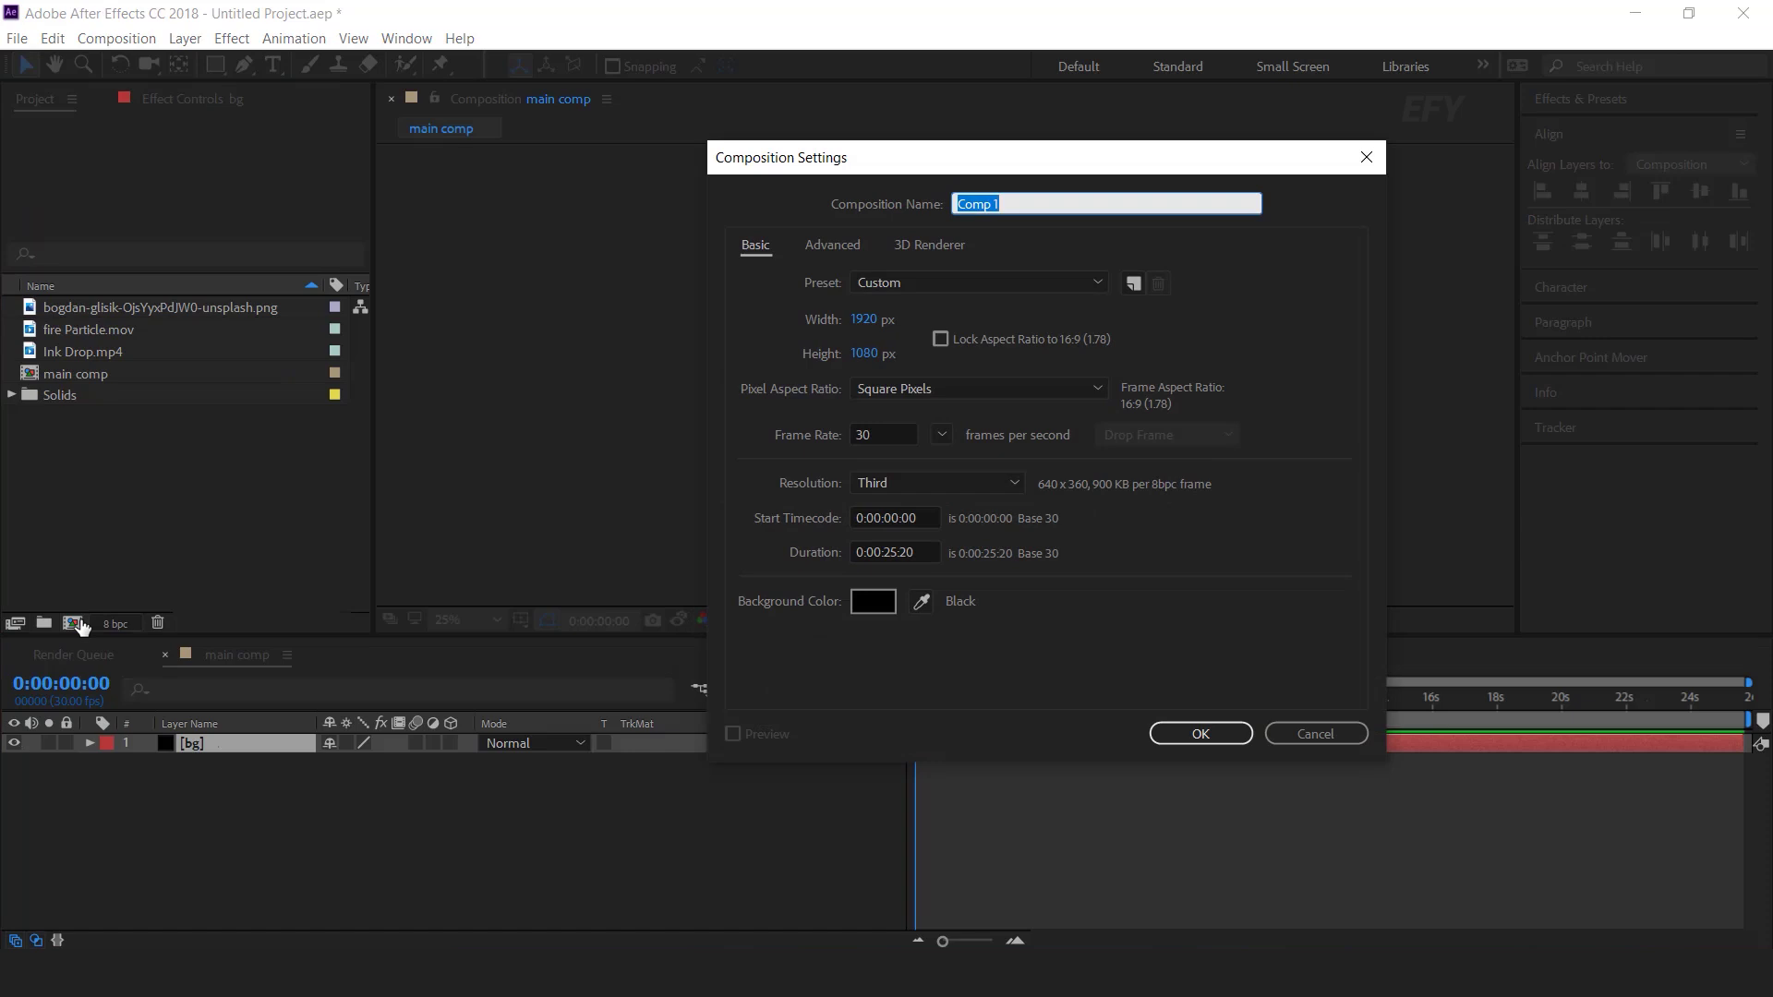
Create a new composition named suqare and draw a small square on a shape layer near its centre.
{"action": "type", "text": "suqare"}
{"action": "key", "text": "Return"}
{"action": "left_click", "coordinate": [215, 65]}
{"action": "left_click_drag", "start_coordinate": [899, 338], "coordinate": [964, 403]}
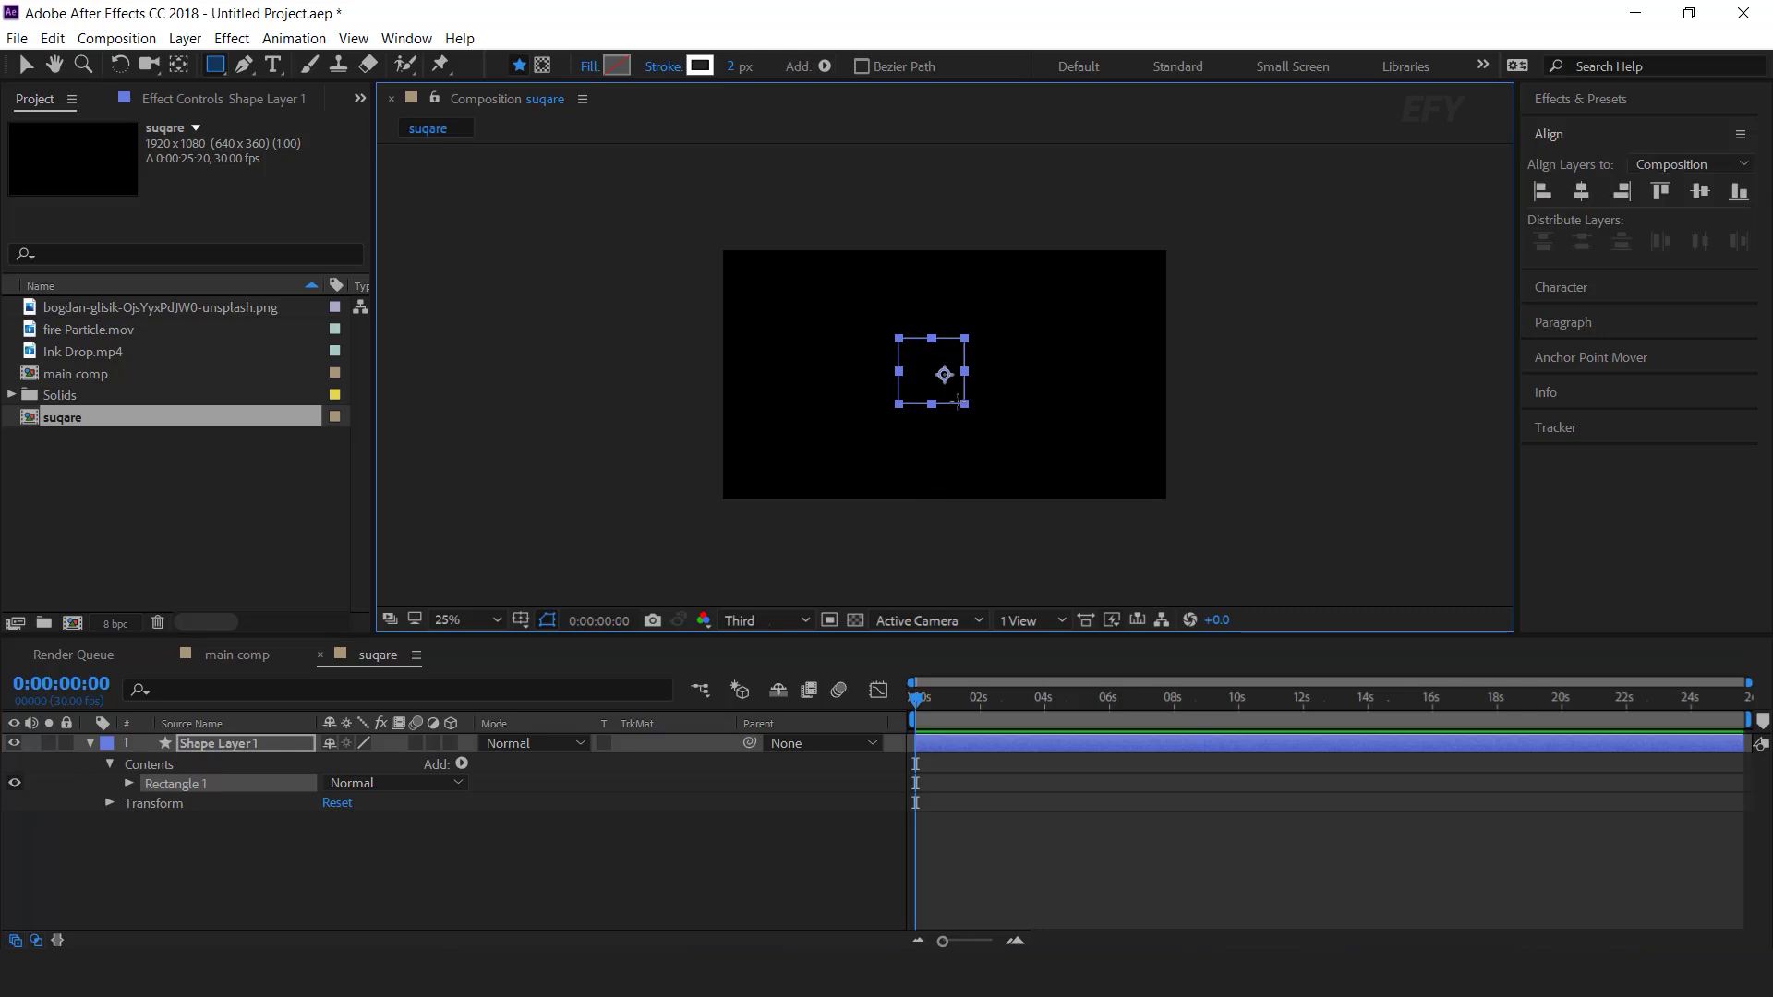
{"action": "left_click", "coordinate": [25, 65]}
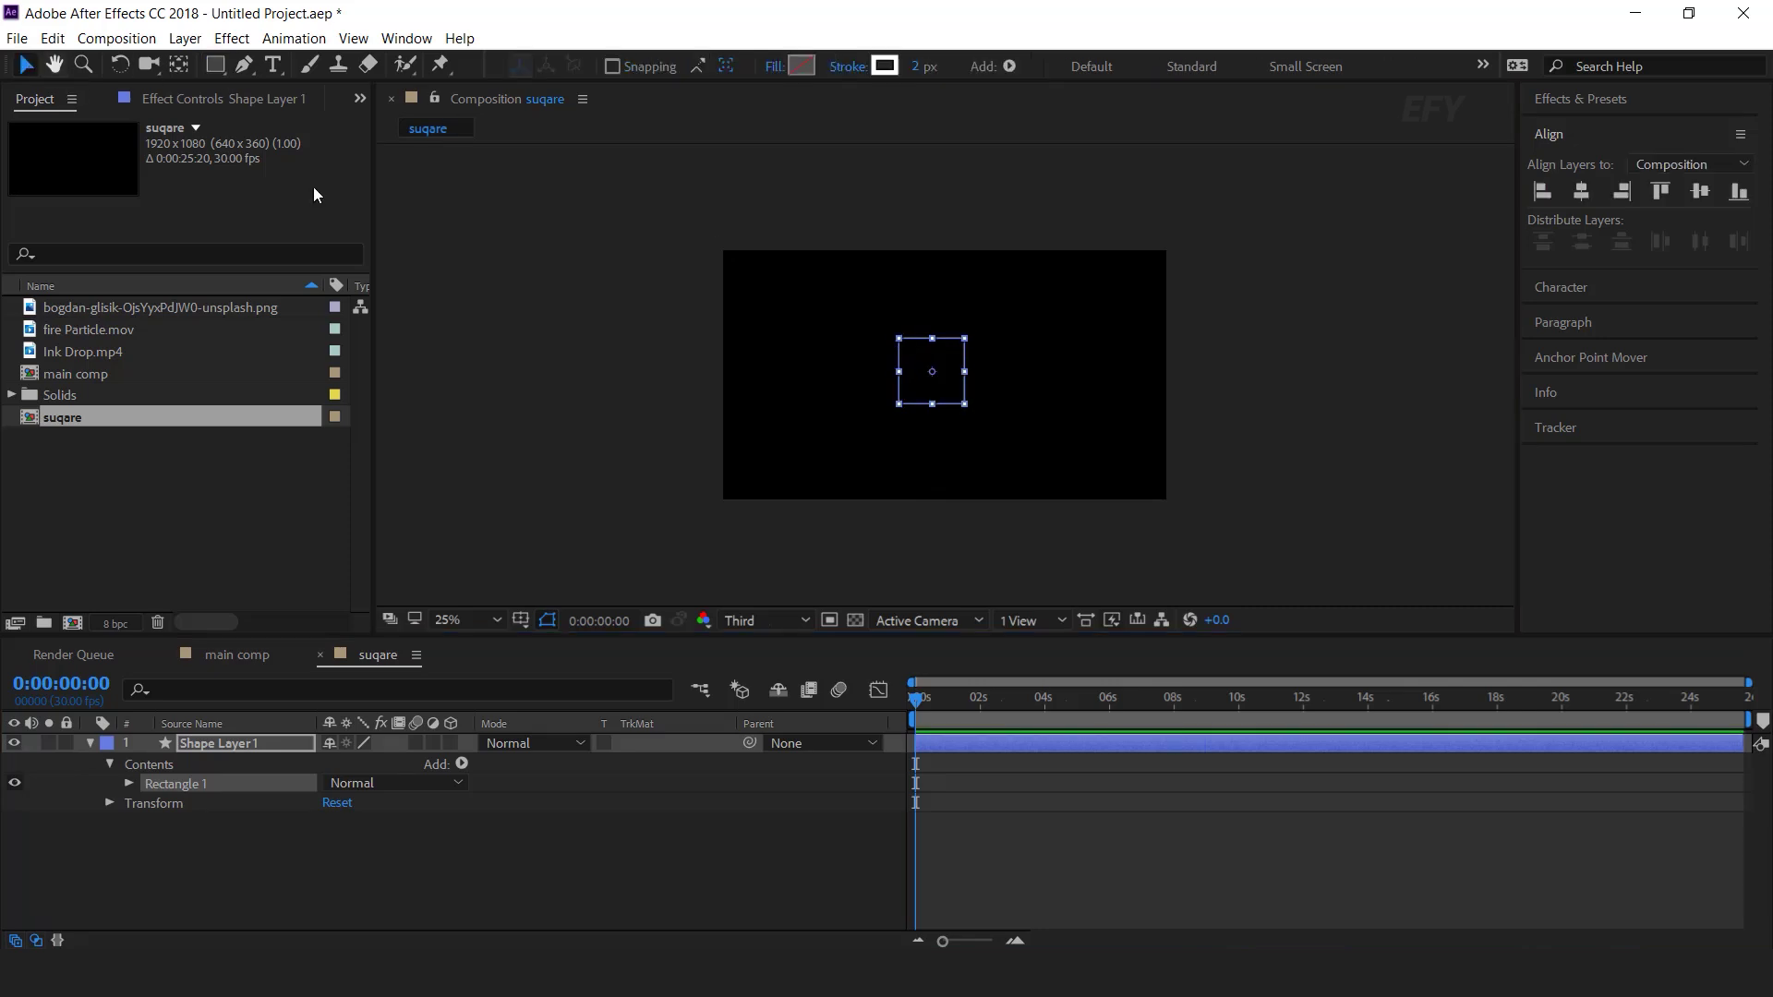
Centre the shape layer's anchor point on the square and align the layer horizontally and vertically to the composition's centre.
{"action": "left_click", "coordinate": [1592, 357]}
{"action": "left_click", "coordinate": [1583, 318]}
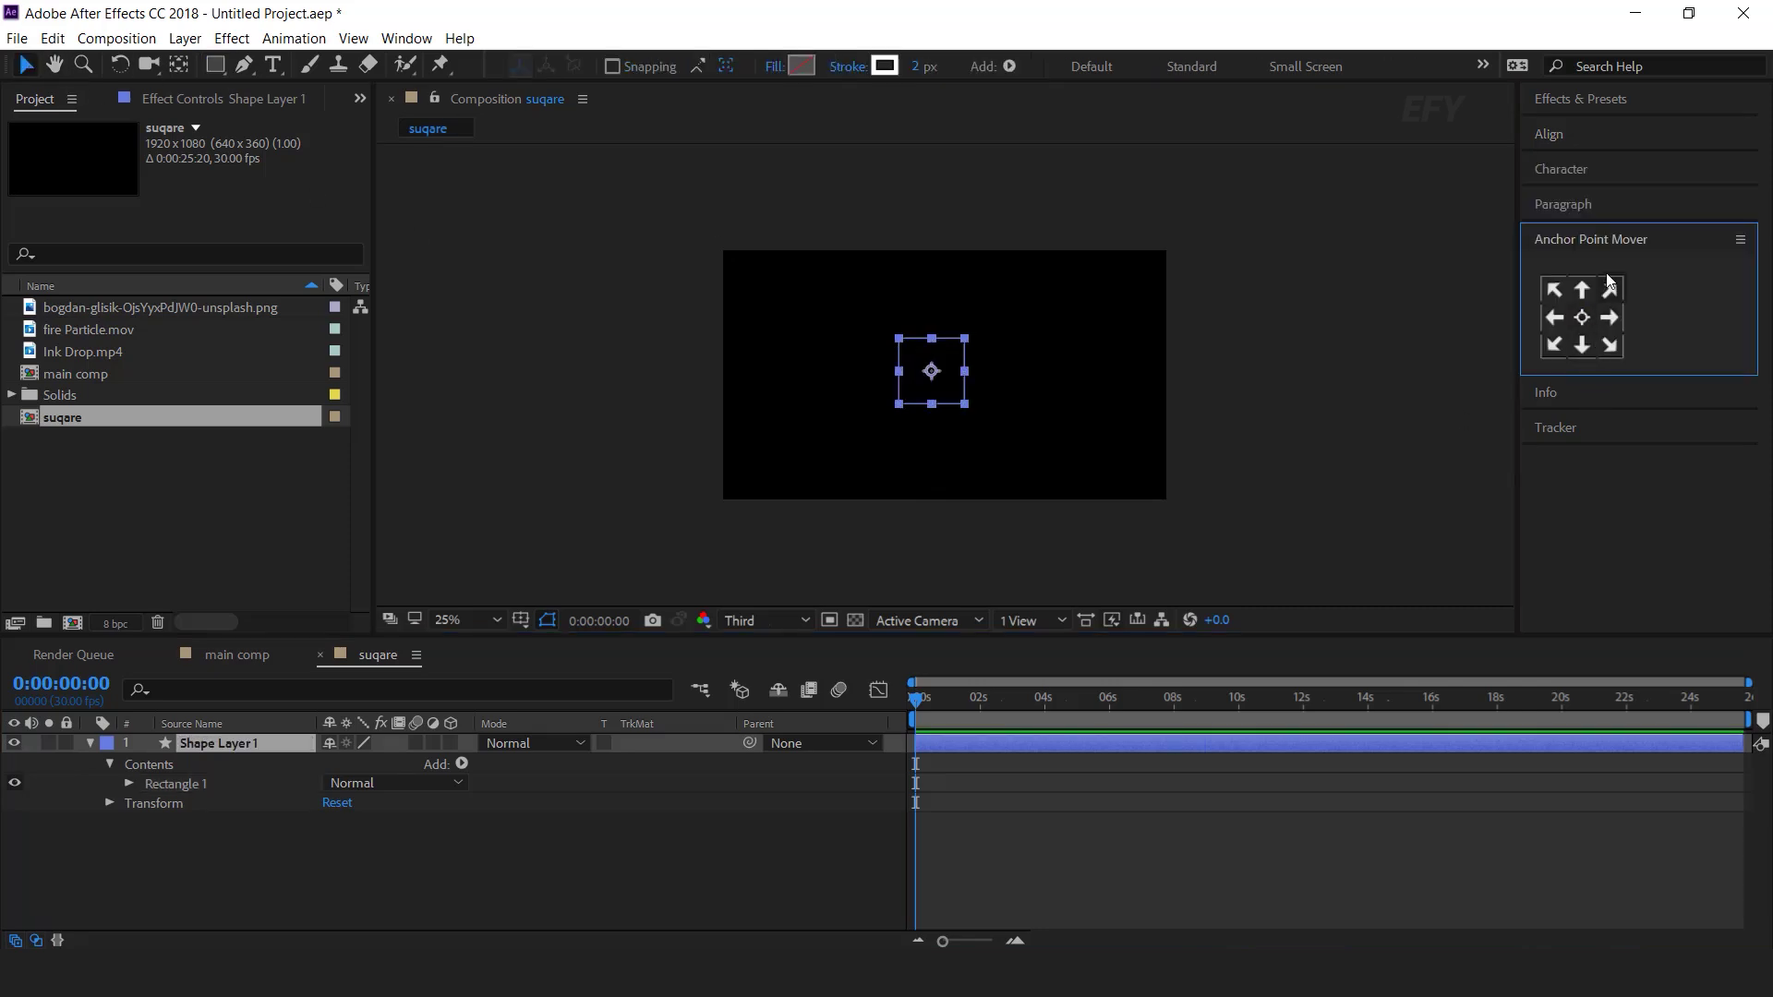
{"action": "left_click", "coordinate": [1552, 135]}
{"action": "left_click", "coordinate": [1587, 199]}
{"action": "left_click", "coordinate": [1702, 193]}
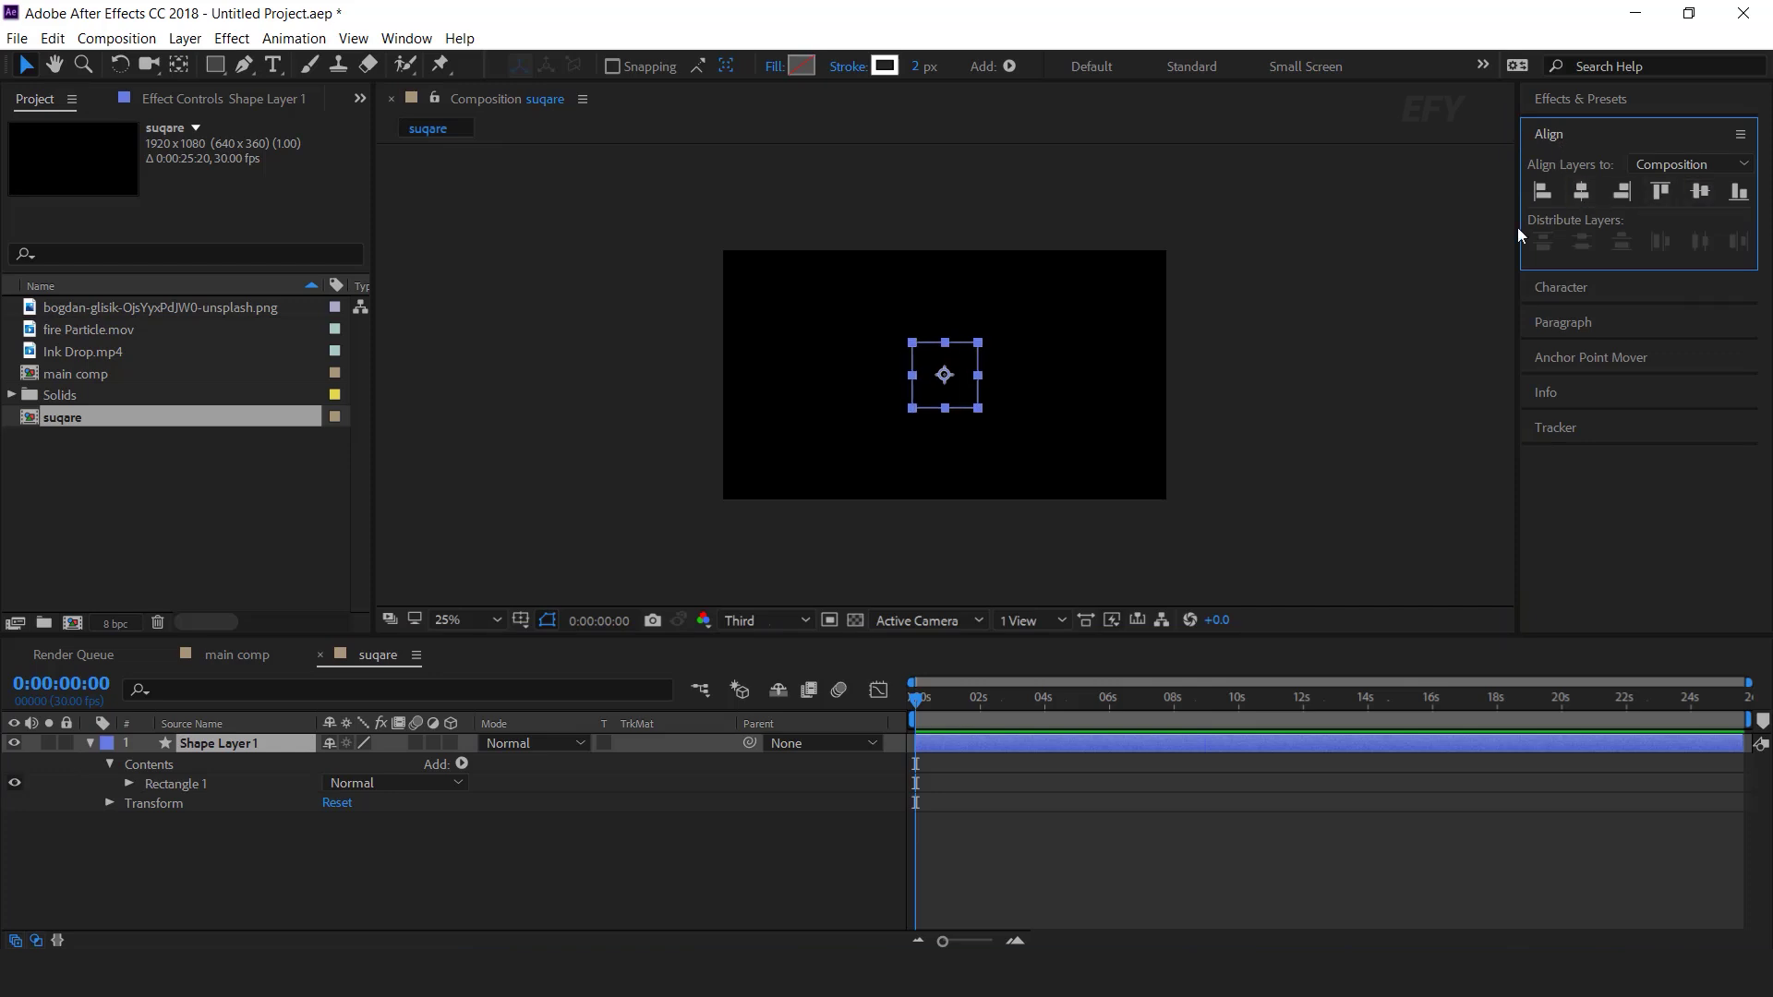
Add a Repeater to the square's shape layer and set the repeater transform's X position to 0.
{"action": "left_click", "coordinate": [462, 765]}
{"action": "left_click", "coordinate": [453, 591]}
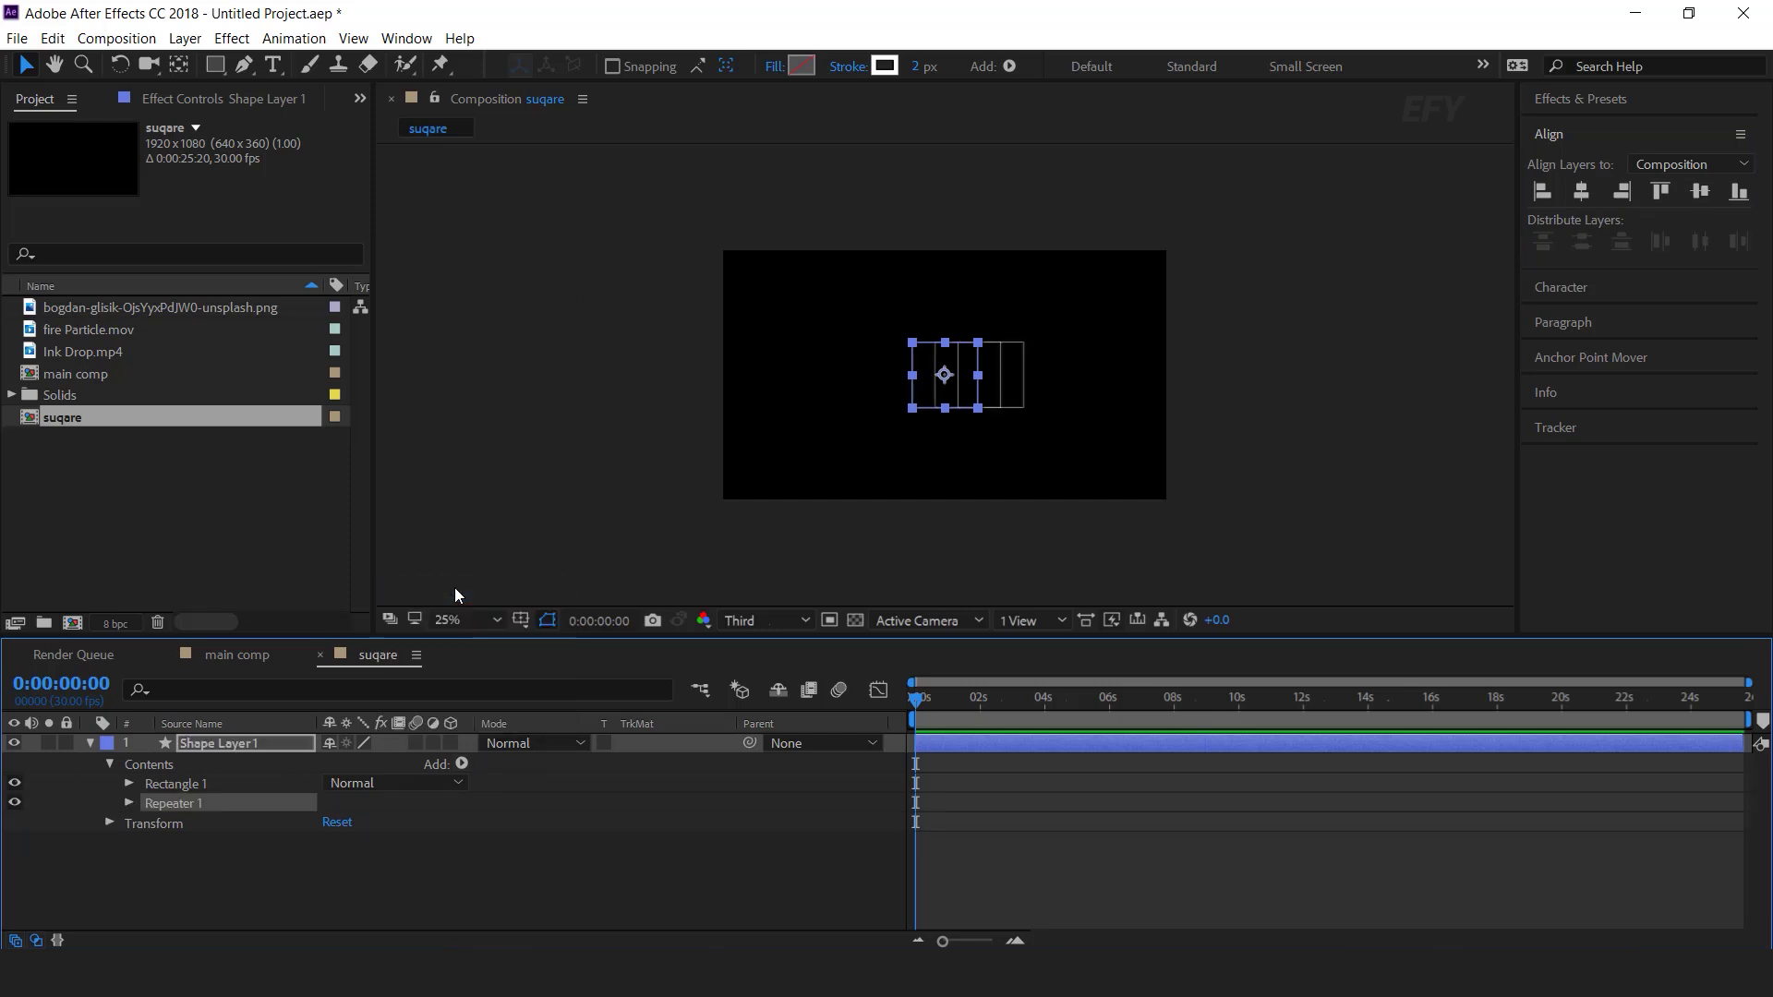
{"action": "left_click", "coordinate": [129, 802]}
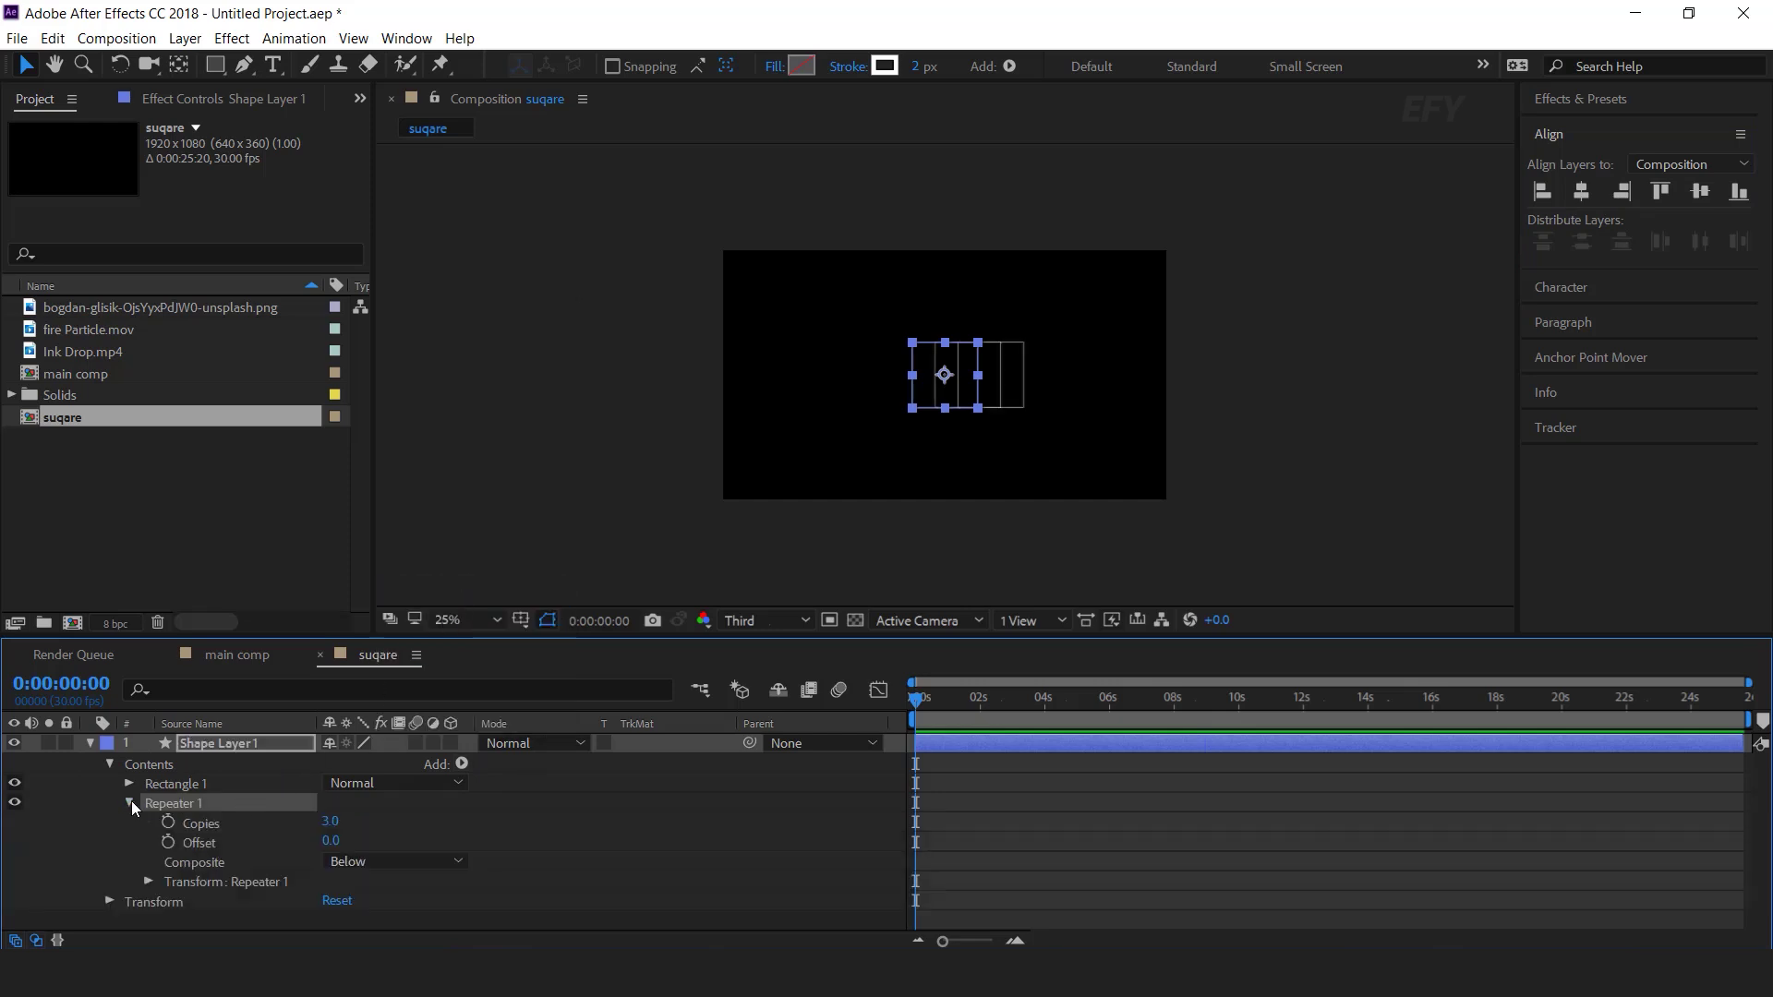
{"action": "left_click", "coordinate": [146, 882]}
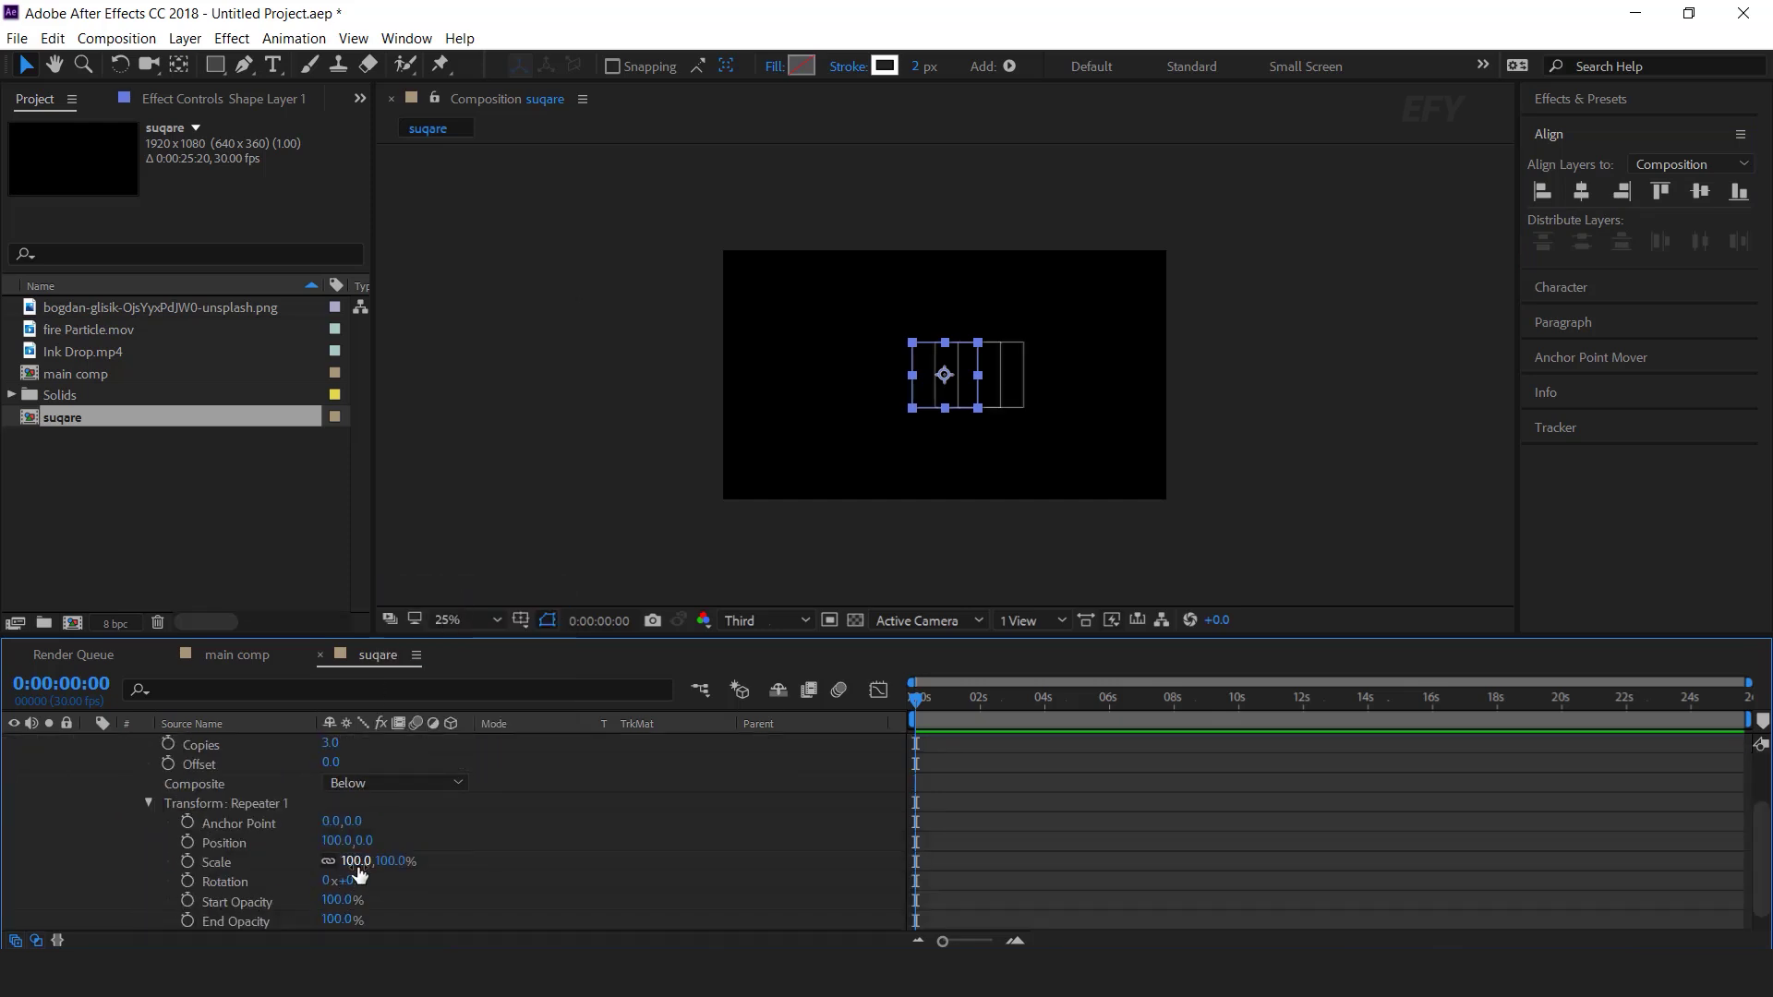
{"action": "left_click", "coordinate": [335, 842]}
{"action": "type", "text": "0"}
{"action": "key", "text": "Return"}
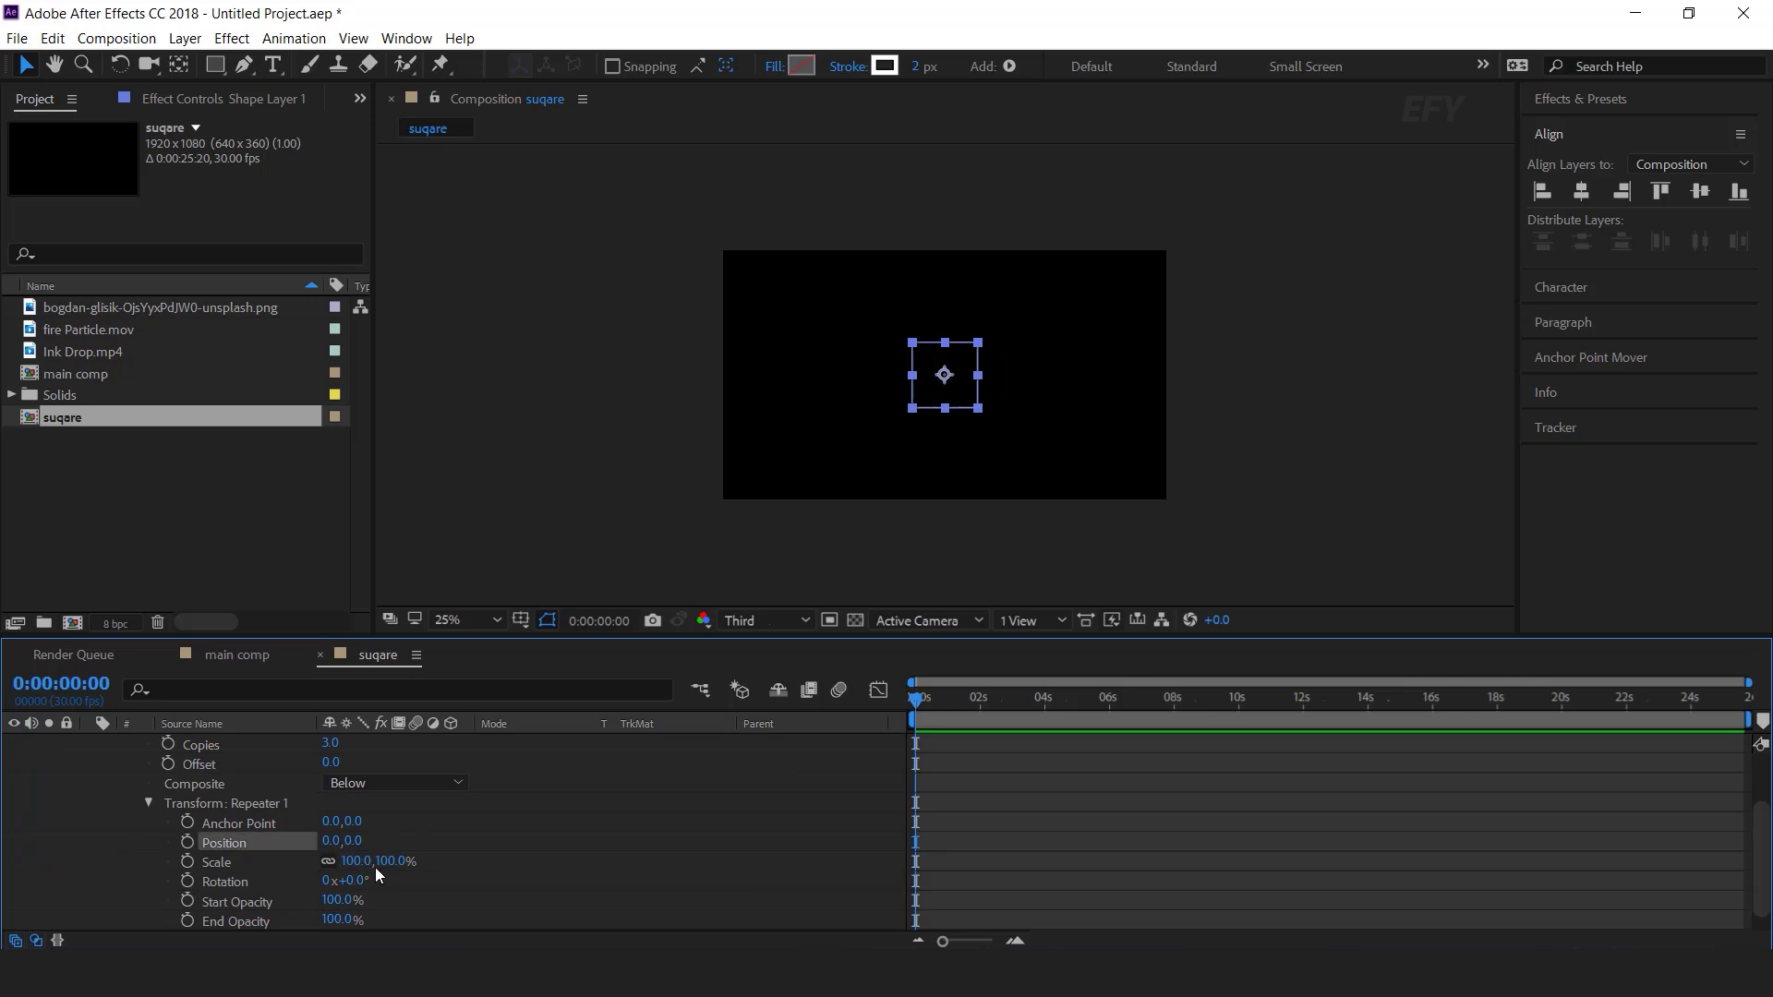
Keyframe the repeater's scale at the start of the timeline and set it to 200% at 0:00:03:00.
{"action": "left_click", "coordinate": [186, 862]}
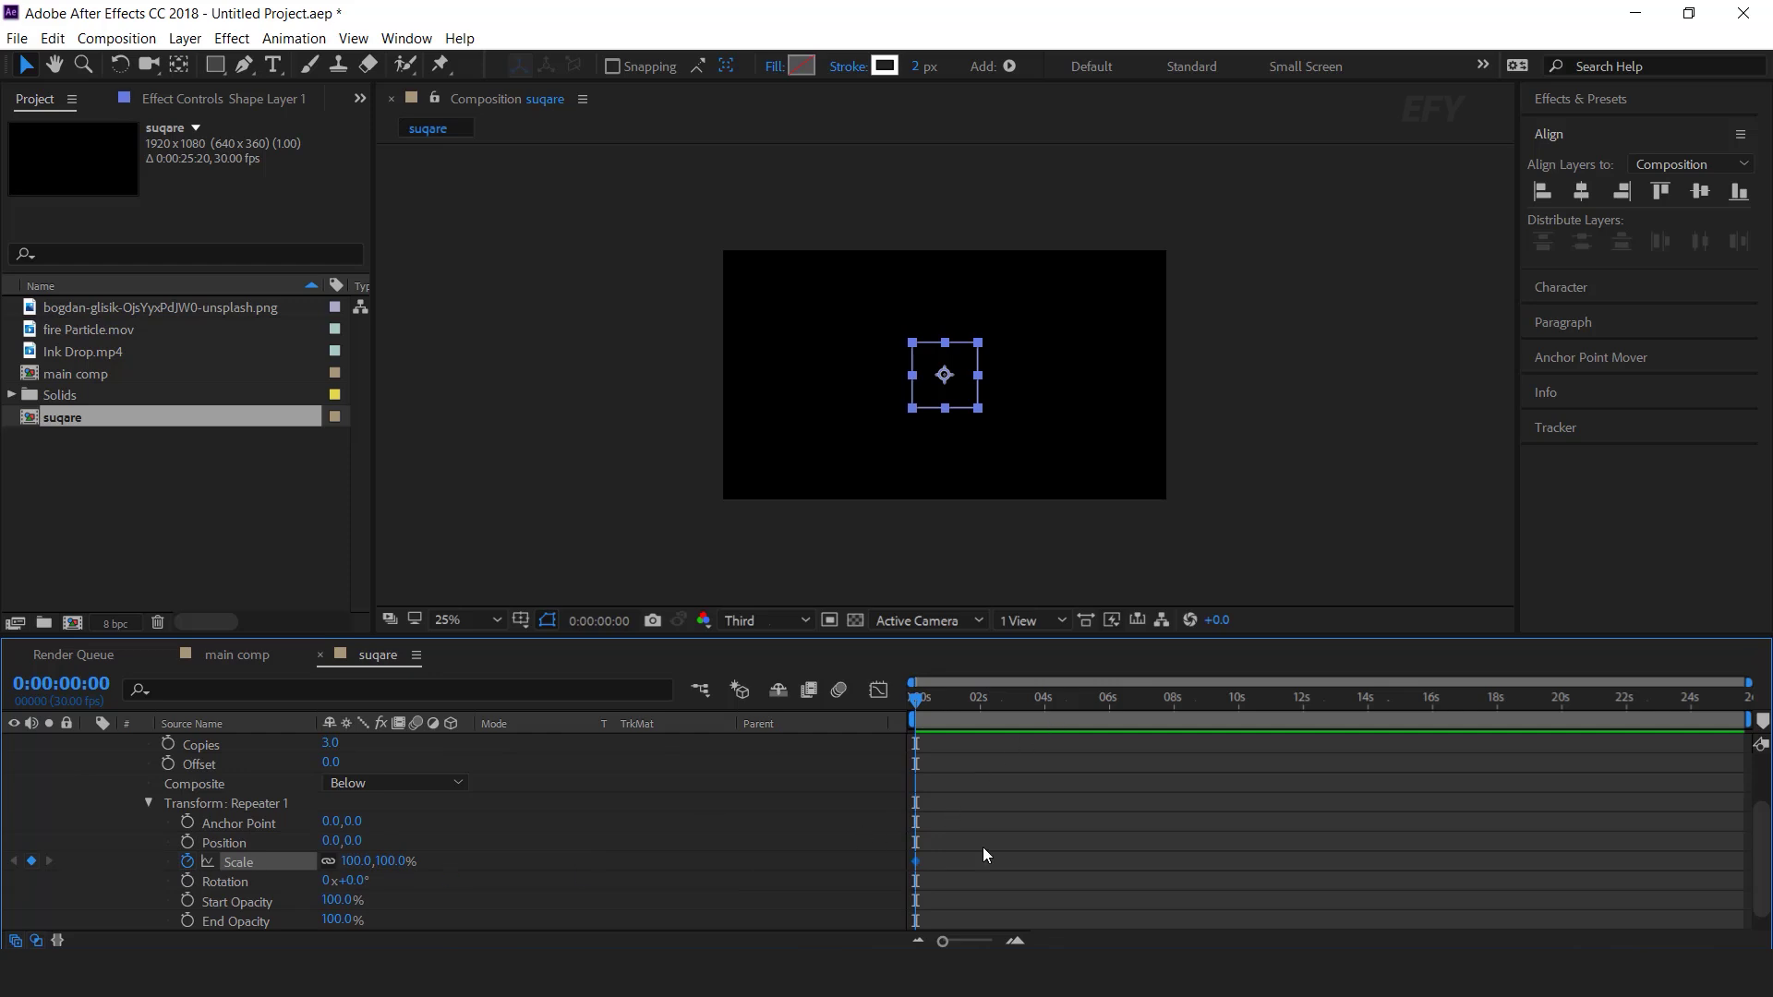
{"action": "left_click", "coordinate": [1013, 941]}
{"action": "left_click", "coordinate": [1115, 716]}
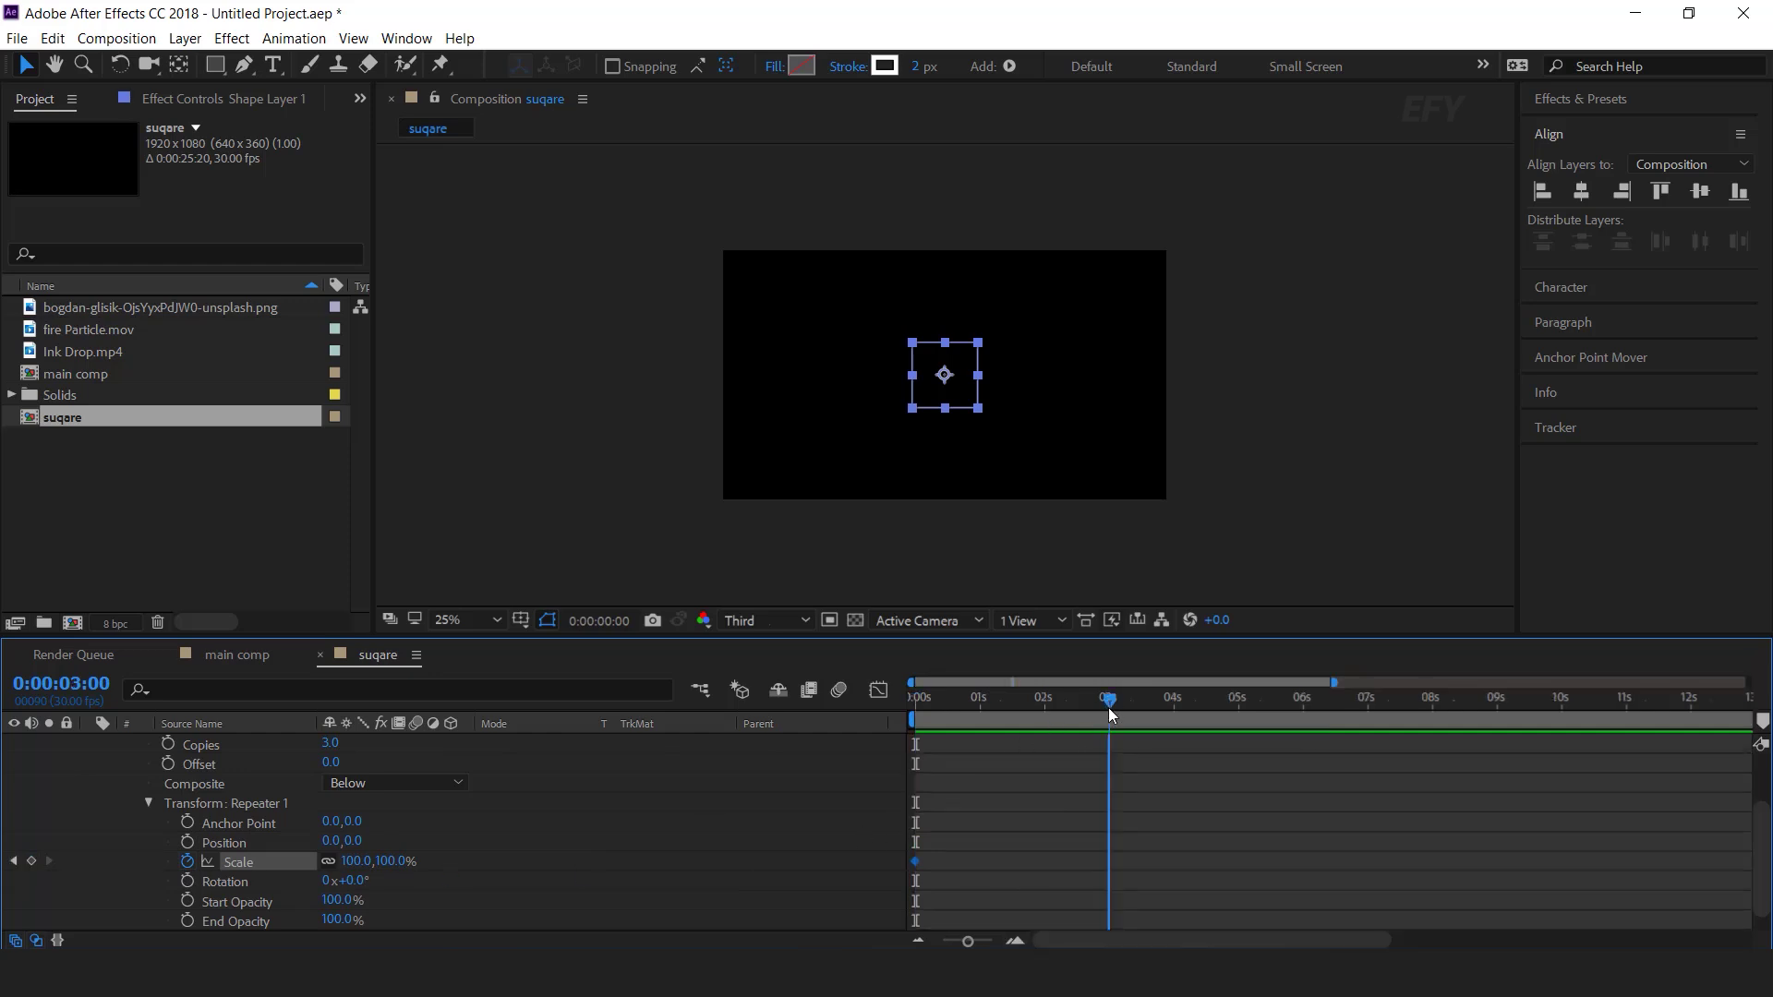
{"action": "type", "text": "200"}
{"action": "key", "text": "Return"}
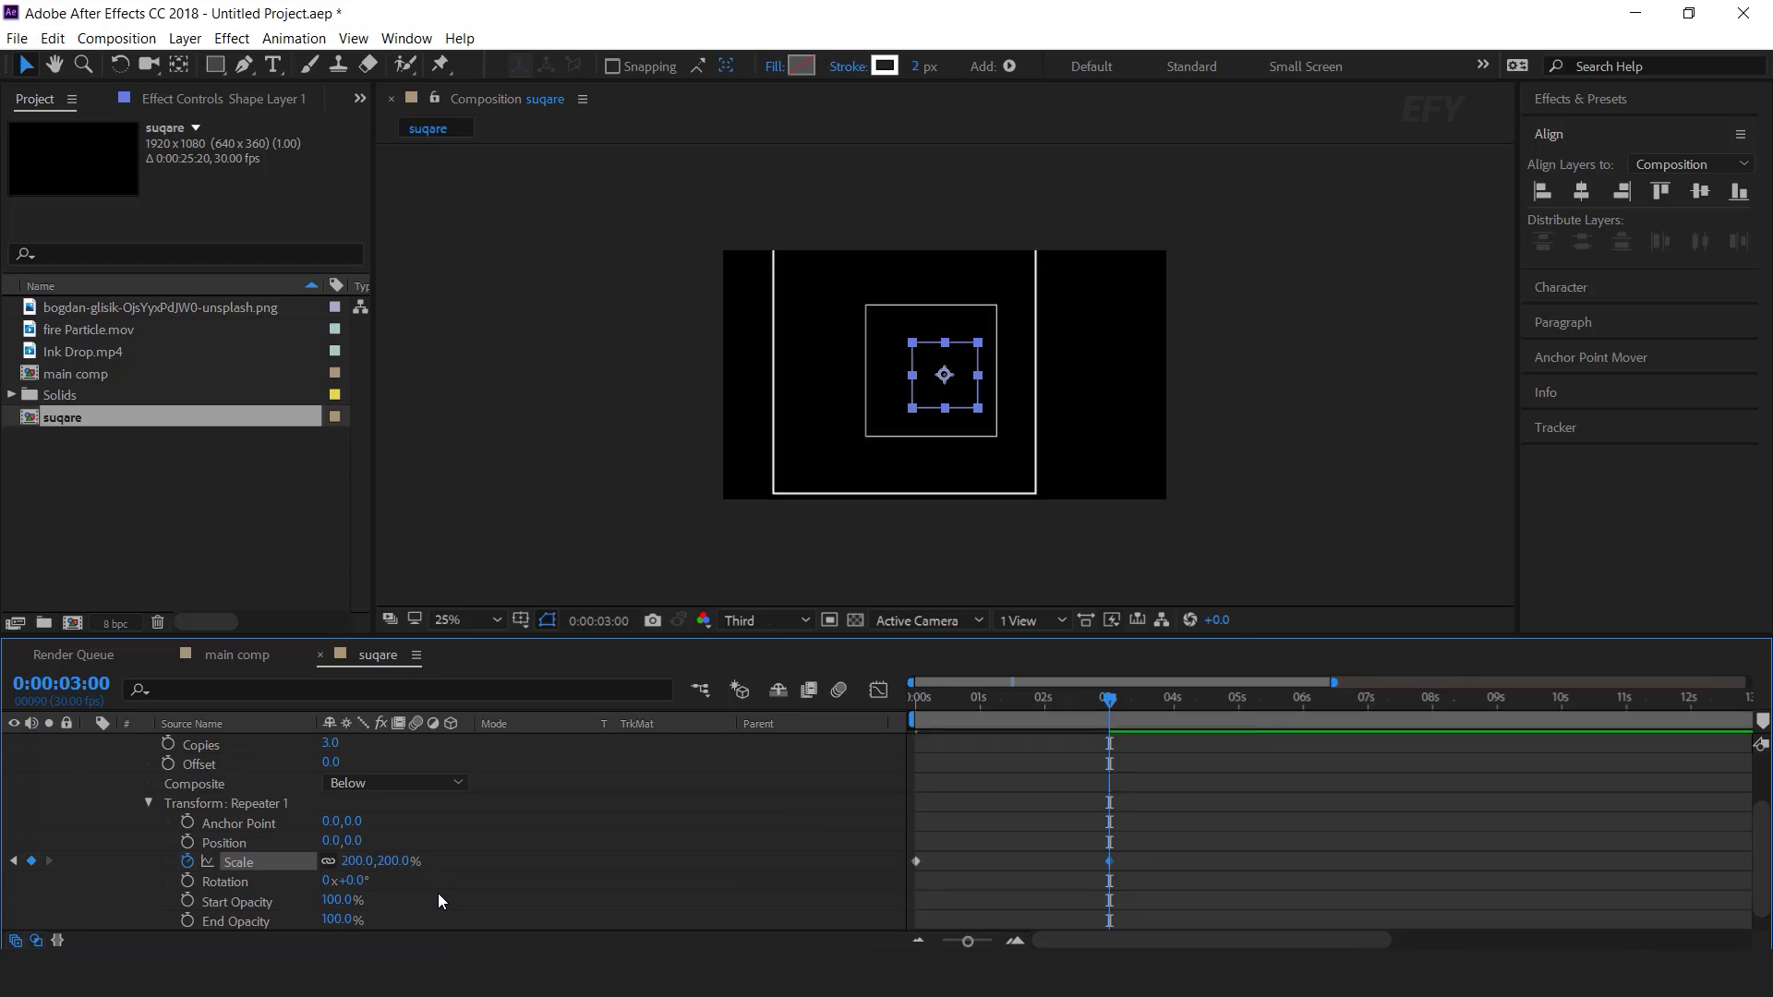
Set the repeater's number of copies to 25 and preview the animation from the start.
{"action": "left_click", "coordinate": [330, 744]}
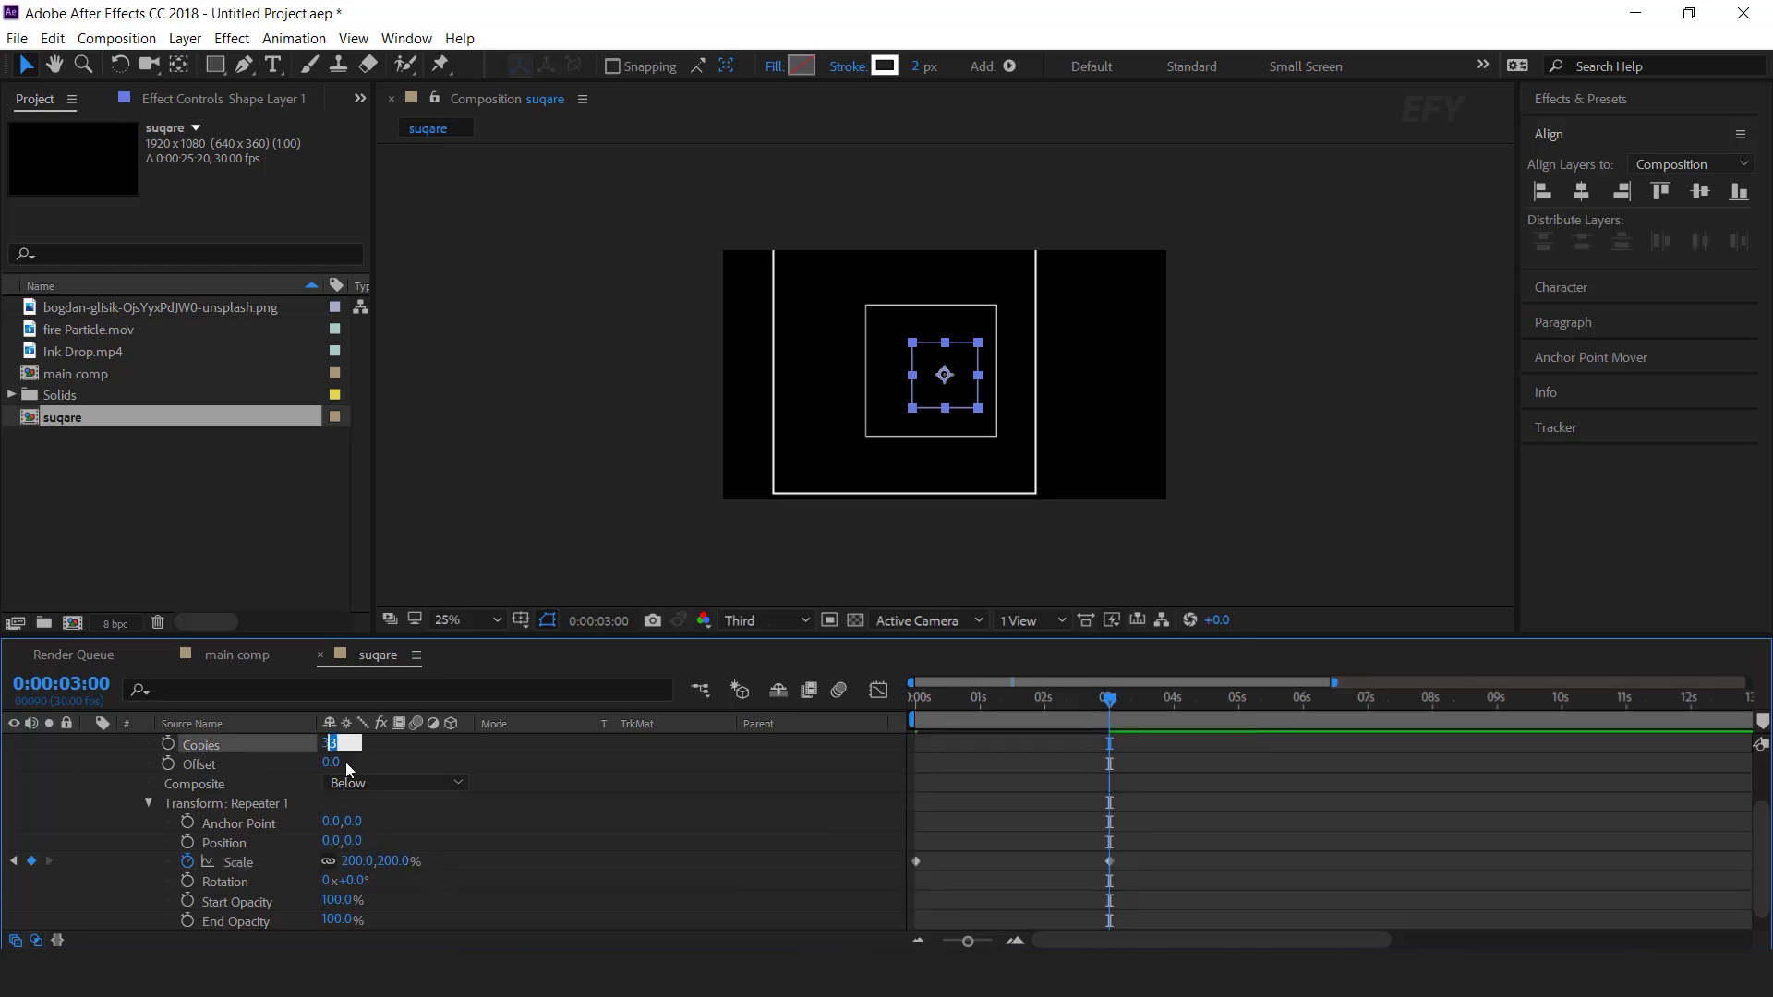
{"action": "type", "text": "25"}
{"action": "key", "text": "Return"}
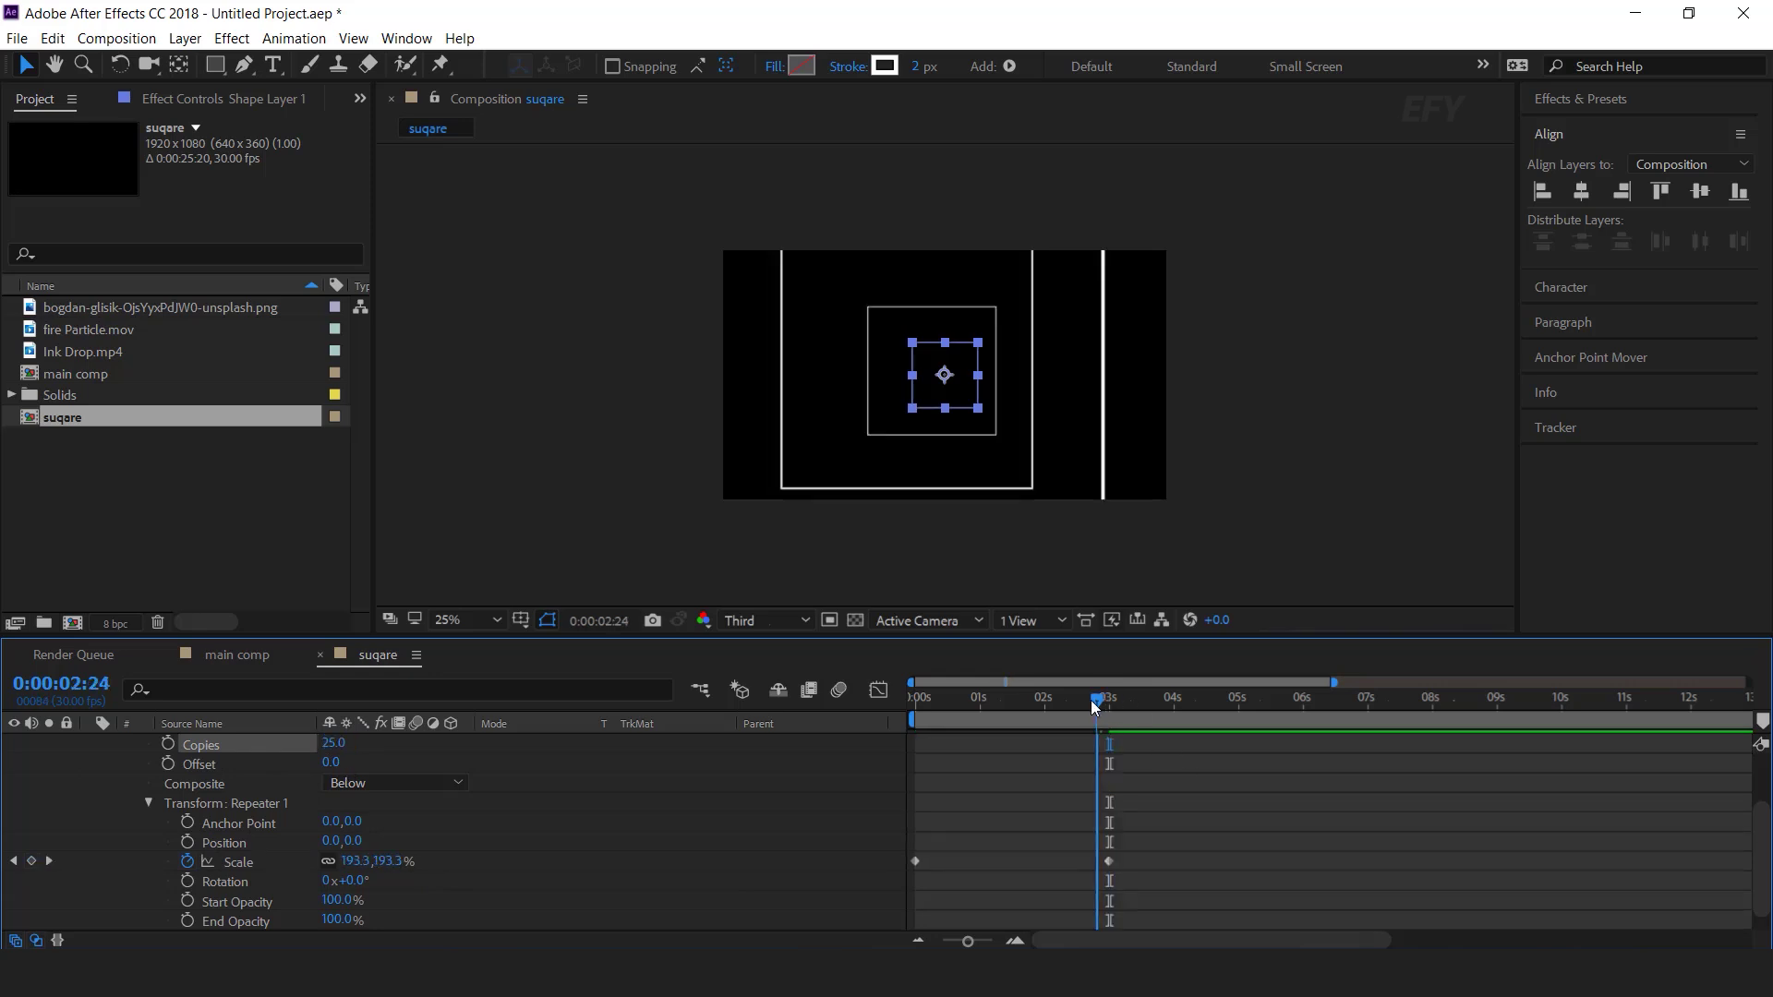
{"action": "left_click", "coordinate": [915, 721]}
{"action": "key", "text": "space"}
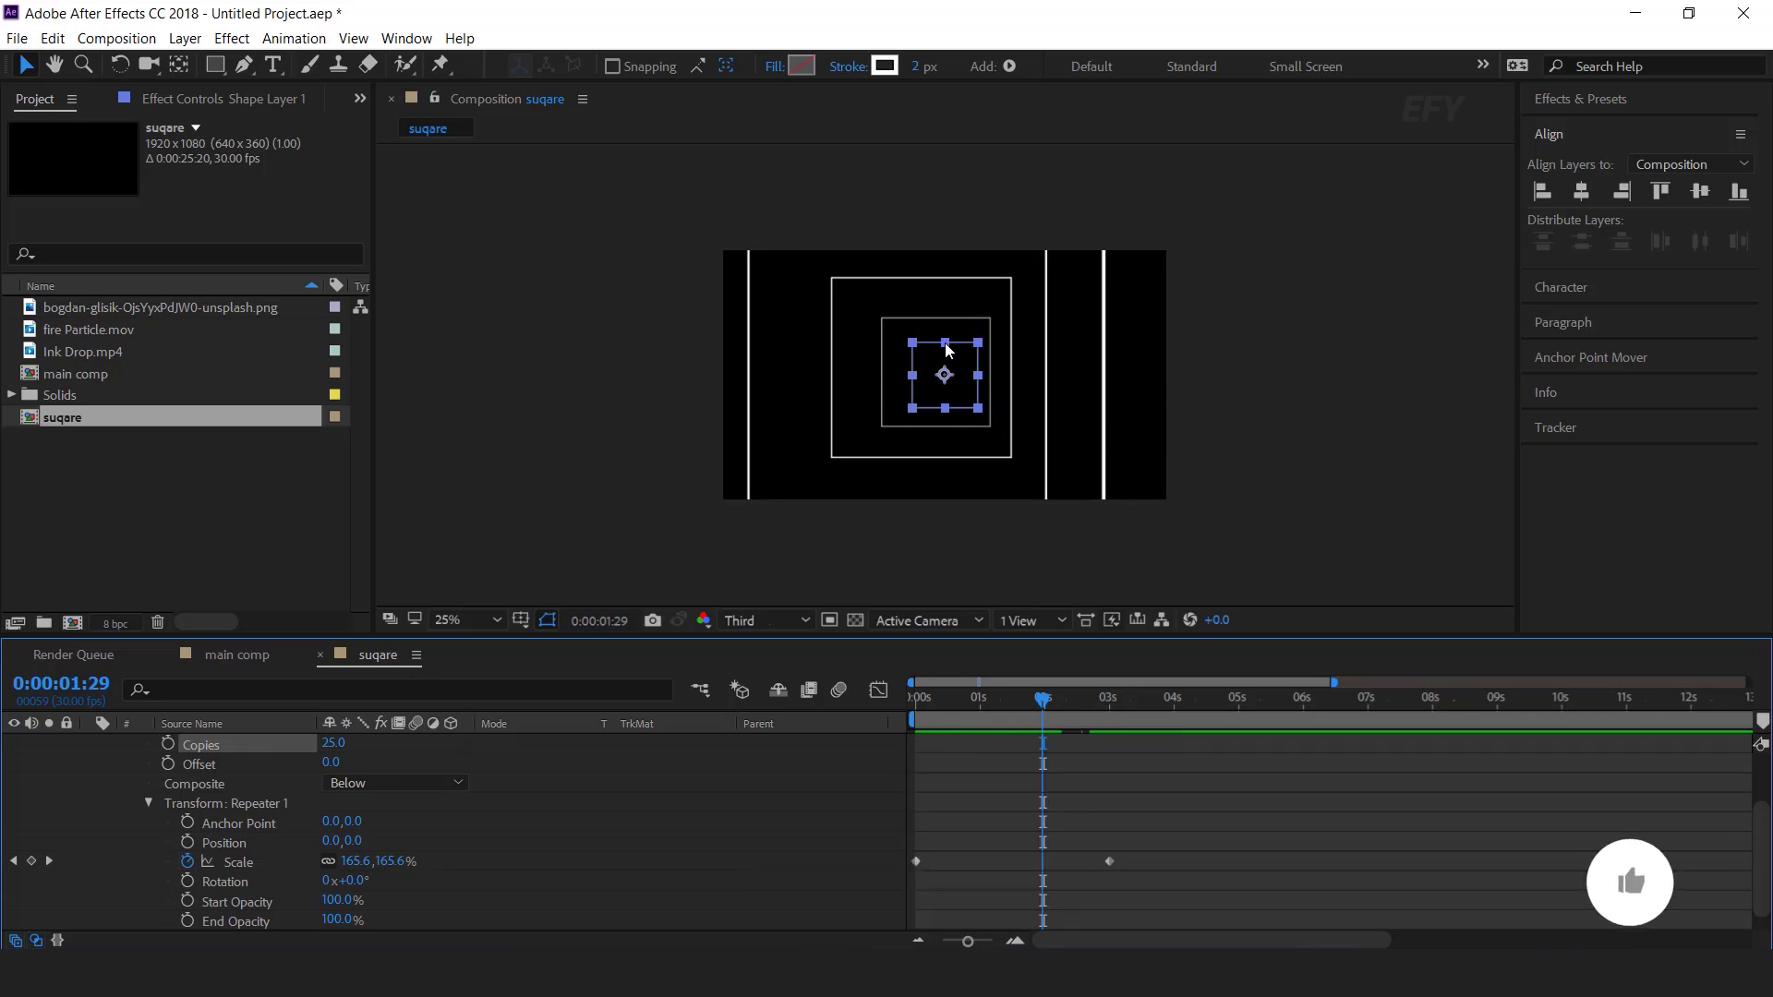
Move the square slightly away from its centred position in the composition.
{"action": "left_click", "coordinate": [951, 388]}
{"action": "scroll", "coordinate": [946, 388], "scroll_direction": "up", "scroll_amount": 2}
{"action": "left_click_drag", "start_coordinate": [947, 379], "coordinate": [975, 388]}
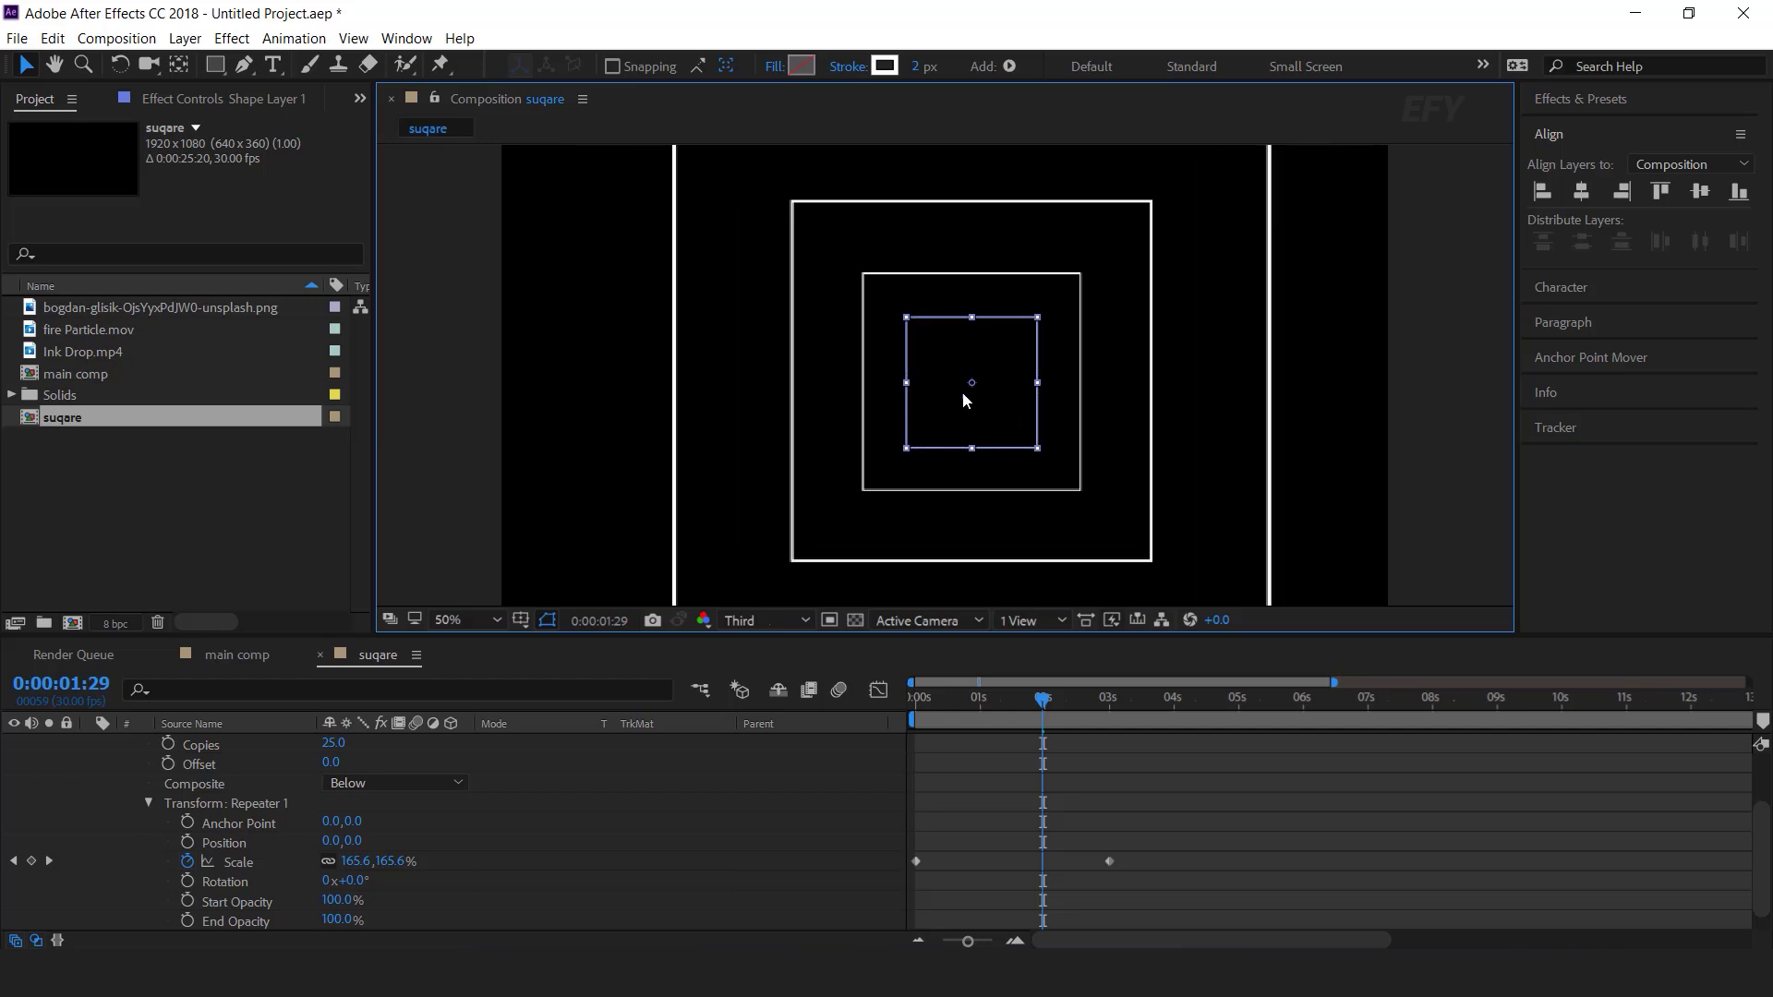
{"action": "left_click", "coordinate": [1149, 784]}
{"action": "scroll", "coordinate": [1038, 400], "scroll_direction": "down", "scroll_amount": 1}
{"action": "scroll", "coordinate": [1044, 805], "scroll_direction": "up", "scroll_amount": 3}
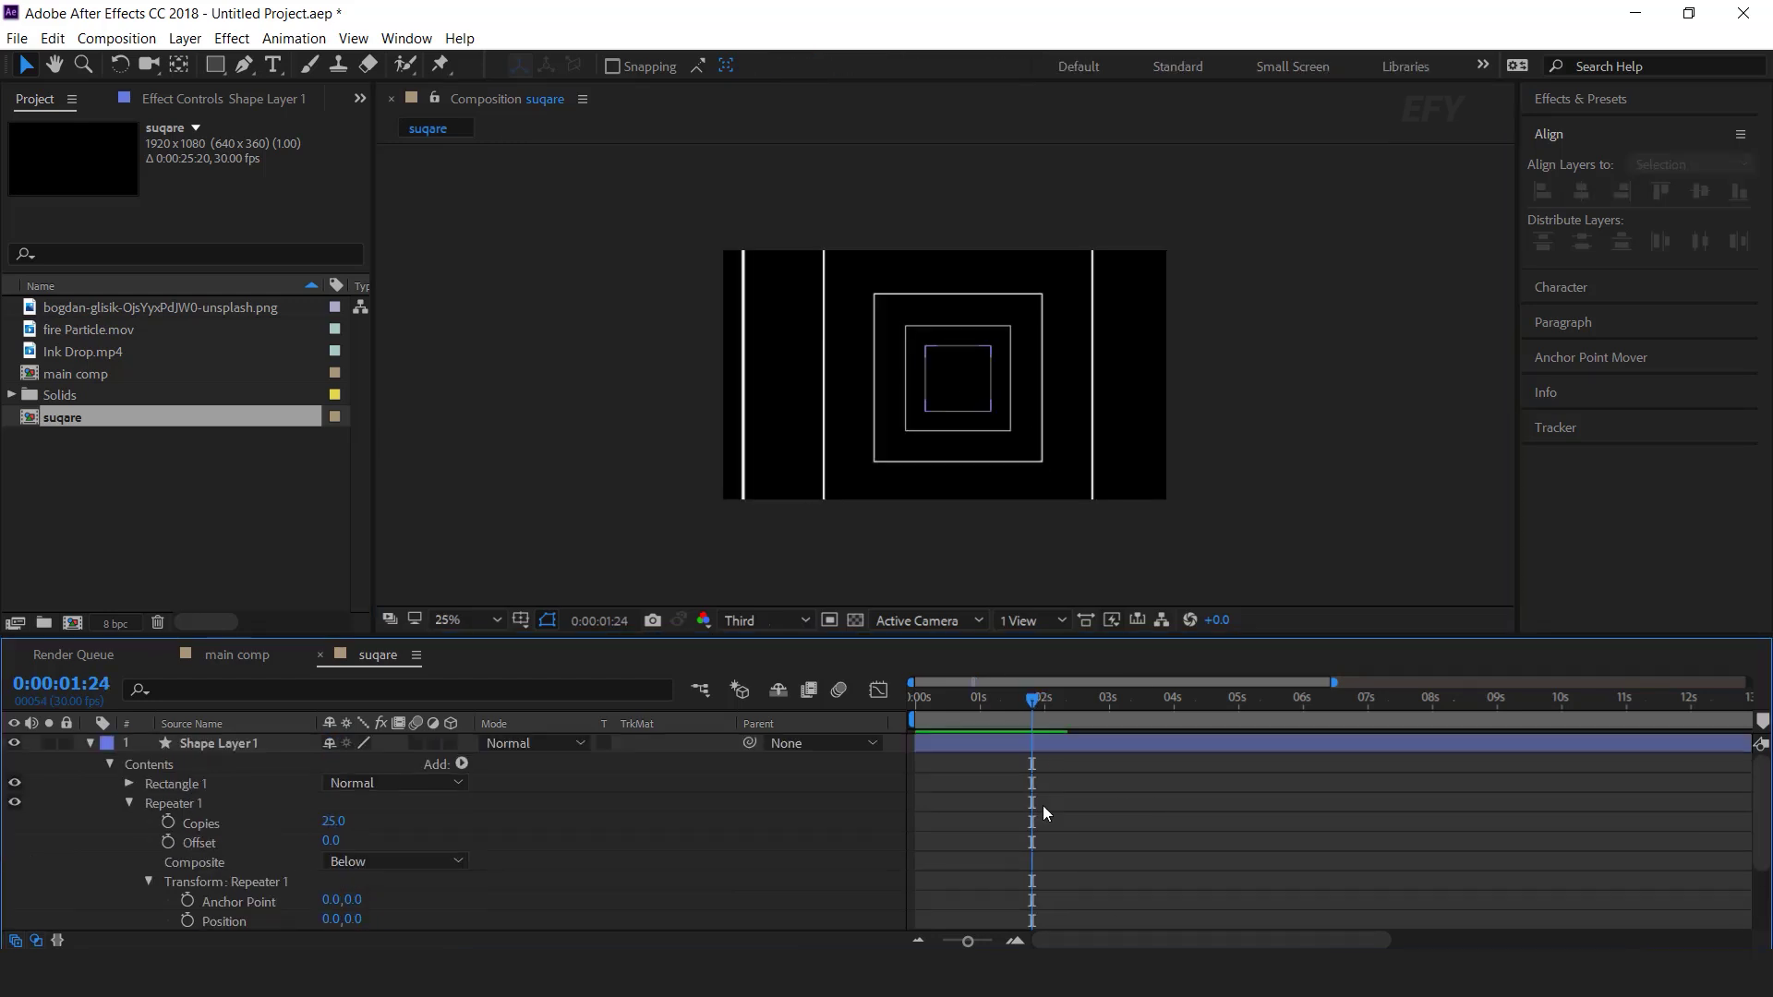
Align the shape layer horizontally and vertically to the composition's centre and preview the animation from the start.
{"action": "left_click", "coordinate": [1040, 748]}
{"action": "left_click", "coordinate": [1582, 192]}
{"action": "left_click", "coordinate": [1699, 192]}
{"action": "left_click", "coordinate": [1106, 806]}
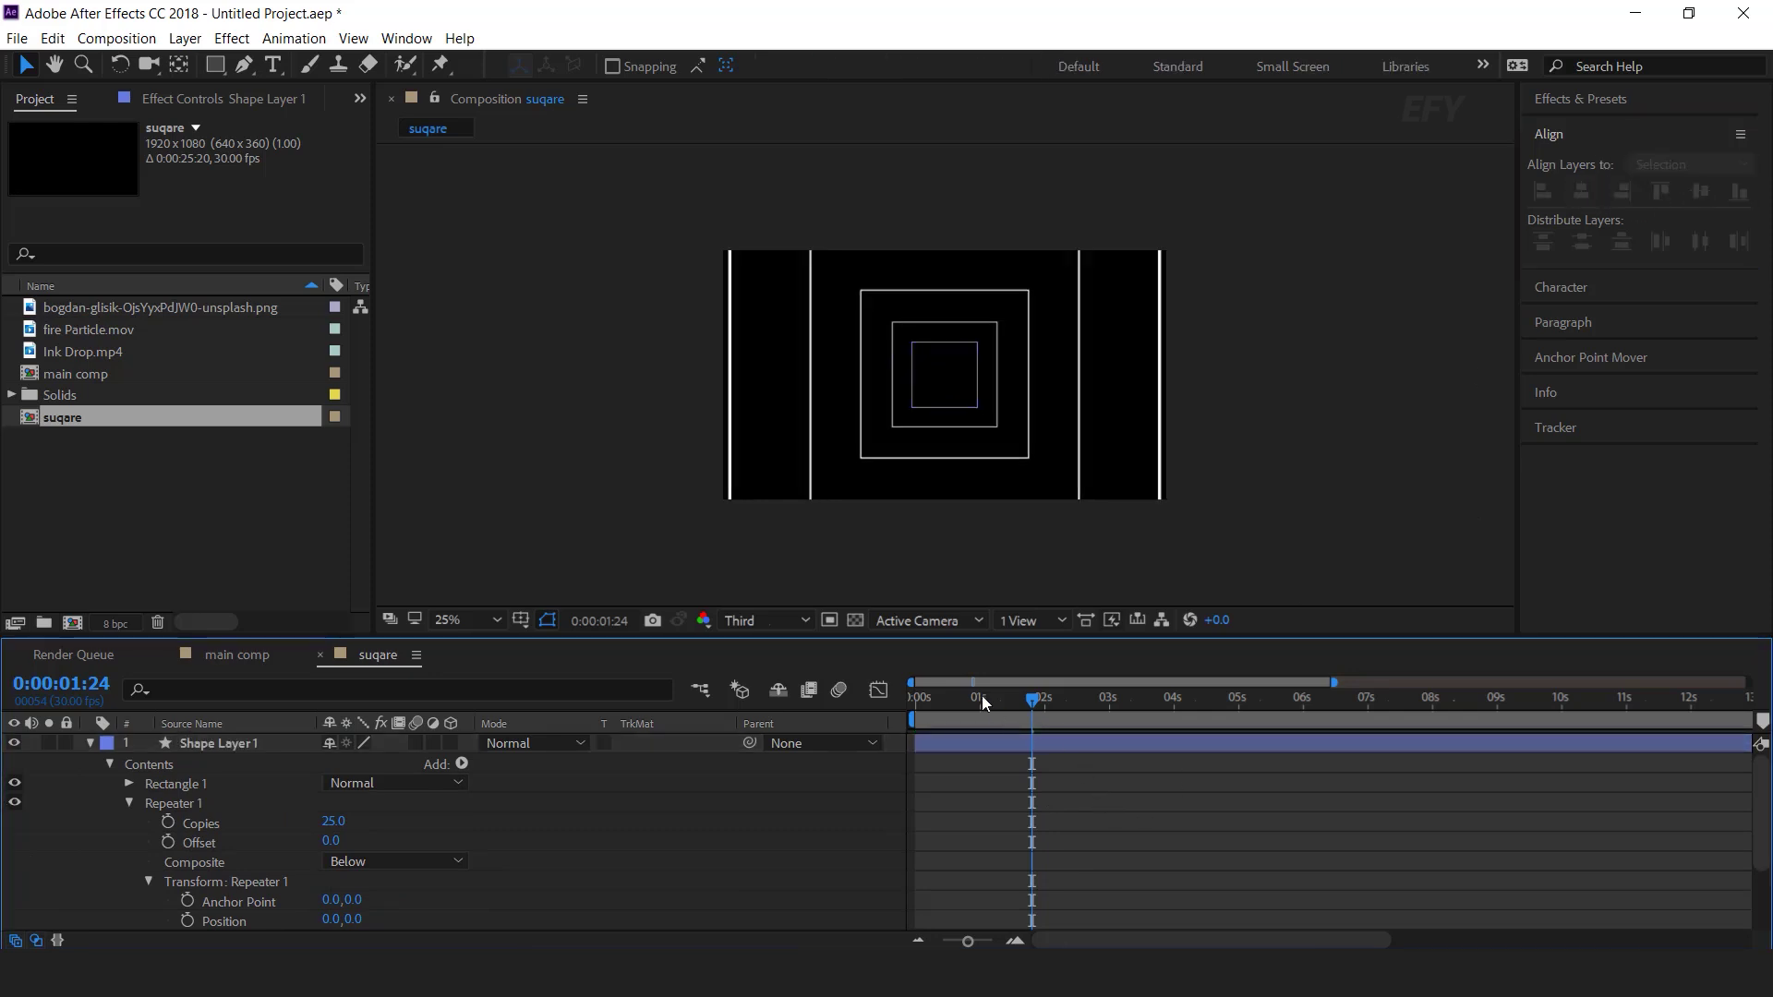
{"action": "left_click_drag", "start_coordinate": [983, 695], "coordinate": [917, 697]}
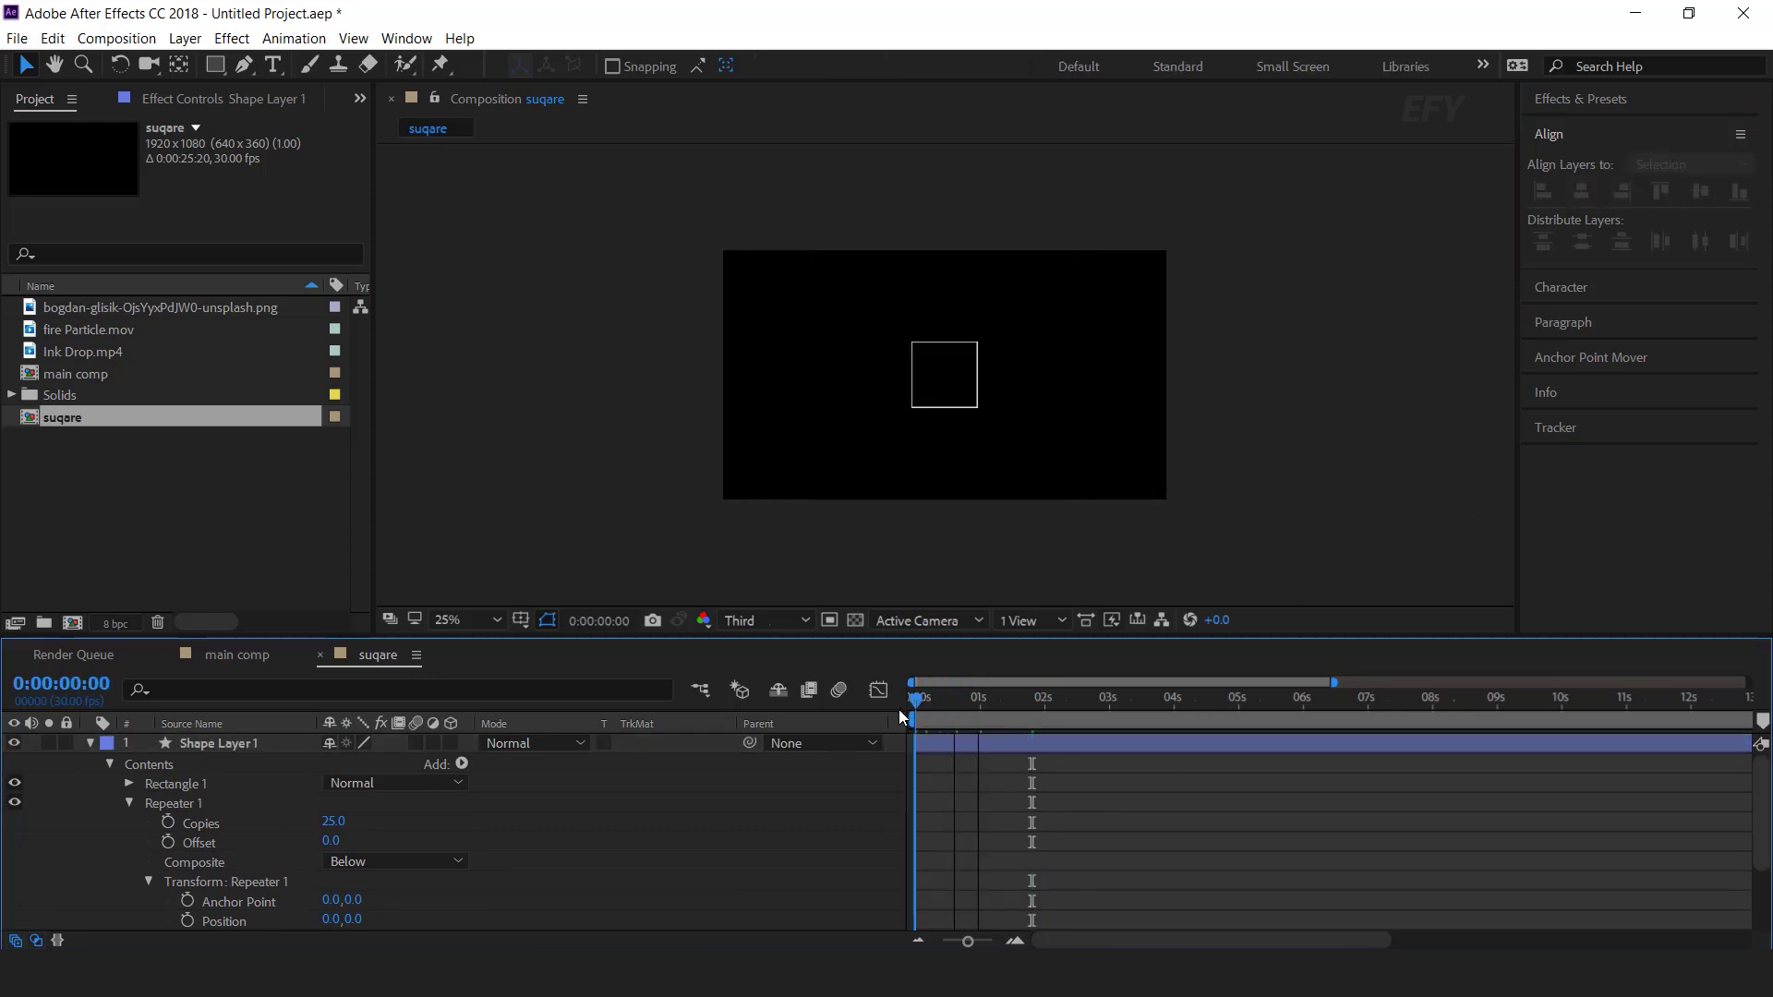
{"action": "key", "text": "space"}
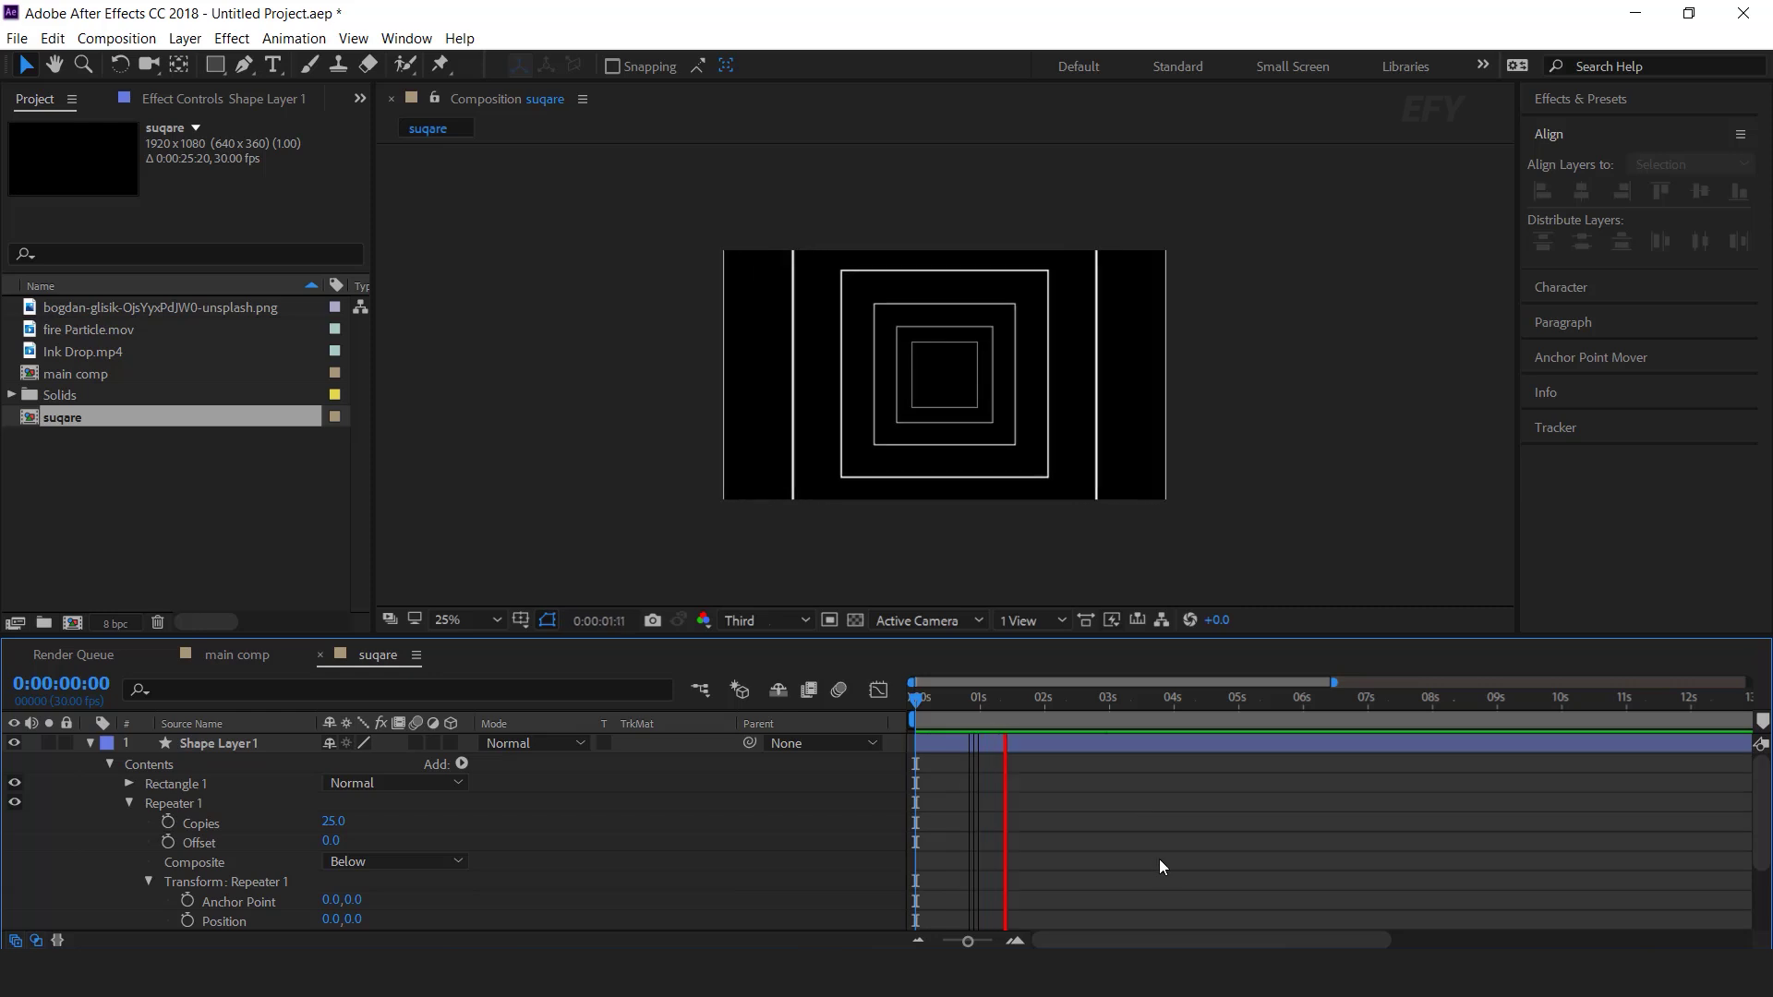
Duplicate the square's shape layer and trim the duplicate's start to 0:00:02:28.
{"action": "left_click_drag", "start_coordinate": [1106, 702], "coordinate": [1105, 701]}
{"action": "left_click", "coordinate": [1118, 750]}
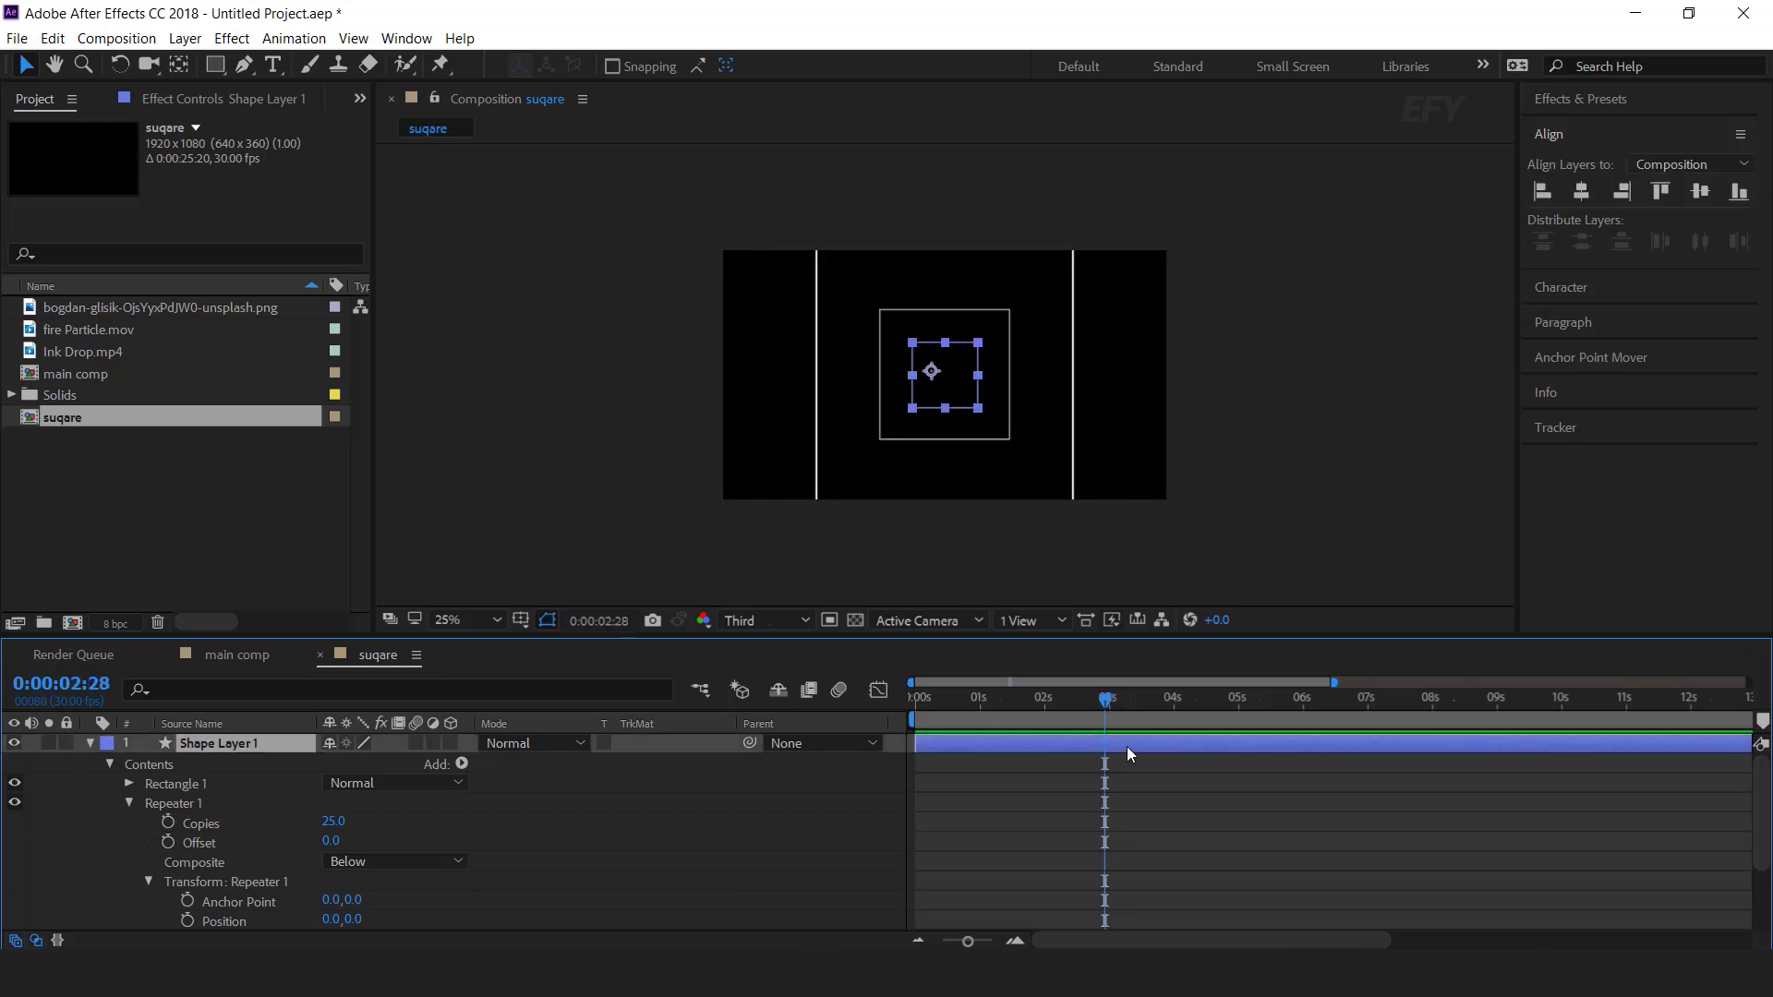
{"action": "left_click", "coordinate": [90, 744]}
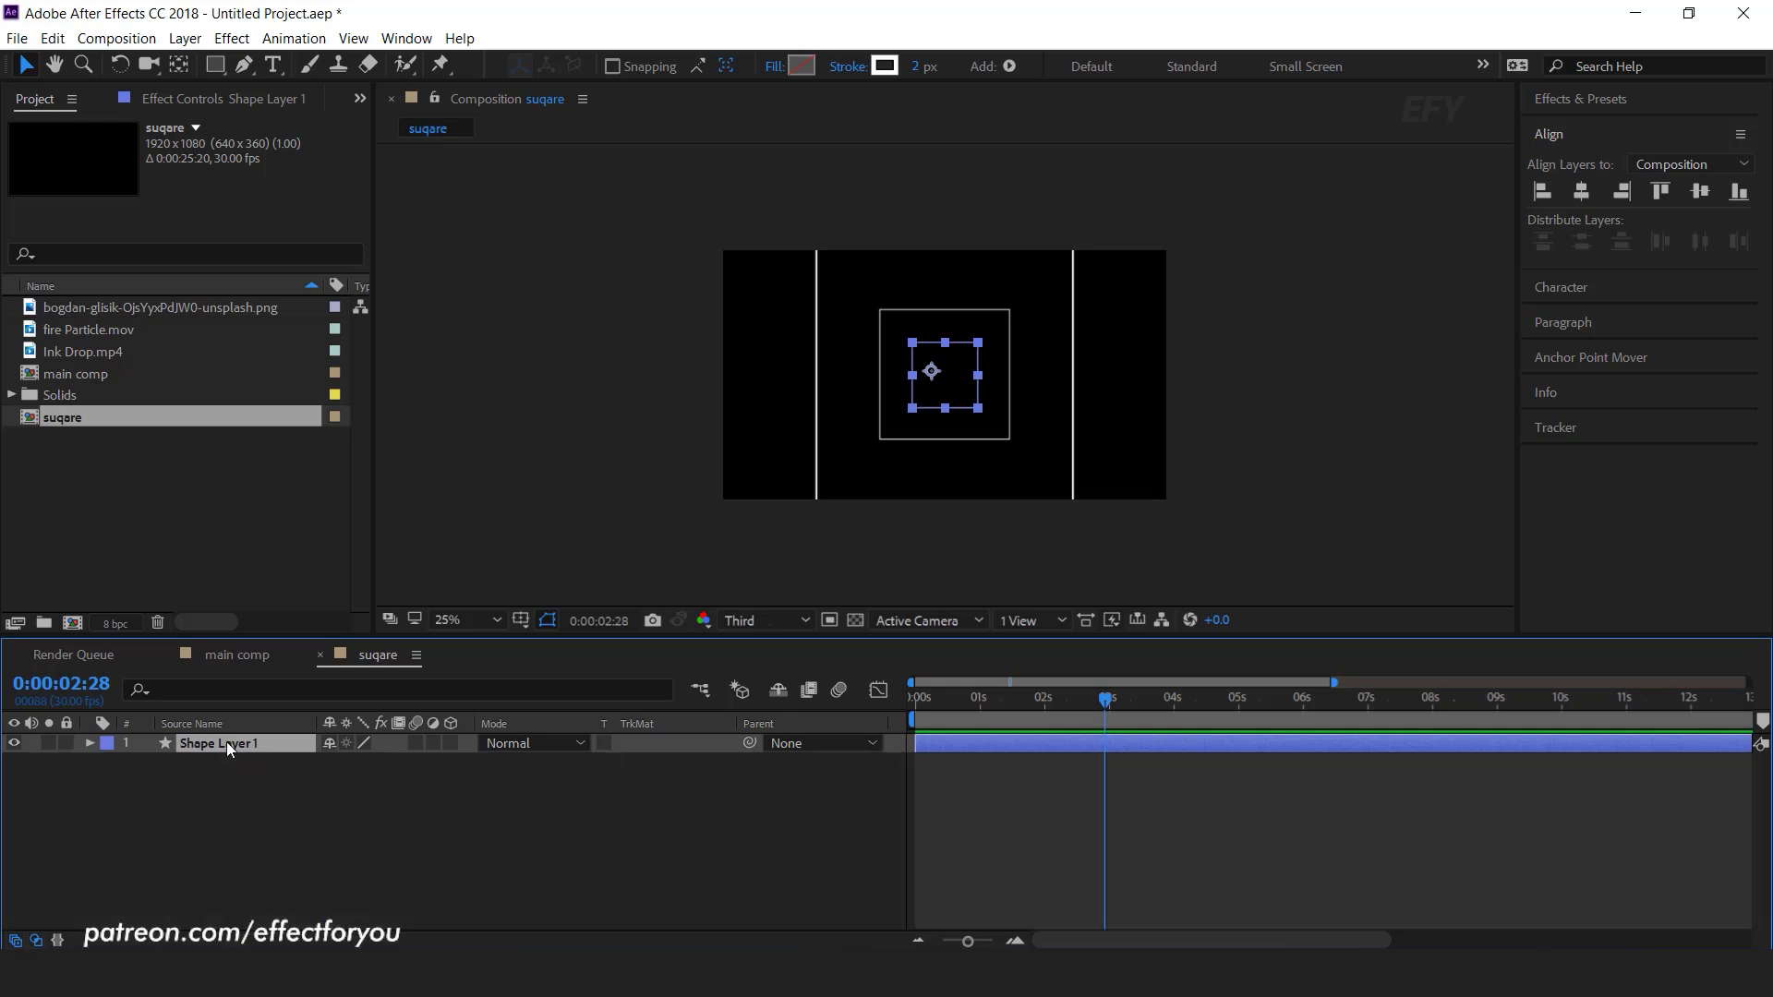
{"action": "key", "text": "ctrl+d"}
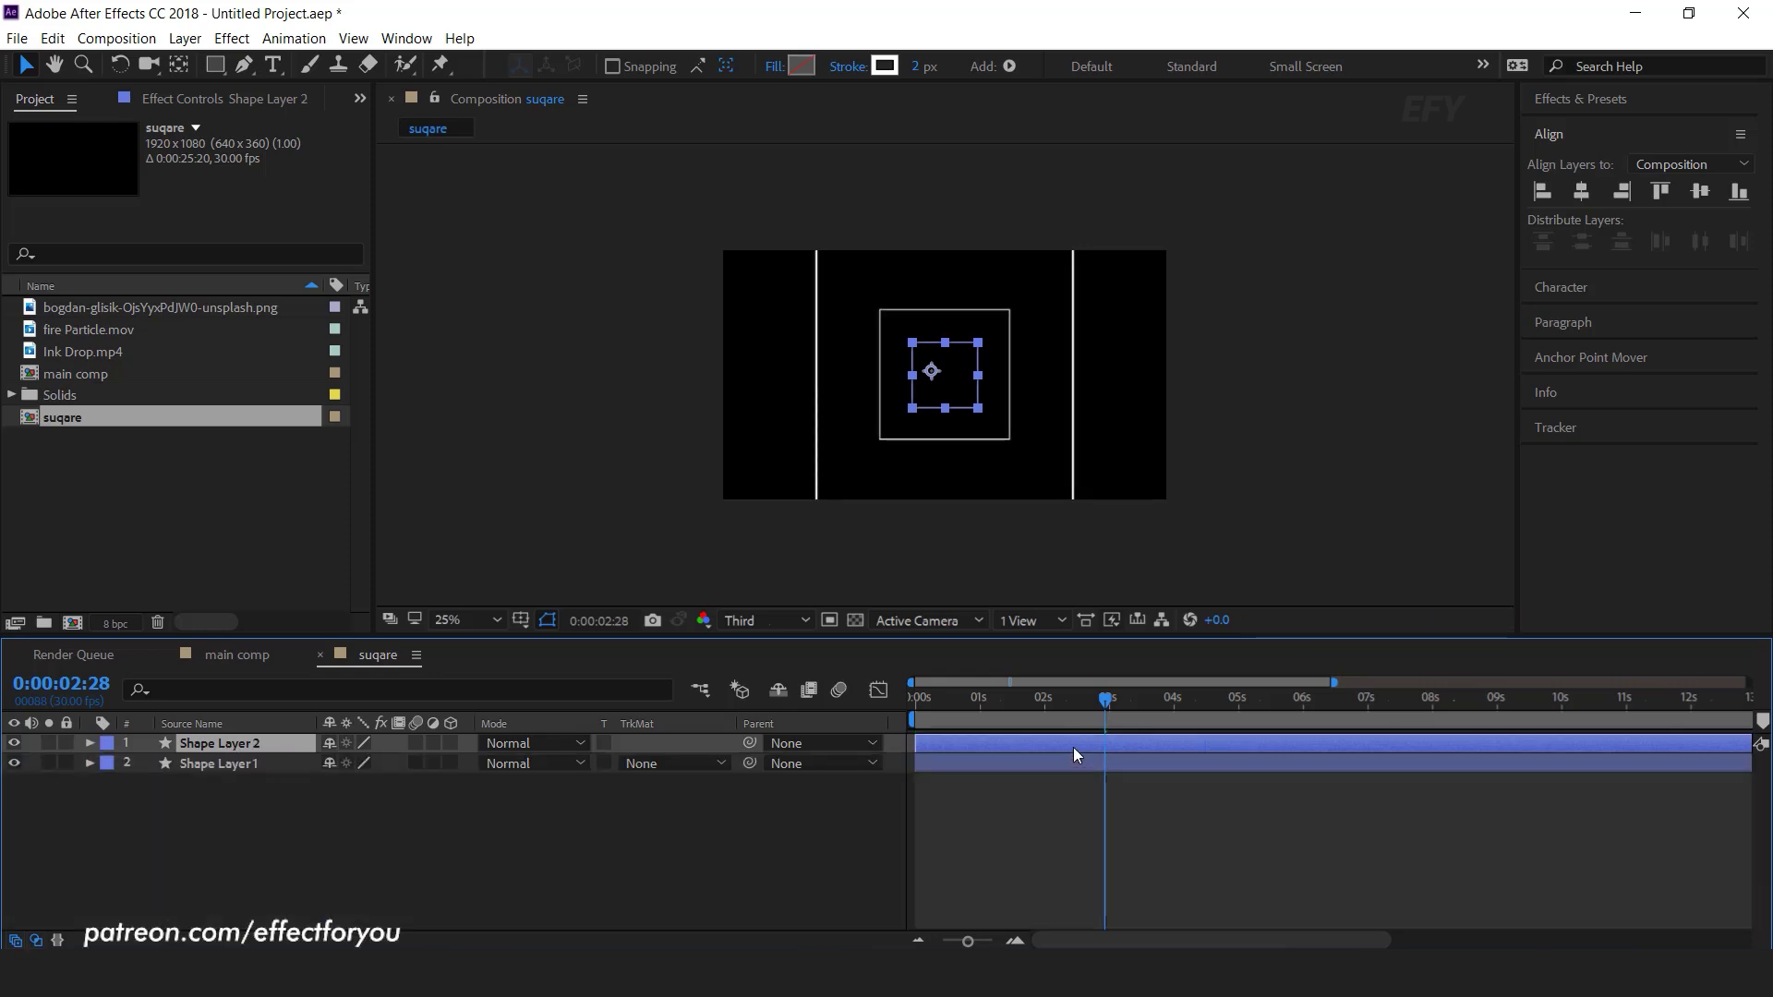
{"action": "key", "text": "alt+bracketleft"}
Preview the combined square animation around the second layer's start and again from the beginning of the timeline.
{"action": "key", "text": "space"}
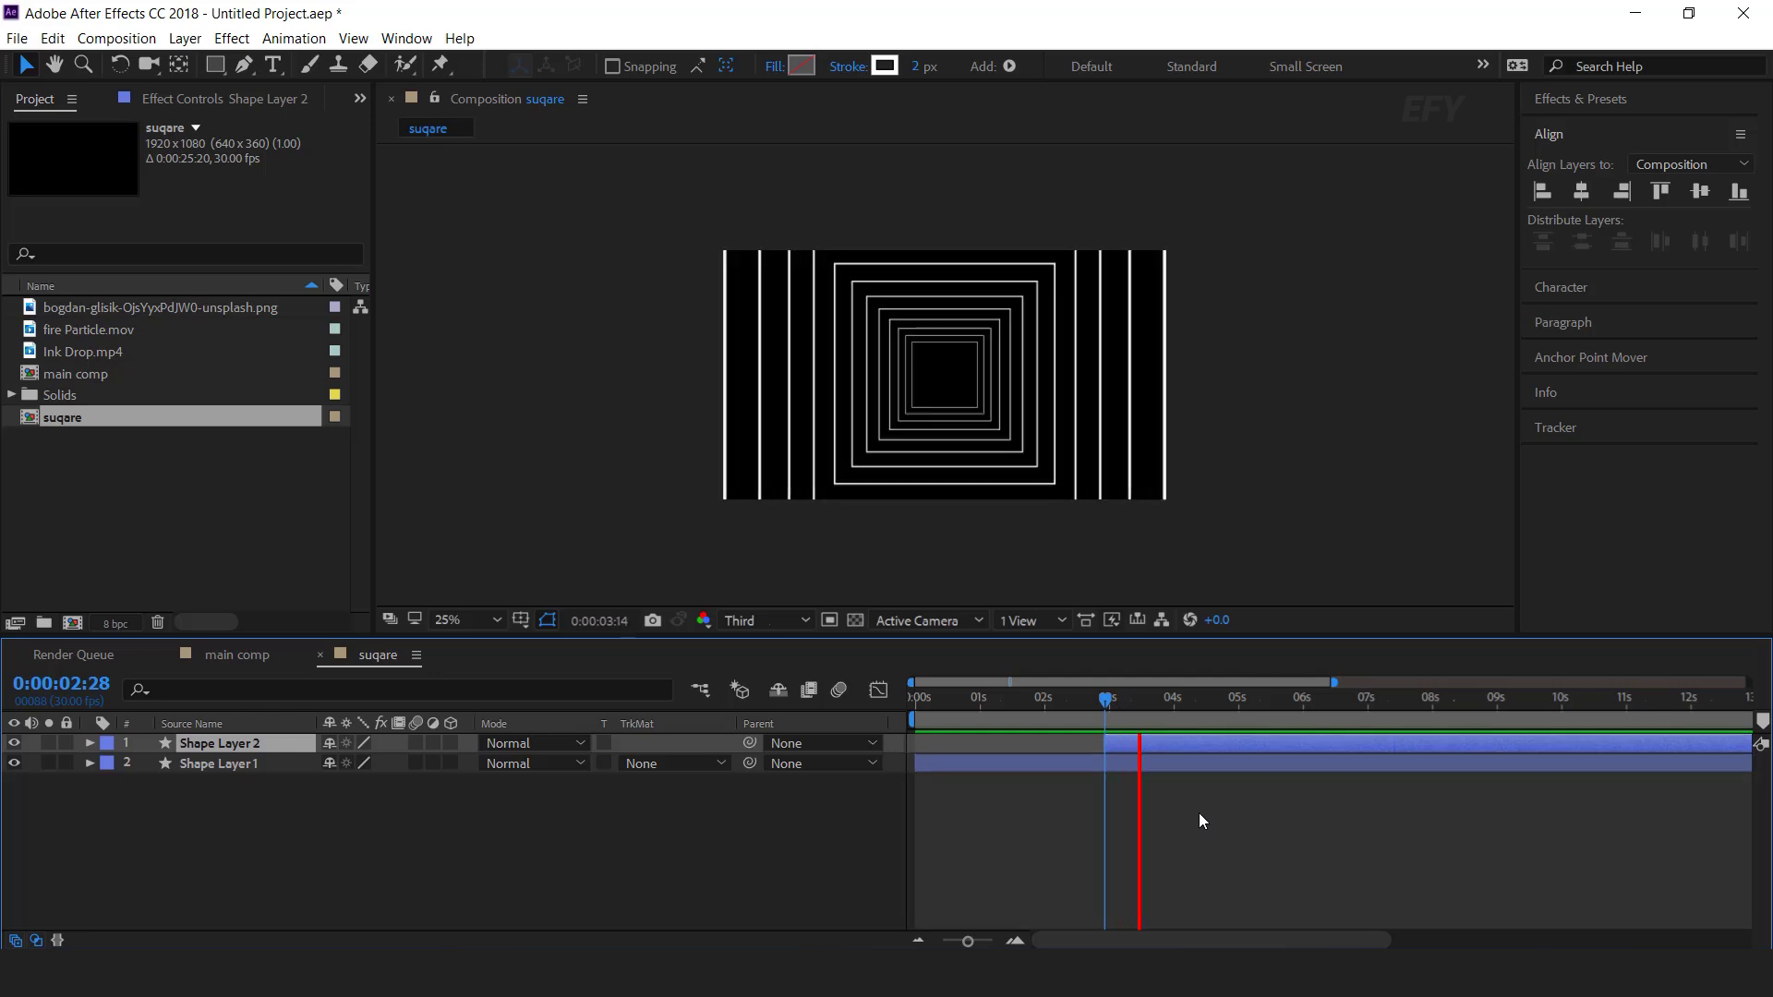
{"action": "left_click_drag", "start_coordinate": [1094, 718], "coordinate": [861, 734]}
{"action": "key", "text": "space"}
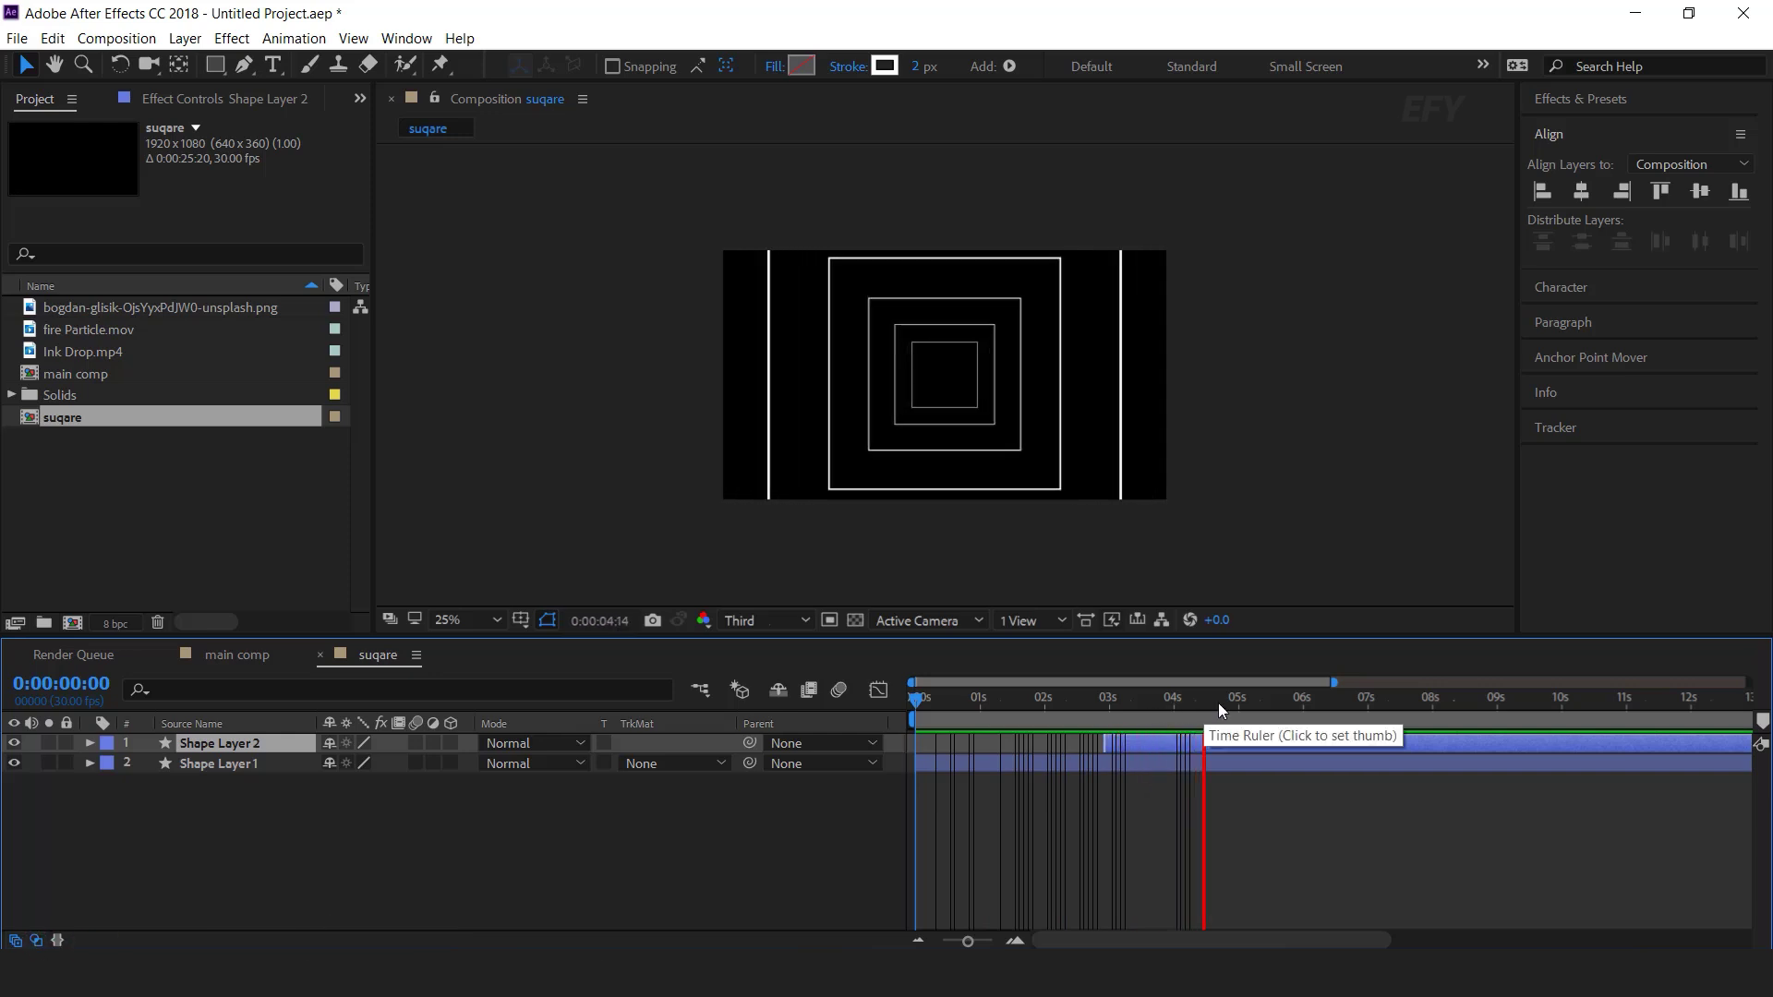
{"action": "key", "text": "space"}
{"action": "left_click", "coordinate": [1274, 701]}
{"action": "left_click", "coordinate": [651, 868]}
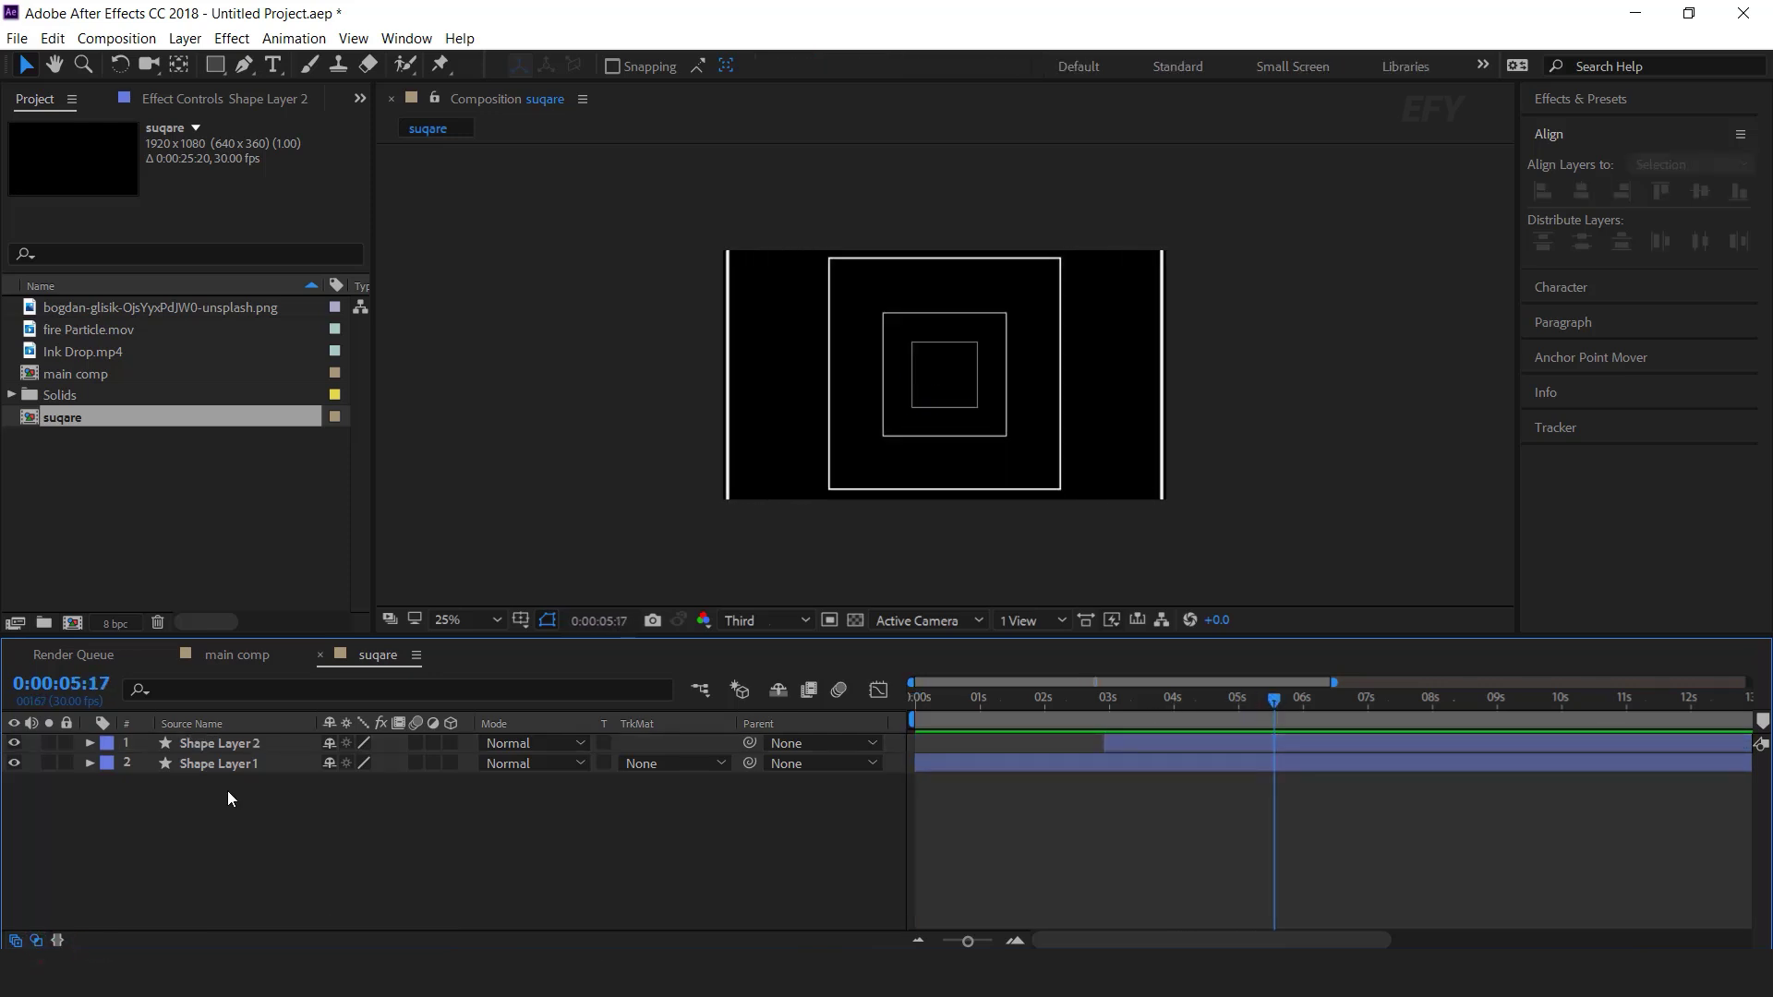
Pre-compose Shape Layer 1 and Shape Layer 2 into a new composition named suqare pre comp.
{"action": "left_click", "coordinate": [223, 763]}
{"action": "left_click", "coordinate": [224, 745], "text": "shift"}
{"action": "right_click", "coordinate": [242, 767]}
{"action": "left_click", "coordinate": [302, 769]}
{"action": "type", "text": "suq"}
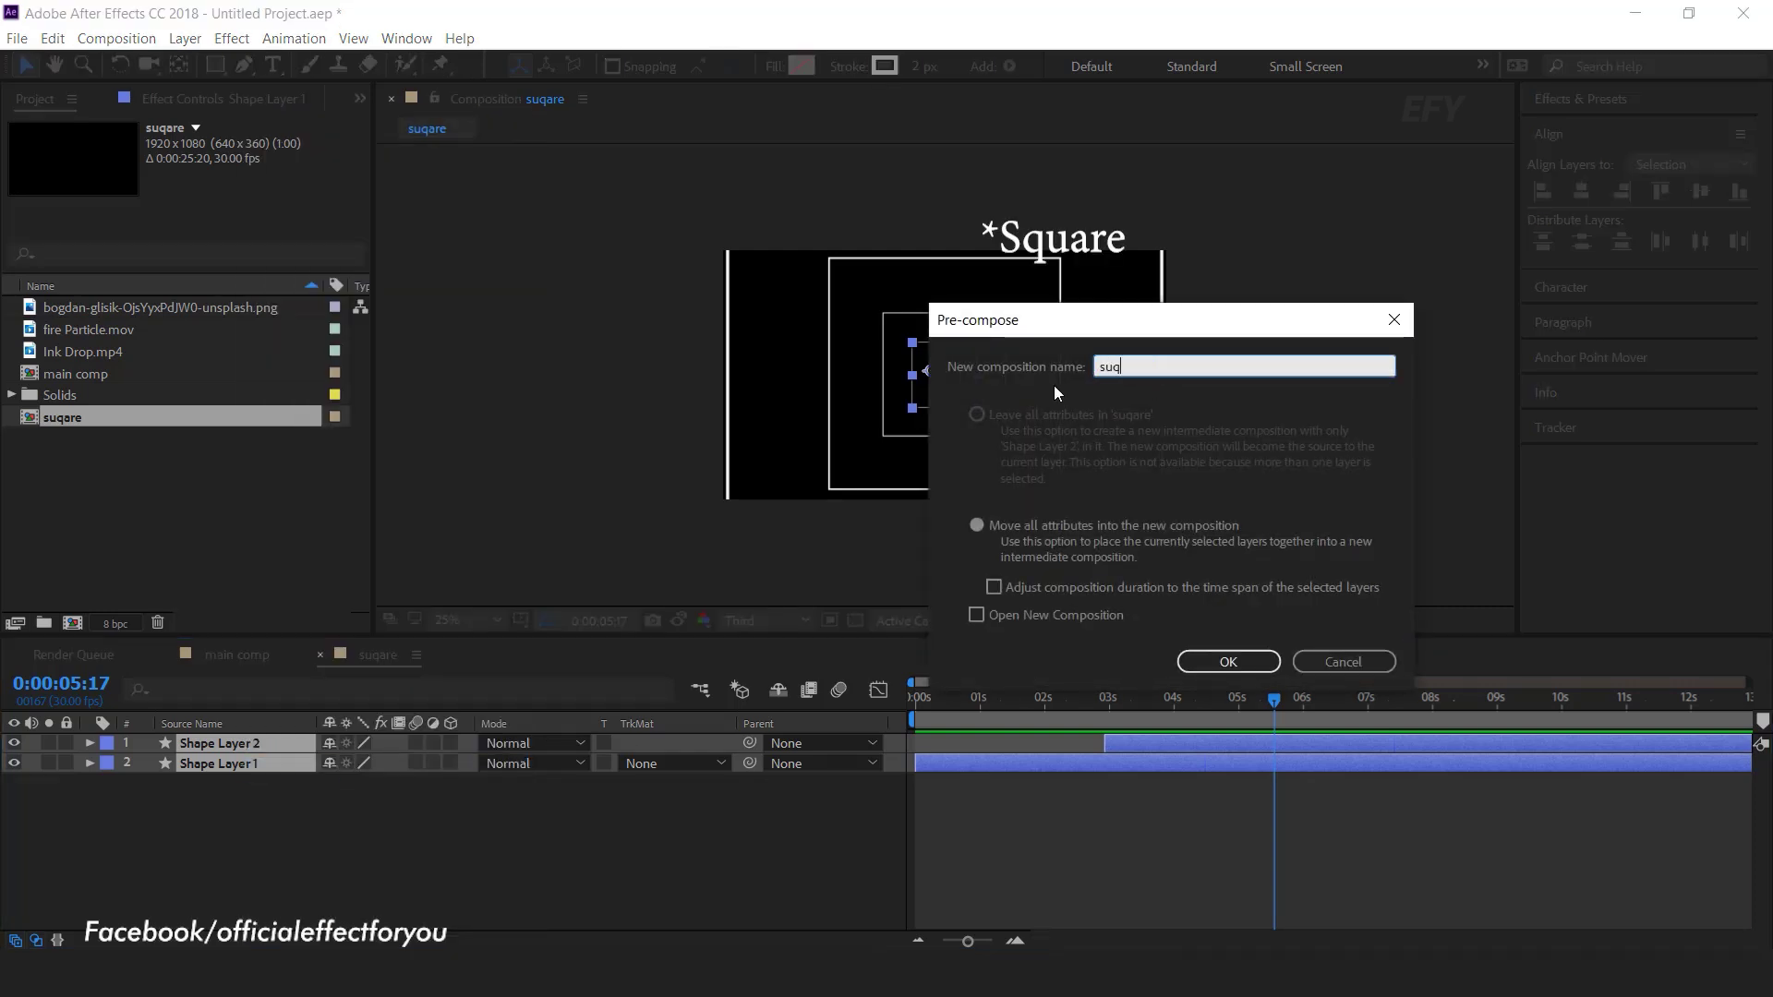
{"action": "type", "text": "are pre comp"}
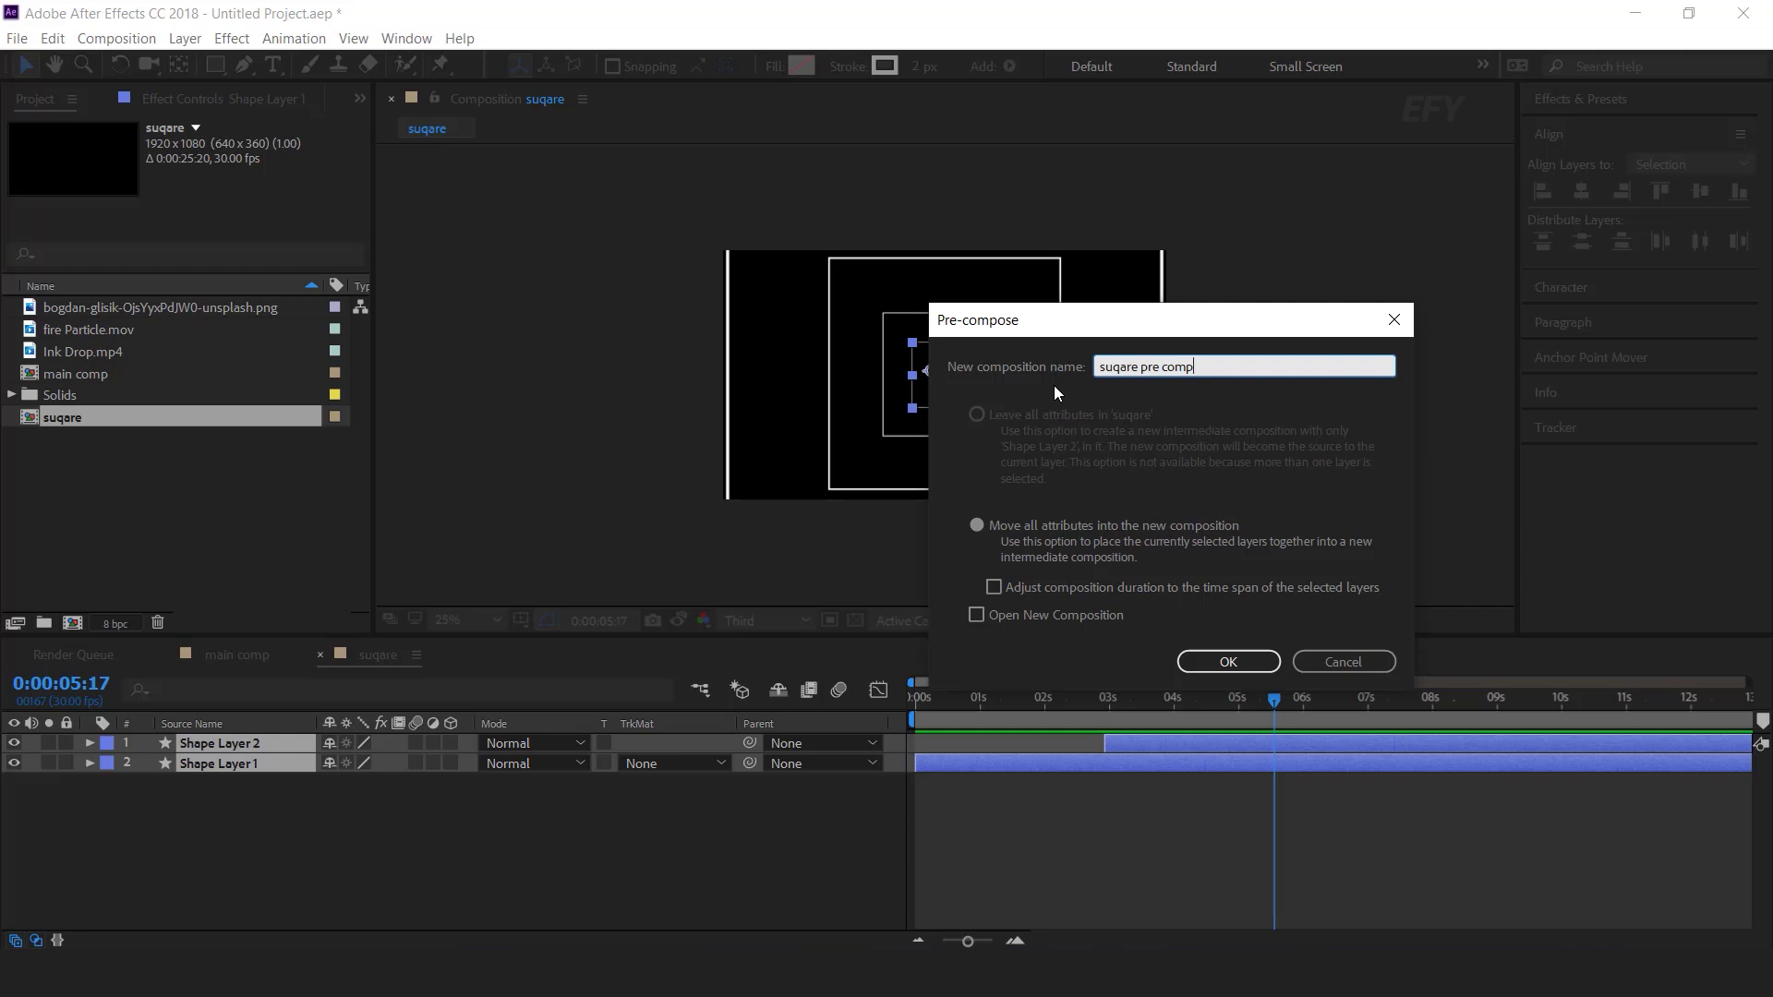
{"action": "key", "text": "Return"}
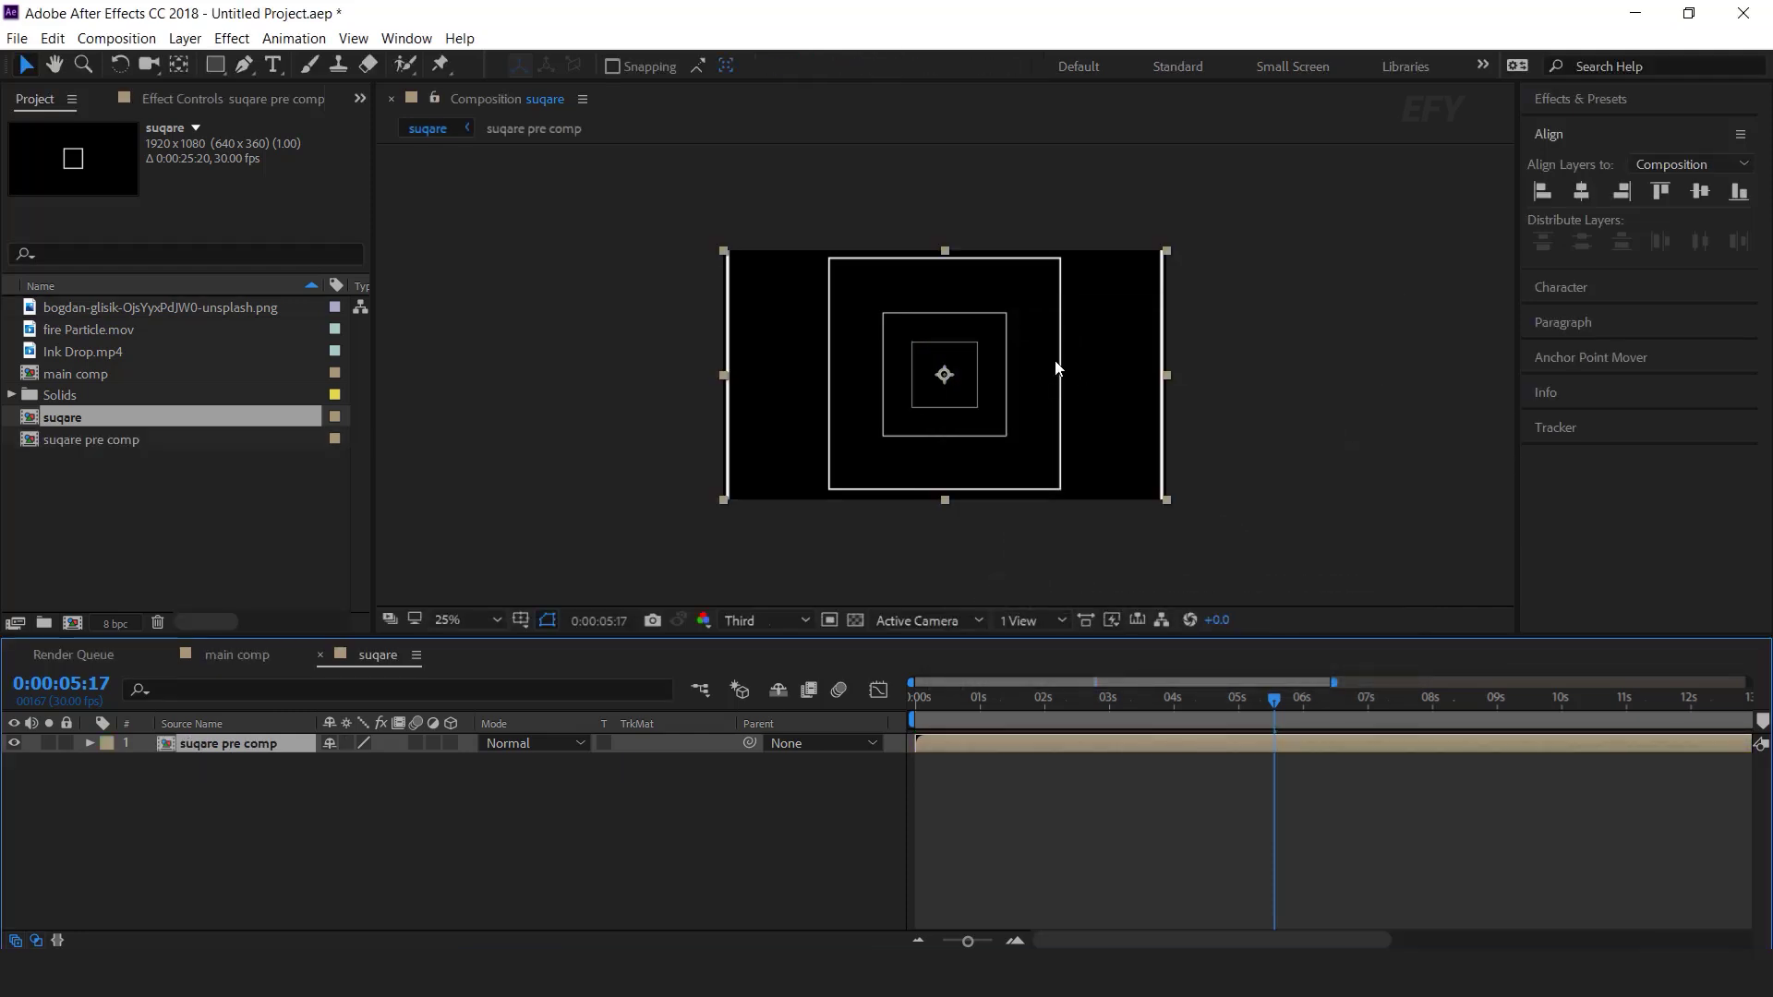
Apply the Tint effect to the suqare pre comp layer.
{"action": "left_click", "coordinate": [296, 780]}
{"action": "left_click", "coordinate": [252, 744]}
{"action": "key", "text": "ctrl+space"}
{"action": "type", "text": "tint"}
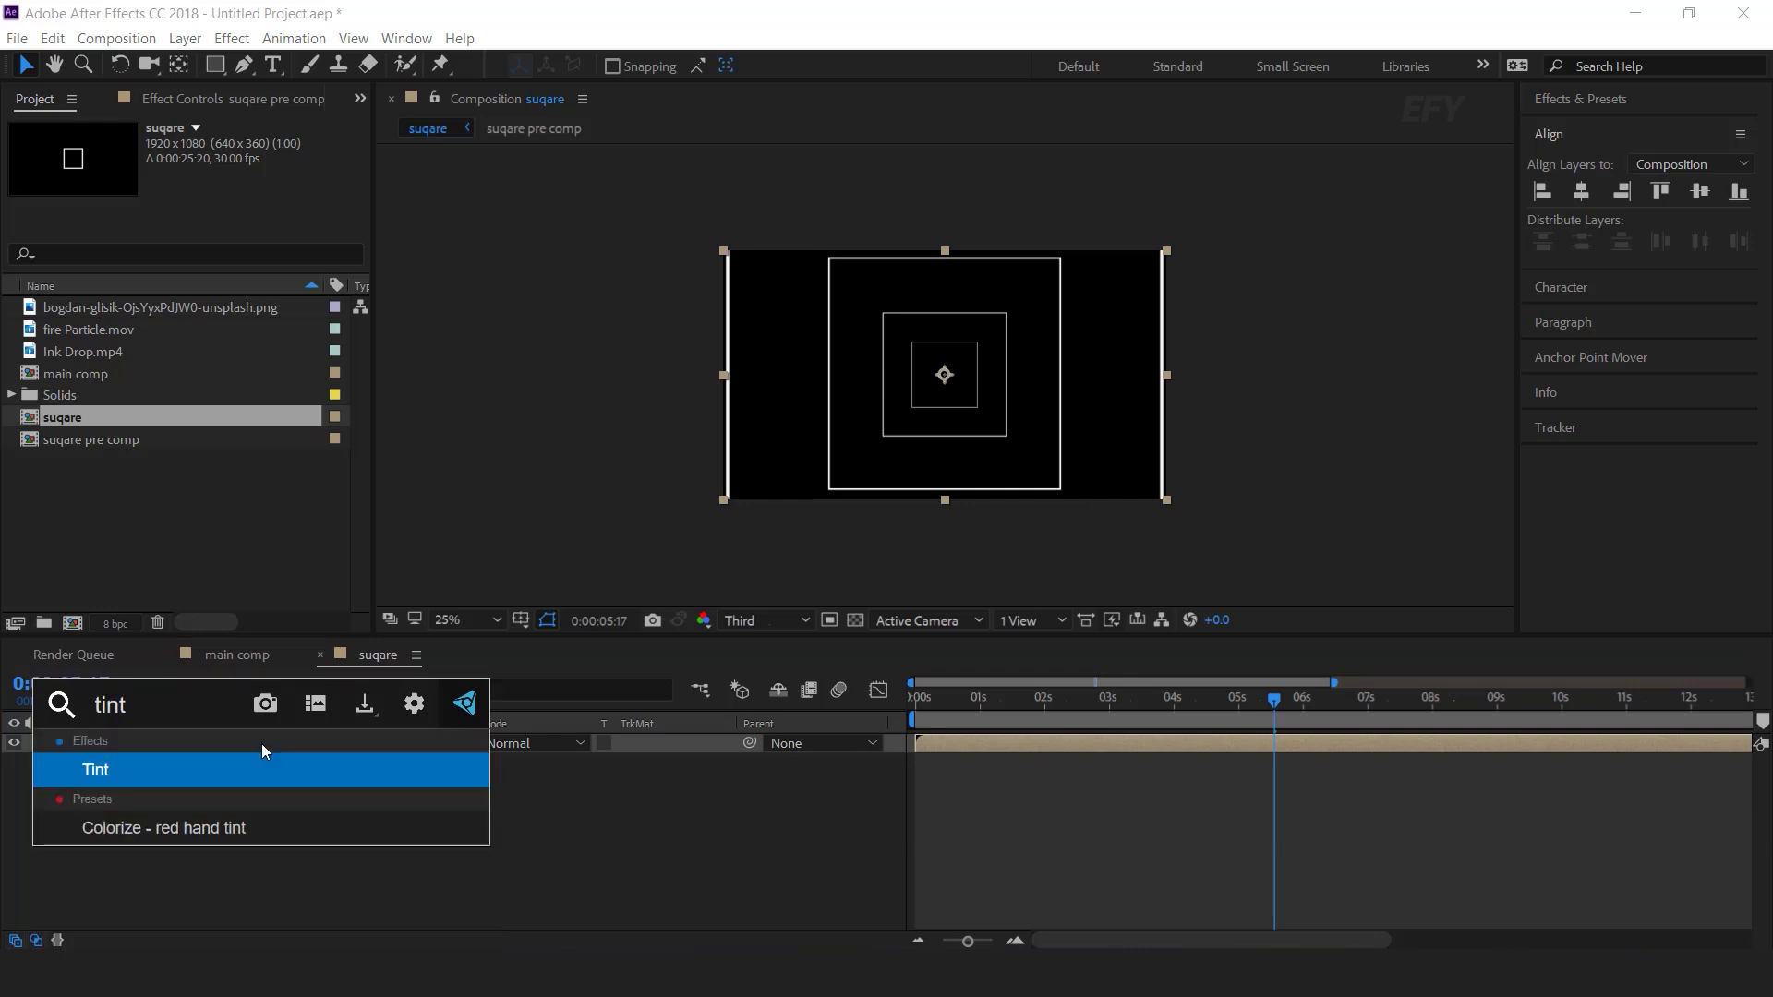
{"action": "key", "text": "Return"}
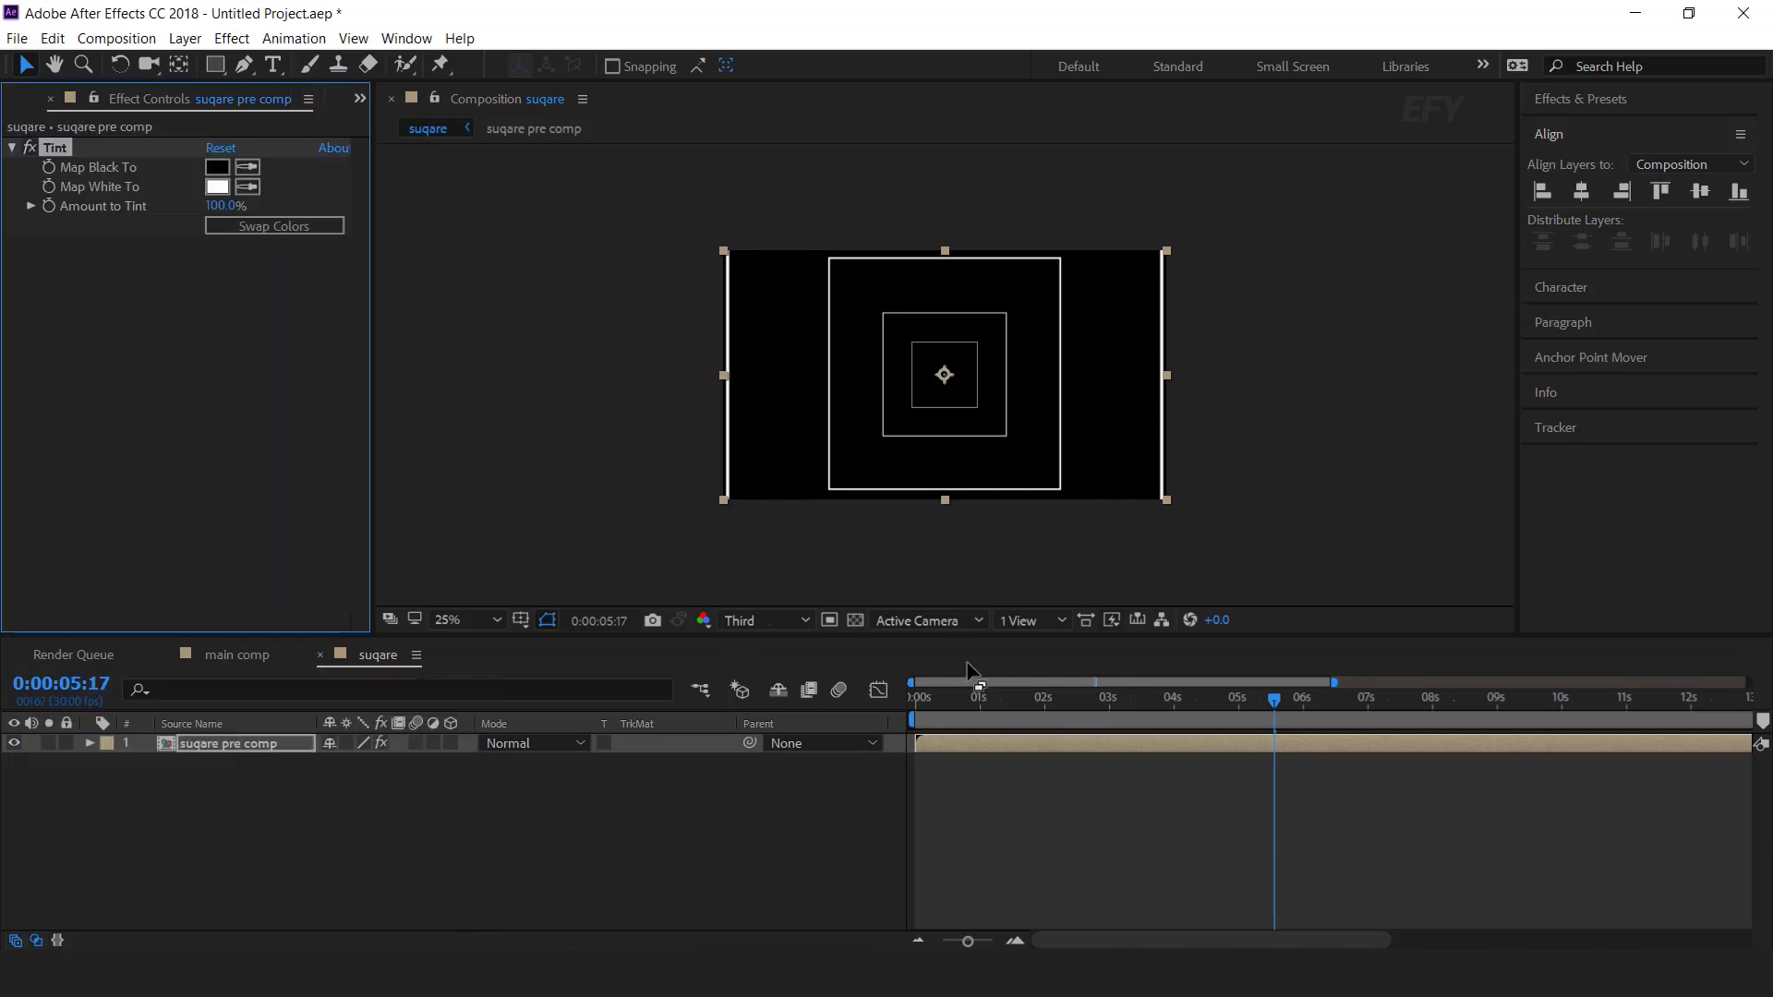
Set the Tint effect's Map White To colour to a bright blue.
{"action": "left_click", "coordinate": [217, 187]}
{"action": "left_click", "coordinate": [371, 242]}
{"action": "left_click", "coordinate": [268, 148]}
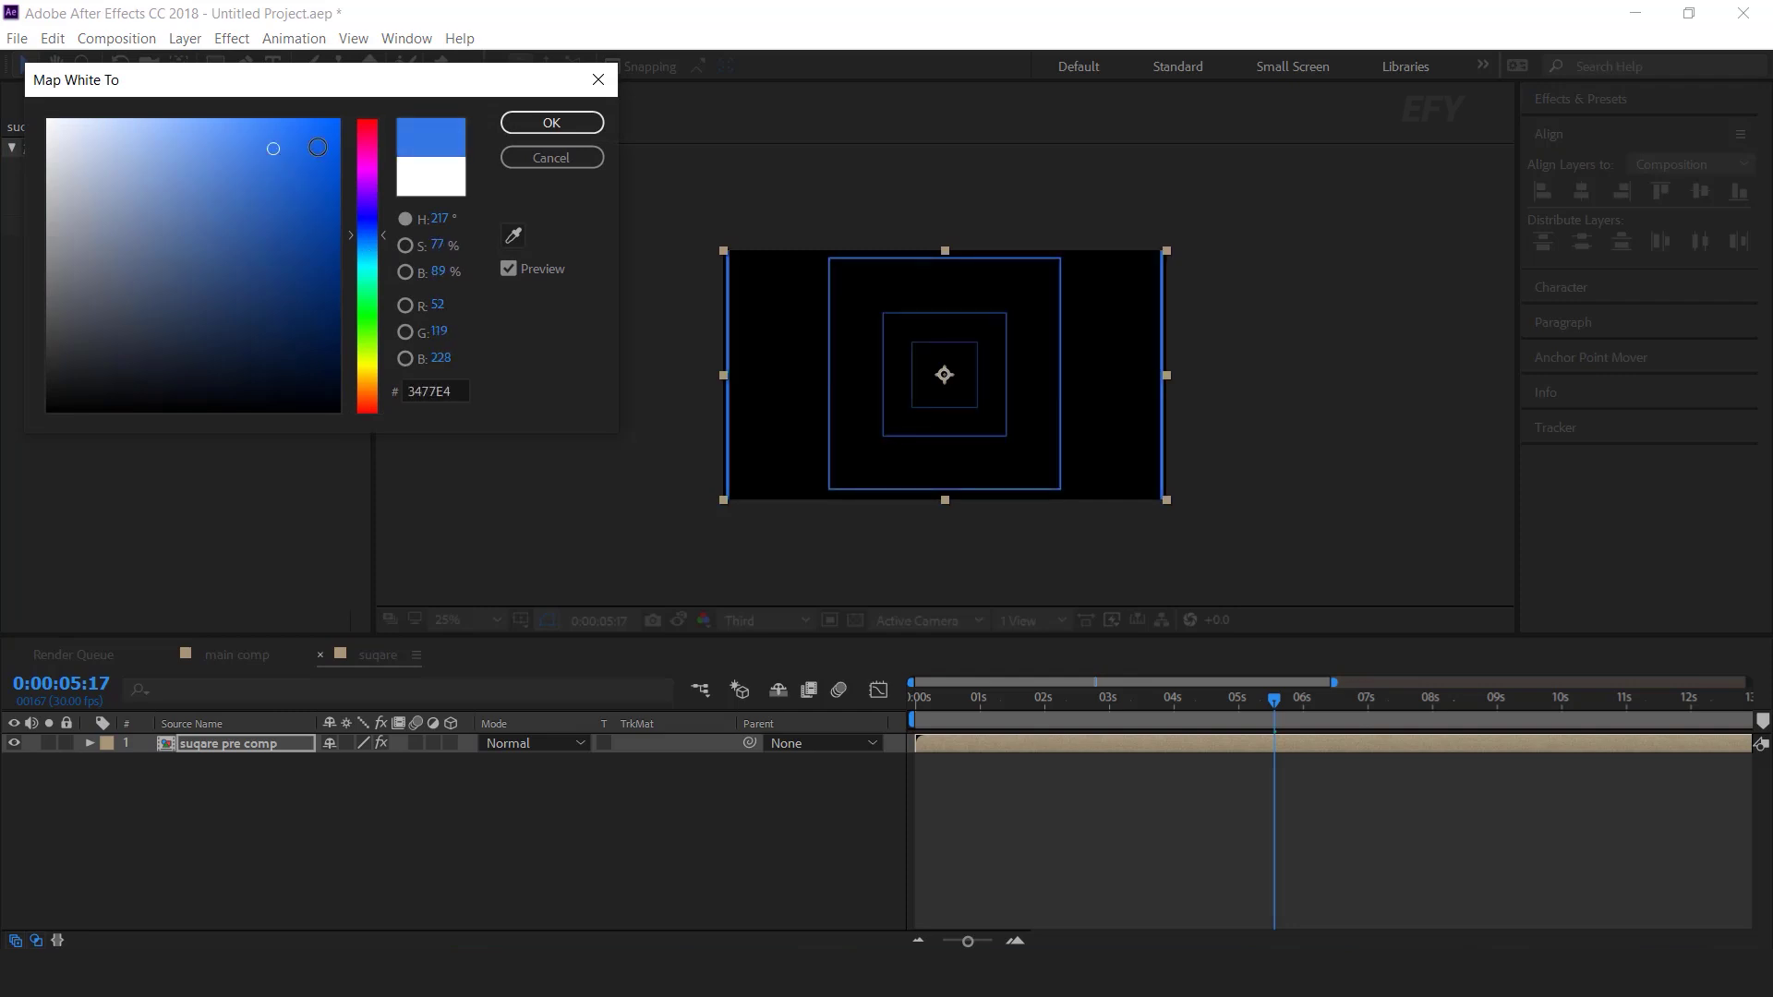
{"action": "left_click", "coordinate": [552, 122]}
Set the Tint effect's Map Black To colour to a saturated blue and preview the tinted squares.
{"action": "left_click_drag", "start_coordinate": [978, 701], "coordinate": [928, 699]}
{"action": "left_click", "coordinate": [217, 168]}
{"action": "left_click", "coordinate": [366, 229]}
{"action": "left_click", "coordinate": [330, 127]}
{"action": "left_click_drag", "start_coordinate": [330, 128], "coordinate": [355, 147]}
{"action": "left_click", "coordinate": [551, 122]}
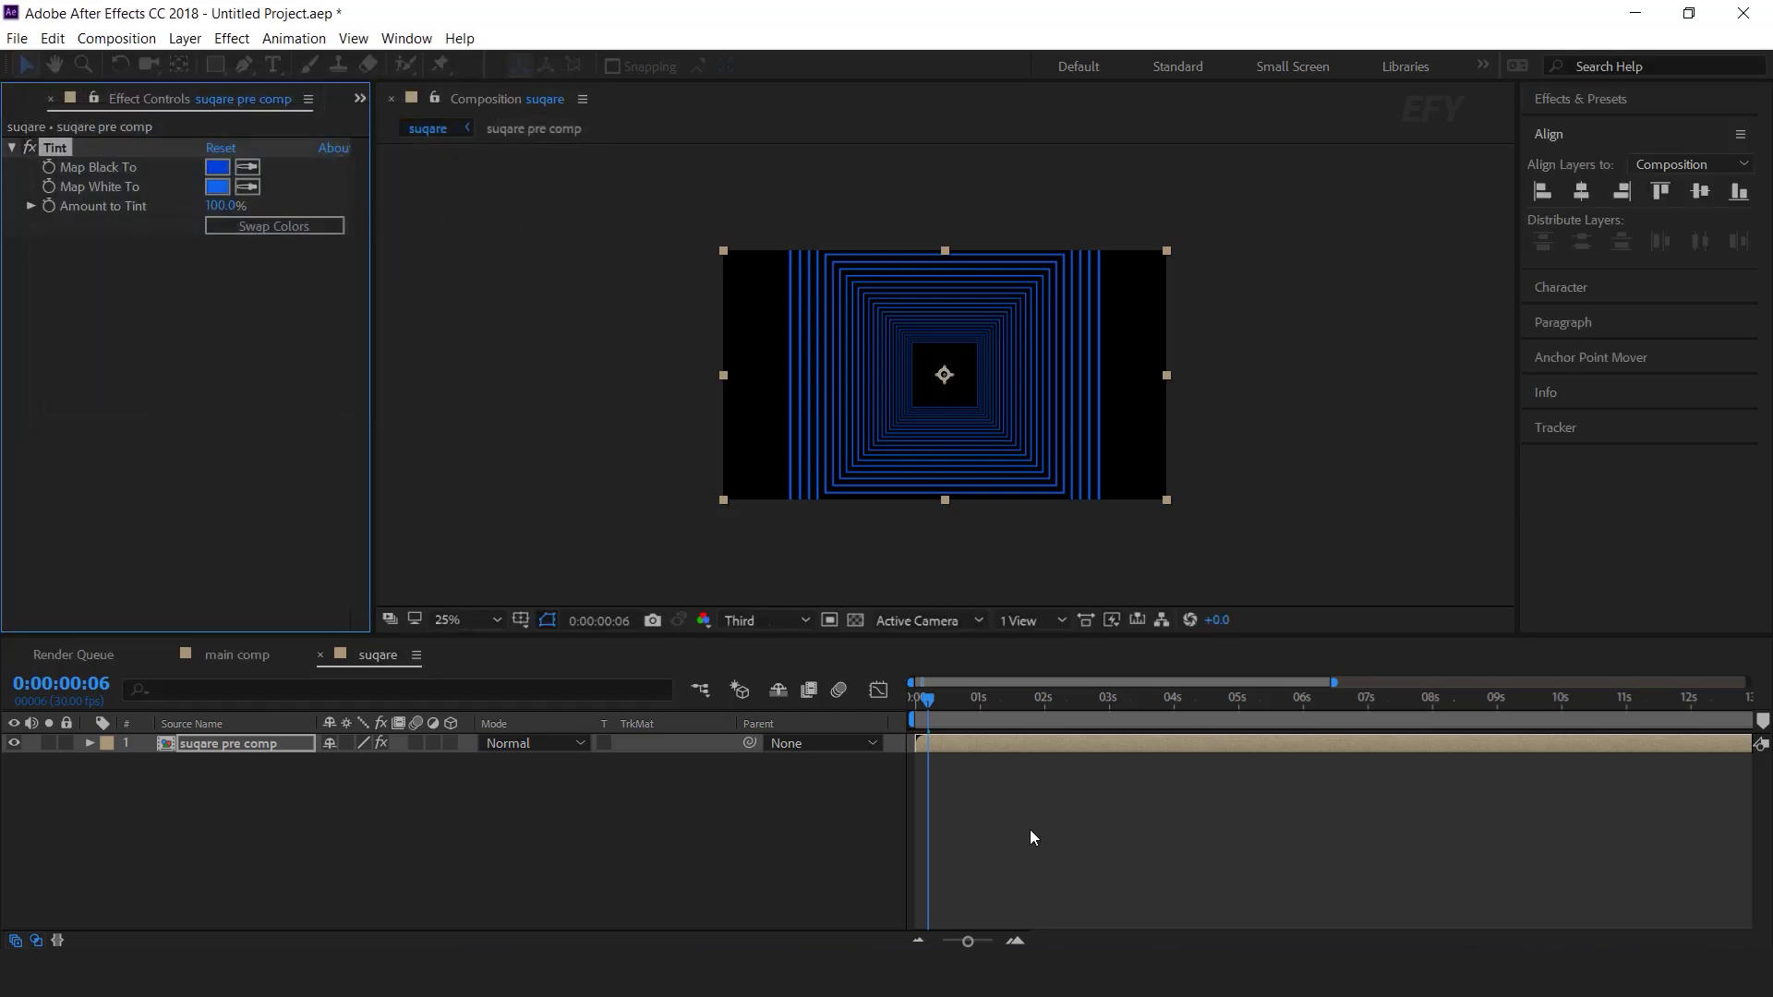
{"action": "key", "text": "space"}
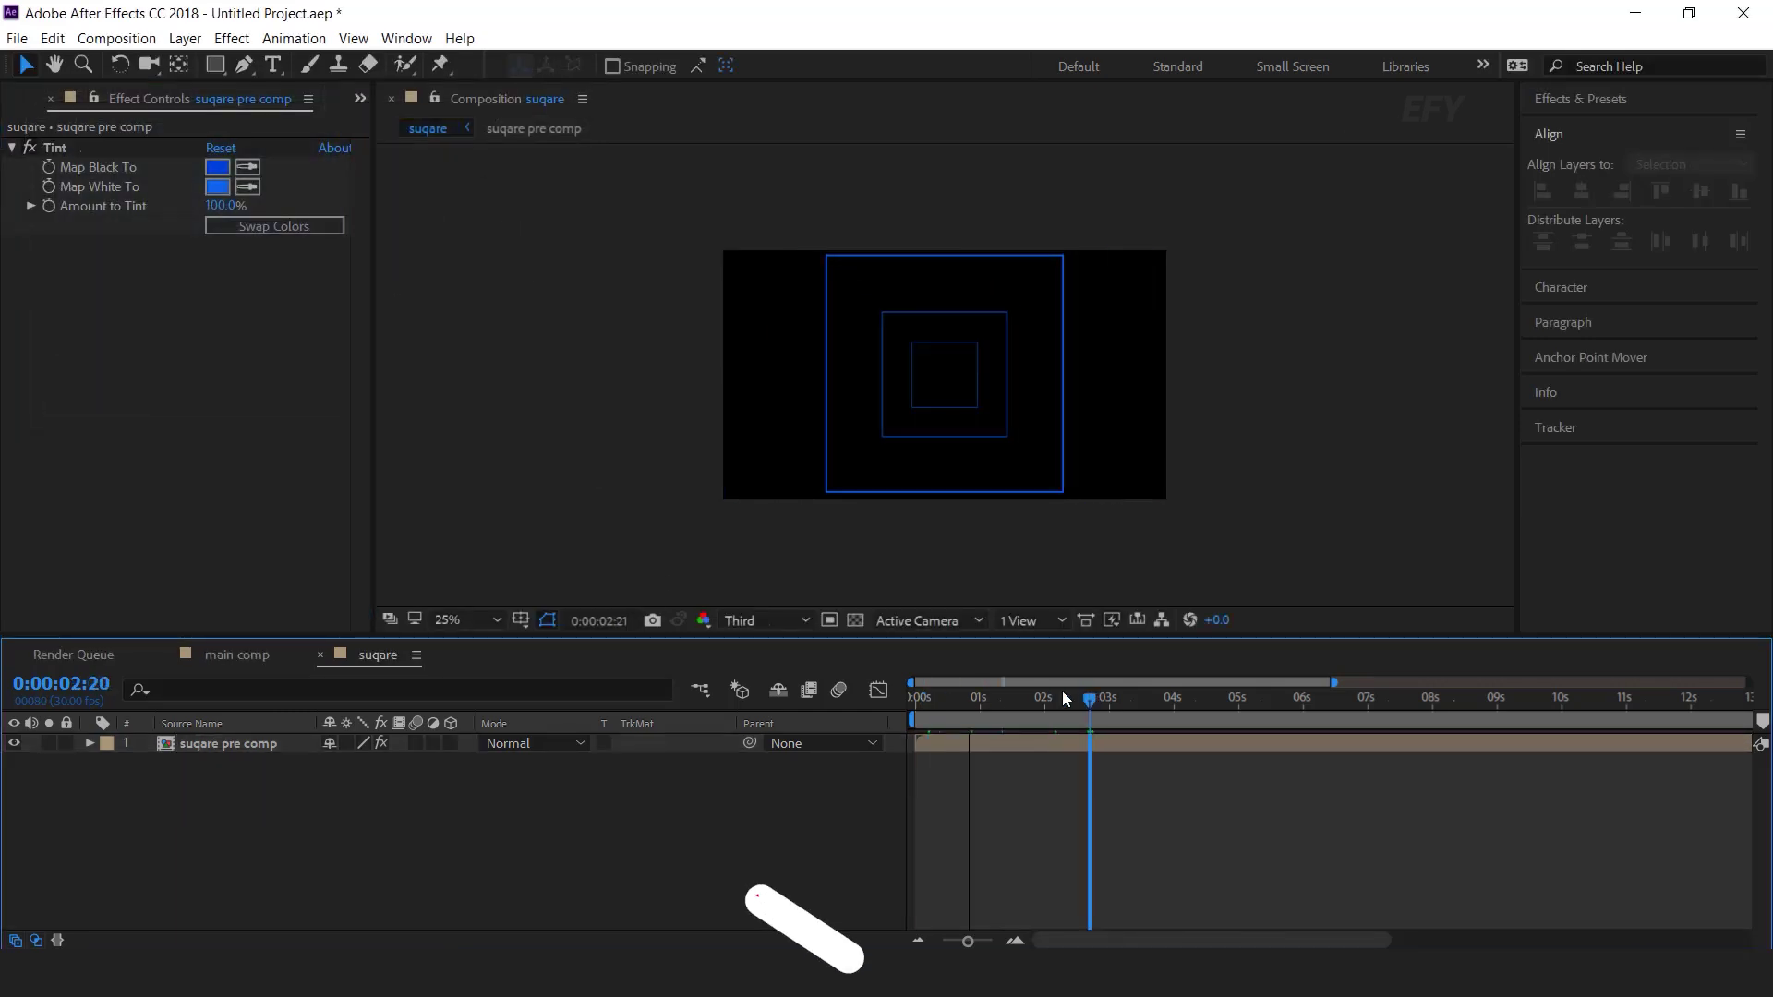
Apply the Glow effect to the suqare pre comp layer.
{"action": "left_click", "coordinate": [266, 746]}
{"action": "key", "text": "ctrl+space"}
{"action": "type", "text": "glow"}
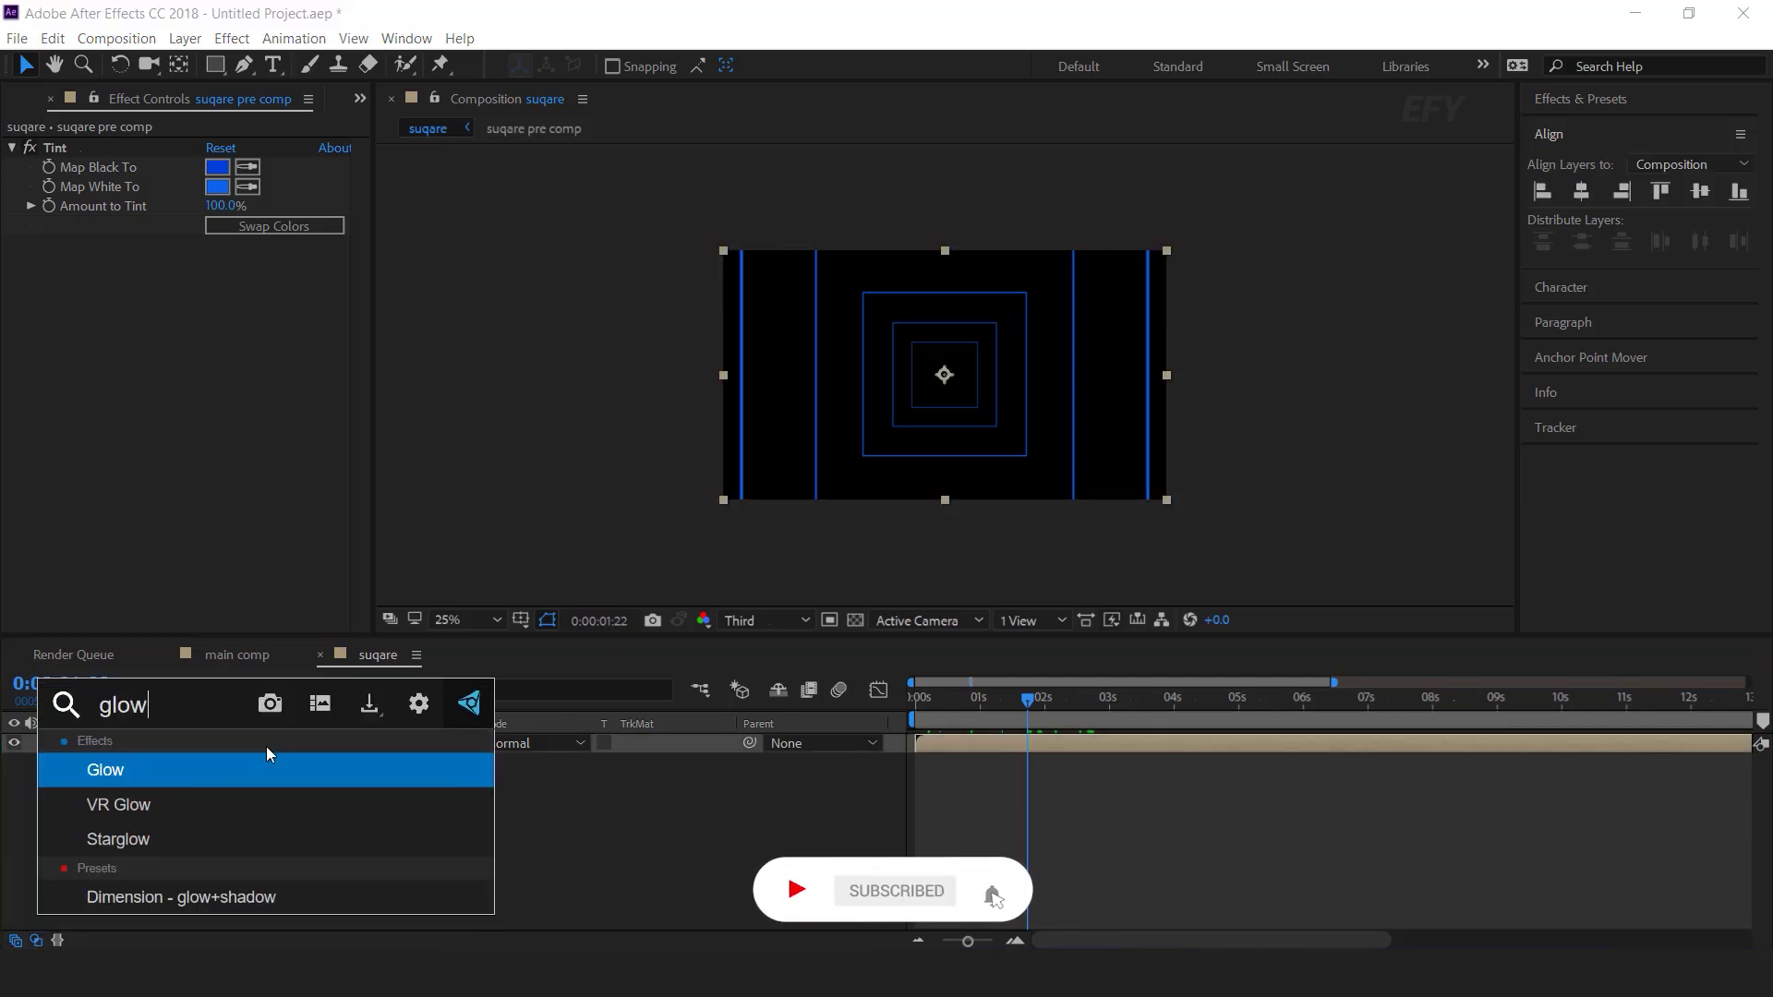
{"action": "key", "text": "Return"}
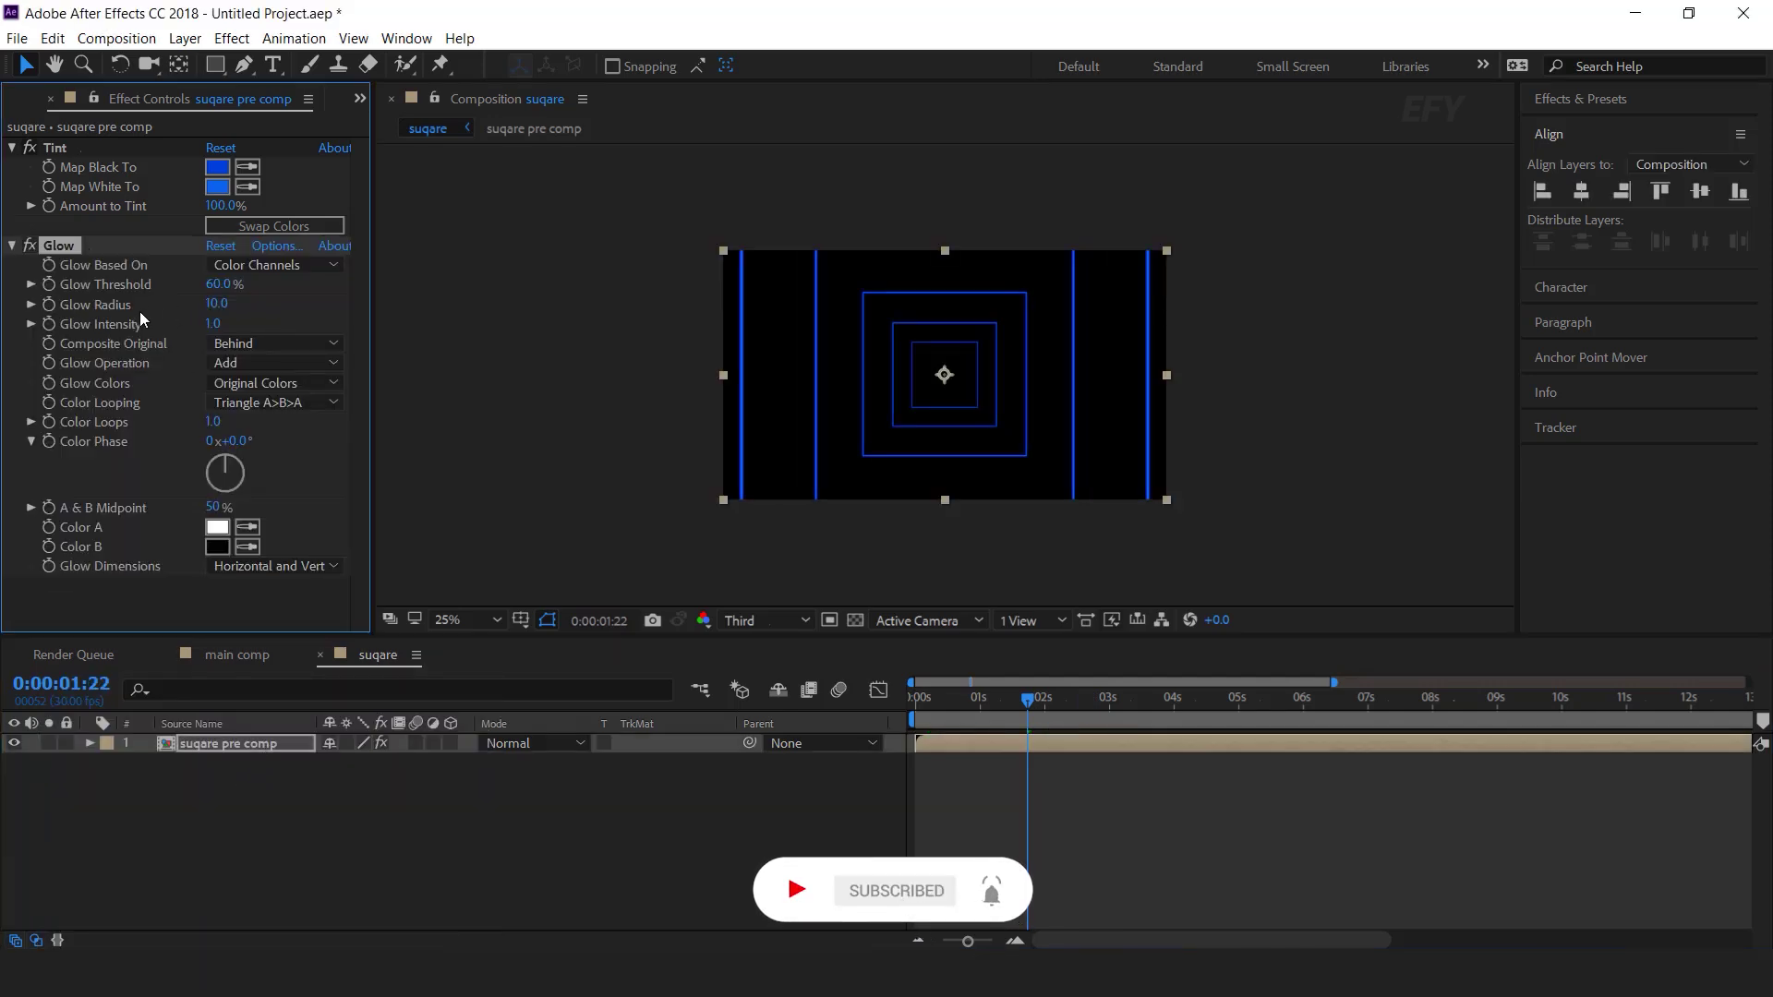
Preview the glowing square tunnel from the start of the suqare composition.
{"action": "left_click", "coordinate": [951, 707]}
{"action": "key", "text": "Home"}
{"action": "key", "text": "space"}
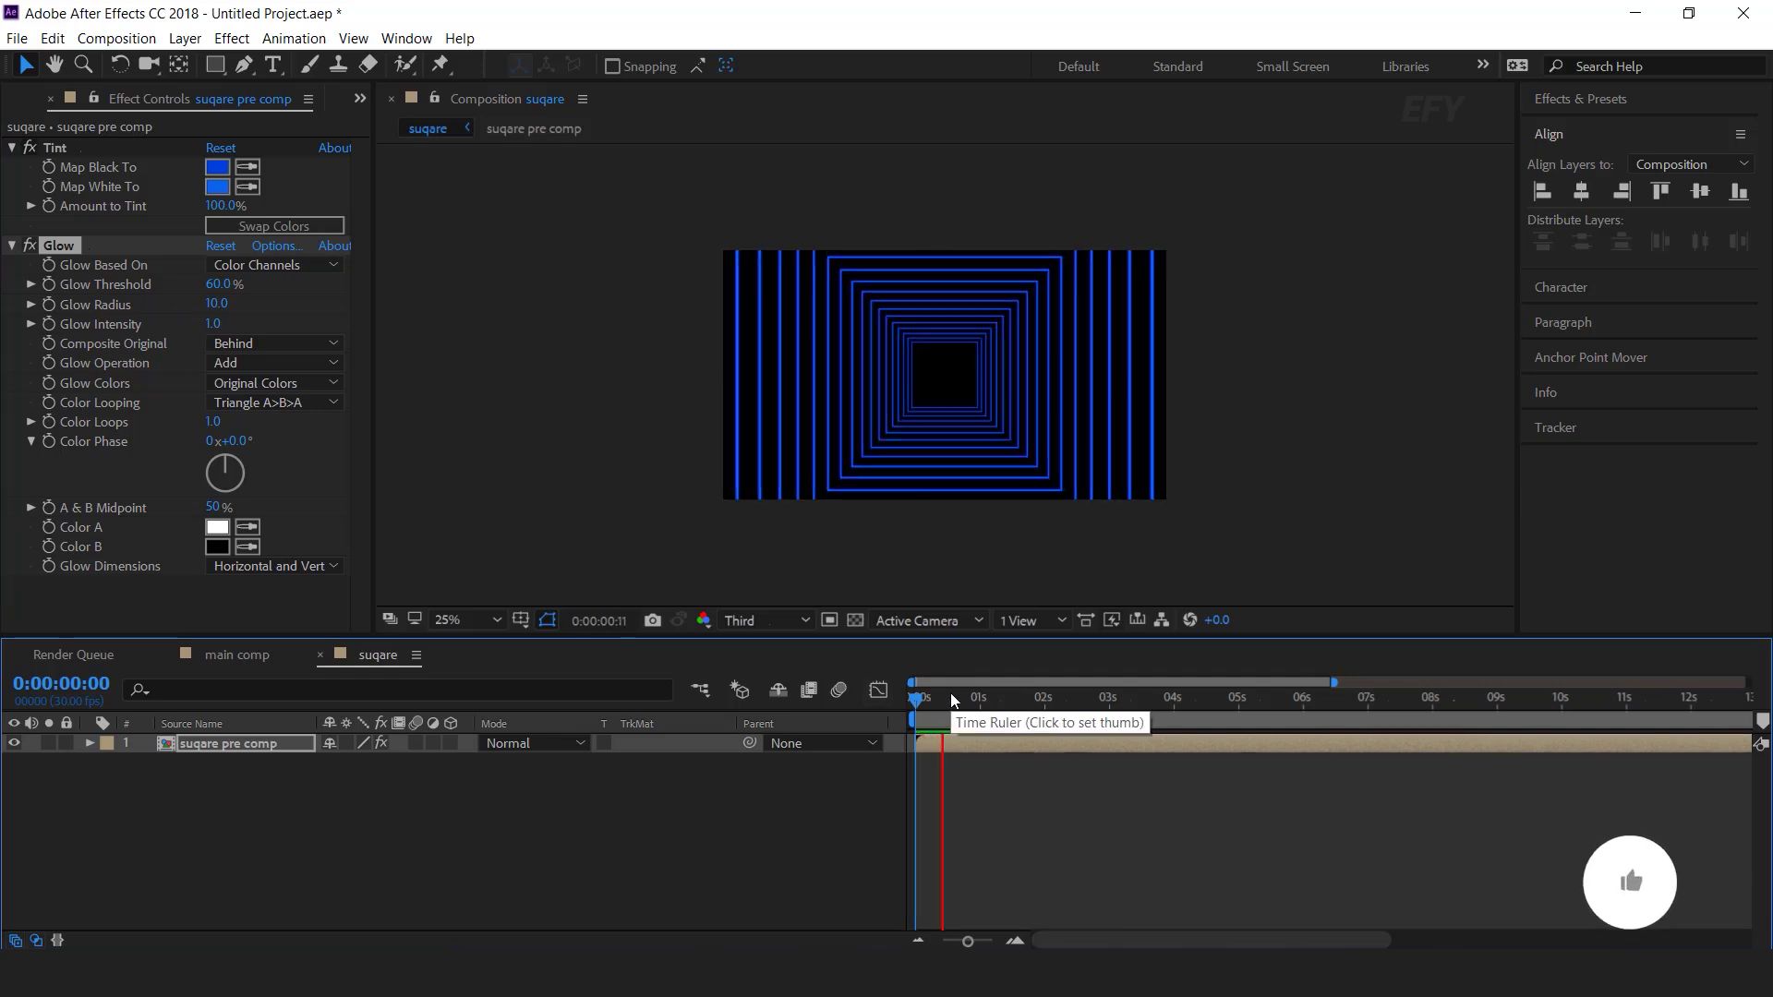
{"action": "left_click", "coordinate": [679, 813]}
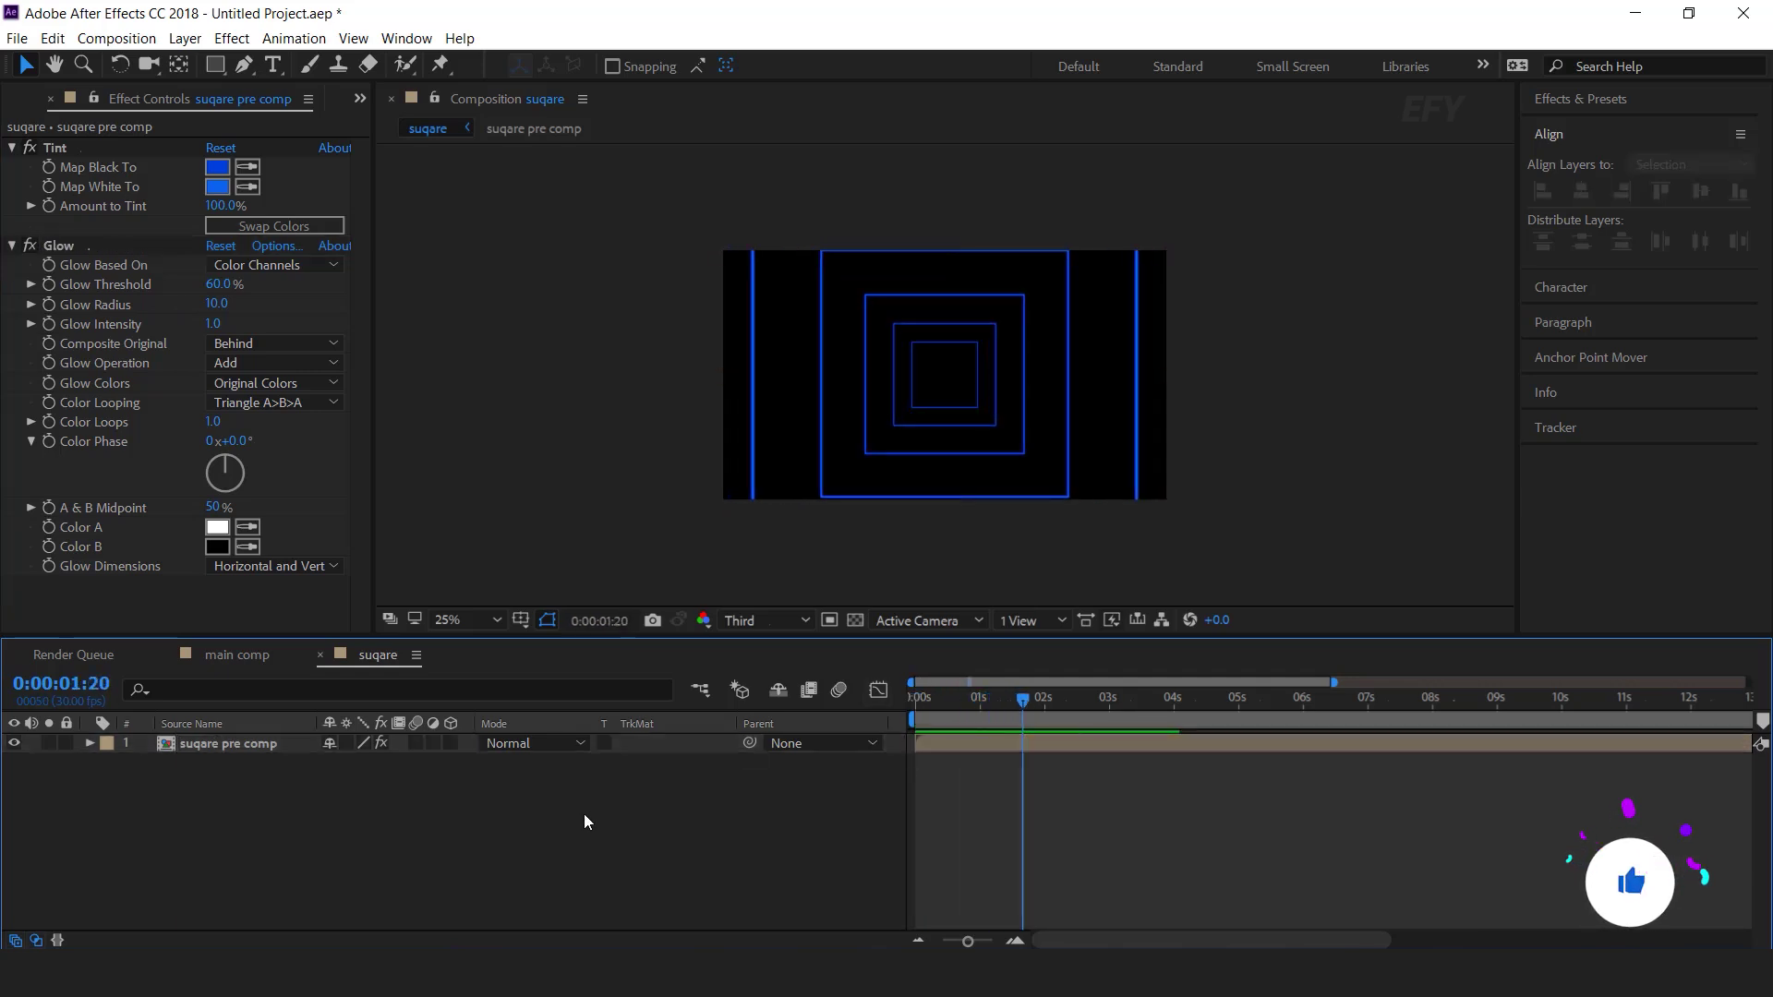
Add the suqare composition to main comp as a layer above bg.
{"action": "left_click", "coordinate": [229, 659]}
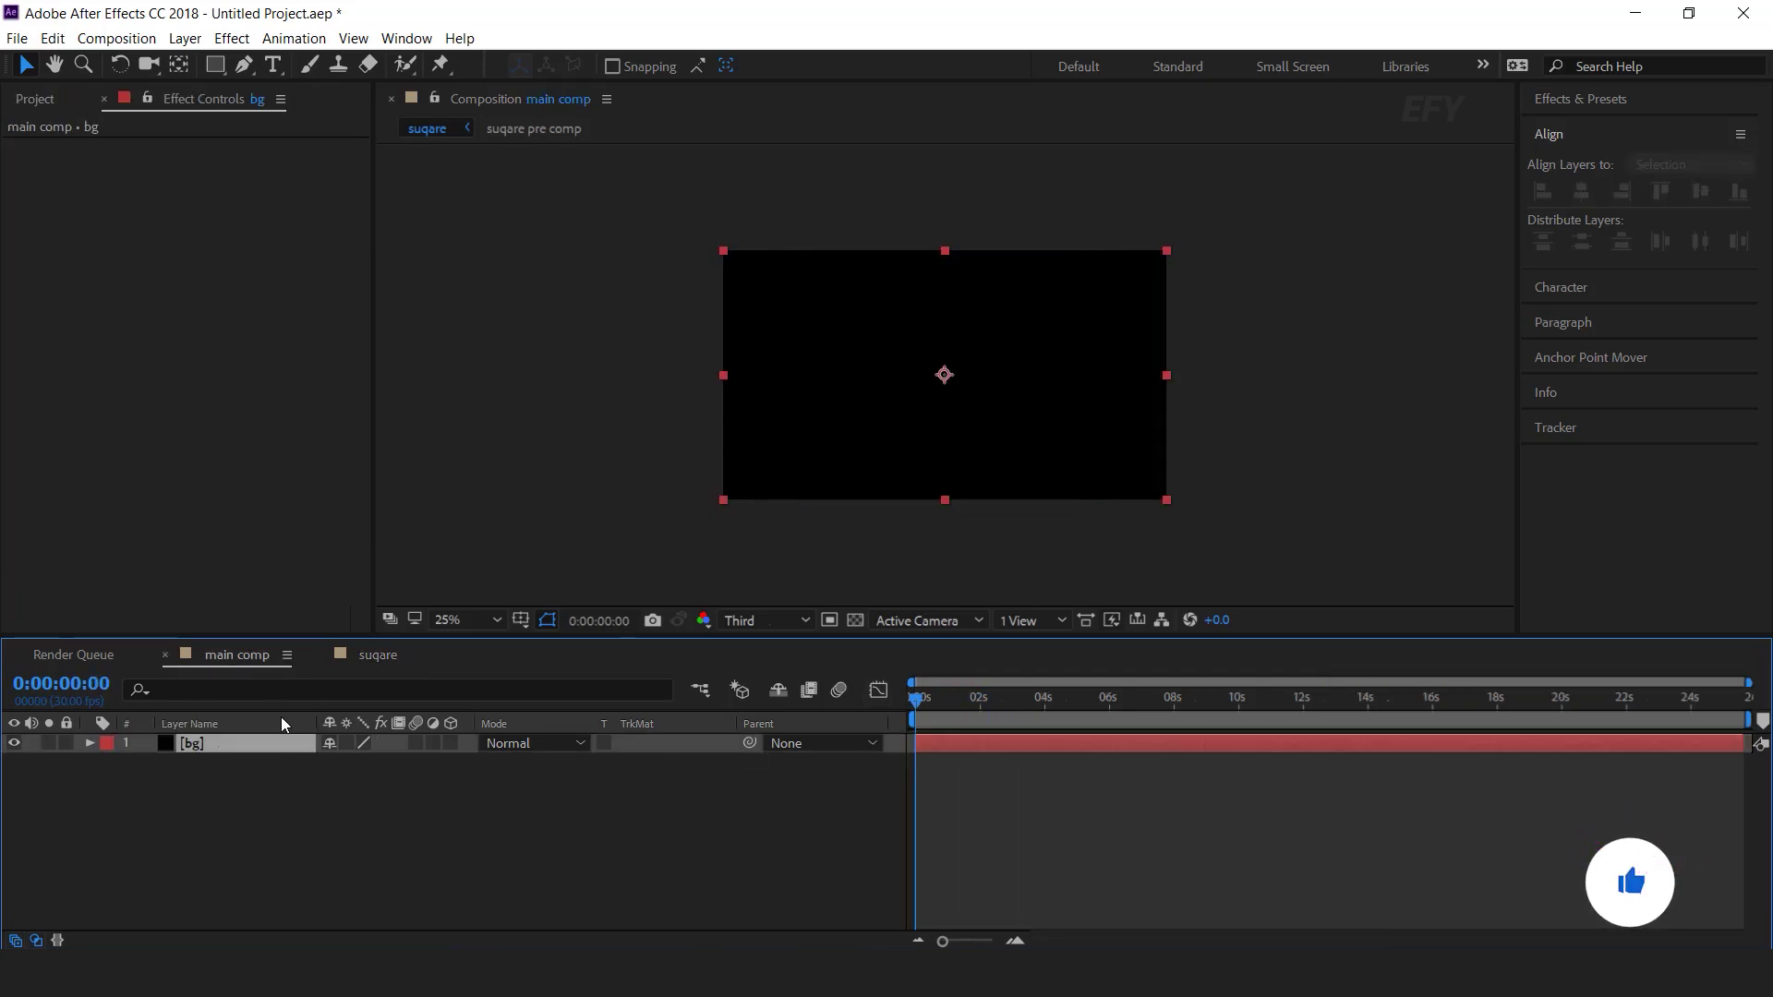
{"action": "left_click", "coordinate": [37, 100]}
{"action": "left_click", "coordinate": [115, 419]}
{"action": "left_click", "coordinate": [166, 527]}
{"action": "left_click", "coordinate": [46, 418]}
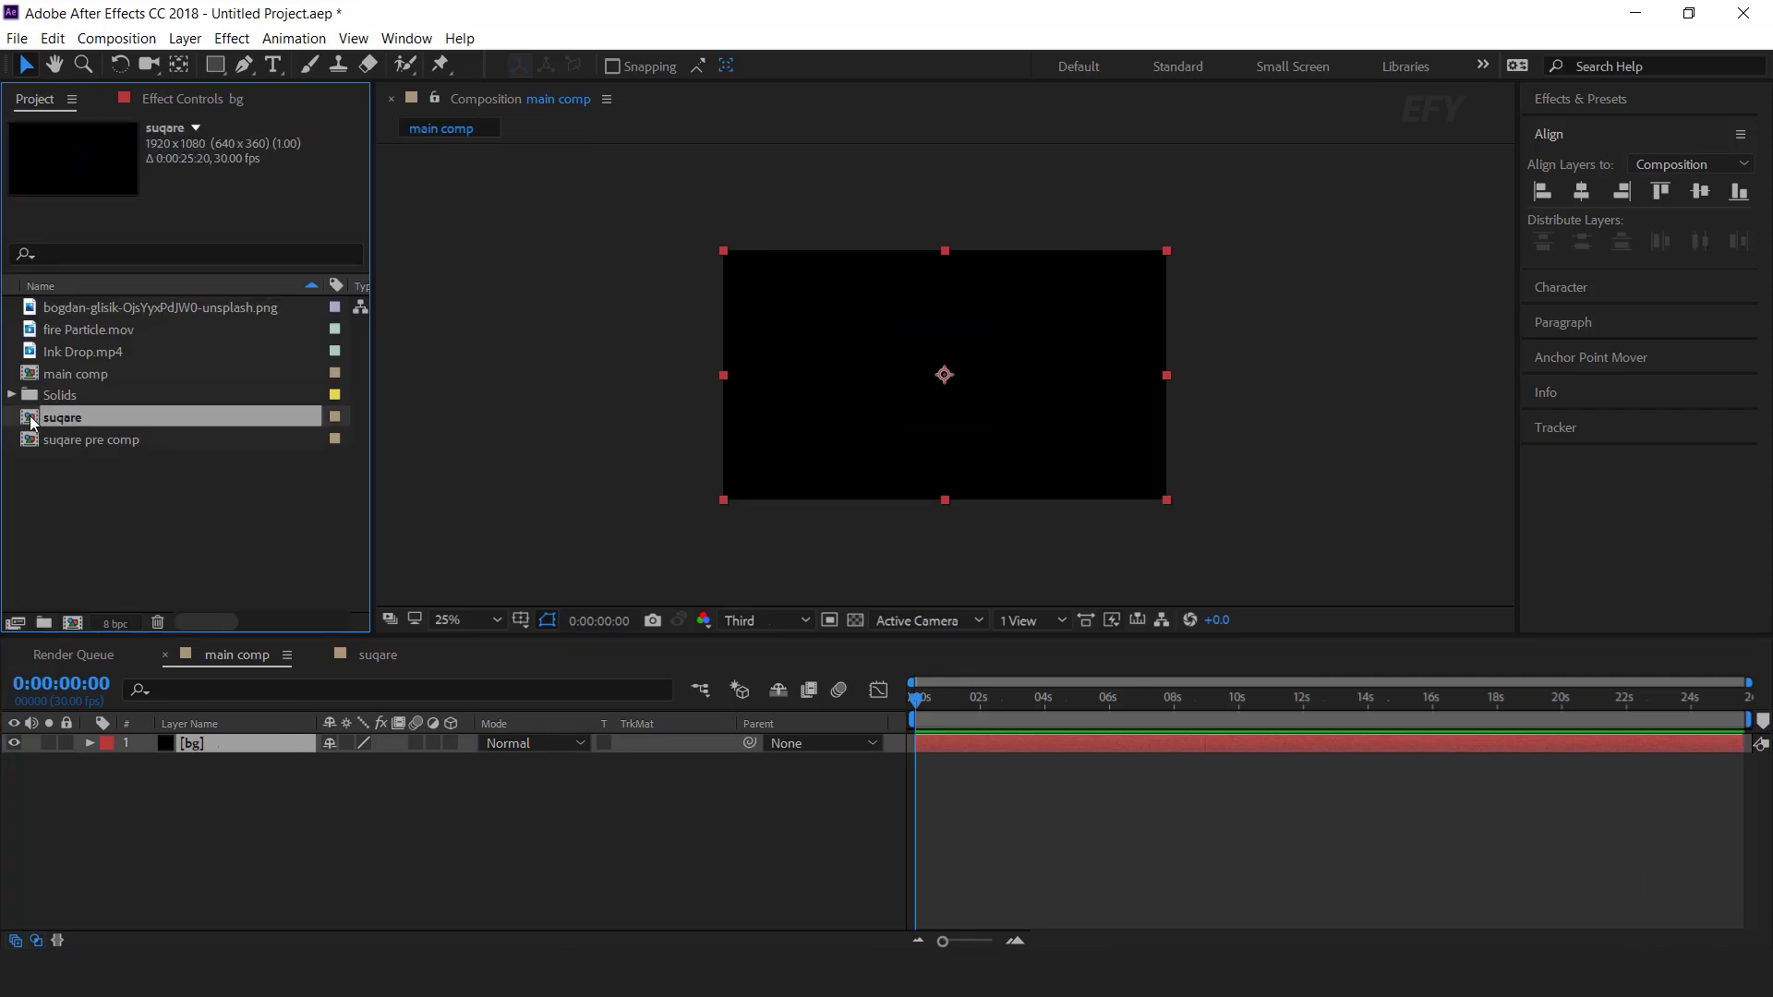
{"action": "left_click_drag", "start_coordinate": [274, 689], "coordinate": [267, 737]}
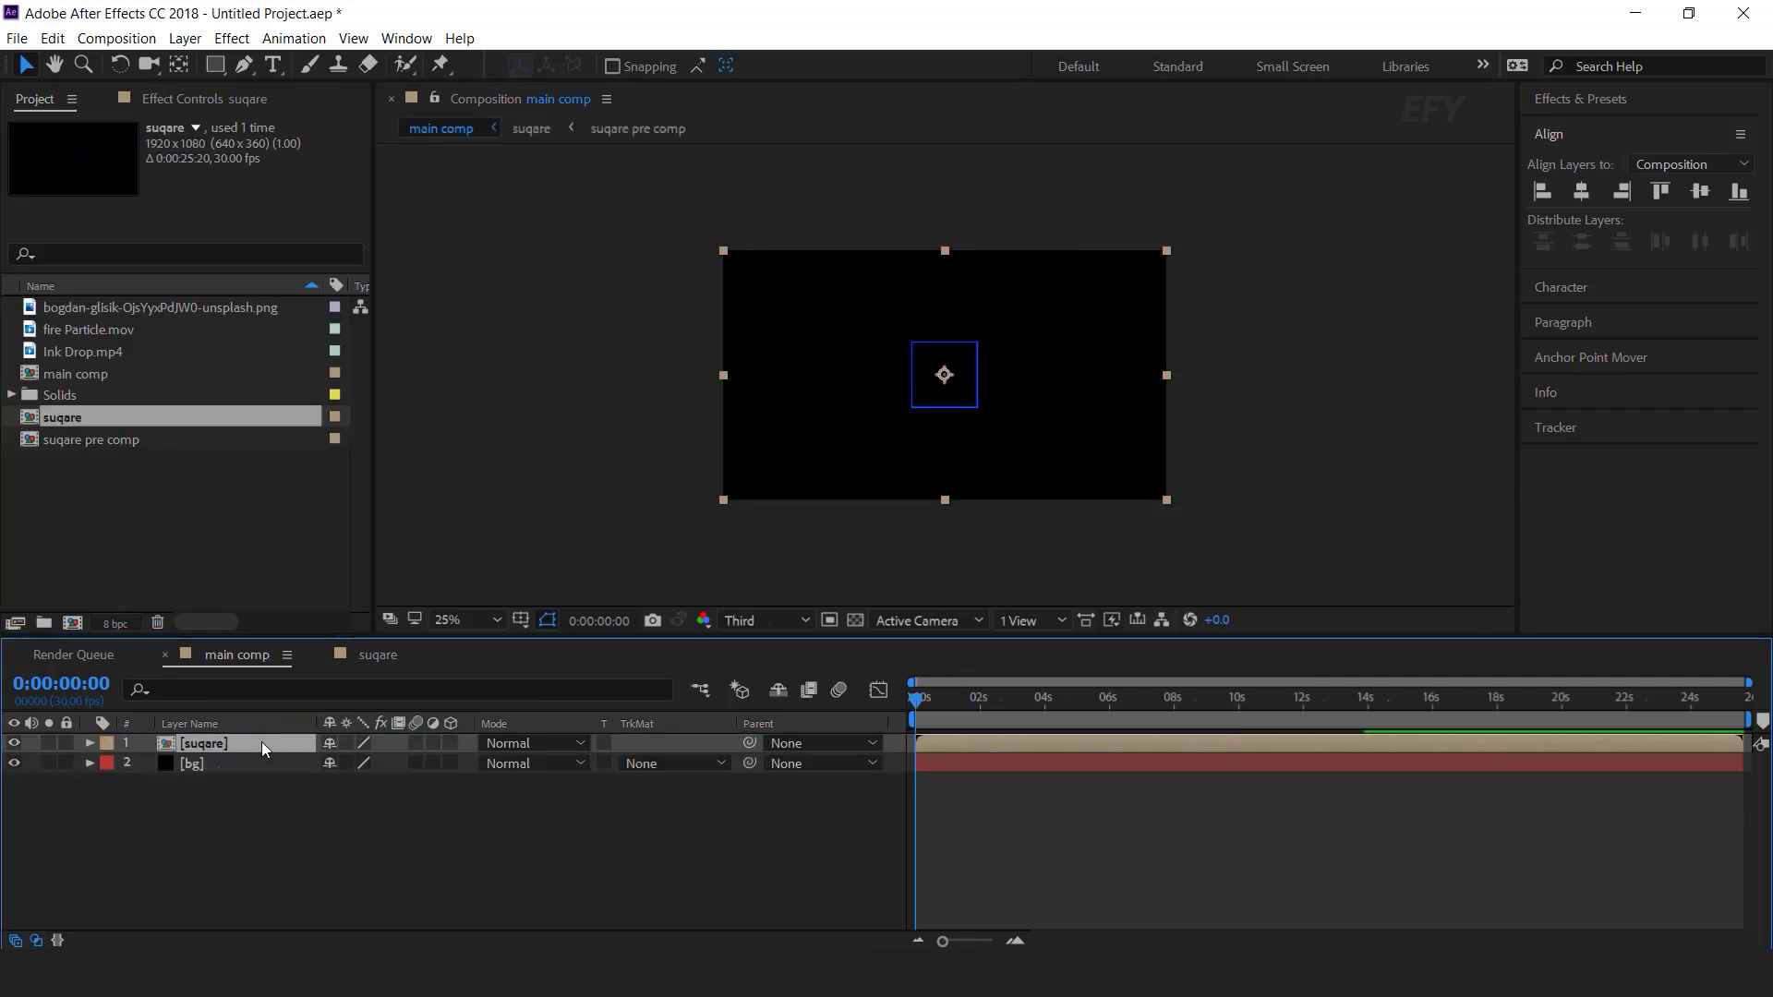
Set the suqare layer's blending mode to Add.
{"action": "left_click", "coordinate": [522, 746]}
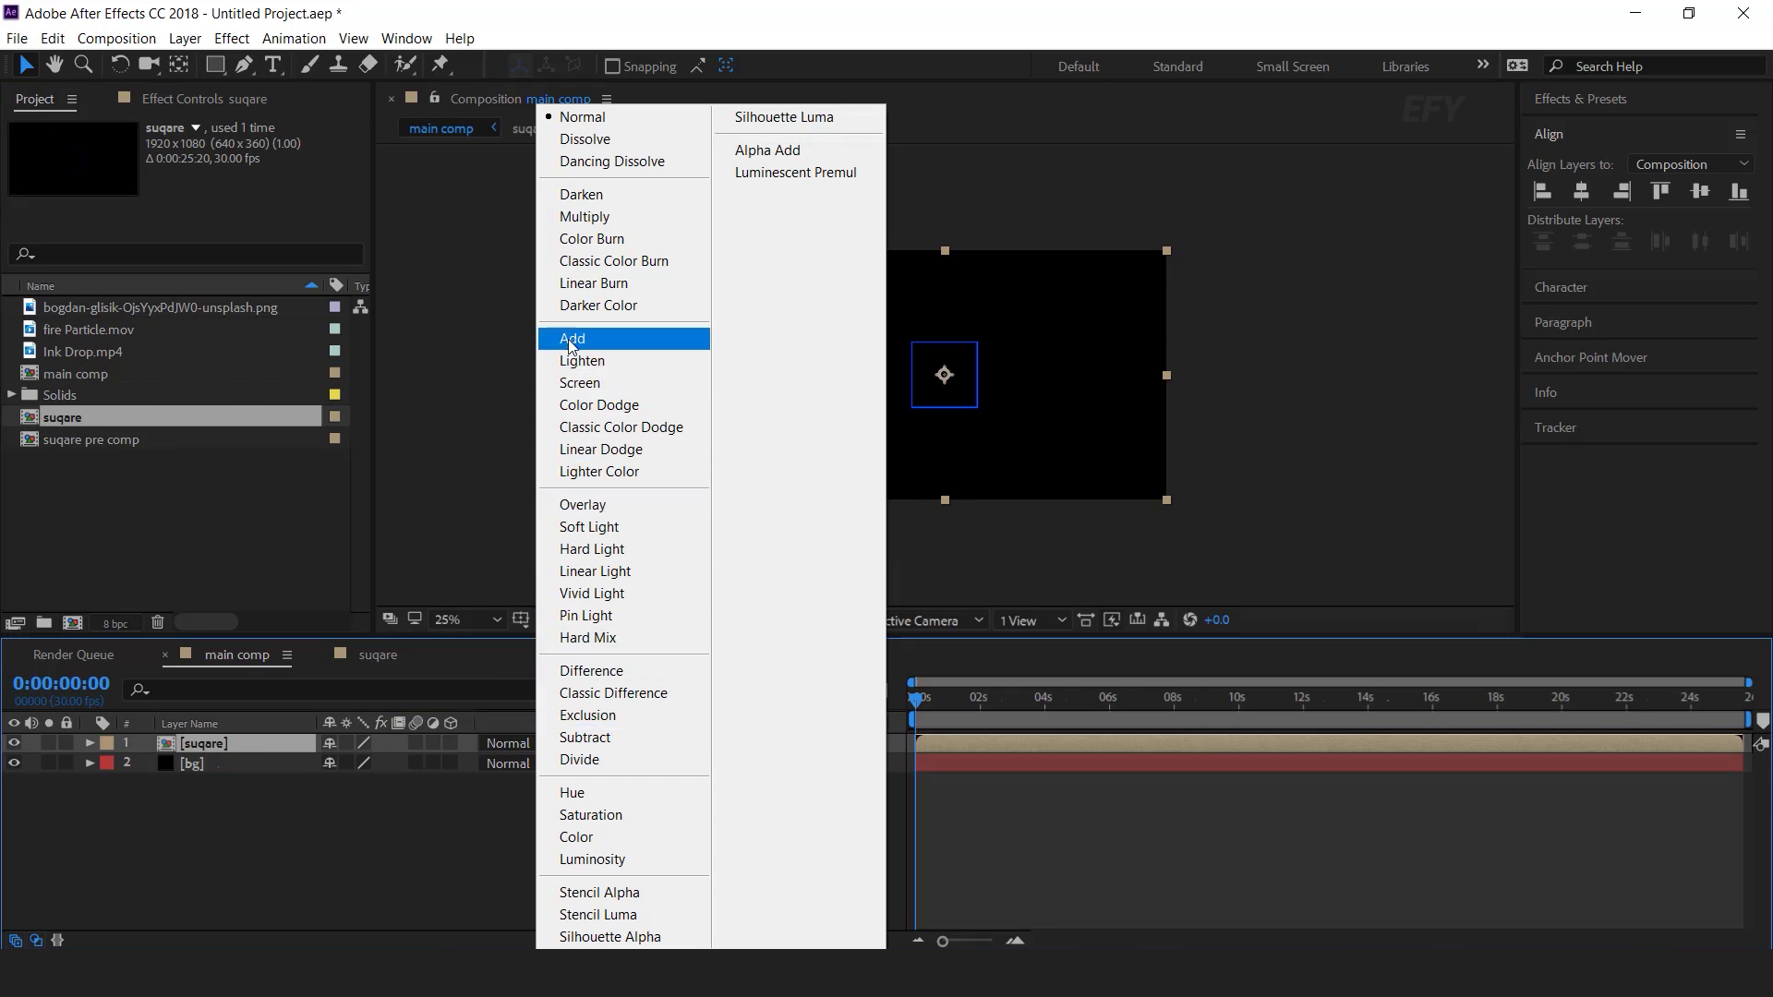
{"action": "left_click", "coordinate": [612, 341]}
{"action": "left_click", "coordinate": [695, 797]}
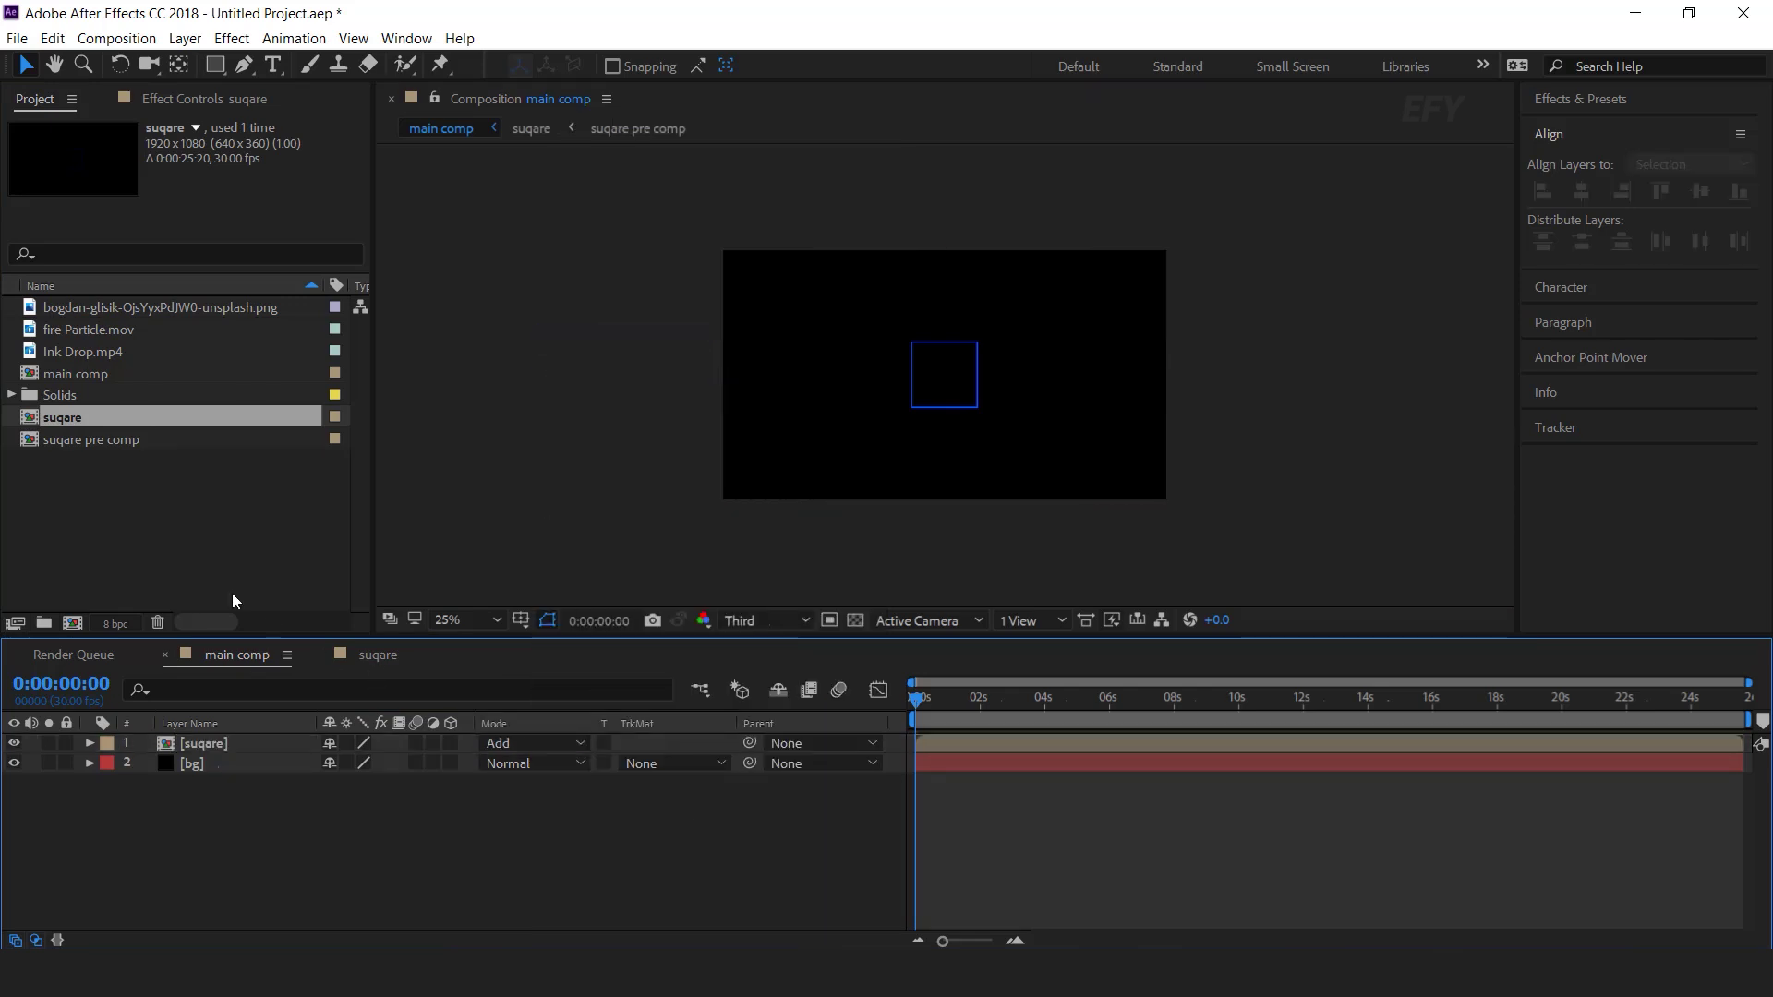
Create a new 1920 x 1080 composition named image placeholder 1.
{"action": "left_click", "coordinate": [101, 595]}
{"action": "left_click", "coordinate": [73, 623]}
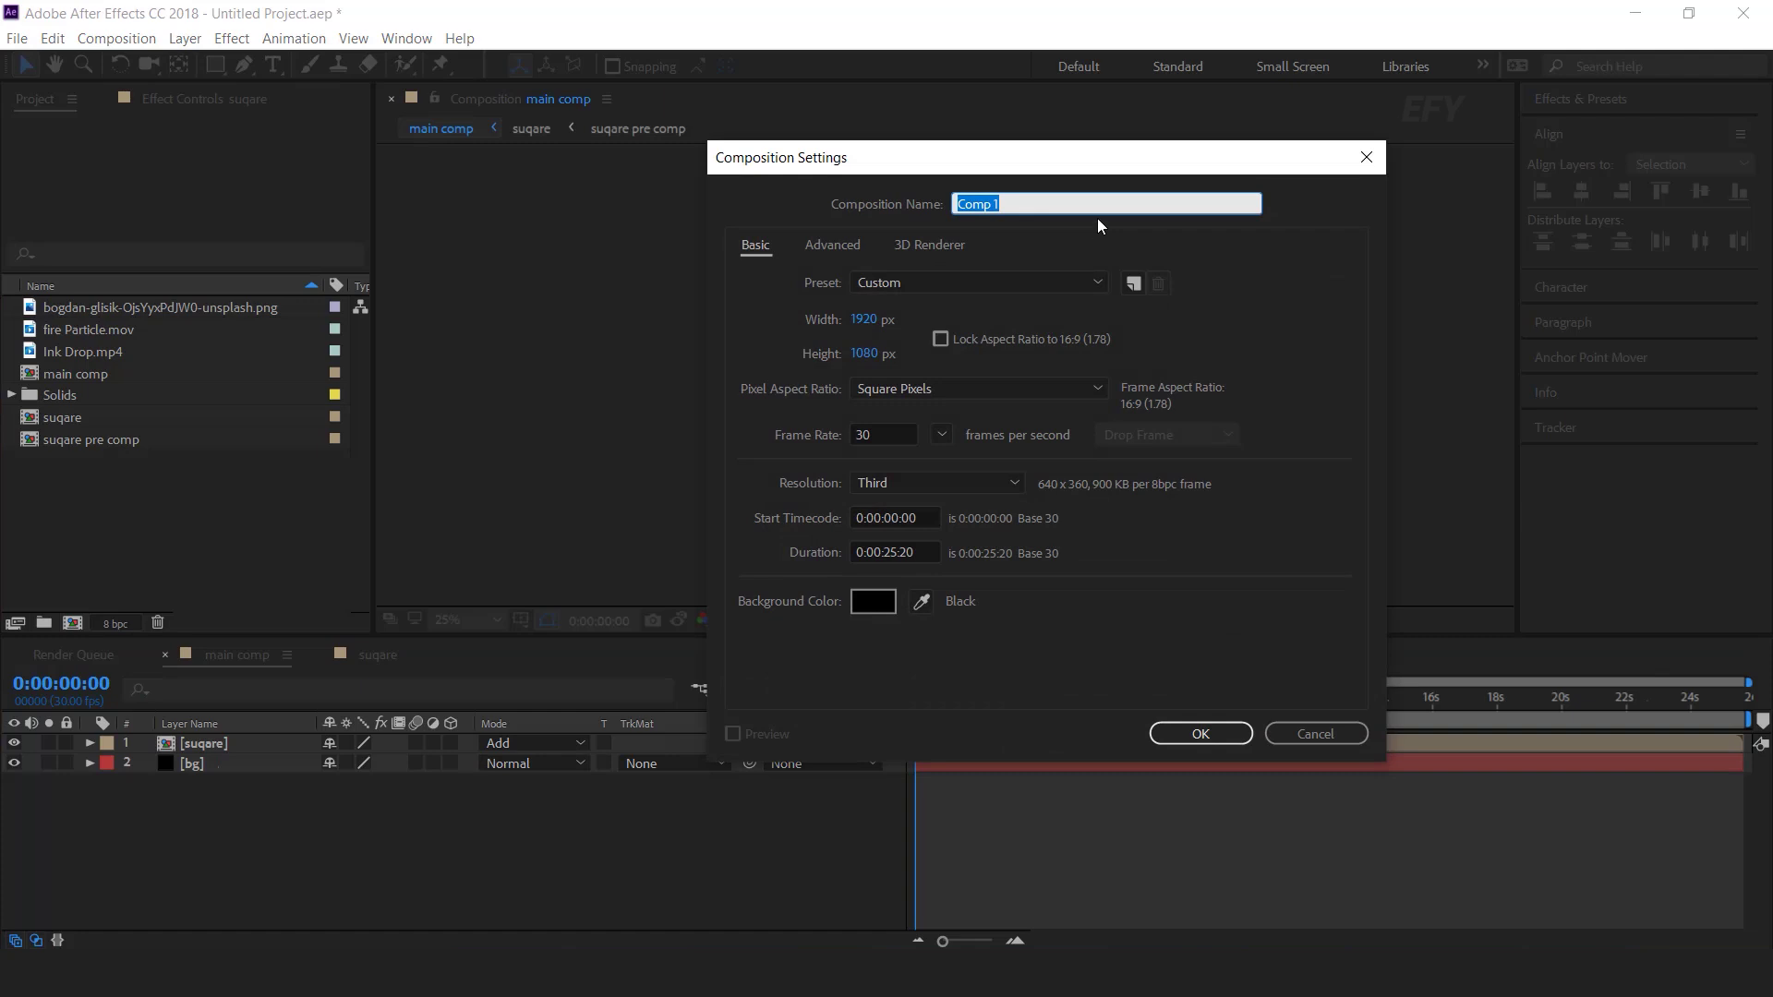
{"action": "type", "text": "image placeholder 1"}
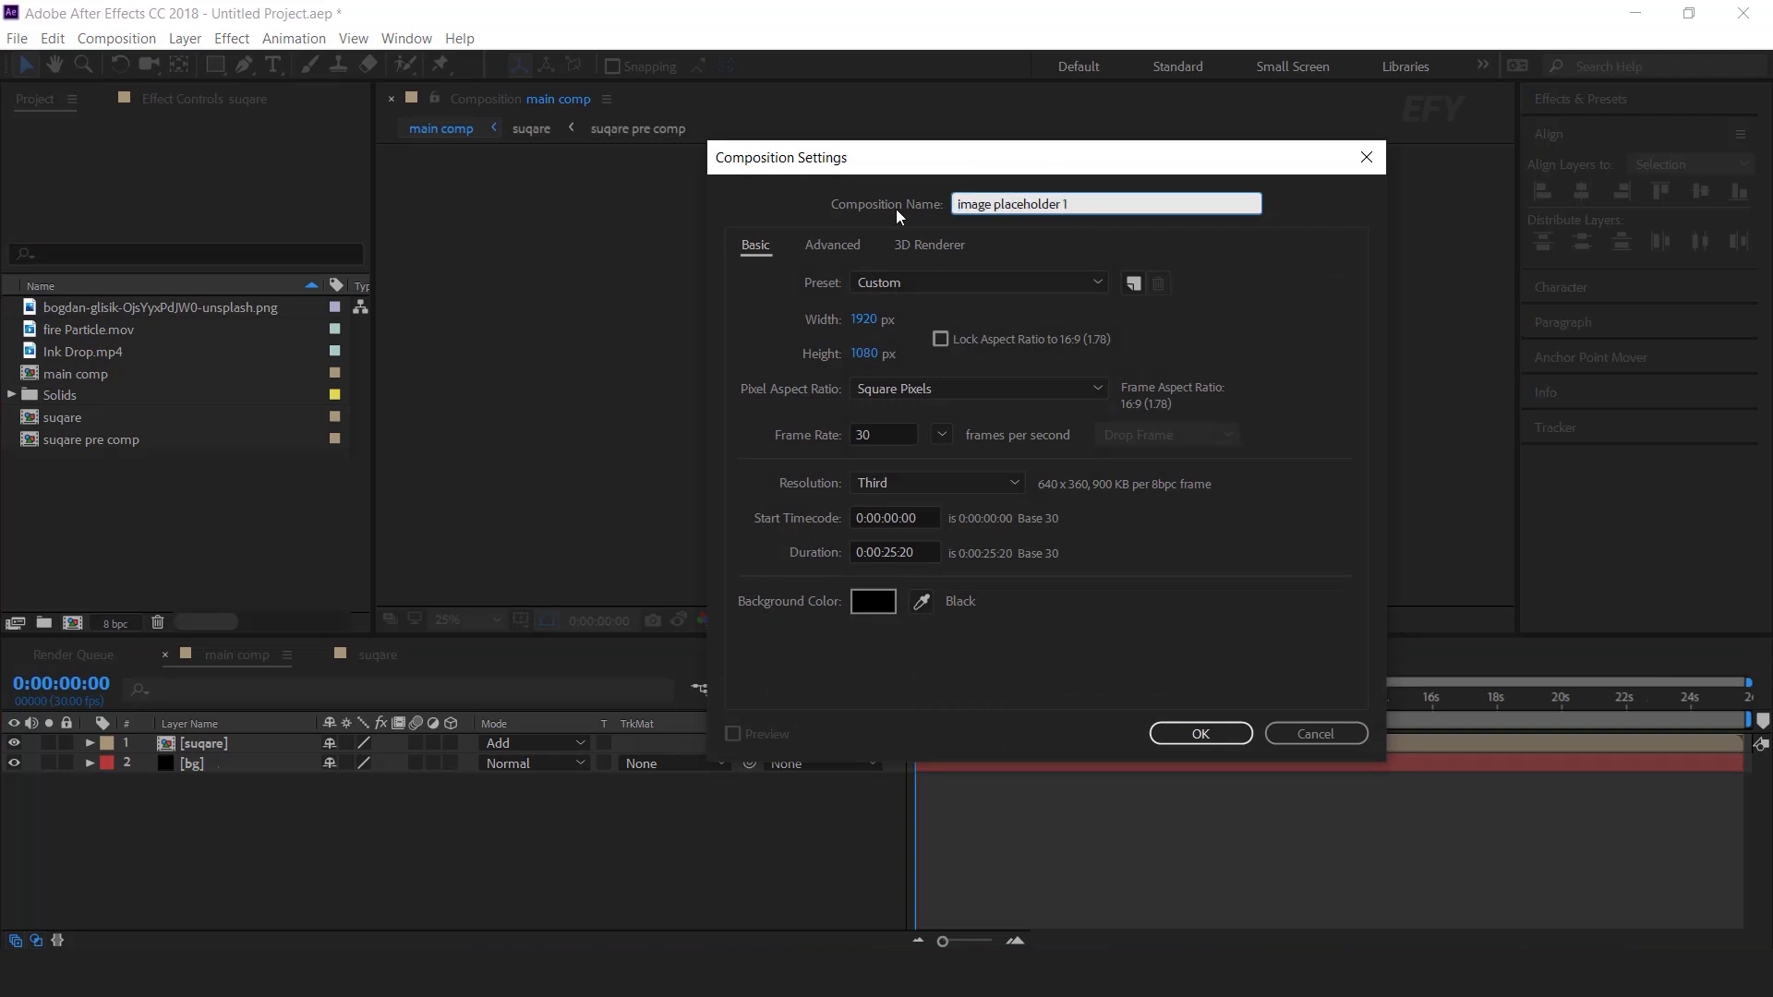
{"action": "key", "text": "Return"}
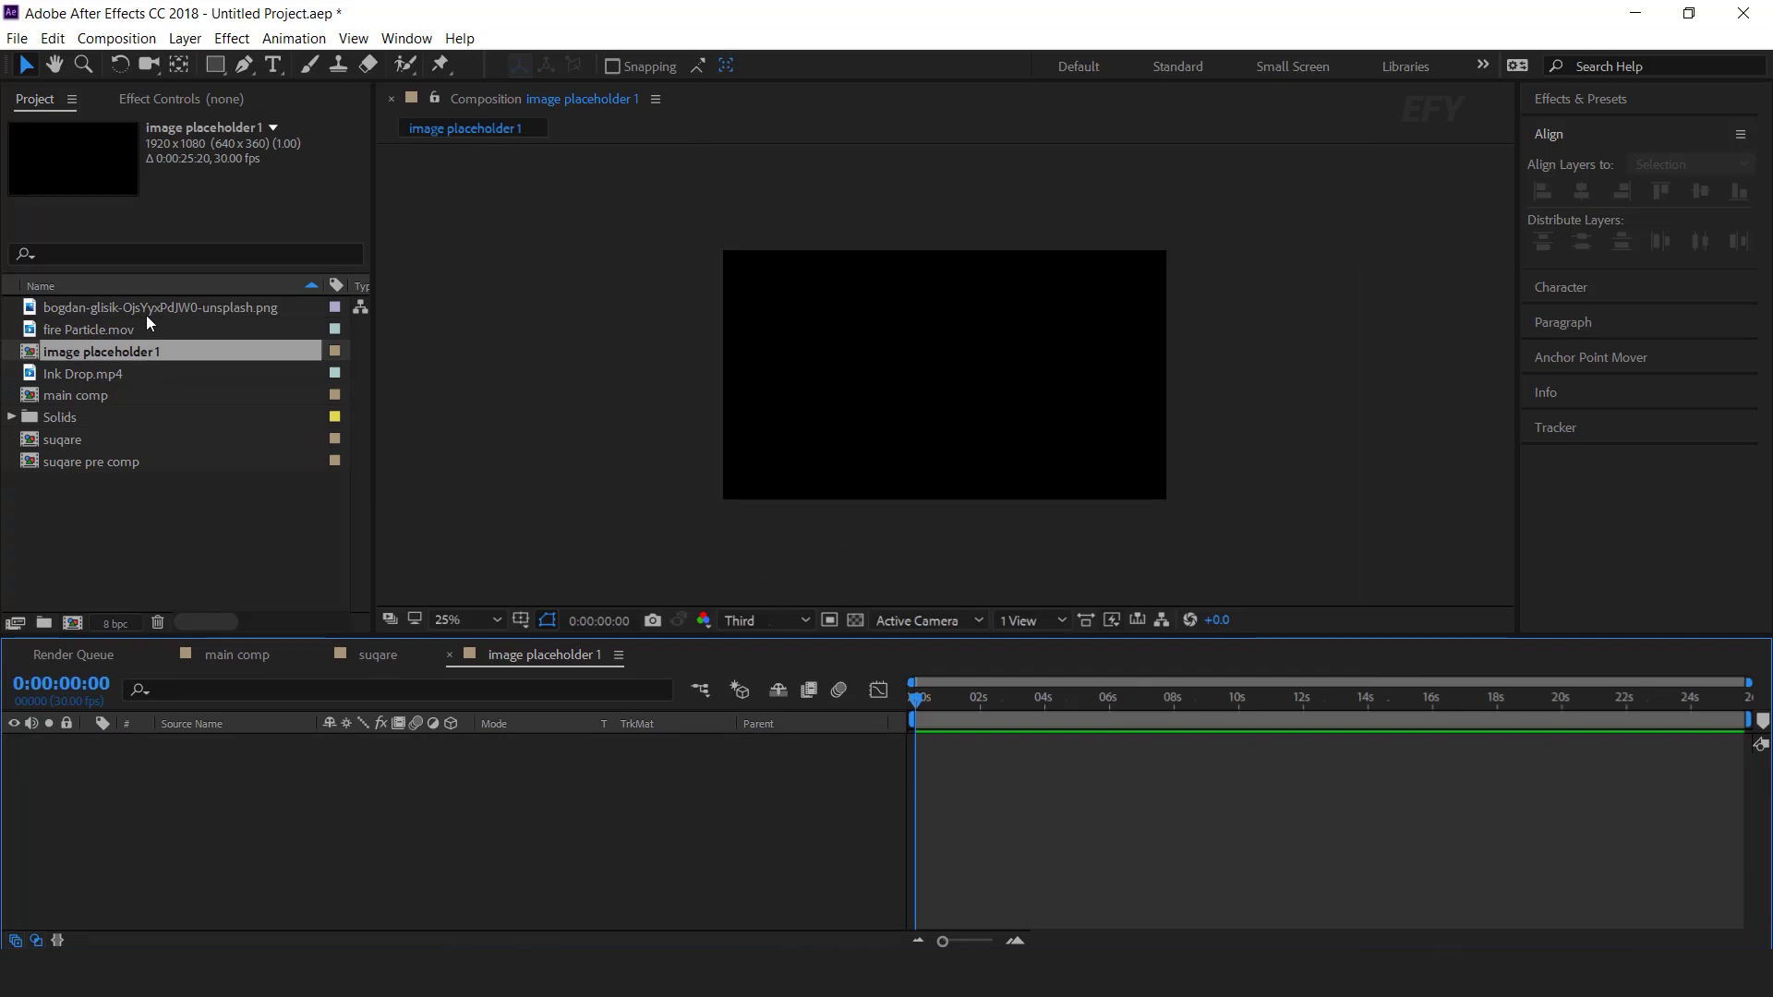
Place the unsplash PNG portrait in image placeholder 1 and shift it down so the head and upper body fit the frame.
{"action": "left_click", "coordinate": [149, 309]}
{"action": "left_click_drag", "start_coordinate": [55, 306], "coordinate": [347, 782]}
{"action": "left_click_drag", "start_coordinate": [1106, 375], "coordinate": [1032, 427]}
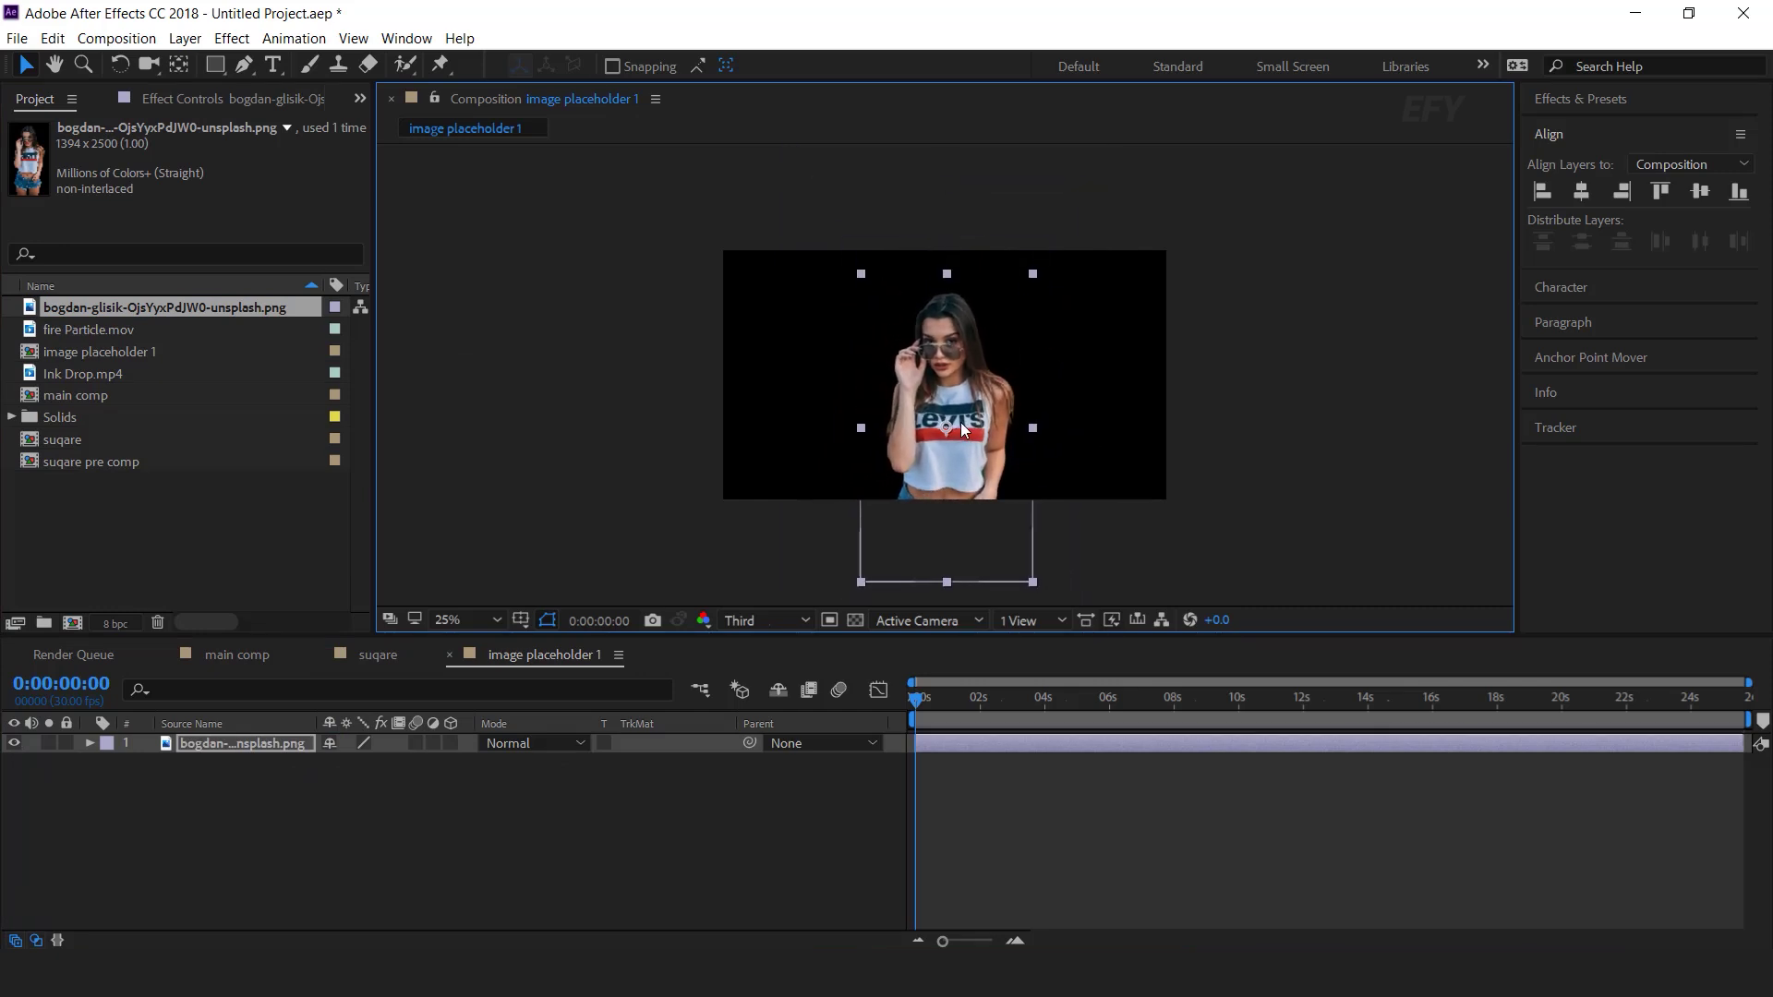
{"action": "left_click", "coordinate": [698, 828]}
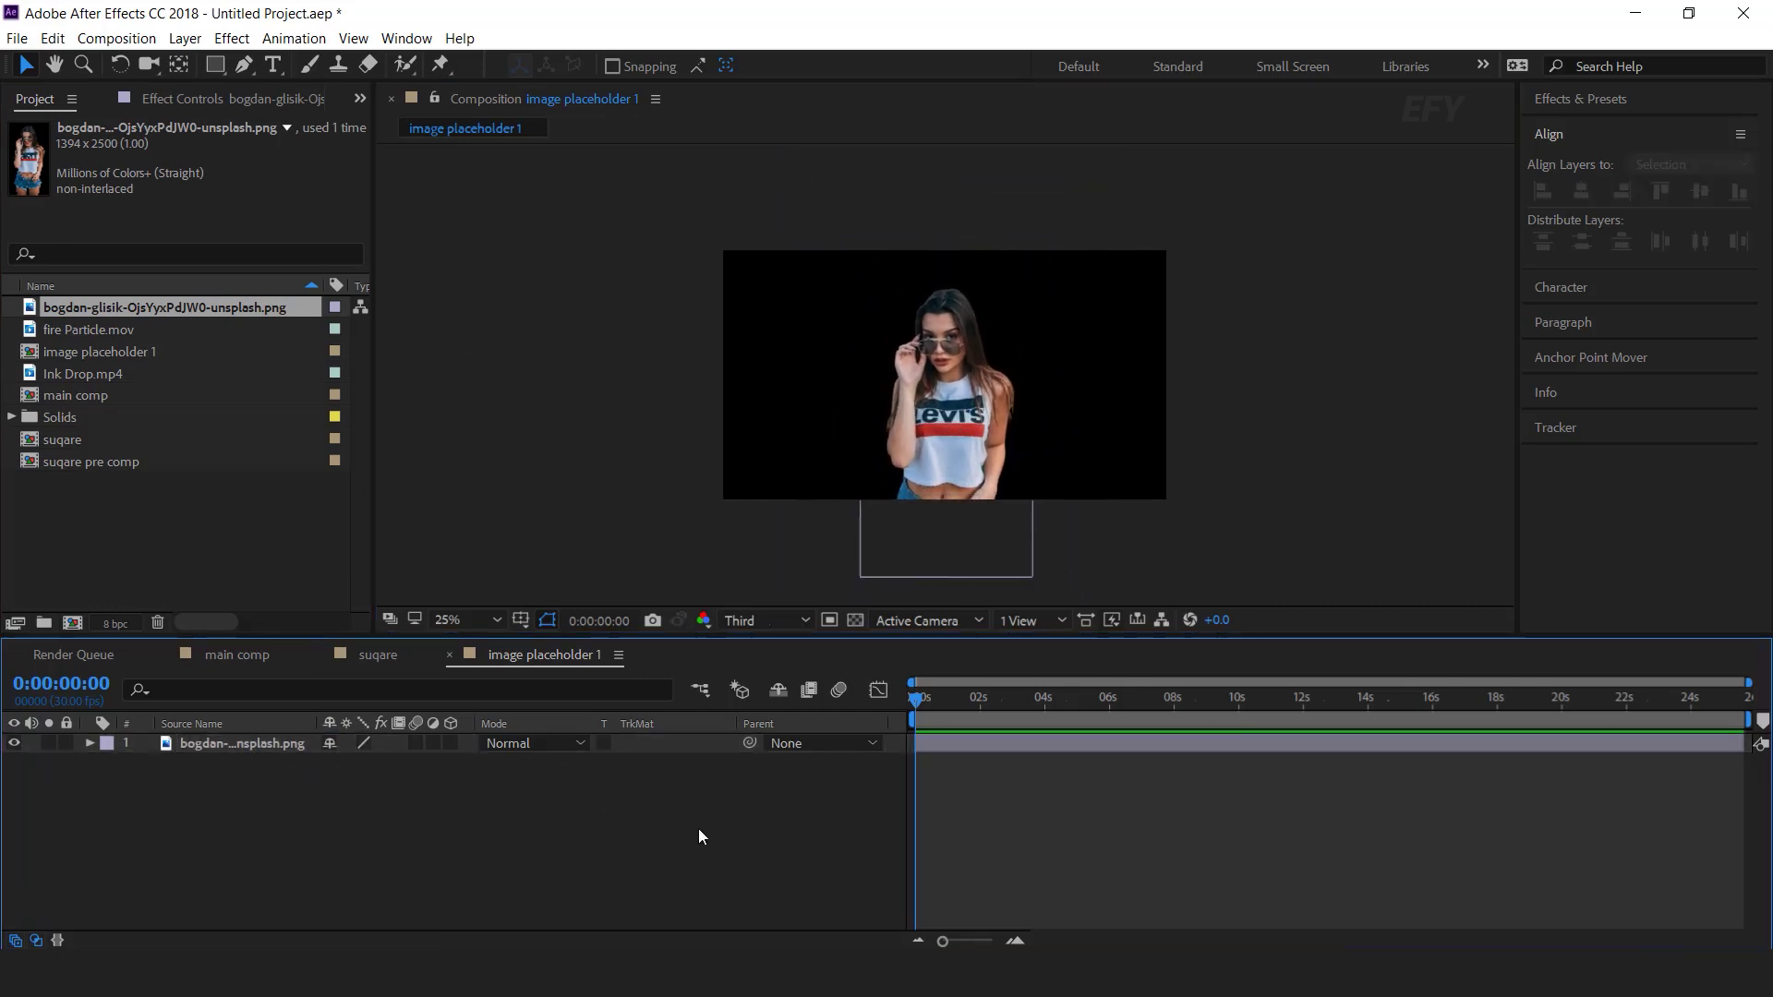
Add image placeholder 1 to main comp above the suqare layer and view the result at 0:00:01:11.
{"action": "left_click", "coordinate": [233, 655]}
{"action": "left_click", "coordinate": [52, 356]}
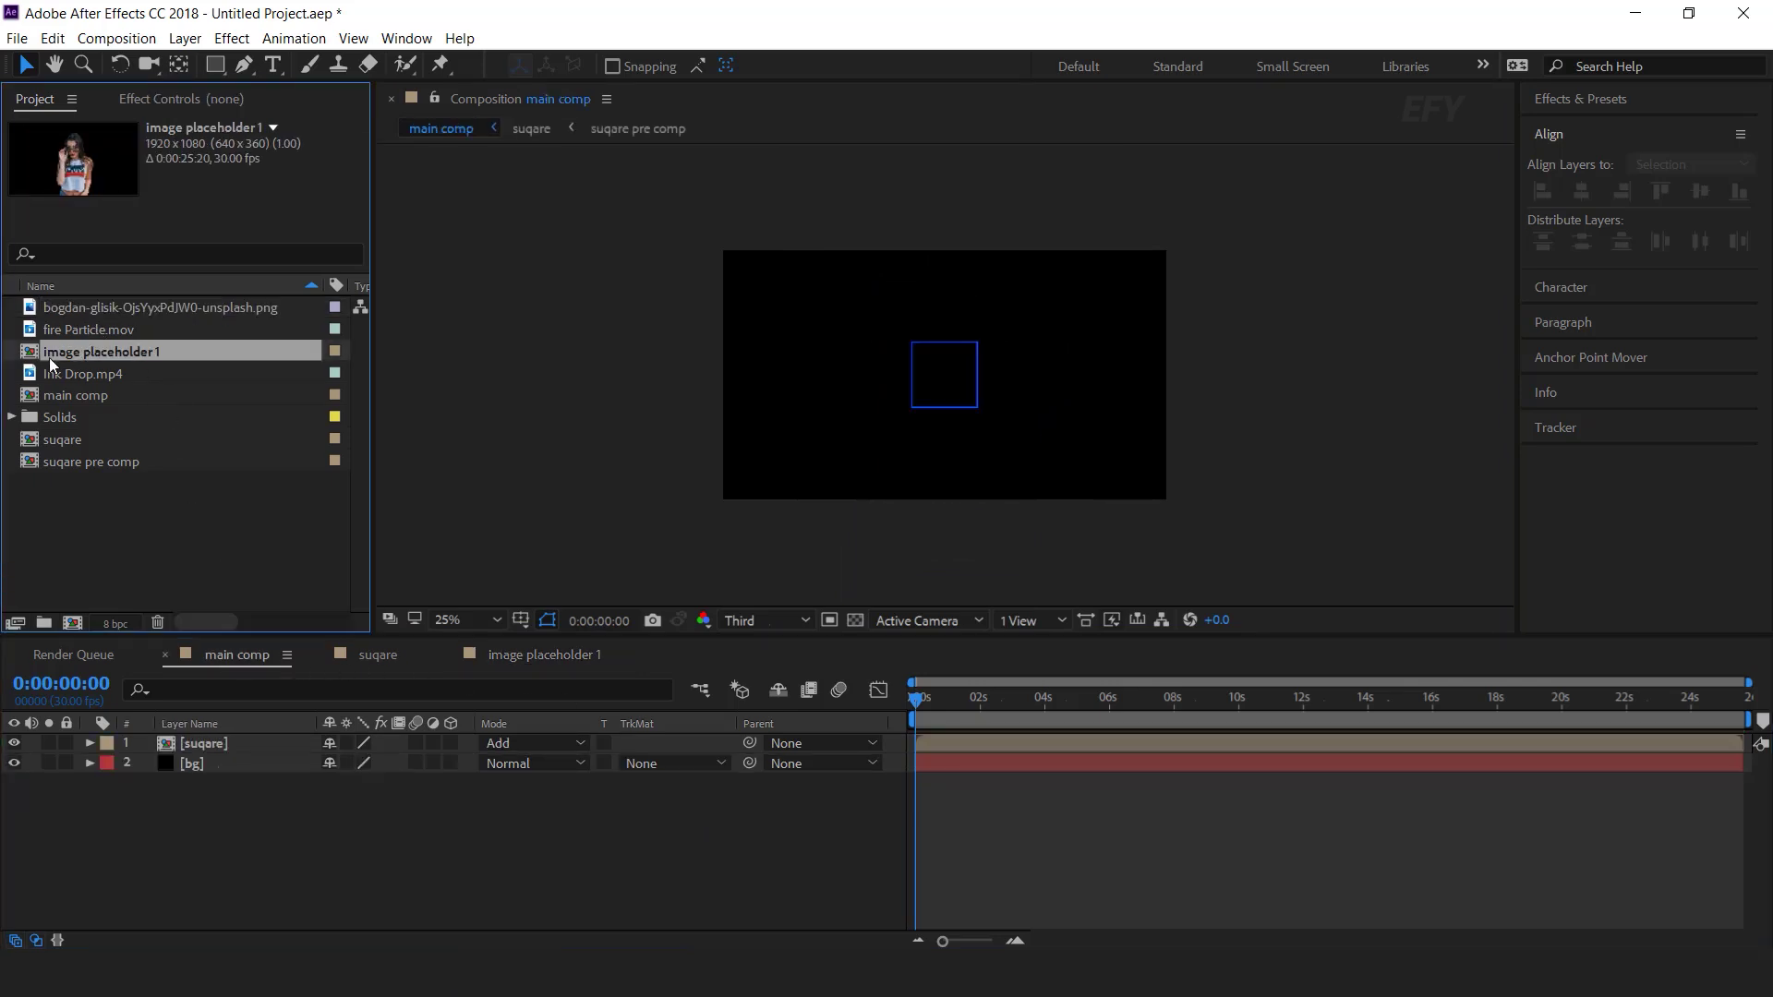
{"action": "left_click_drag", "start_coordinate": [31, 358], "coordinate": [241, 739]}
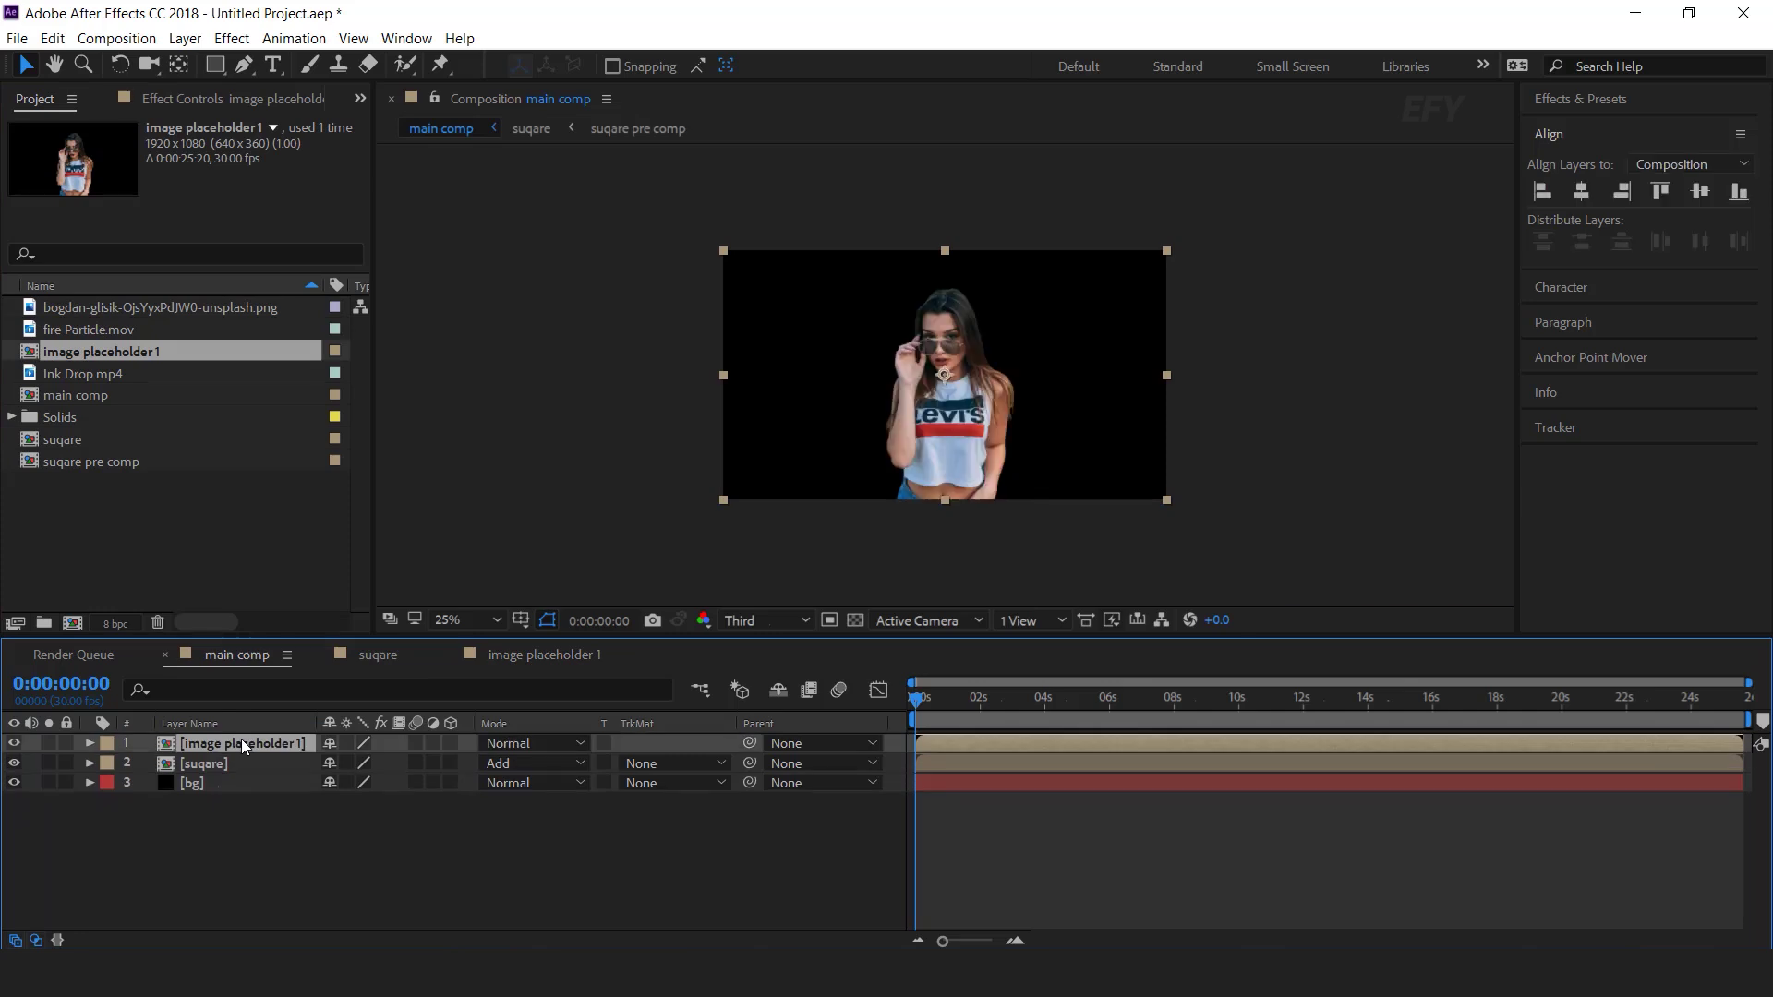
{"action": "left_click_drag", "start_coordinate": [923, 705], "coordinate": [961, 702]}
{"action": "left_click", "coordinate": [451, 892]}
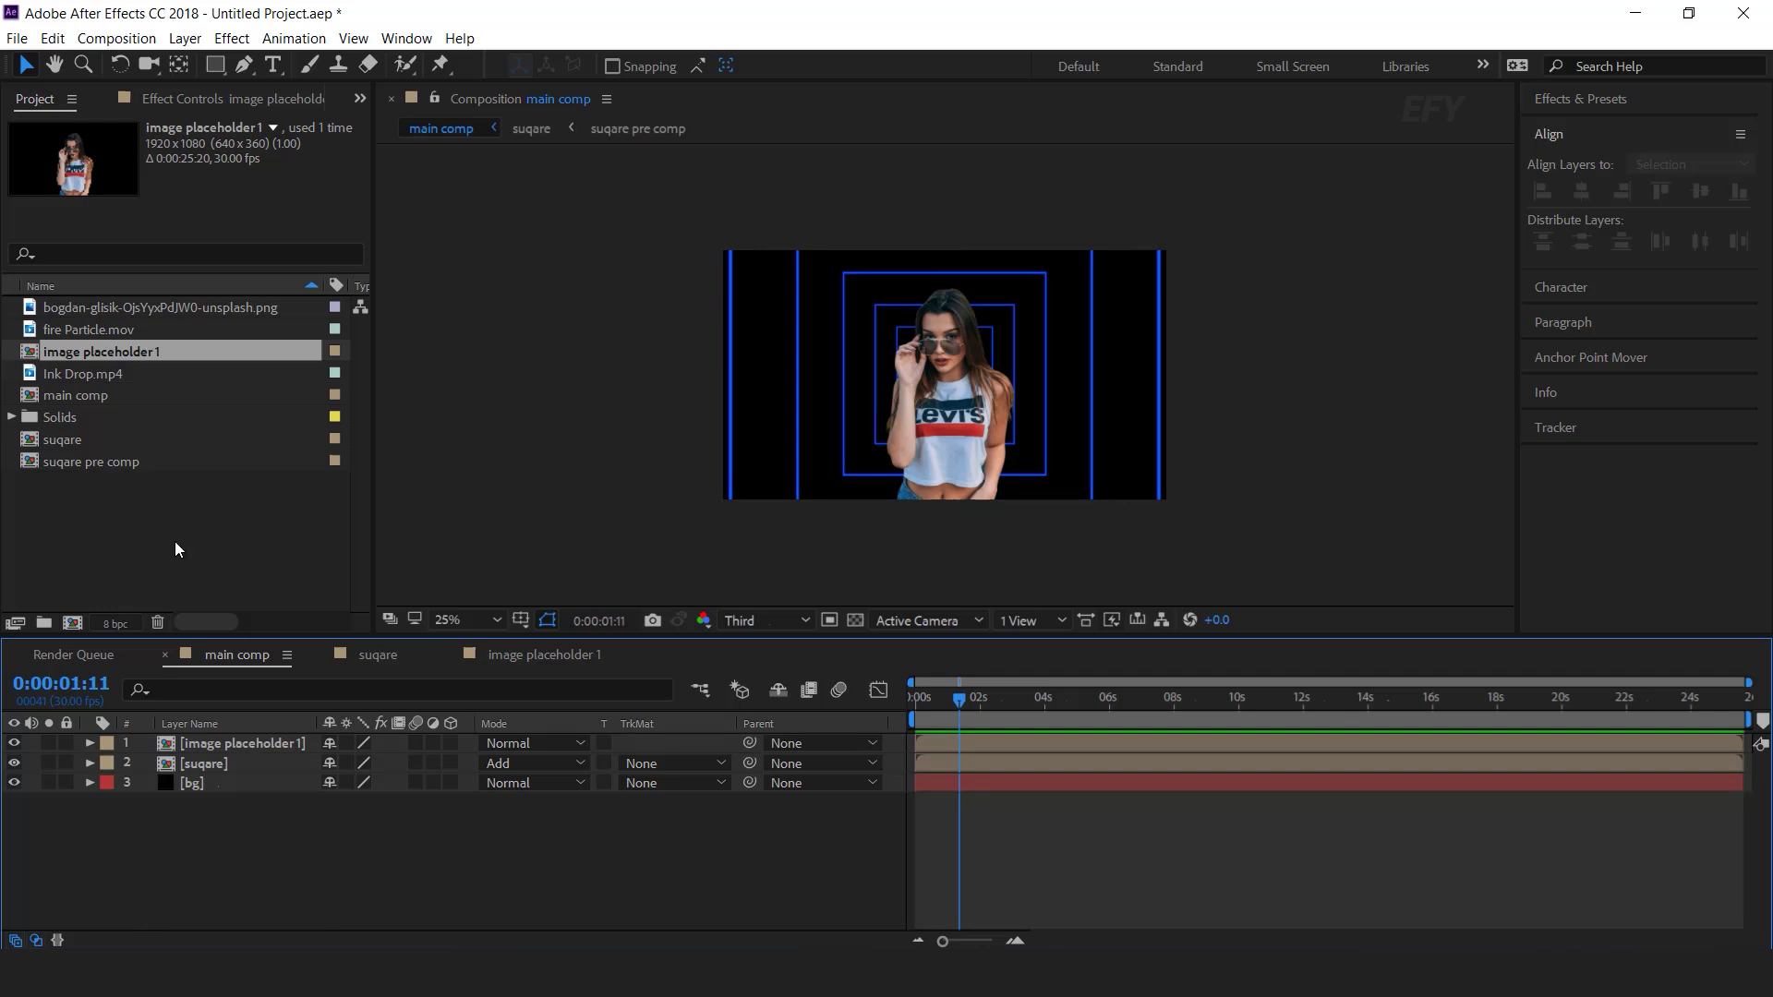
Add the Ink Drop.mp4 footage to main comp between the suqare and bg layers.
{"action": "left_click", "coordinate": [135, 517]}
{"action": "left_click", "coordinate": [48, 375]}
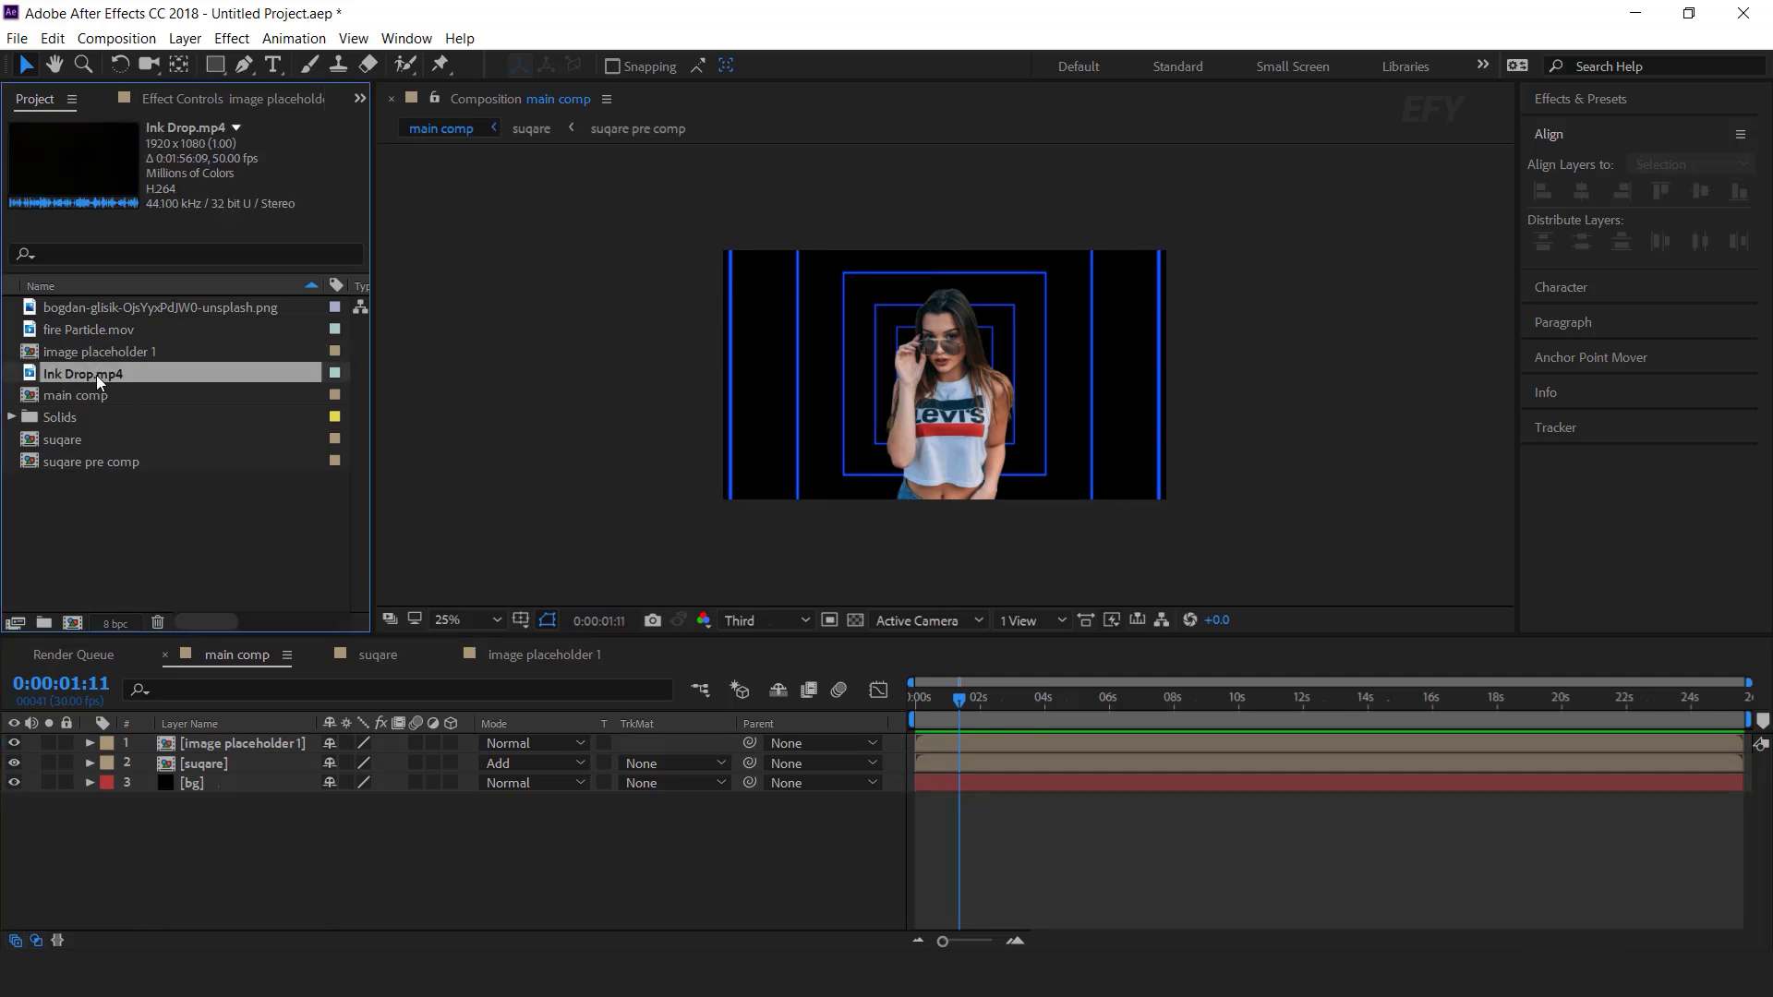
{"action": "left_click_drag", "start_coordinate": [48, 377], "coordinate": [190, 381]}
{"action": "left_click_drag", "start_coordinate": [297, 746], "coordinate": [292, 768]}
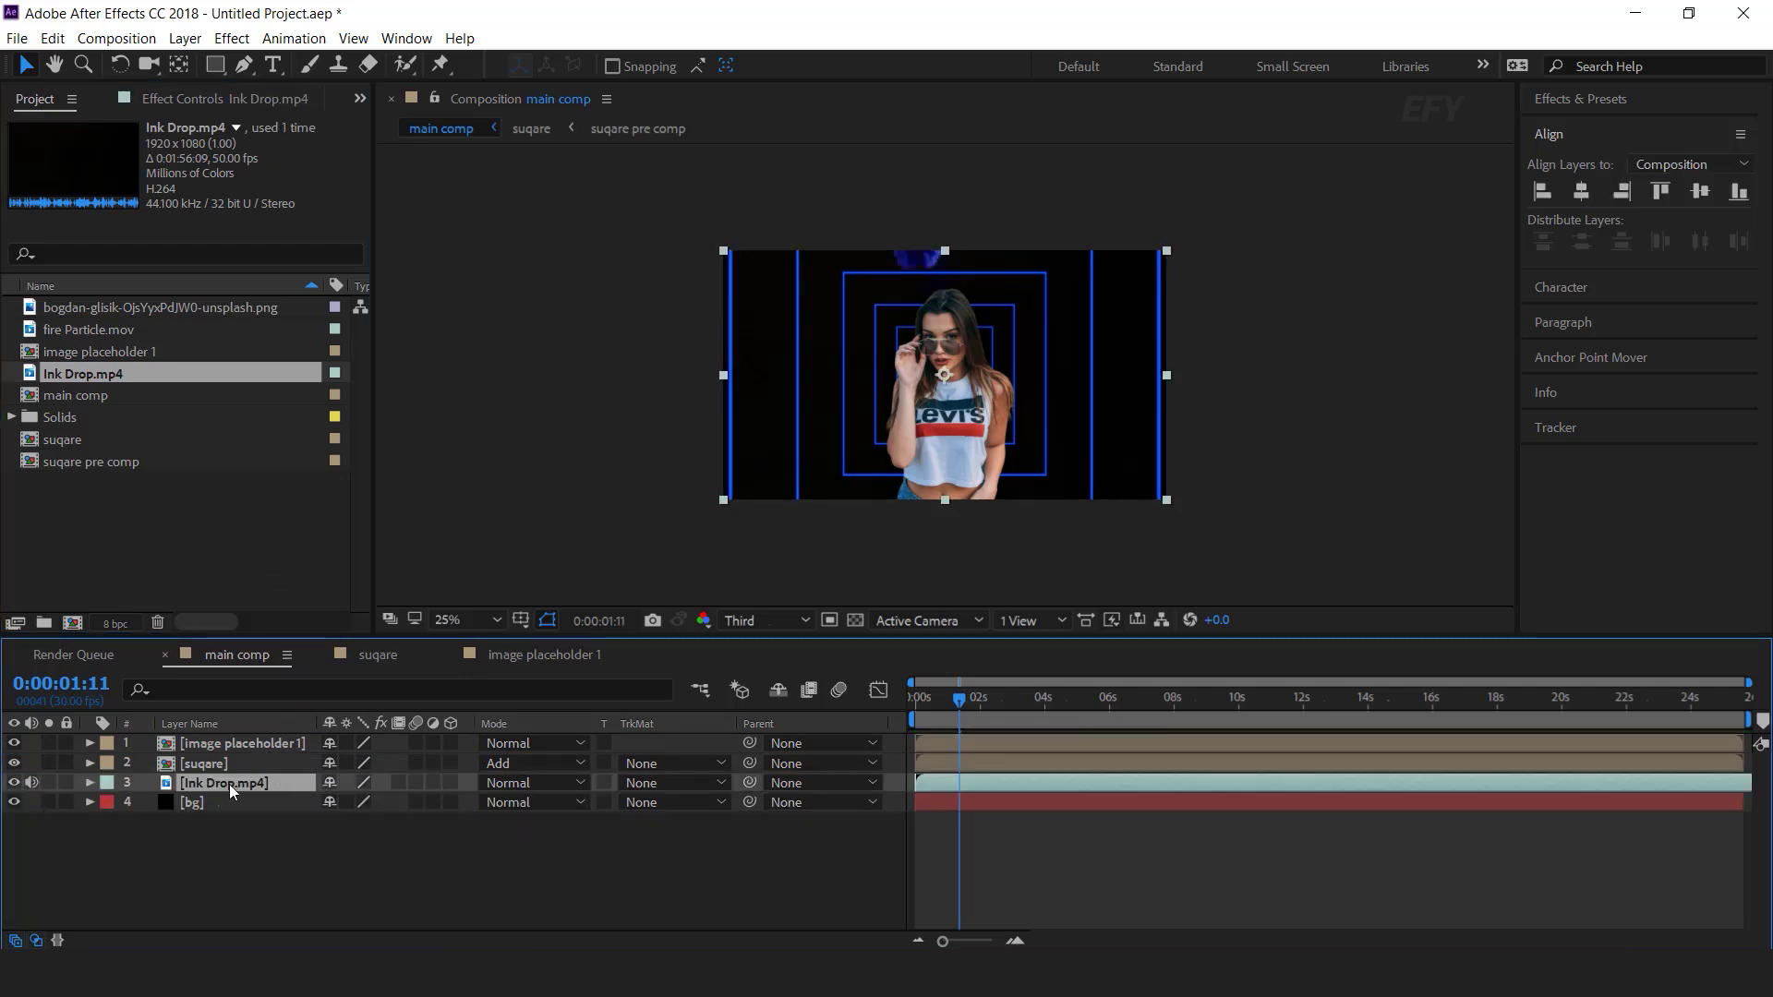
Set the Ink Drop.mp4 layer's blending mode to Screen.
{"action": "left_click", "coordinate": [520, 785]}
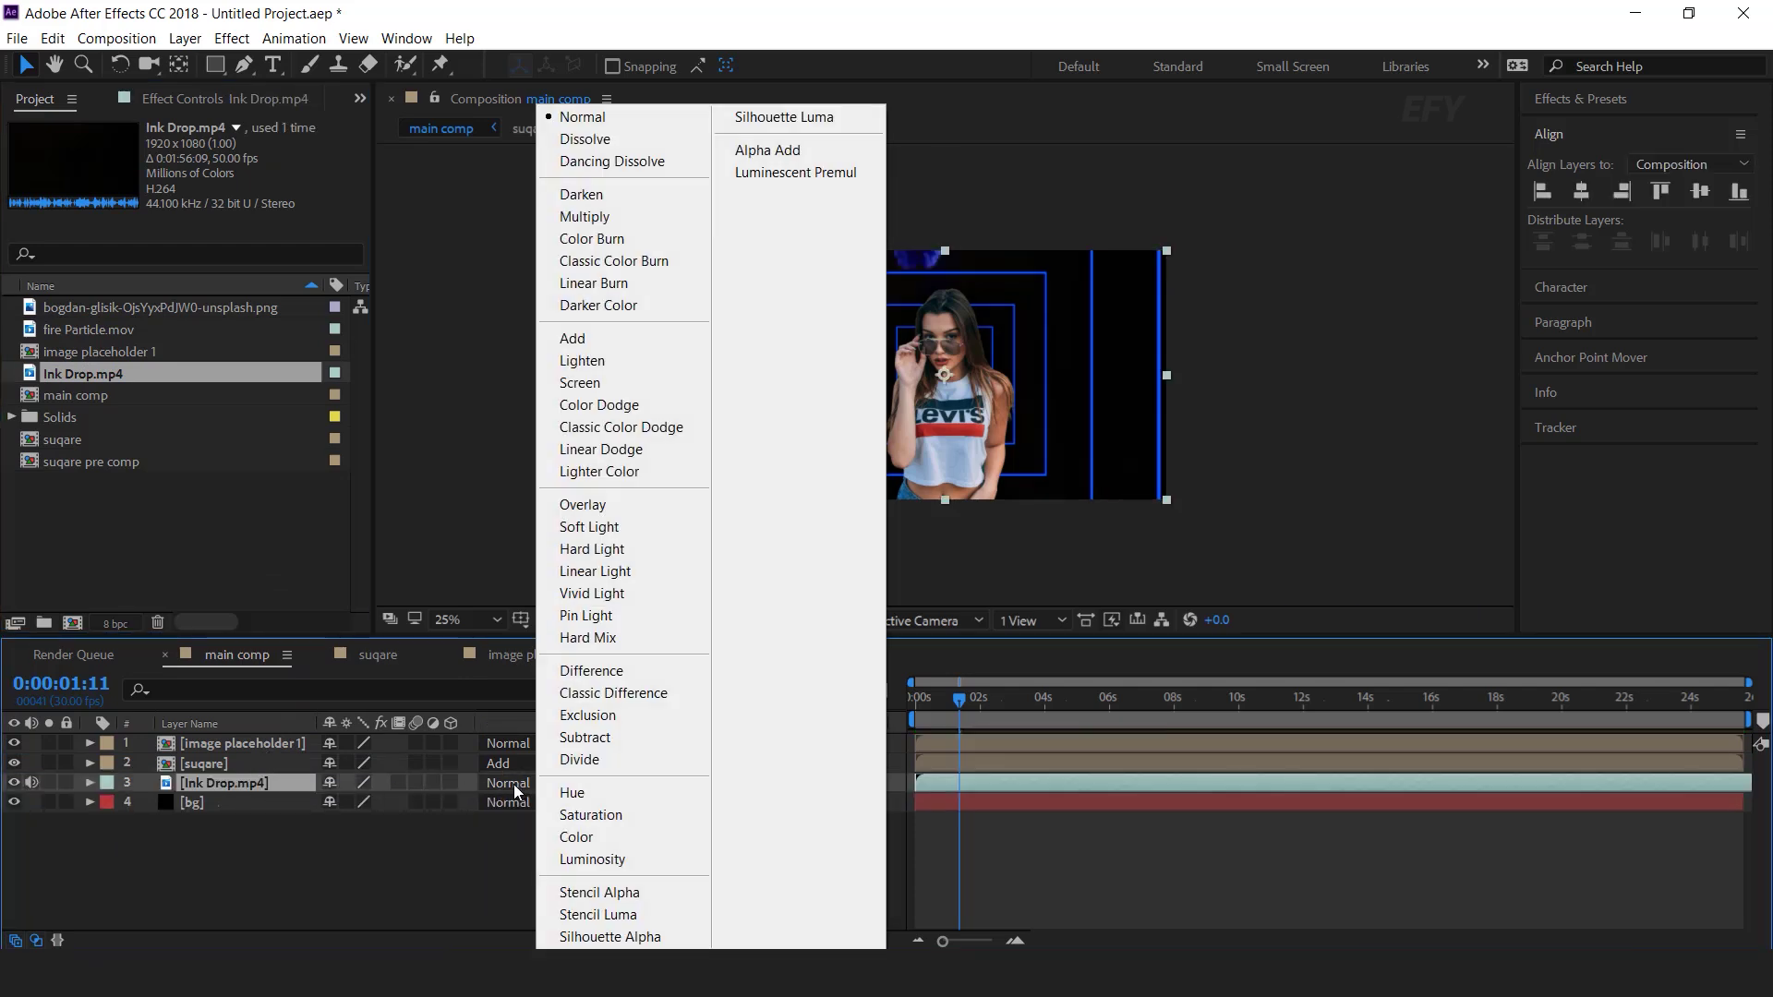
{"action": "left_click", "coordinate": [571, 383]}
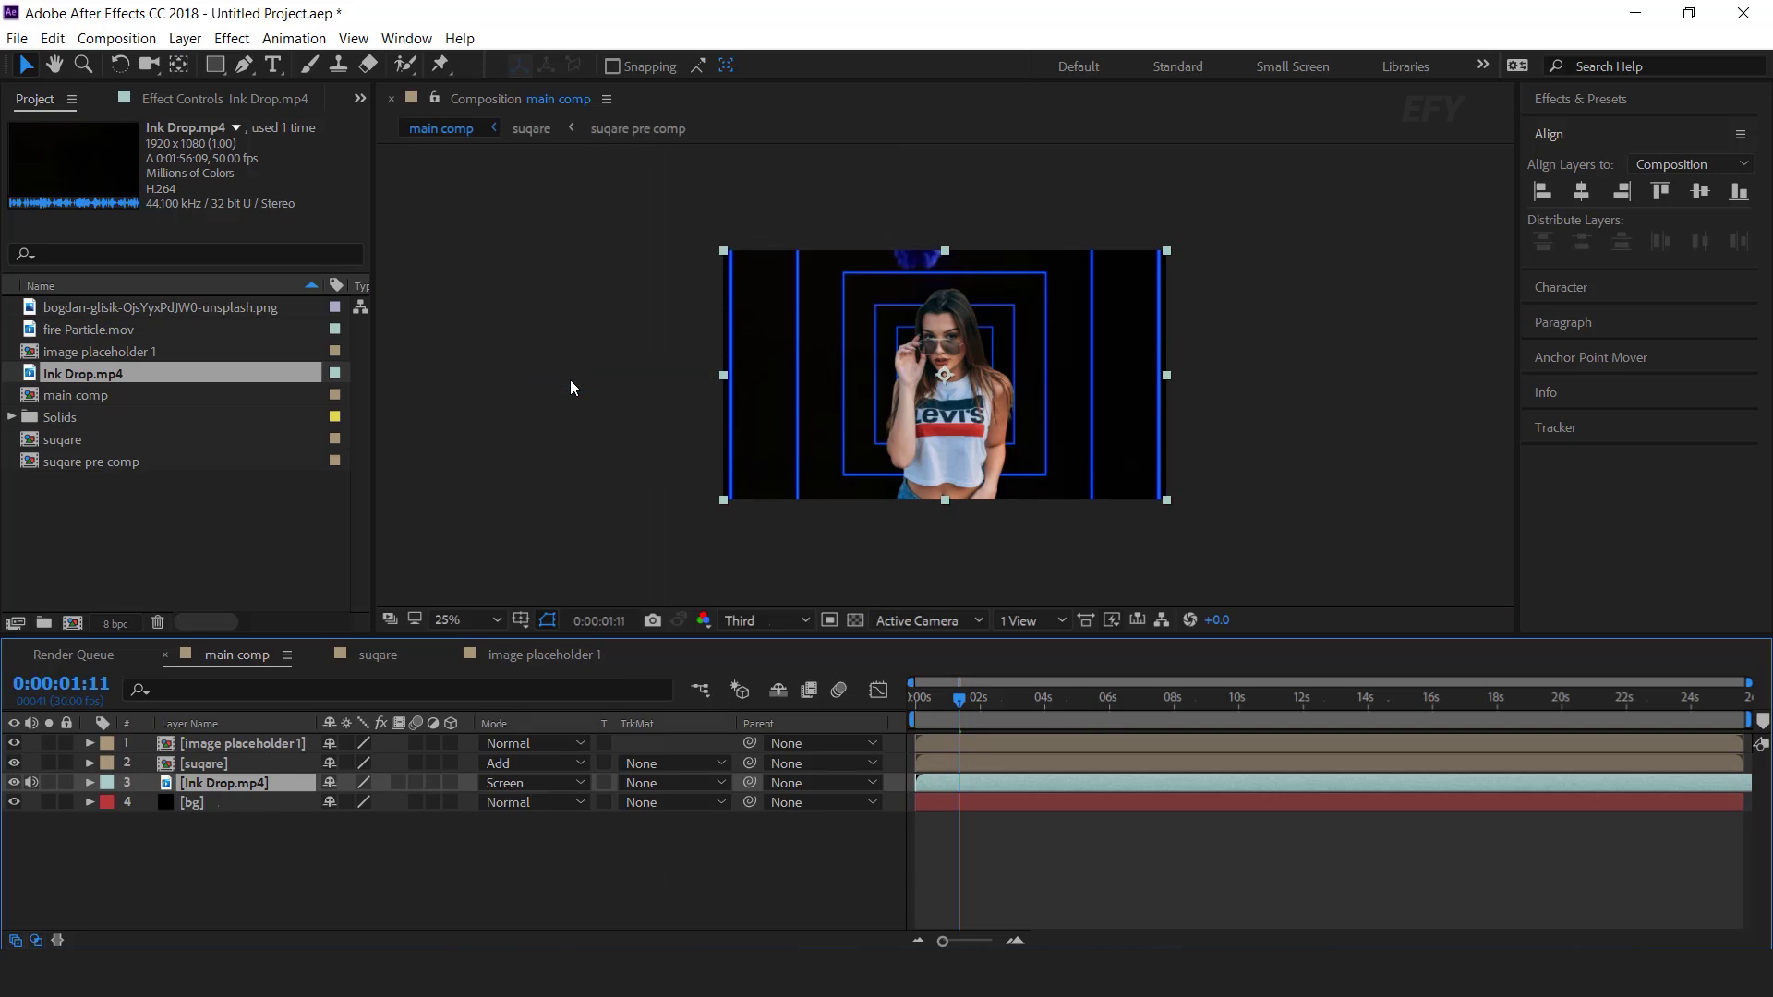
{"action": "left_click", "coordinate": [569, 379]}
Time-stretch the Ink Drop.mp4 layer with a stretch factor of 70.
{"action": "left_click", "coordinate": [220, 782]}
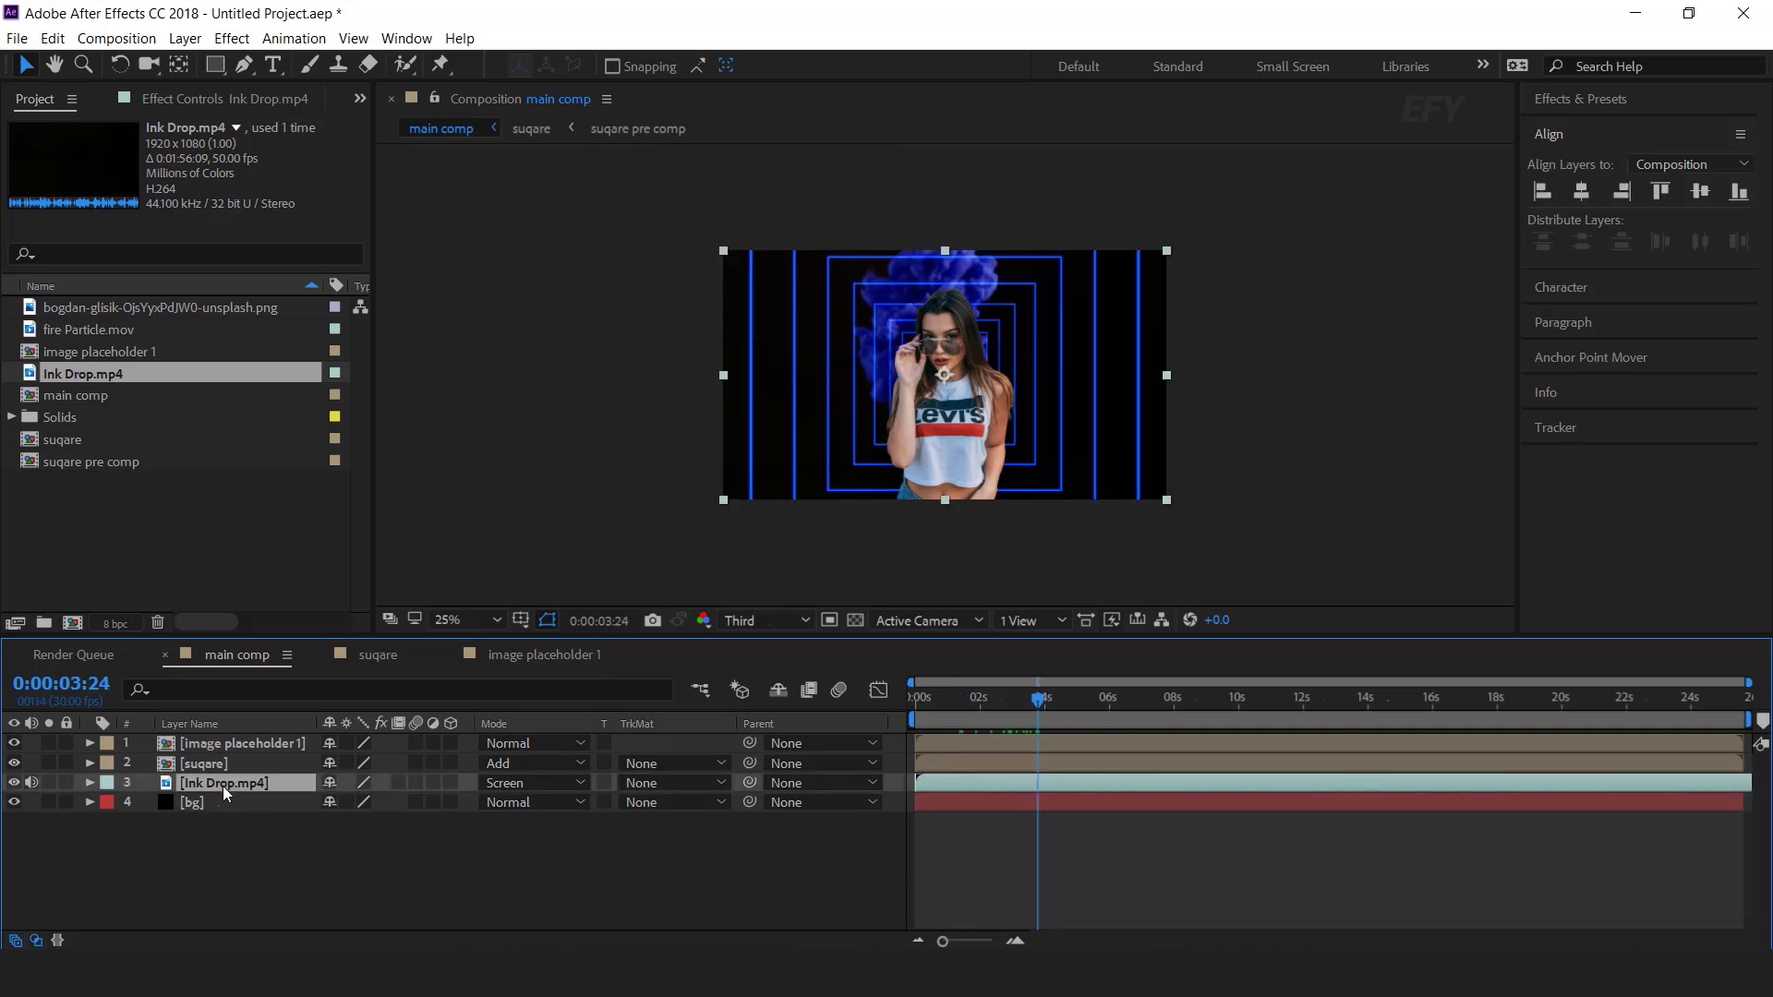
{"action": "right_click", "coordinate": [224, 785]}
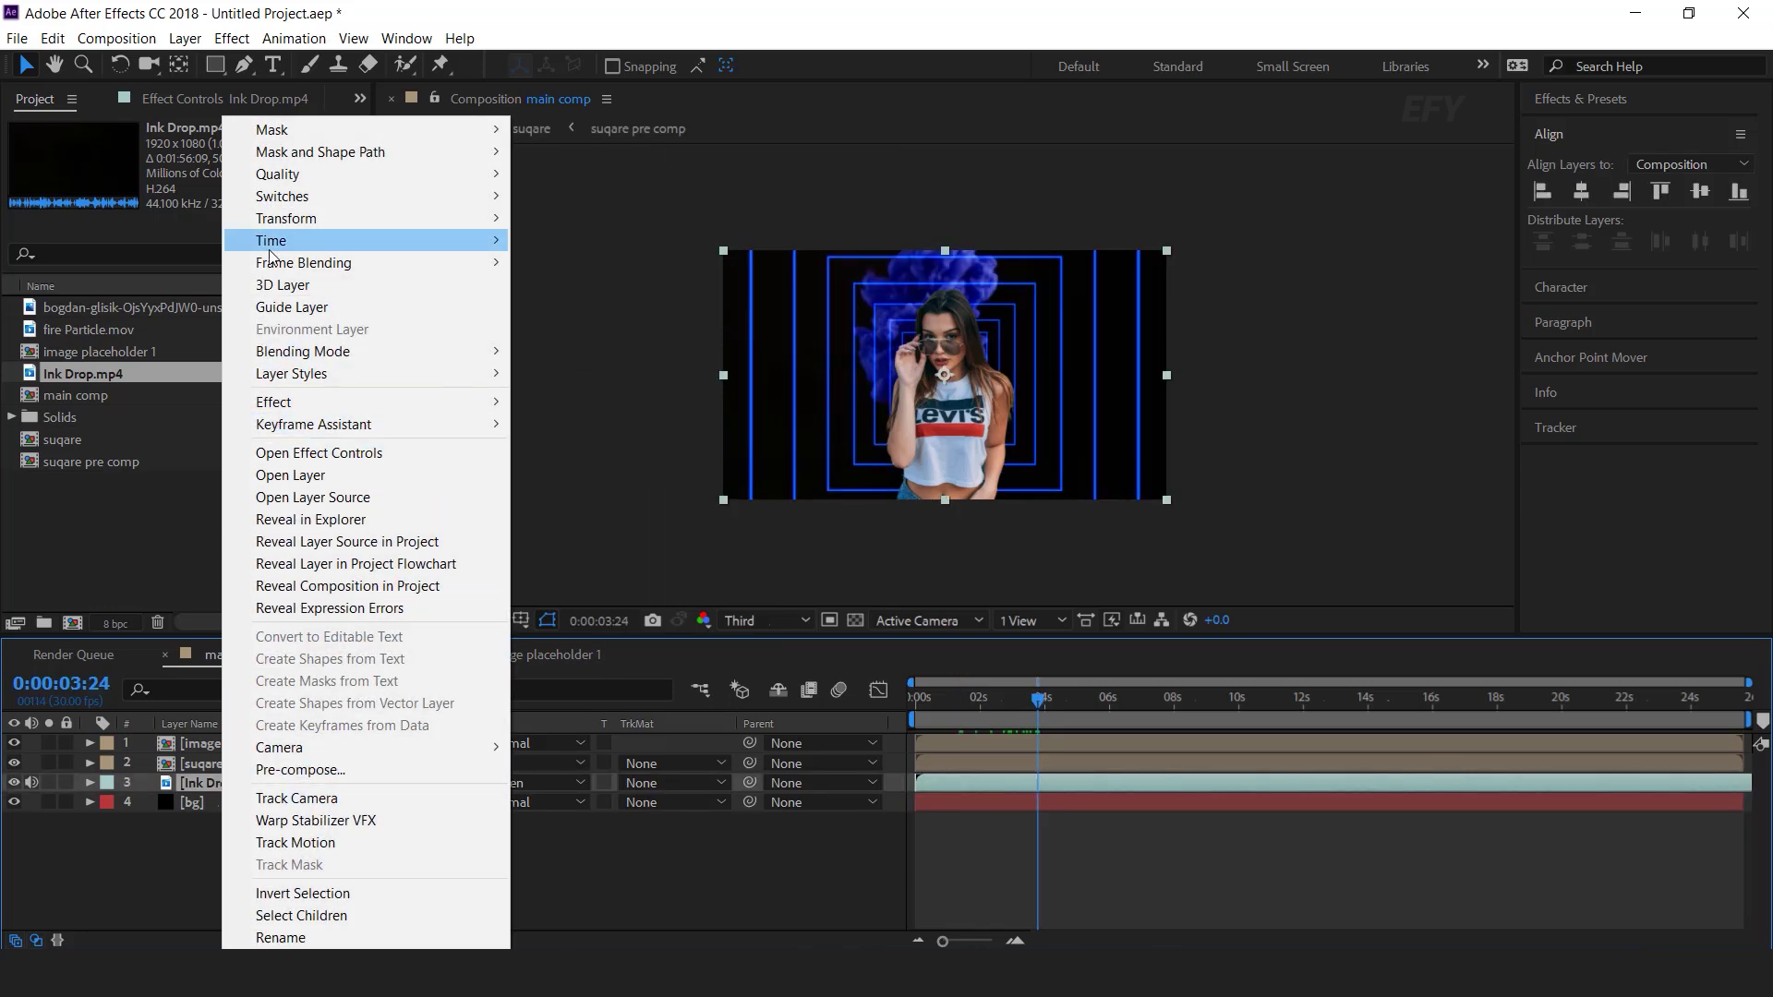
{"action": "mouse_move", "coordinate": [271, 242]}
{"action": "left_click", "coordinate": [618, 286]}
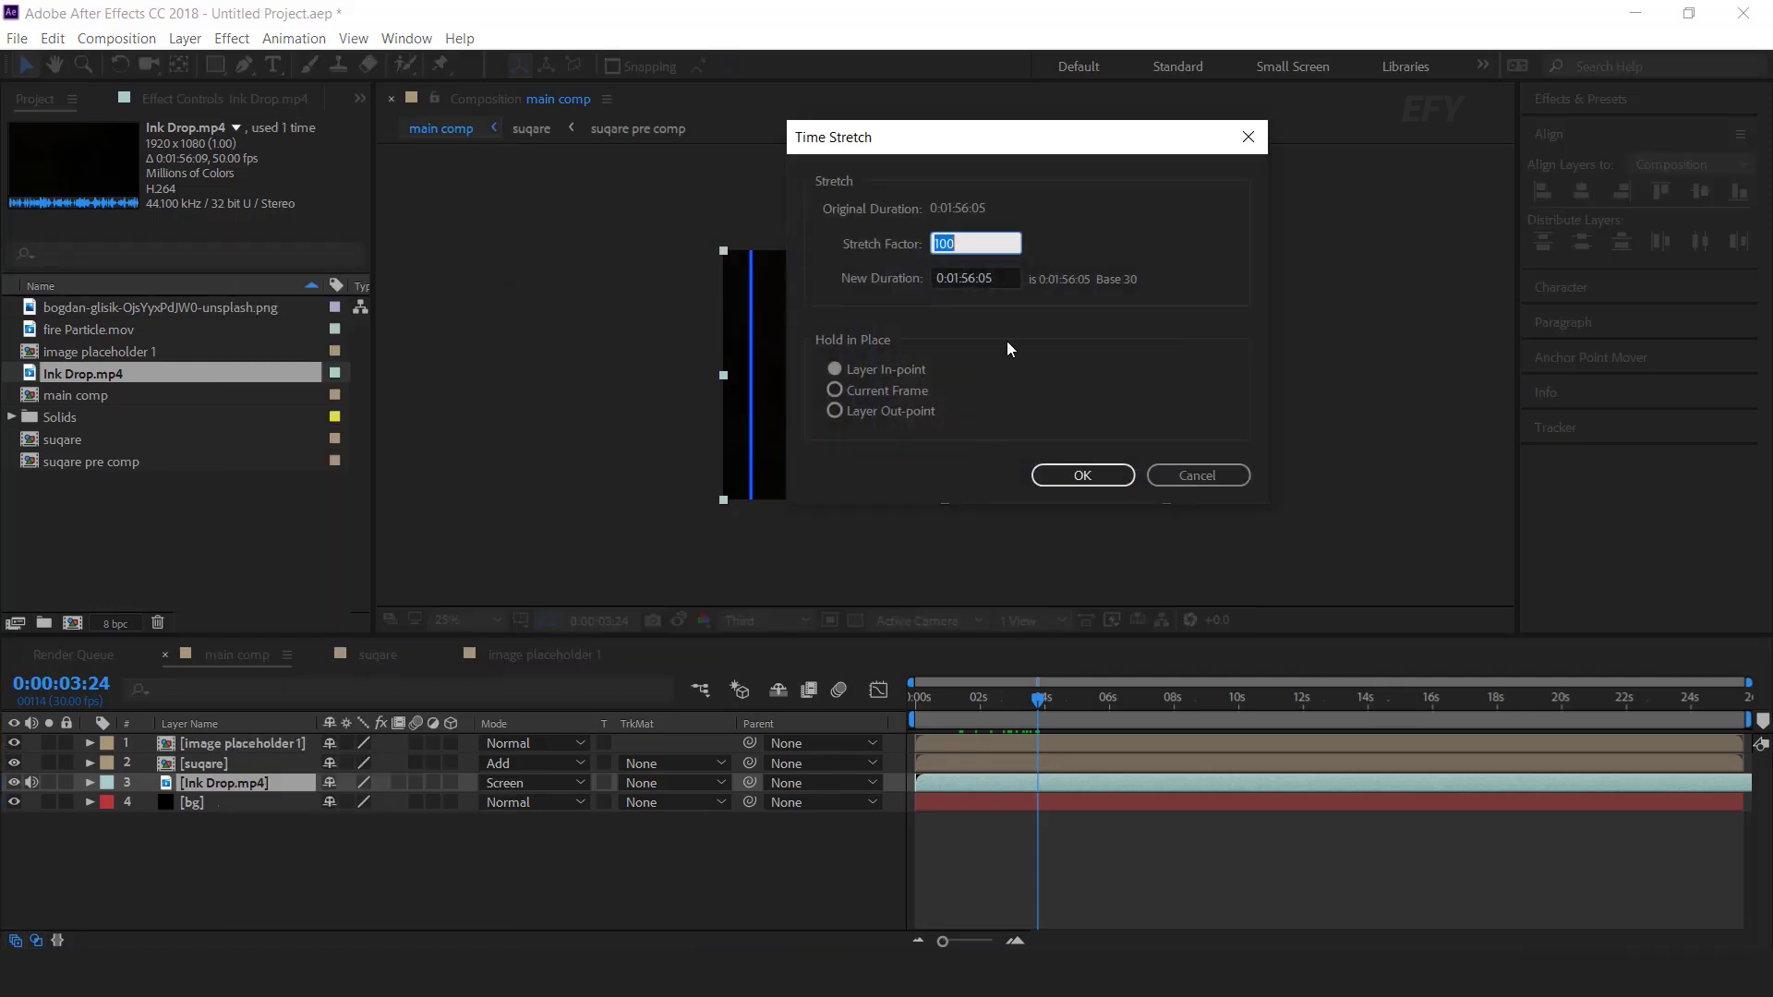
{"action": "type", "text": "70"}
{"action": "left_click", "coordinate": [1075, 475]}
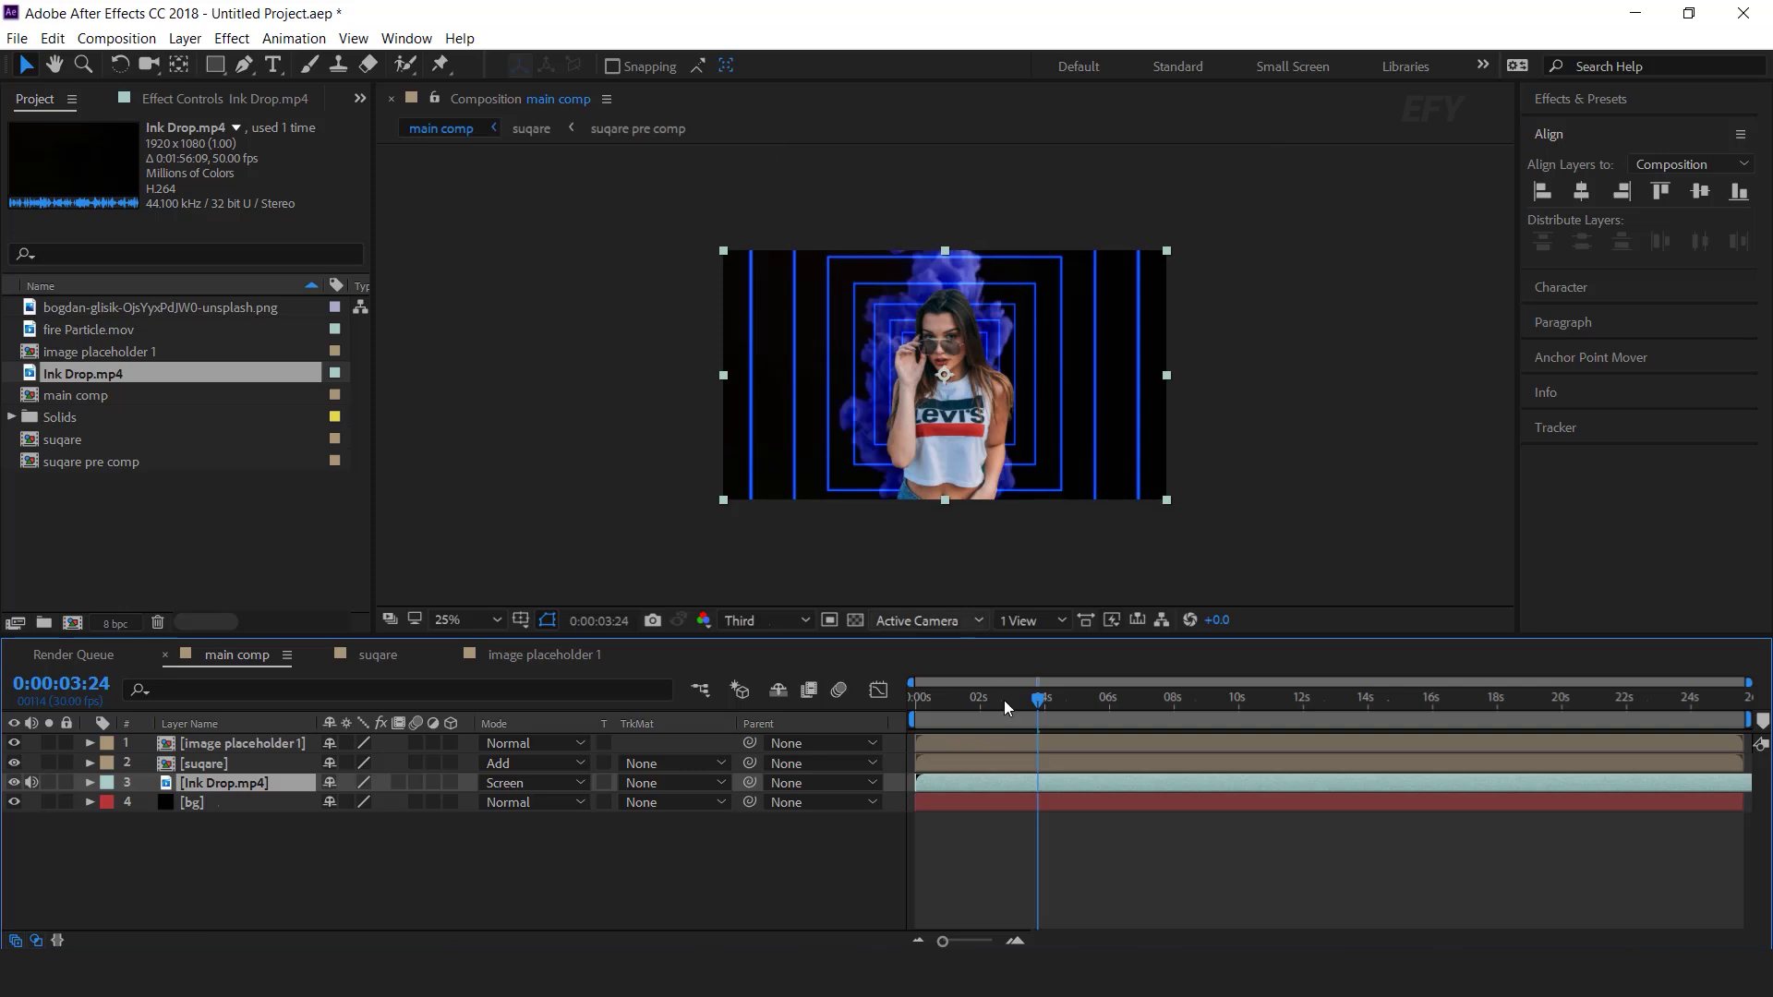
Shift the Ink Drop.mp4 layer earlier so the ink already shows at the first frame, and preview the animation.
{"action": "key", "text": "Home"}
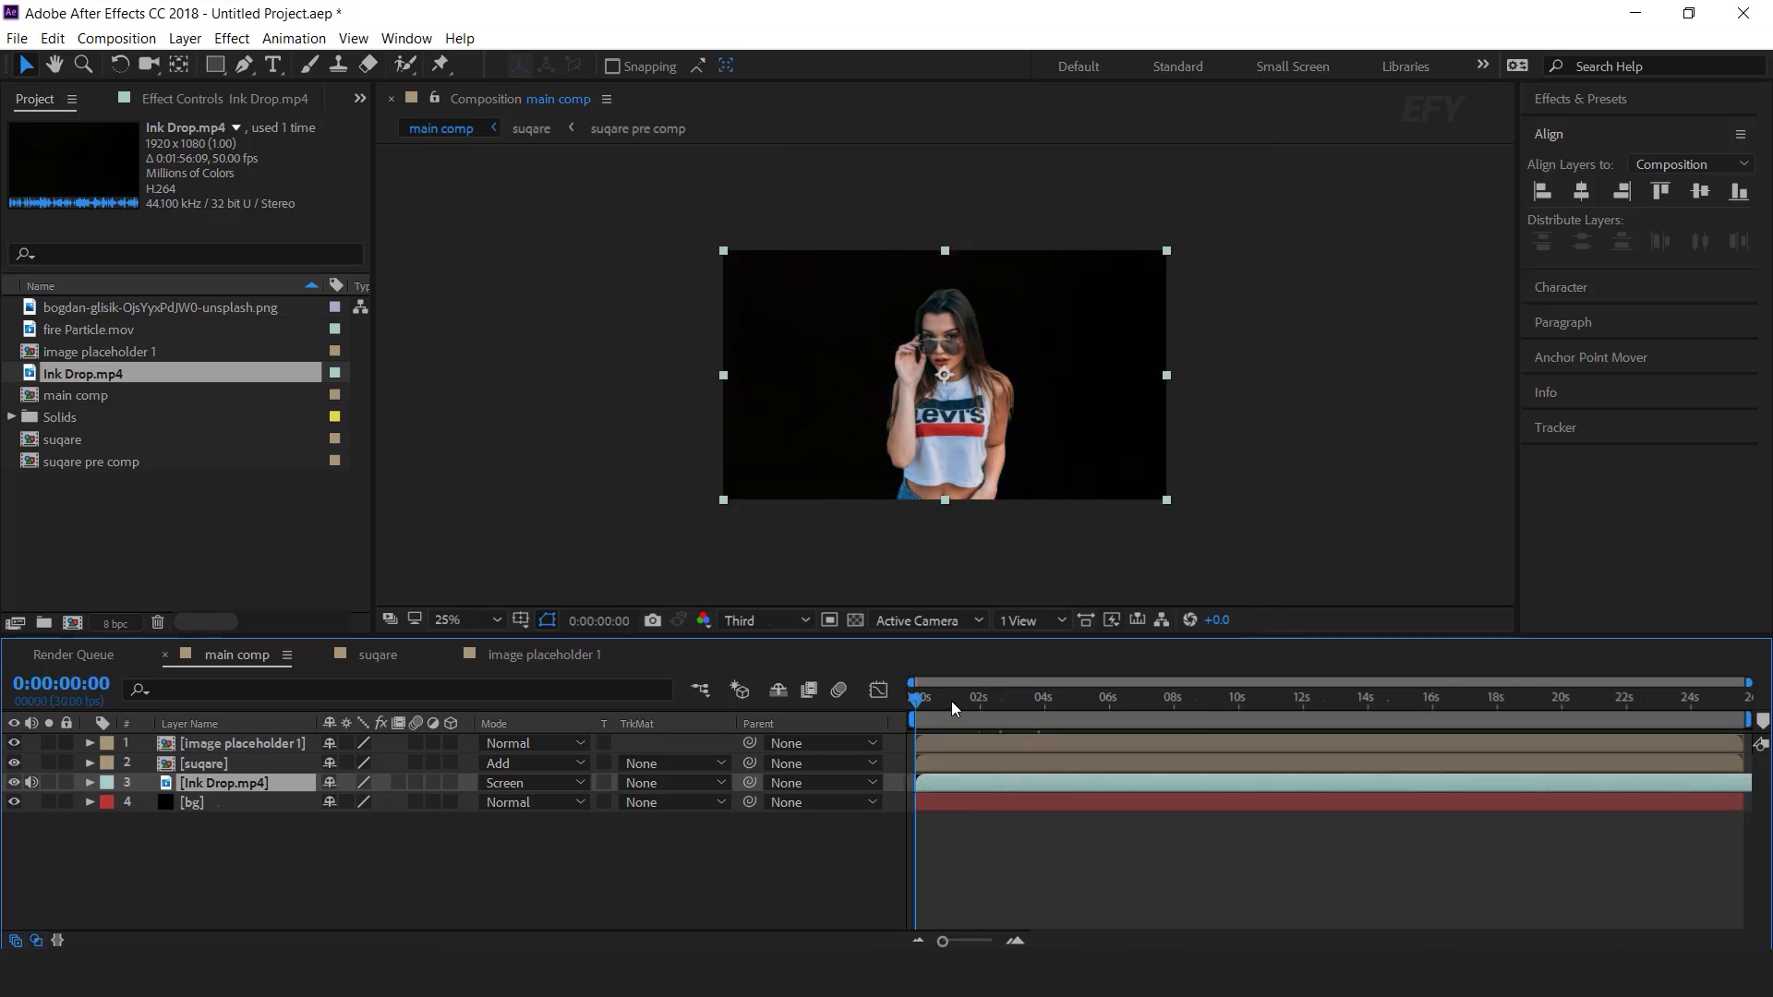
{"action": "mouse_move", "coordinate": [951, 701]}
{"action": "left_mouse_down"}
{"action": "mouse_move", "coordinate": [973, 702]}
{"action": "mouse_move", "coordinate": [953, 704]}
{"action": "left_mouse_up"}
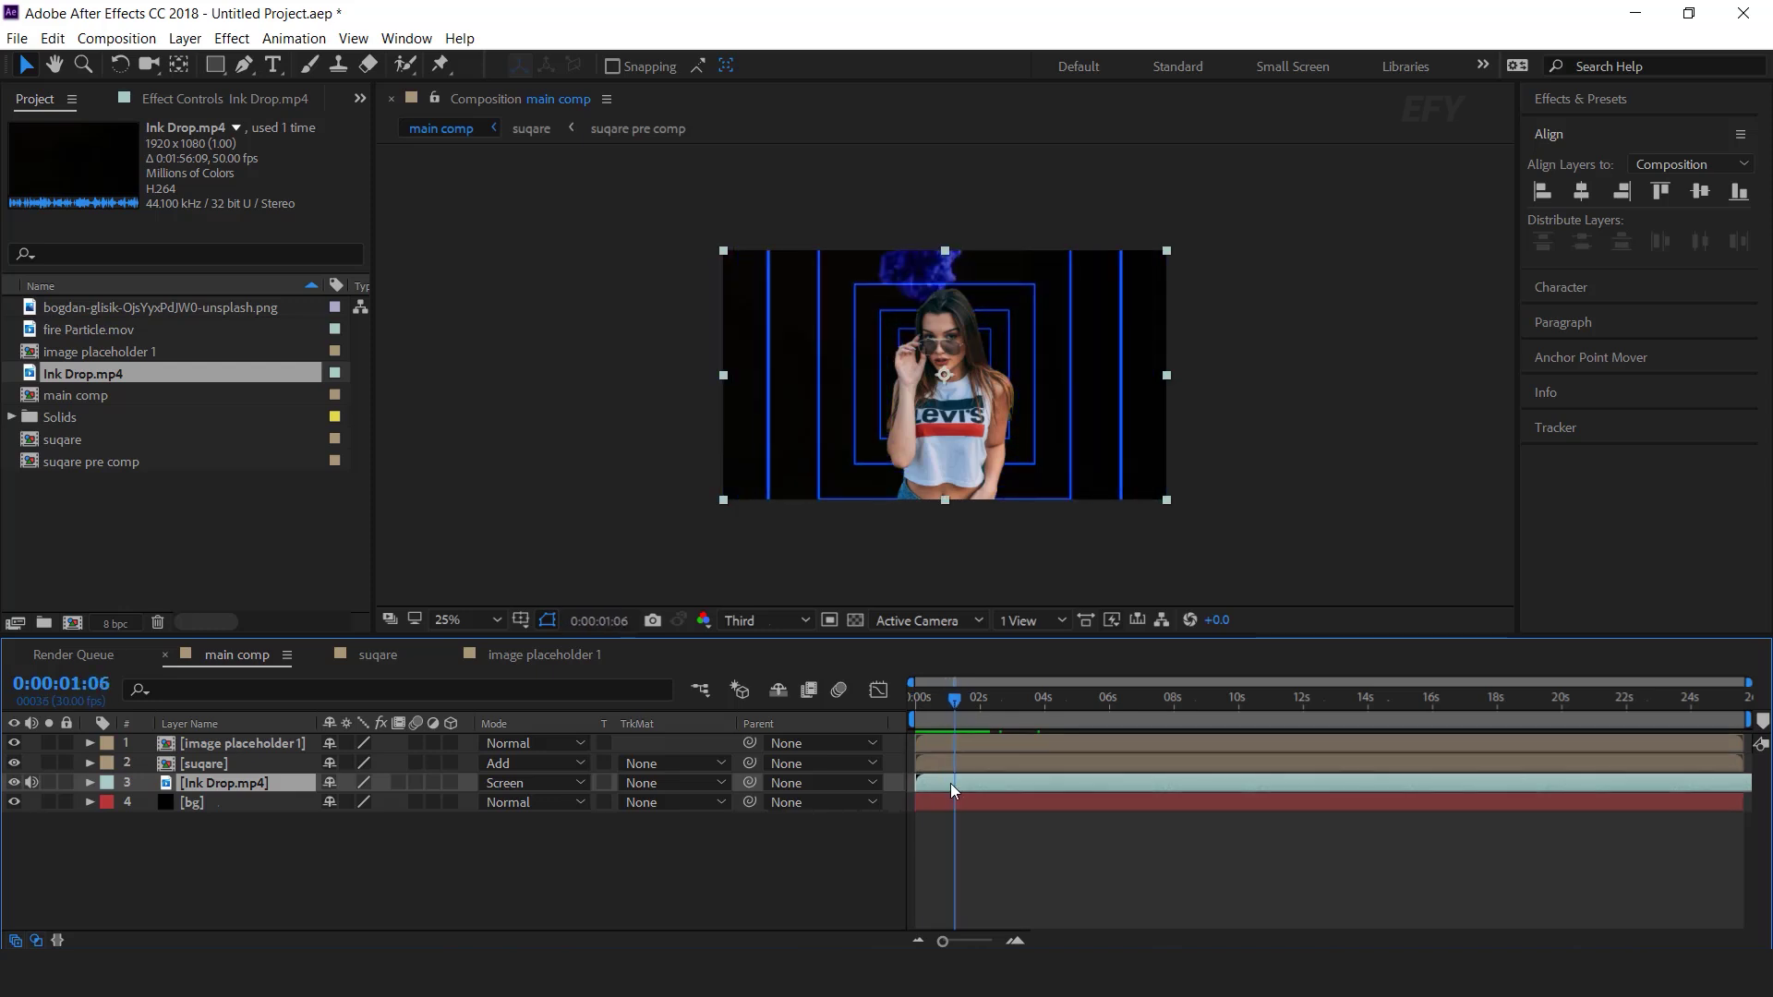
{"action": "mouse_move", "coordinate": [958, 786]}
{"action": "left_mouse_down"}
{"action": "mouse_move", "coordinate": [1012, 784]}
{"action": "mouse_move", "coordinate": [979, 791]}
{"action": "left_mouse_up"}
{"action": "left_click_drag", "start_coordinate": [929, 700], "coordinate": [847, 718]}
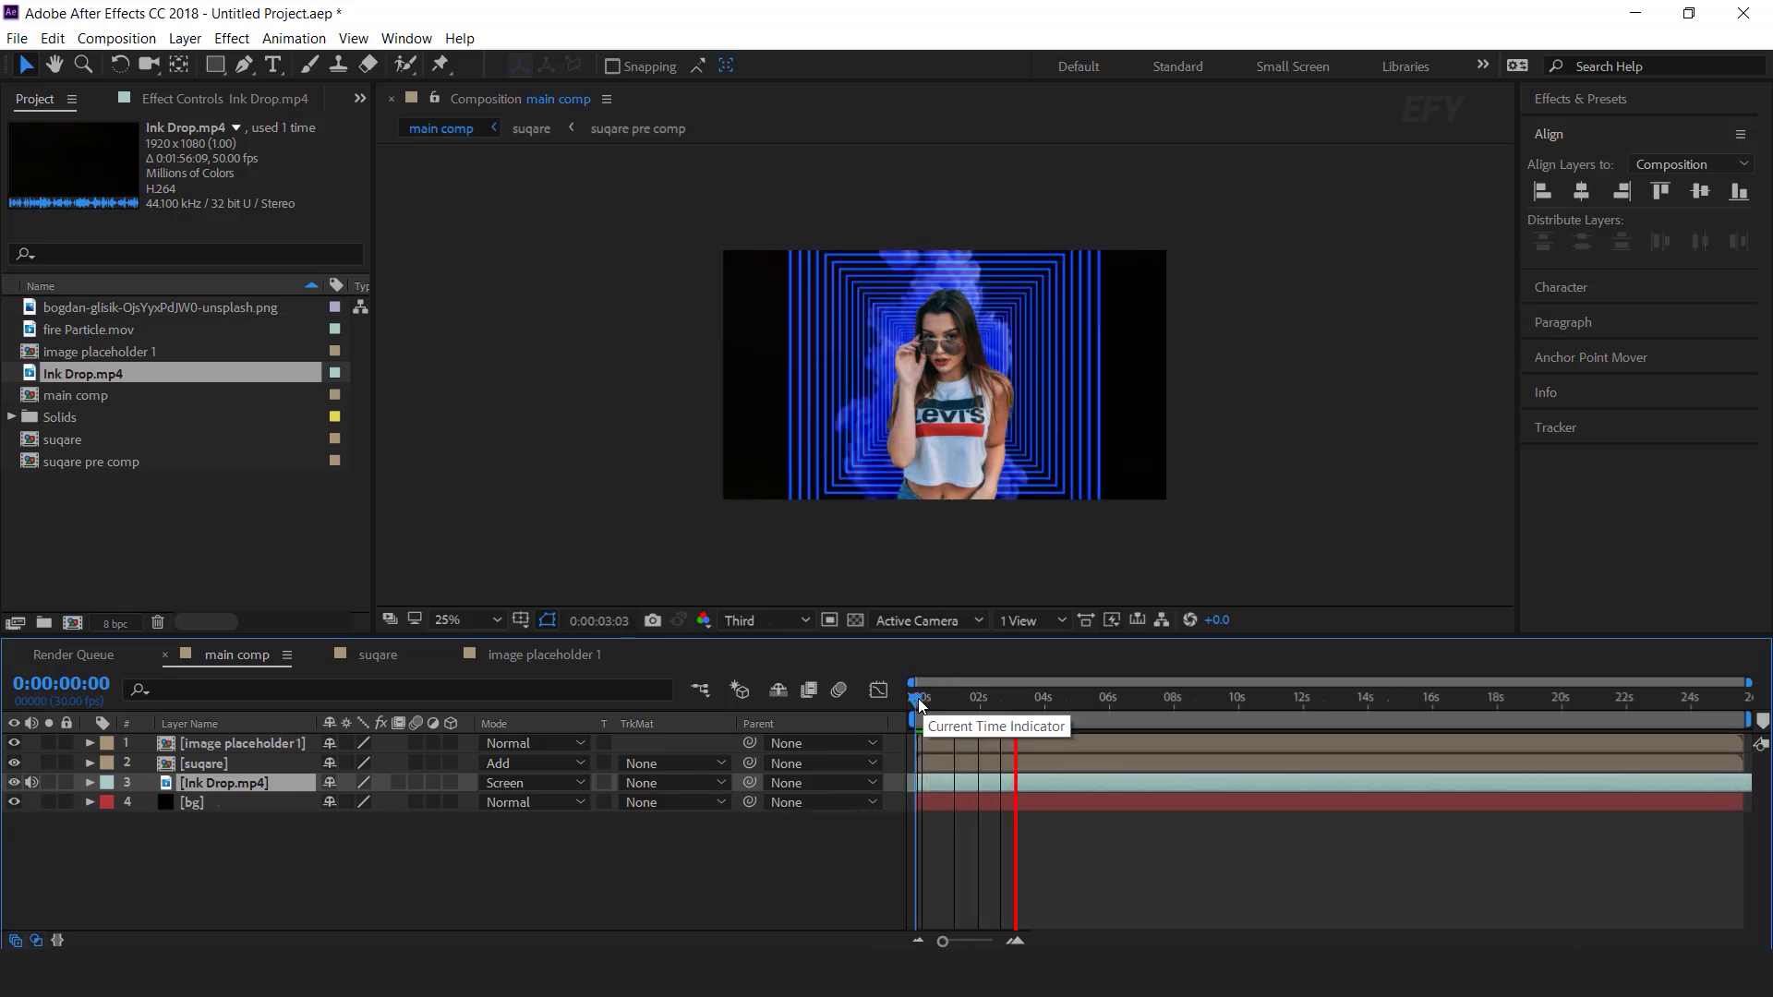
{"action": "key", "text": "space"}
{"action": "left_click", "coordinate": [815, 851]}
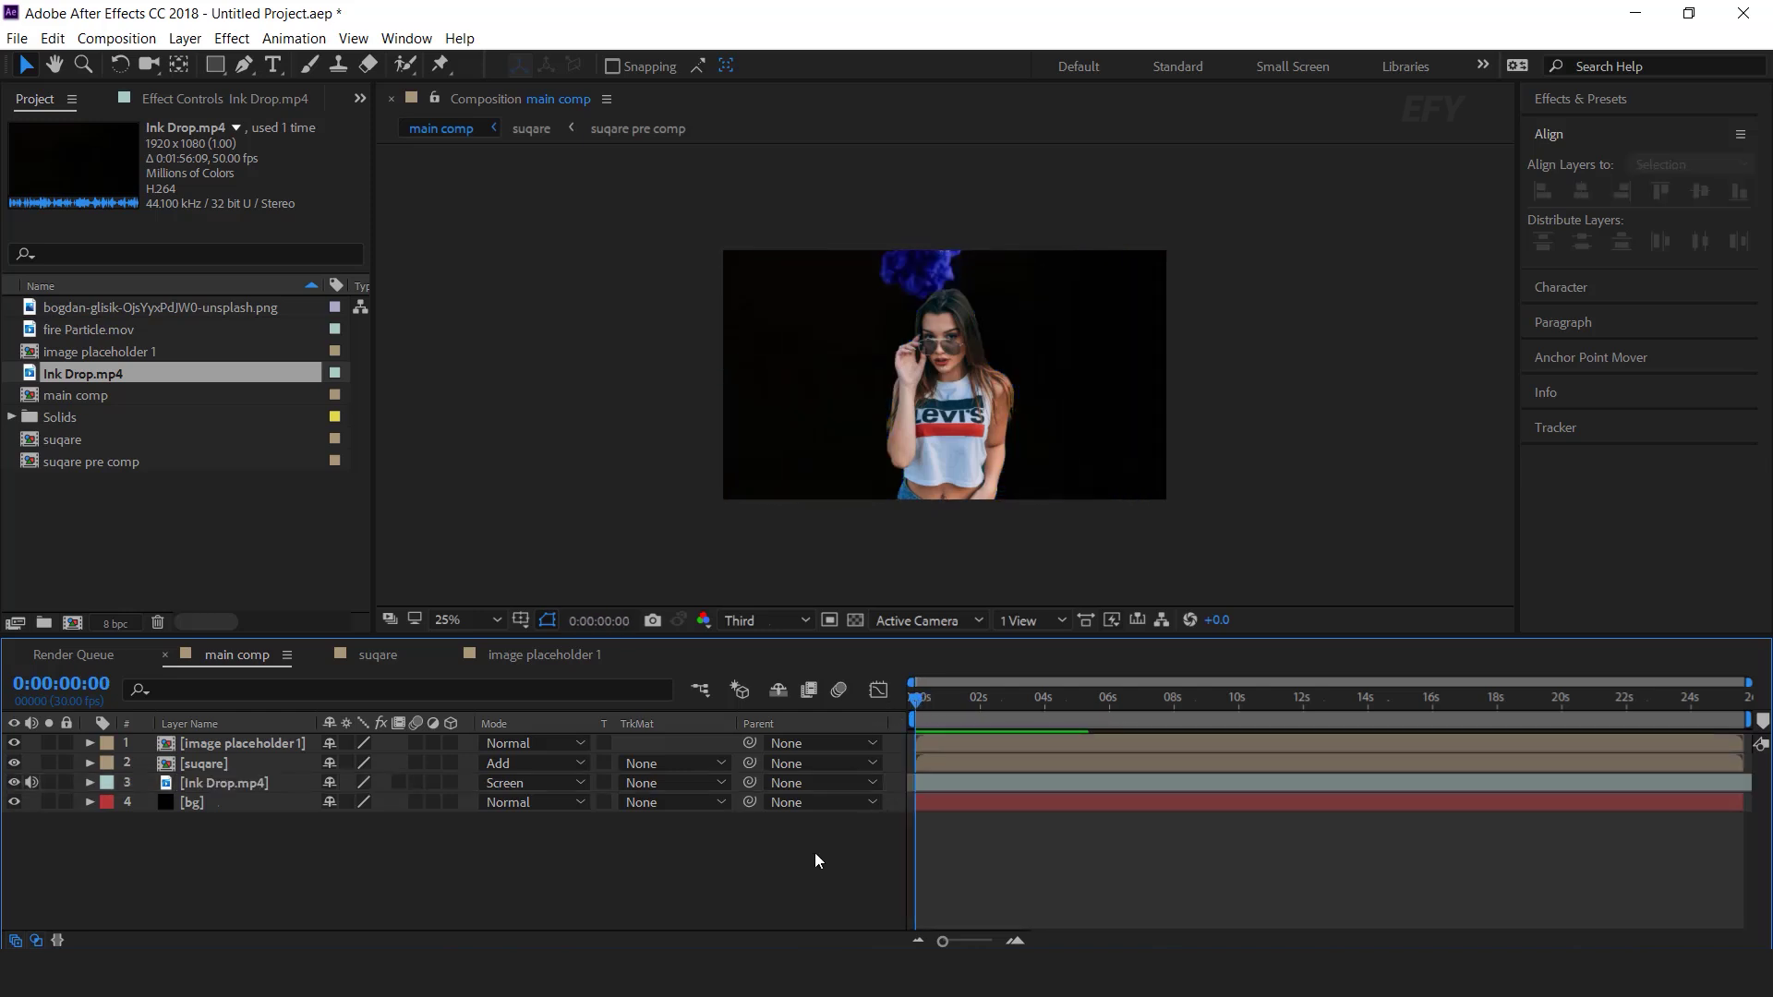
{"action": "left_click", "coordinate": [940, 780]}
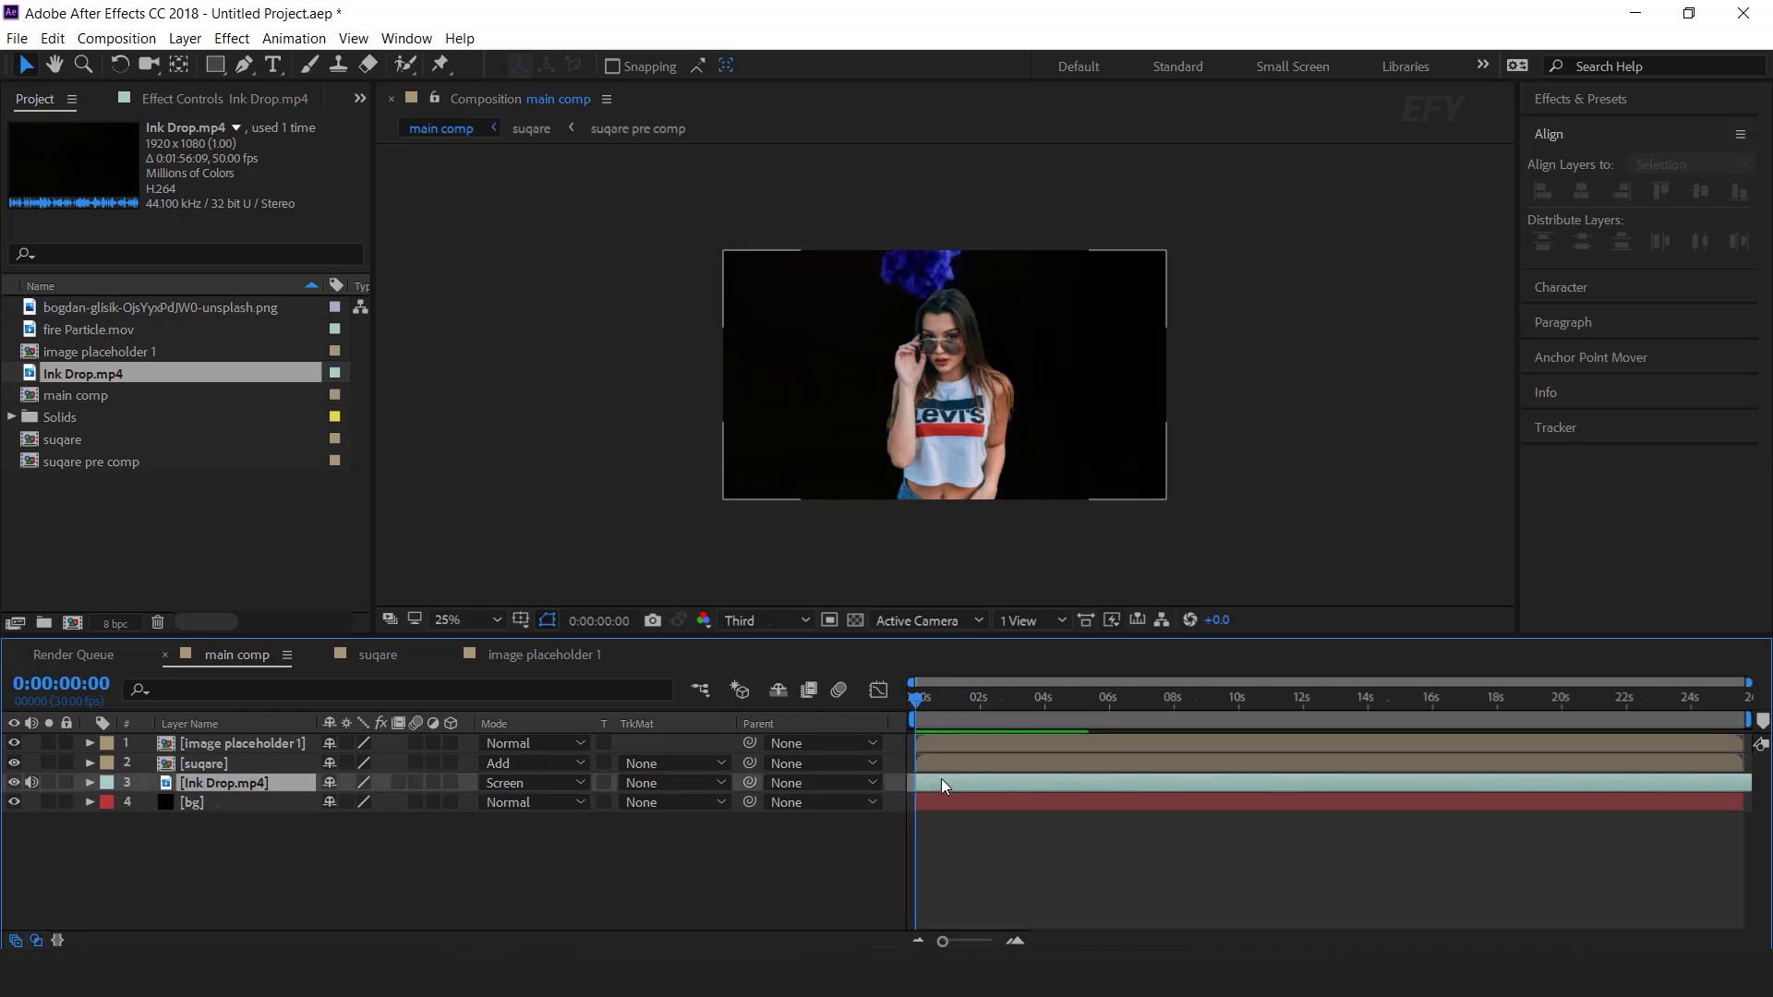
{"action": "key", "text": "space"}
Apply the Glow effect to the suqare layer in main comp.
{"action": "left_click", "coordinate": [229, 766]}
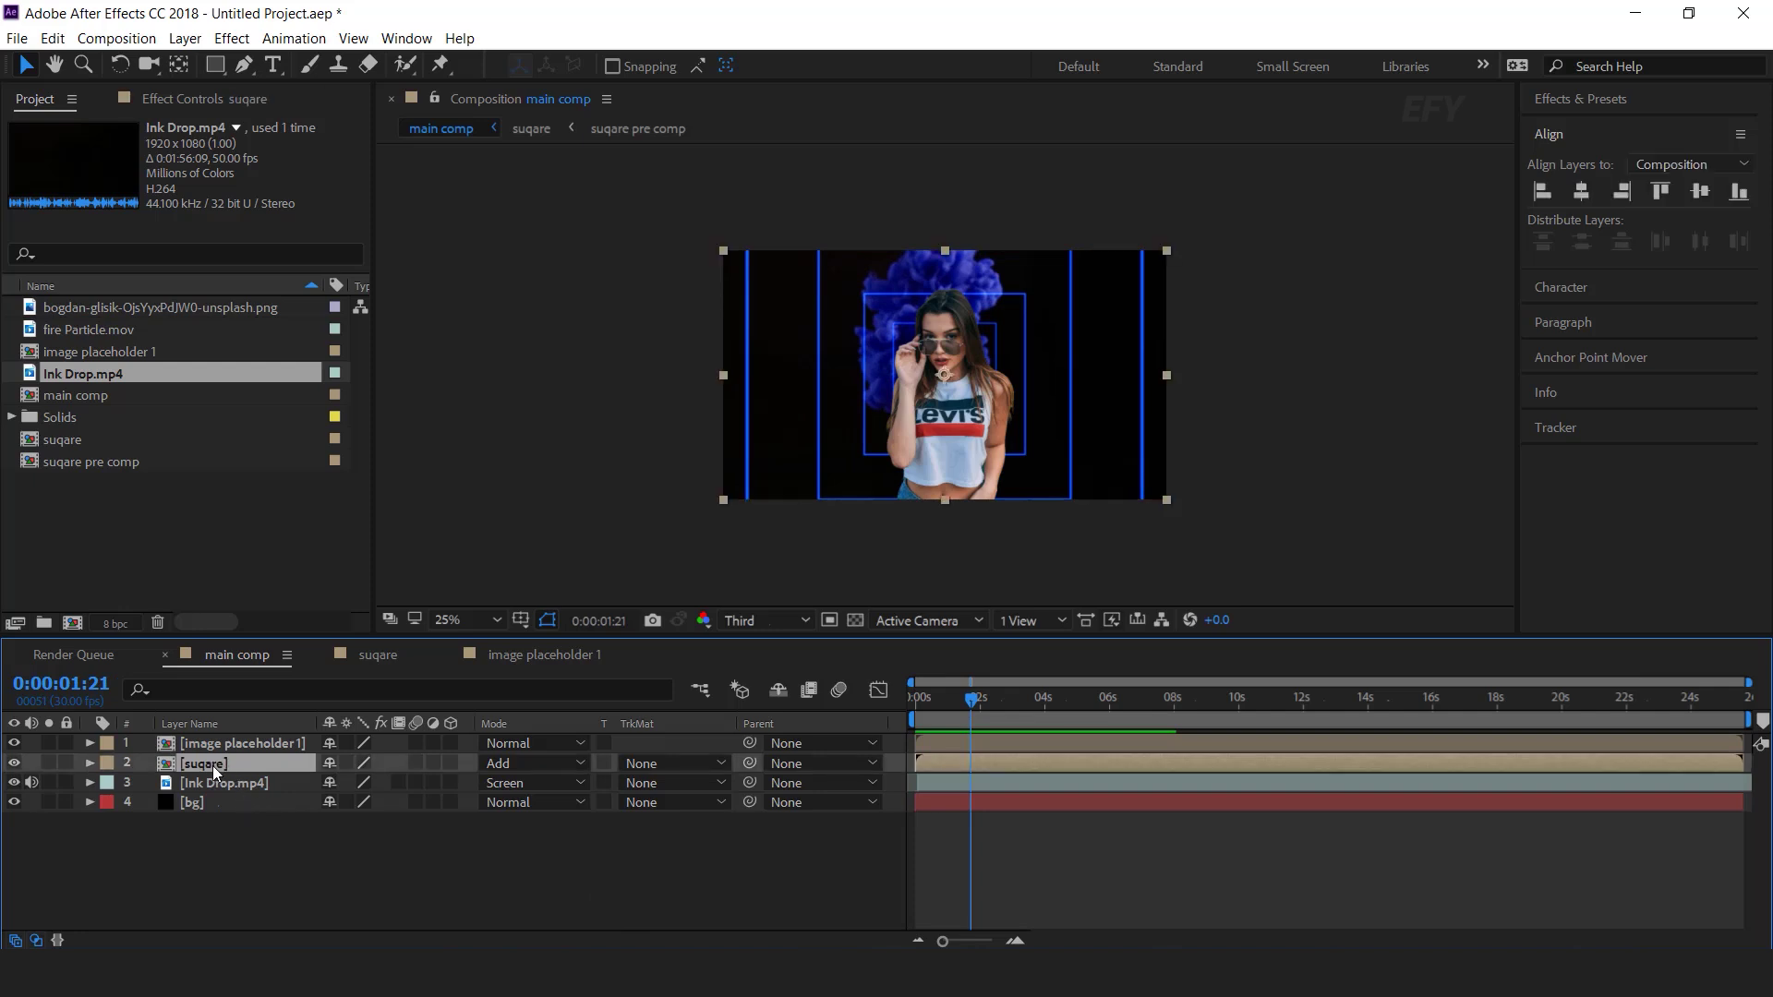
{"action": "key", "text": "ctrl+space"}
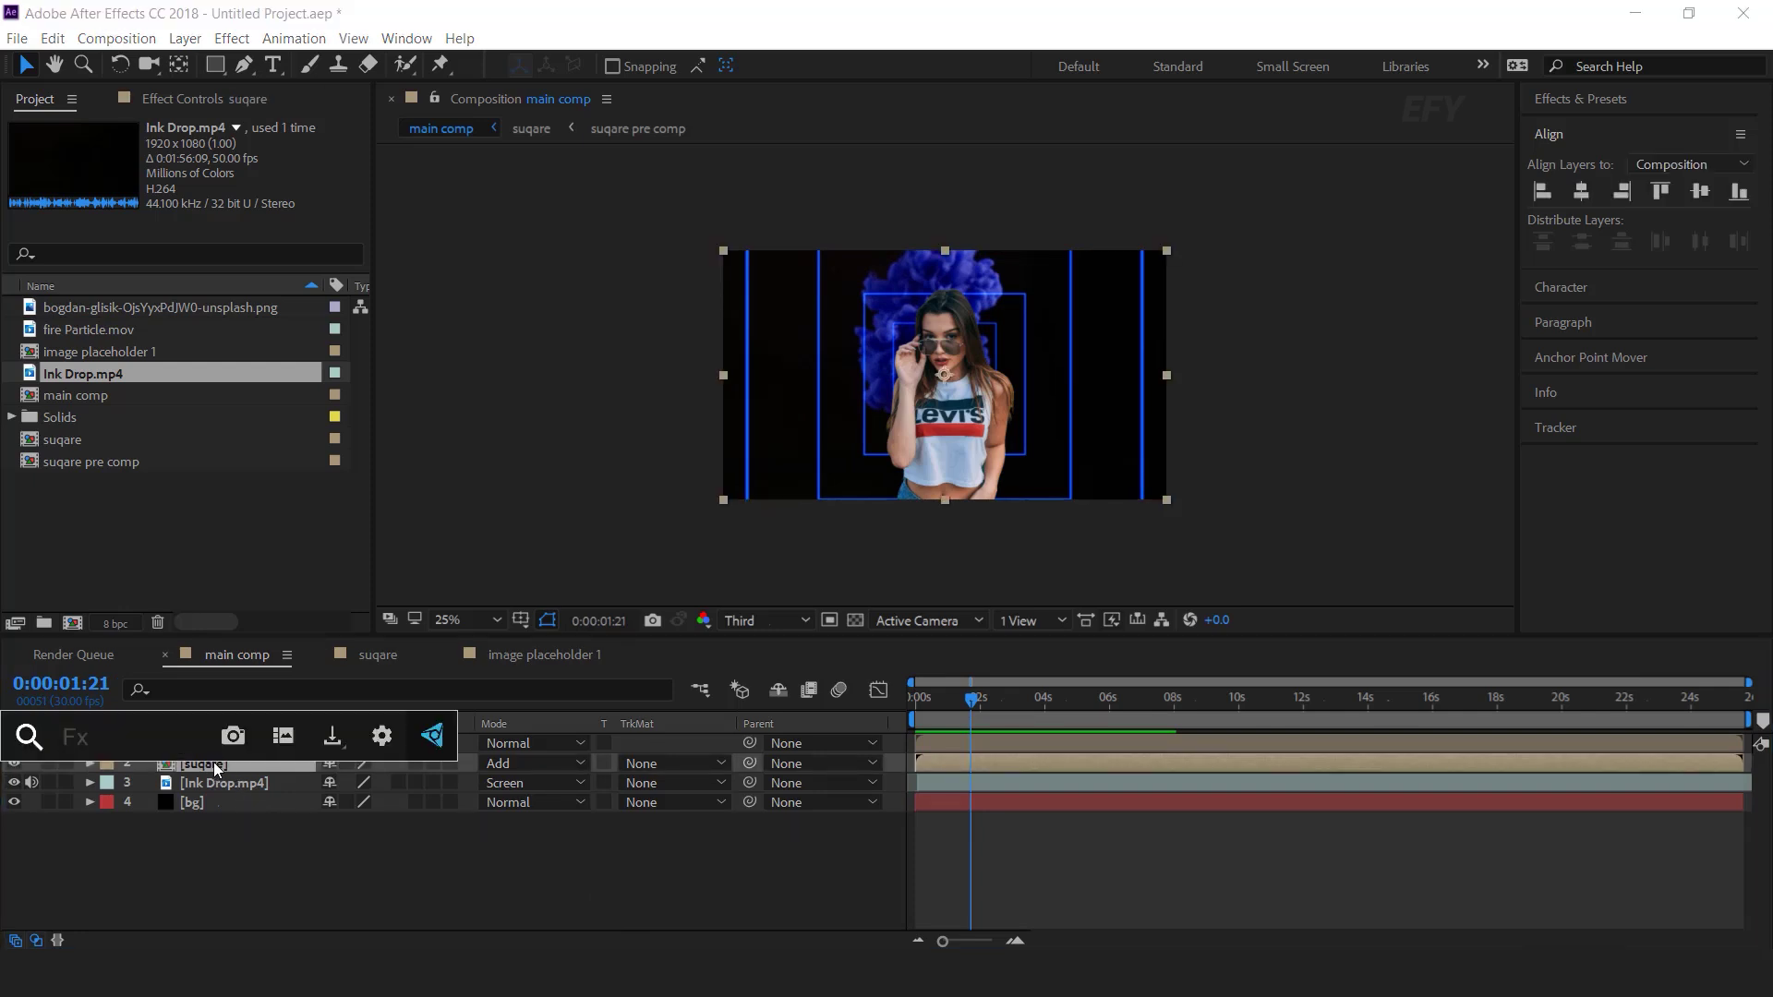
{"action": "type", "text": "glow"}
{"action": "left_click", "coordinate": [215, 763]}
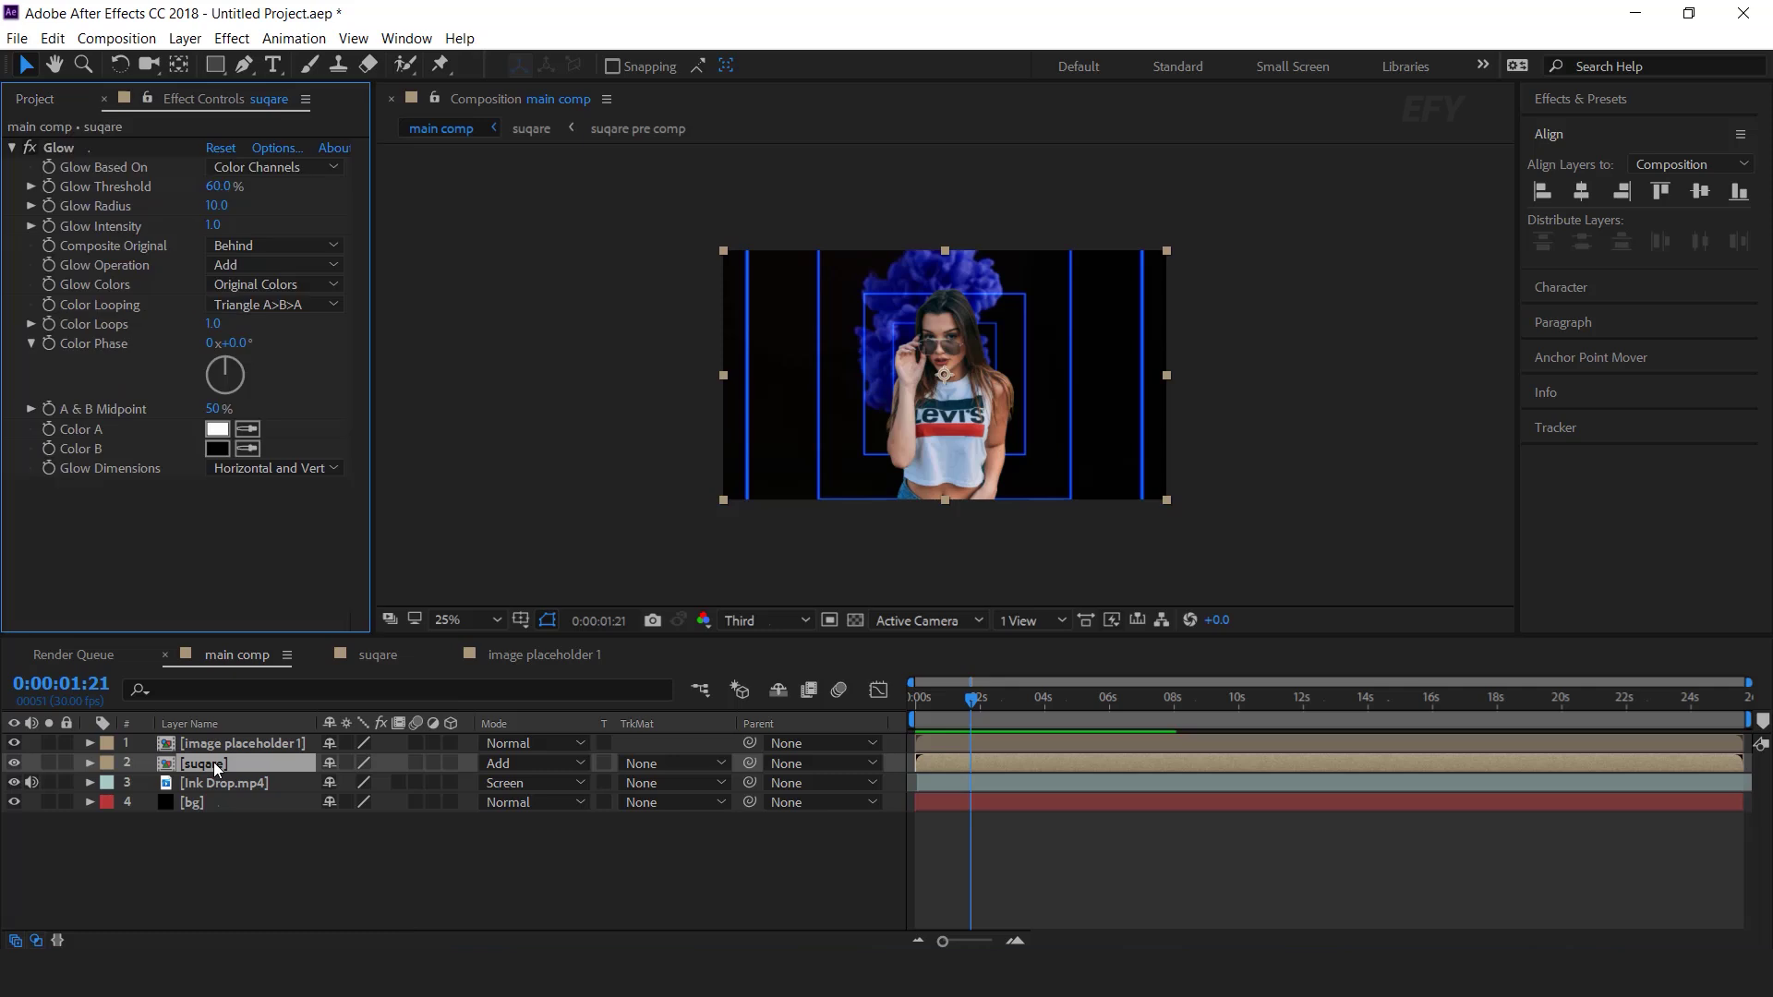
Apply the Gradient Ramp effect to the suqare layer.
{"action": "key", "text": "ctrl+space"}
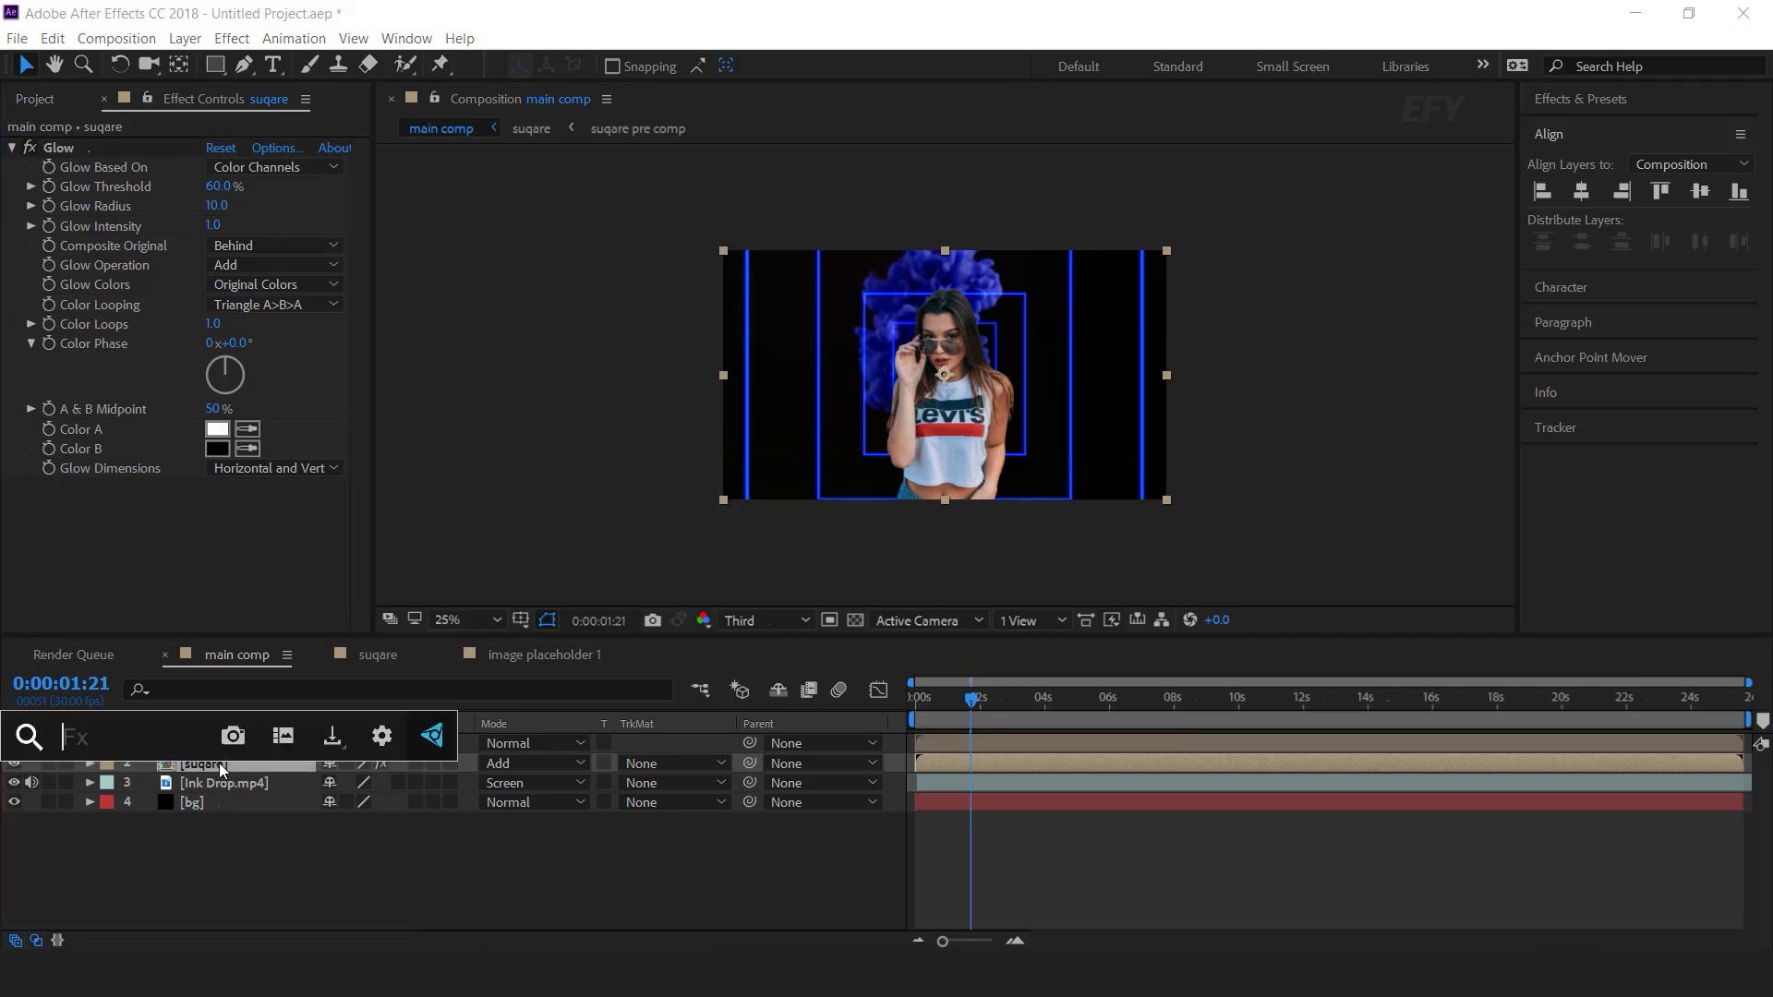
{"action": "type", "text": "gra"}
{"action": "left_click", "coordinate": [212, 767]}
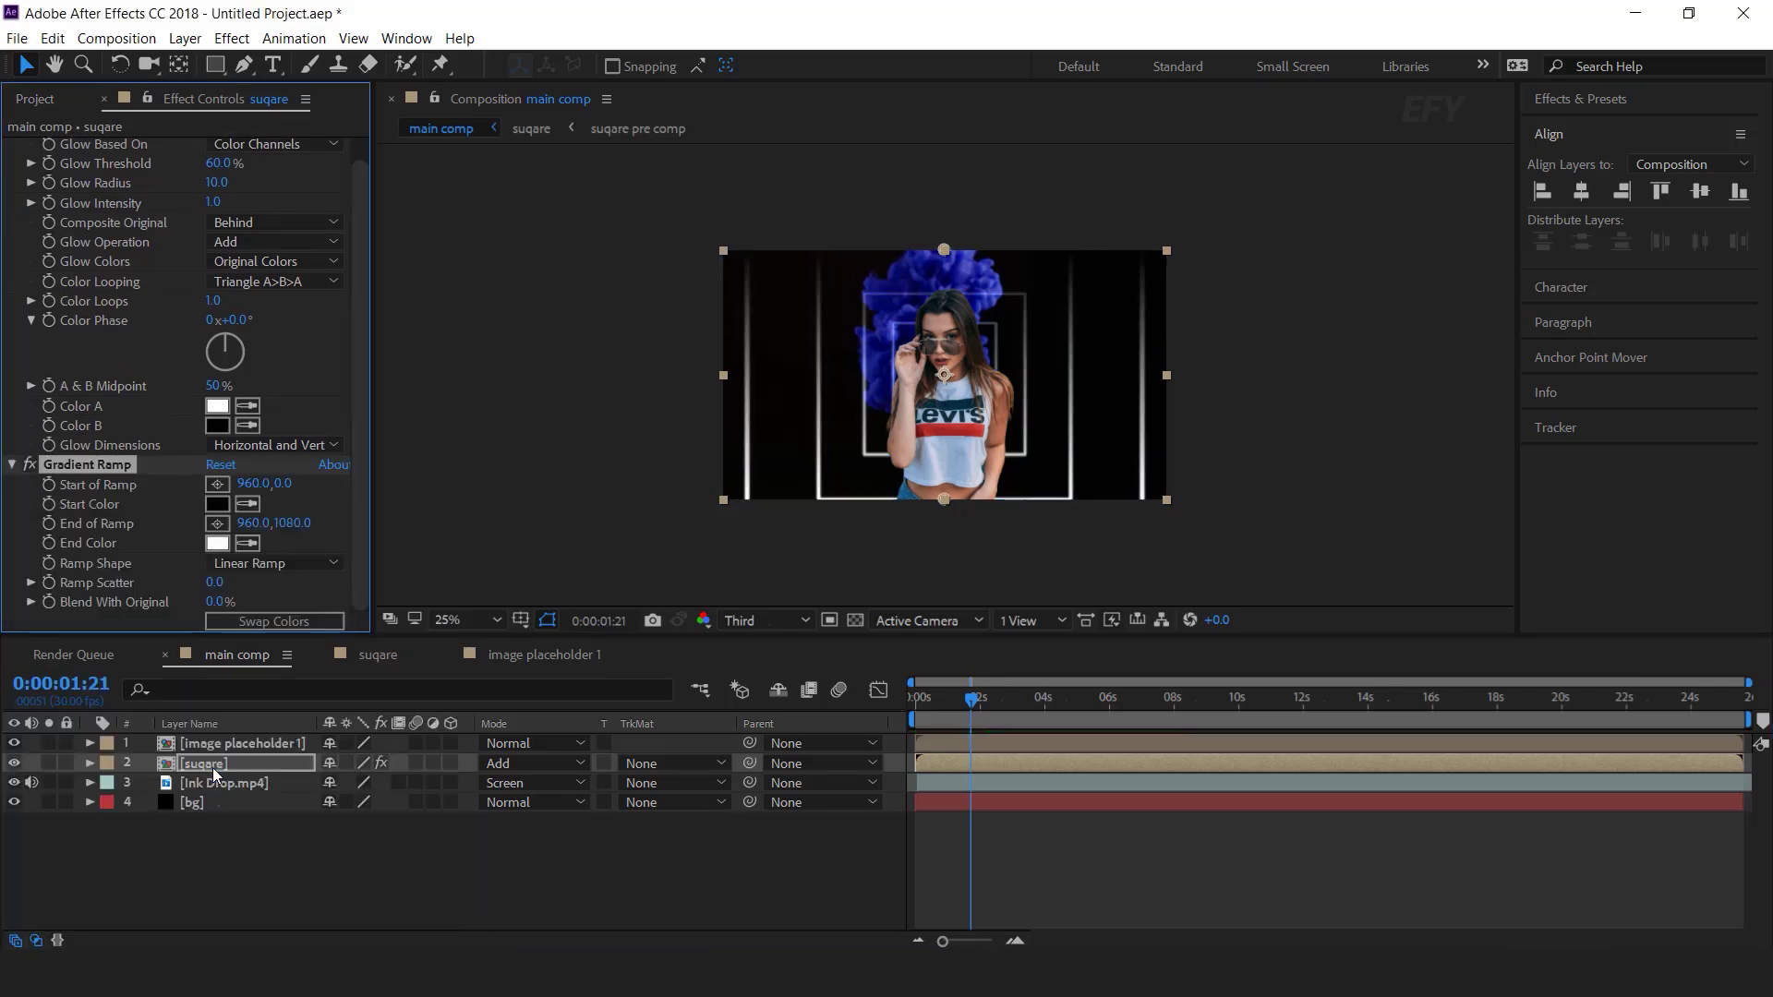
Set the Gradient Ramp's Start Color to dark navy blue and its End Color to bright blue.
{"action": "left_click", "coordinate": [217, 504]}
{"action": "left_click", "coordinate": [341, 269]}
{"action": "left_click", "coordinate": [551, 123]}
{"action": "left_click", "coordinate": [217, 543]}
{"action": "left_click_drag", "start_coordinate": [332, 129], "coordinate": [353, 103]}
{"action": "left_click_drag", "start_coordinate": [380, 254], "coordinate": [384, 233]}
{"action": "left_click", "coordinate": [551, 123]}
Move the Gradient Ramp's start point above the frame to about 940, -436 and its end point below it to about 976, 1476.
{"action": "left_click_drag", "start_coordinate": [943, 246], "coordinate": [943, 148]}
{"action": "key", "text": "comma"}
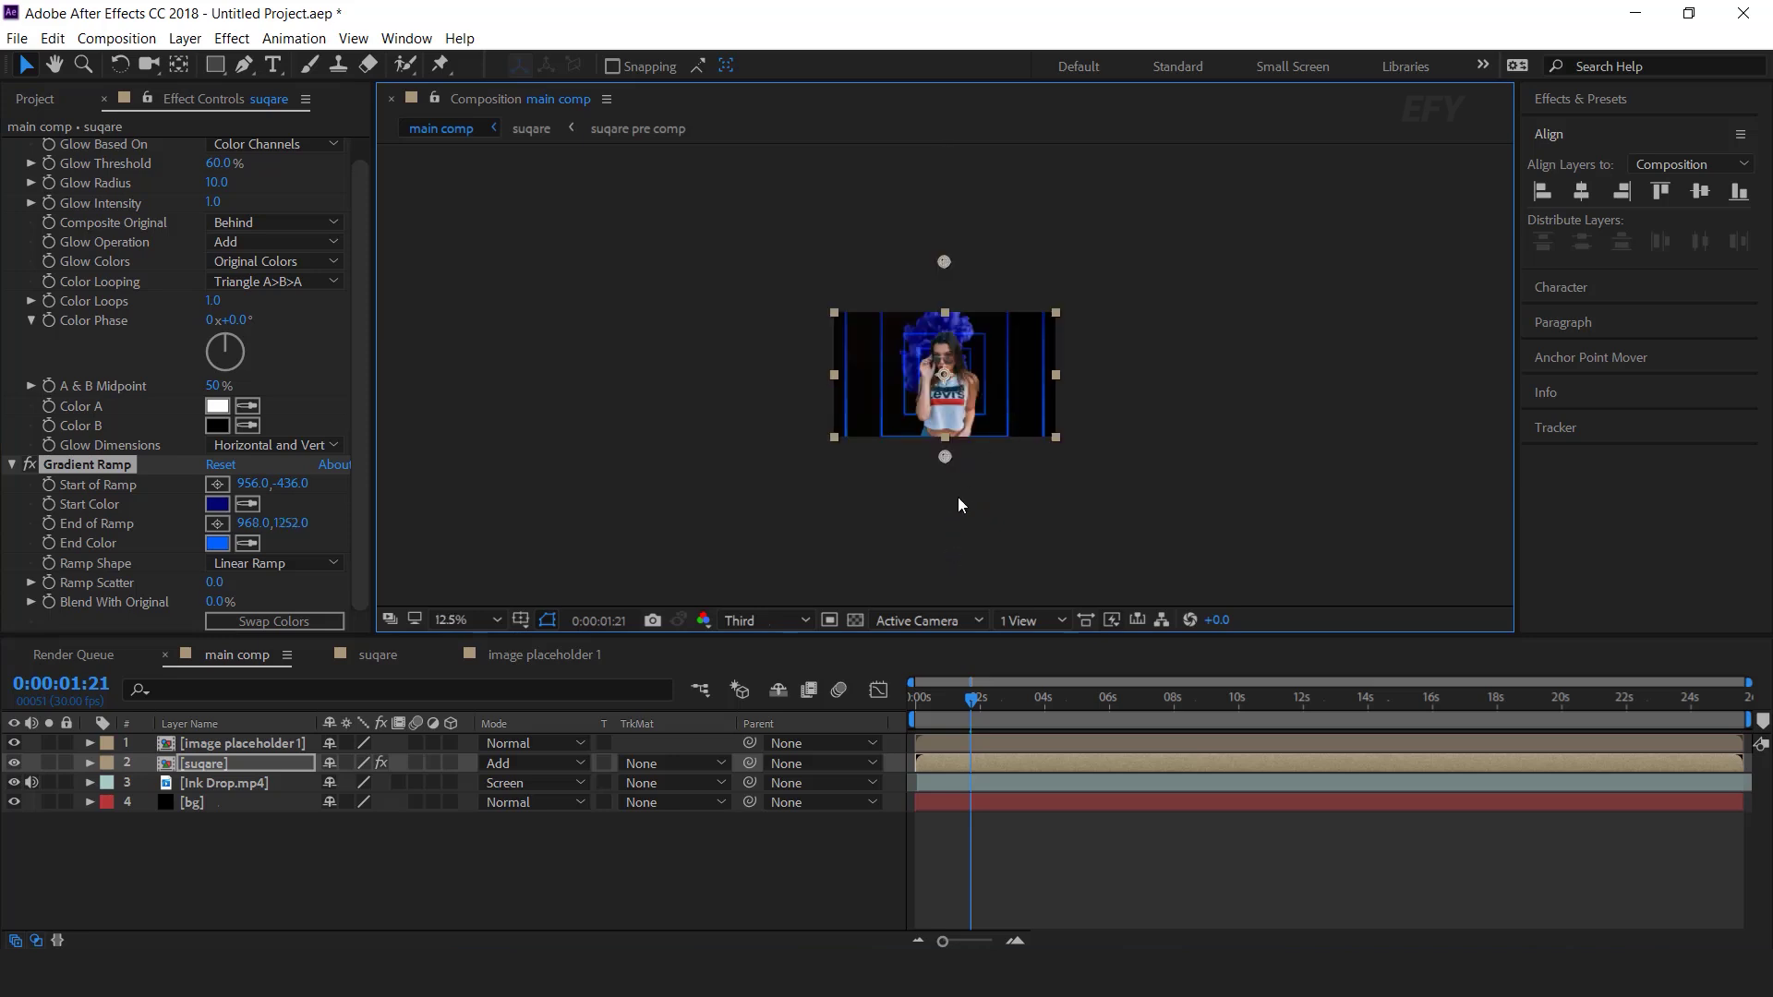
{"action": "left_click_drag", "start_coordinate": [944, 263], "coordinate": [939, 259]}
{"action": "key", "text": "F2"}
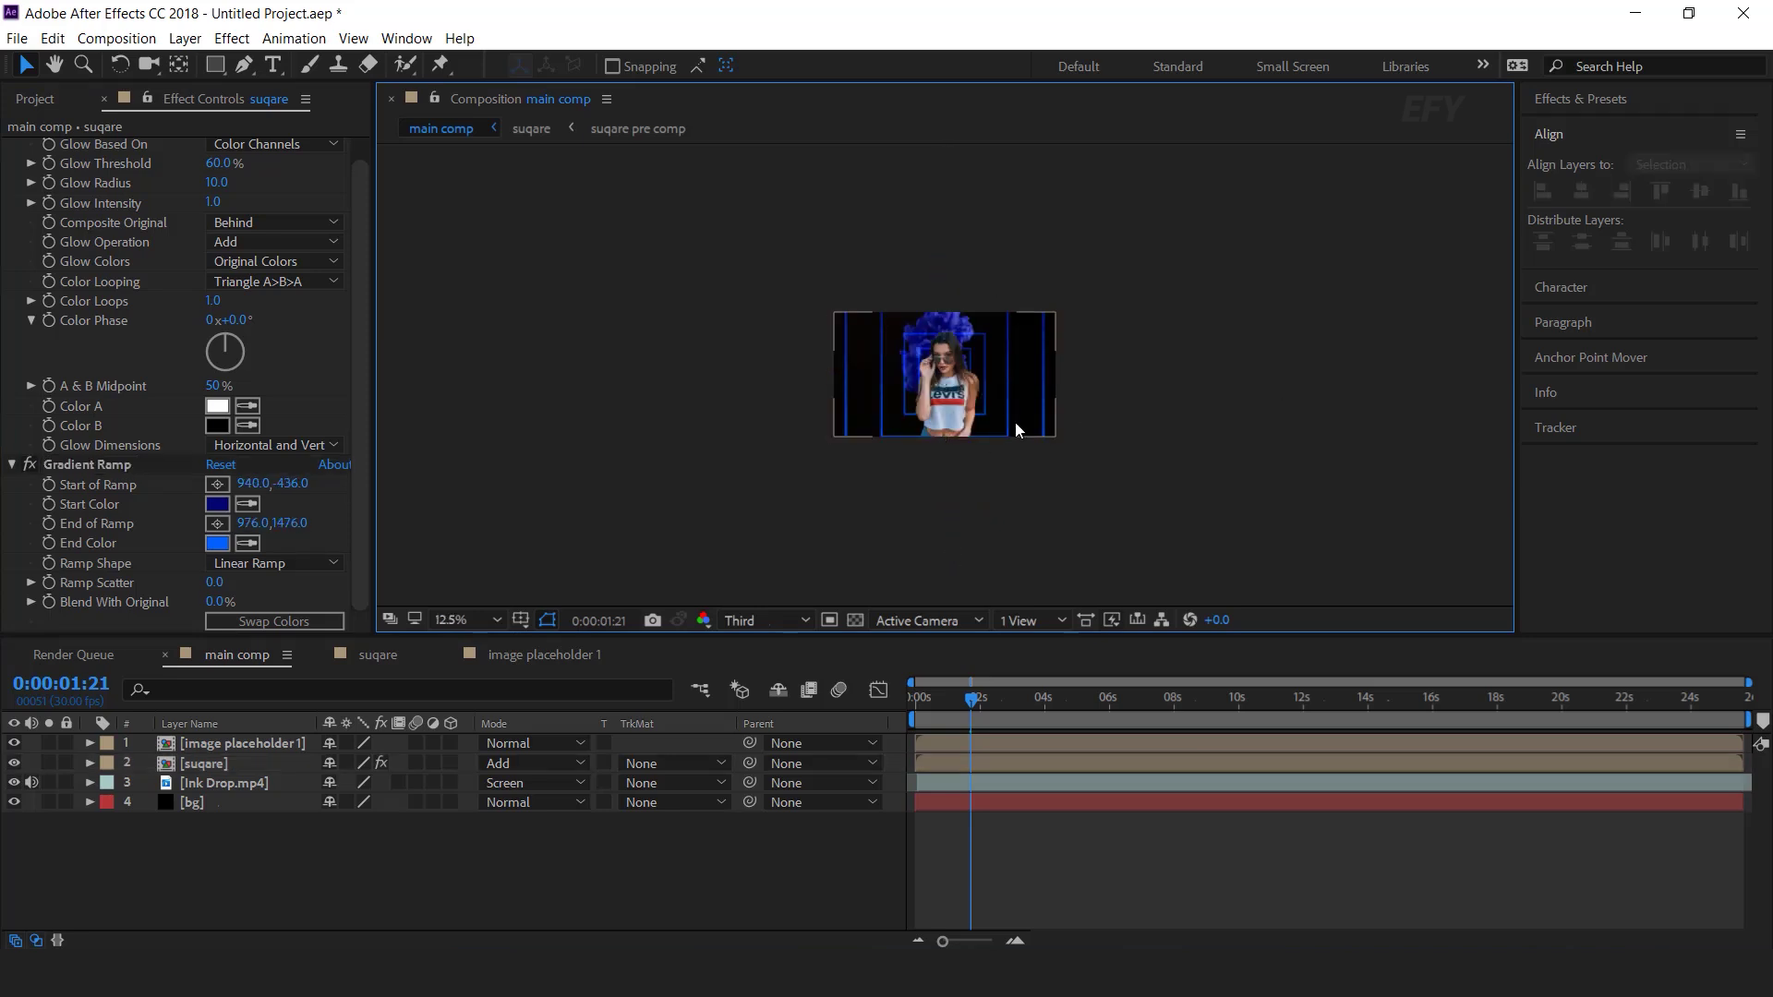
Play back main comp from the first frame to review the blue tunnel with the portrait and ink drop.
{"action": "key", "text": "period"}
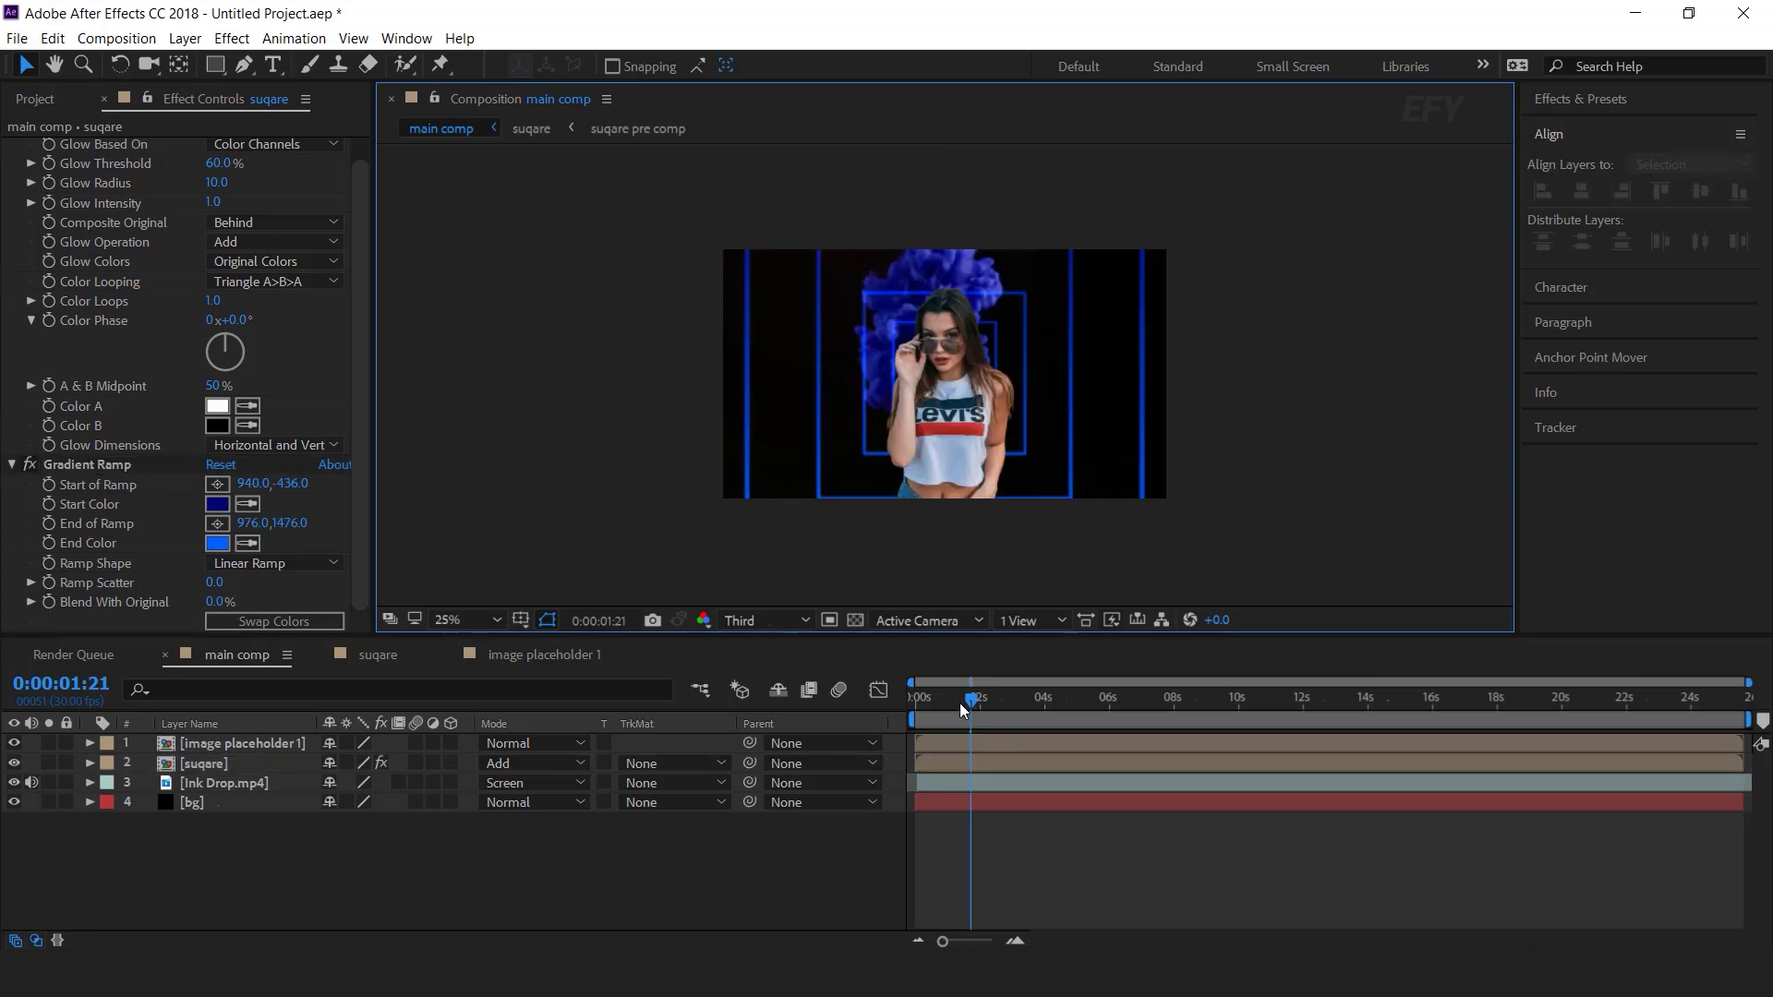
{"action": "key", "text": "Home"}
{"action": "key", "text": "space"}
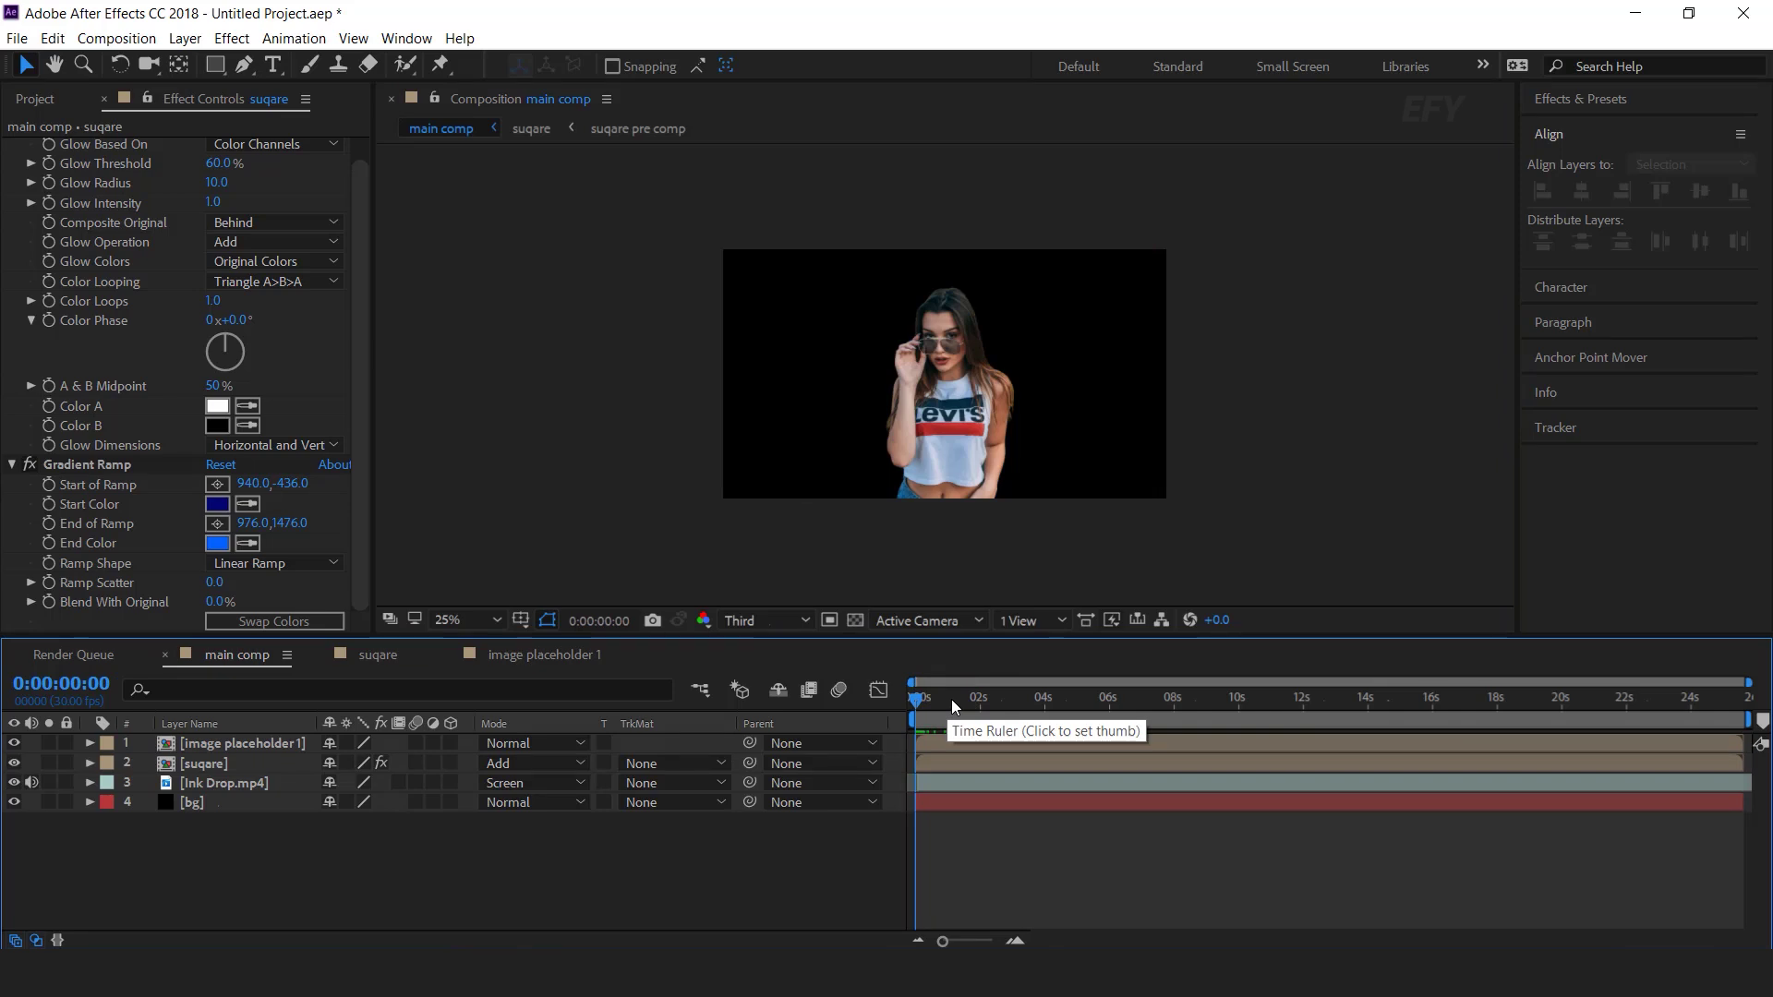
{"action": "mouse_move", "coordinate": [981, 701]}
{"action": "left_mouse_down"}
{"action": "mouse_move", "coordinate": [1023, 701]}
{"action": "mouse_move", "coordinate": [1007, 703]}
{"action": "left_mouse_up"}
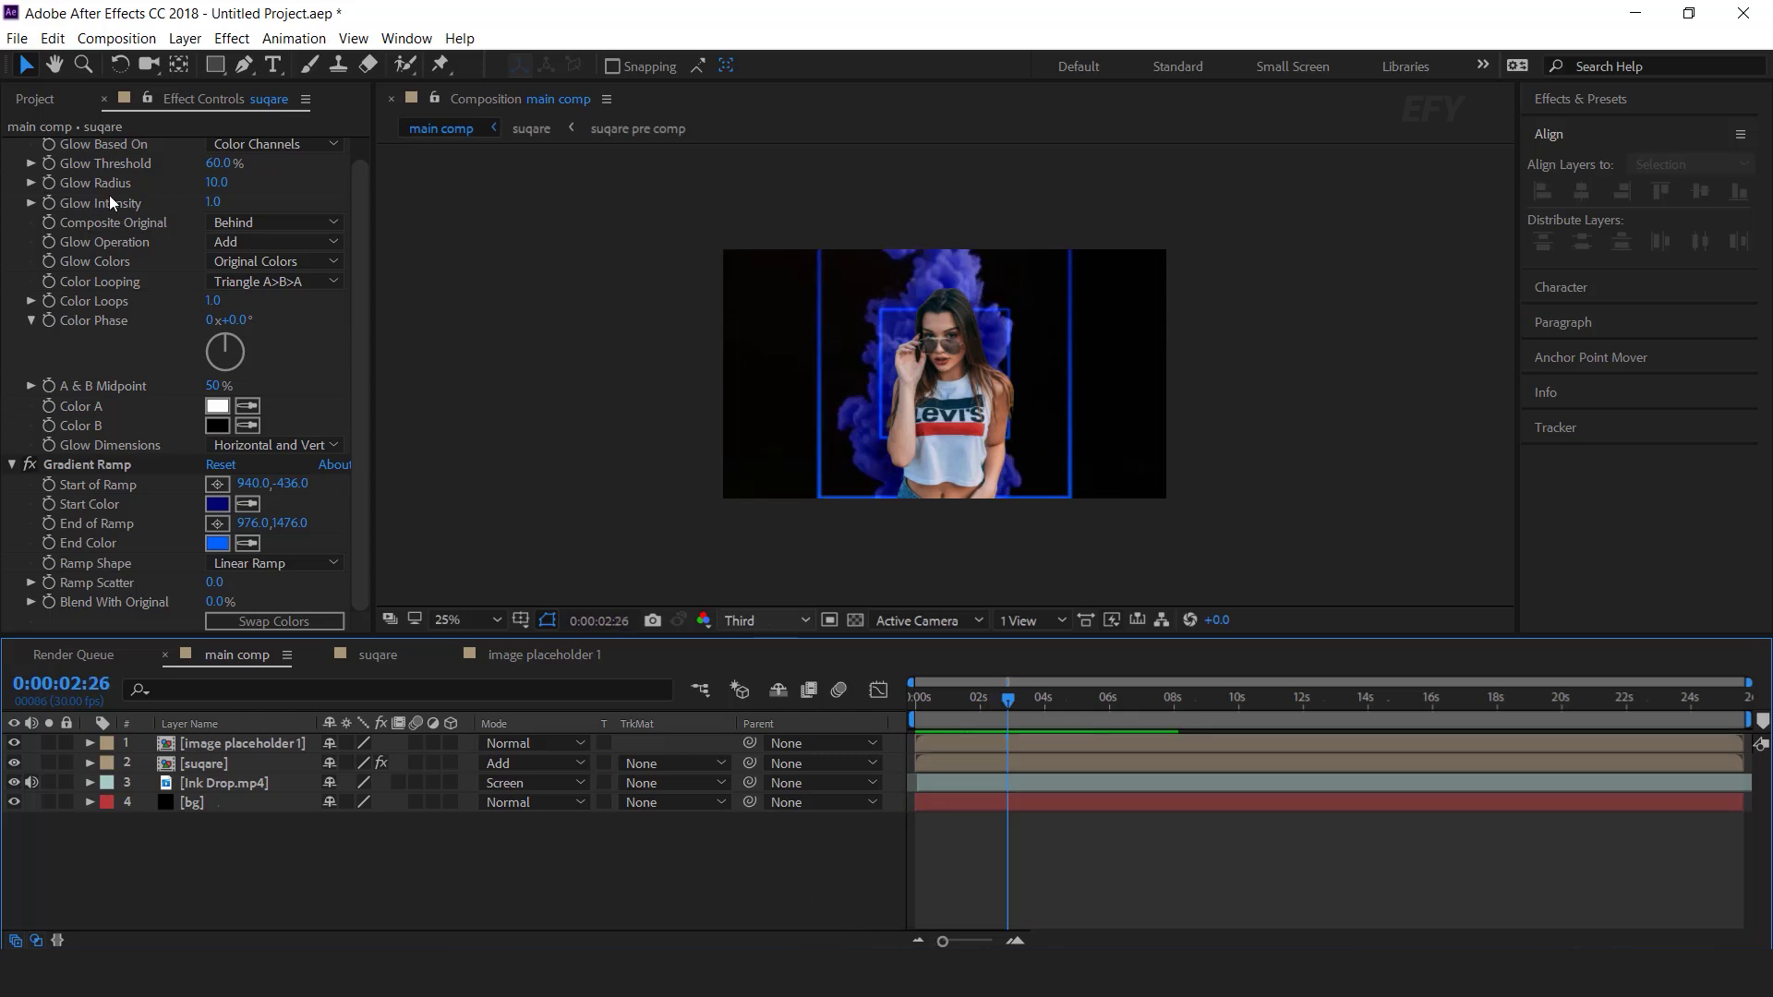
Create a new 1920 x 1080 composition named elements at 30 fps with a duration of 0:00:25:20.
{"action": "left_click", "coordinate": [41, 98]}
{"action": "left_click", "coordinate": [129, 513]}
{"action": "left_click", "coordinate": [73, 623]}
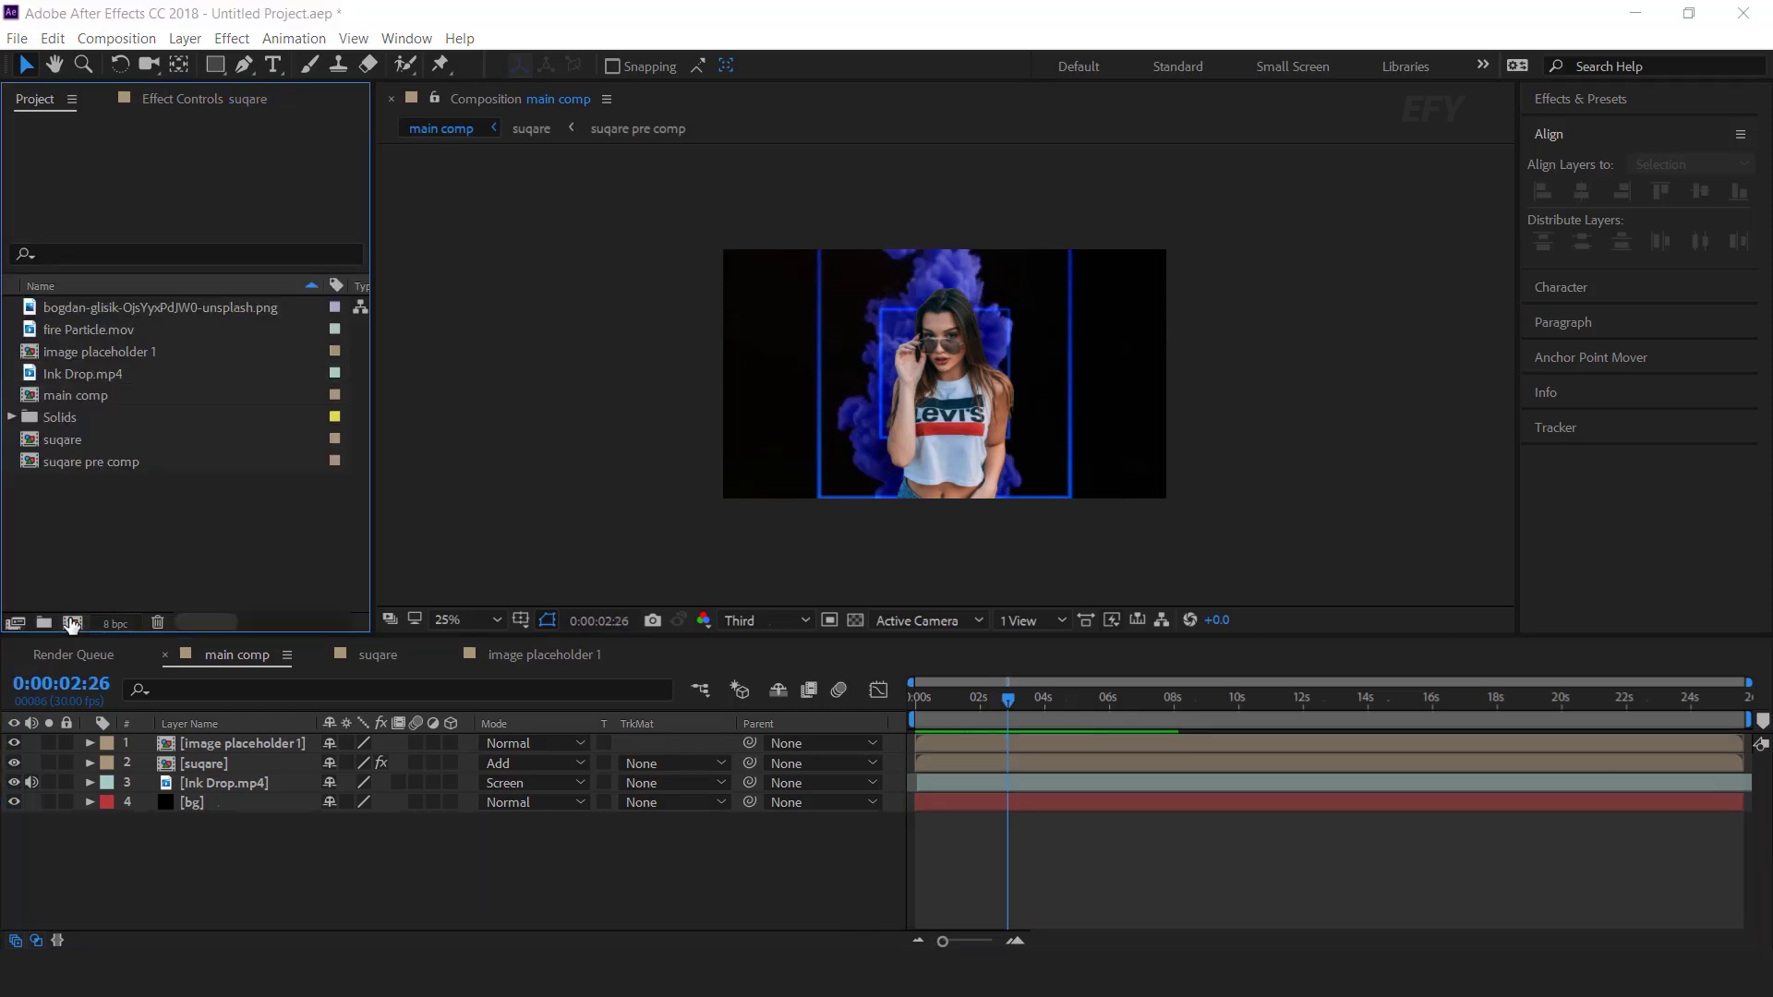
{"action": "type", "text": "e"}
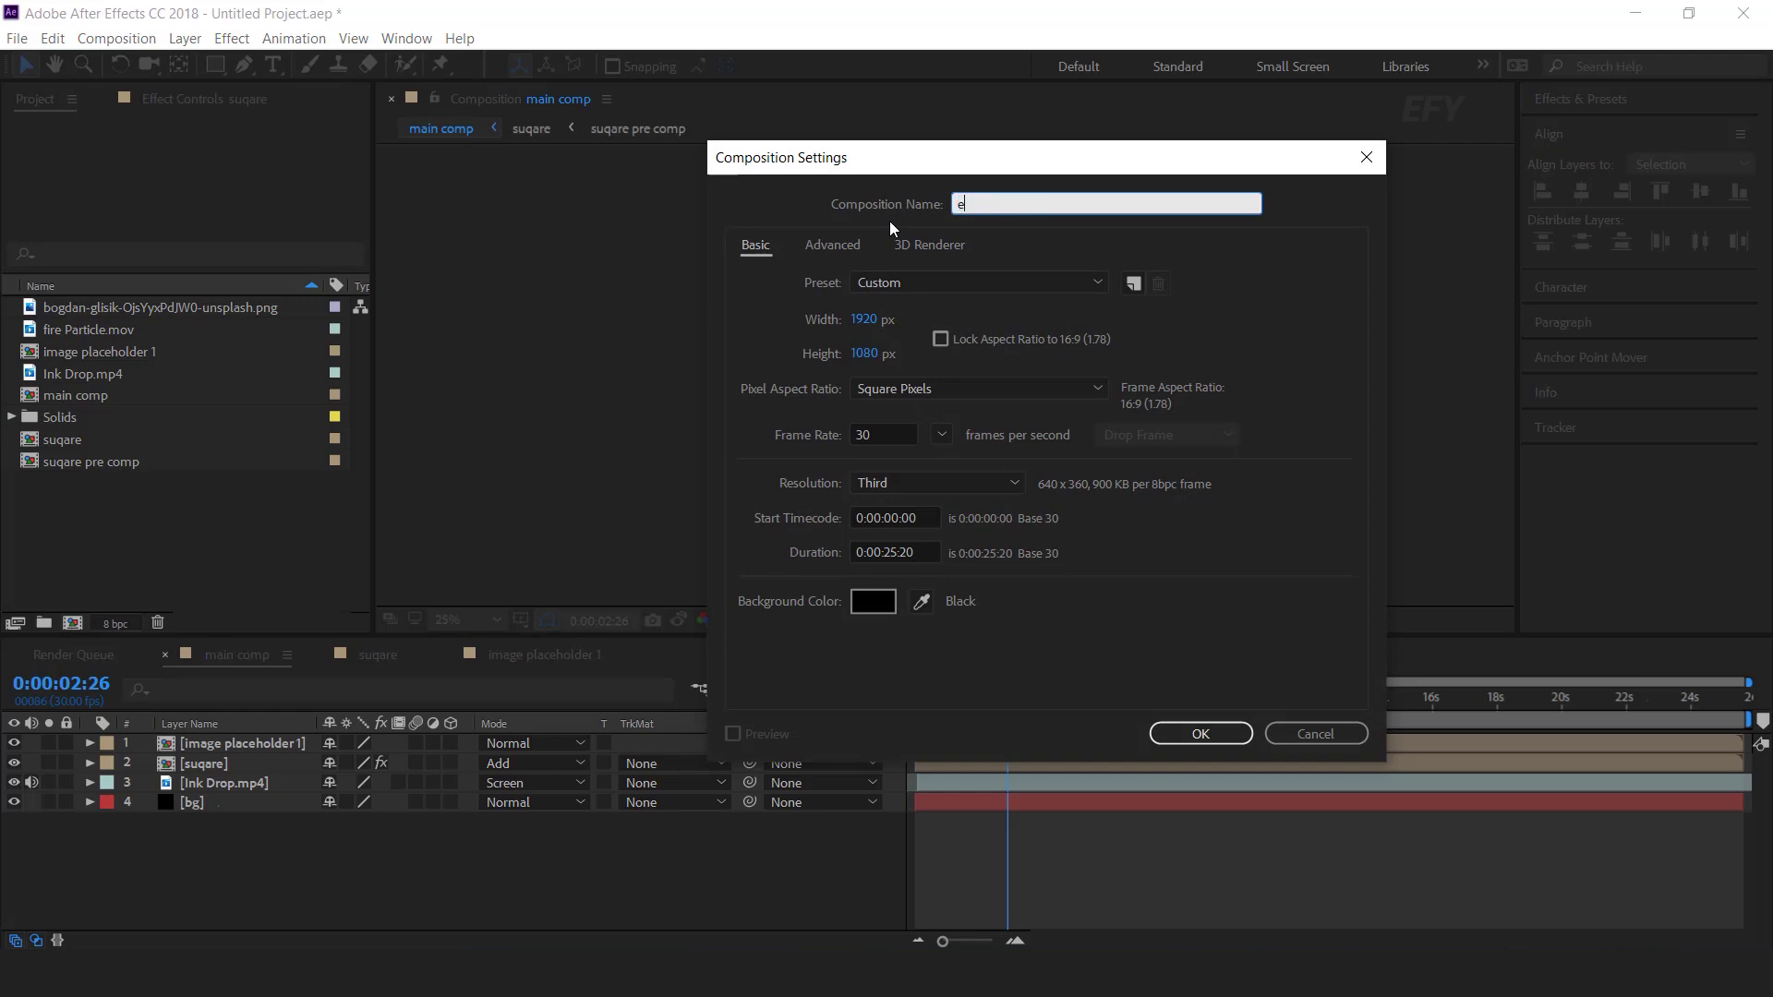
{"action": "type", "text": "lements"}
{"action": "key", "text": "Return"}
Draw a small upright triangle with the Polygon tool, slightly right of the elements composition's centre.
{"action": "key", "text": "q"}
{"action": "key", "text": "q"}
{"action": "key", "text": "q"}
{"action": "left_click_drag", "start_coordinate": [231, 72], "coordinate": [323, 142]}
{"action": "left_click_drag", "start_coordinate": [1031, 334], "coordinate": [1041, 374]}
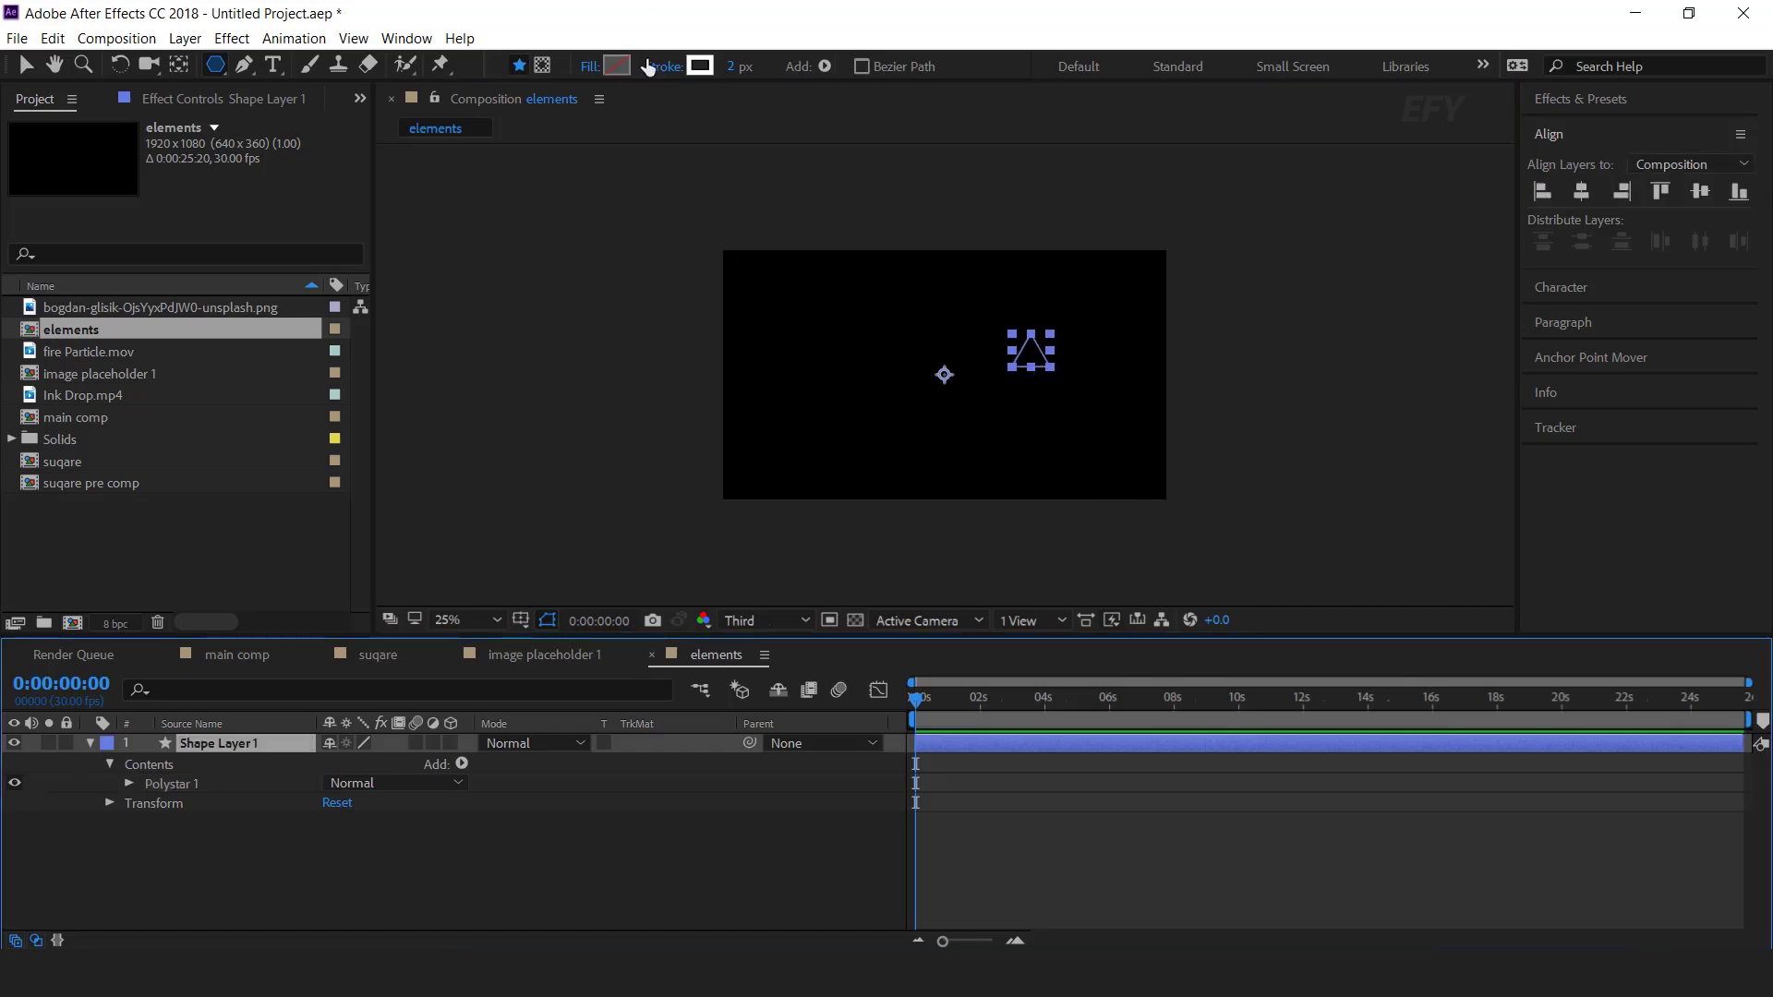
Set the triangle's fill color to white (FFFFFF) and return to the Selection tool with nothing selected.
{"action": "left_click", "coordinate": [613, 70]}
{"action": "type", "text": "FFFFFF"}
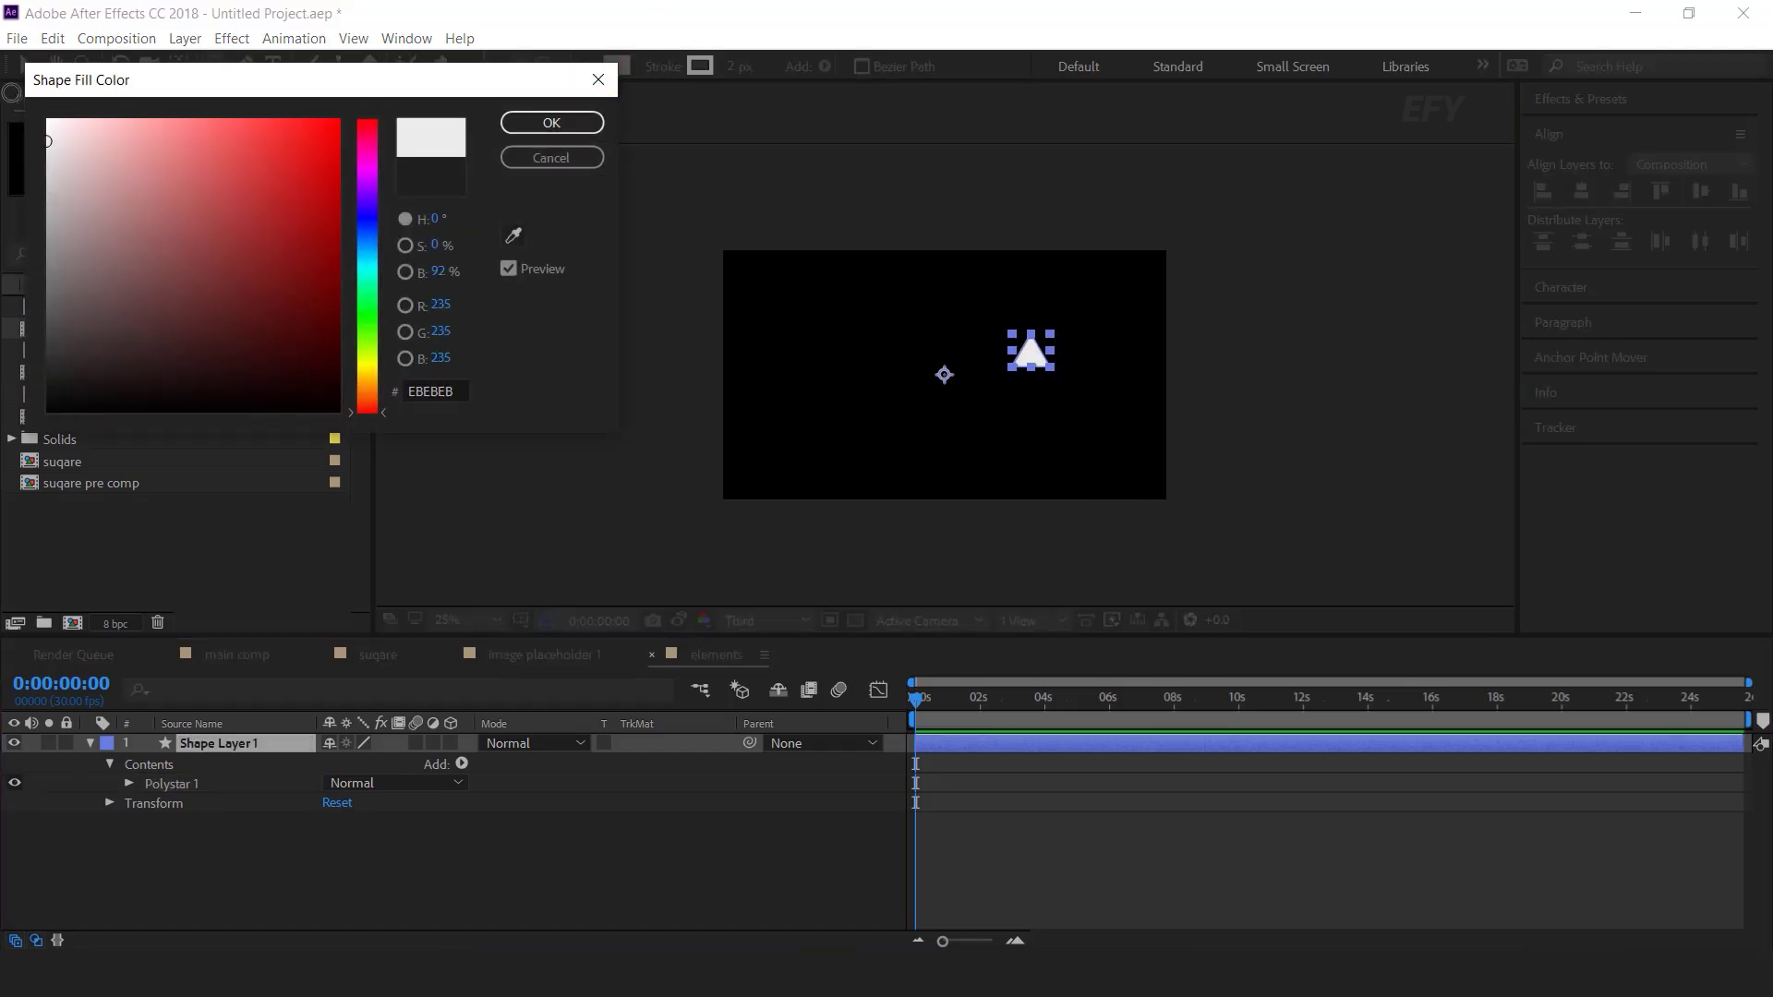
{"action": "left_click", "coordinate": [558, 122]}
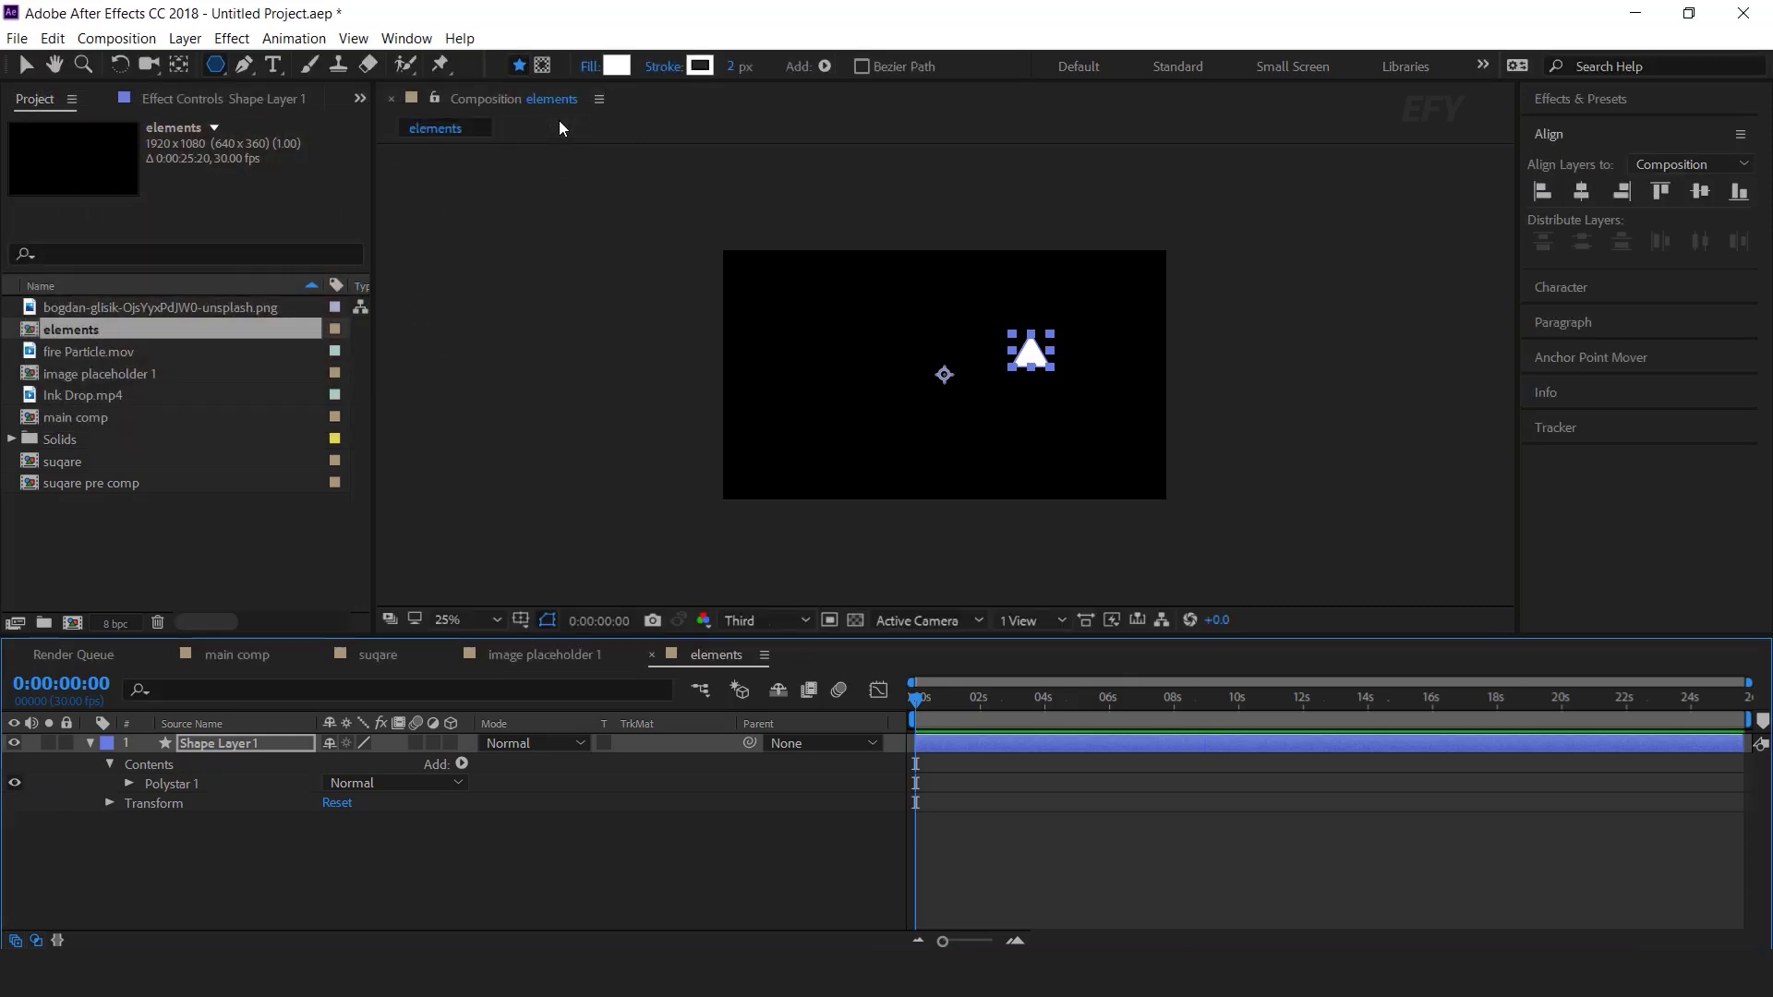
{"action": "left_click", "coordinate": [26, 65]}
{"action": "left_click", "coordinate": [214, 889]}
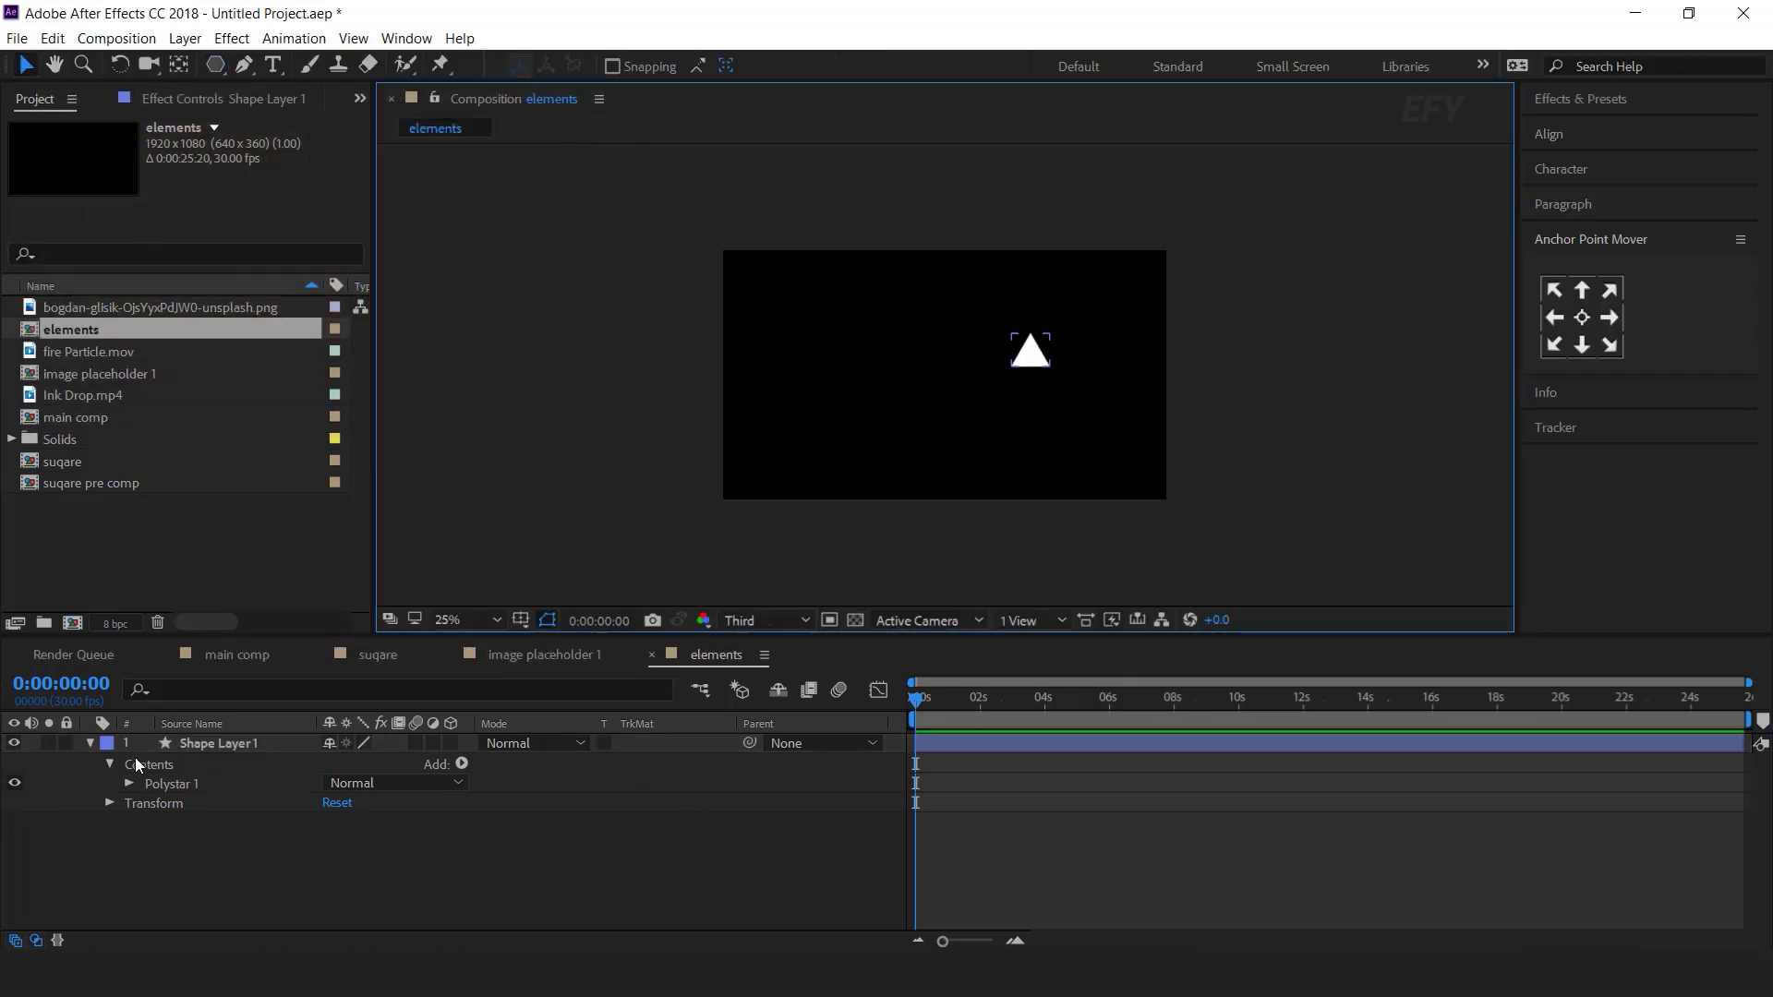
Duplicate the white triangle layer and move the copy to the left half of the frame.
{"action": "left_click", "coordinate": [93, 744]}
{"action": "left_click", "coordinate": [231, 742]}
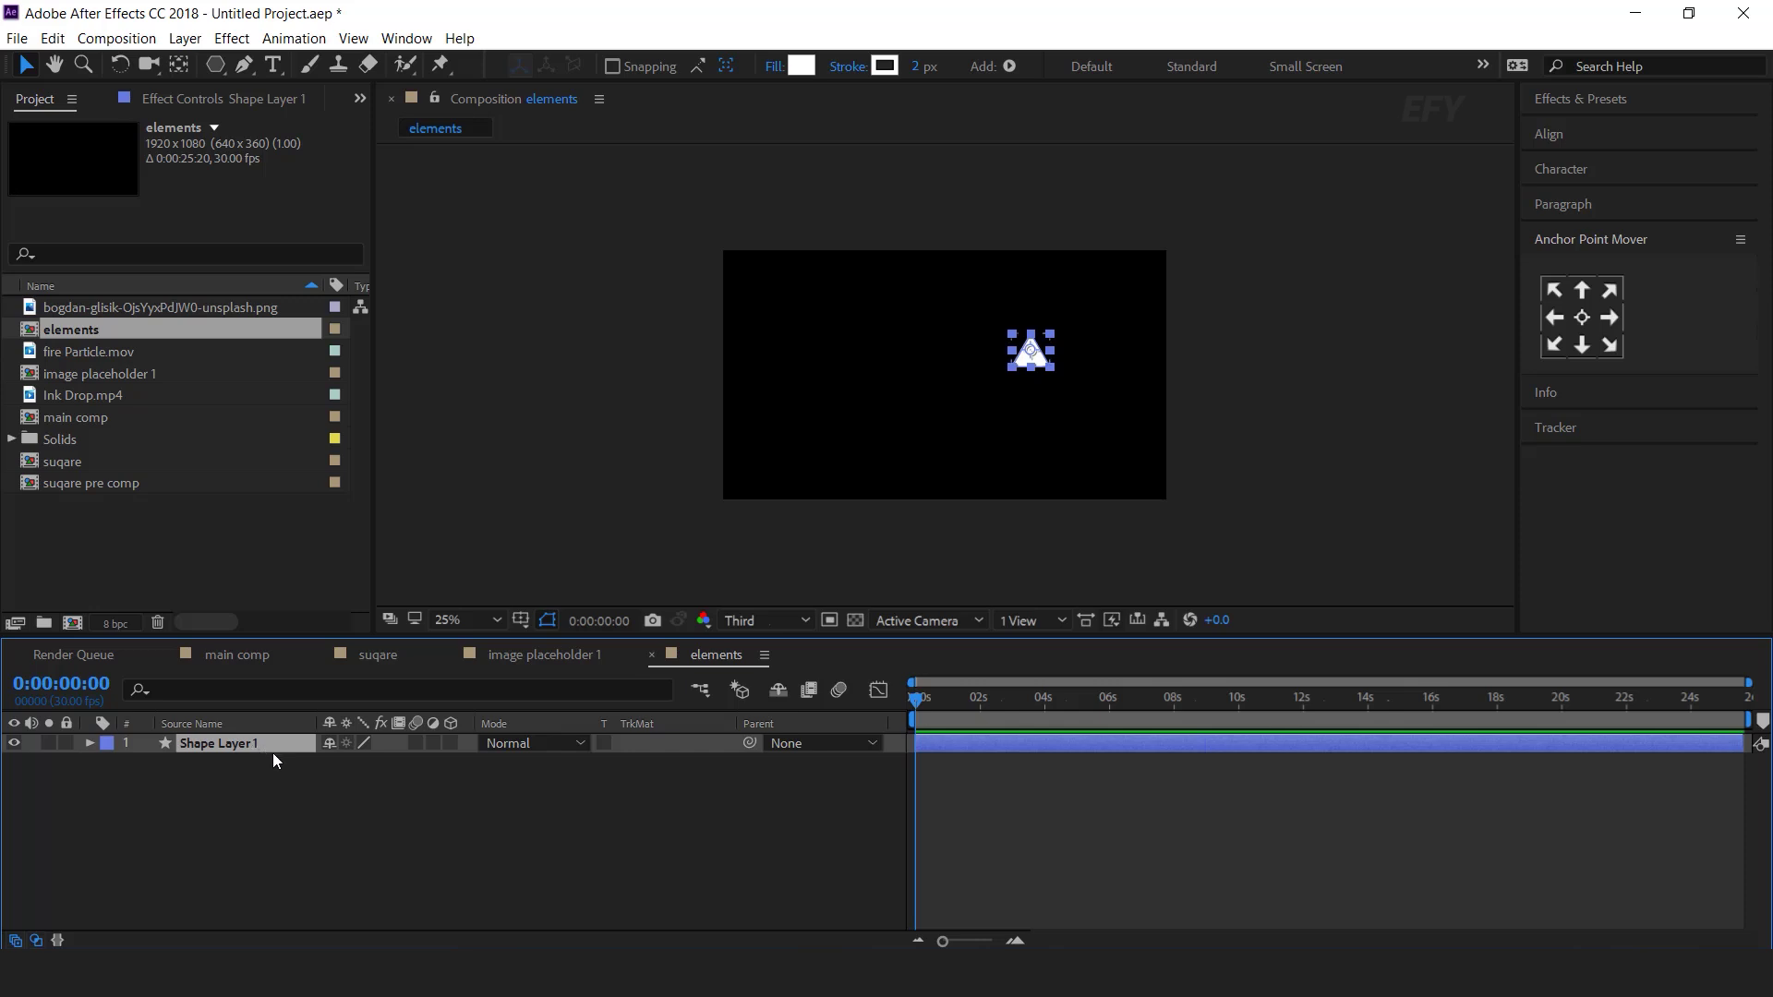
{"action": "key", "text": "ctrl+d"}
{"action": "left_click_drag", "start_coordinate": [1029, 351], "coordinate": [851, 367]}
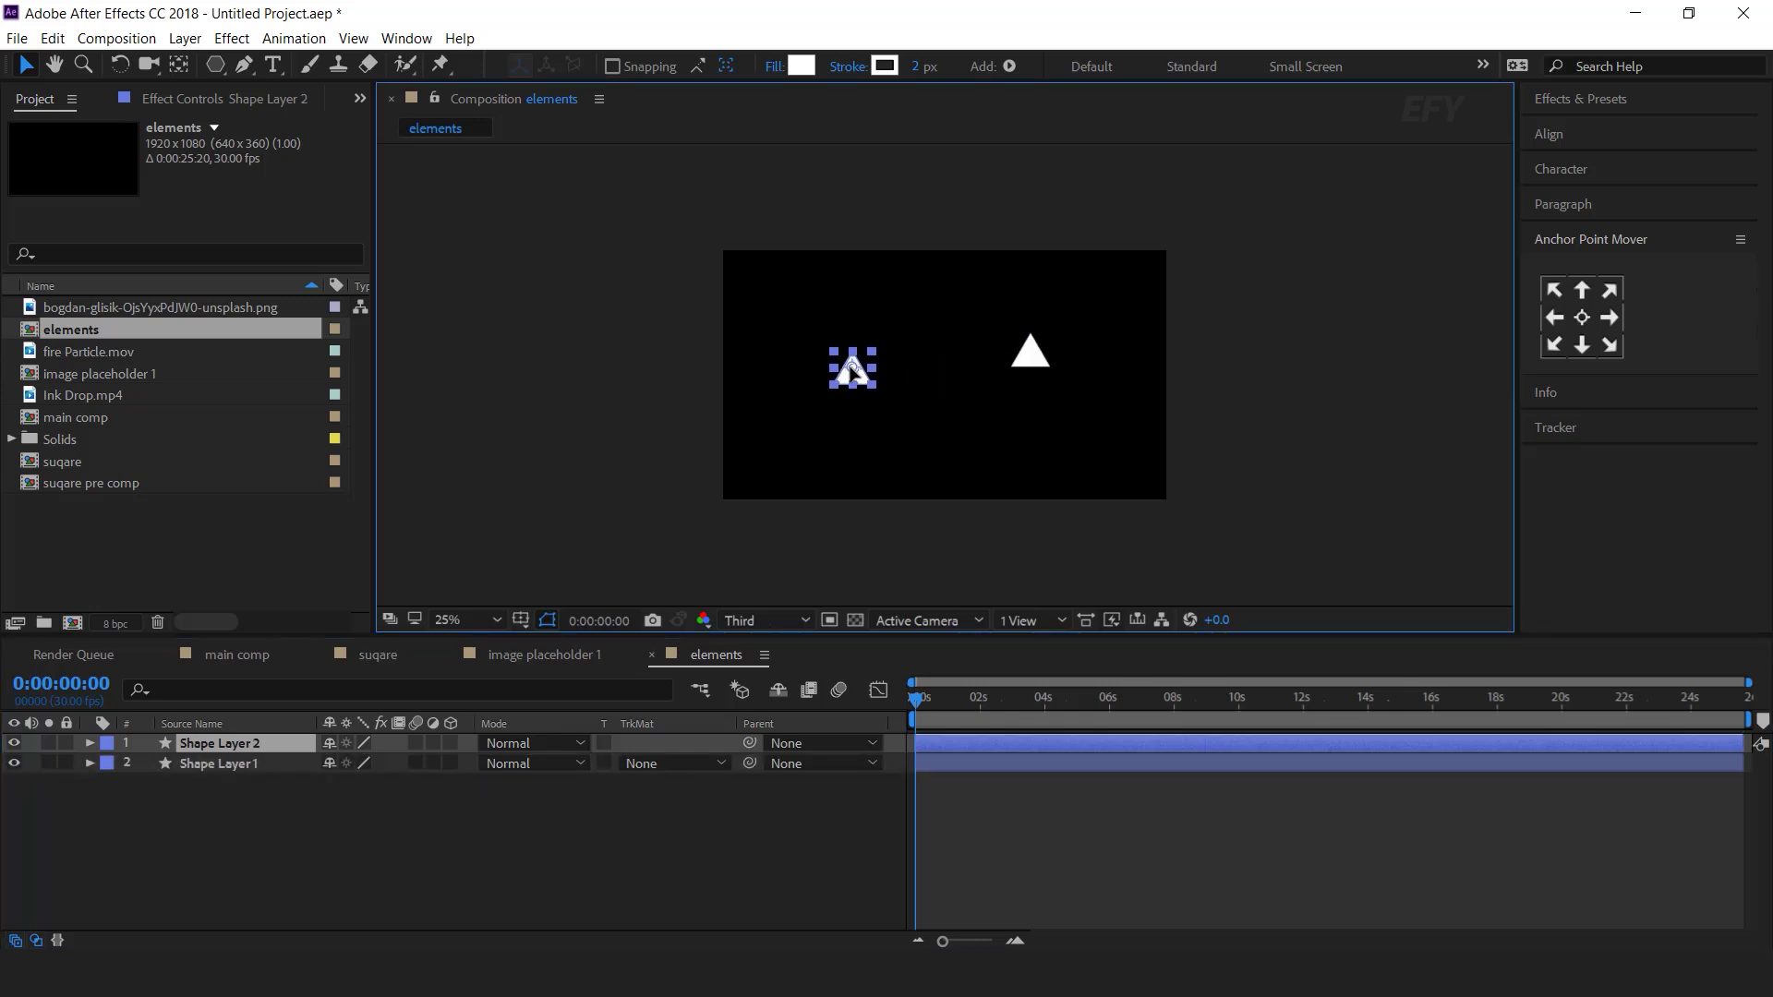
Set the duplicate triangle's fill to none so that only its white stroke is drawn.
{"action": "left_click", "coordinate": [772, 66]}
{"action": "left_click", "coordinate": [278, 157]}
{"action": "left_click", "coordinate": [374, 292]}
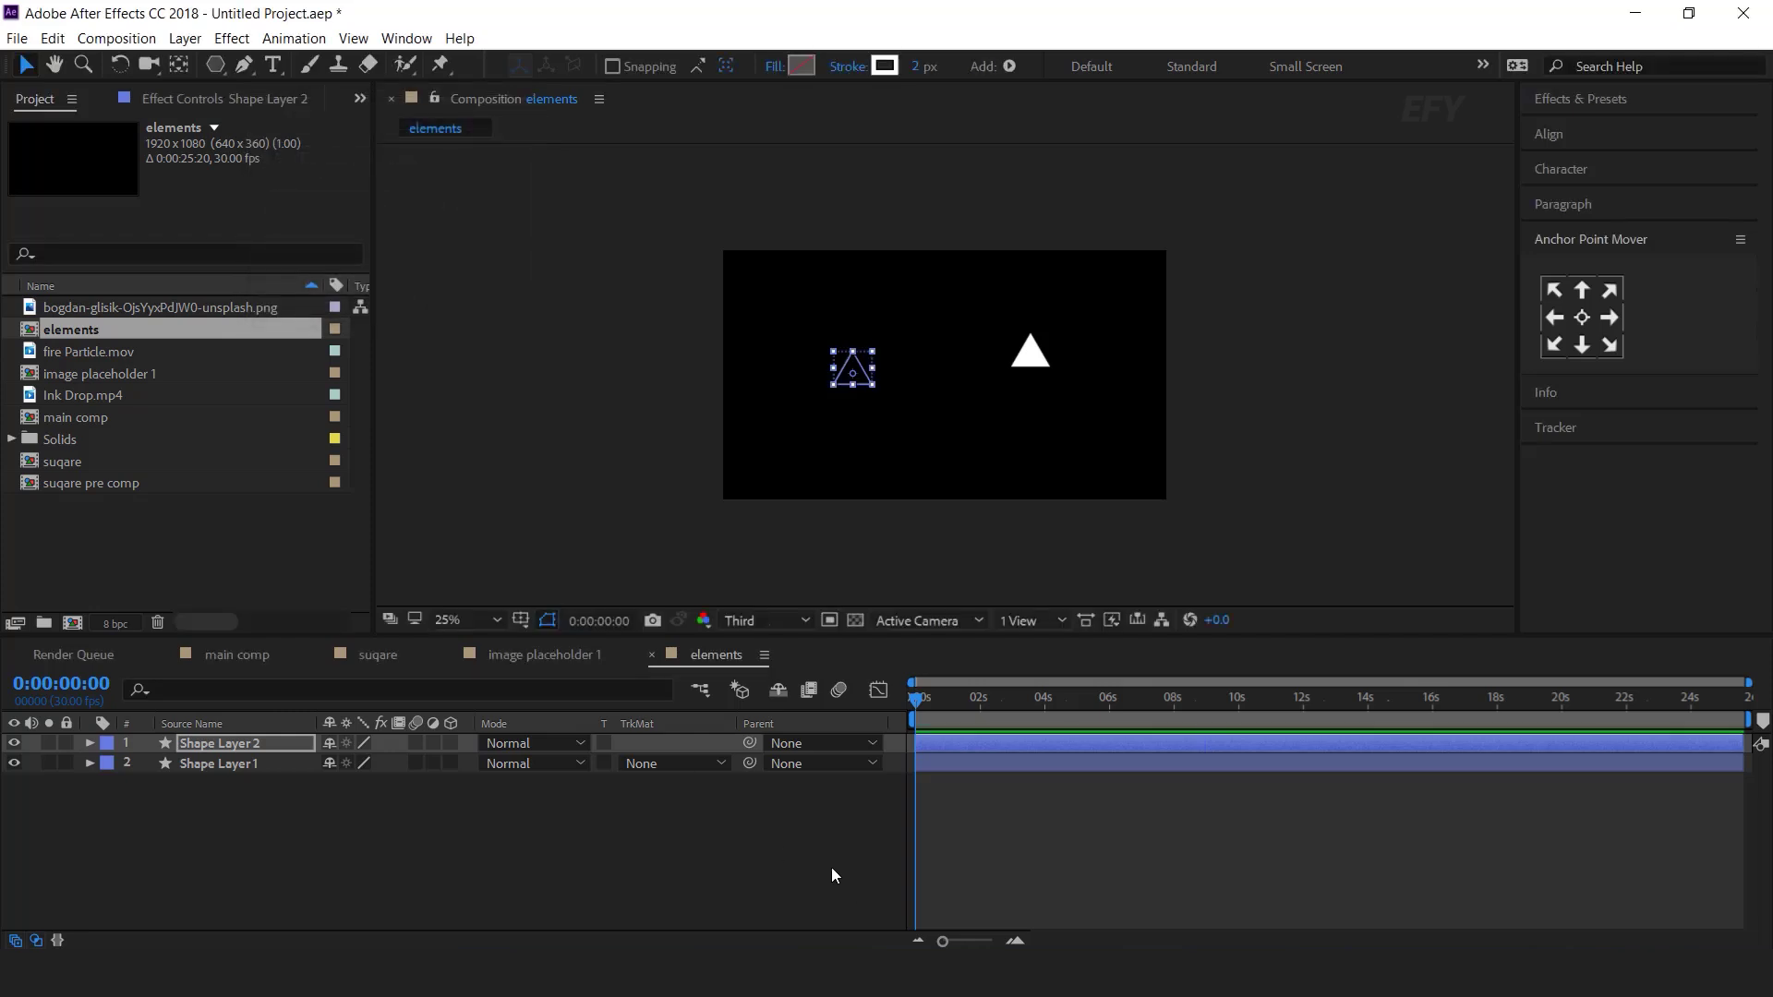
{"action": "left_click", "coordinate": [832, 867]}
Move the outlined triangle up toward the frame's upper left and the white triangle further right.
{"action": "left_click", "coordinate": [853, 369]}
{"action": "left_click_drag", "start_coordinate": [853, 369], "coordinate": [824, 334]}
{"action": "left_click_drag", "start_coordinate": [1035, 356], "coordinate": [1078, 363]}
{"action": "left_click", "coordinate": [294, 809]}
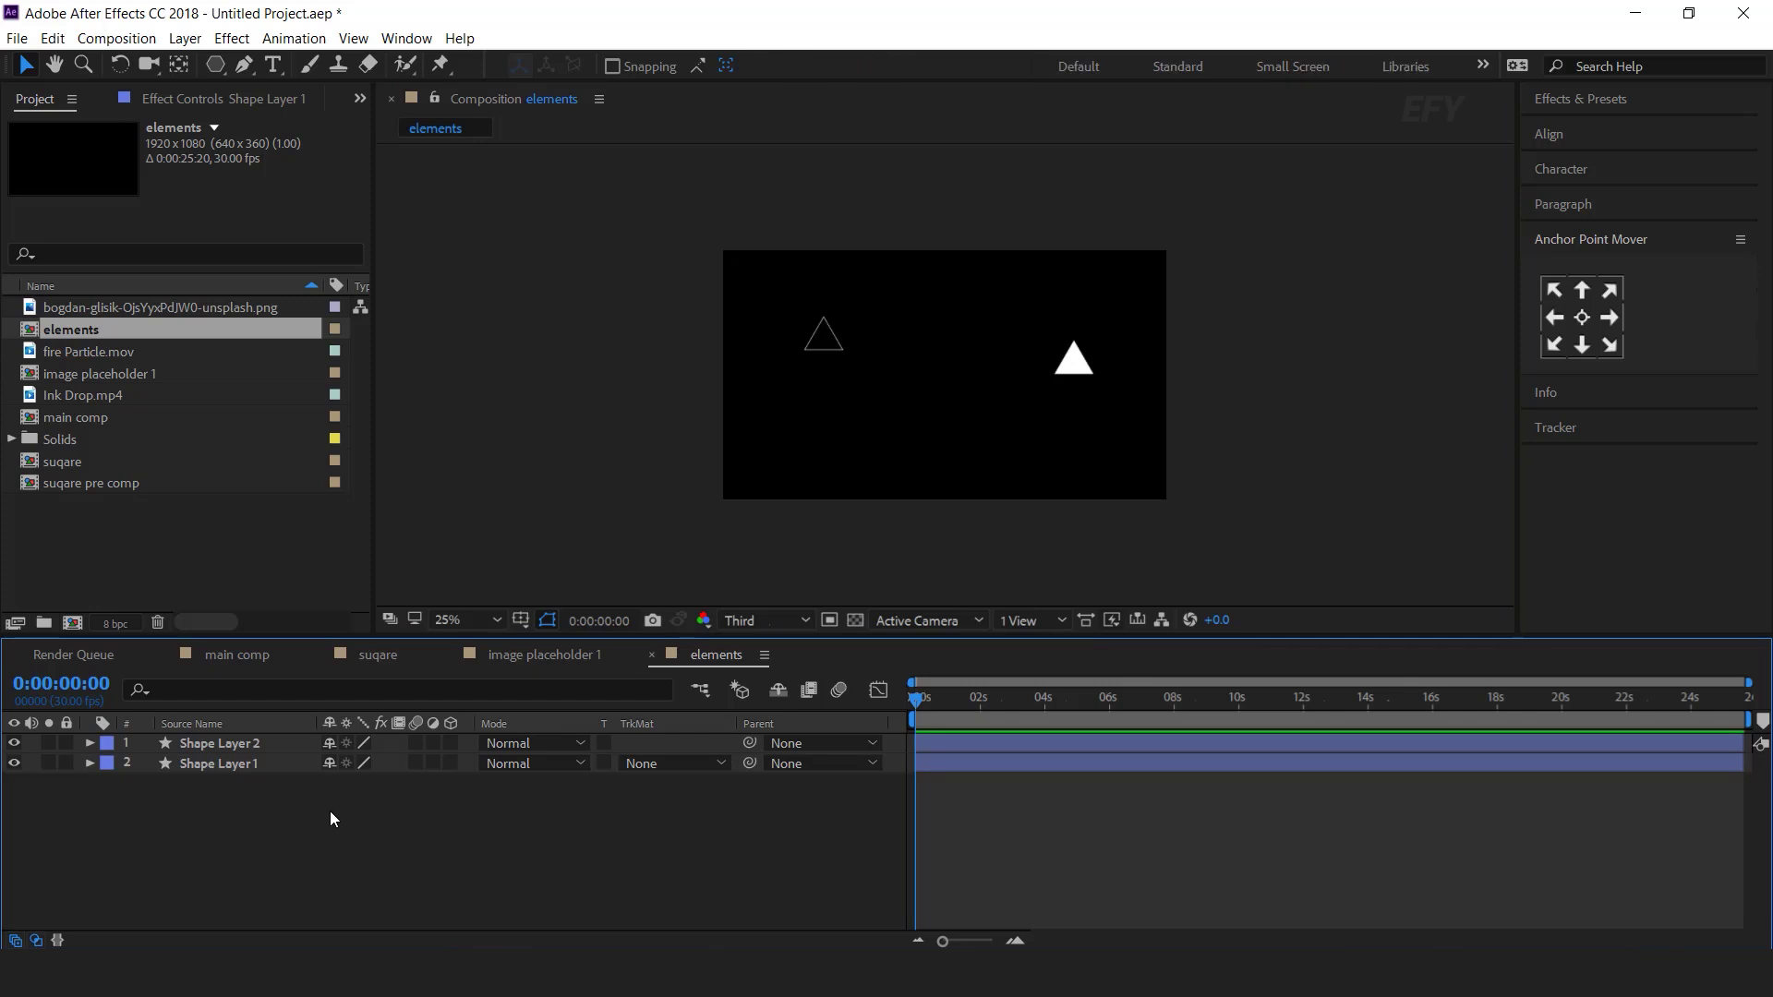
Draw two small outlined circles with the Ellipse tool on separate layers, one lower left and one below the white triangle.
{"action": "left_click_drag", "start_coordinate": [225, 62], "coordinate": [323, 119]}
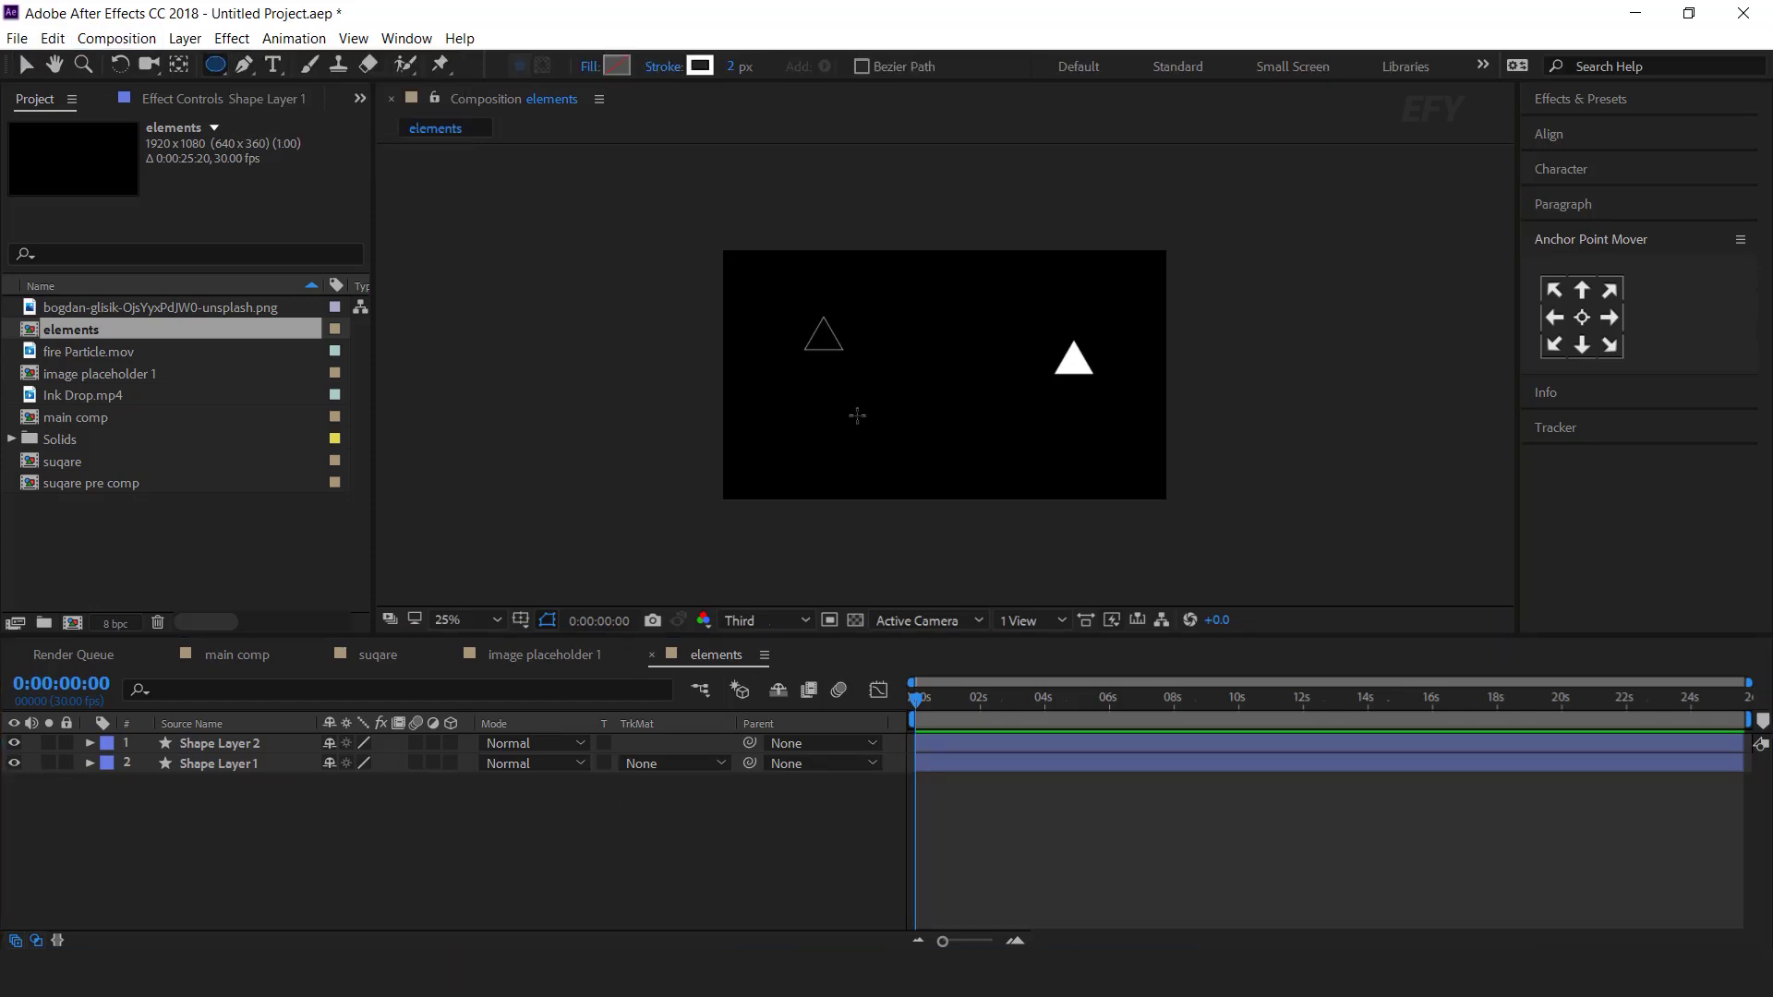
{"action": "left_click_drag", "start_coordinate": [857, 416], "coordinate": [890, 453]}
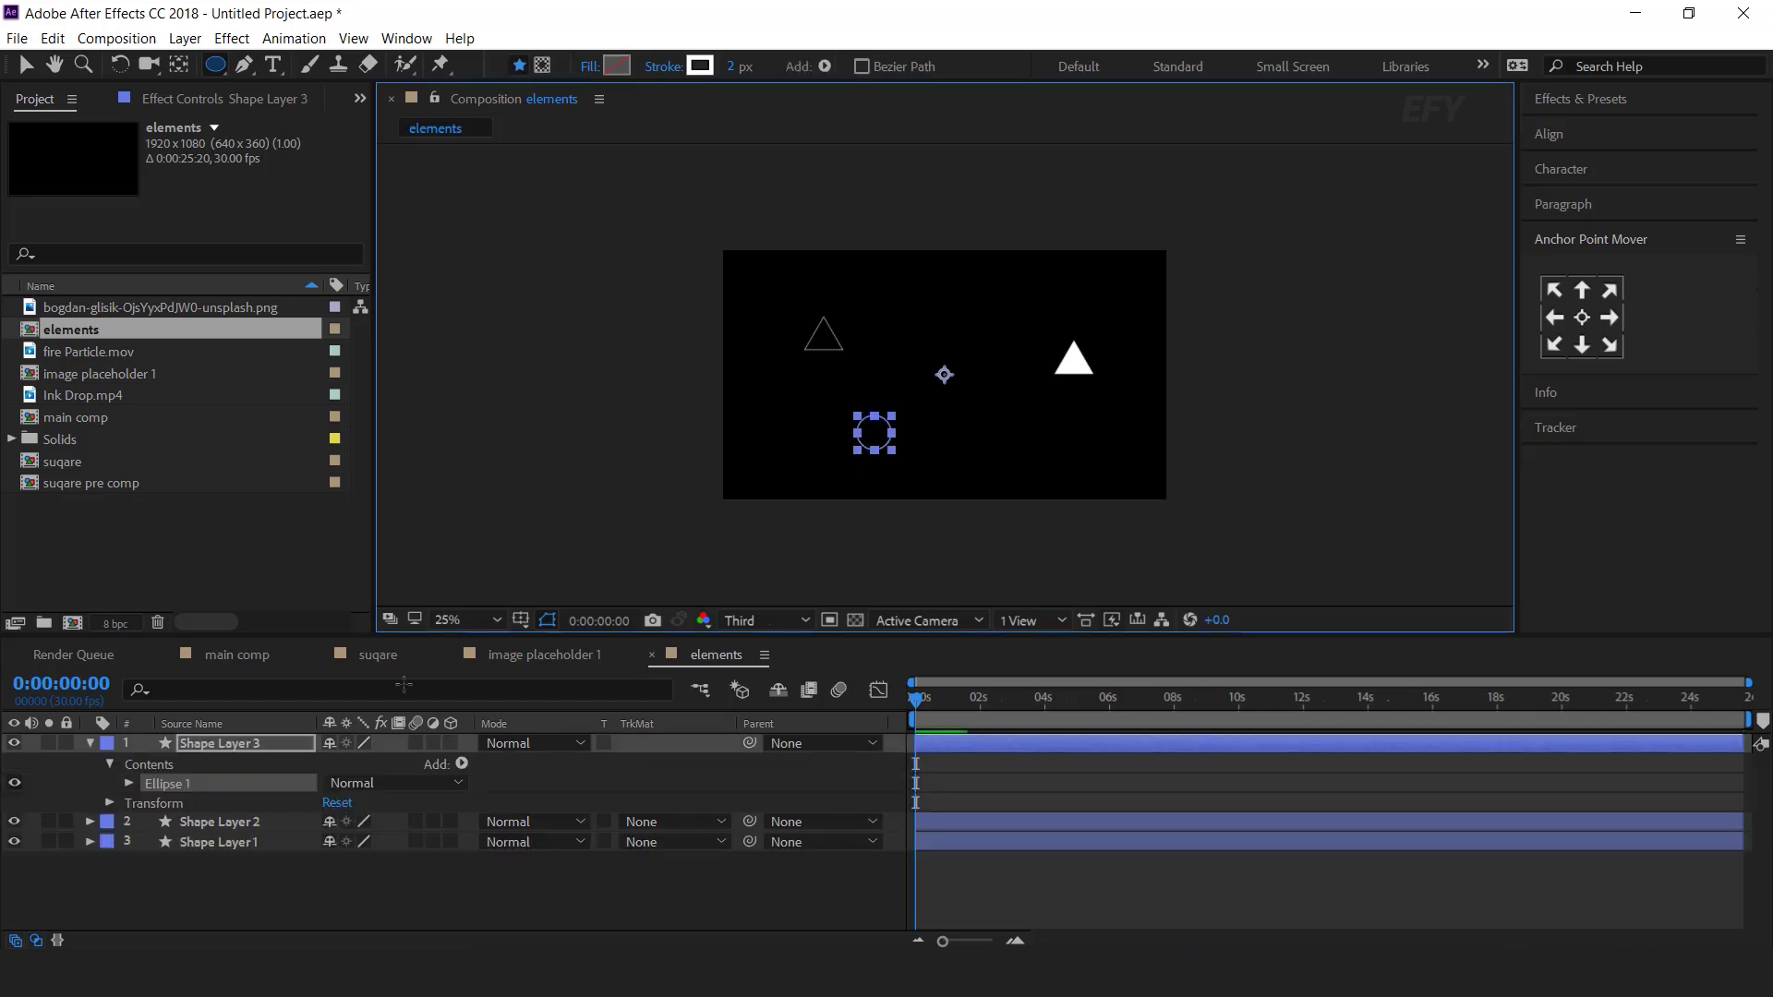
{"action": "left_click", "coordinate": [499, 896]}
{"action": "left_click_drag", "start_coordinate": [1046, 408], "coordinate": [1081, 442]}
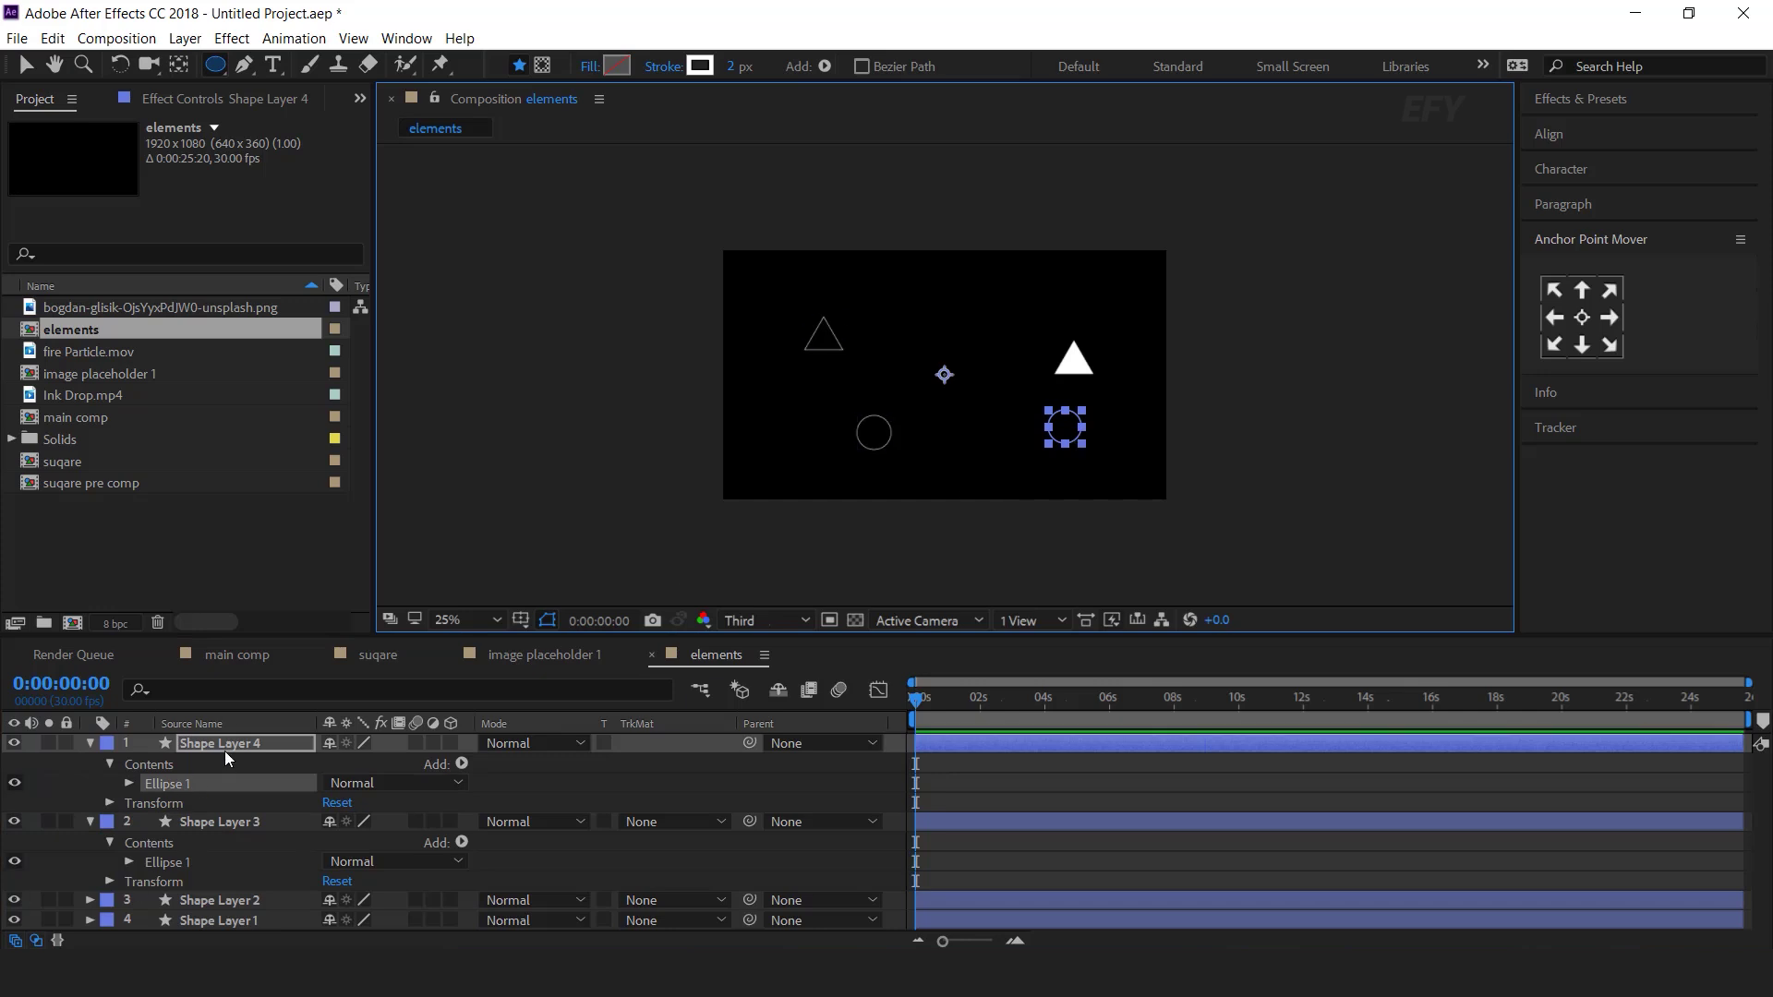
Add dashes to the stroke of the circle below the white triangle, then collapse the circle layers' properties.
{"action": "left_click", "coordinate": [130, 783]}
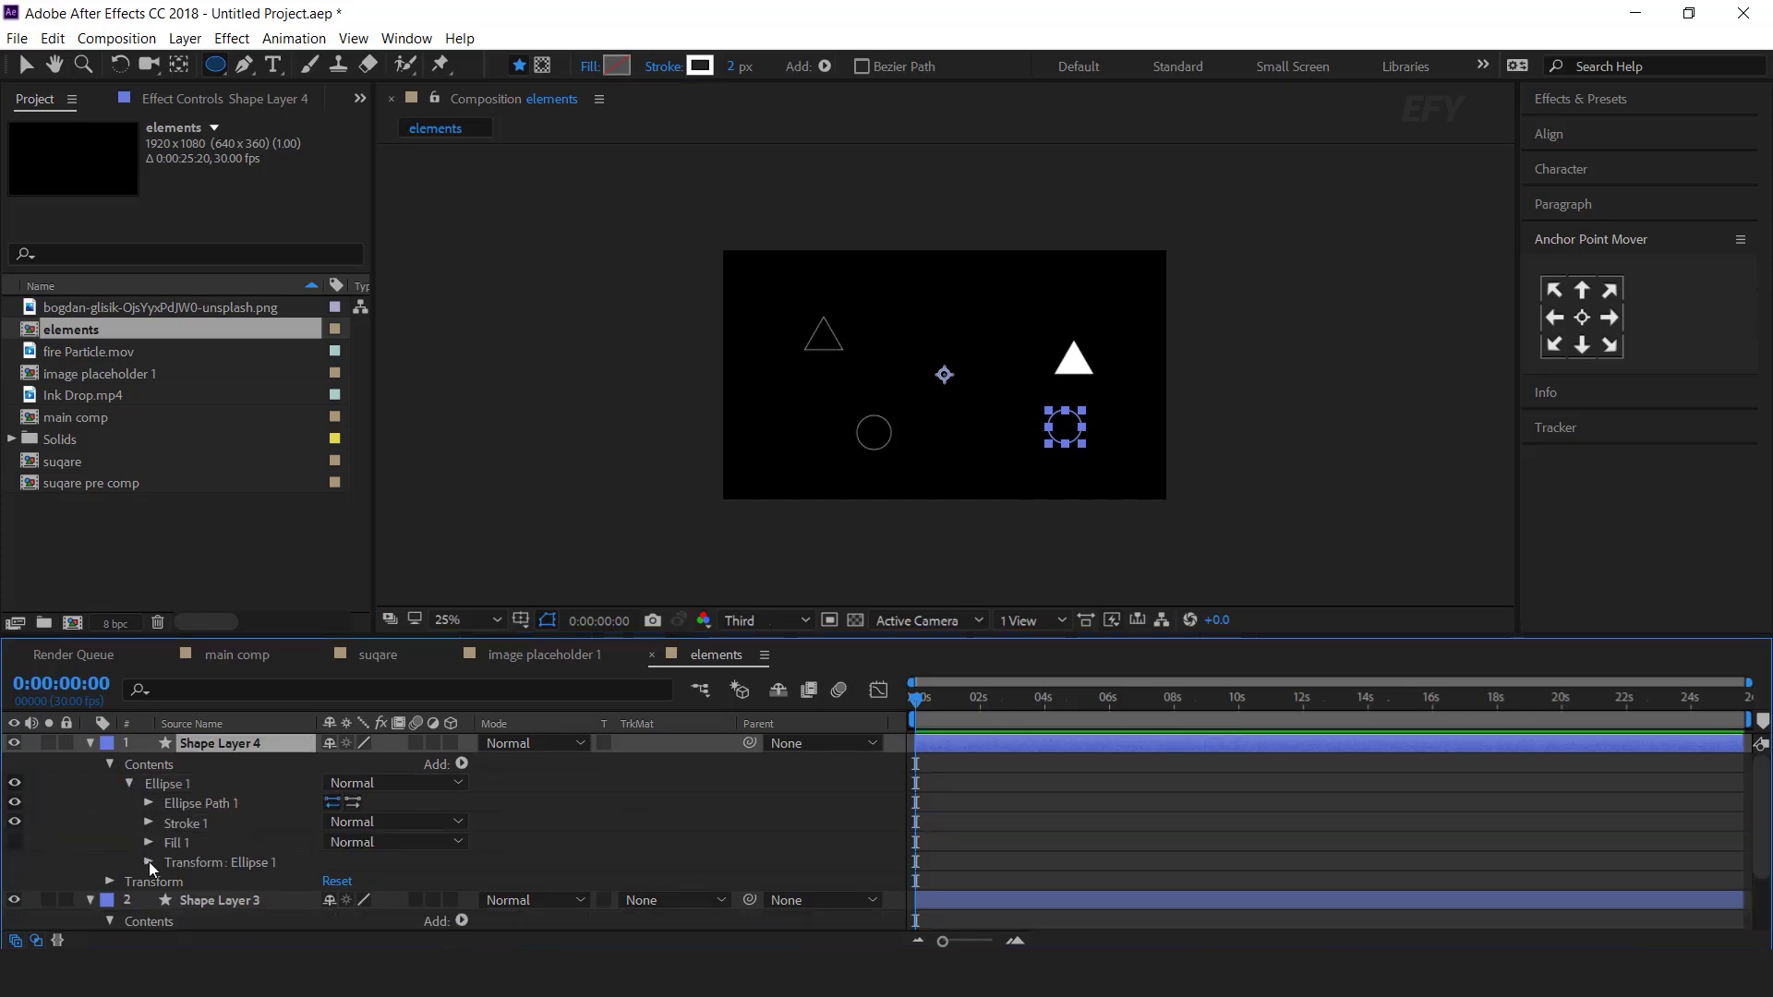
{"action": "left_click", "coordinate": [149, 823]}
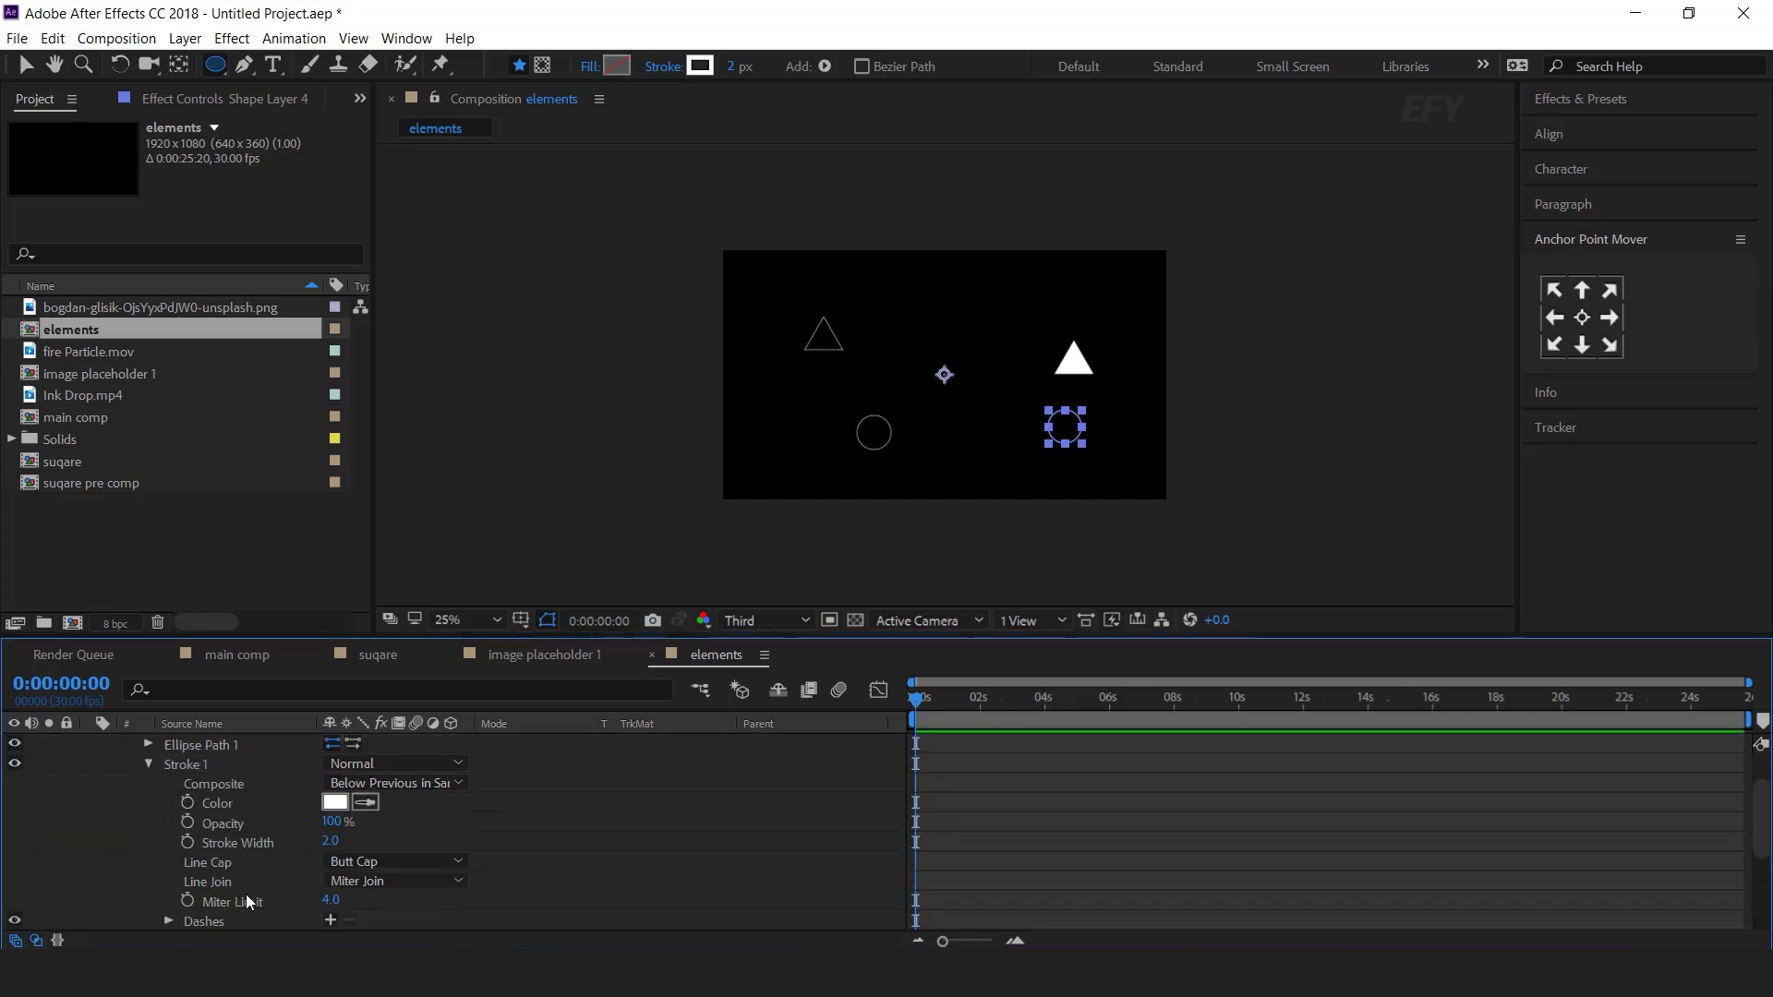
{"action": "scroll", "coordinate": [242, 901], "scroll_direction": "down", "scroll_amount": 1}
{"action": "left_click", "coordinate": [330, 862]}
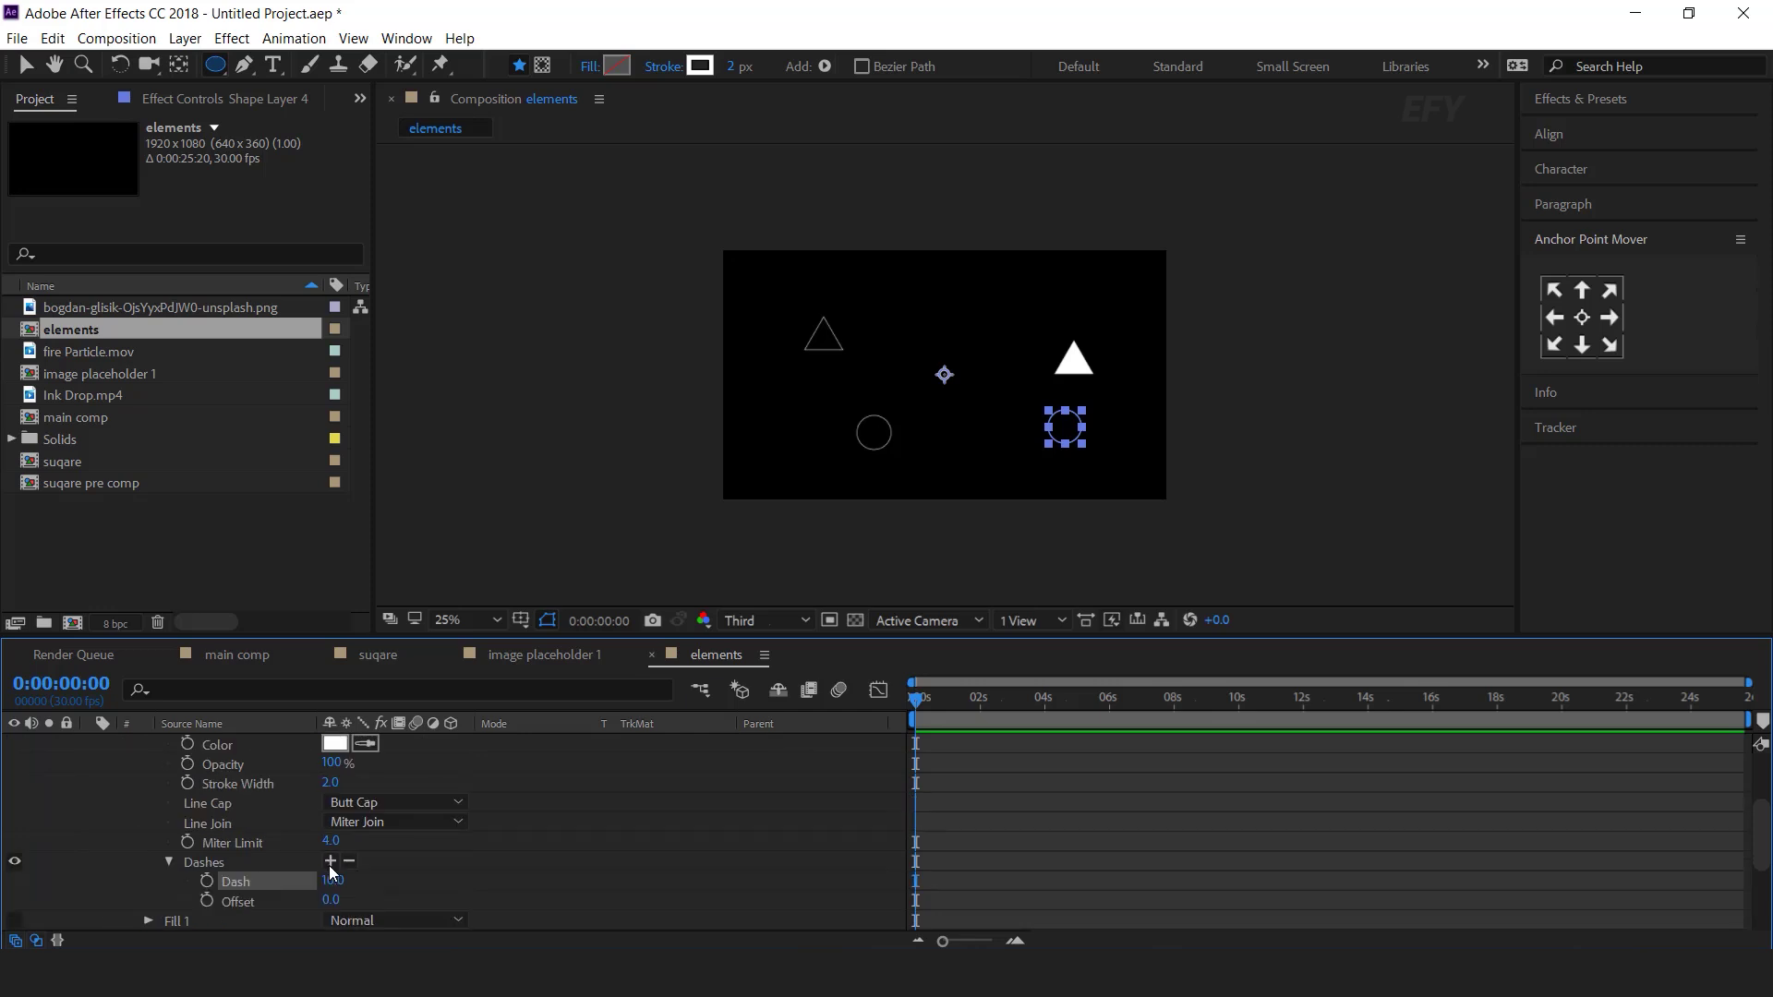
{"action": "scroll", "coordinate": [120, 798], "scroll_direction": "up", "scroll_amount": 2}
{"action": "left_click", "coordinate": [90, 744]}
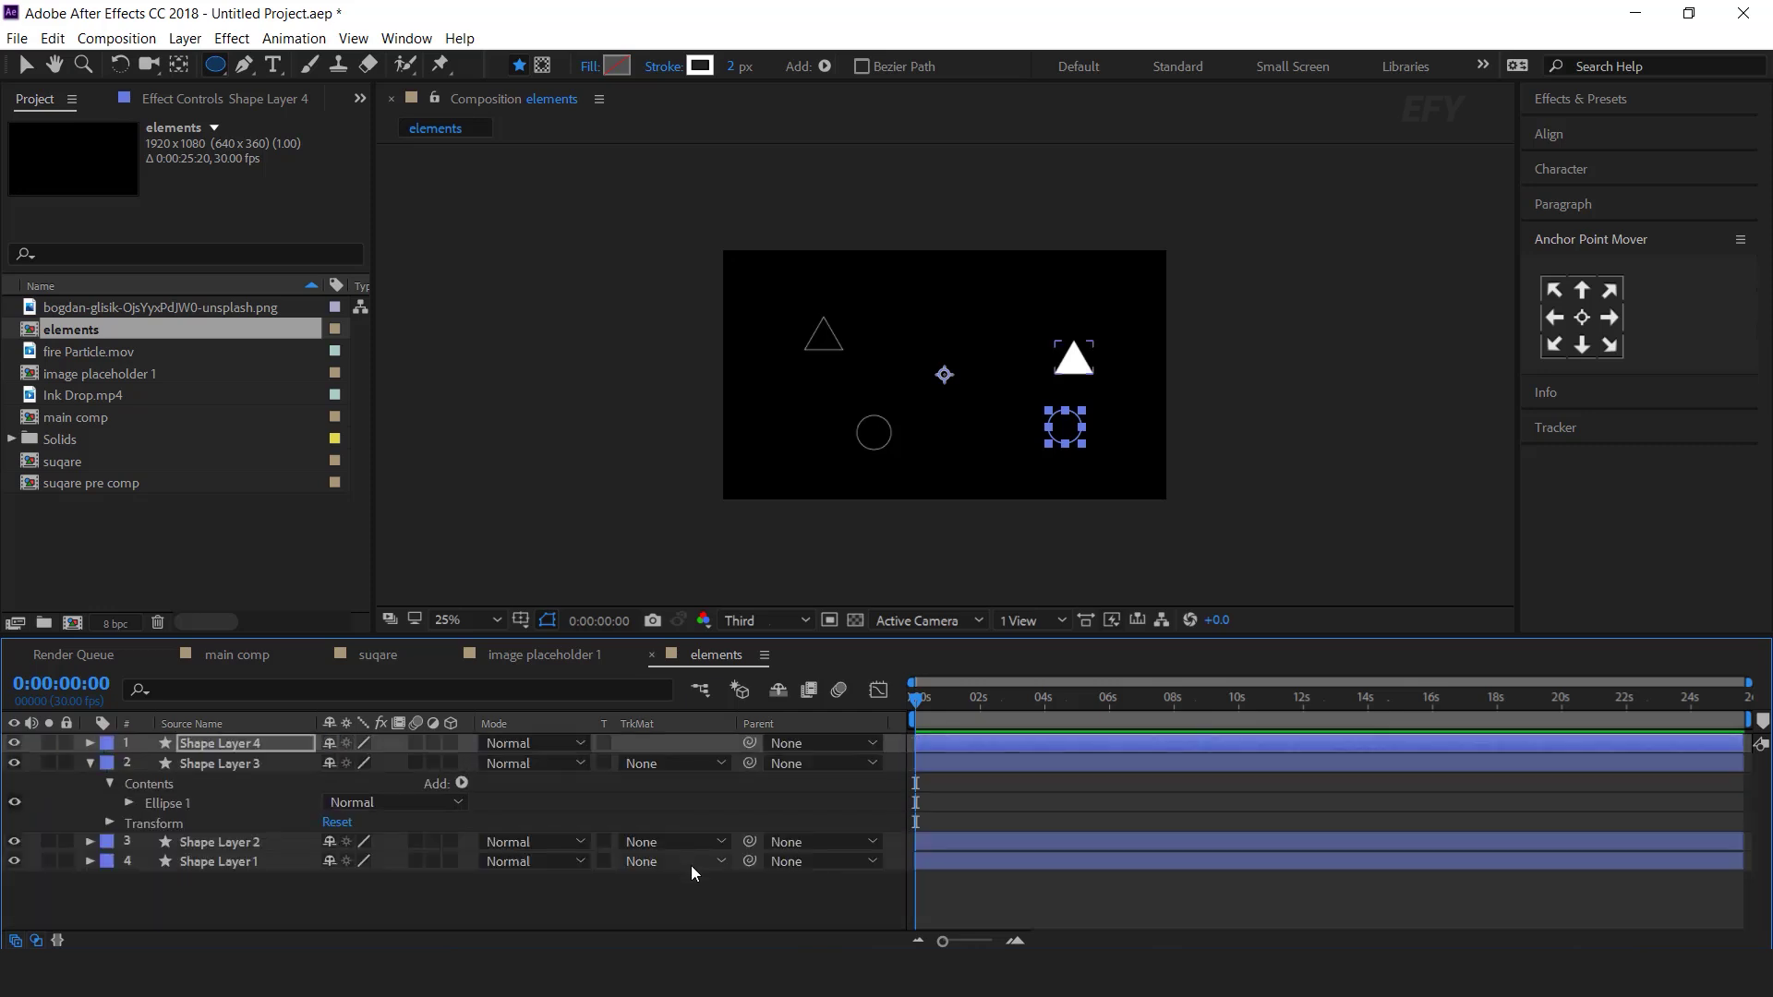
{"action": "left_click", "coordinate": [689, 884]}
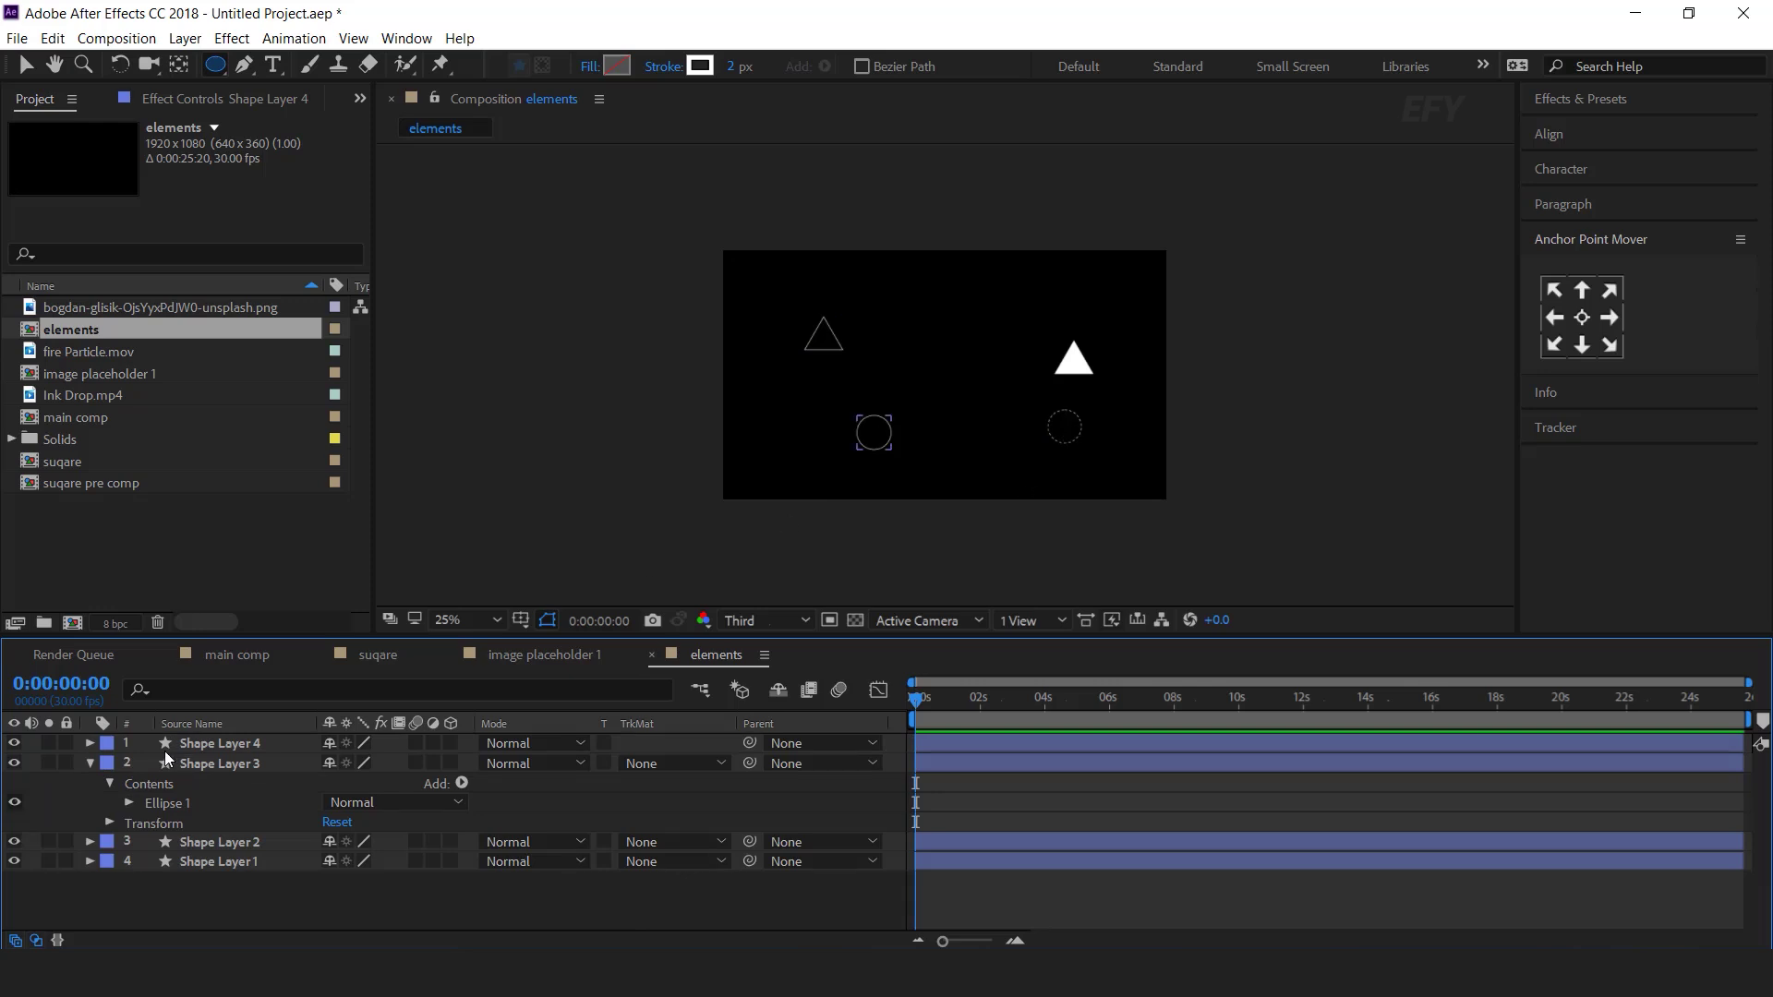
{"action": "left_click", "coordinate": [90, 764]}
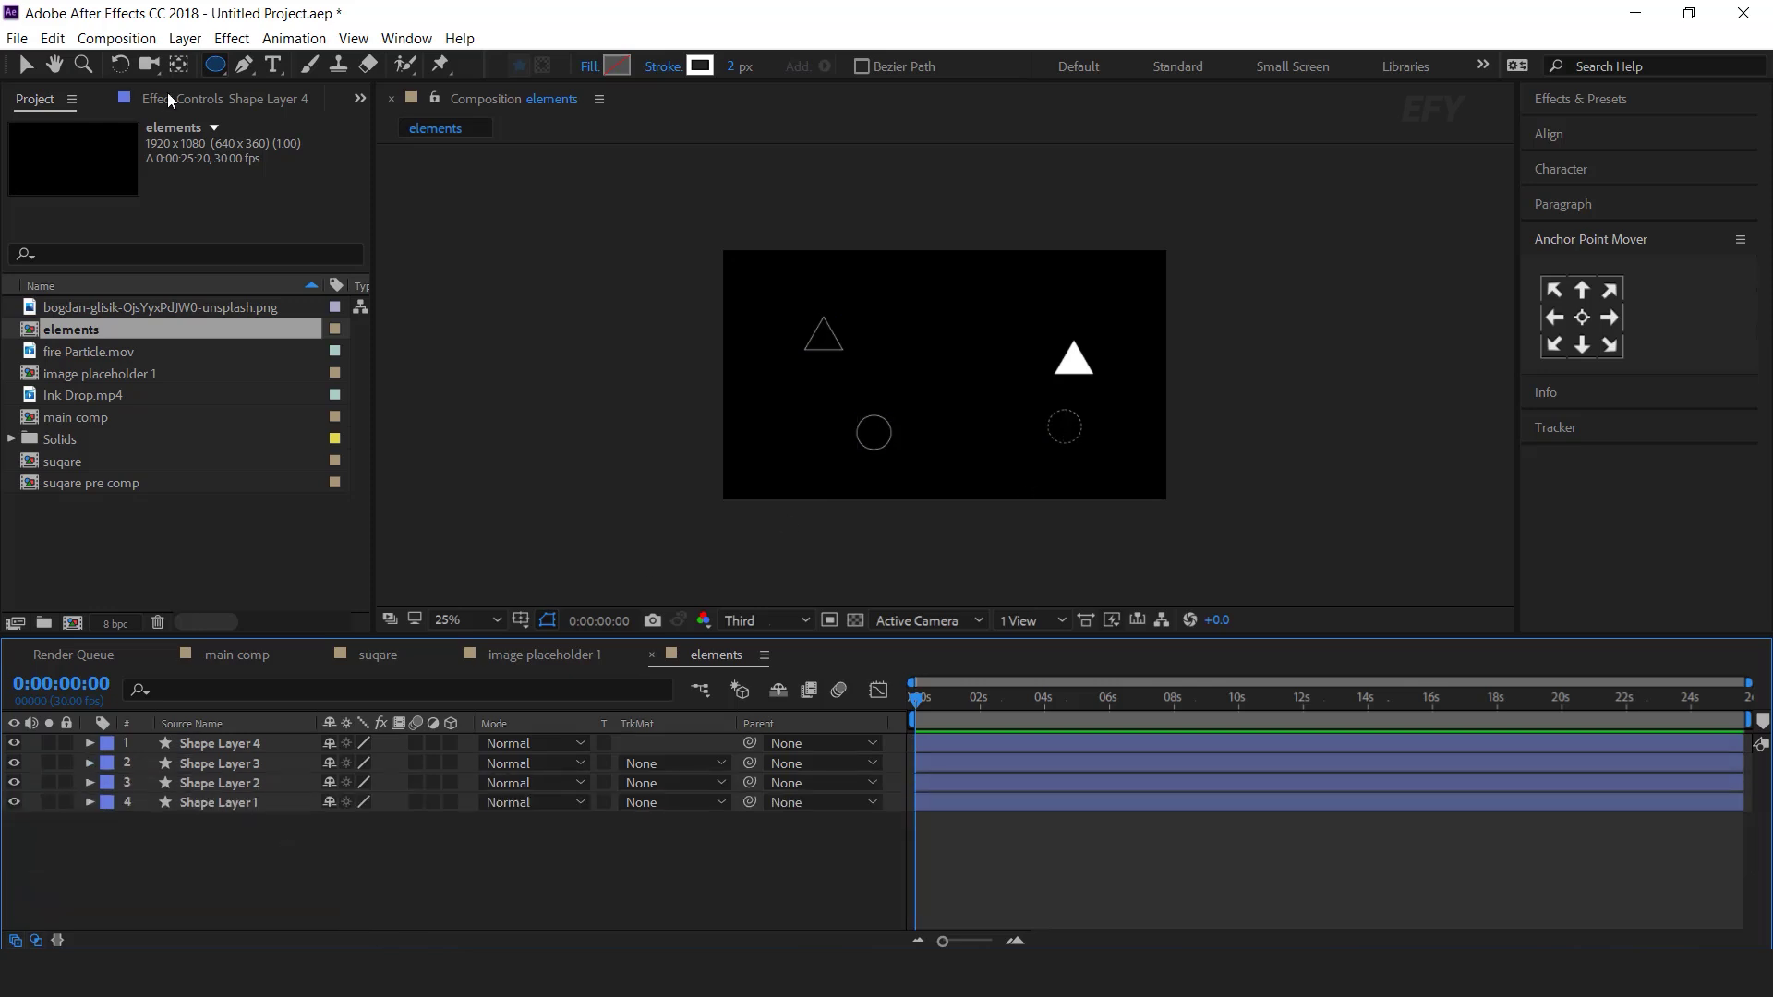
Swap the two shapes on the frame's left side, placing the solid-line circle above the outlined triangle.
{"action": "left_click", "coordinate": [28, 66]}
{"action": "scroll", "coordinate": [1041, 441], "scroll_direction": "up", "scroll_amount": 3}
{"action": "scroll", "coordinate": [1034, 442], "scroll_direction": "down", "scroll_amount": 3}
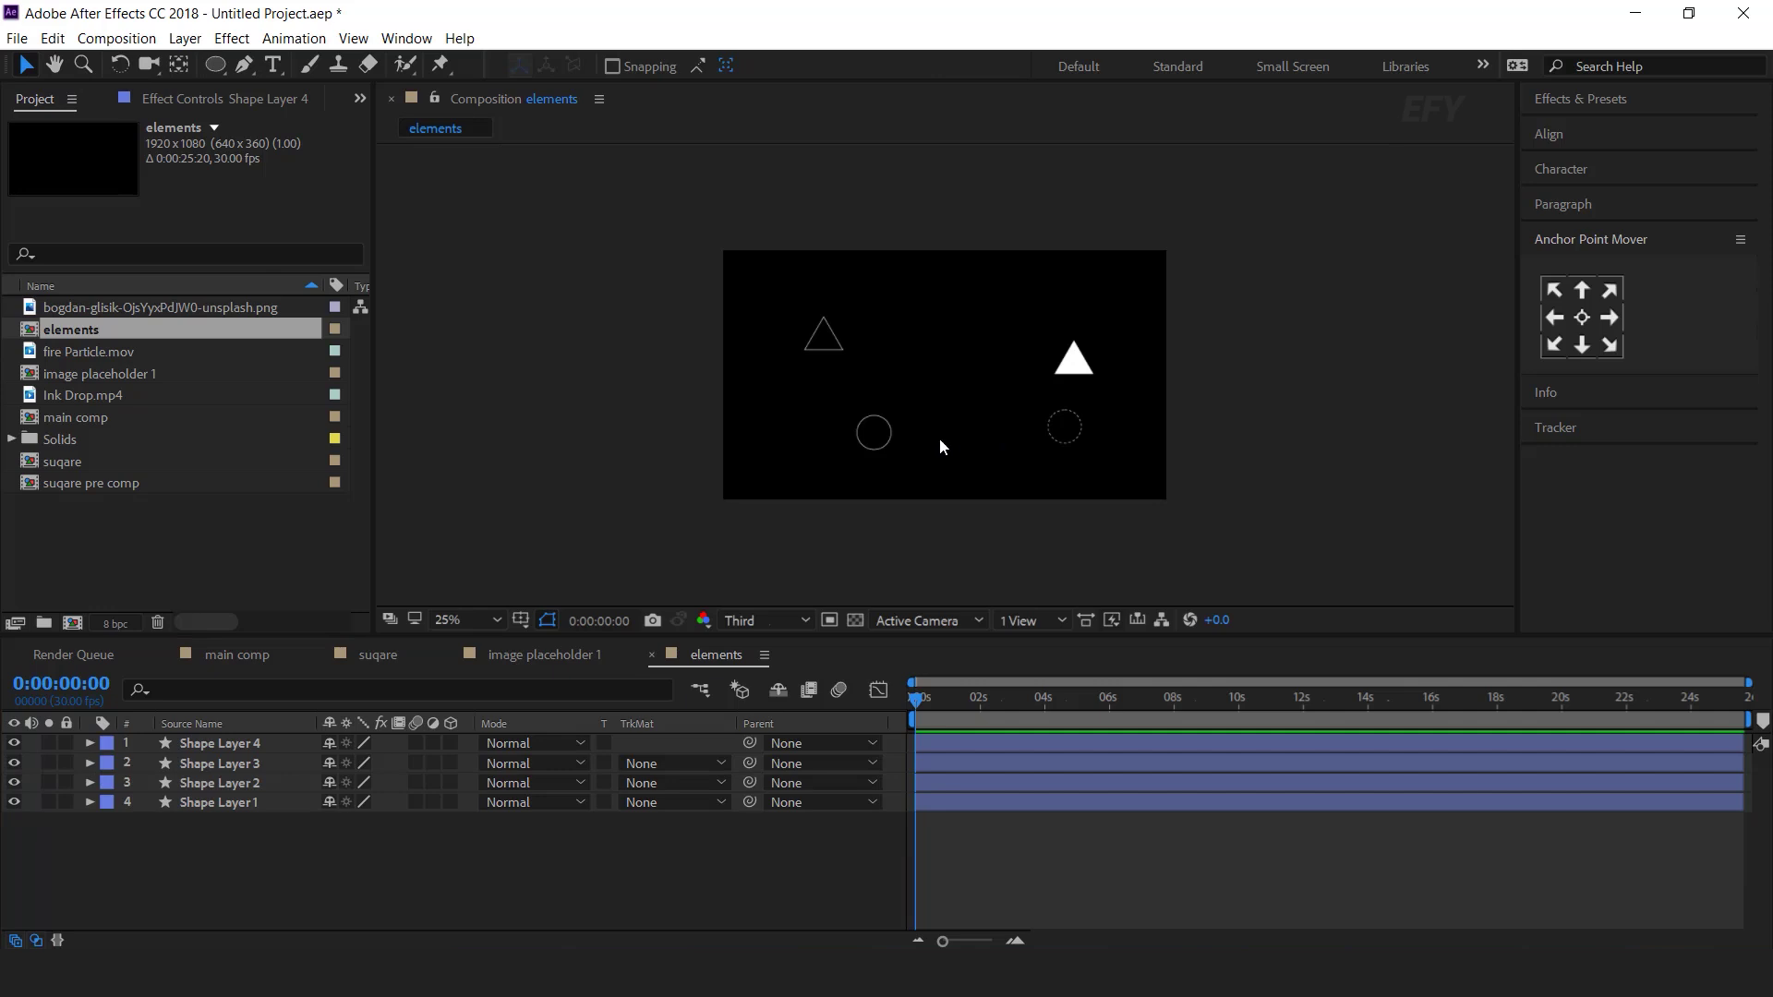
{"action": "left_click", "coordinate": [891, 432]}
{"action": "mouse_move", "coordinate": [874, 432]}
{"action": "left_mouse_down"}
{"action": "mouse_move", "coordinate": [866, 344]}
{"action": "mouse_move", "coordinate": [883, 439]}
{"action": "mouse_move", "coordinate": [845, 442]}
{"action": "left_mouse_up"}
{"action": "left_click", "coordinate": [859, 345]}
{"action": "left_click_drag", "start_coordinate": [859, 345], "coordinate": [836, 345]}
{"action": "left_click", "coordinate": [836, 448]}
{"action": "left_click_drag", "start_coordinate": [835, 448], "coordinate": [848, 440]}
Fine-tune the arrangement by raising the white triangle slightly and adjusting the positions of the dashed circle and outlined triangle.
{"action": "left_click", "coordinate": [1073, 362]}
{"action": "left_click_drag", "start_coordinate": [1073, 362], "coordinate": [1063, 347]}
{"action": "left_click_drag", "start_coordinate": [1073, 447], "coordinate": [1083, 437]}
{"action": "left_click", "coordinate": [857, 434]}
{"action": "left_click_drag", "start_coordinate": [857, 434], "coordinate": [866, 439]}
{"action": "left_click", "coordinate": [1074, 356]}
{"action": "left_click", "coordinate": [257, 867]}
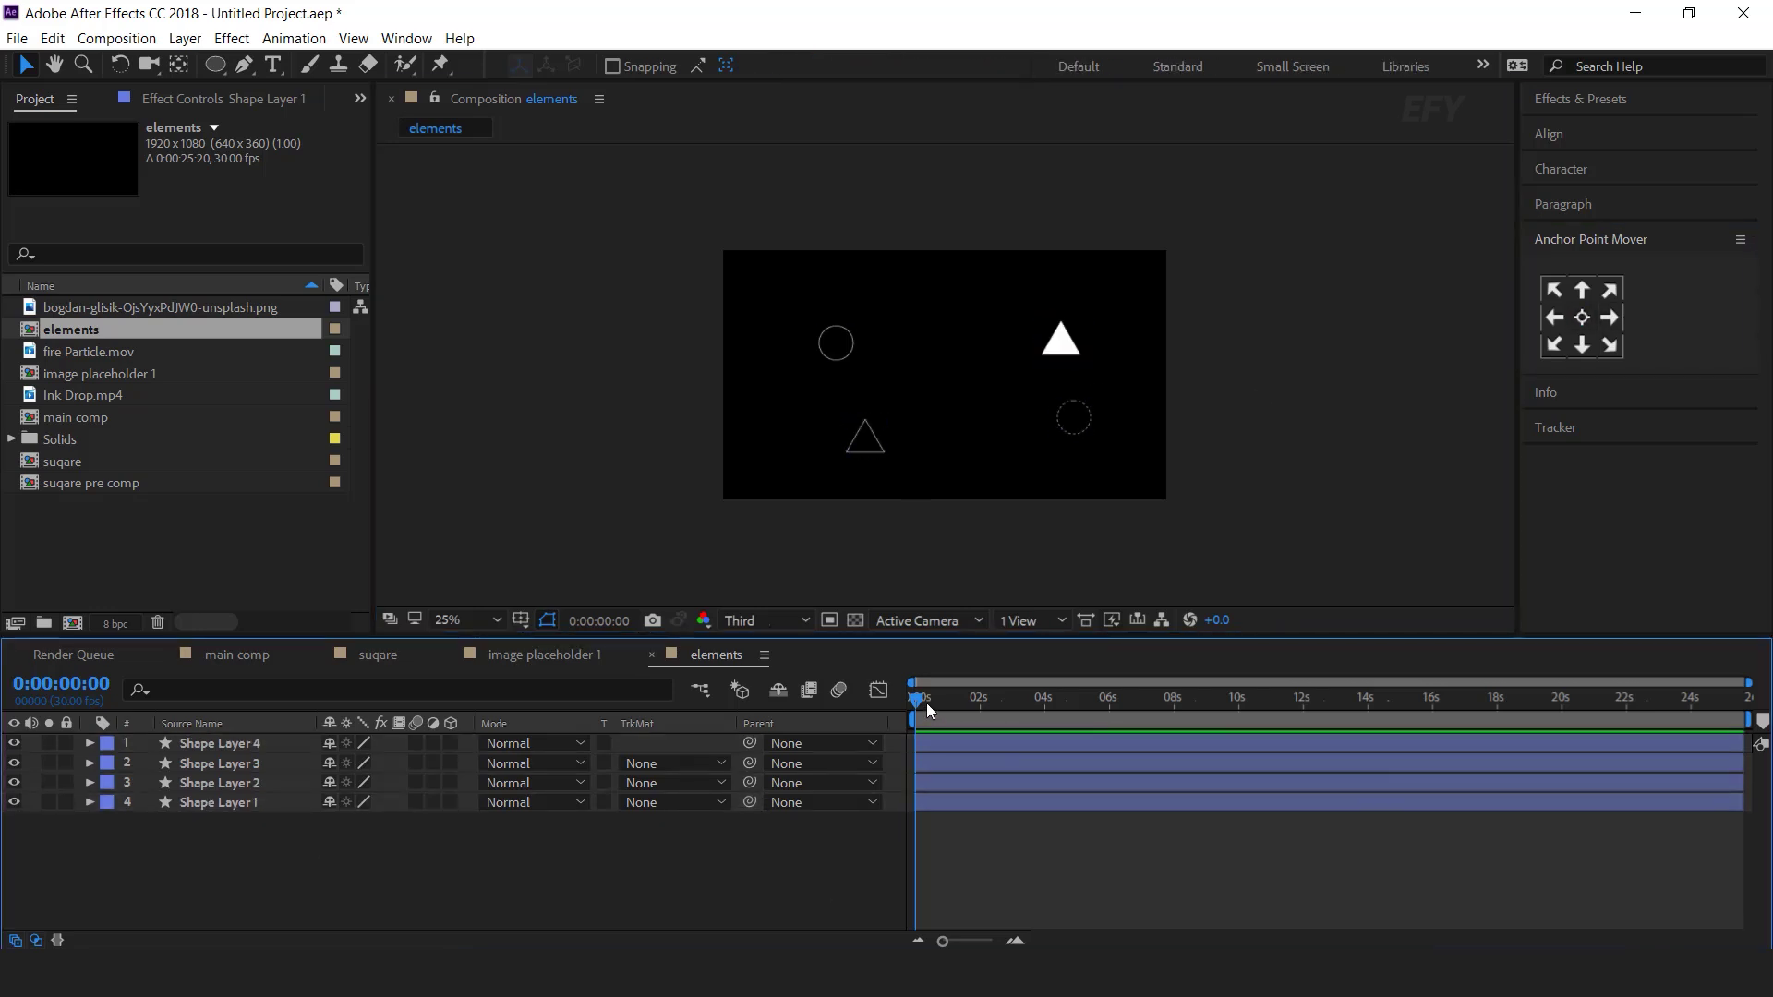
Keyframe the Rotation of all four shape layers from 0° at the first frame to 130° at 0:00:08:01.
{"action": "left_click", "coordinate": [224, 744]}
{"action": "left_click", "coordinate": [210, 804], "text": "shift"}
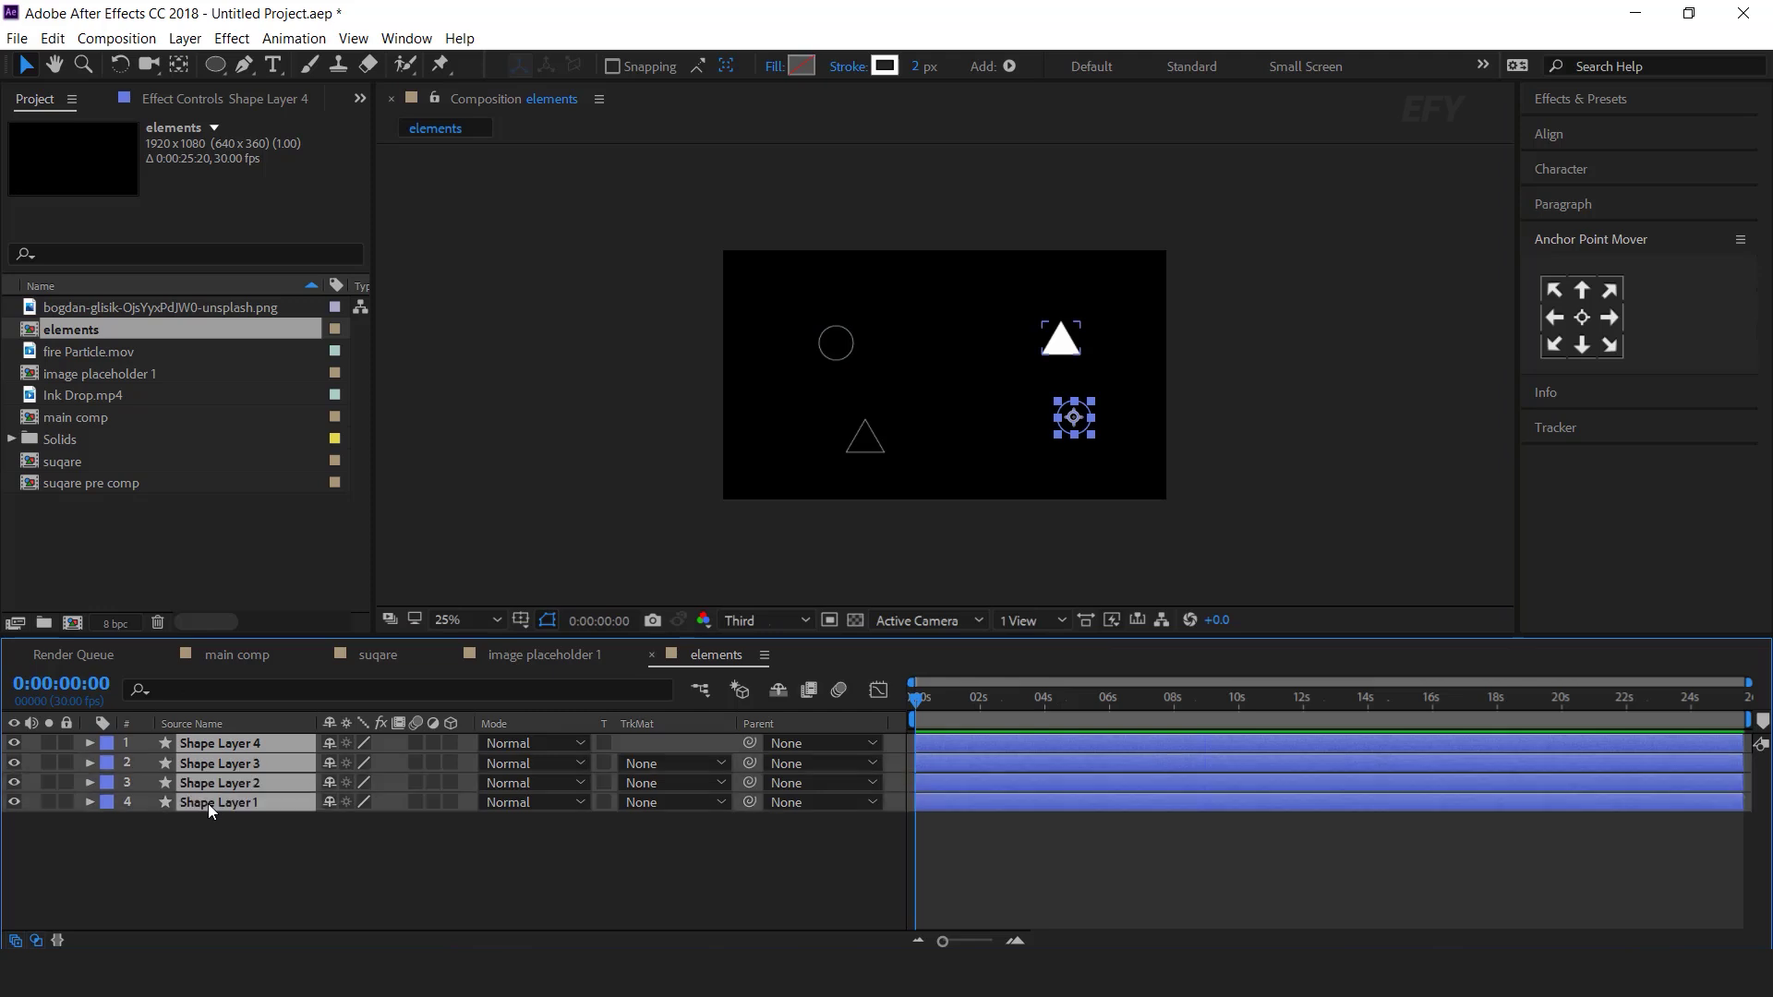
{"action": "key", "text": "r"}
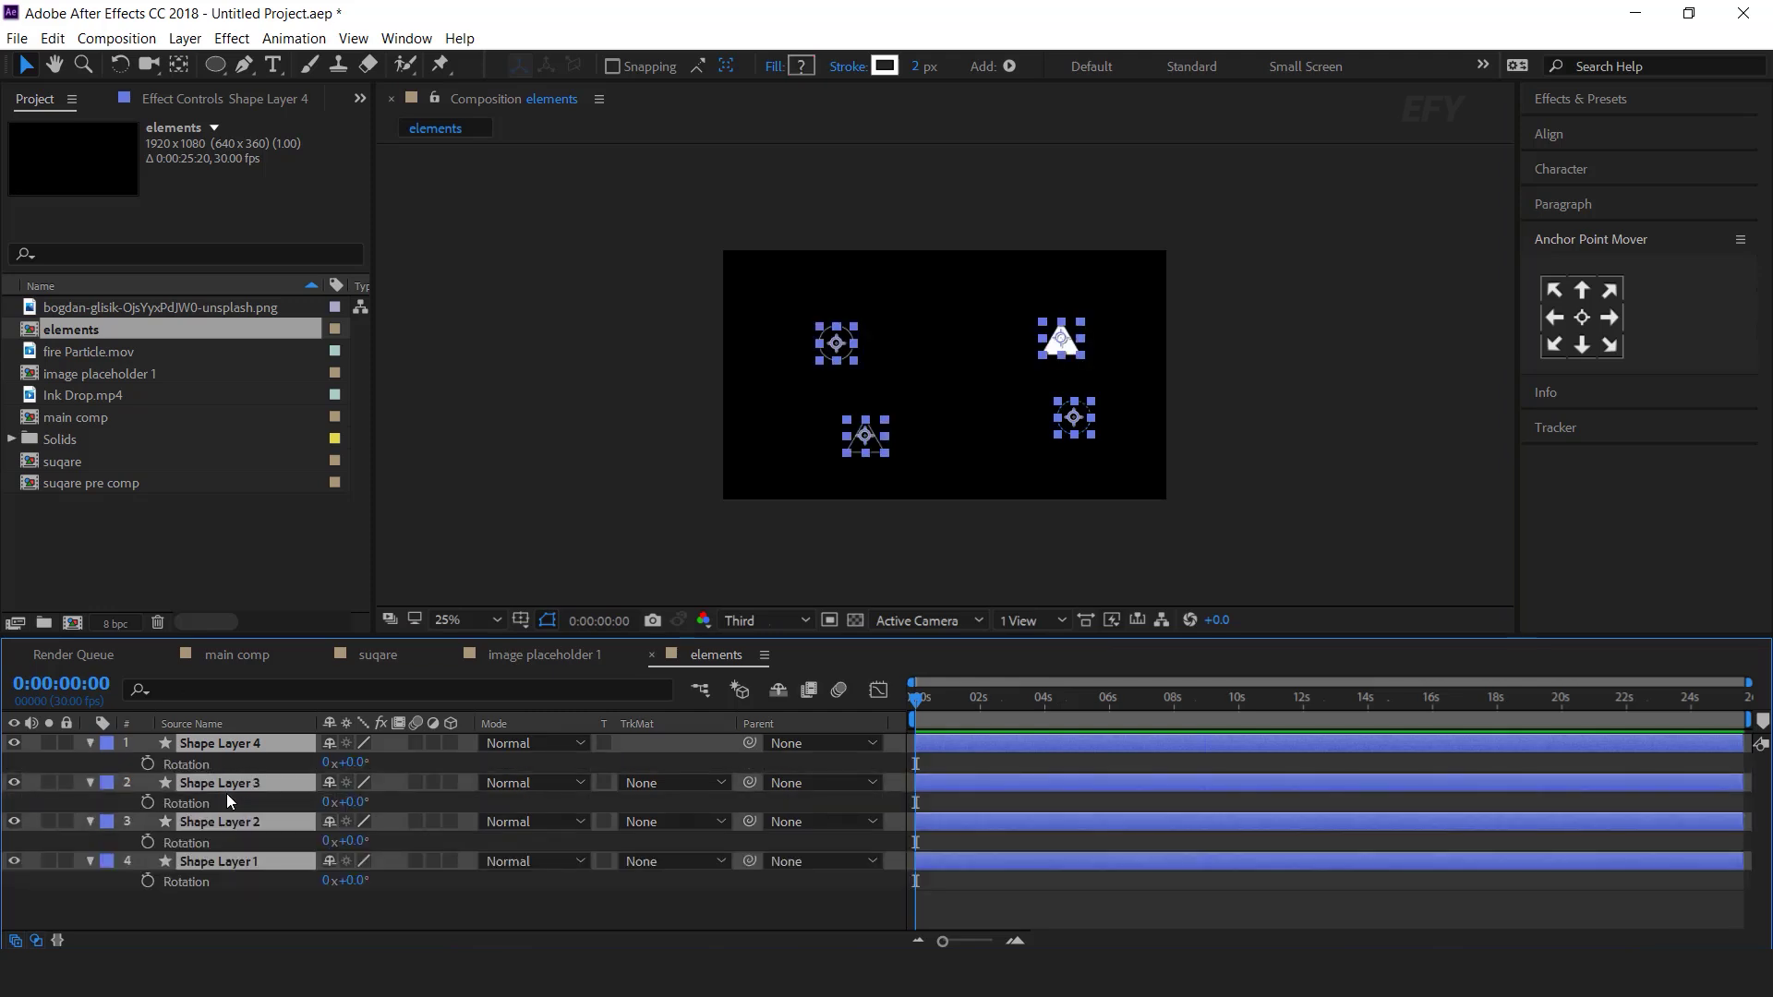
{"action": "left_click", "coordinate": [147, 764]}
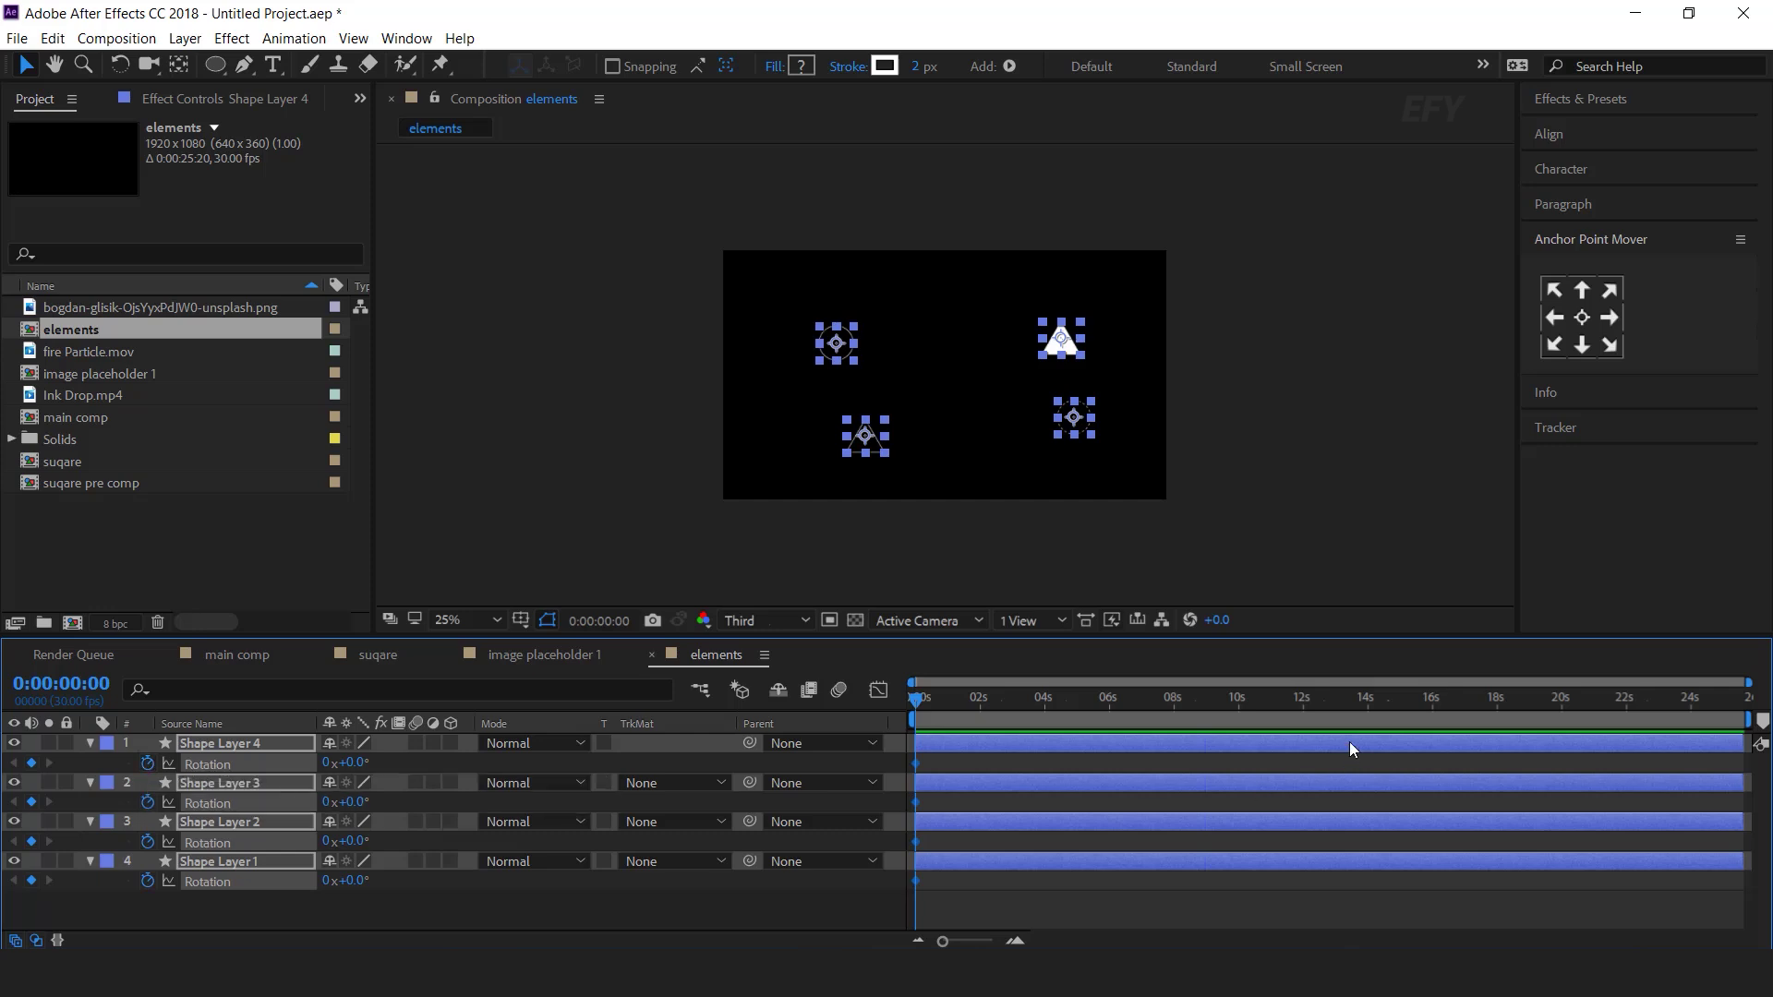
{"action": "left_click_drag", "start_coordinate": [1032, 702], "coordinate": [1176, 716]}
{"action": "left_click", "coordinate": [352, 764]}
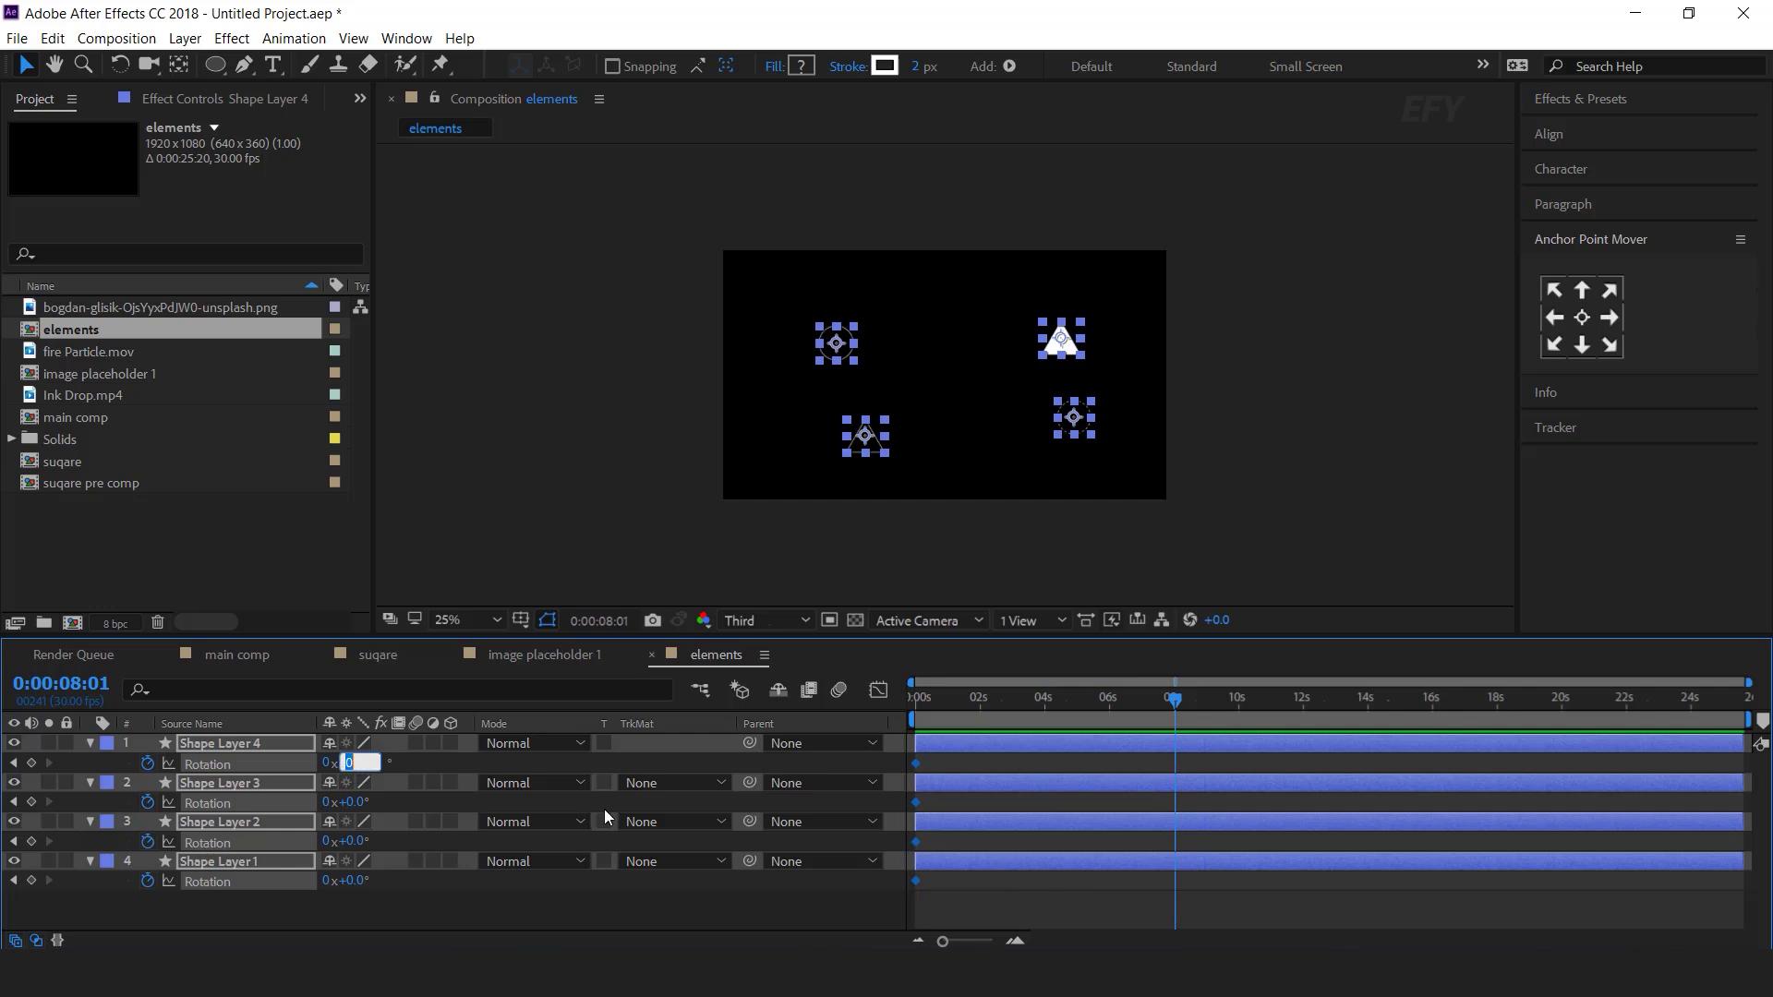
{"action": "key", "text": "Return"}
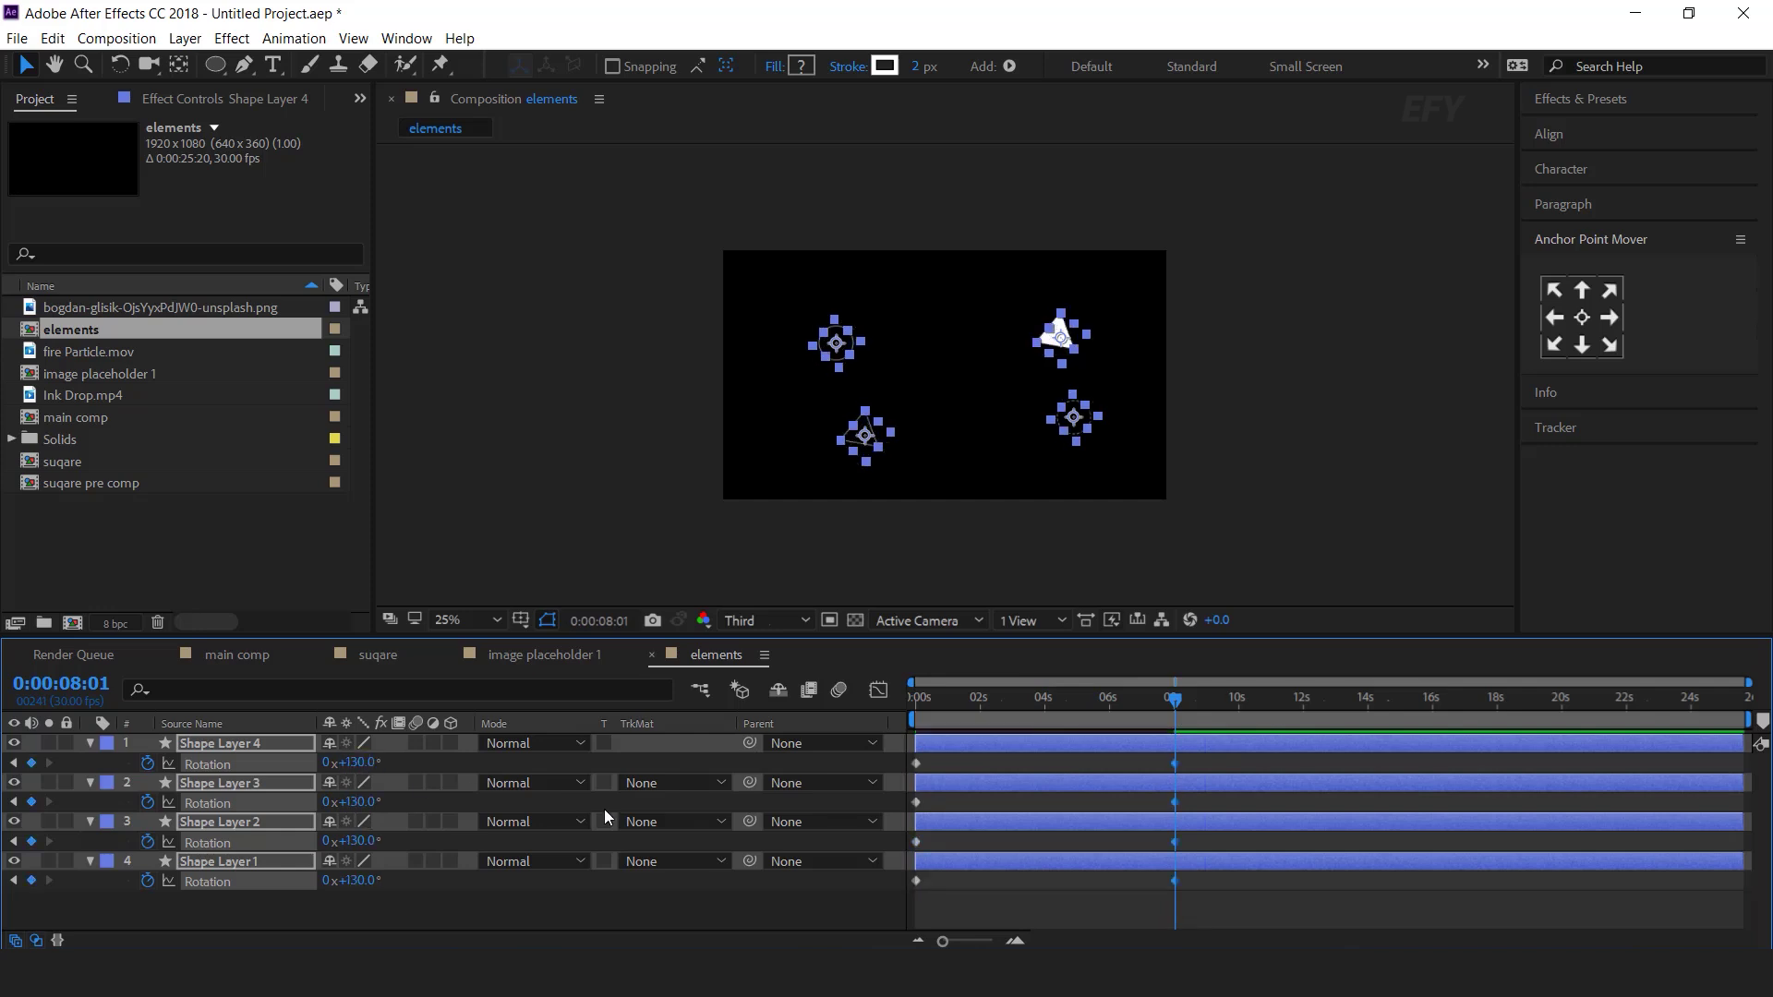
Set Shape Layer 2's rotation at 0:00:08:01 to -130° so the outlined triangle turns the opposite way.
{"action": "left_click", "coordinate": [354, 841]}
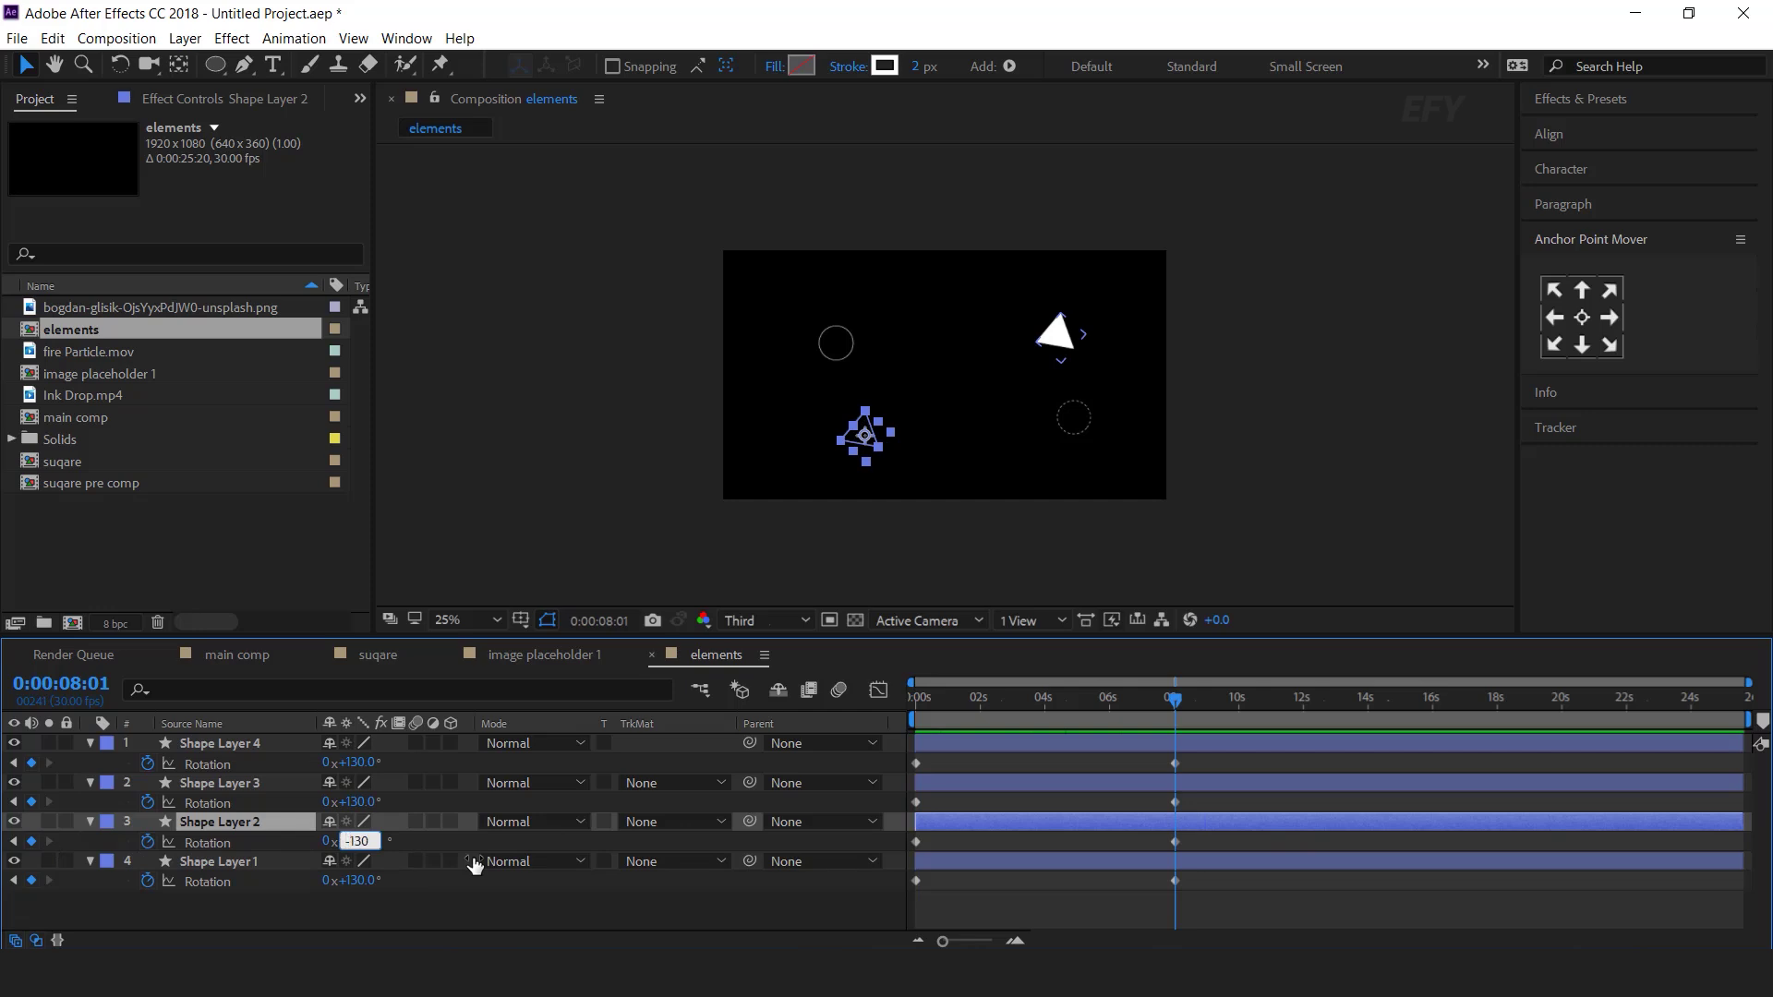
{"action": "key", "text": "Return"}
{"action": "left_click", "coordinate": [1079, 890]}
Play the elements composition from the start to check the shapes' rotation, then collapse the layers' keyframed properties.
{"action": "key", "text": "space"}
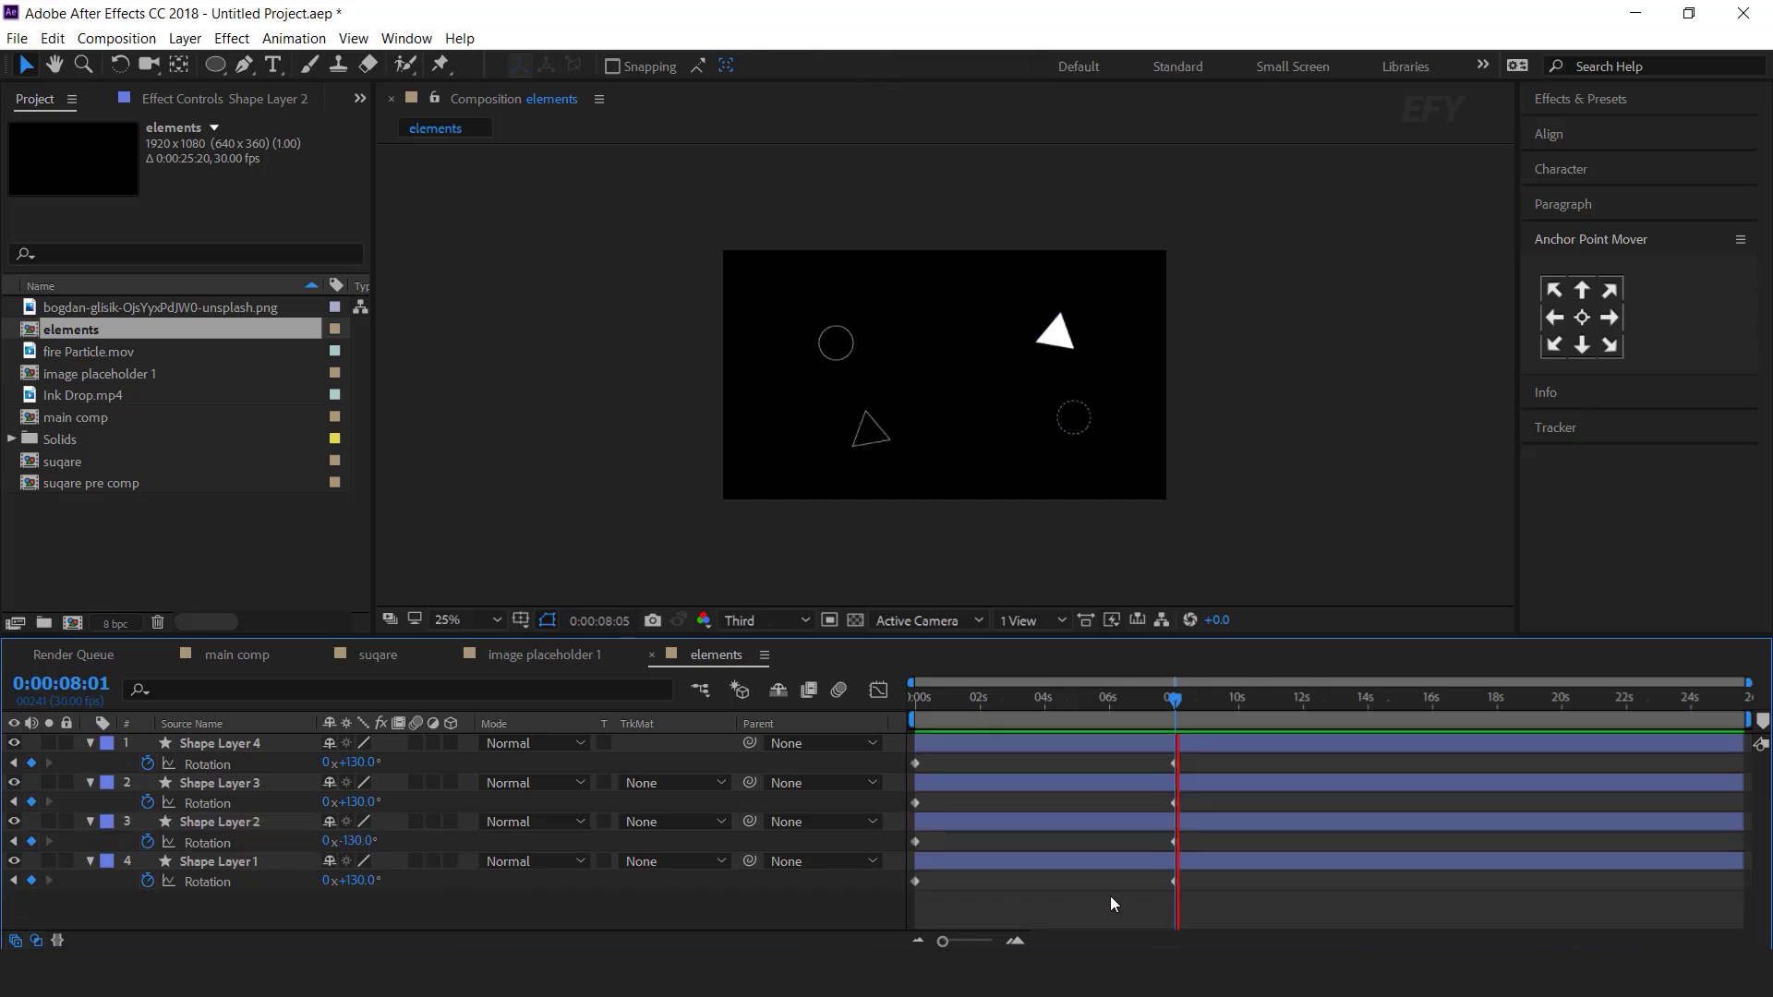
{"action": "left_click", "coordinate": [919, 698]}
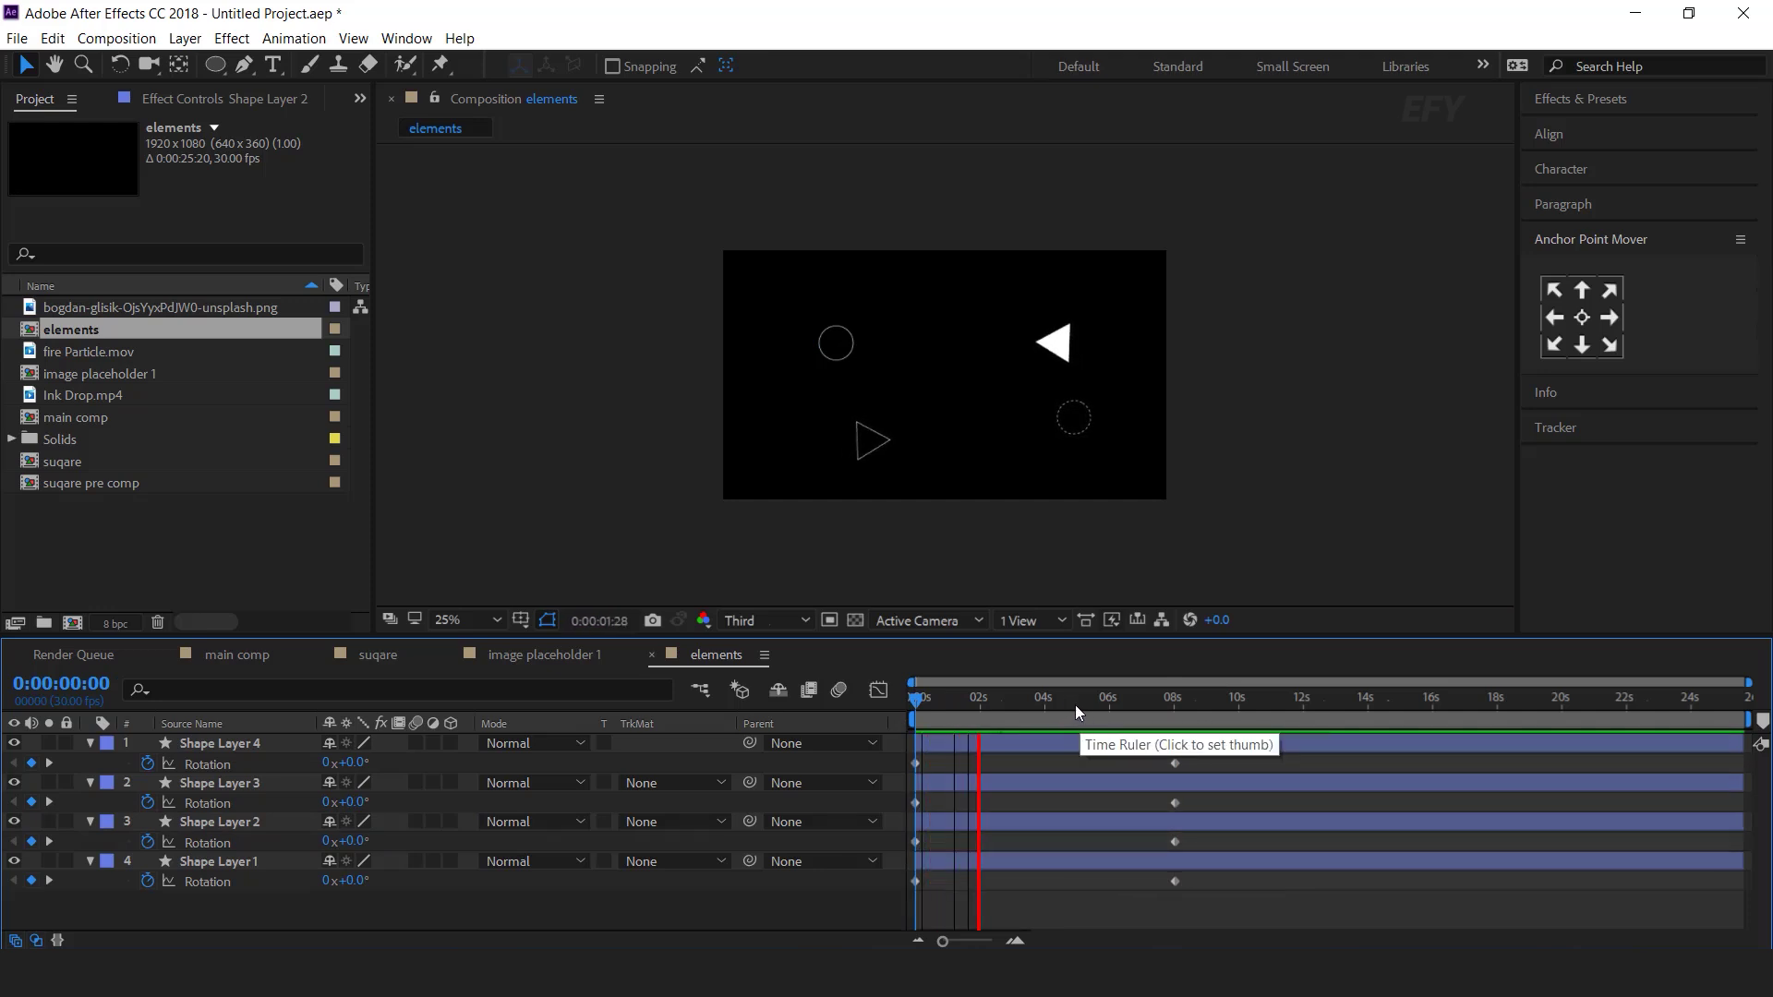
{"action": "key", "text": "space"}
{"action": "key", "text": "u"}
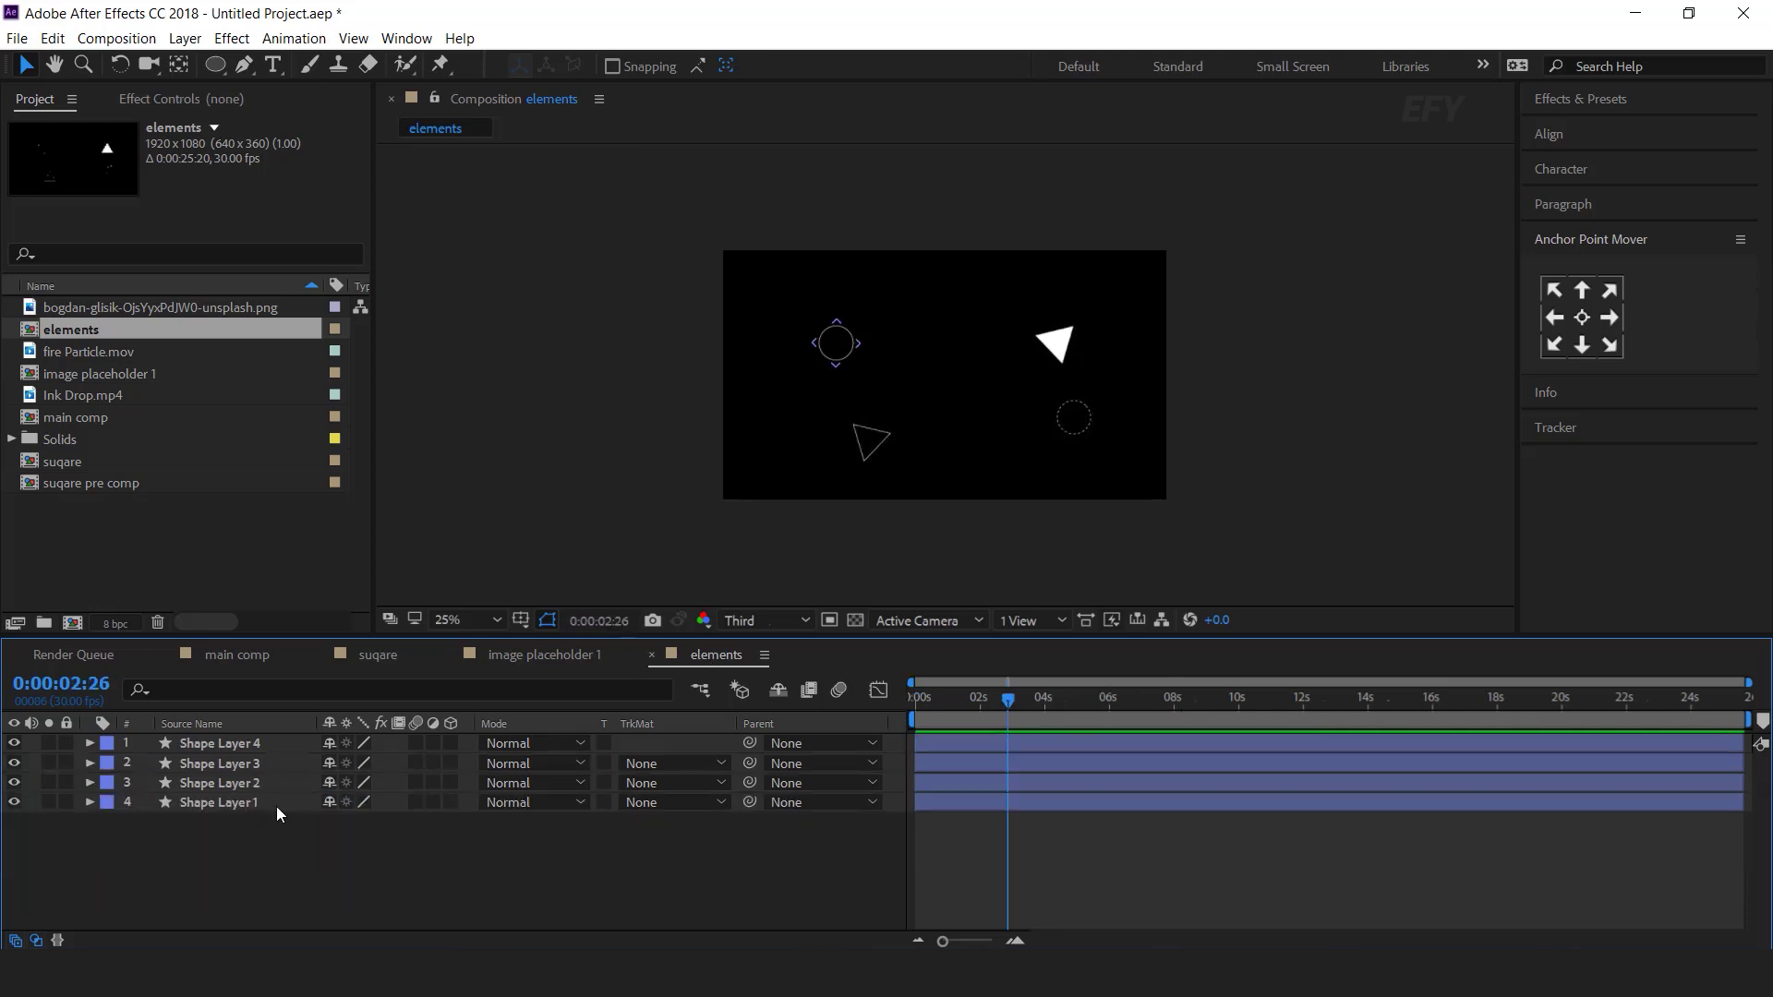
Turn all four shape layers into 3D layers and switch the composition viewer to two side-by-side views.
{"action": "left_click", "coordinate": [218, 802]}
{"action": "left_click", "coordinate": [227, 724]}
{"action": "left_click", "coordinate": [230, 744], "text": "shift"}
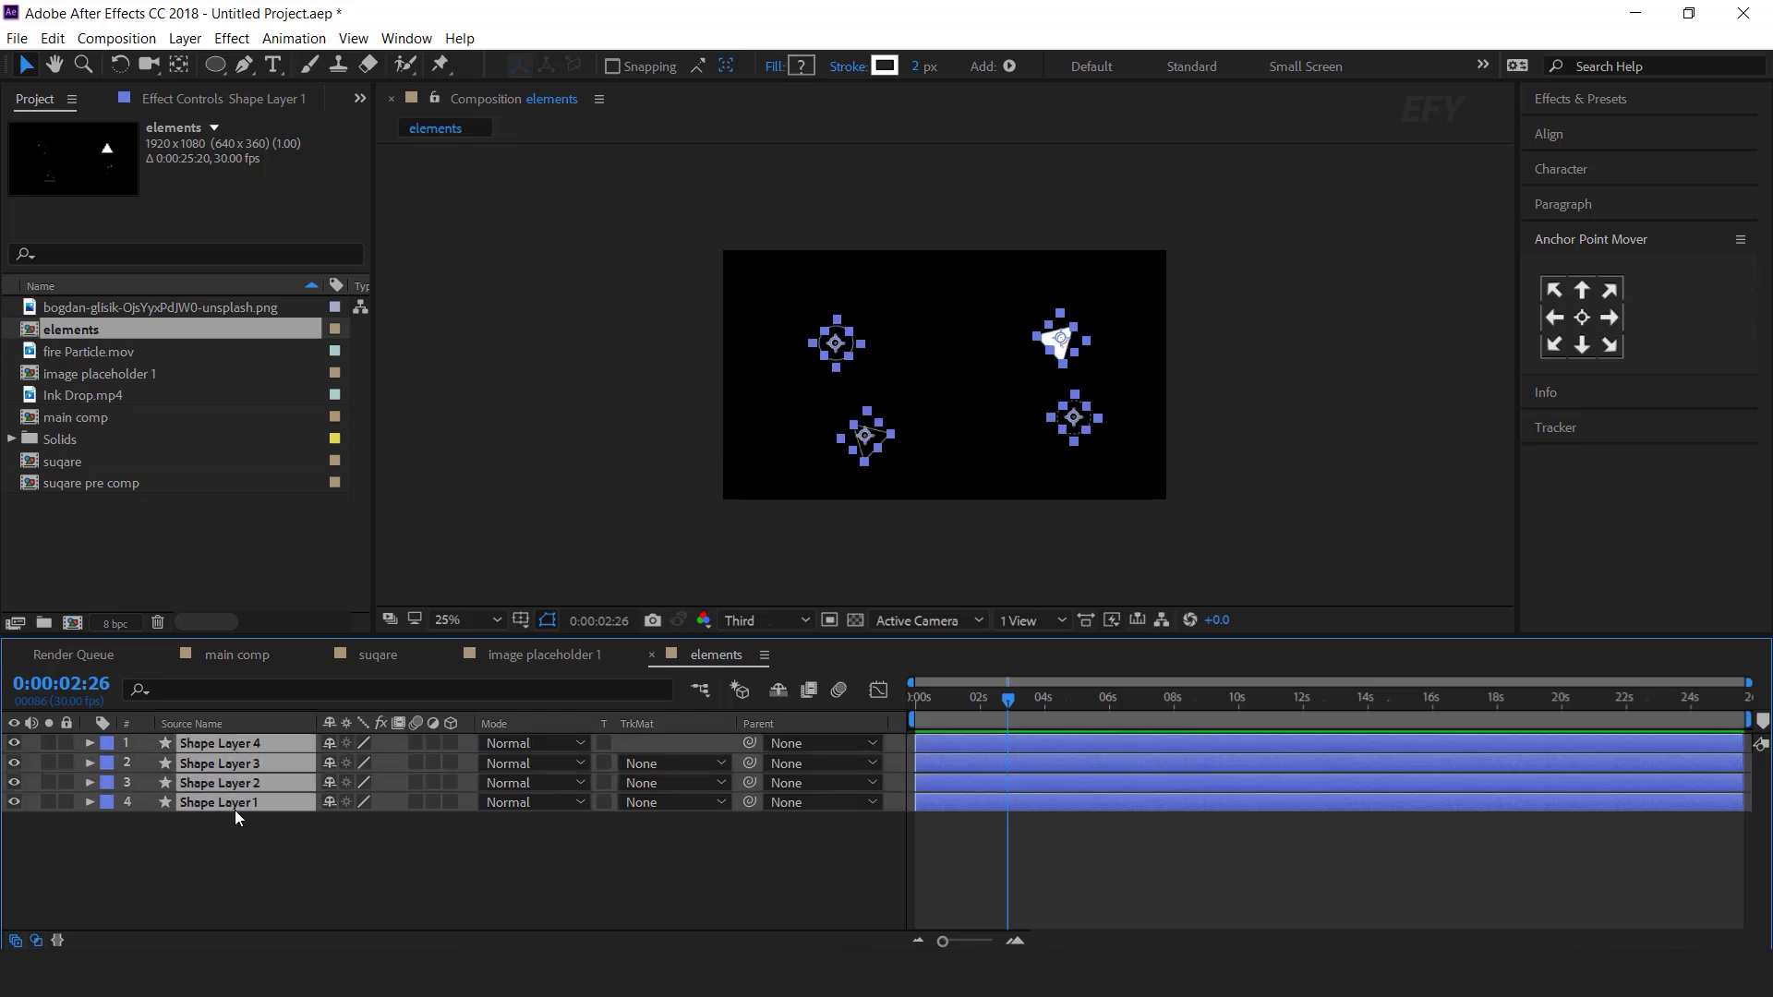
{"action": "left_click", "coordinate": [449, 743]}
{"action": "left_click", "coordinate": [1045, 613]}
{"action": "left_click", "coordinate": [1085, 667]}
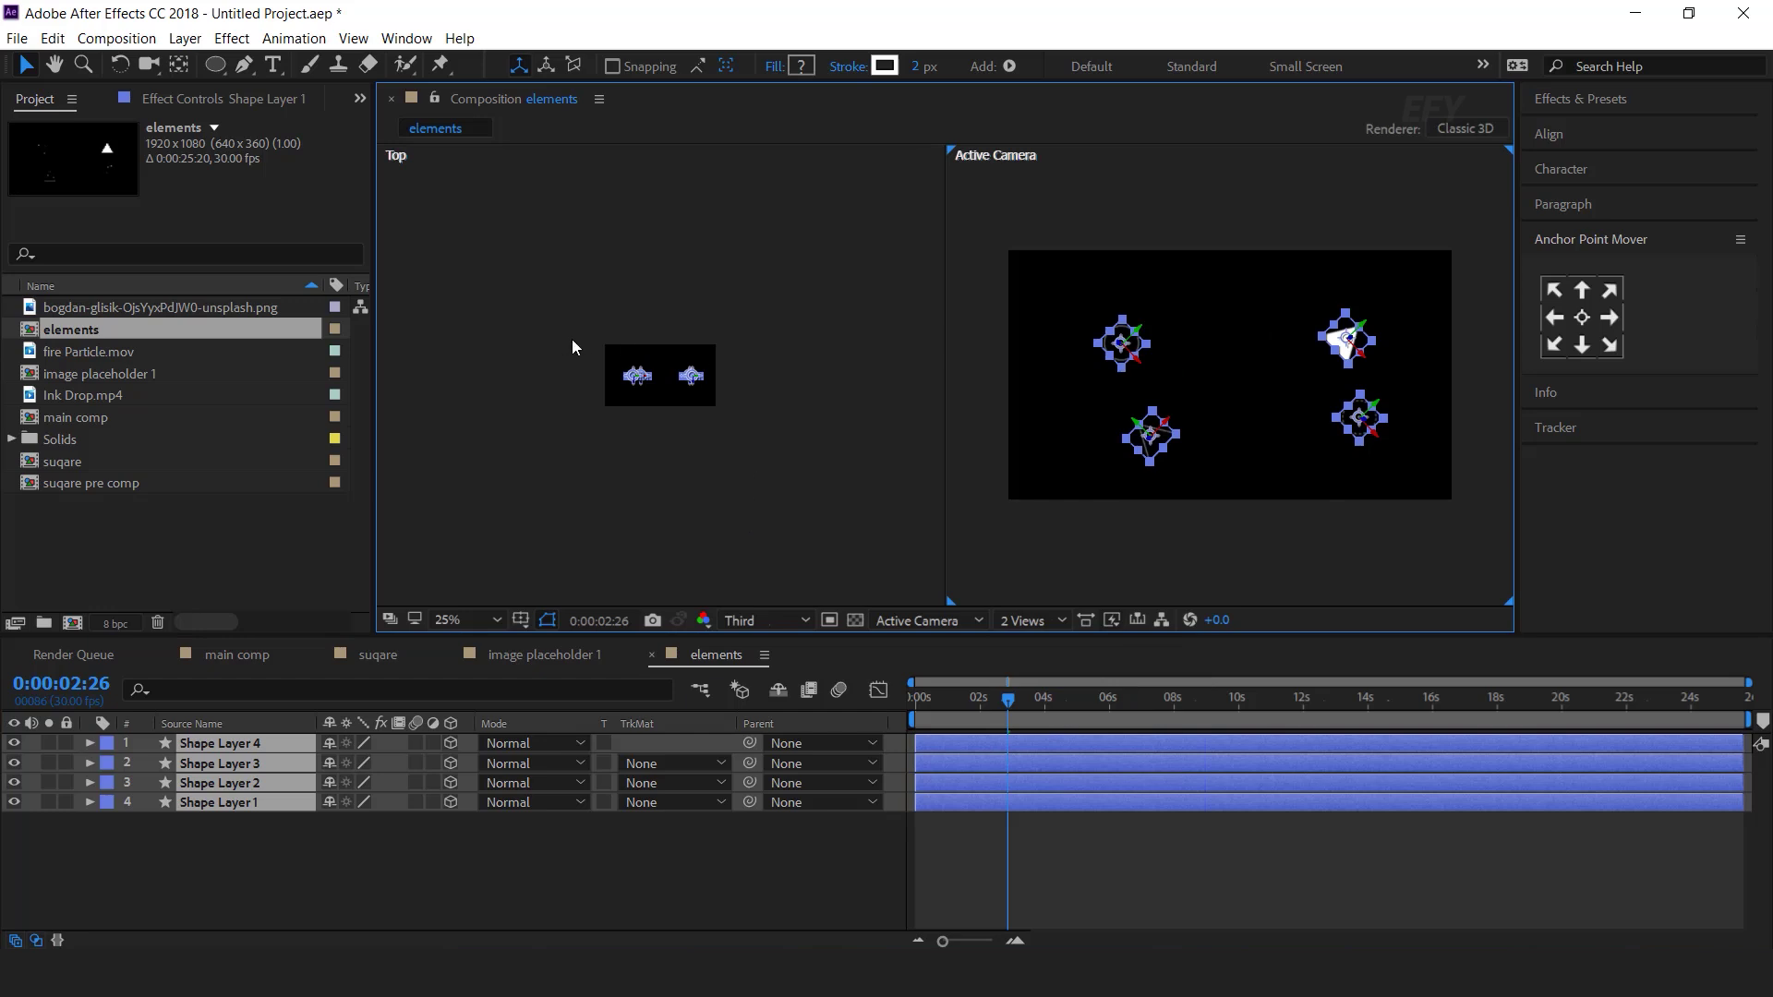
In the Top view, stagger the shapes in depth: outlined triangle and dotted circle nearer the camera, plain circle and solid triangle farther back.
{"action": "left_click", "coordinate": [568, 508]}
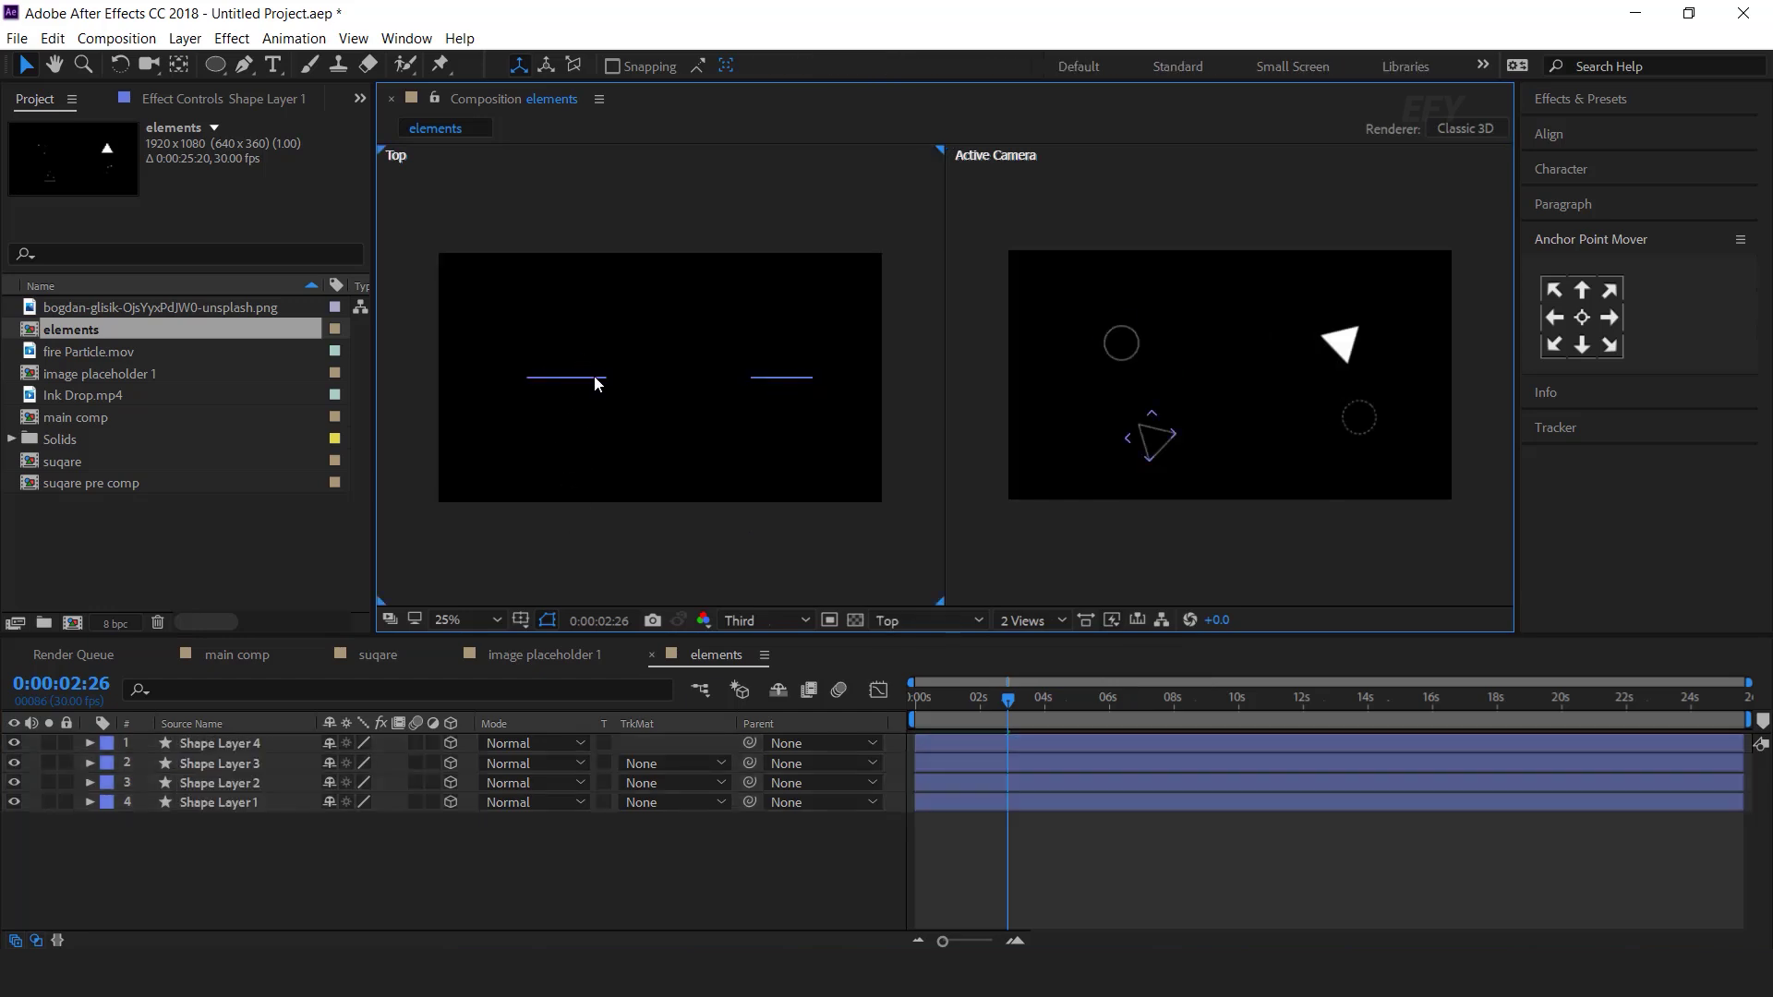
{"action": "left_click", "coordinate": [596, 384]}
{"action": "left_click_drag", "start_coordinate": [591, 397], "coordinate": [583, 464]}
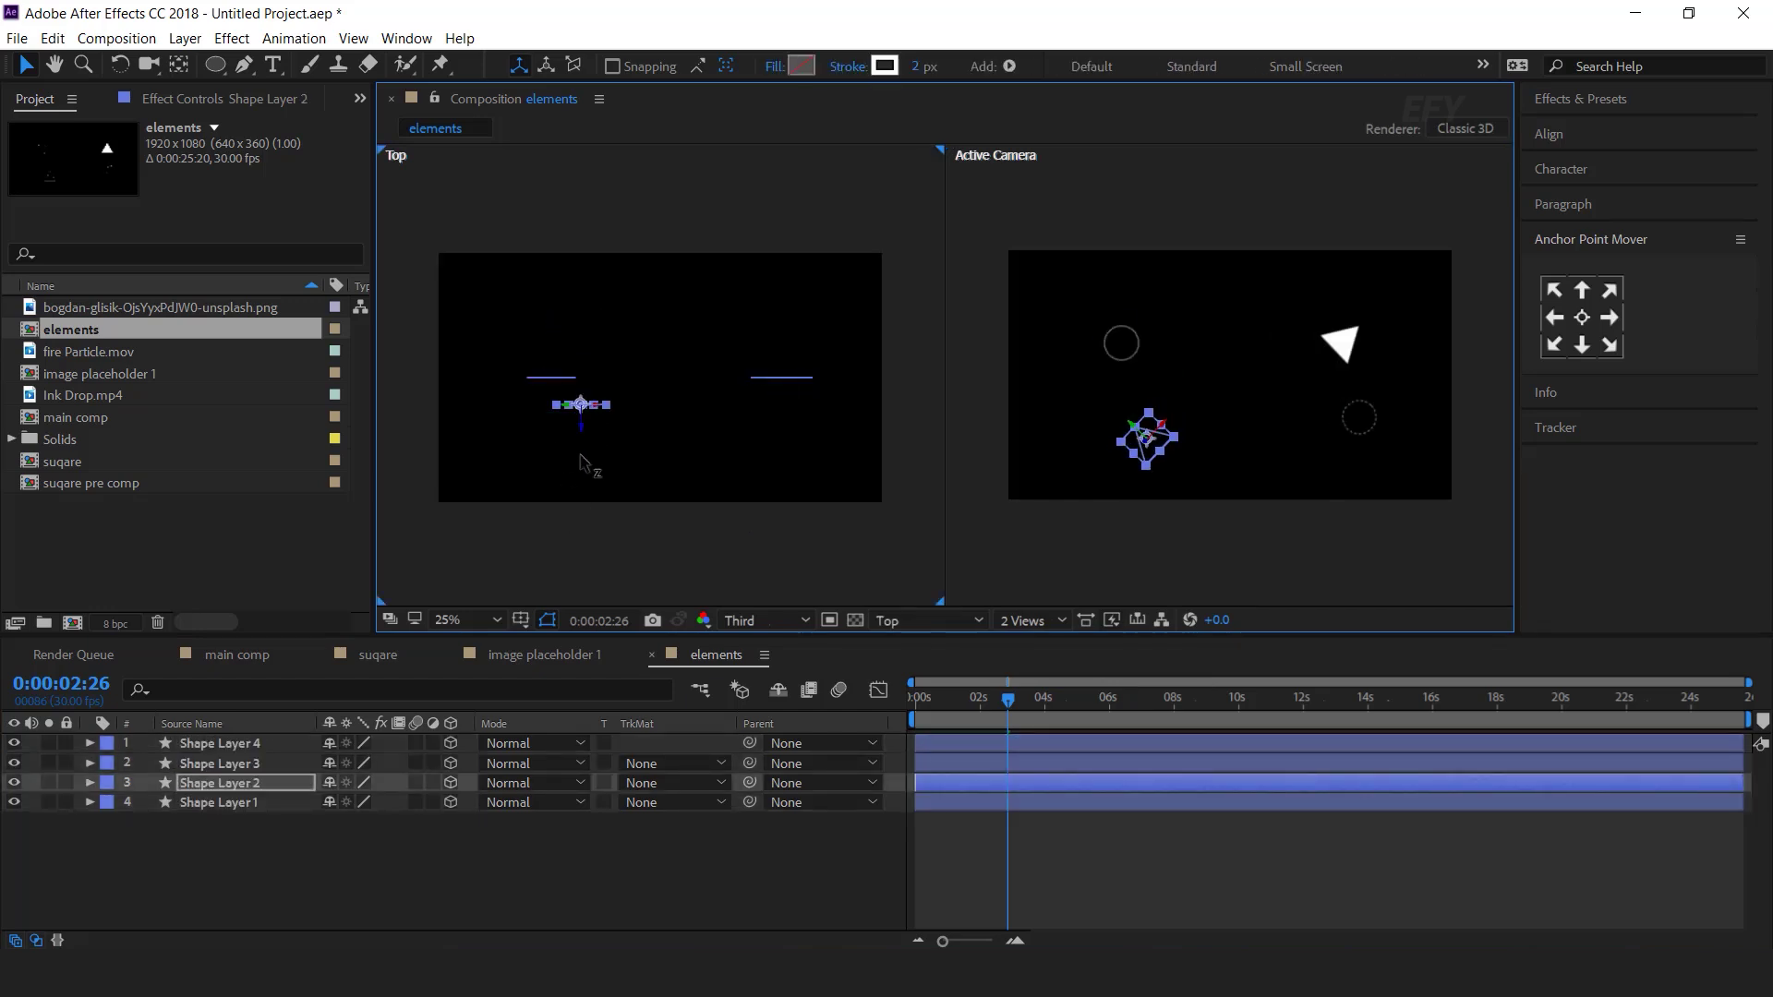
{"action": "left_click", "coordinate": [550, 376]}
{"action": "left_click_drag", "start_coordinate": [563, 404], "coordinate": [563, 355]}
{"action": "left_click", "coordinate": [803, 379]}
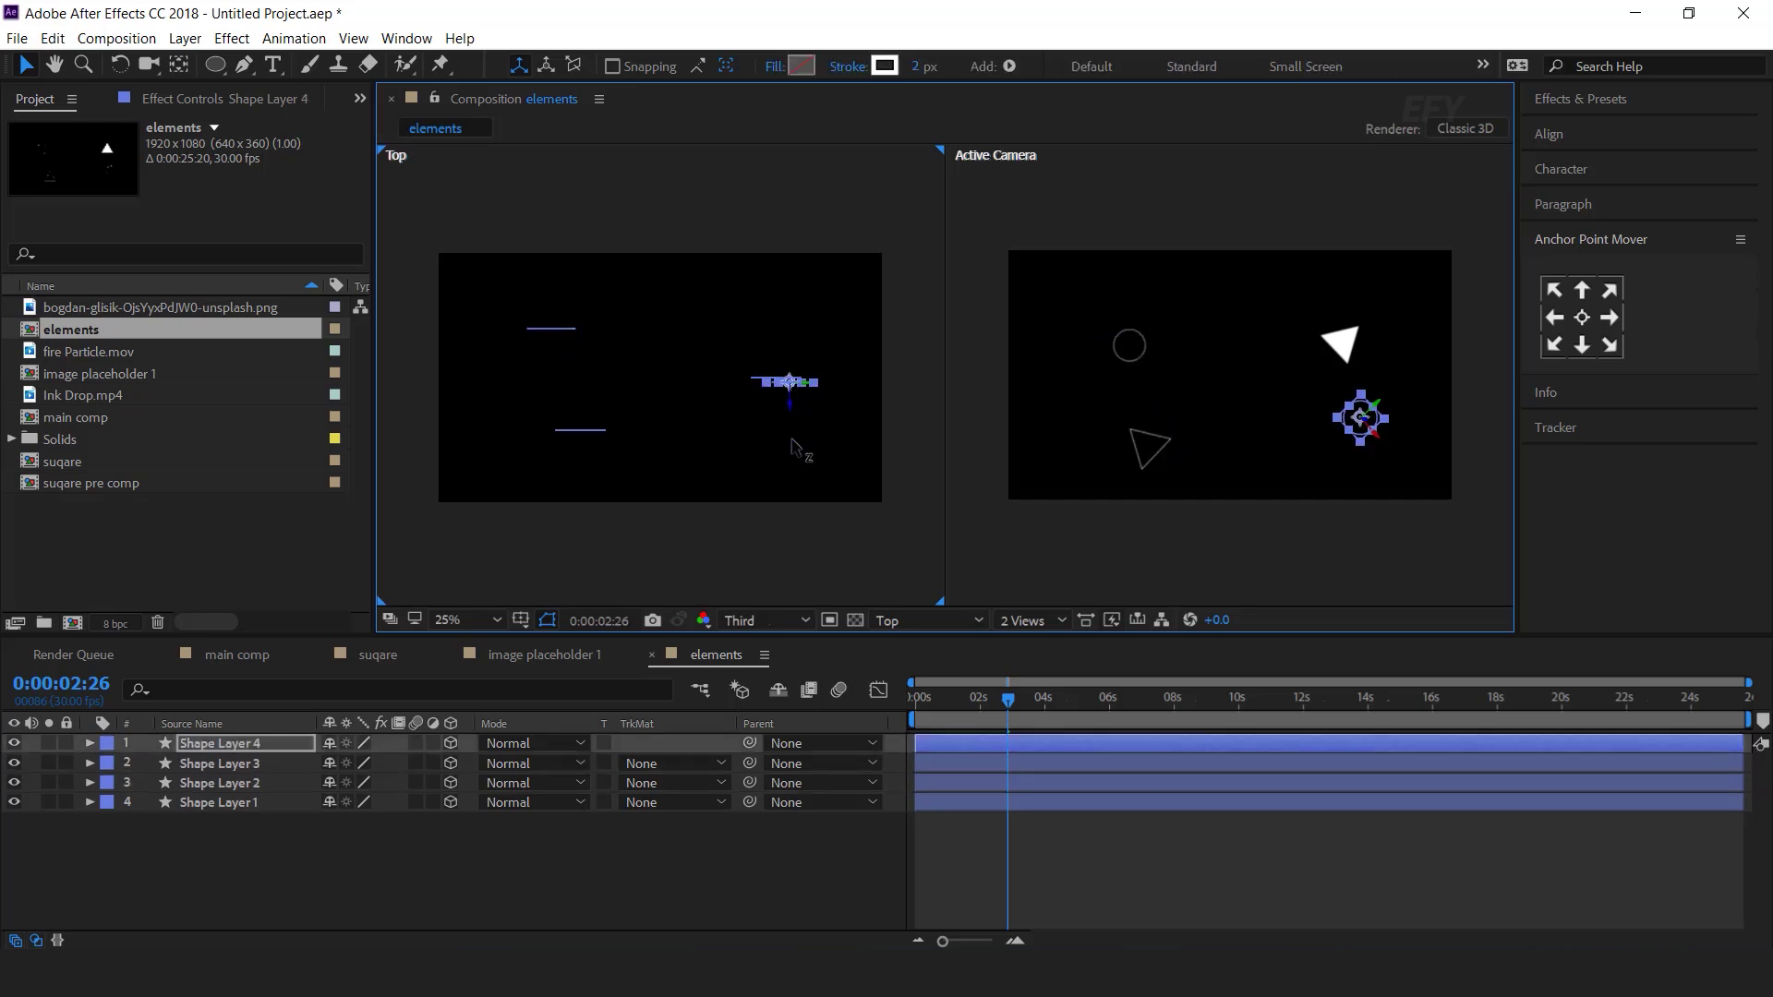
{"action": "left_click_drag", "start_coordinate": [791, 441], "coordinate": [794, 469]}
{"action": "left_click", "coordinate": [794, 389]}
{"action": "left_click", "coordinate": [781, 380]}
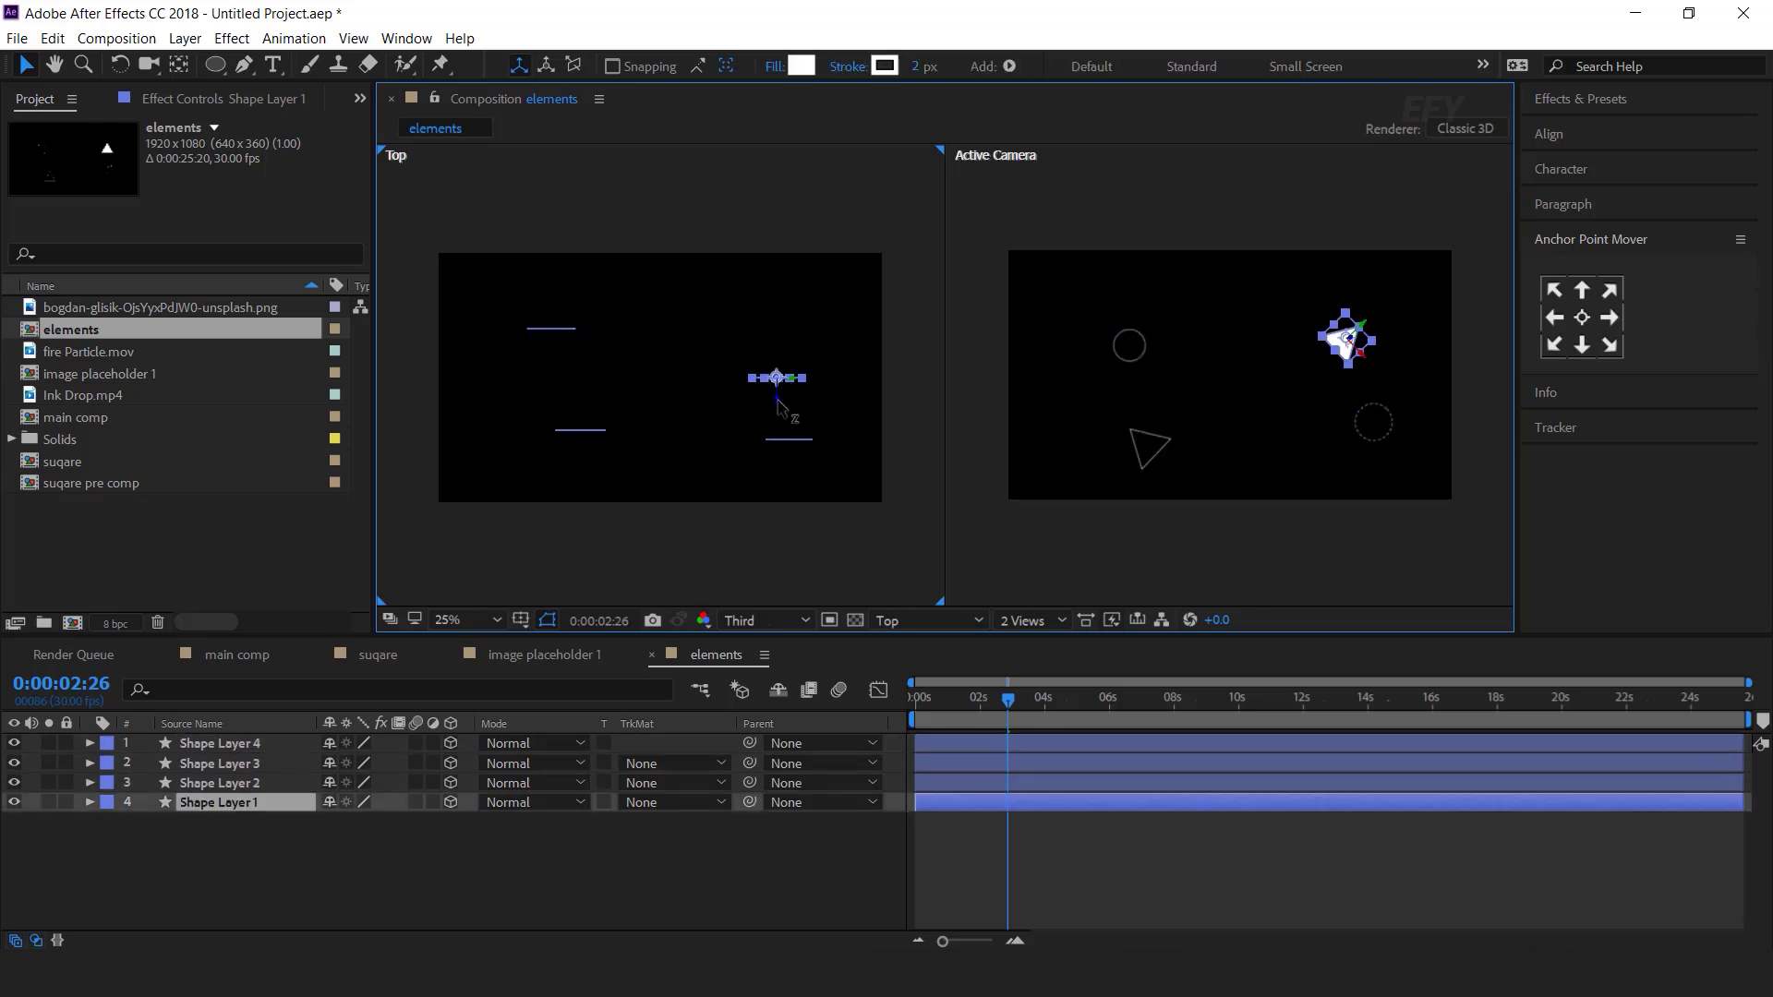
Deselect the shape layers and return the elements composition viewer to a single view.
{"action": "left_click", "coordinate": [646, 840]}
{"action": "left_click", "coordinate": [1043, 630]}
{"action": "left_click", "coordinate": [1048, 646]}
{"action": "left_click", "coordinate": [729, 846]}
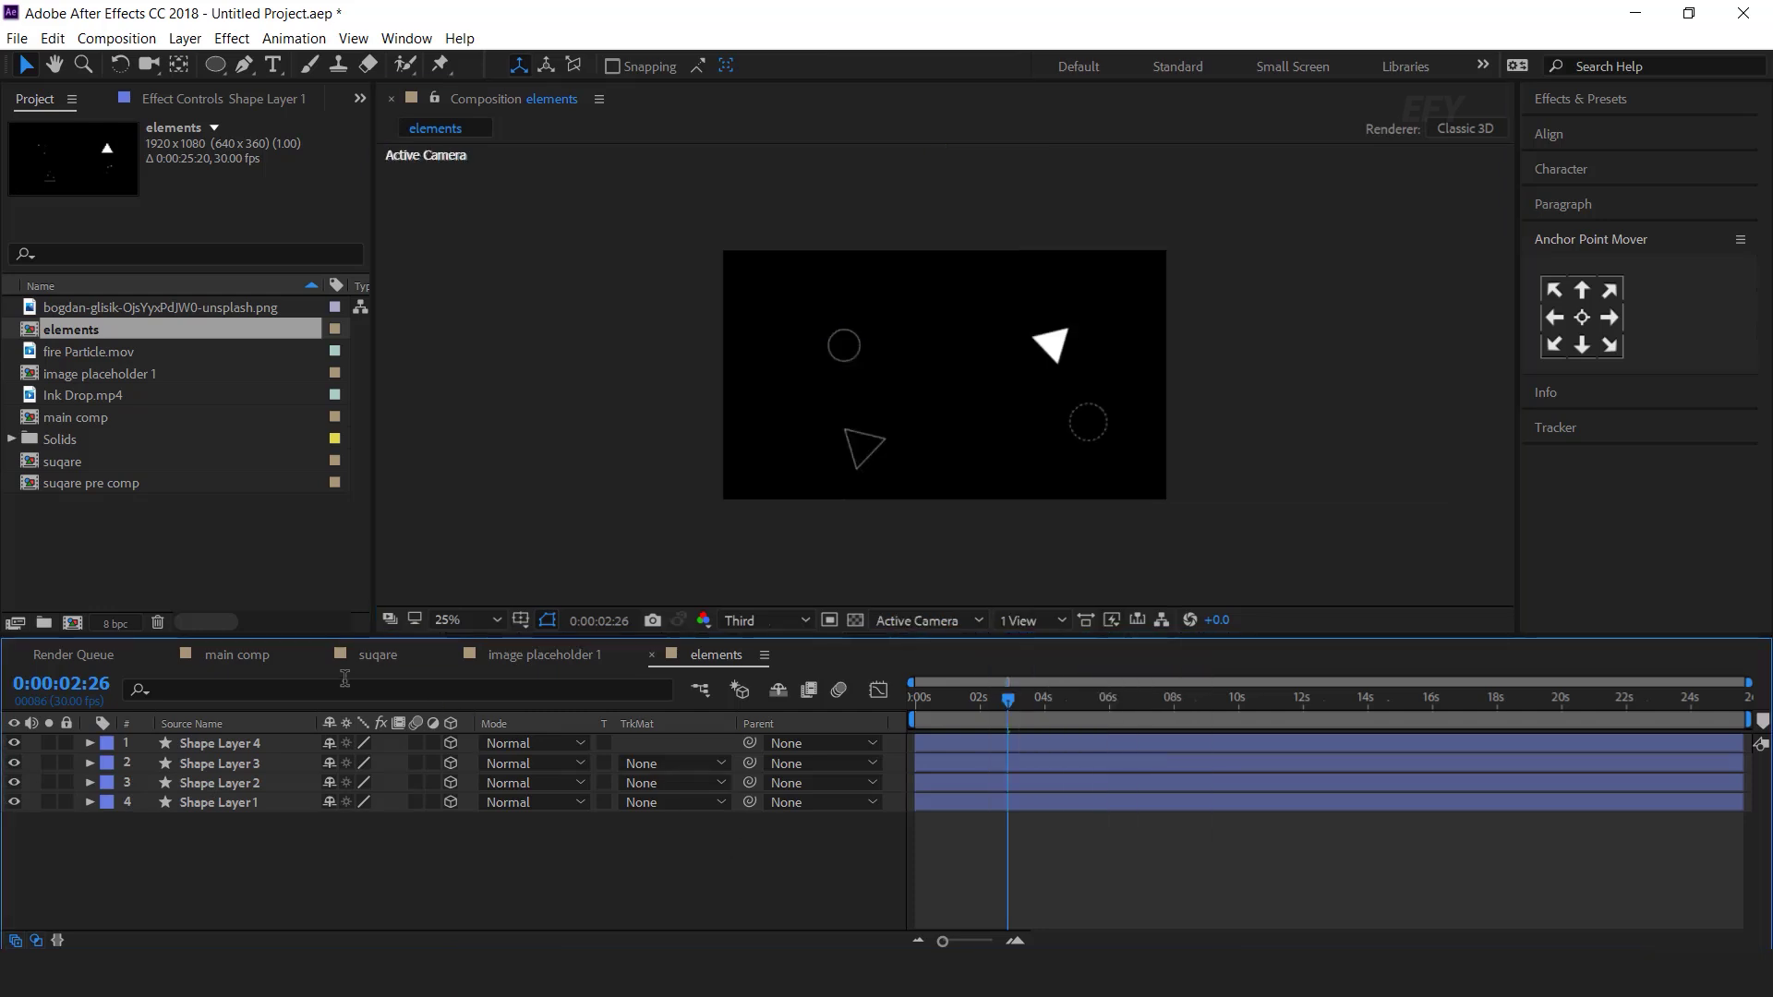
Place the elements comp in main comp above the Ink Drop.mp4 layer and set its blending mode to Add.
{"action": "left_click", "coordinate": [227, 653]}
{"action": "left_click", "coordinate": [109, 534]}
{"action": "left_click", "coordinate": [58, 325]}
{"action": "mouse_move", "coordinate": [58, 325]}
{"action": "left_mouse_down"}
{"action": "mouse_move", "coordinate": [266, 737]}
{"action": "mouse_move", "coordinate": [262, 774]}
{"action": "left_mouse_up"}
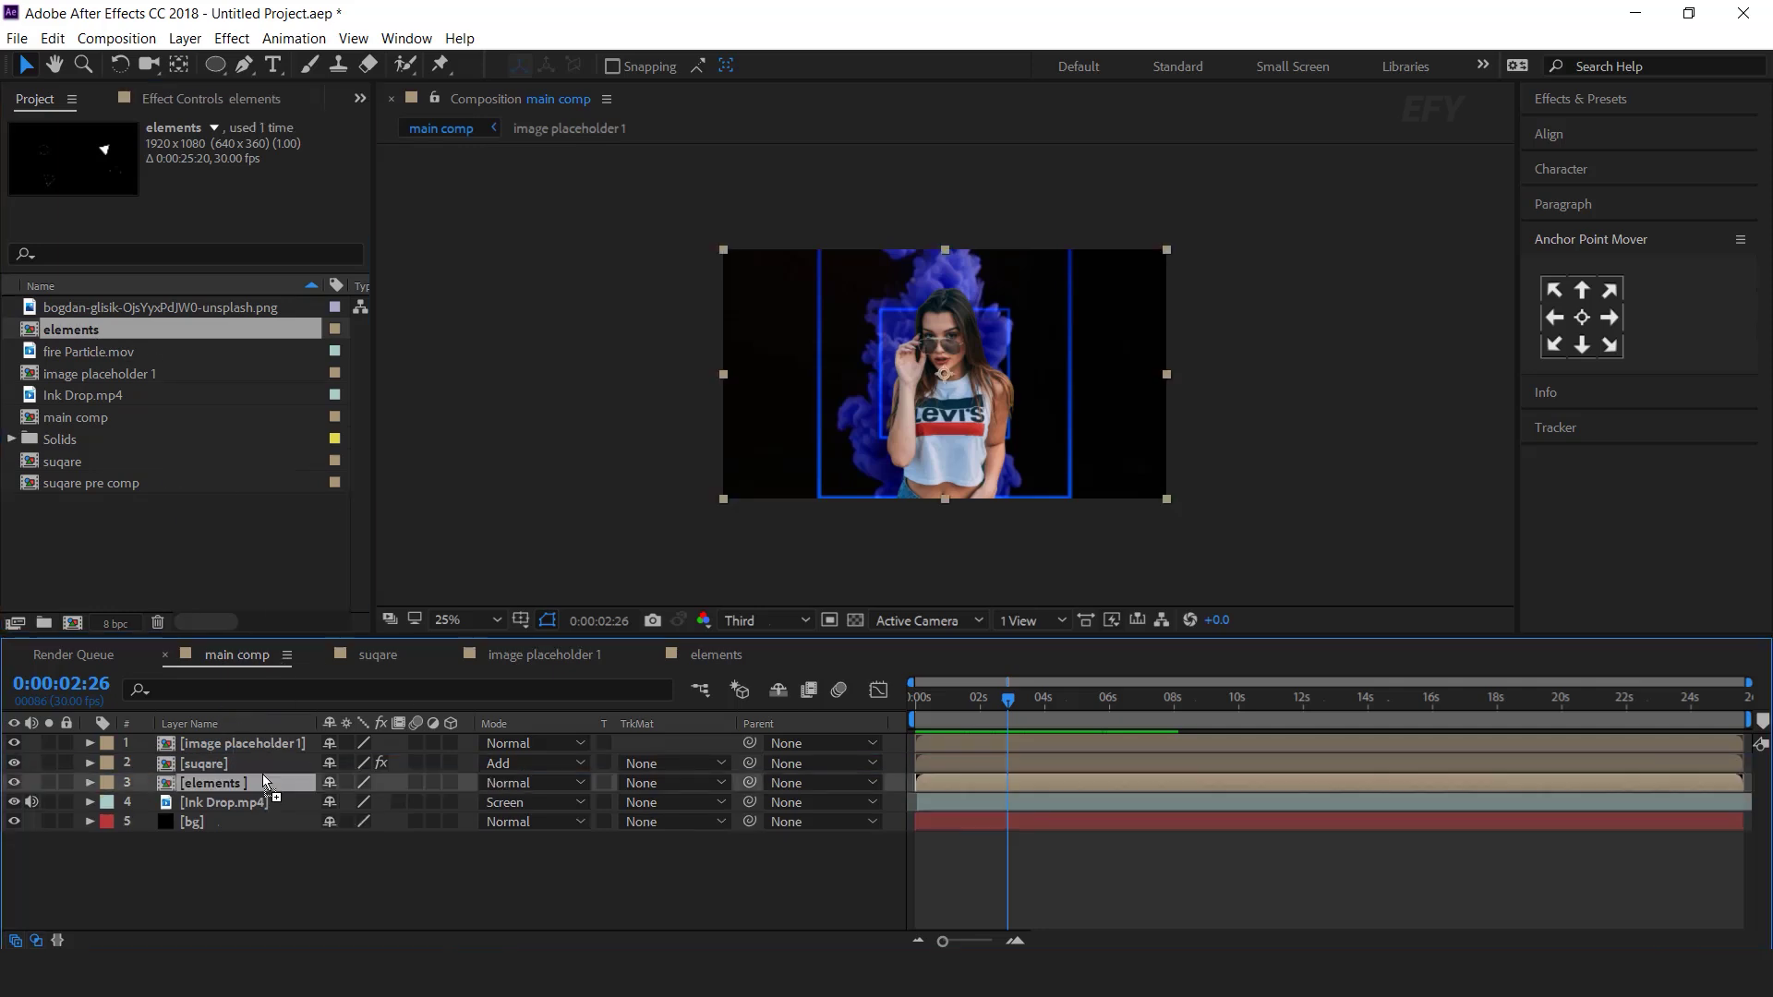
{"action": "left_click", "coordinate": [549, 784]}
{"action": "left_click", "coordinate": [575, 338]}
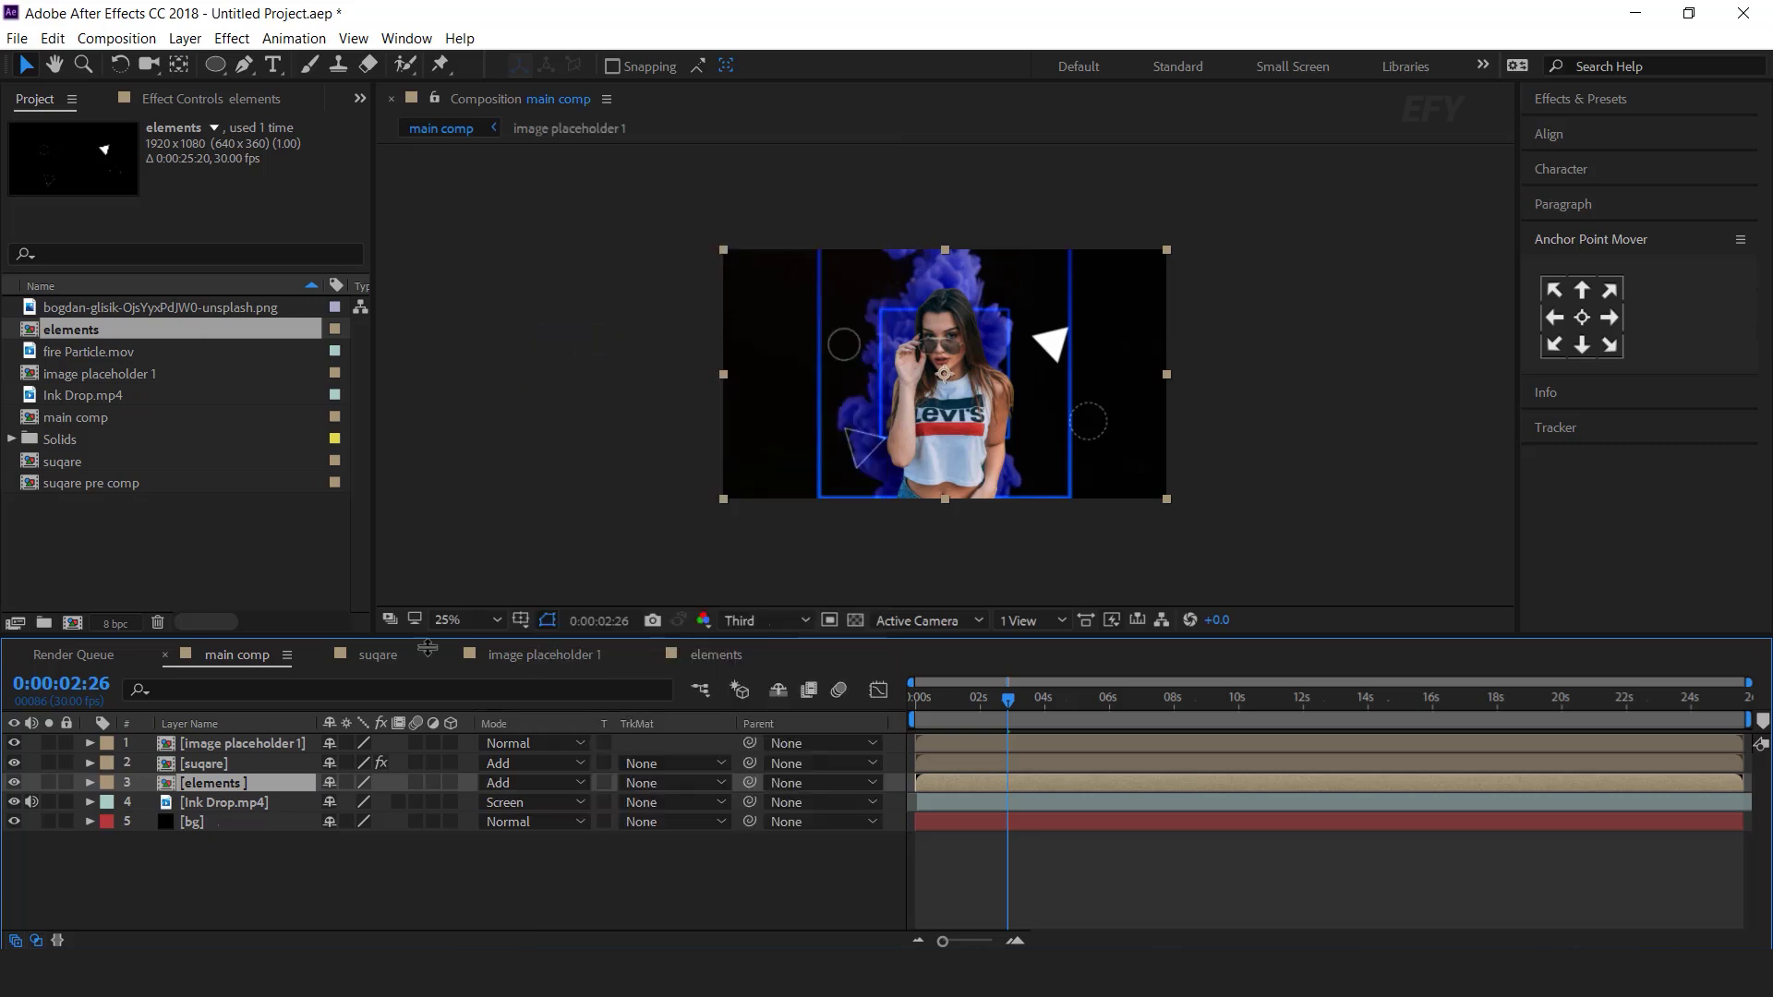
Duplicate the elements layer and turn both copies into 3D layers.
{"action": "key", "text": "ctrl+d"}
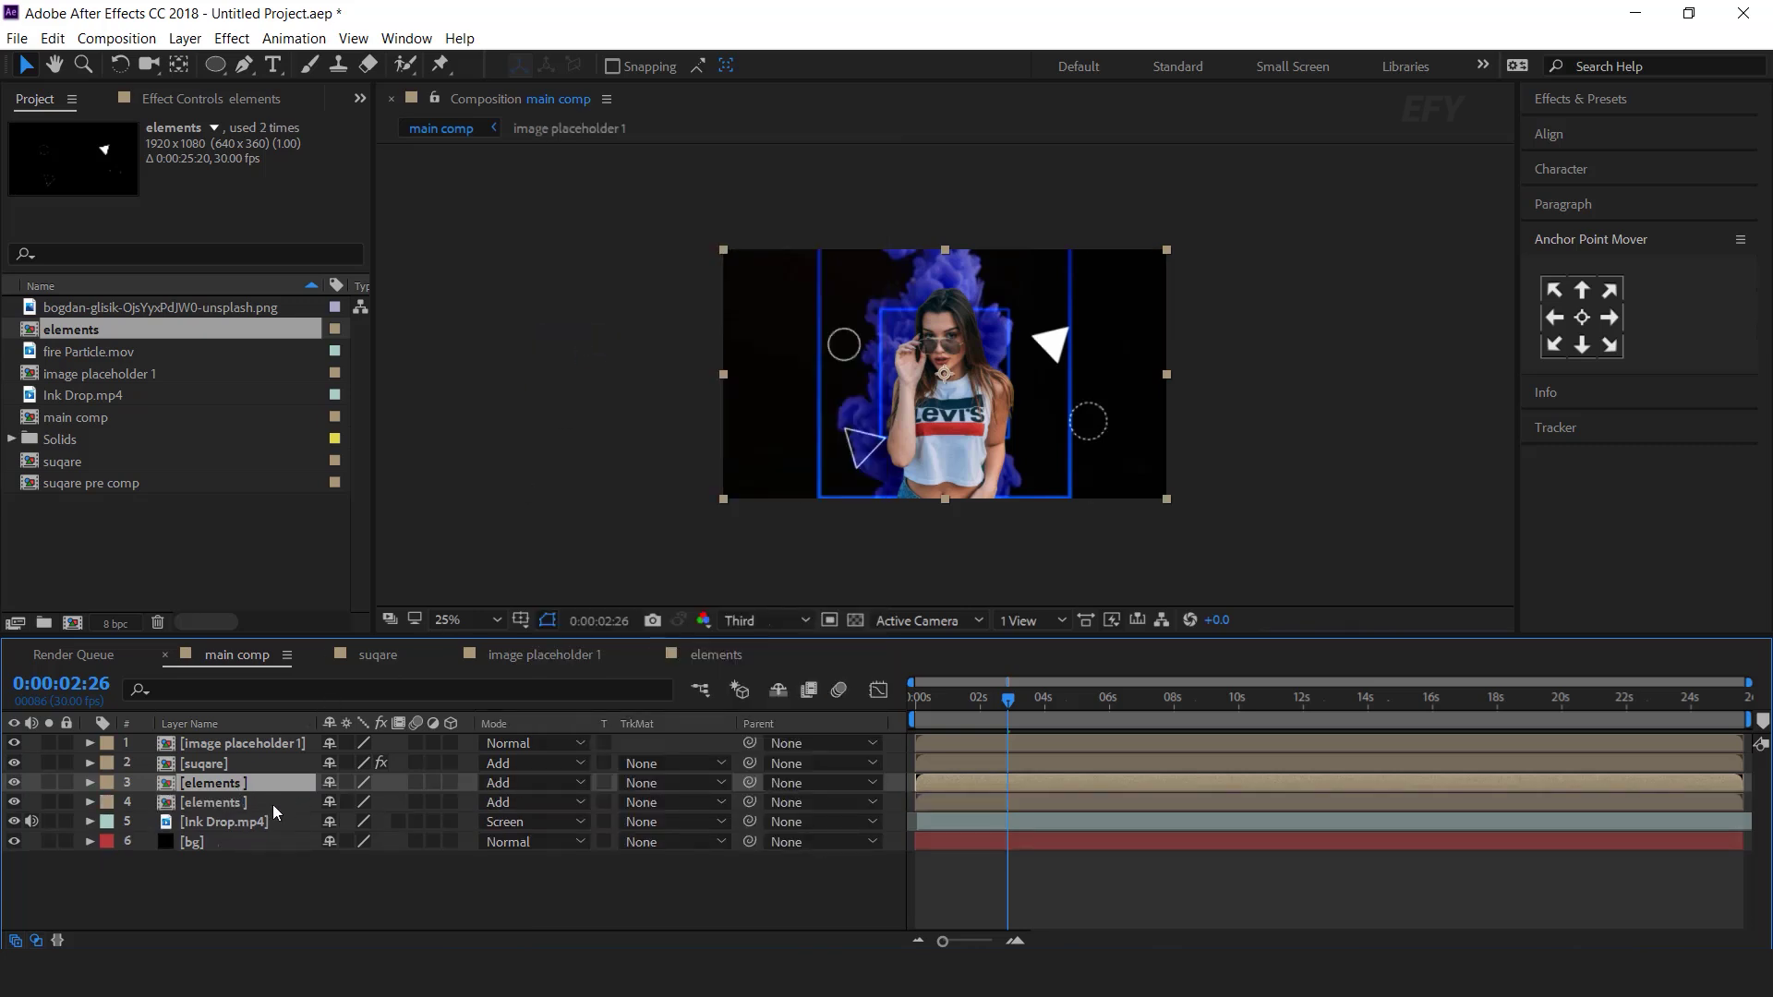
{"action": "left_click", "coordinate": [231, 804], "text": "ctrl"}
{"action": "left_click", "coordinate": [451, 782]}
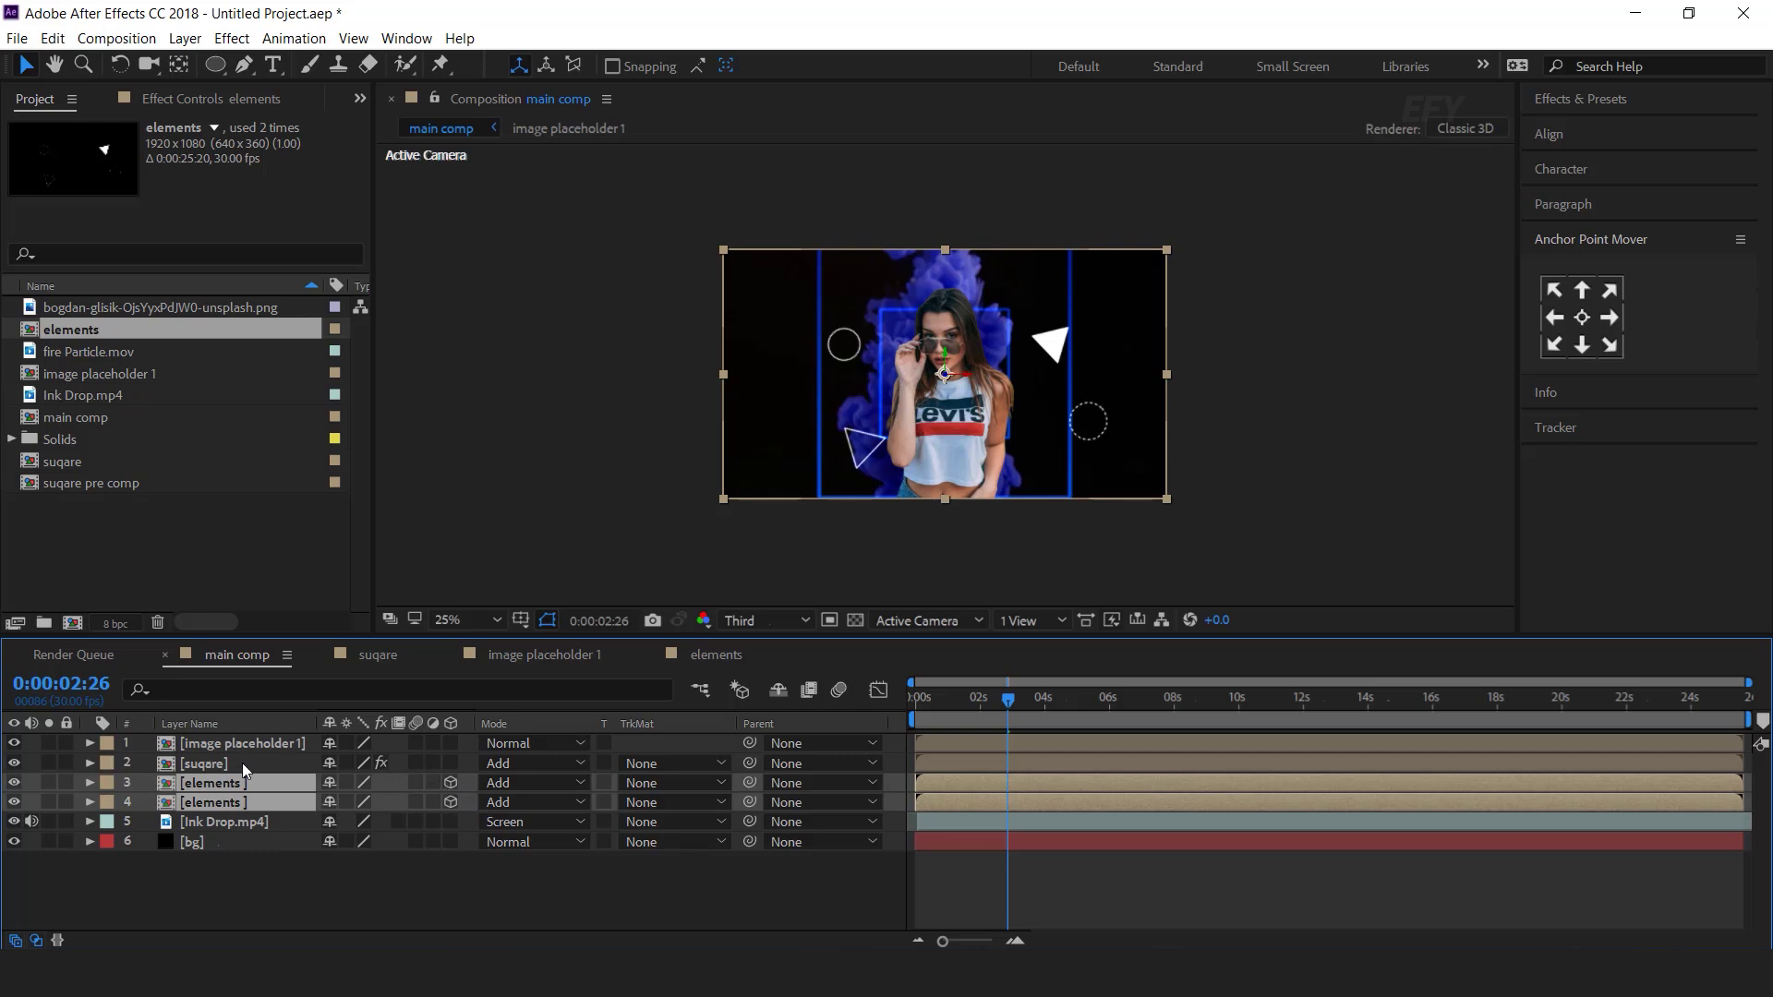
Turn the suqare and image placeholder 1 layers into 3D layers.
{"action": "left_click", "coordinate": [242, 763]}
{"action": "left_click", "coordinate": [252, 746], "text": "ctrl"}
{"action": "left_click", "coordinate": [452, 743]}
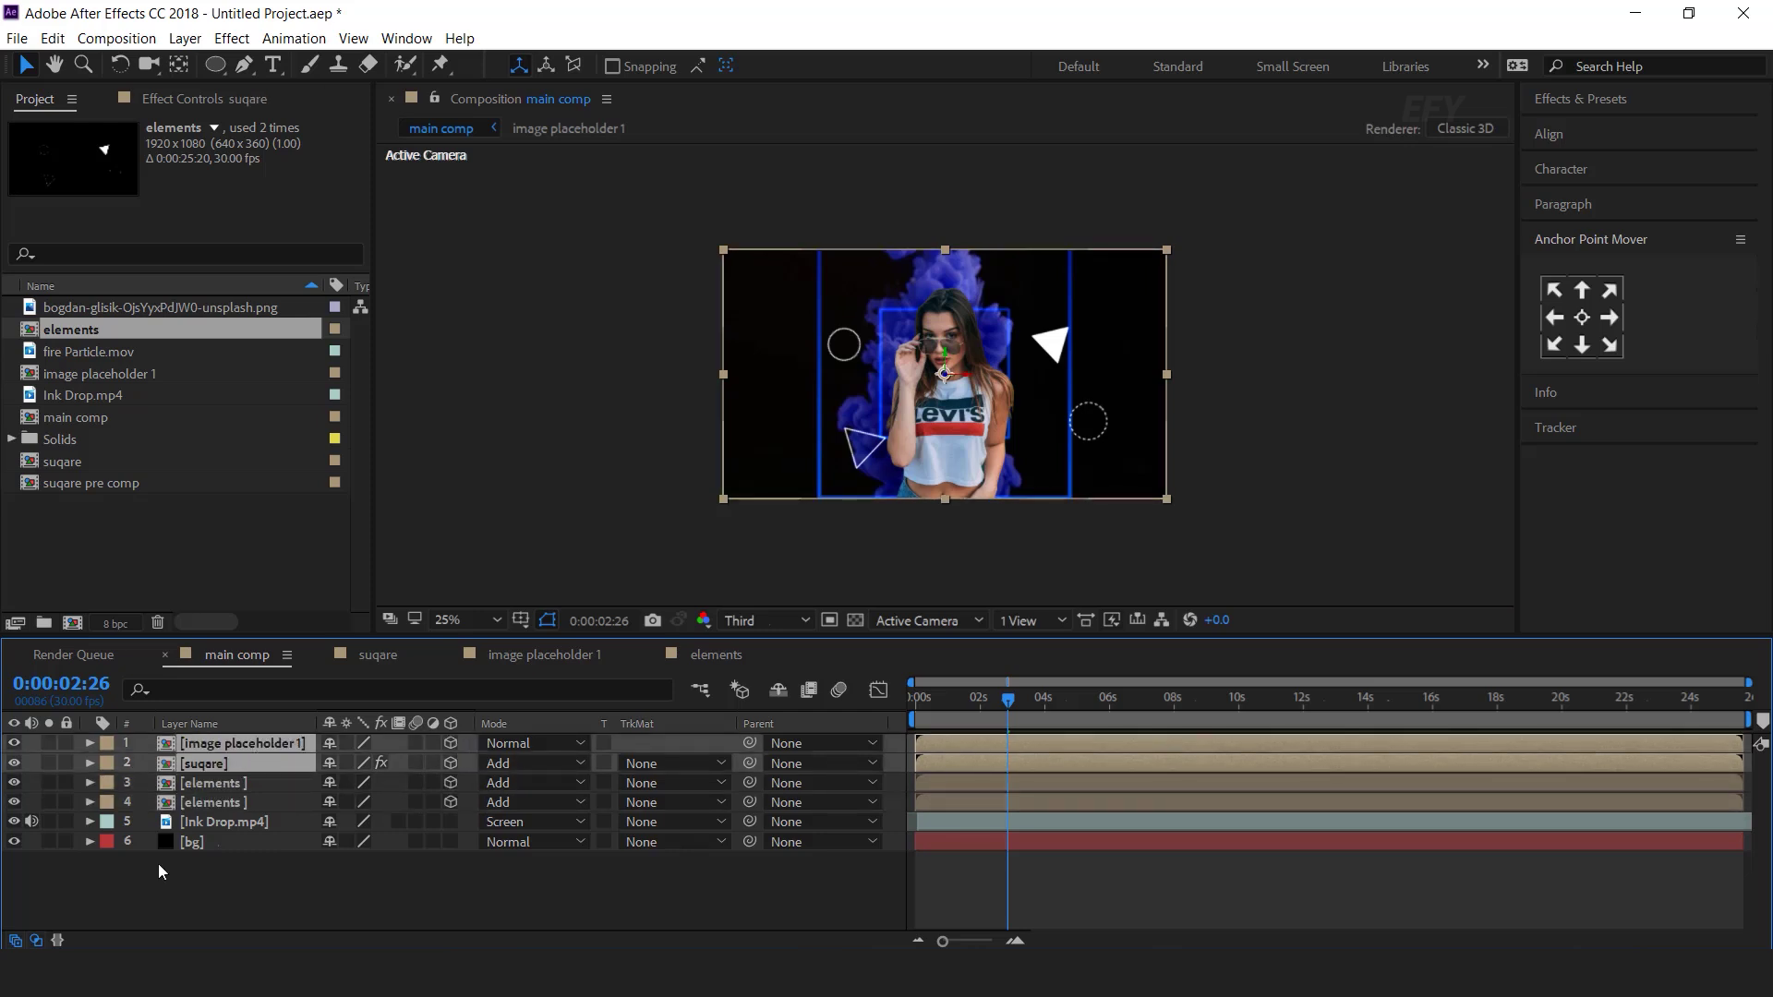
{"action": "left_click", "coordinate": [268, 883]}
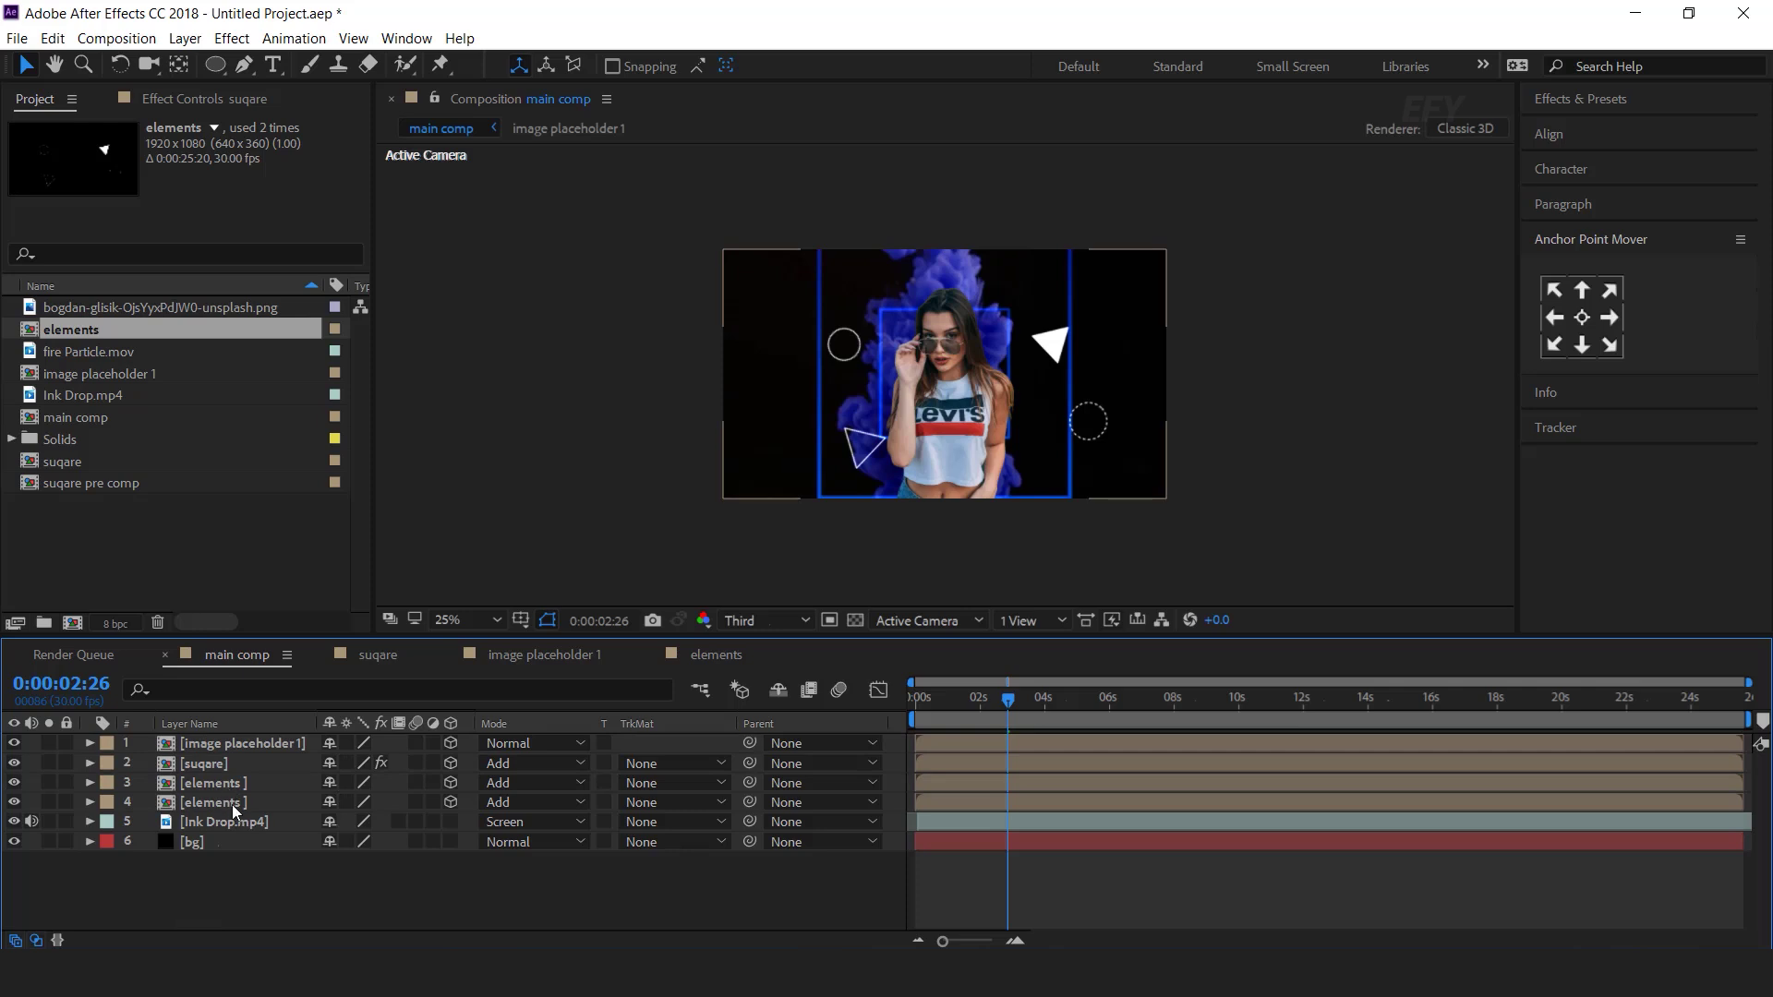
Show main comp in two horizontal views and push the lower elements layer farther back in the Top view.
{"action": "left_click", "coordinate": [233, 811]}
{"action": "left_click", "coordinate": [1028, 621]}
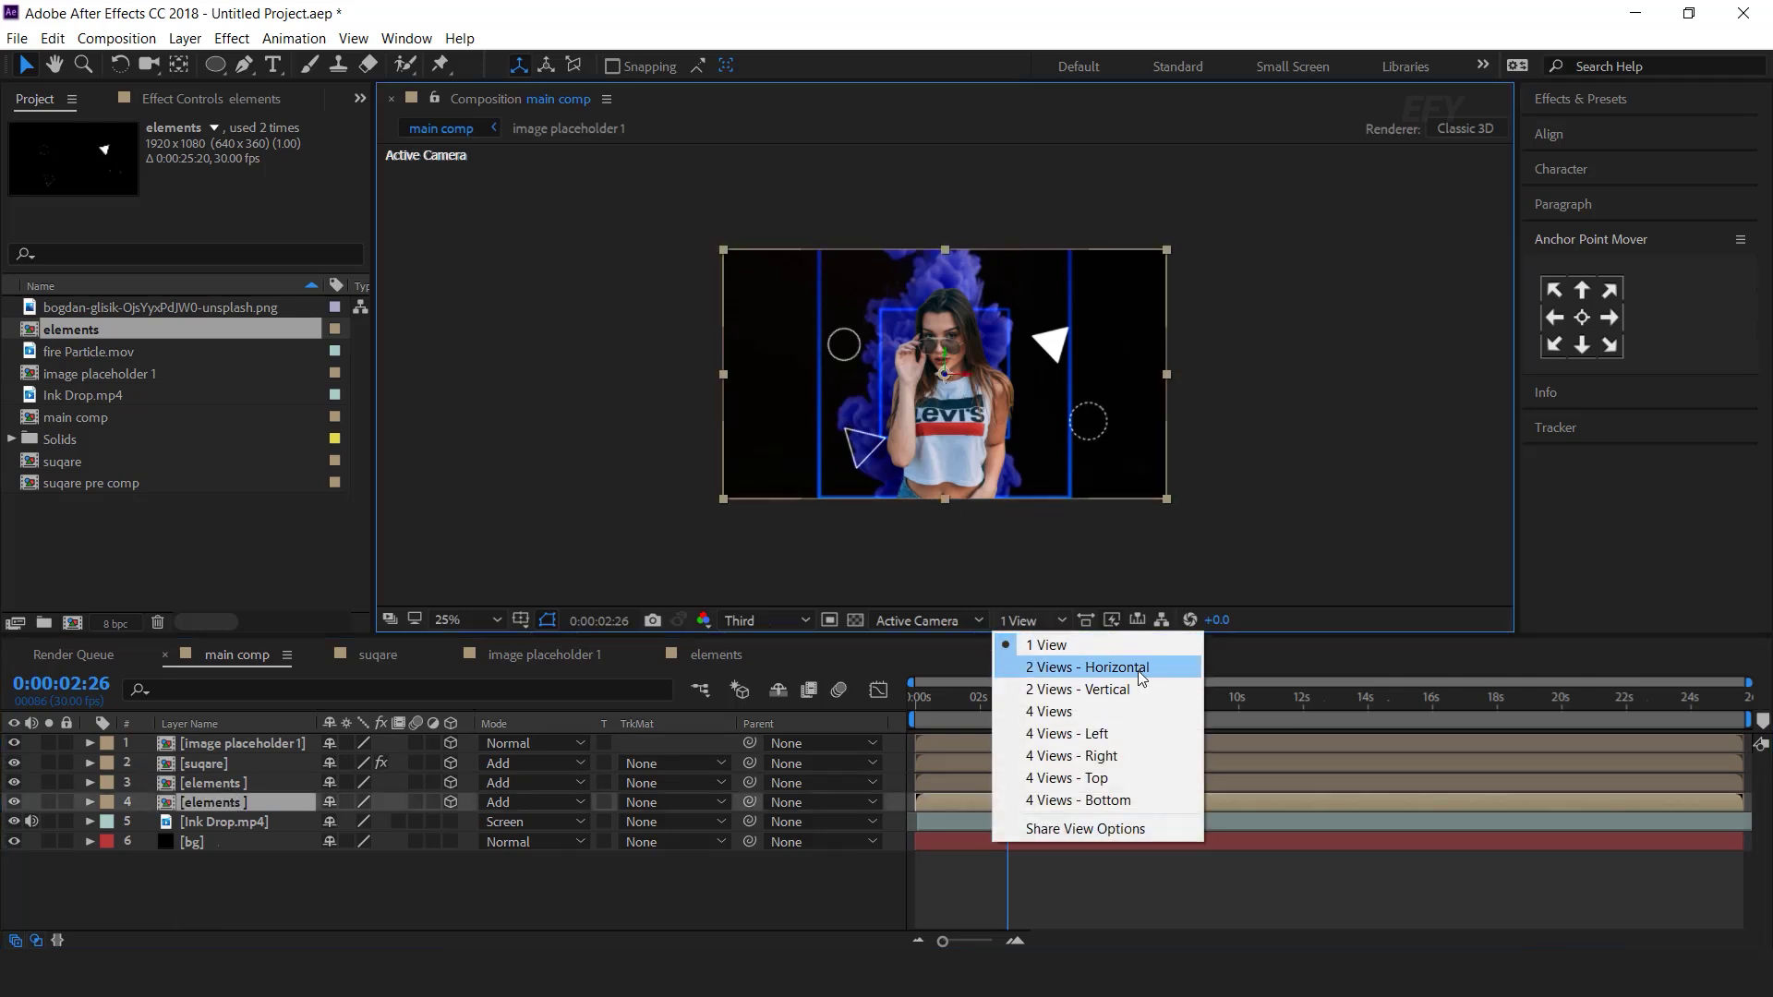
{"action": "left_click", "coordinate": [1142, 669]}
{"action": "left_click", "coordinate": [668, 379]}
{"action": "left_click_drag", "start_coordinate": [673, 407], "coordinate": [667, 355]}
Set the lower elements layer's opacity to 20%.
{"action": "left_click", "coordinate": [258, 808]}
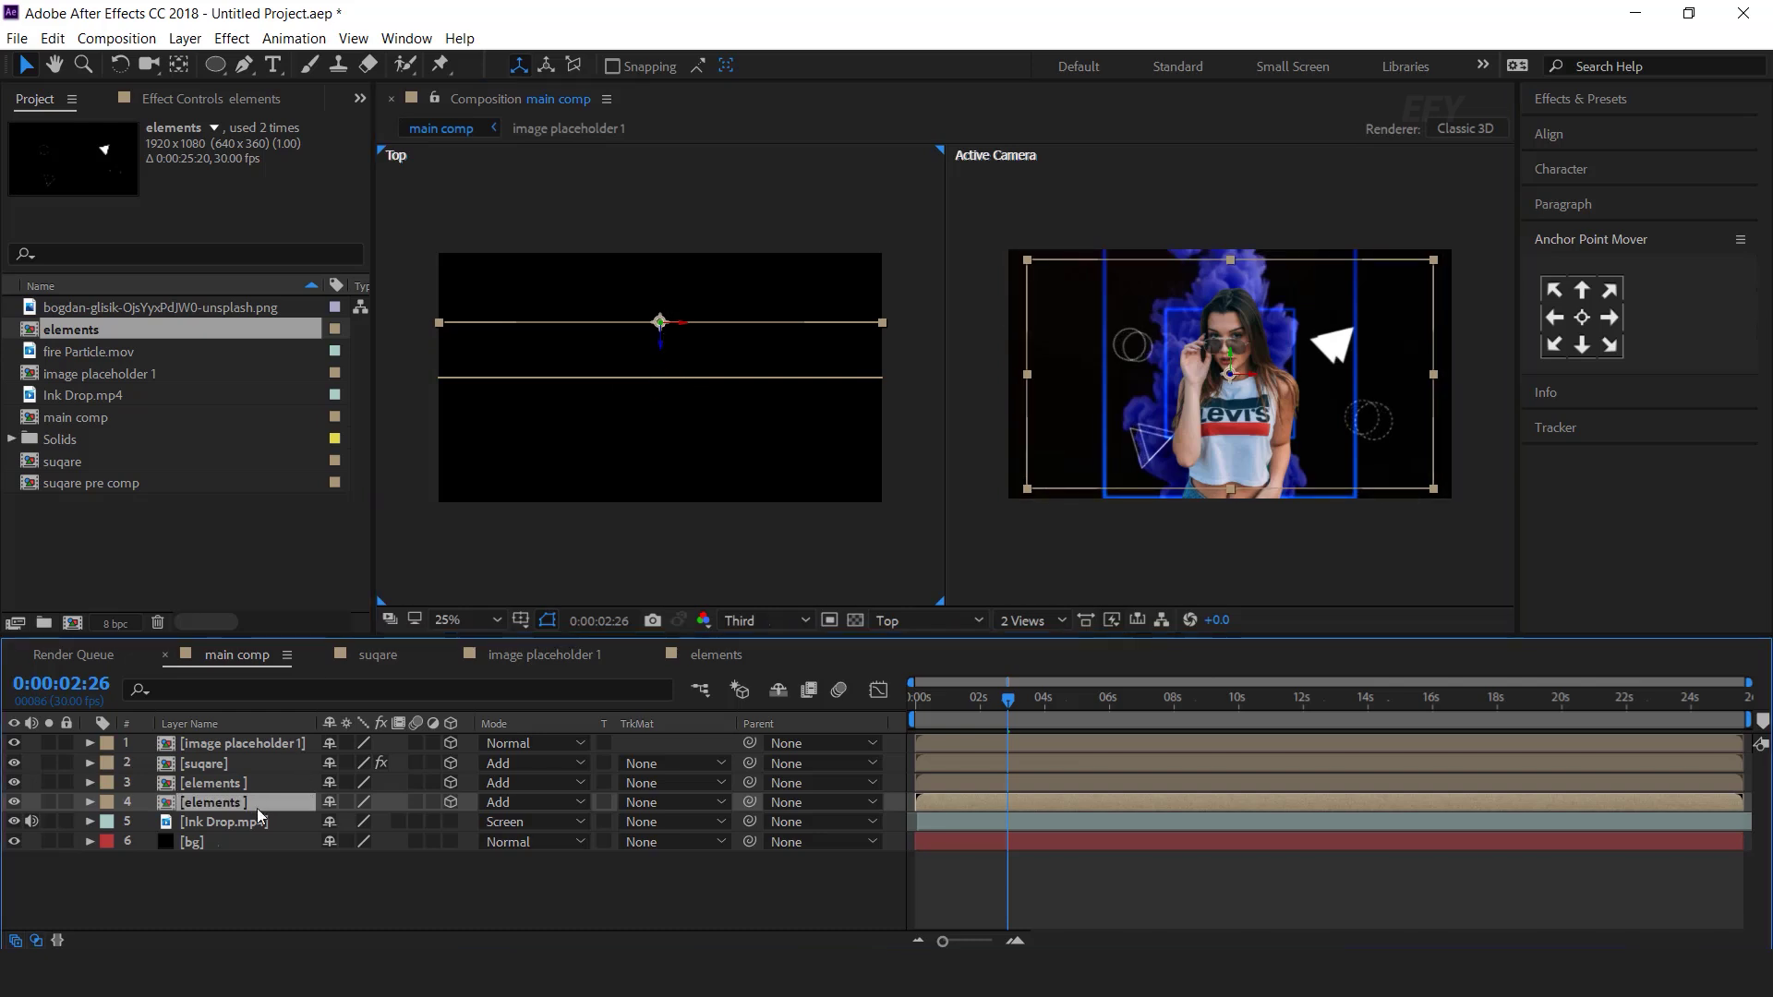
{"action": "key", "text": "t"}
{"action": "left_click", "coordinate": [342, 822]}
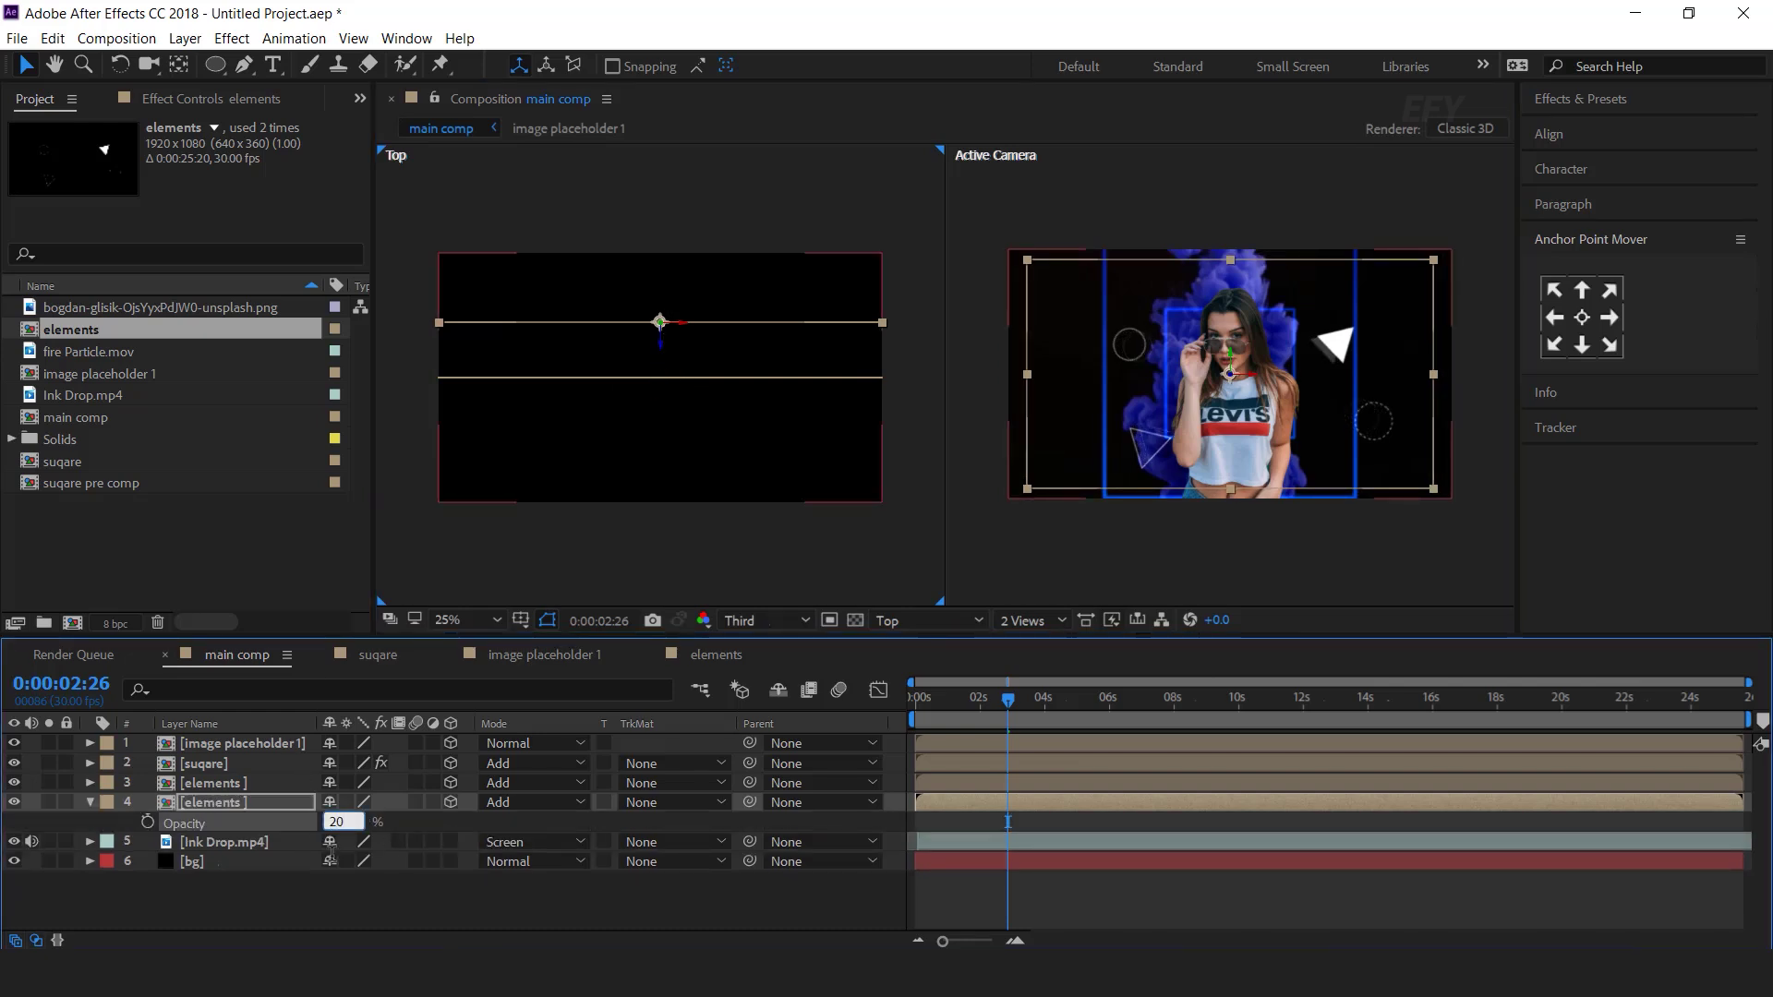
{"action": "key", "text": "t"}
Push the suqare layer far back in depth and scale it up to 144% to fill the frame.
{"action": "left_click", "coordinate": [204, 763]}
{"action": "key", "text": "comma"}
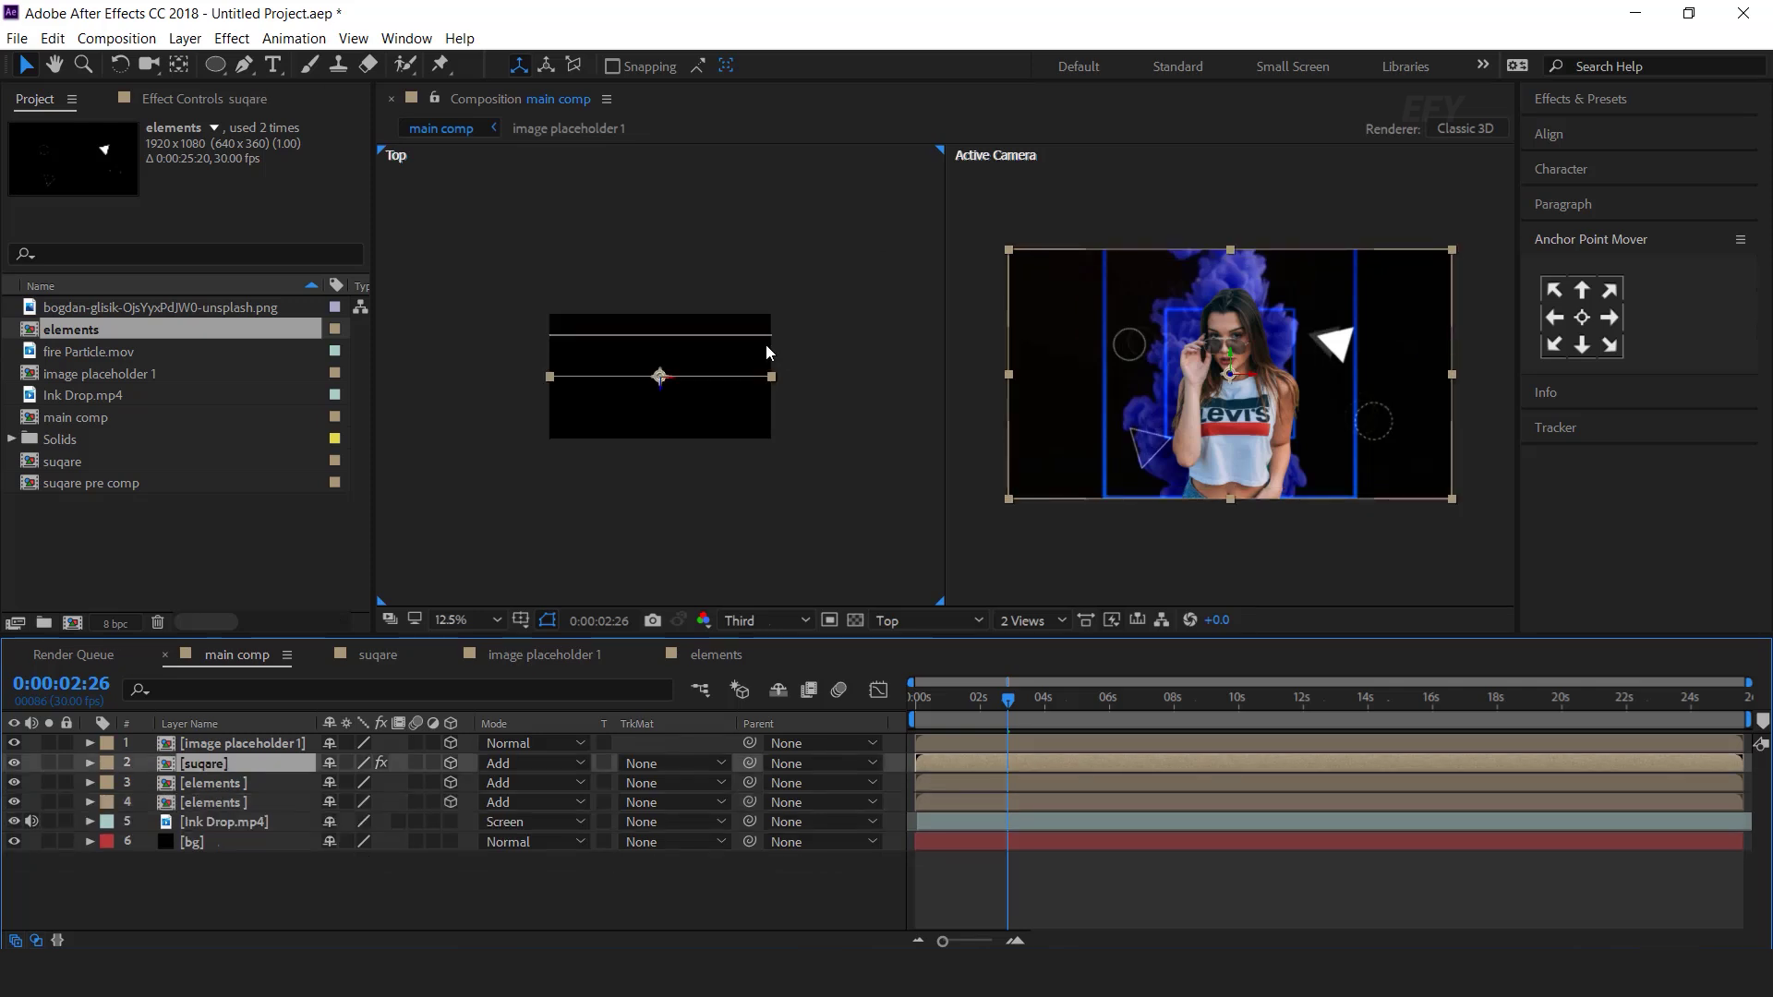
{"action": "left_click_drag", "start_coordinate": [659, 390], "coordinate": [668, 269]}
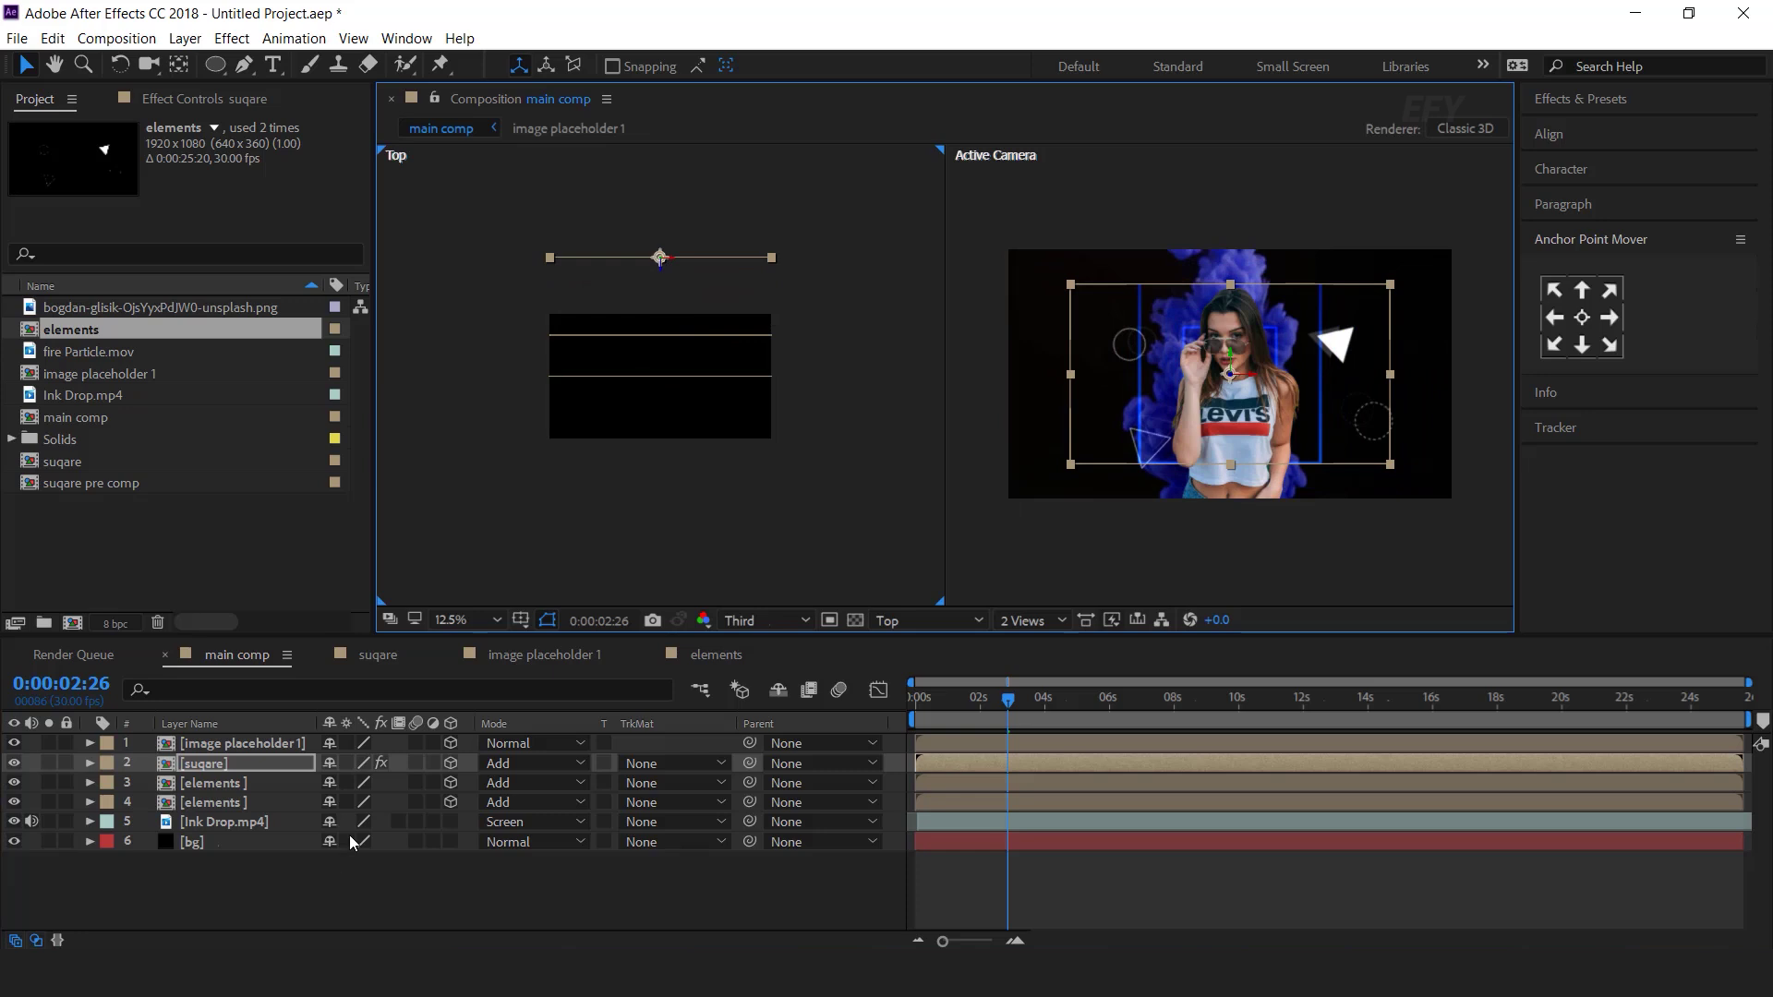
{"action": "key", "text": "s"}
{"action": "left_click_drag", "start_coordinate": [355, 783], "coordinate": [471, 772]}
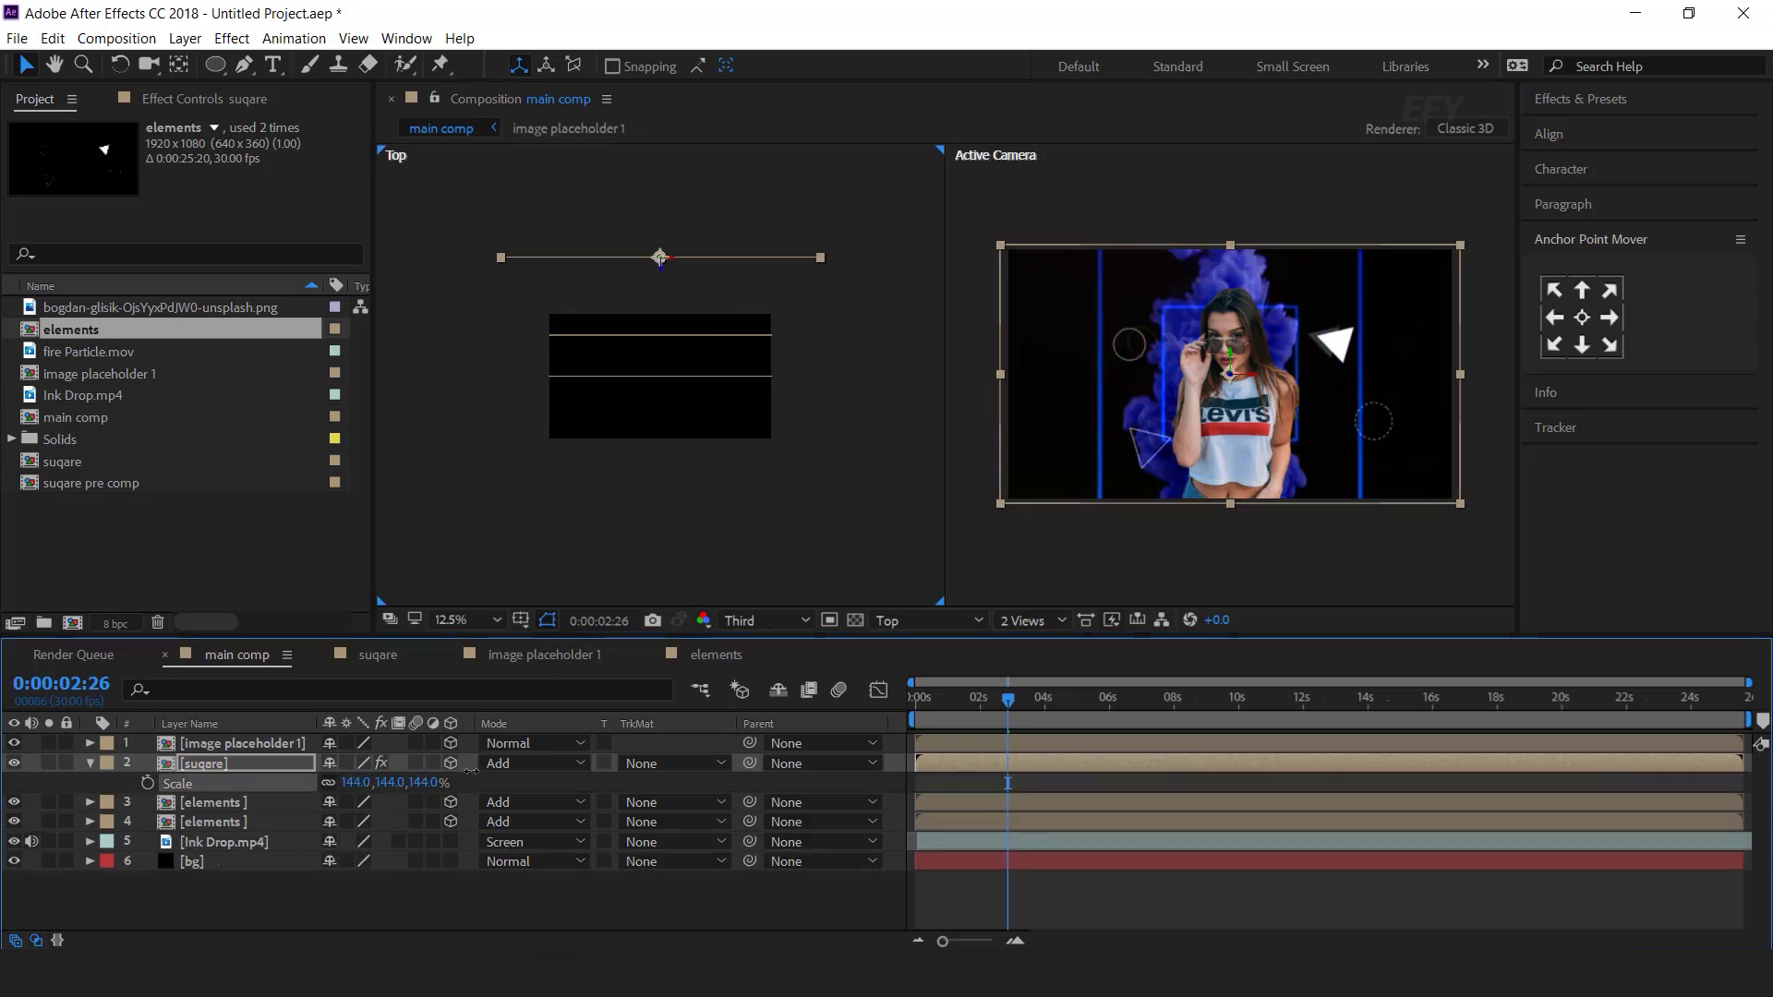
Push image placeholder 1 back in depth, scale it to 121%, and nudge the portrait slightly down in the camera view.
{"action": "key", "text": "ctrl+Up"}
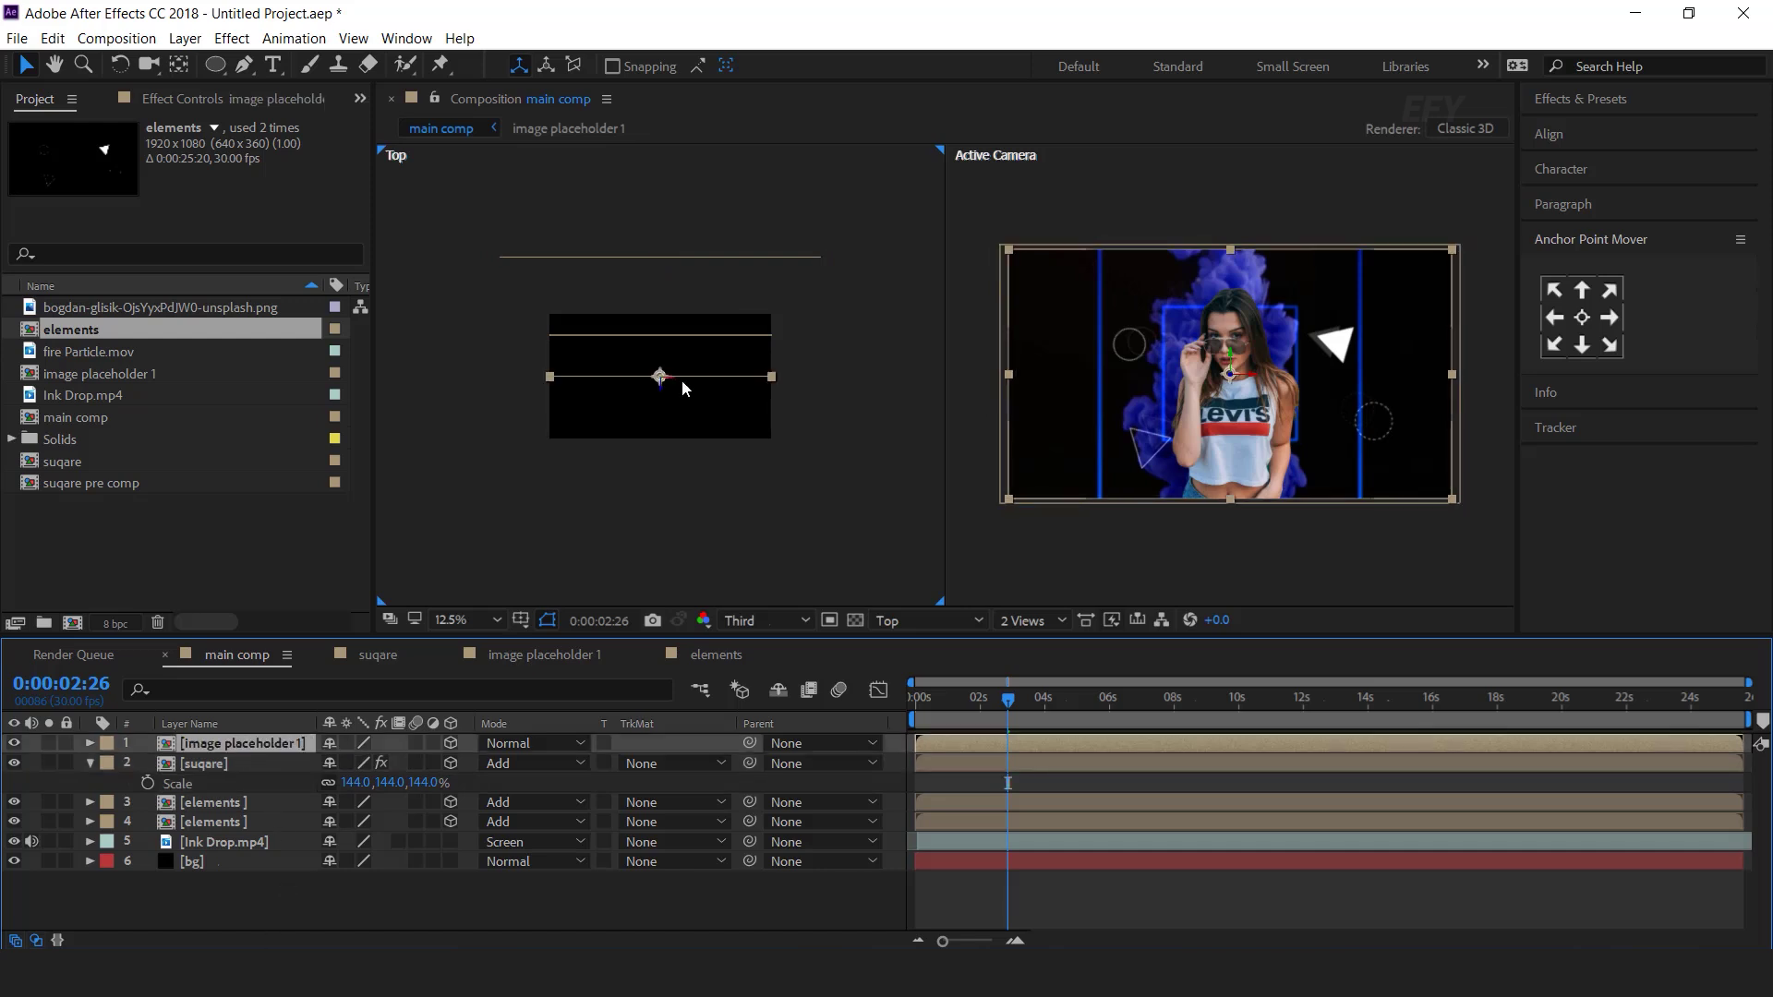
{"action": "left_click_drag", "start_coordinate": [659, 377], "coordinate": [660, 311]}
{"action": "key", "text": "s"}
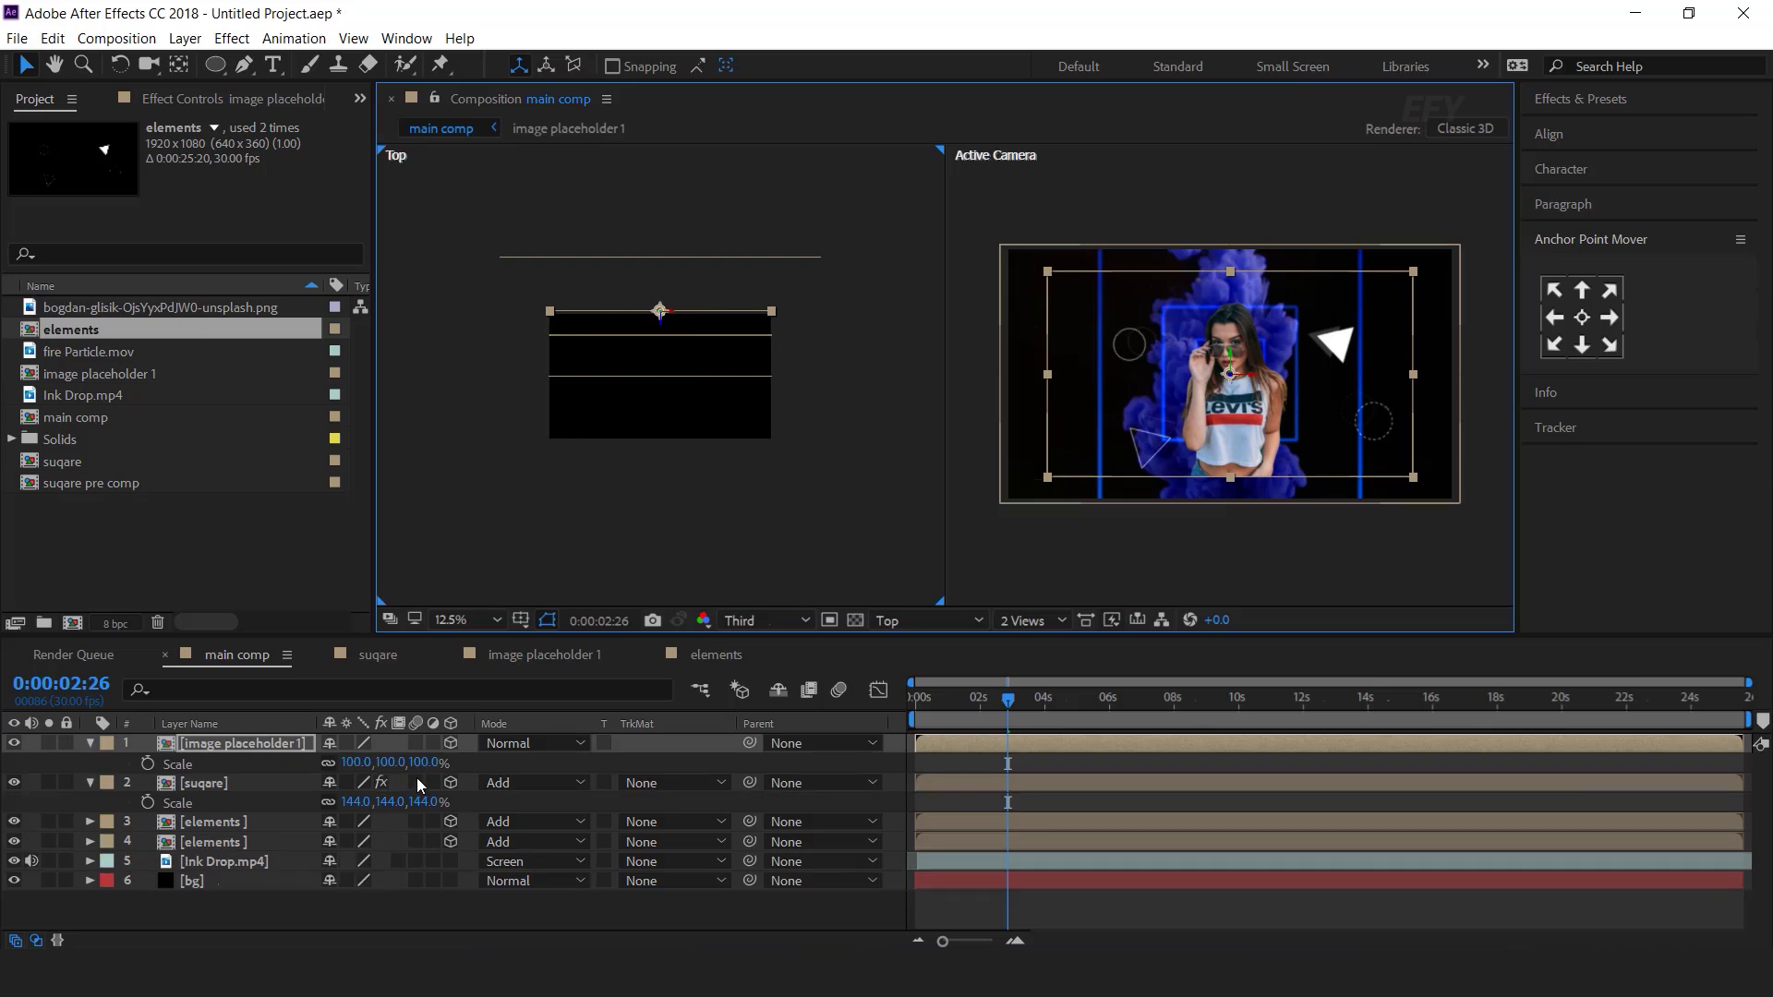
{"action": "left_click_drag", "start_coordinate": [417, 763], "coordinate": [446, 755]}
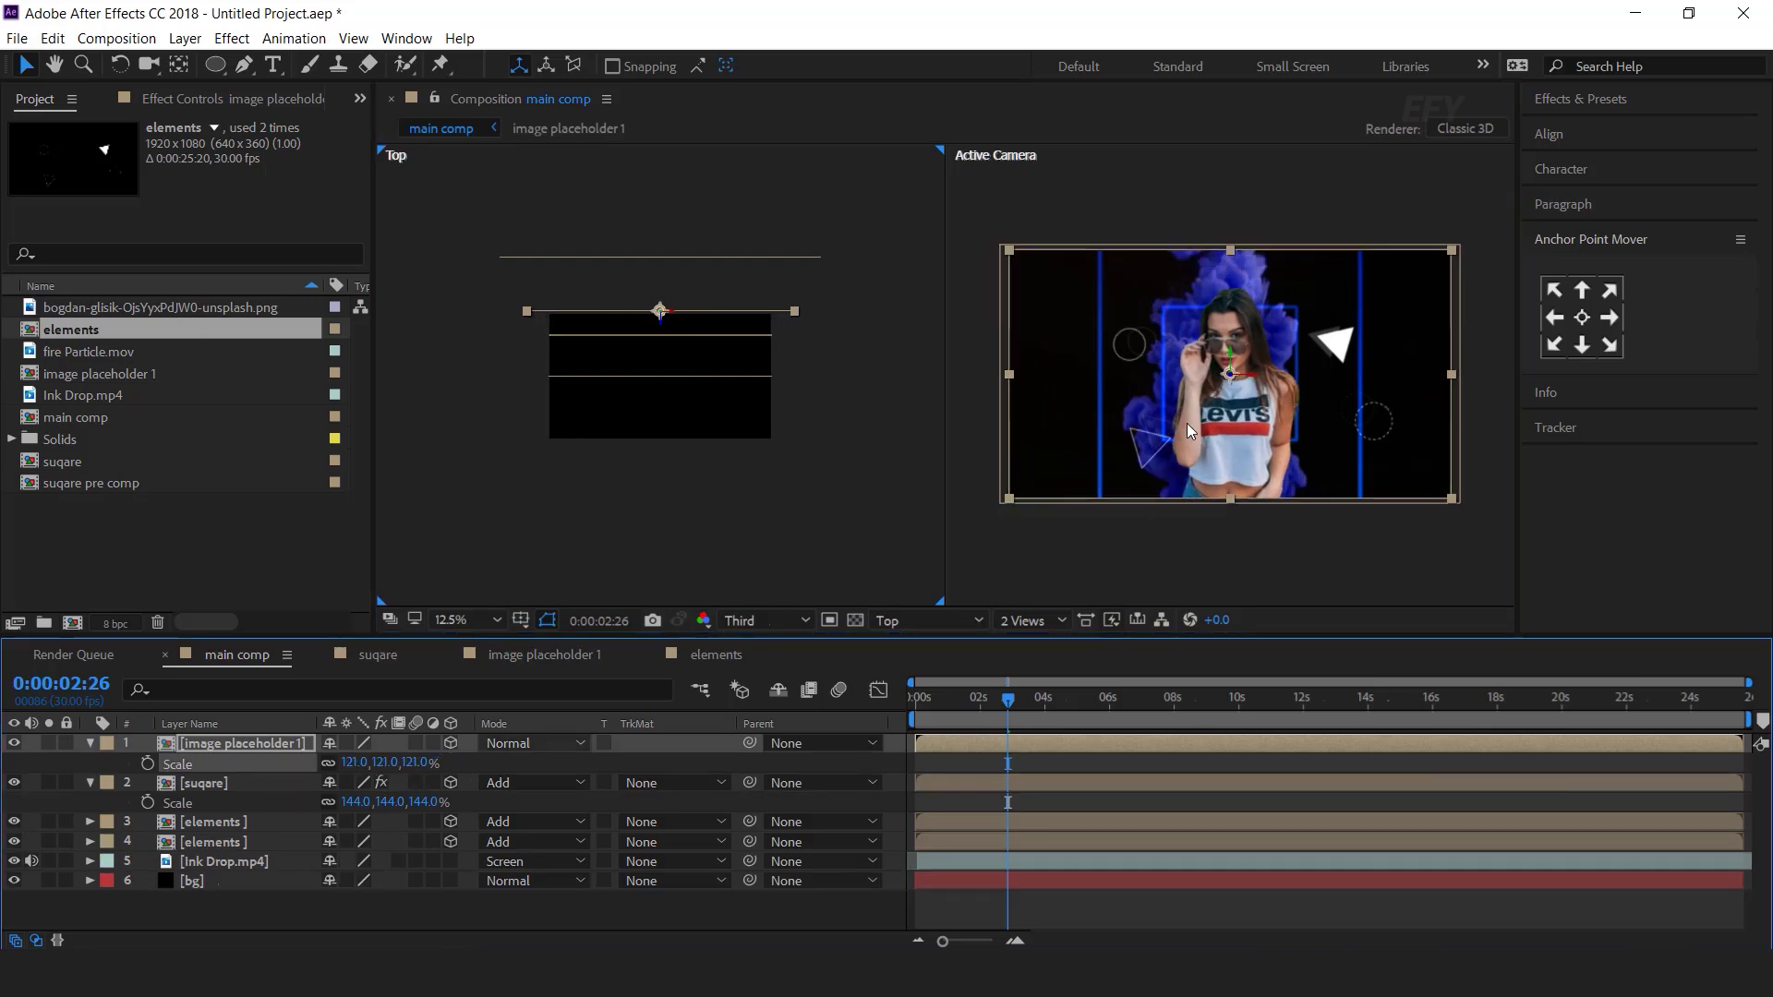
{"action": "left_click_drag", "start_coordinate": [1232, 359], "coordinate": [1235, 363]}
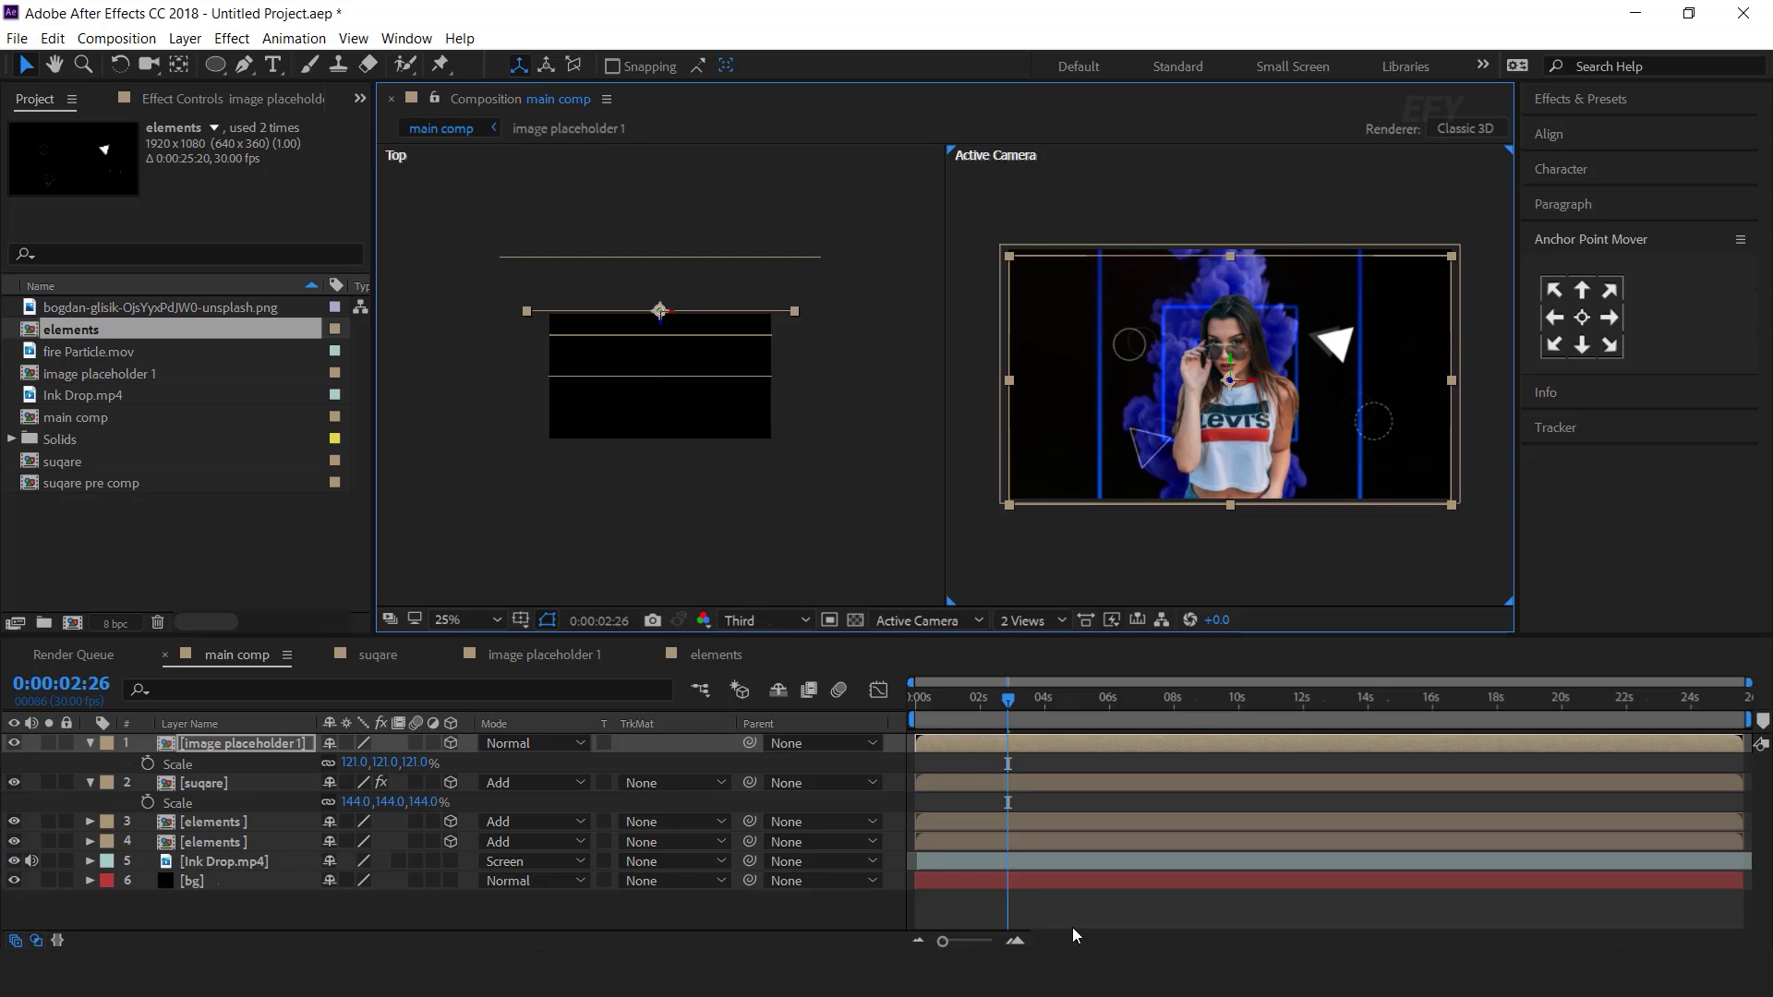
{"action": "left_click", "coordinate": [1107, 907]}
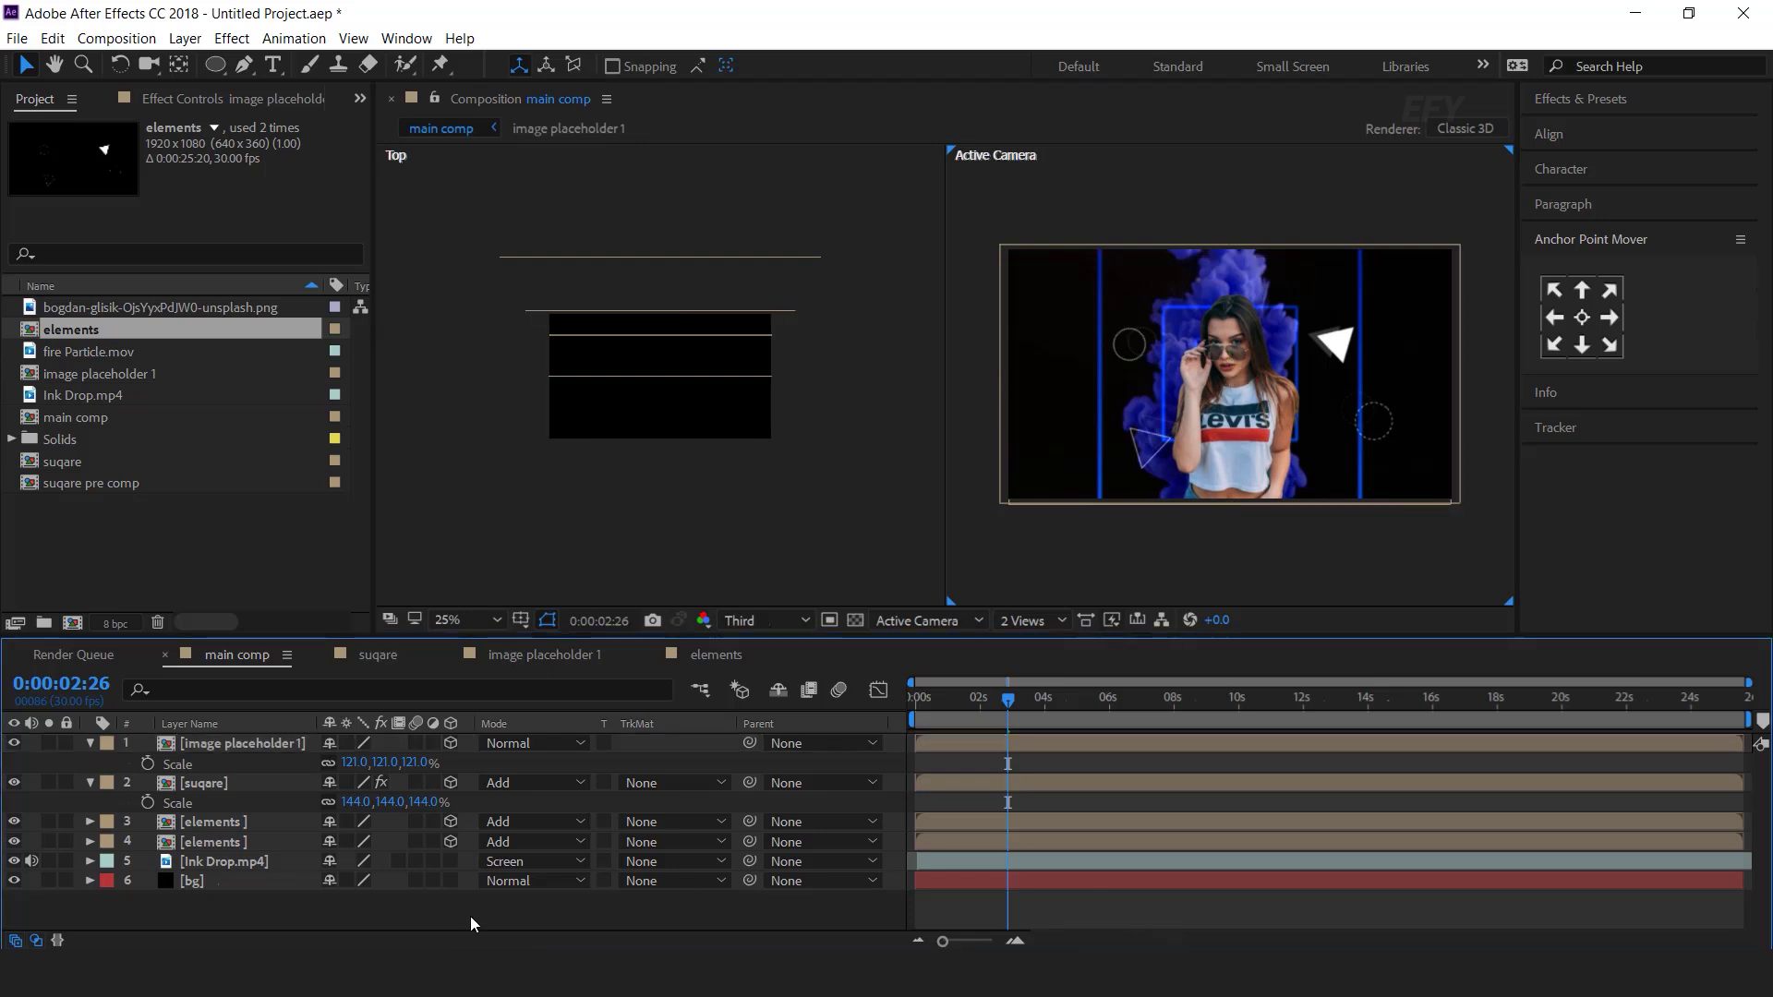
{"action": "left_click", "coordinate": [90, 784]}
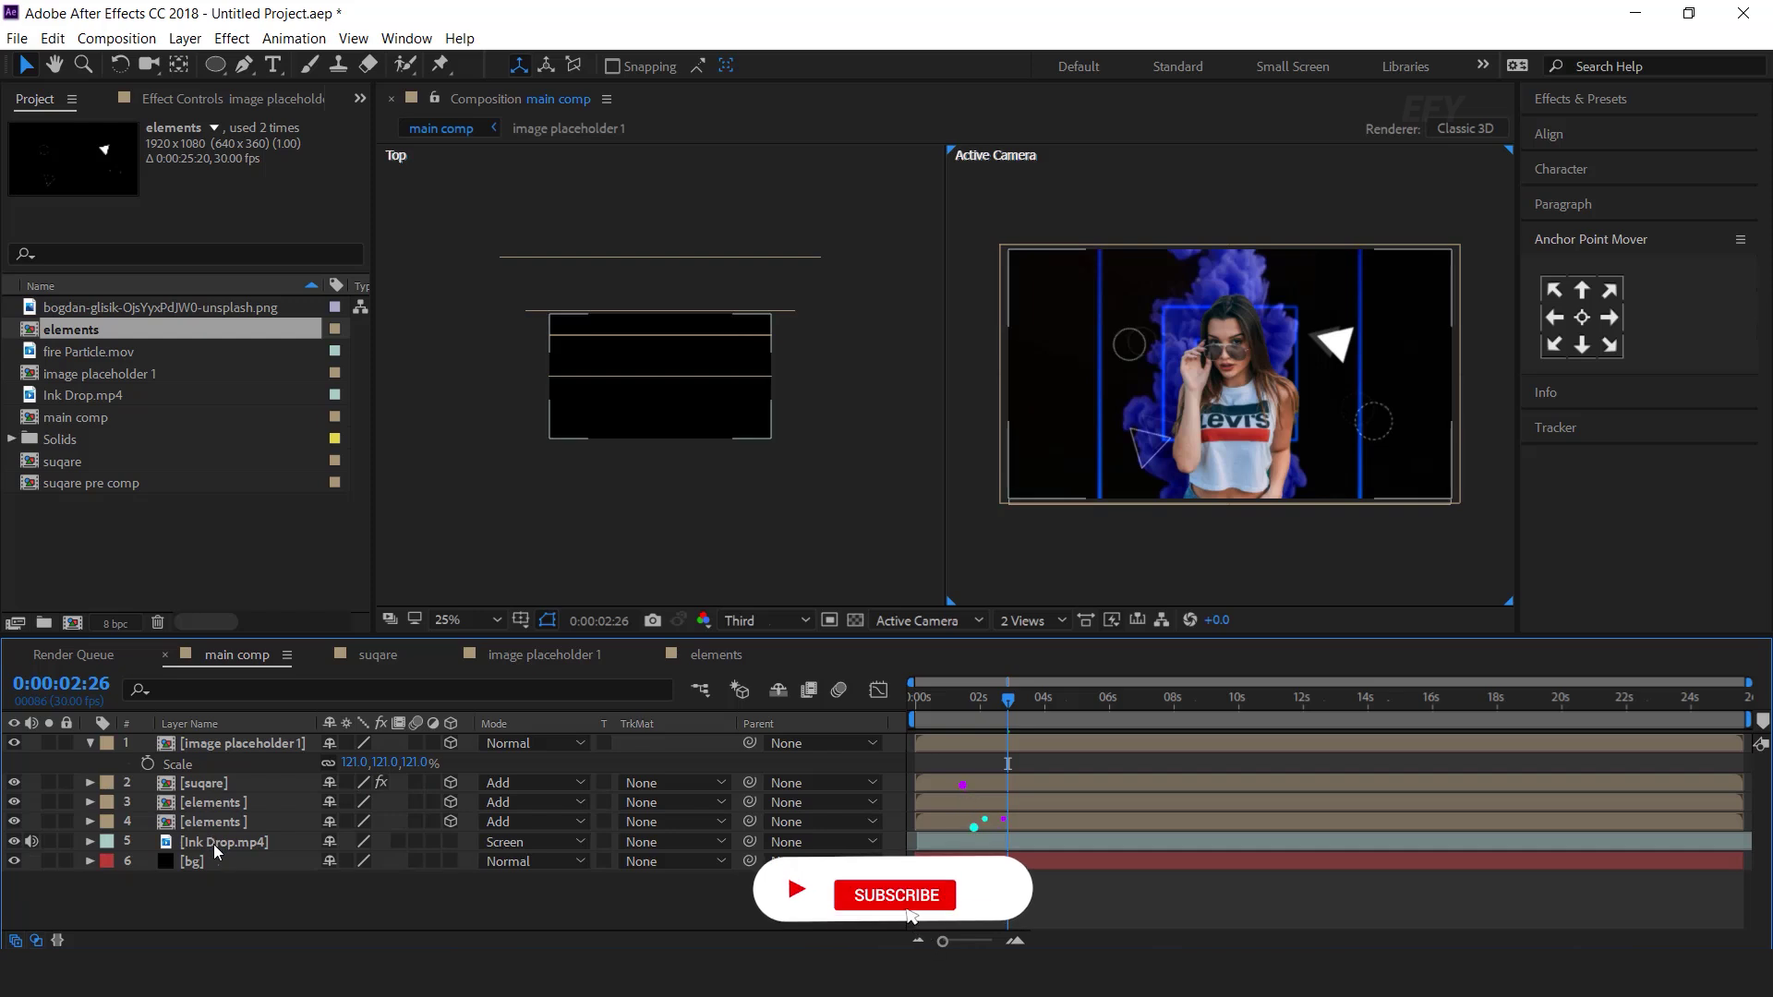
Make Ink Drop.mp4 a 3D layer, push it back between the portrait and the suqare layer, and scale it to 140%.
{"action": "left_click", "coordinate": [249, 842]}
{"action": "left_click", "coordinate": [452, 842]}
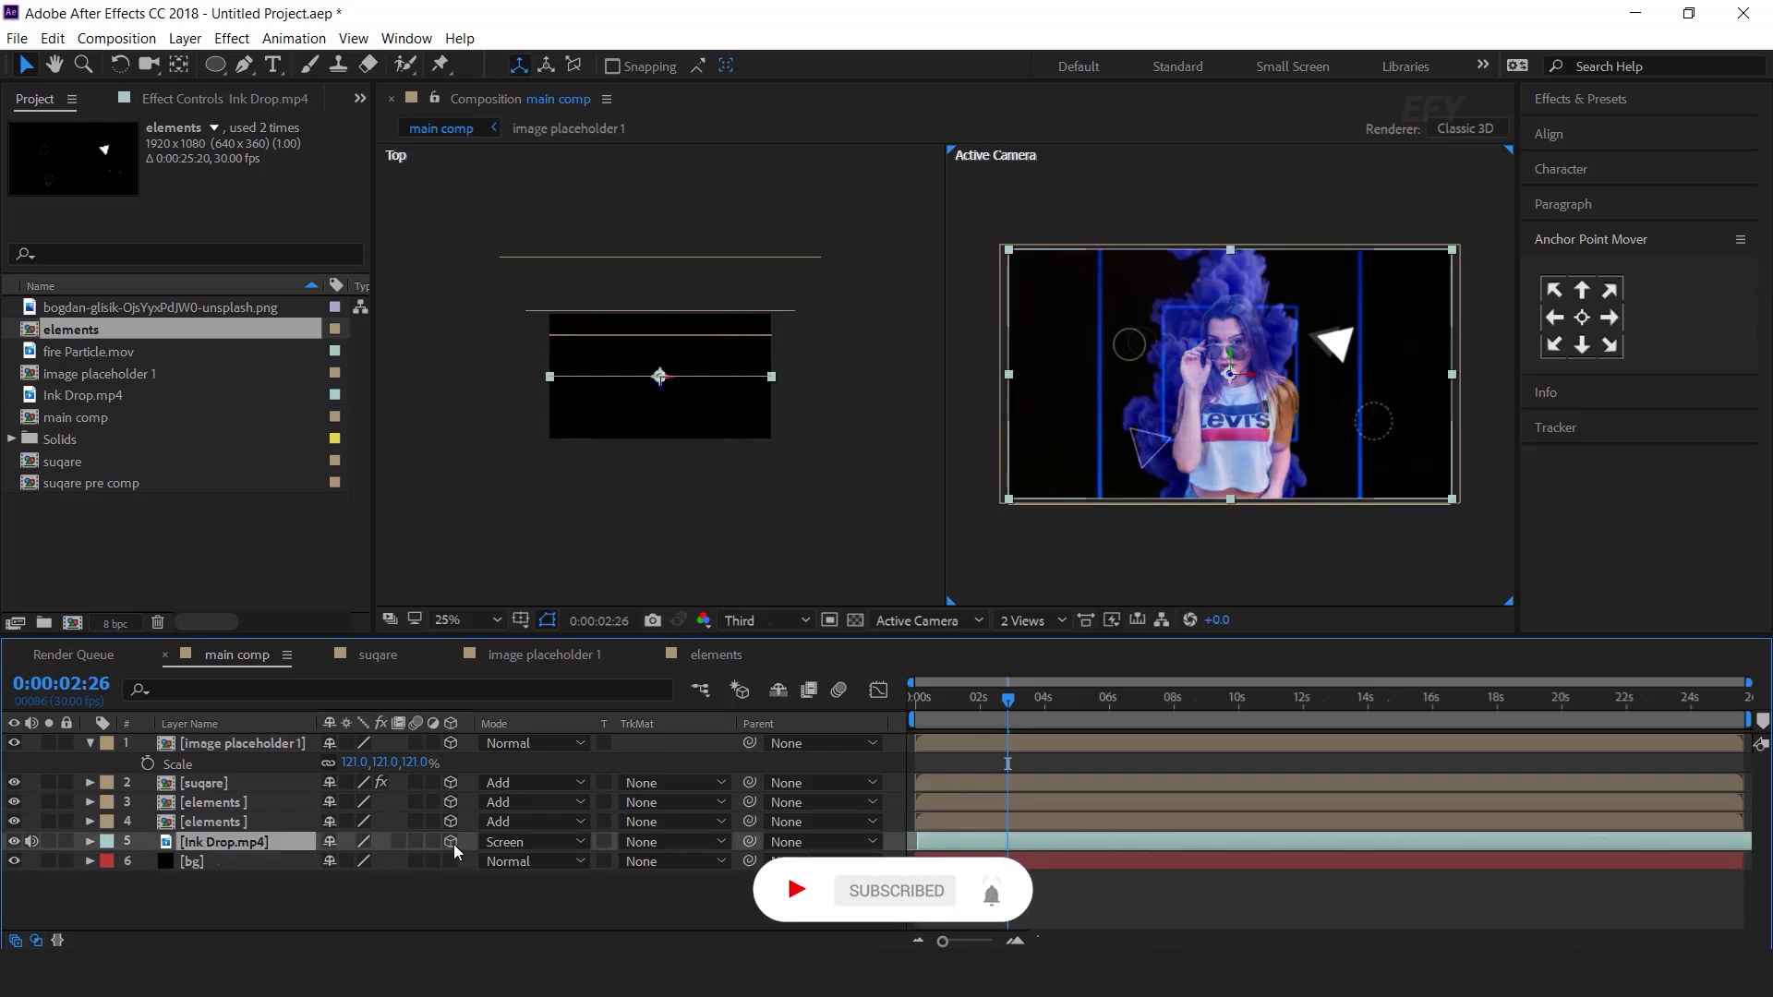
{"action": "left_click_drag", "start_coordinate": [660, 390], "coordinate": [662, 307]}
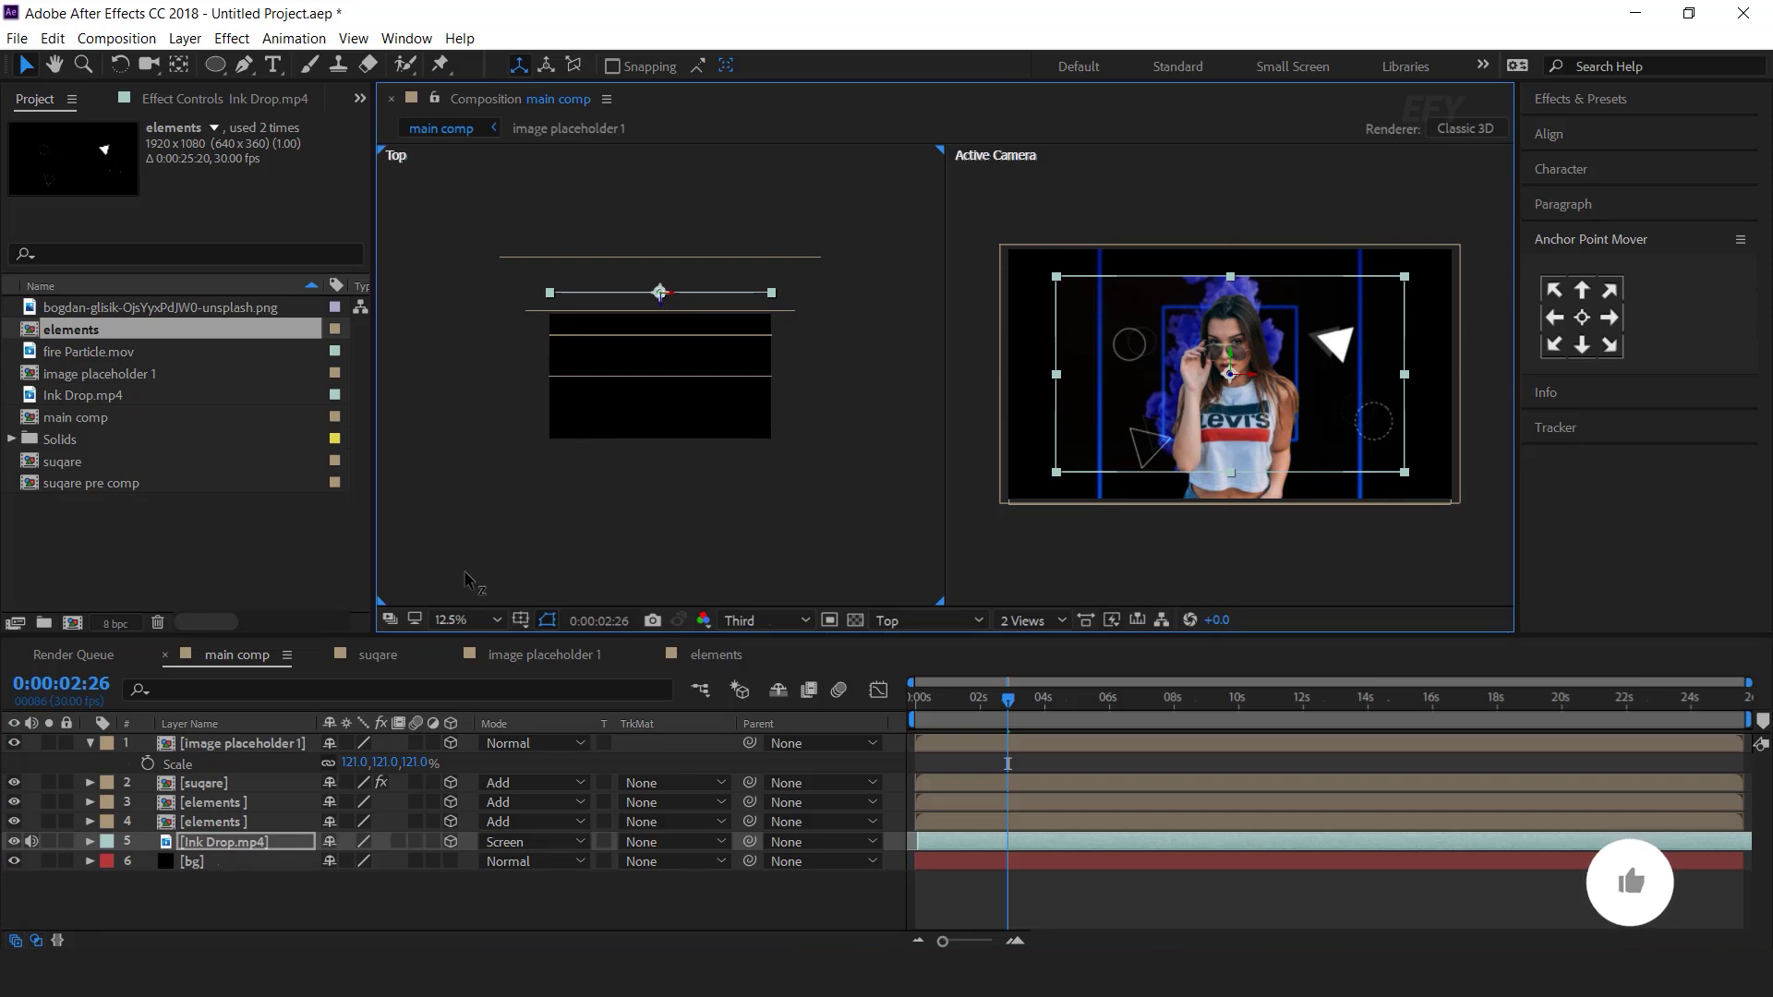
{"action": "key", "text": "s"}
{"action": "left_click_drag", "start_coordinate": [421, 861], "coordinate": [471, 859]}
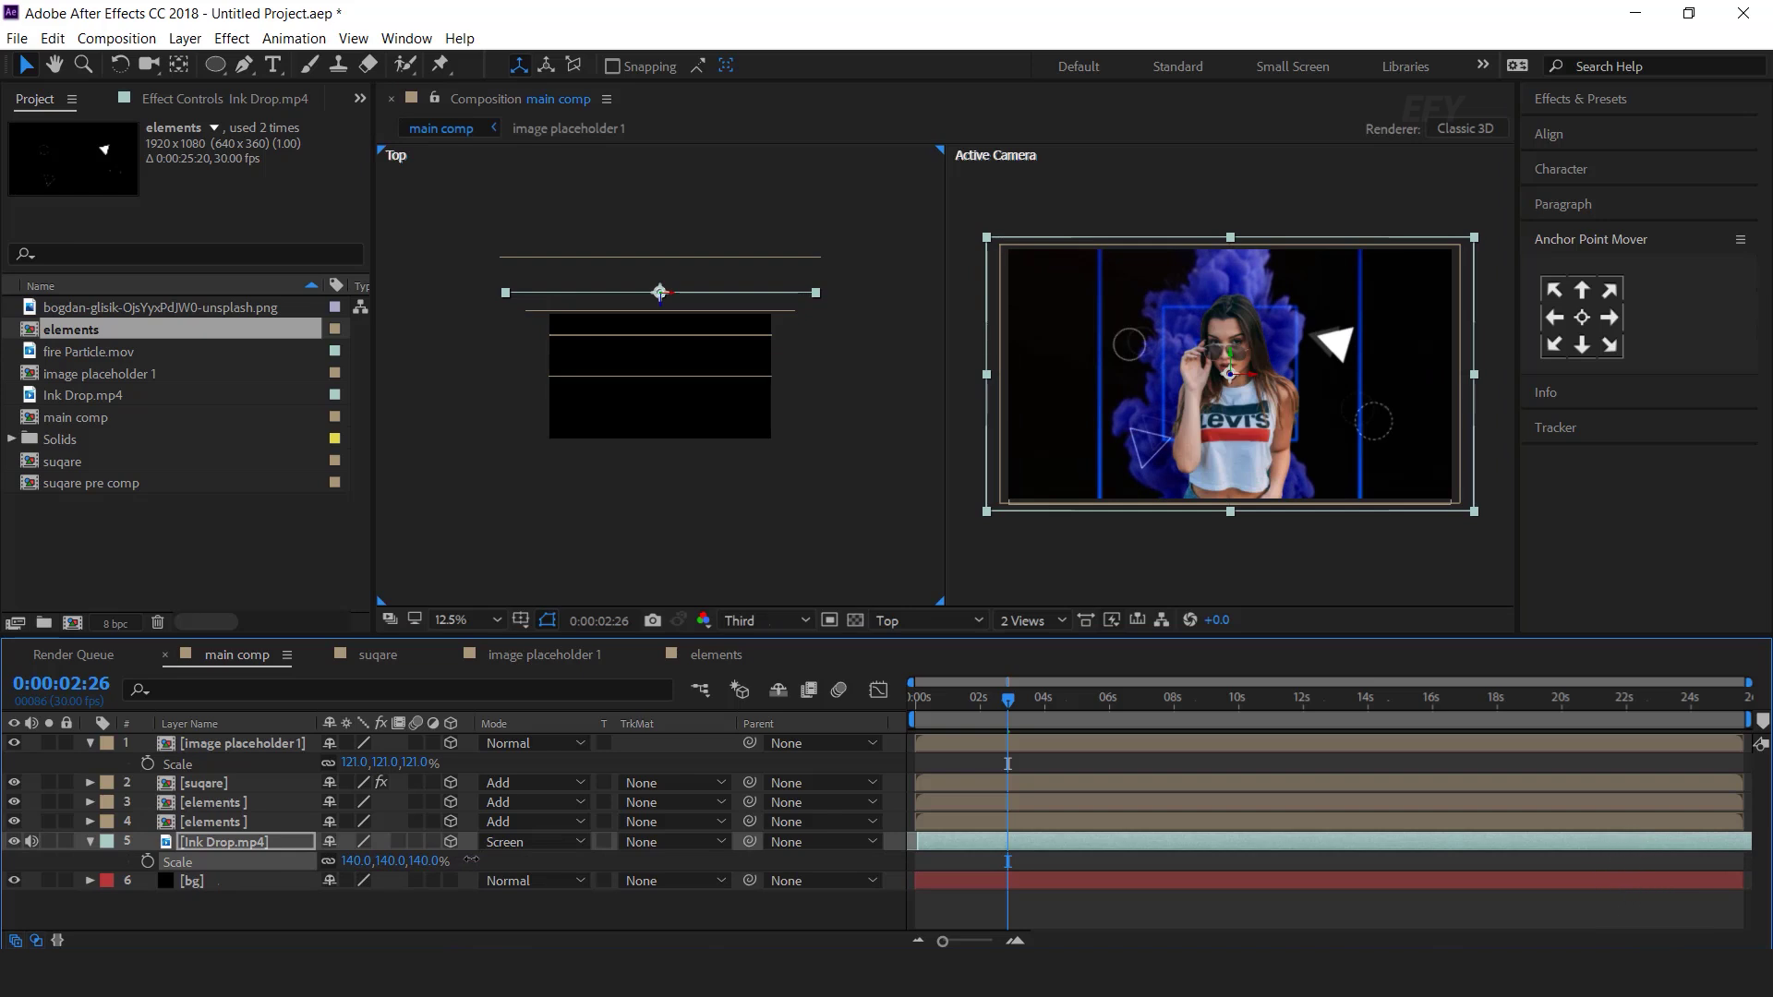
{"action": "key", "text": "F2"}
{"action": "left_click", "coordinate": [89, 841]}
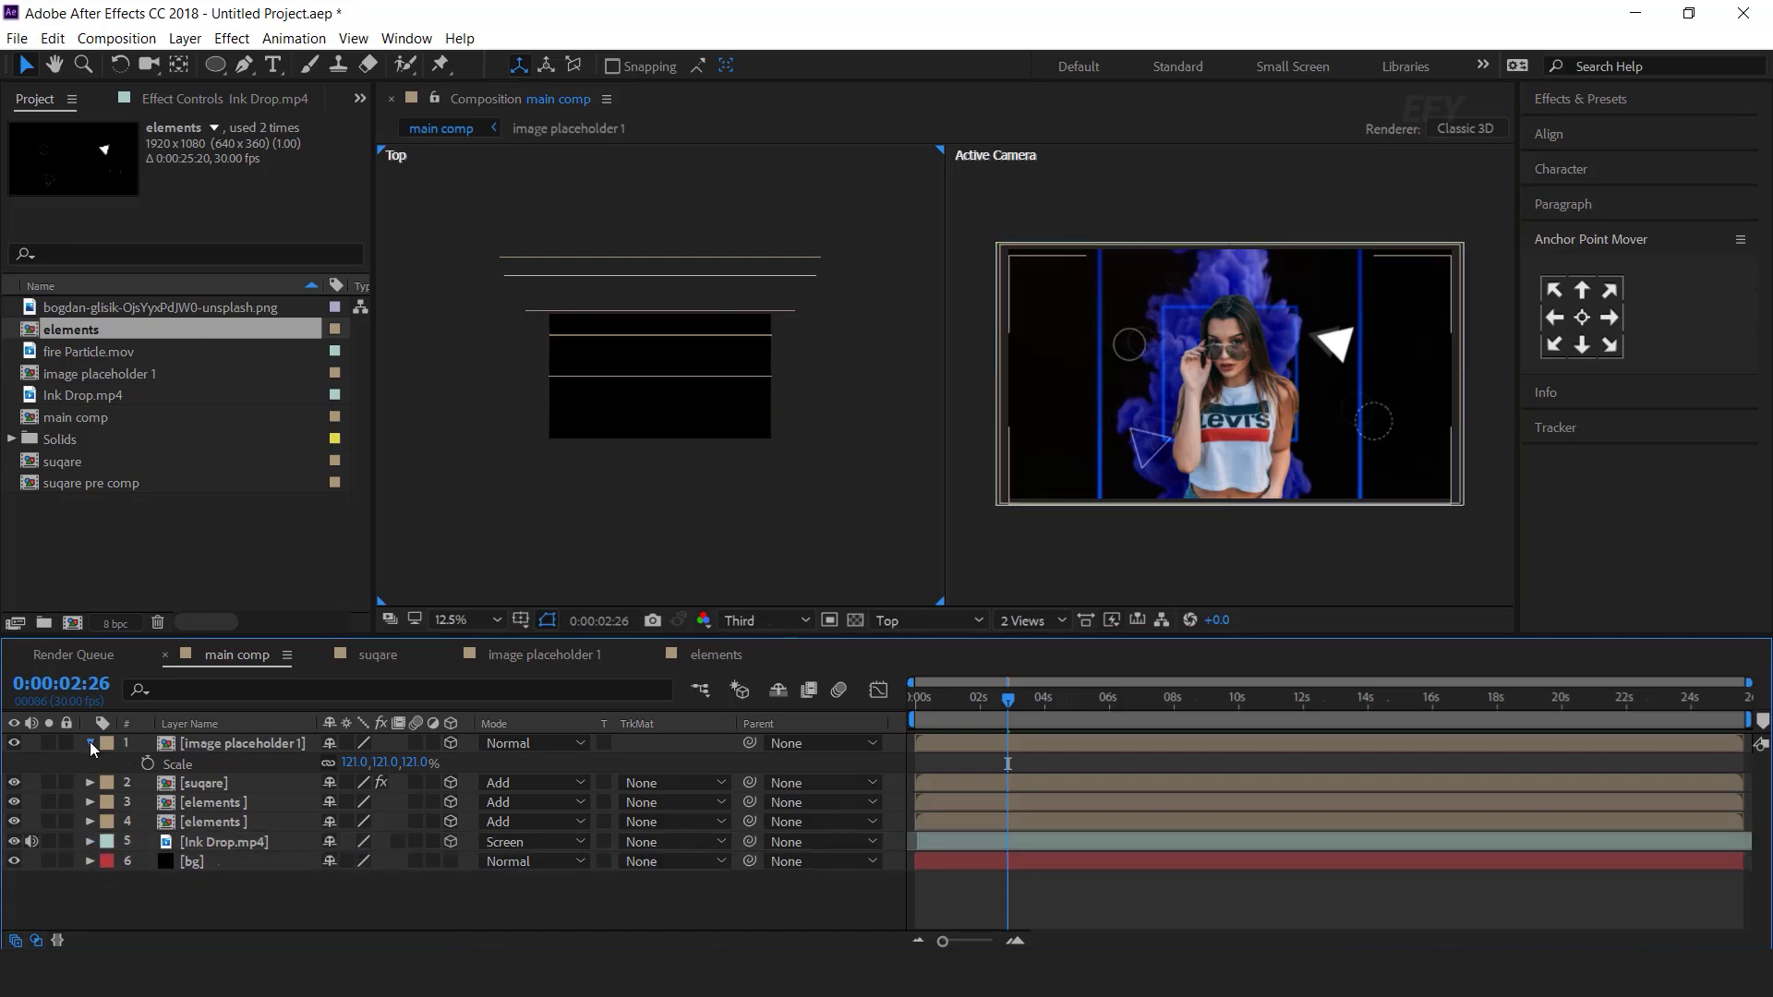
{"action": "left_click", "coordinate": [89, 743]}
Move both elements layers well toward the camera, narrow the gap between them, and scale them down to 35%.
{"action": "left_click", "coordinate": [221, 801]}
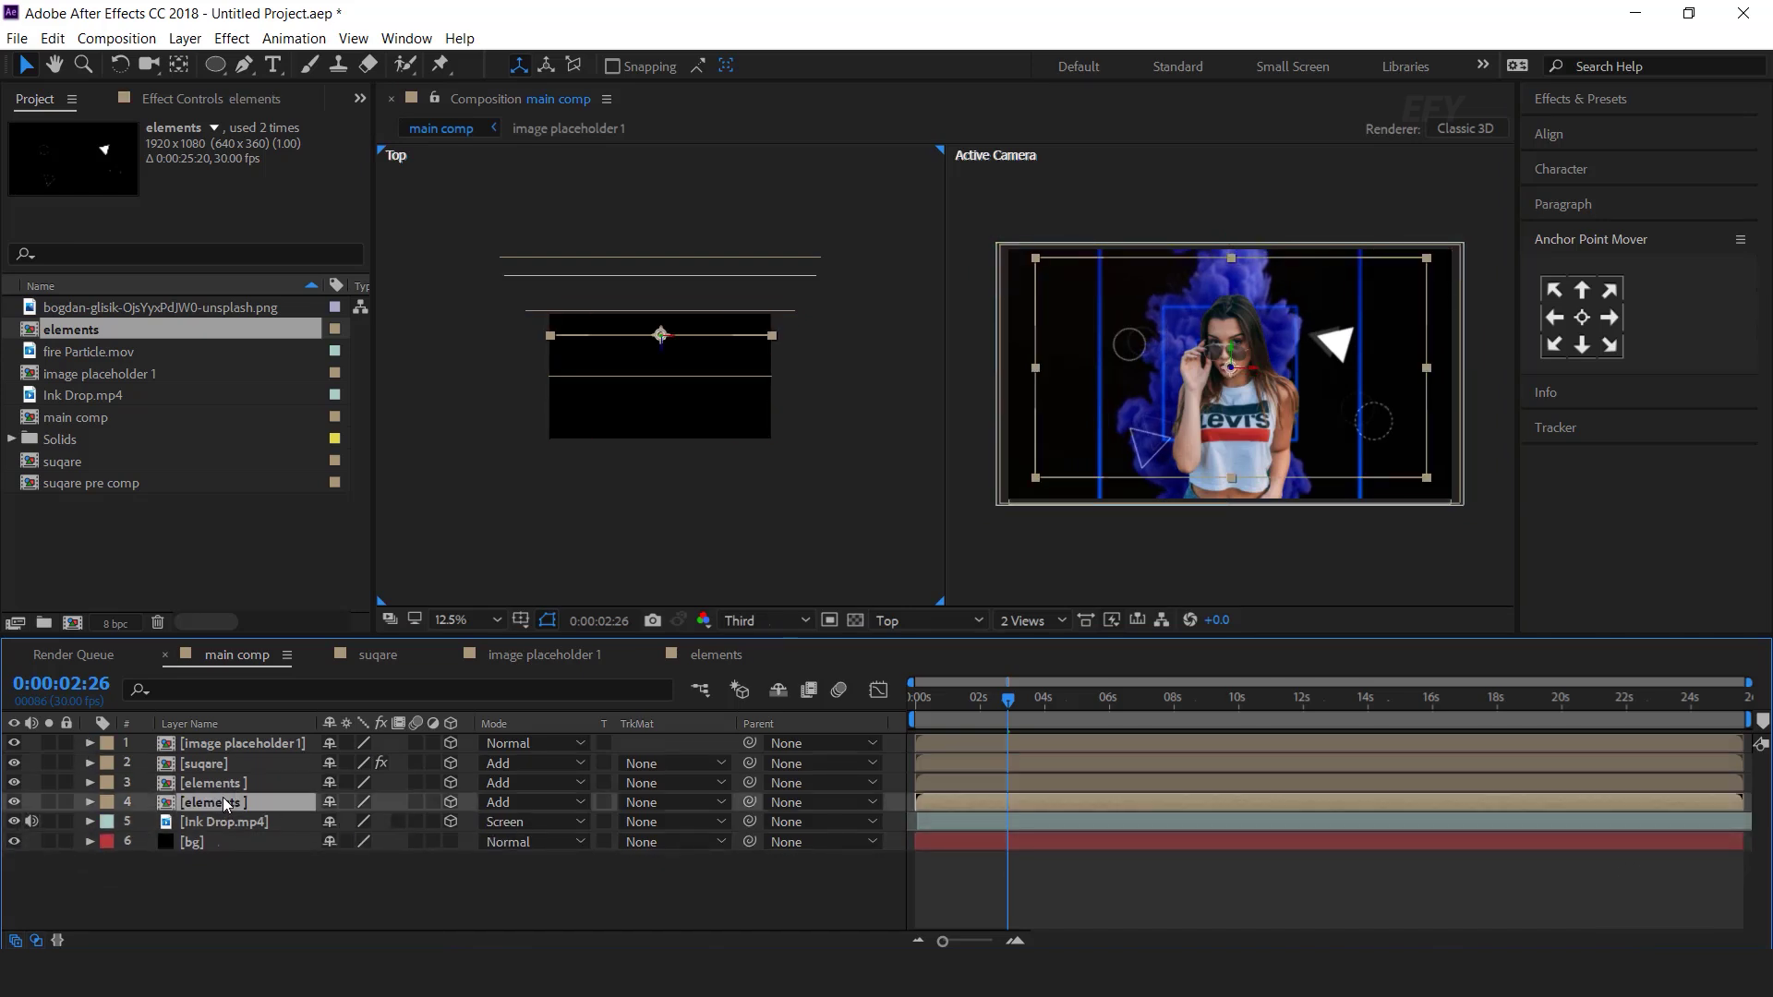
{"action": "left_click", "coordinate": [227, 784], "text": "ctrl"}
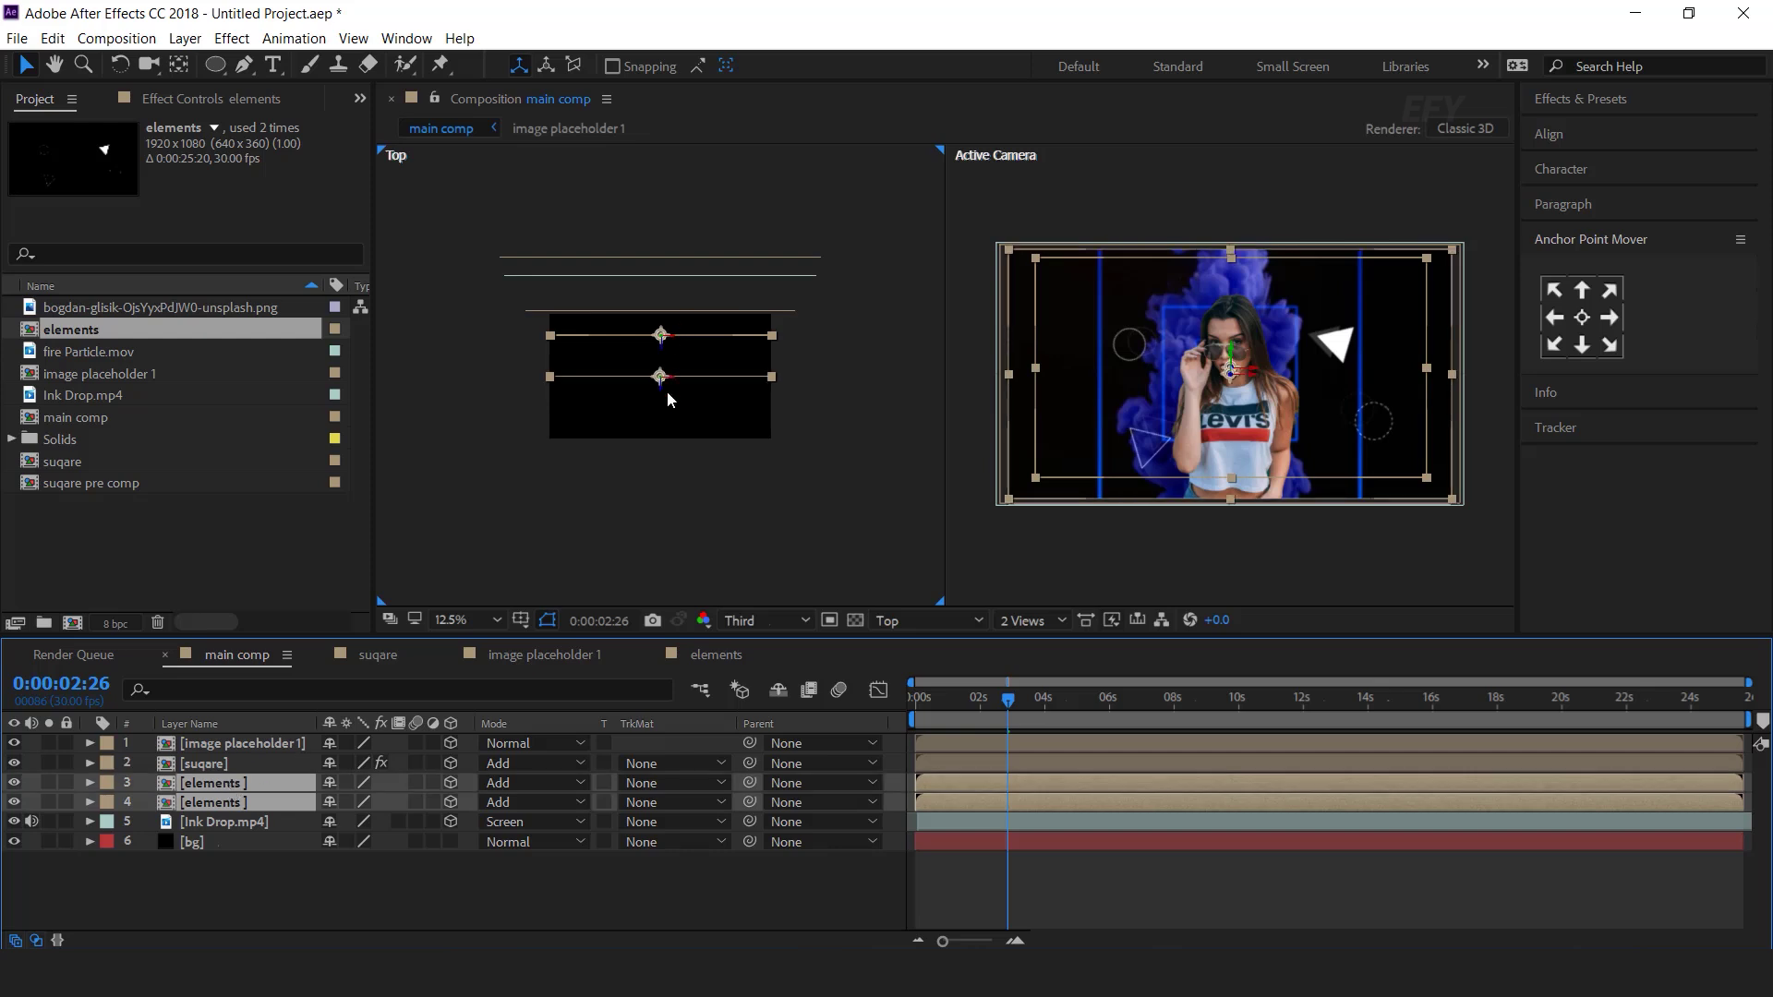
{"action": "left_click_drag", "start_coordinate": [661, 393], "coordinate": [663, 596]}
{"action": "key", "text": "s"}
{"action": "left_click_drag", "start_coordinate": [424, 802], "coordinate": [350, 810]}
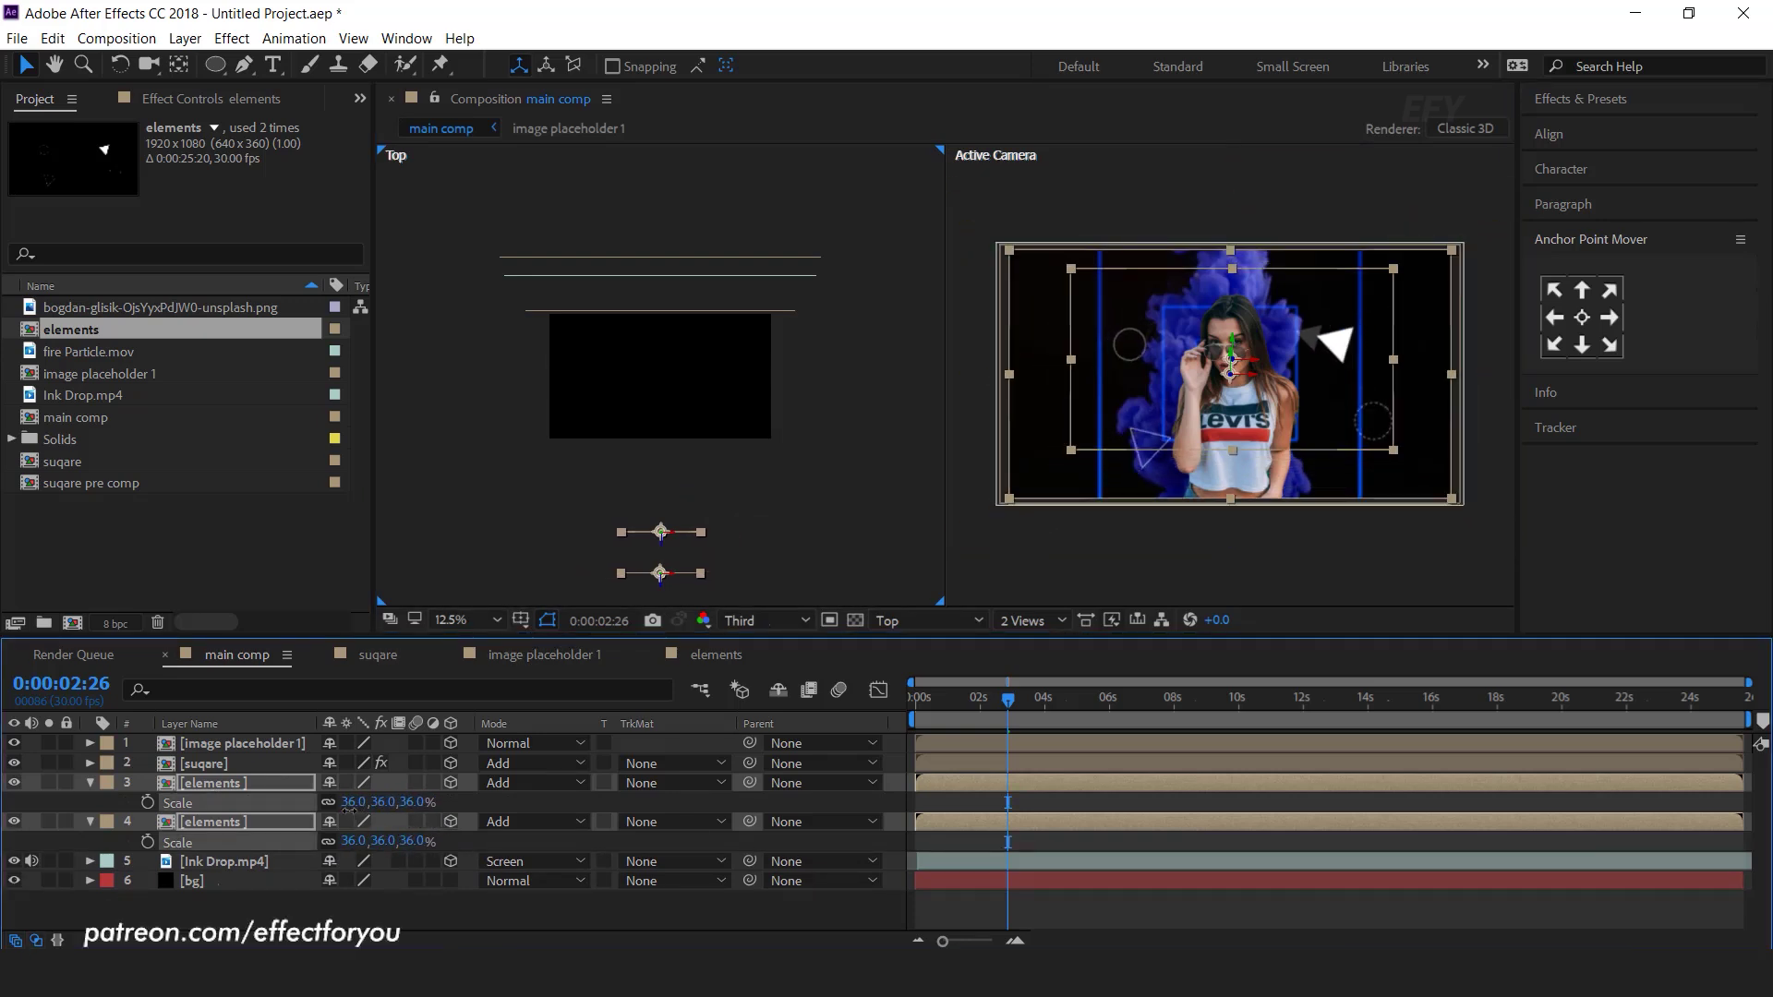
{"action": "left_click", "coordinate": [451, 822]}
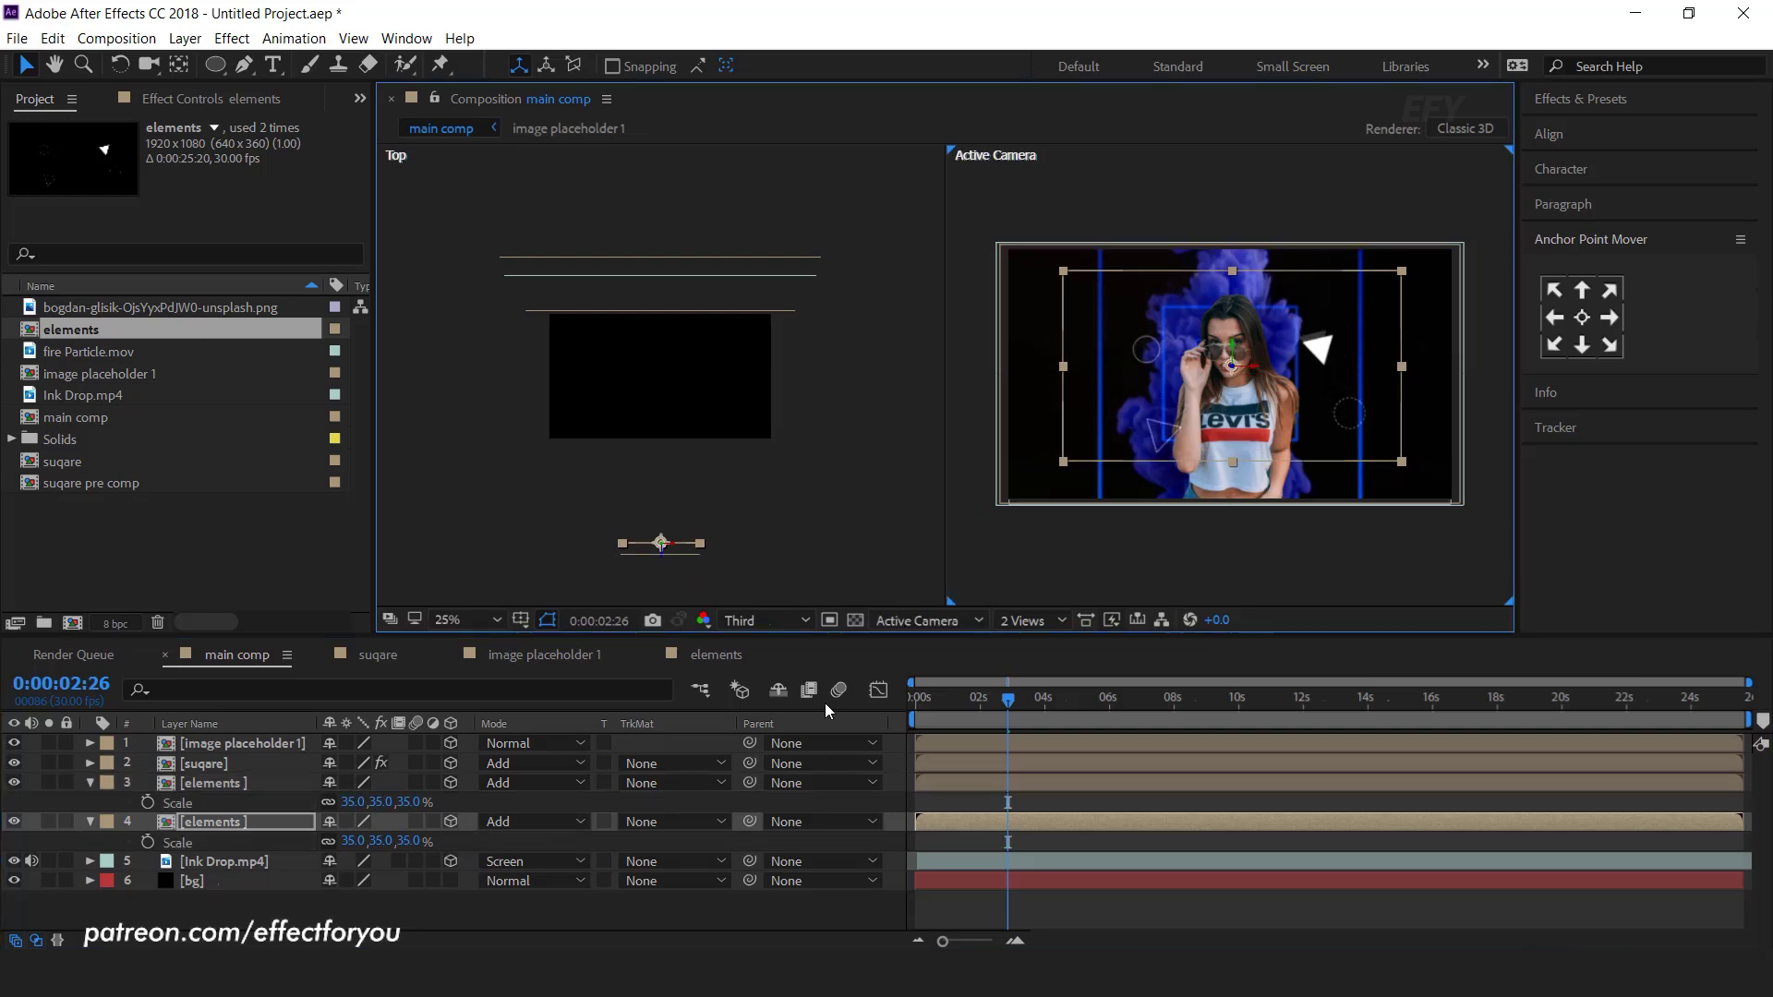
{"action": "left_click", "coordinate": [657, 904]}
Scrub main comp from the start to 0:00:04:08 to check the depth layout, then collapse the elements layers' scale properties.
{"action": "key", "text": "space"}
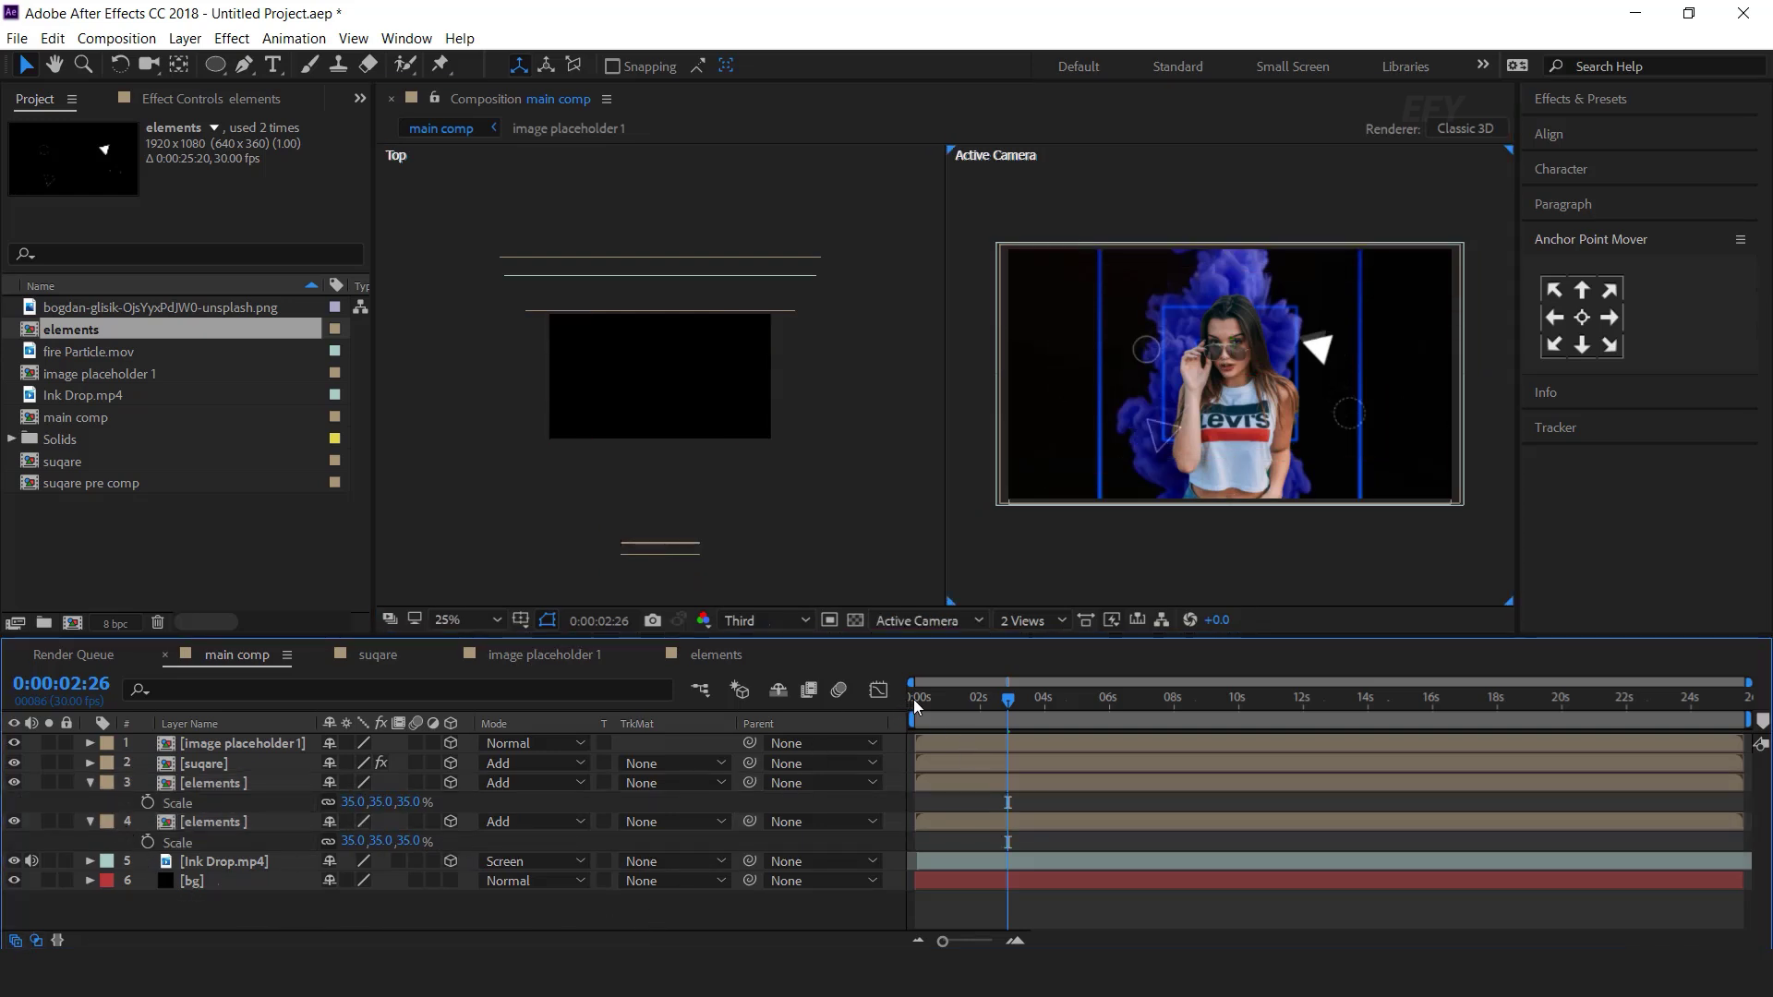
{"action": "left_click_drag", "start_coordinate": [911, 706], "coordinate": [1052, 700]}
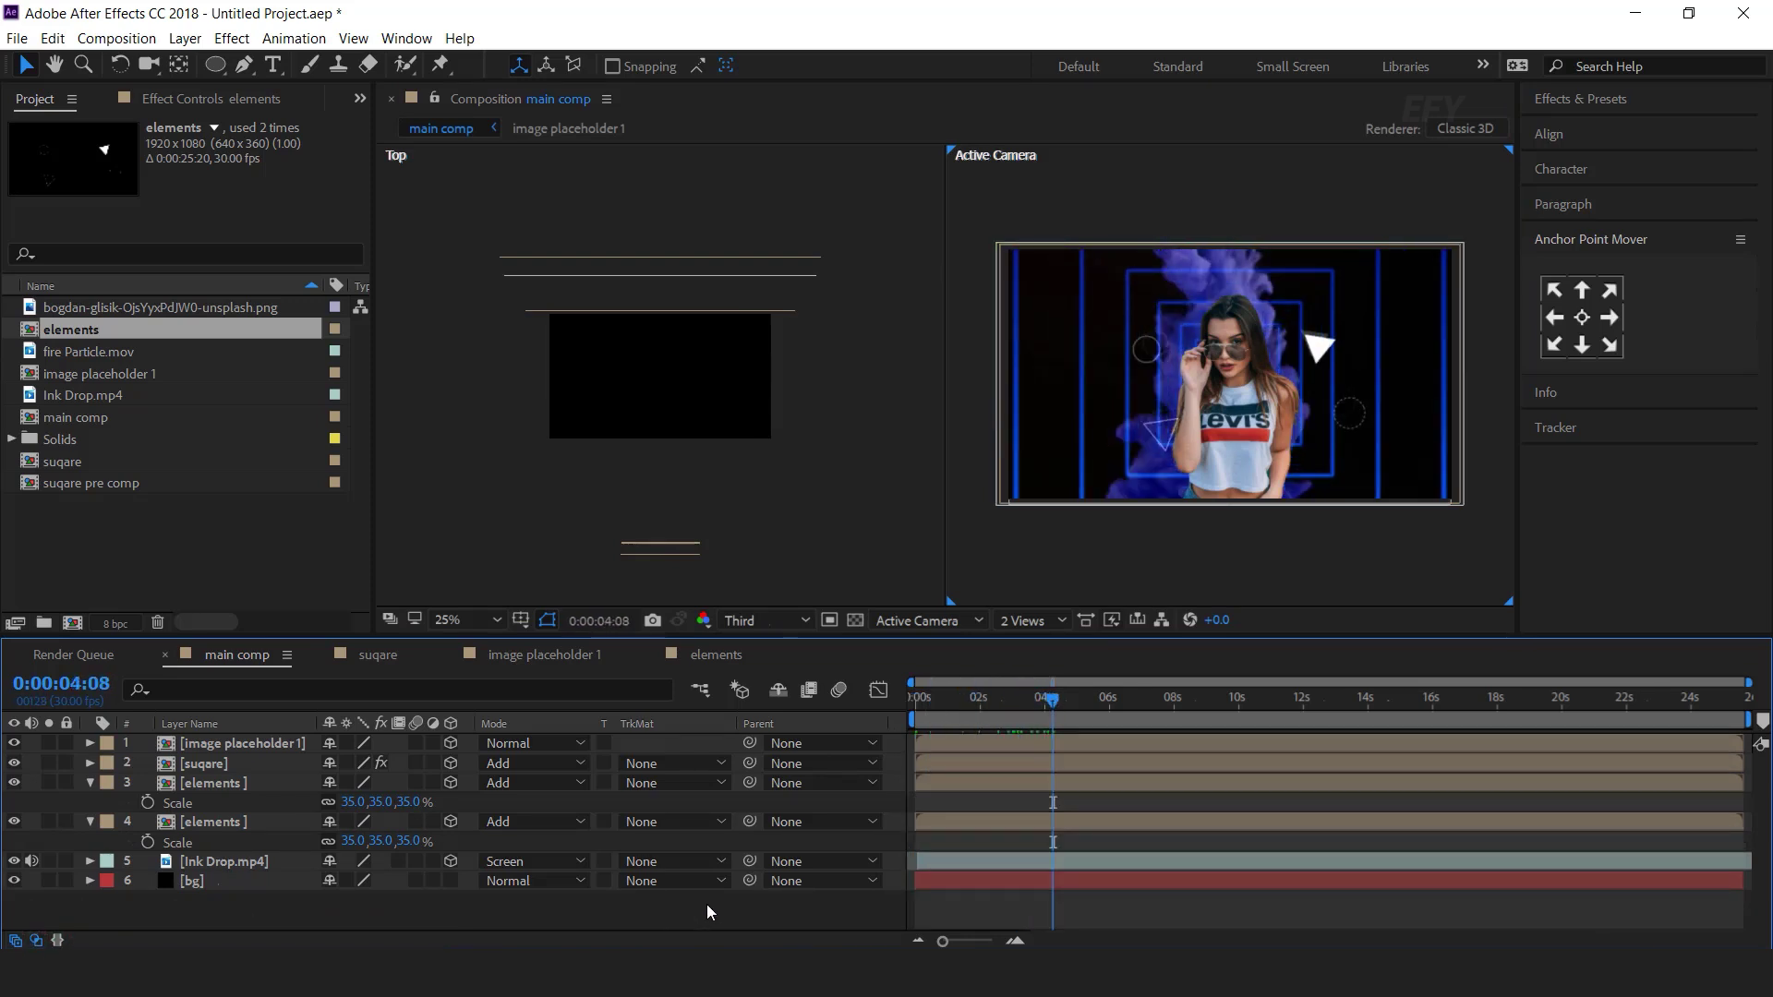
{"action": "left_click", "coordinate": [89, 783]}
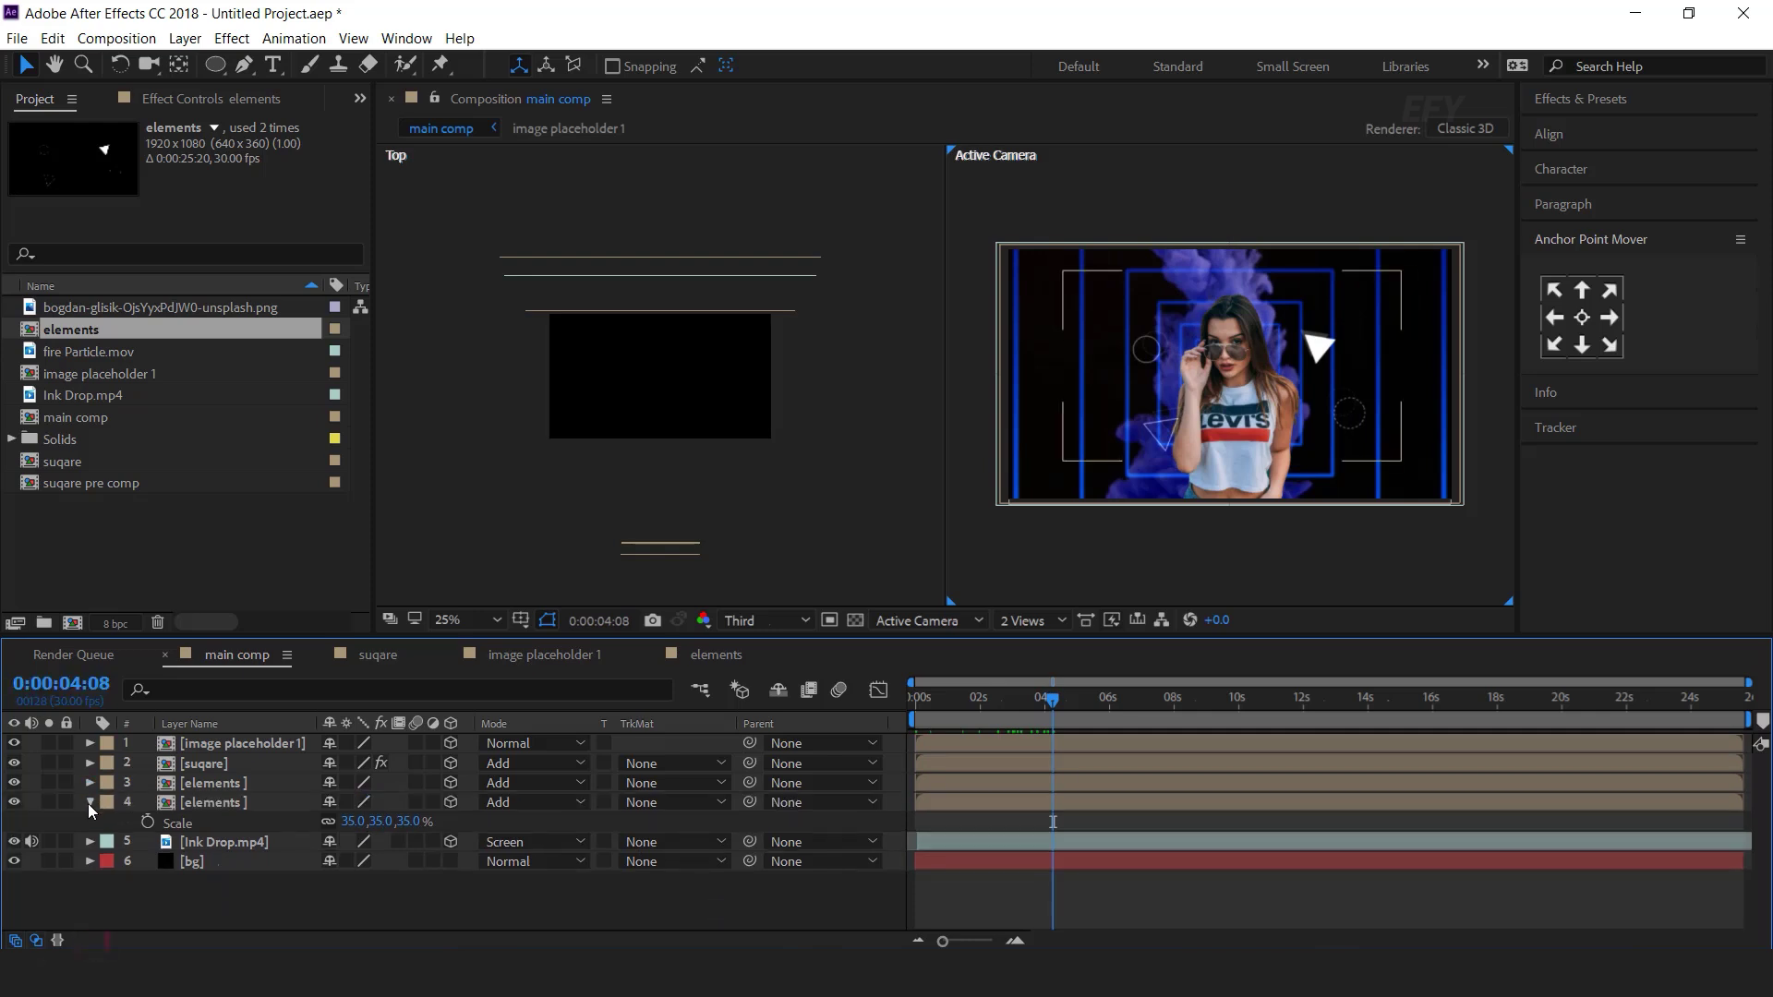
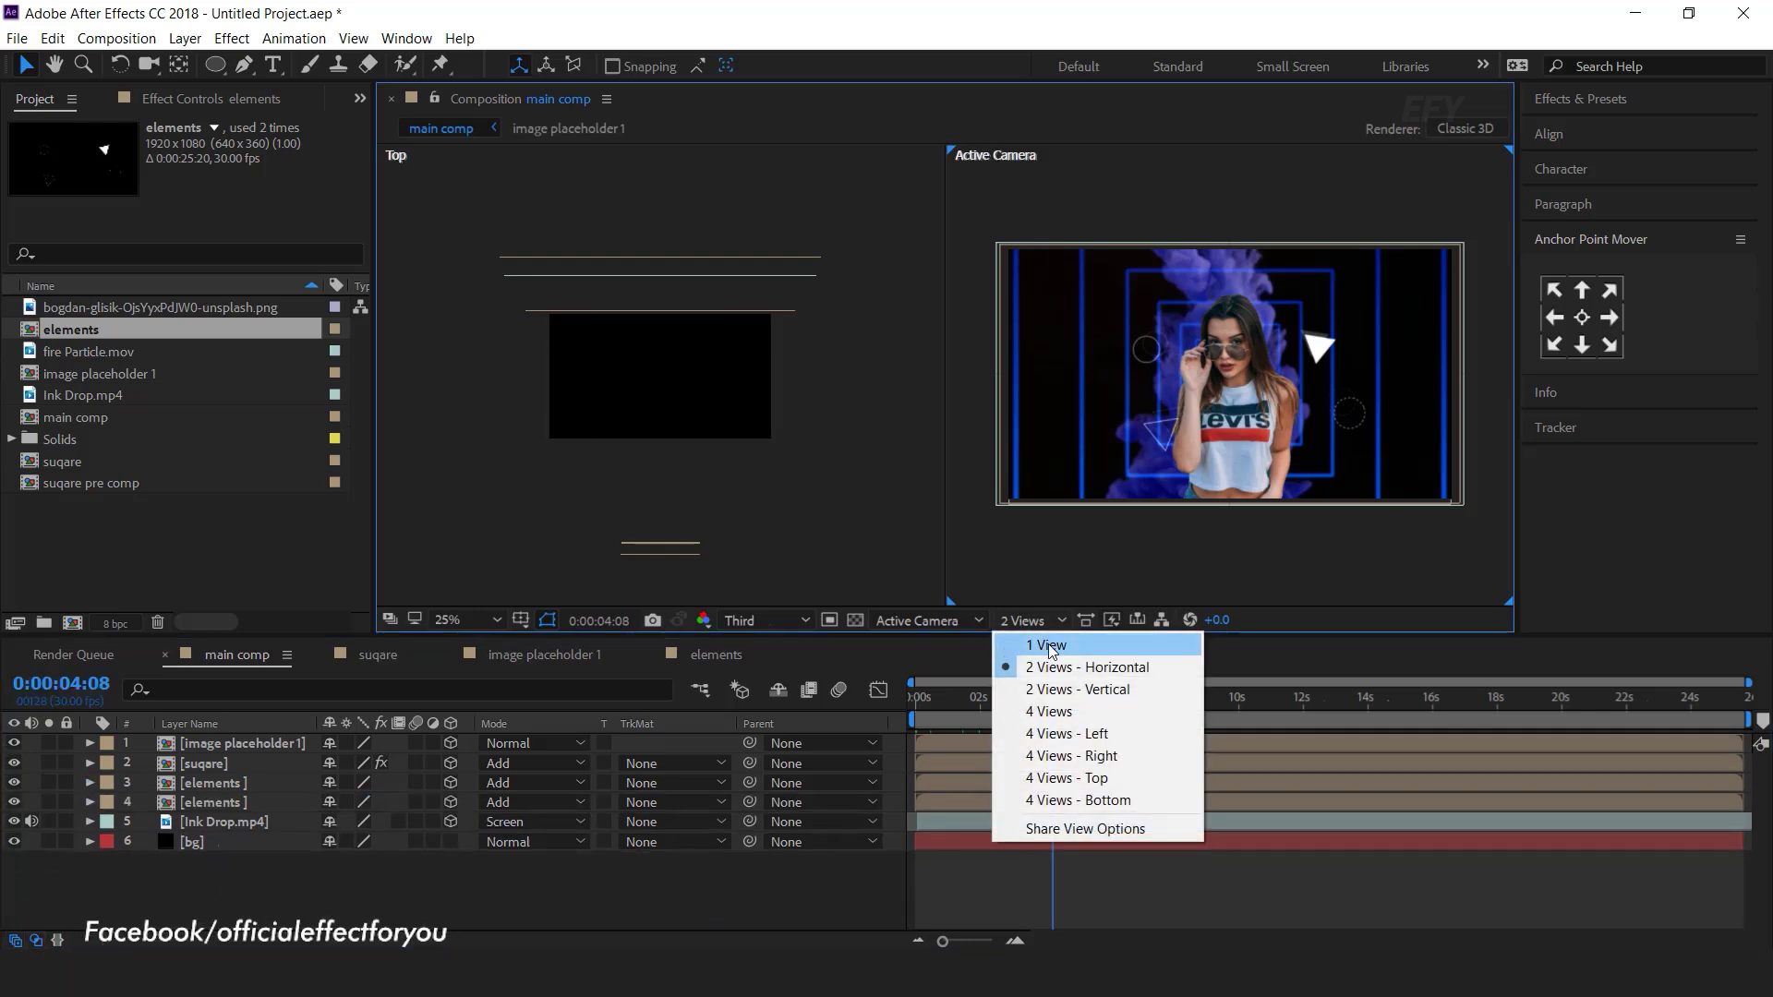
Return to a single view, create a composition named text 1, and add a centred EXPLORE text layer in white.
{"action": "left_click", "coordinate": [115, 593]}
{"action": "left_click", "coordinate": [72, 623]}
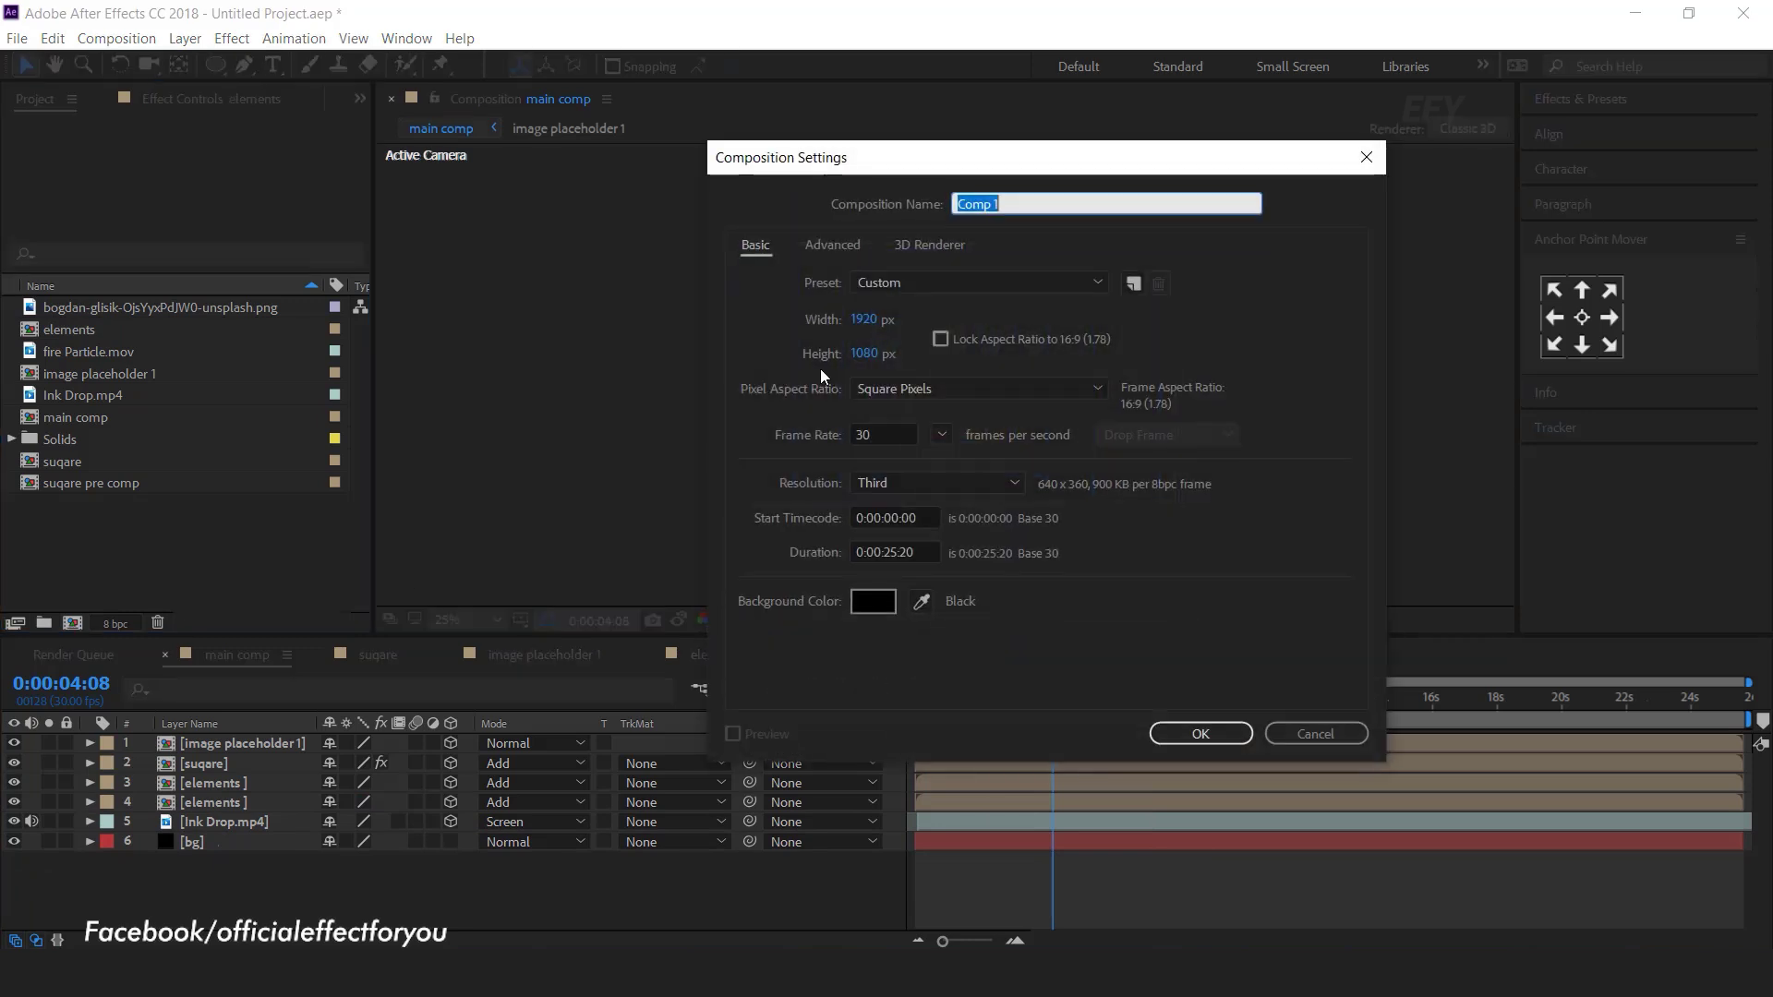
{"action": "type", "text": "text 1"}
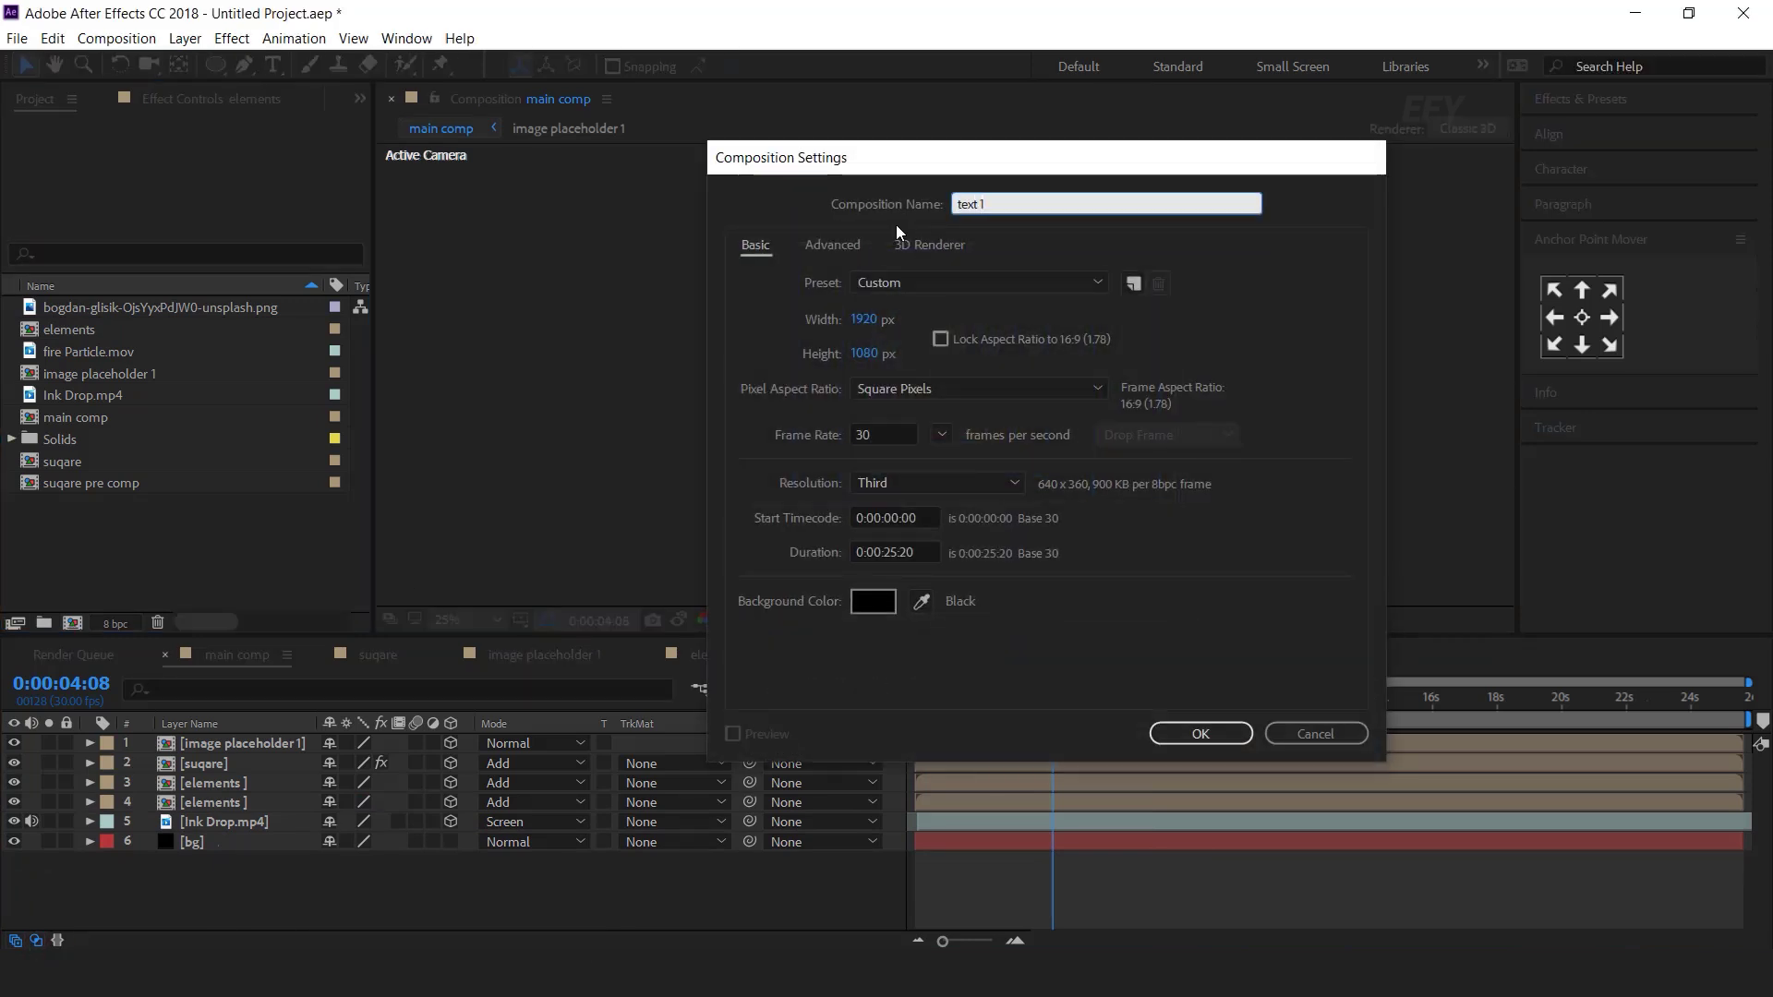
{"action": "key", "text": "Return"}
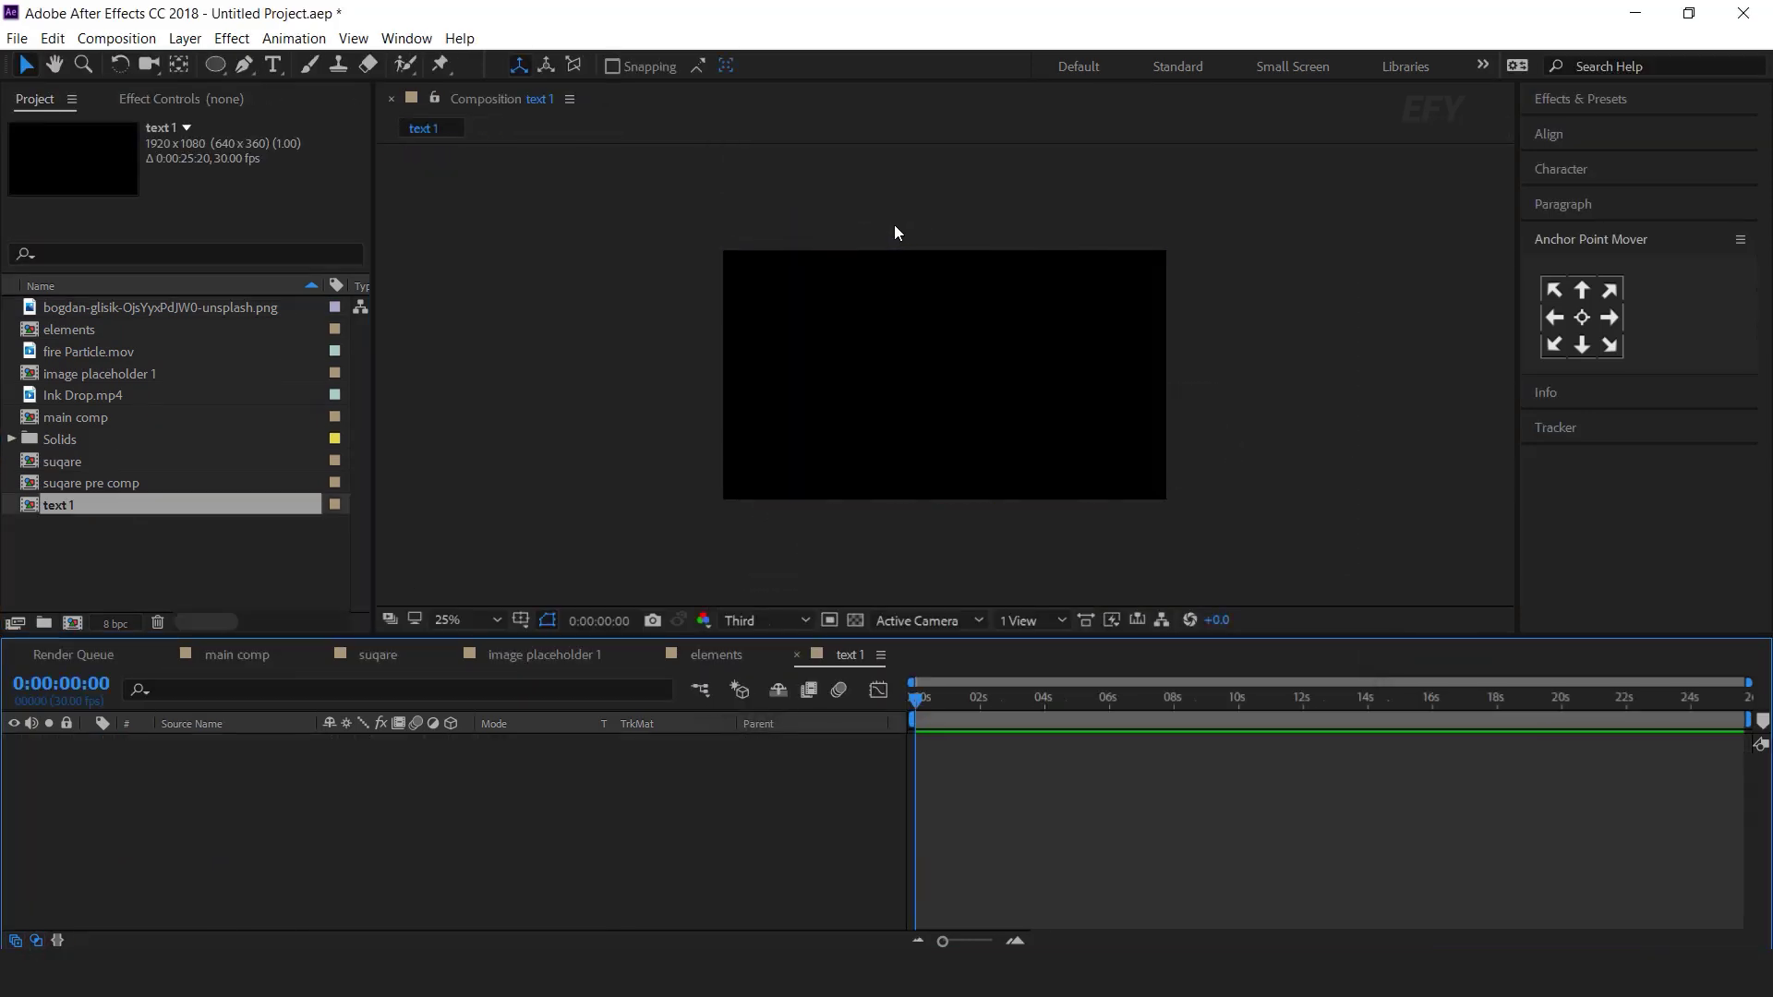
{"action": "left_click", "coordinate": [274, 65]}
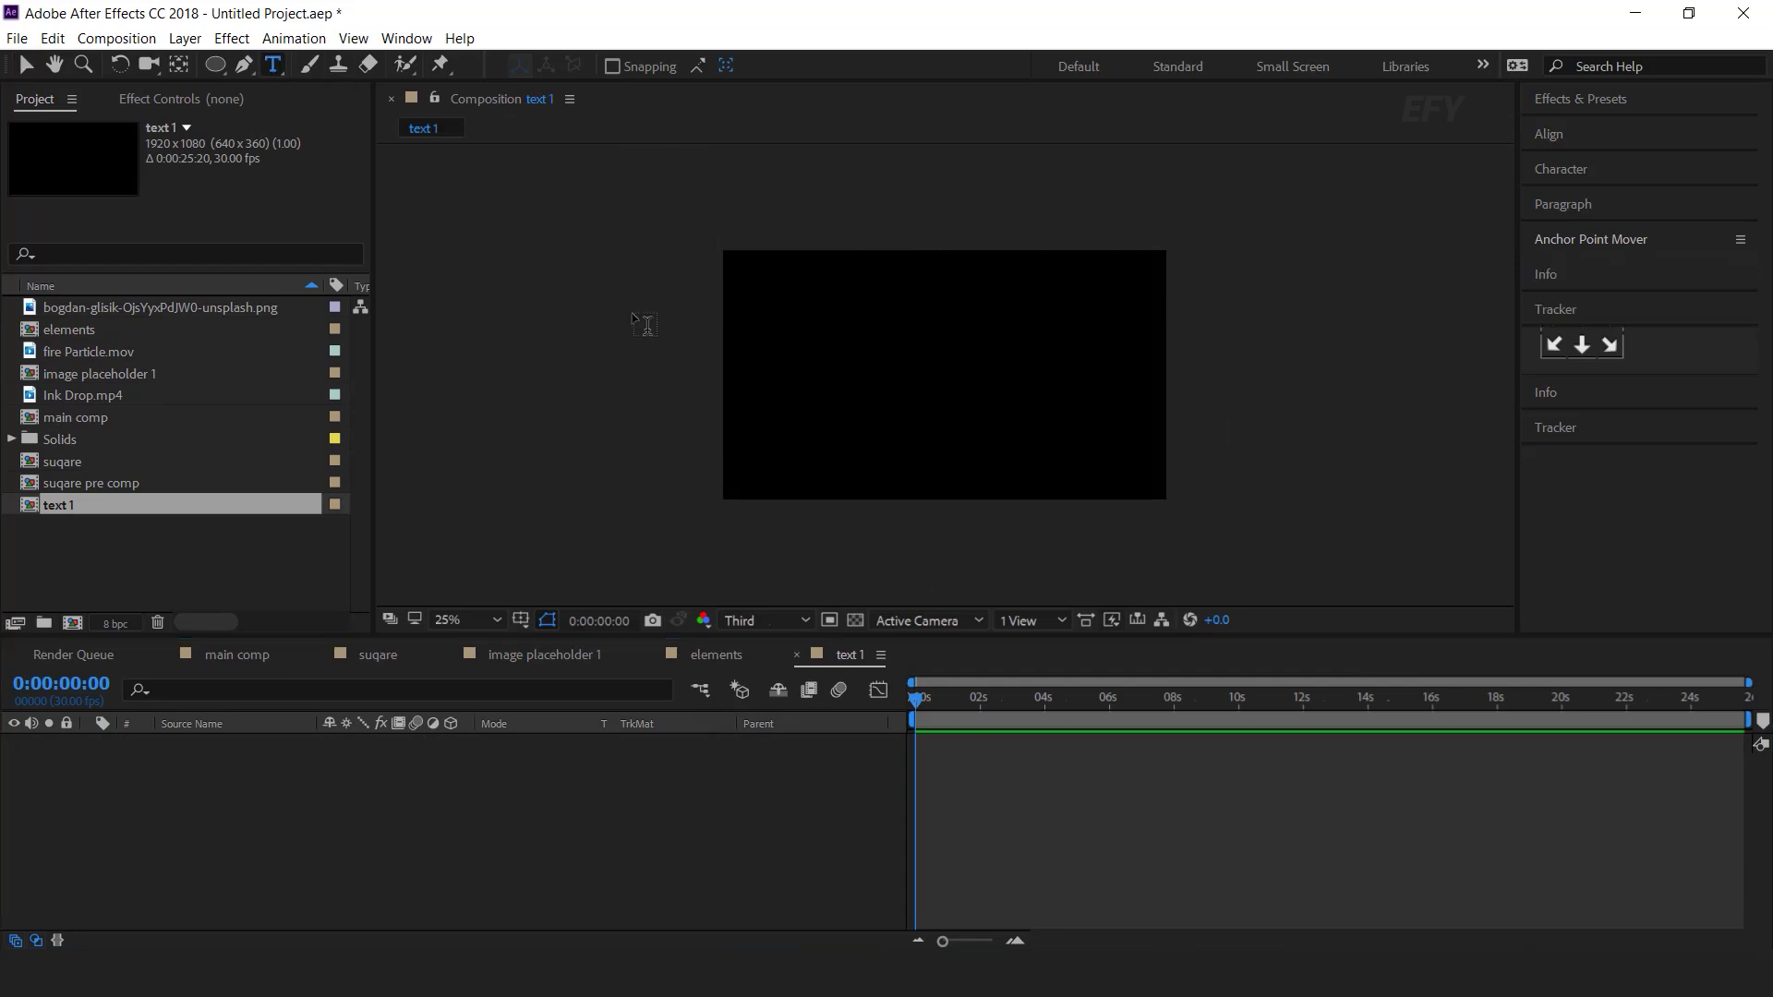
{"action": "left_click", "coordinate": [817, 377]}
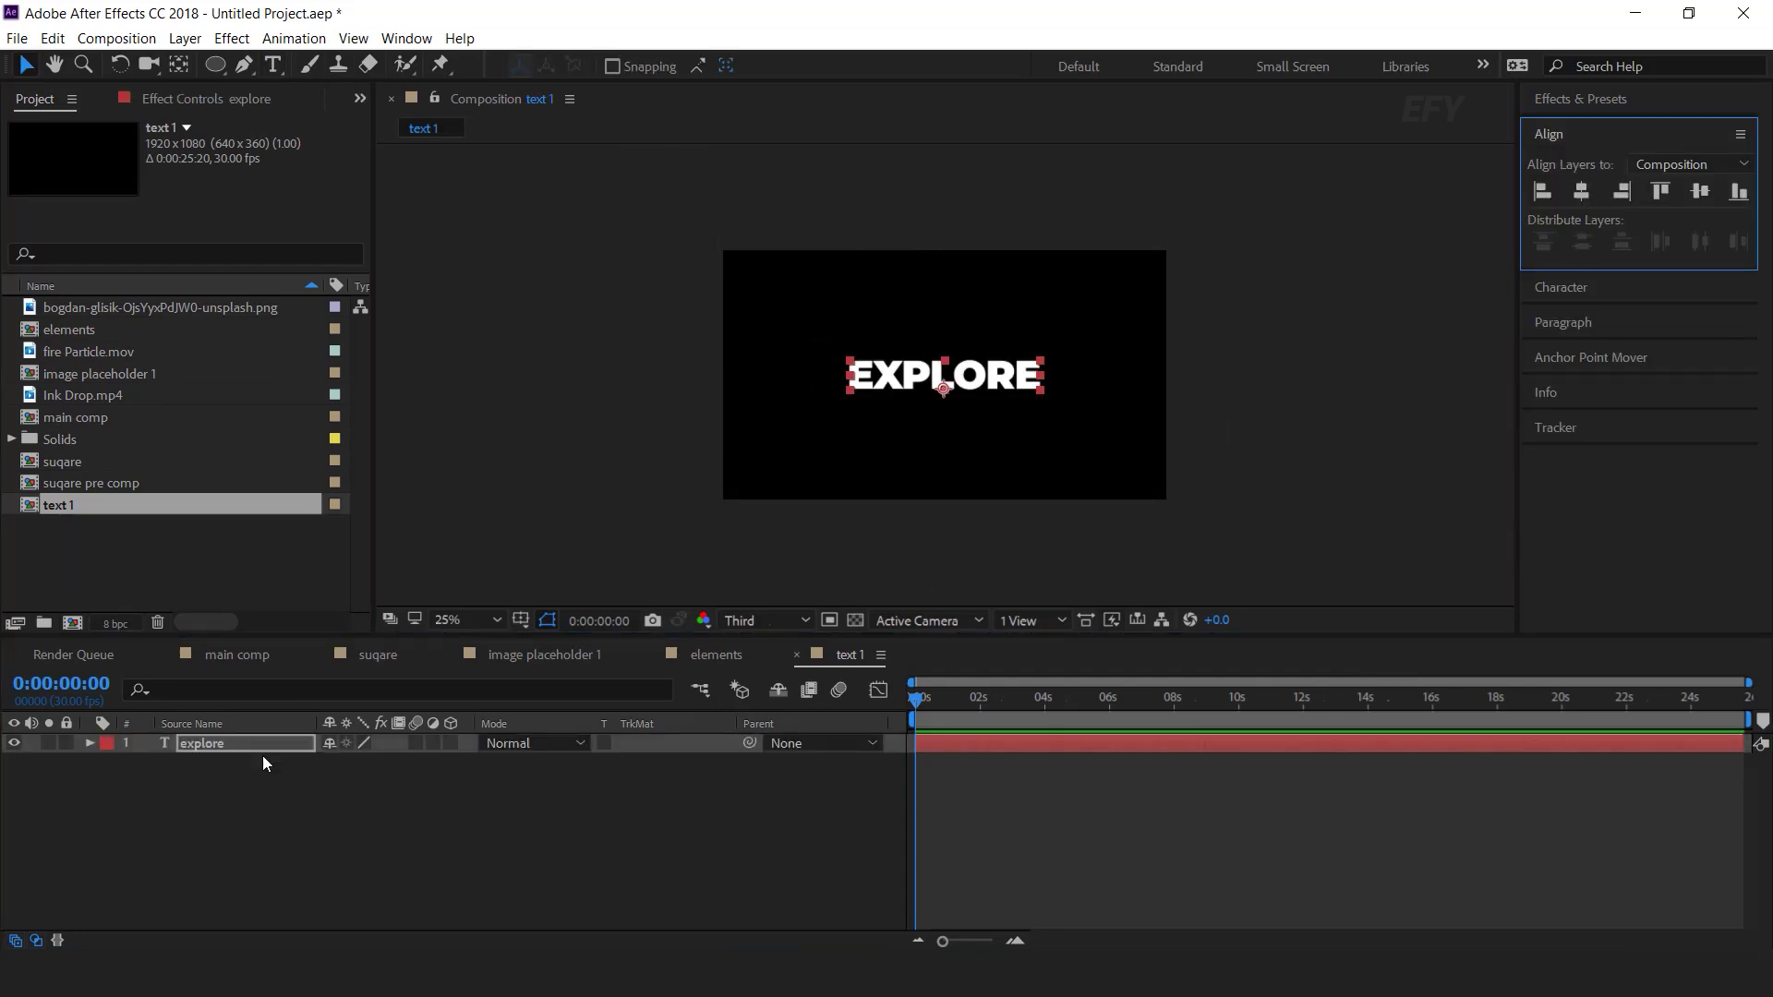
Add a Tracking animator to the explore text layer and set its Tracking Amount to 80.
{"action": "left_click", "coordinate": [262, 756]}
{"action": "left_click", "coordinate": [241, 746]}
{"action": "left_click", "coordinate": [88, 745]}
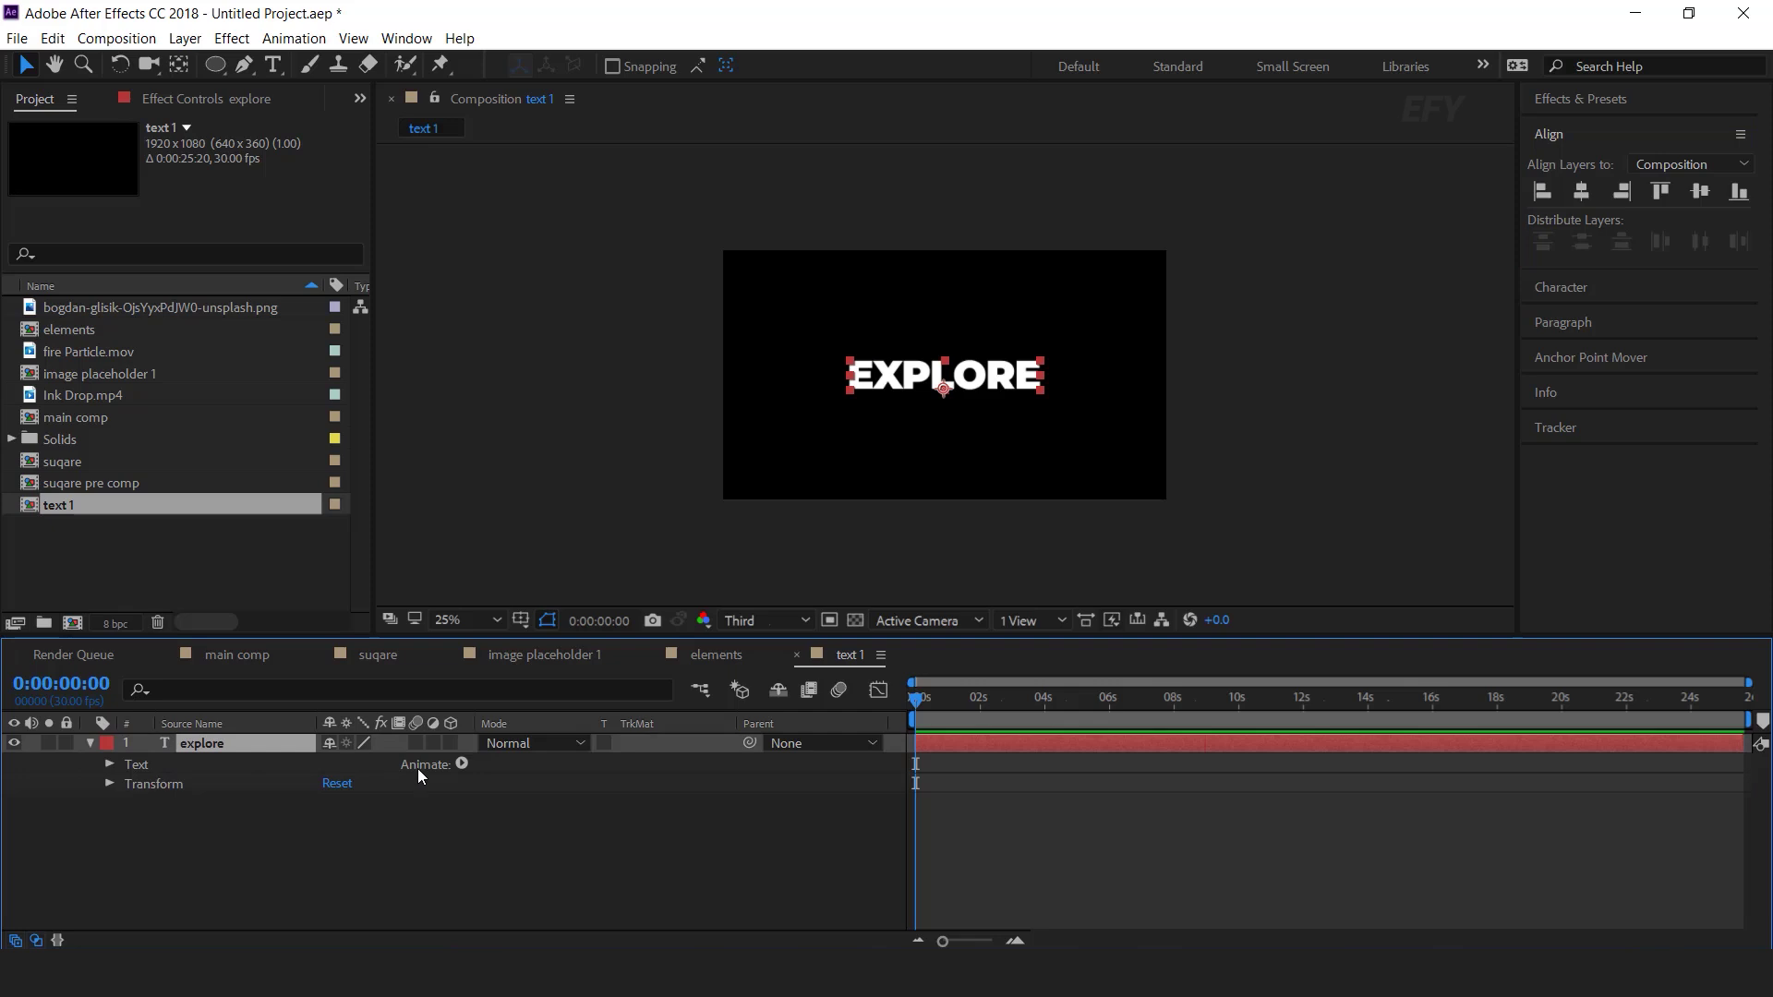
{"action": "left_click", "coordinate": [467, 766]}
{"action": "left_click", "coordinate": [551, 618]}
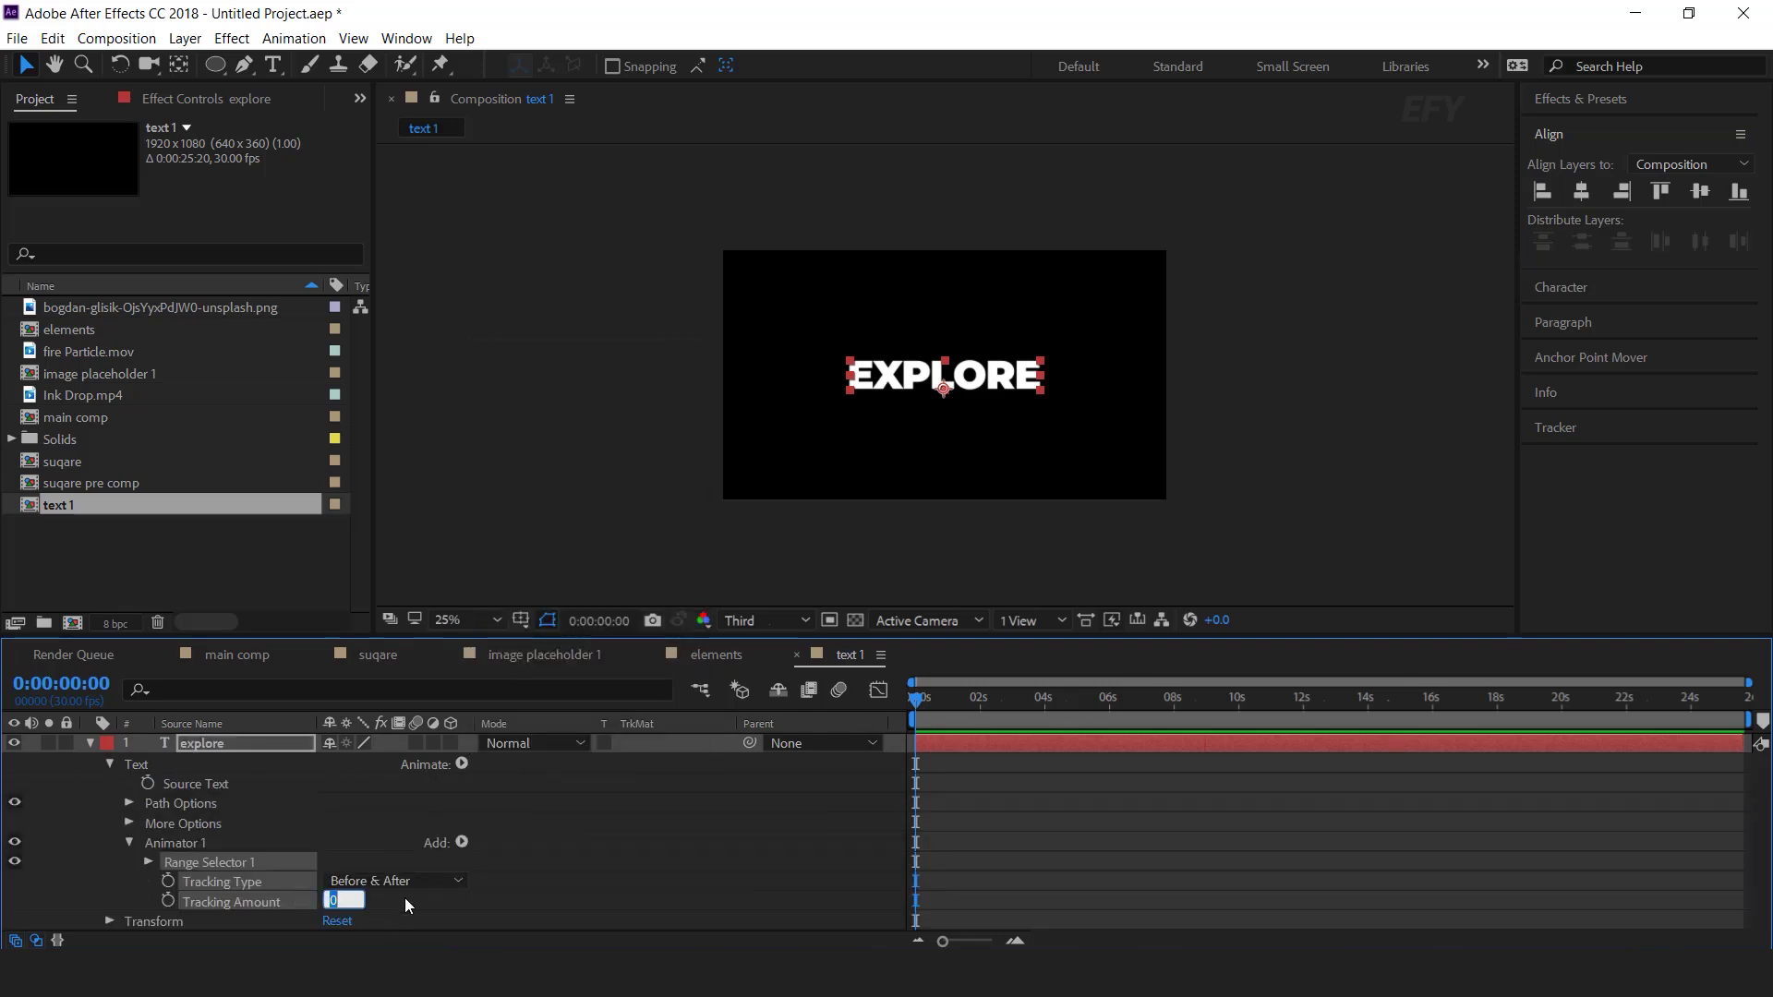
{"action": "type", "text": "80"}
{"action": "key", "text": "Return"}
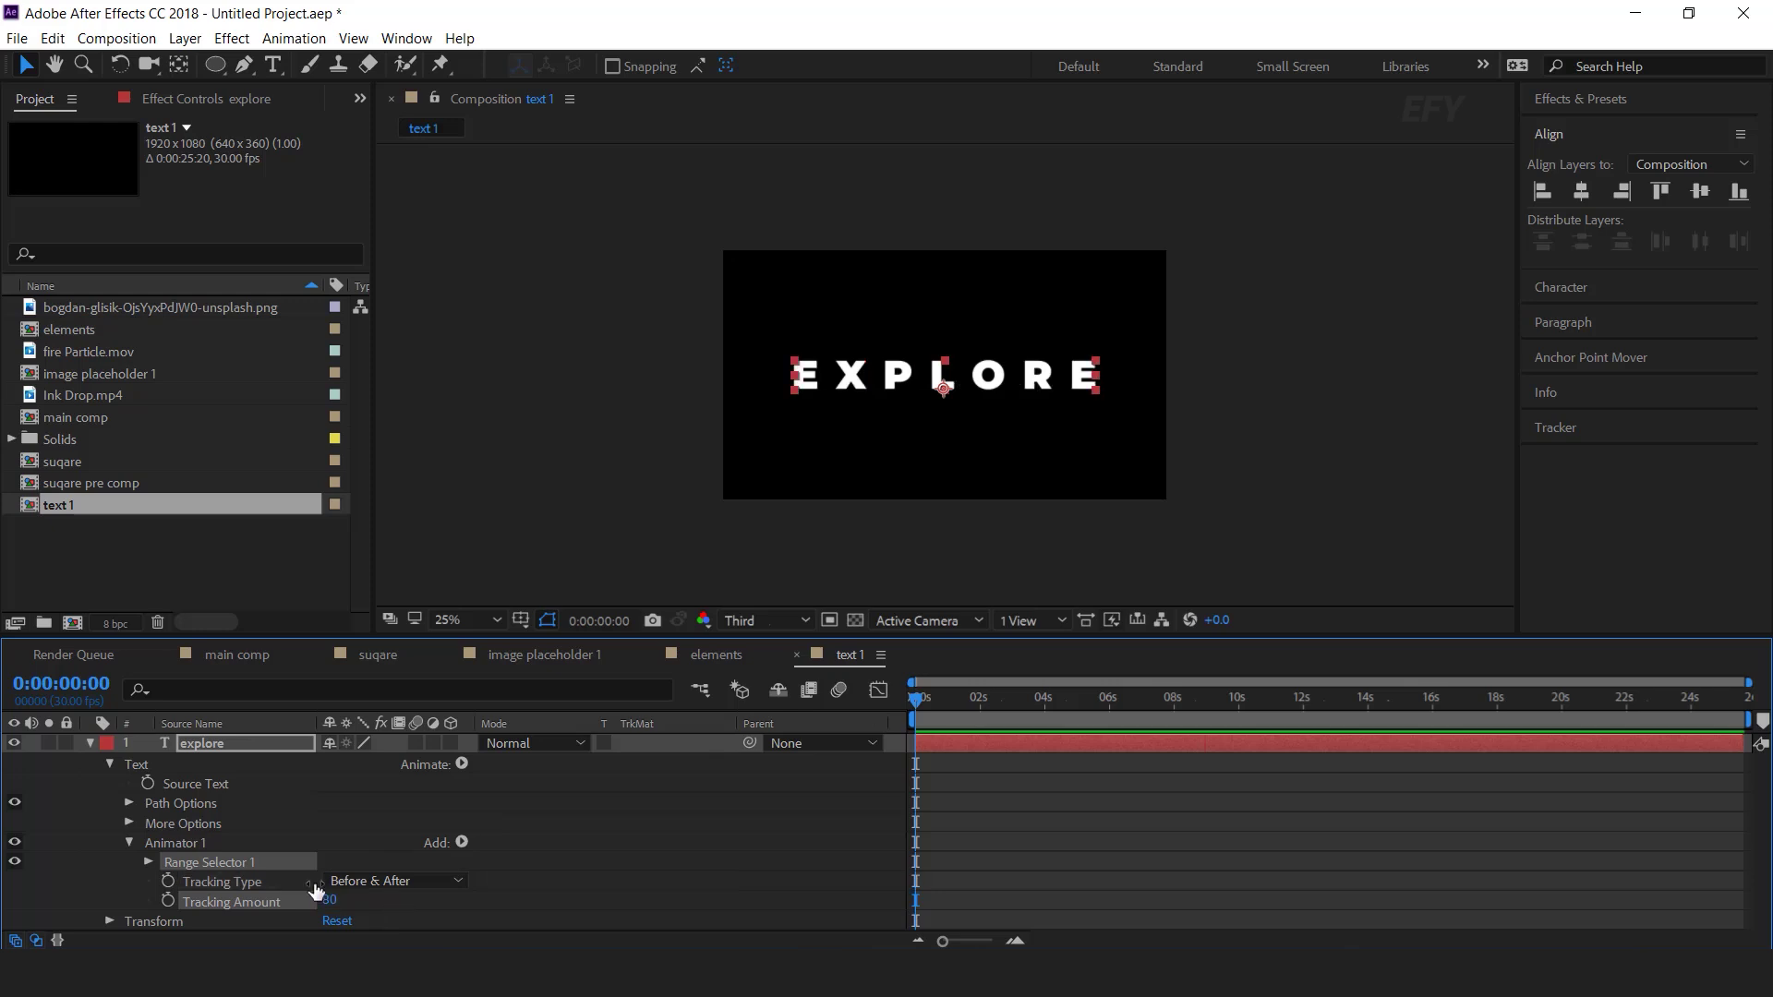
Keyframe the Tracking Amount from 80 at the start of the composition to 0 at 0:00:02:01.
{"action": "left_click", "coordinate": [167, 901]}
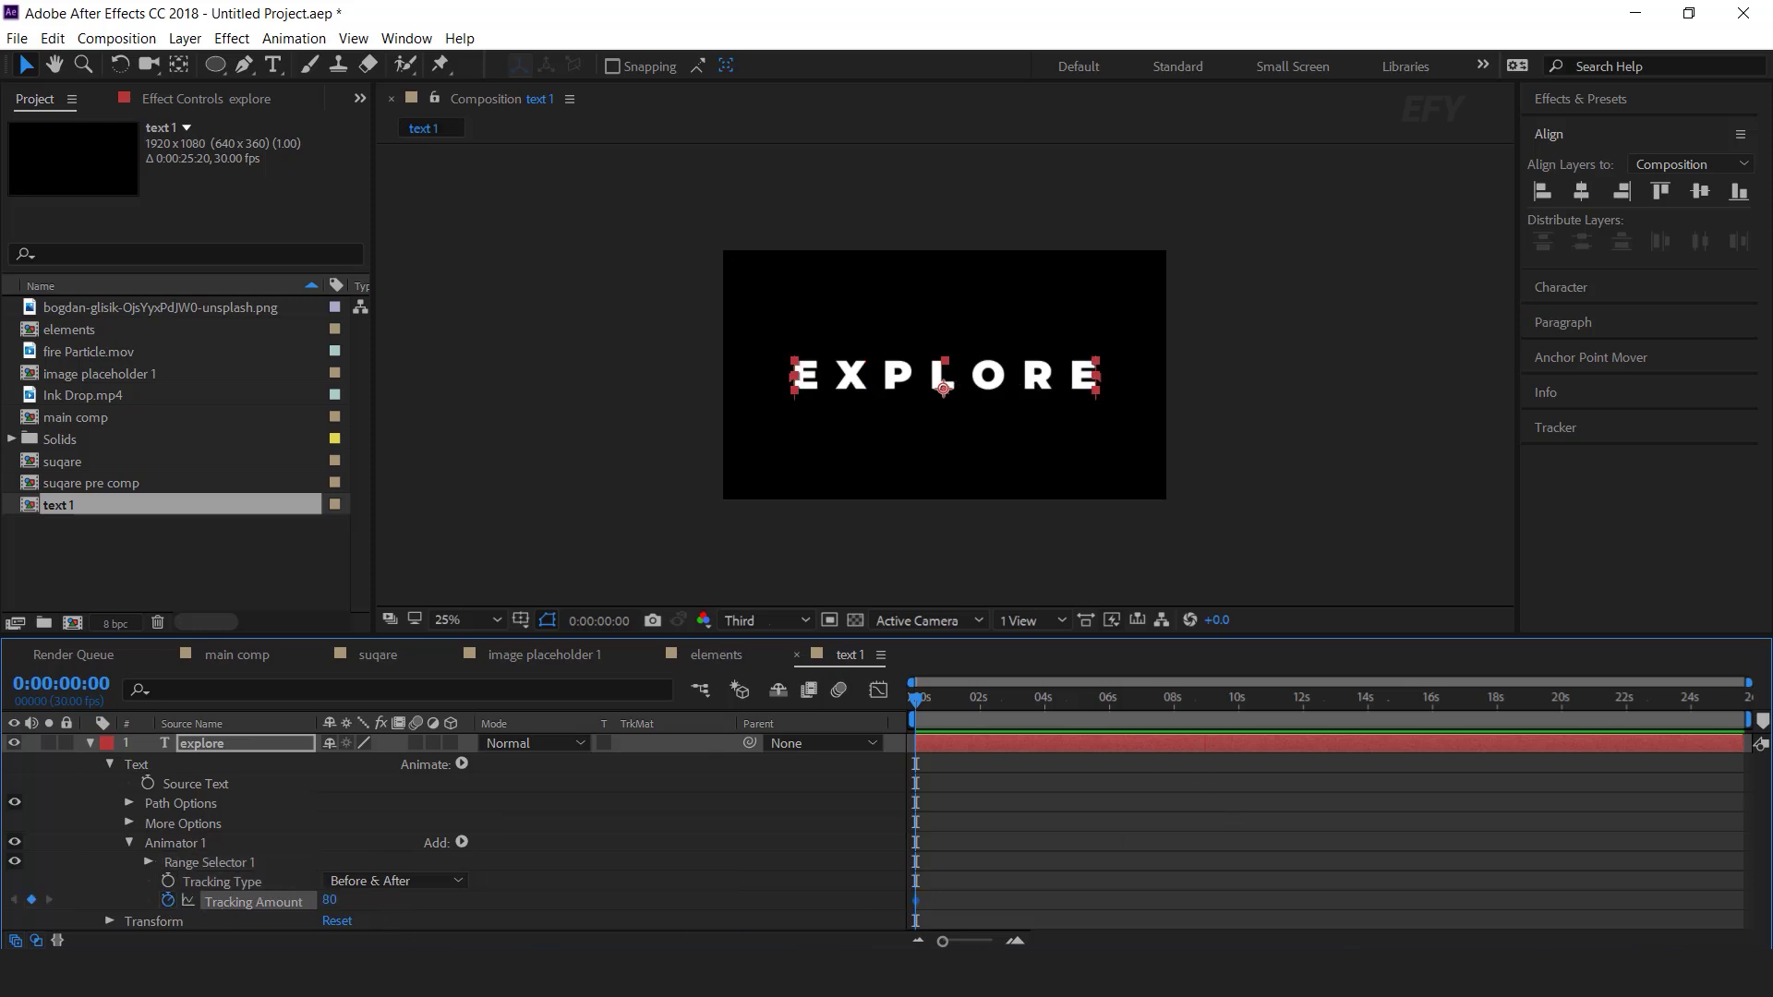
{"action": "key", "text": "equal"}
{"action": "left_click", "coordinate": [1046, 703]}
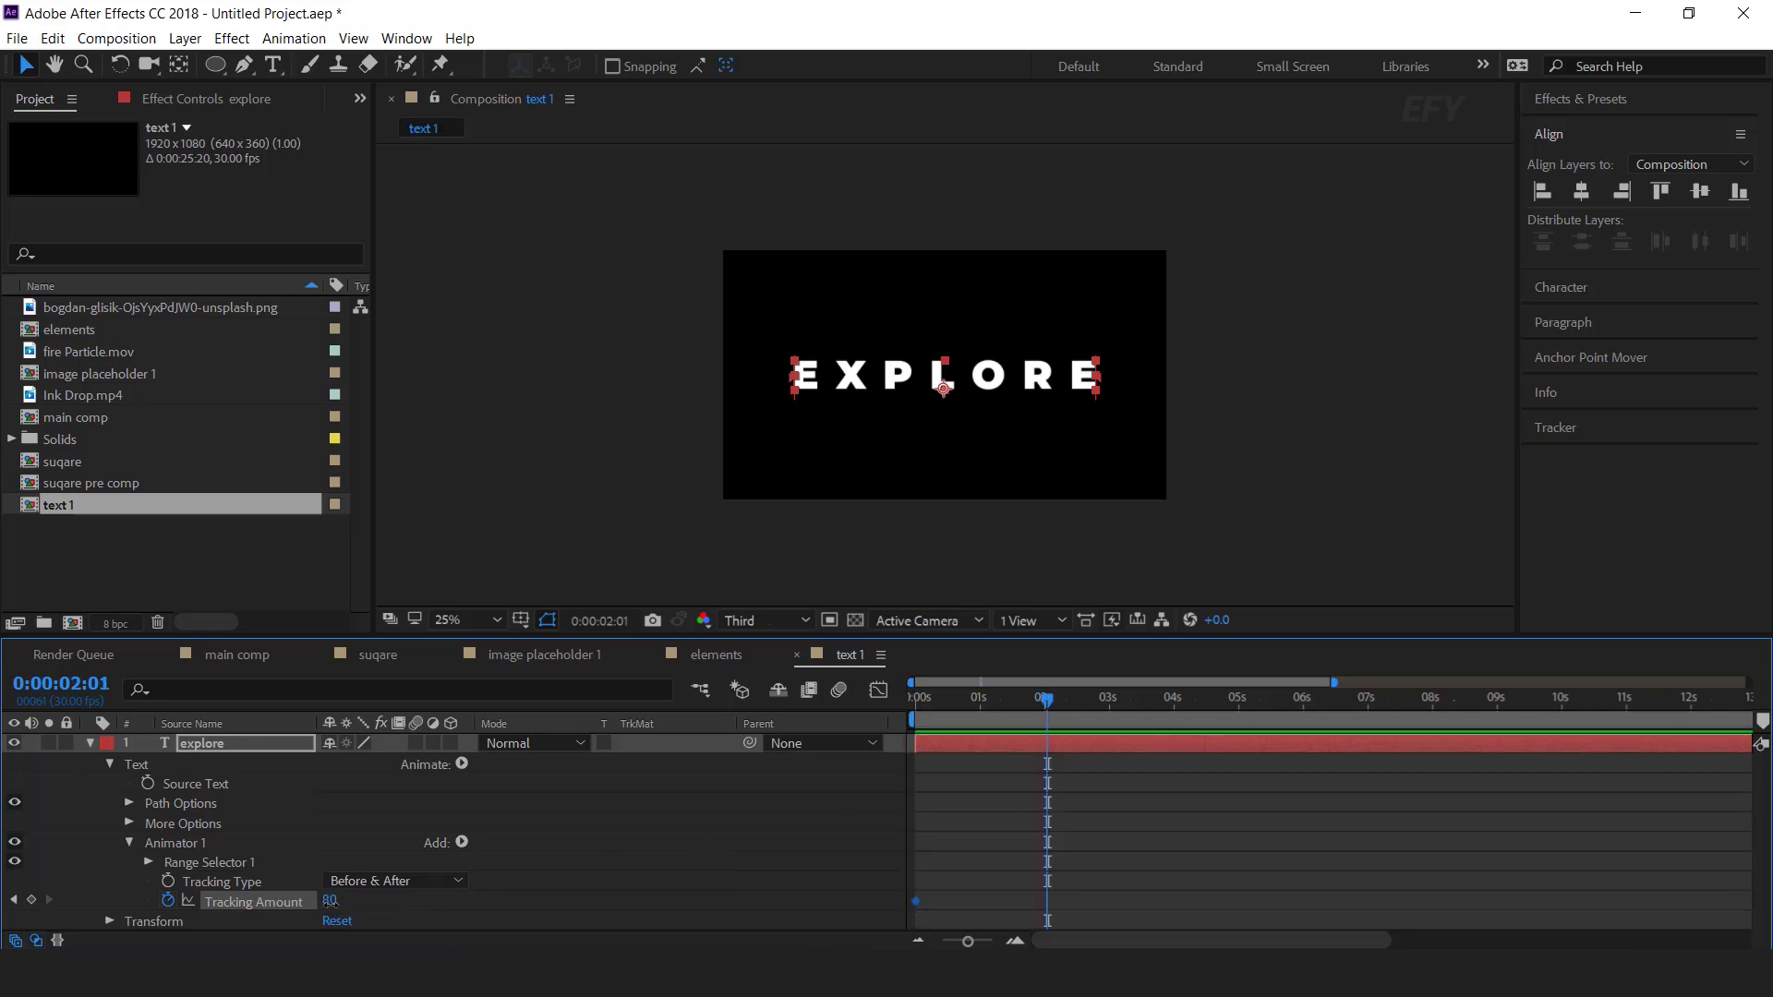
{"action": "key", "text": "Return"}
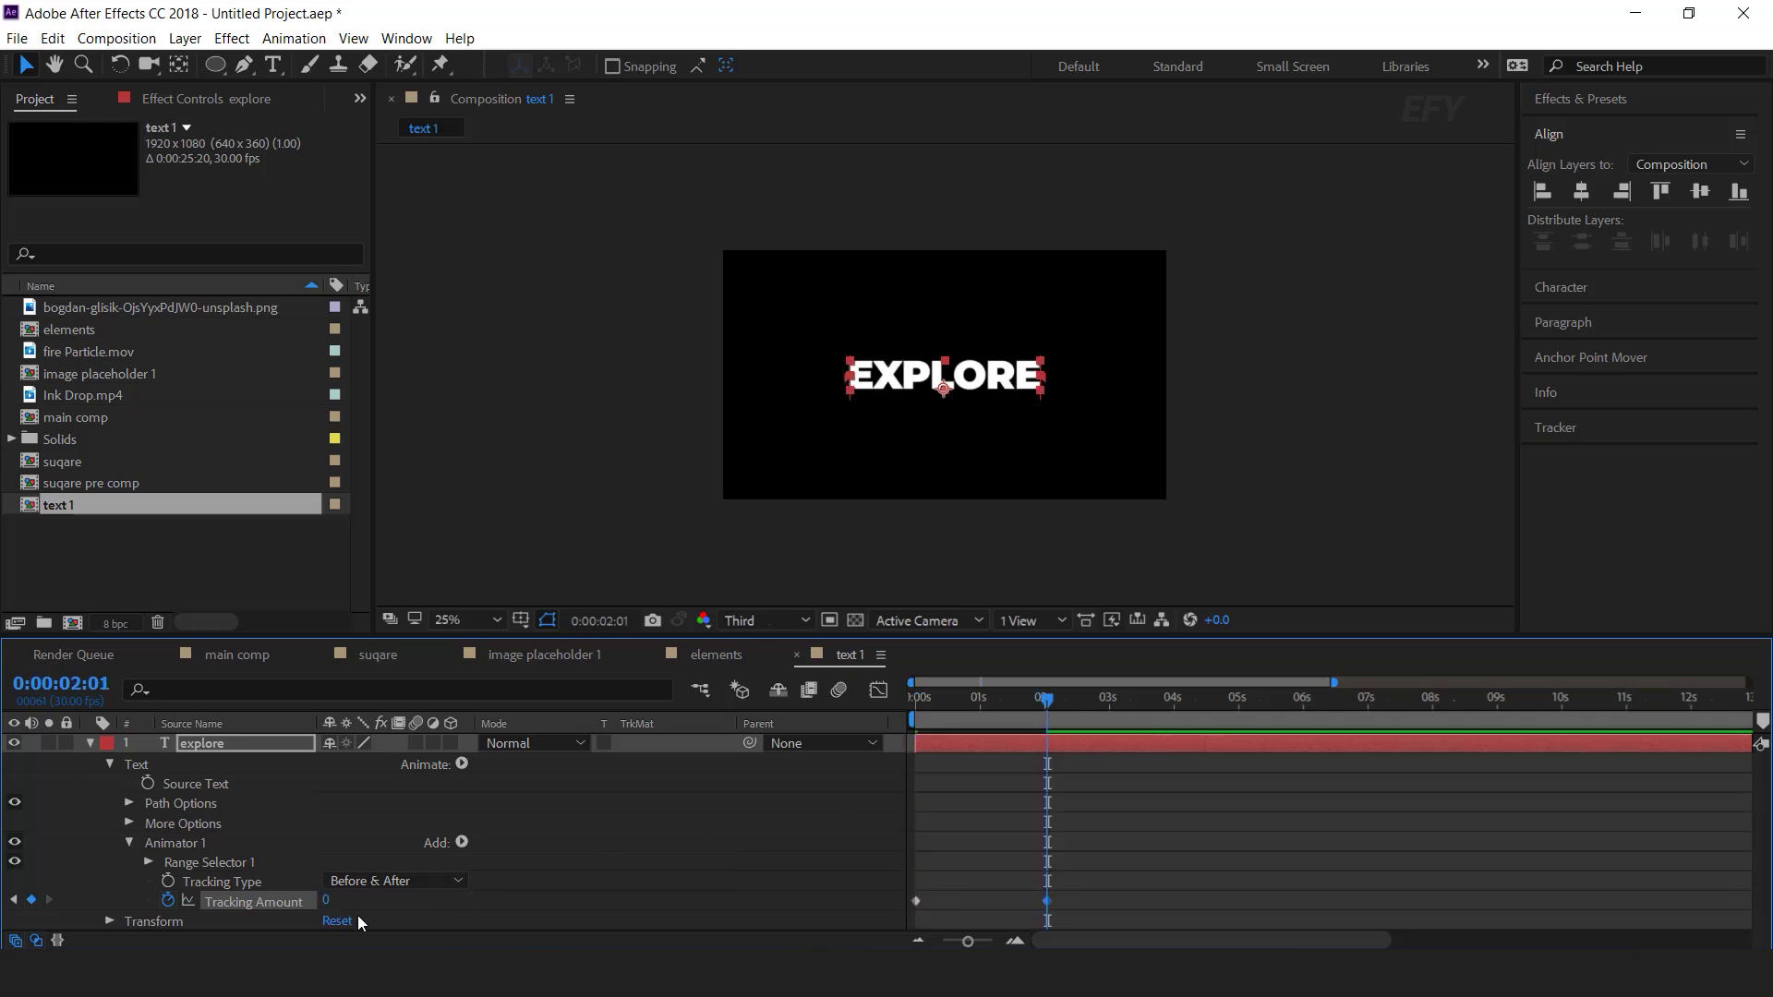
Preview the tracking animation, move its ending keyframe to 0:00:02:14, and collapse the explore layer's properties.
{"action": "left_click", "coordinate": [1064, 811]}
{"action": "left_click", "coordinate": [911, 704]}
{"action": "key", "text": "space"}
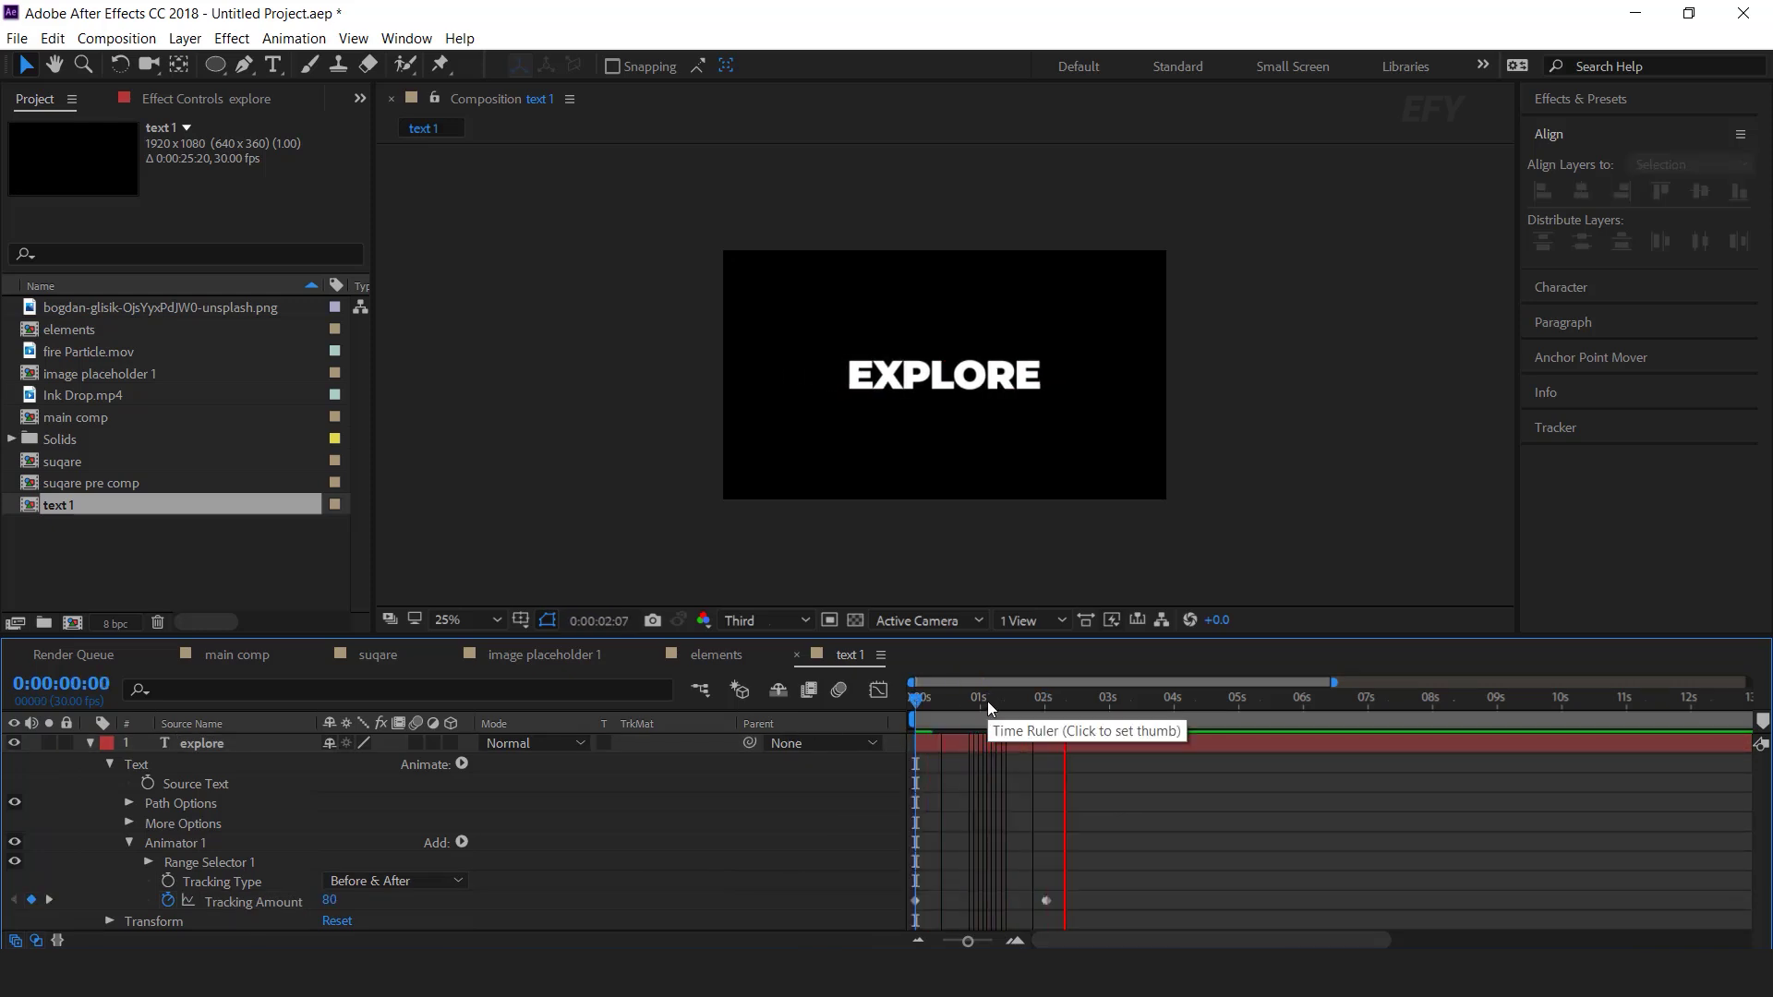
{"action": "key", "text": "space"}
{"action": "key", "text": "="}
{"action": "left_click", "coordinate": [1183, 743]}
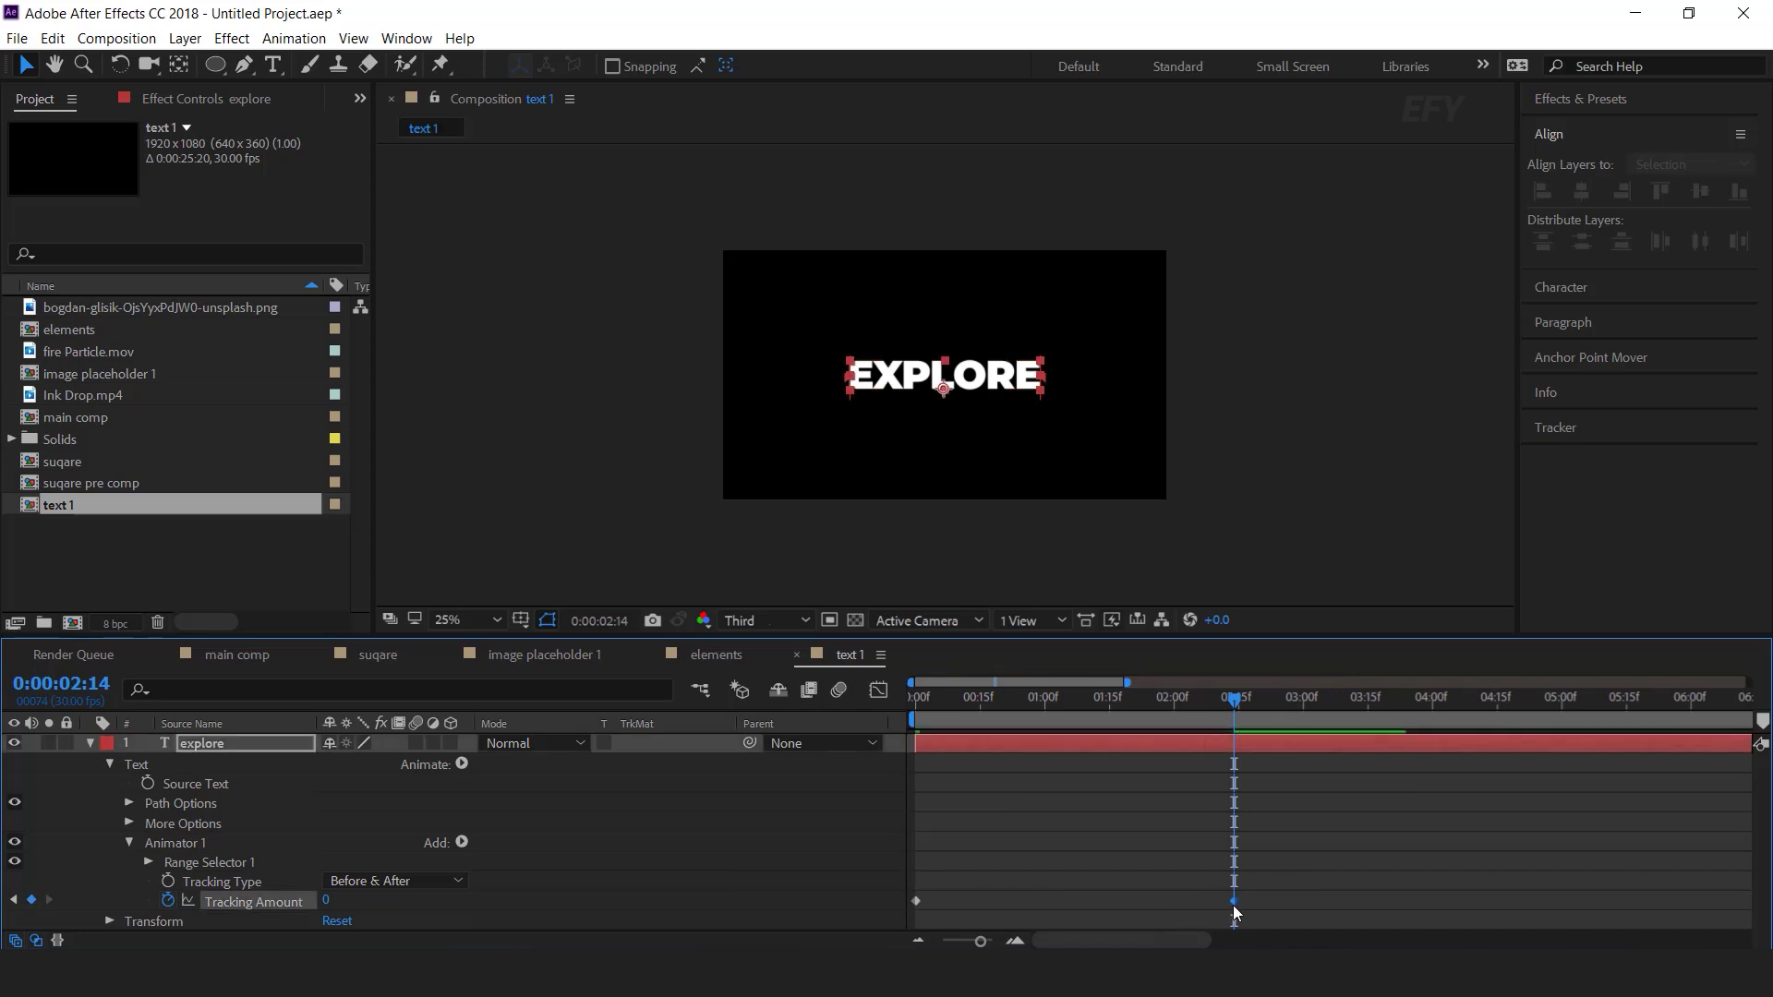
{"action": "left_click", "coordinate": [89, 743]}
{"action": "left_click", "coordinate": [290, 882]}
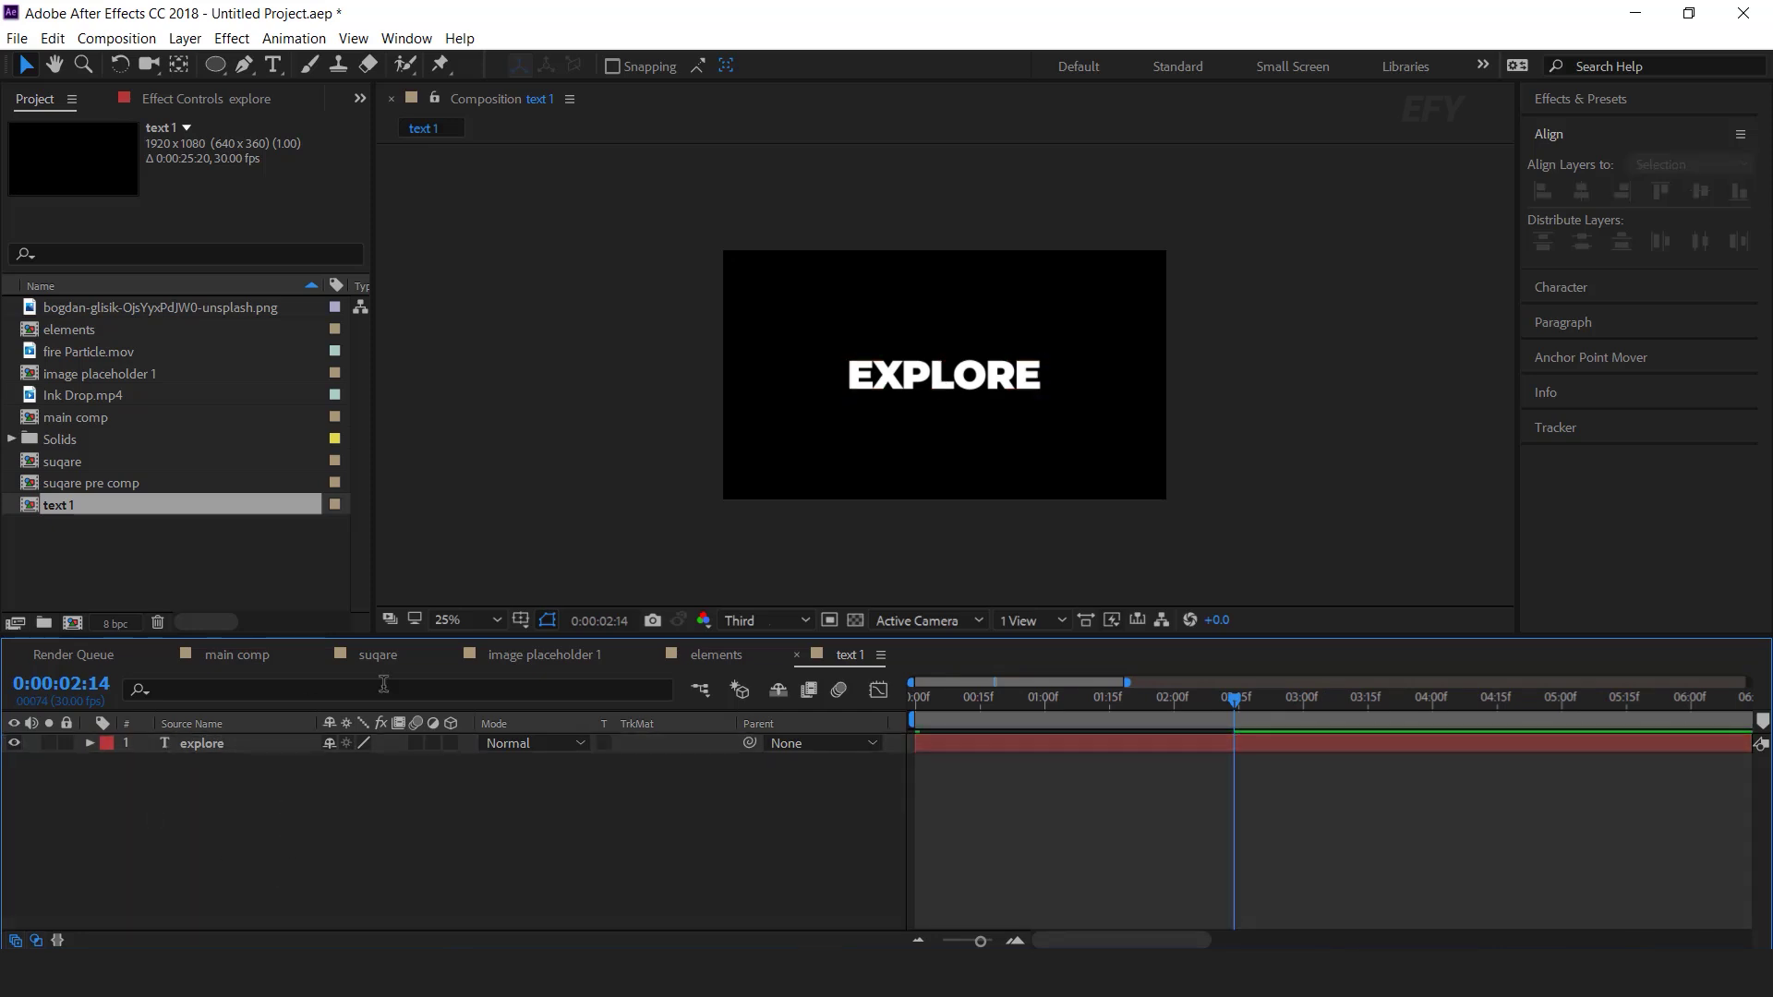
Place the text 1 composition as the uppermost layer of main comp and make it a 3D layer.
{"action": "left_click", "coordinate": [255, 657]}
{"action": "left_click", "coordinate": [43, 508]}
{"action": "left_click_drag", "start_coordinate": [43, 508], "coordinate": [261, 745]}
{"action": "left_click", "coordinate": [448, 744]}
Try the Add blending mode on the text 1 layer while scrubbing to 0:00:03:15, and undo the mode change.
{"action": "left_click", "coordinate": [547, 745]}
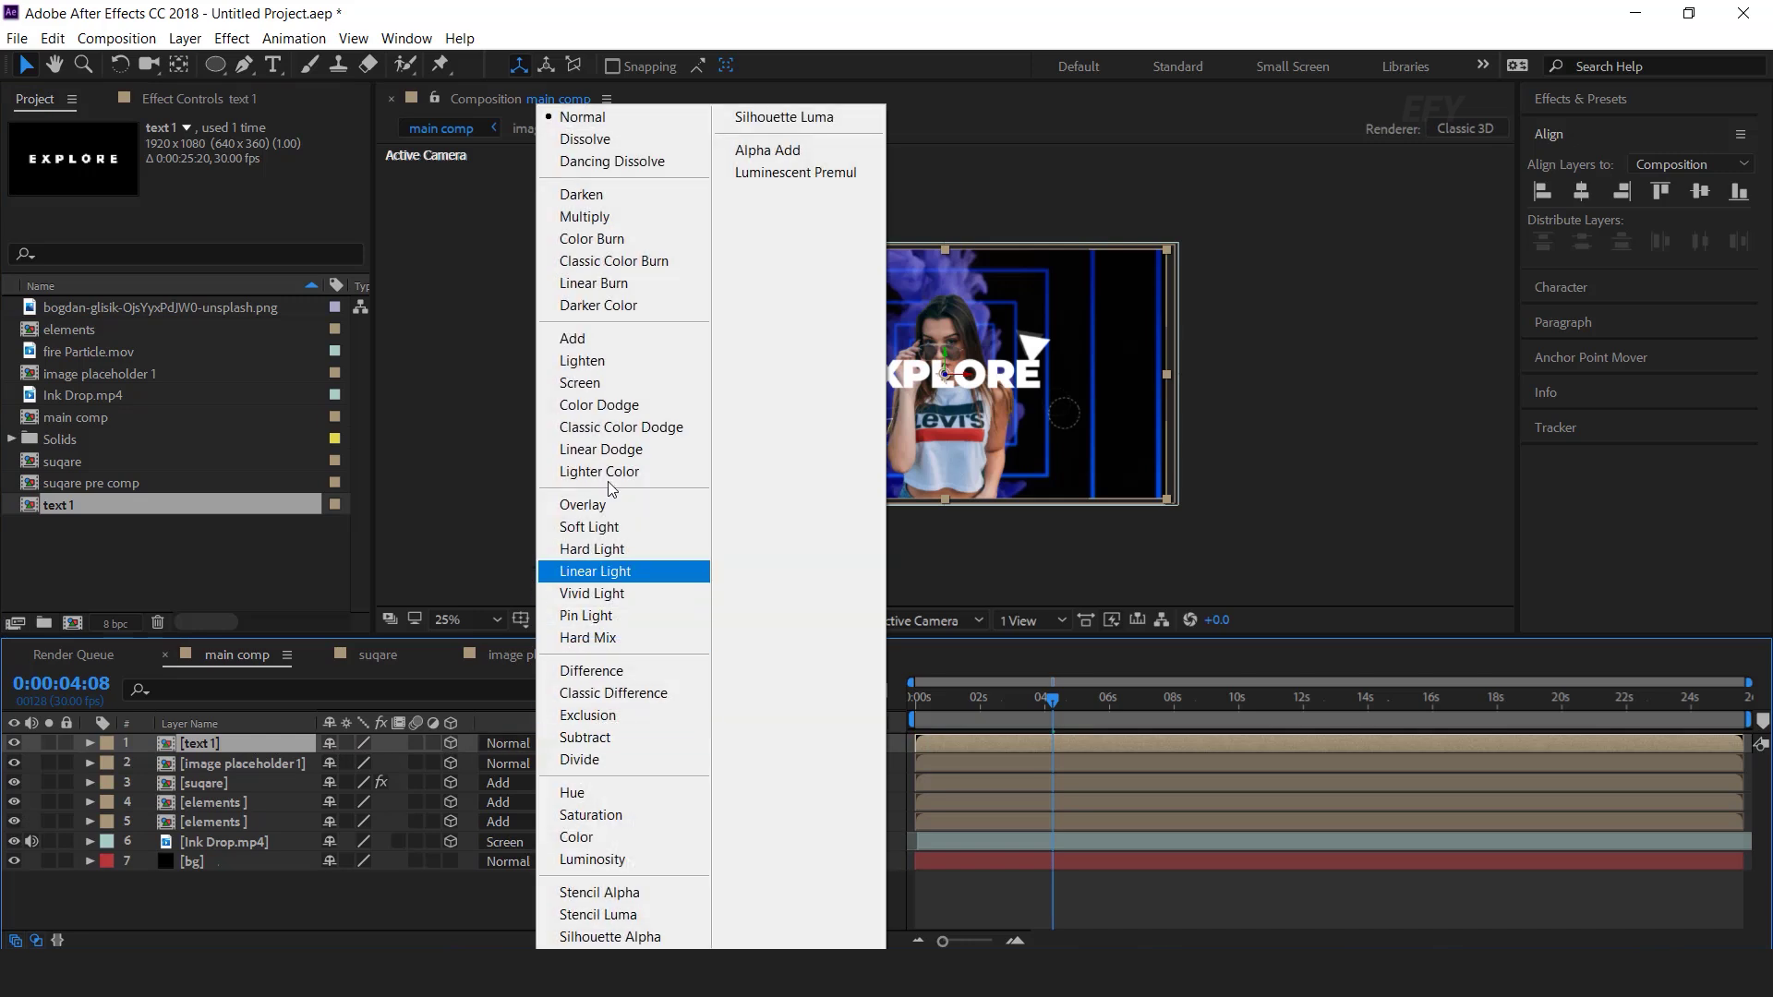
{"action": "left_click", "coordinate": [622, 330]}
{"action": "mouse_move", "coordinate": [1006, 701]}
{"action": "left_mouse_down"}
{"action": "mouse_move", "coordinate": [885, 700]}
{"action": "mouse_move", "coordinate": [1028, 700]}
{"action": "left_mouse_up"}
{"action": "key", "text": "ctrl+z"}
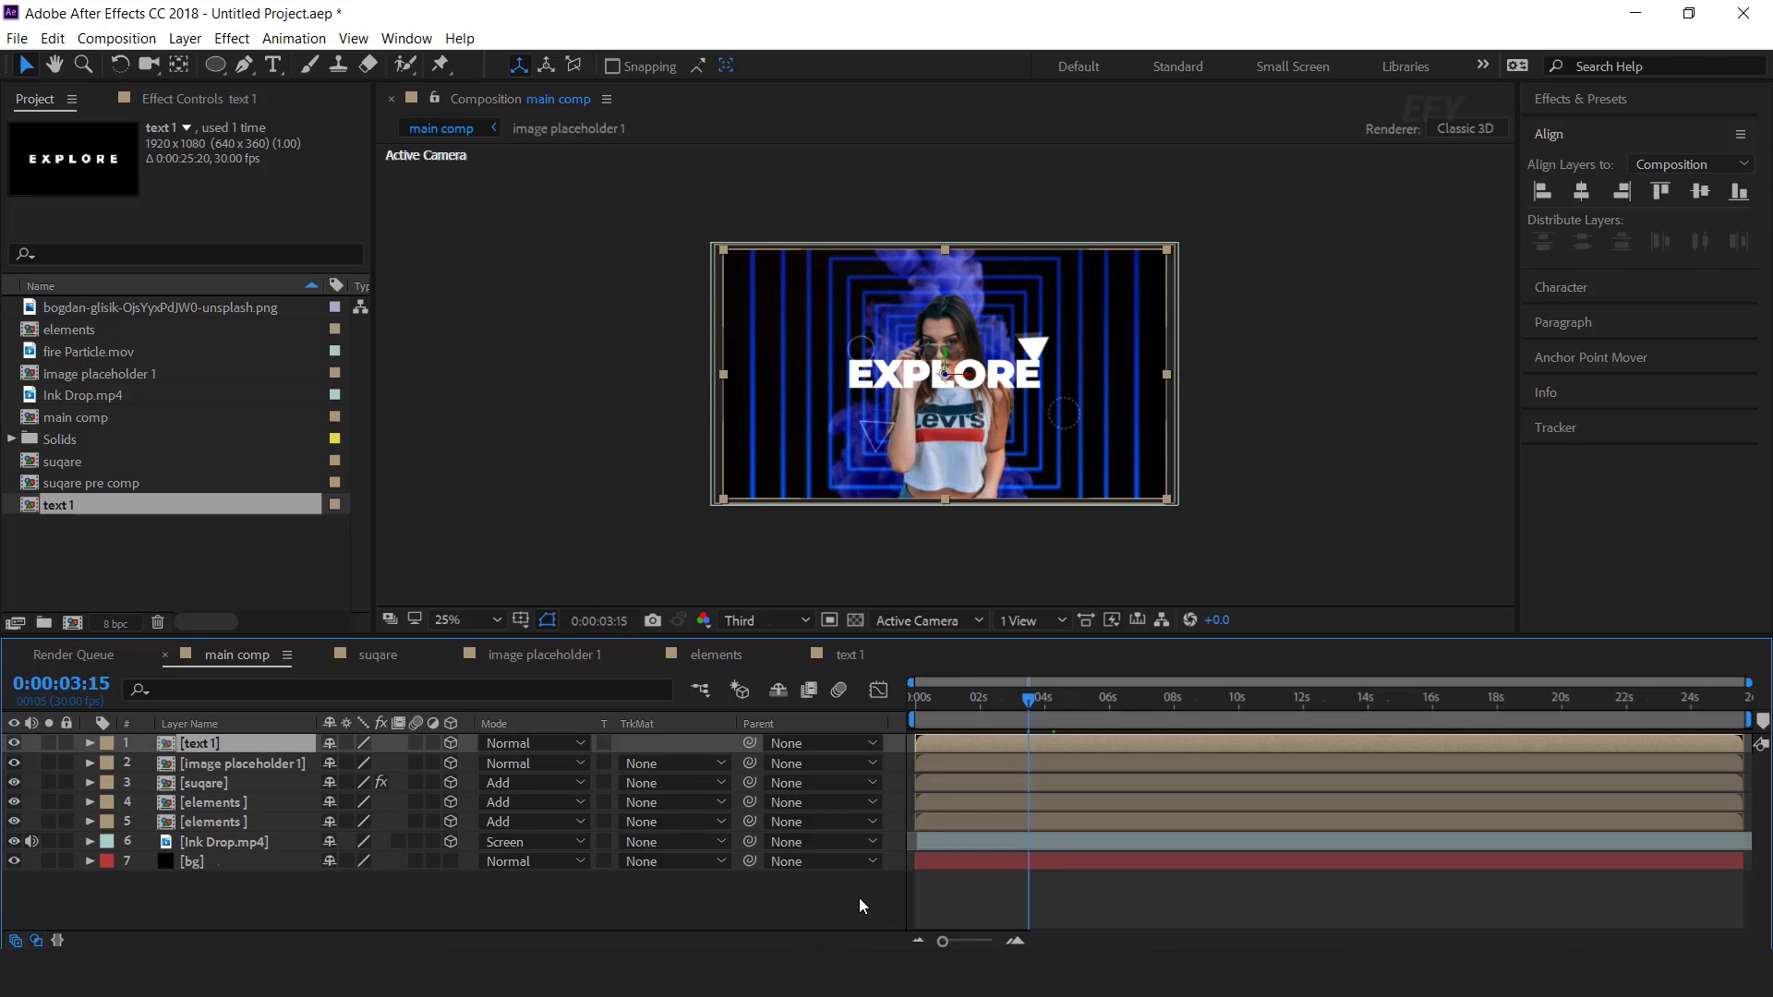
Create a 1920 x 1080 black solid above all the other layers in main comp.
{"action": "right_click", "coordinate": [850, 894]}
{"action": "mouse_move", "coordinate": [891, 679]}
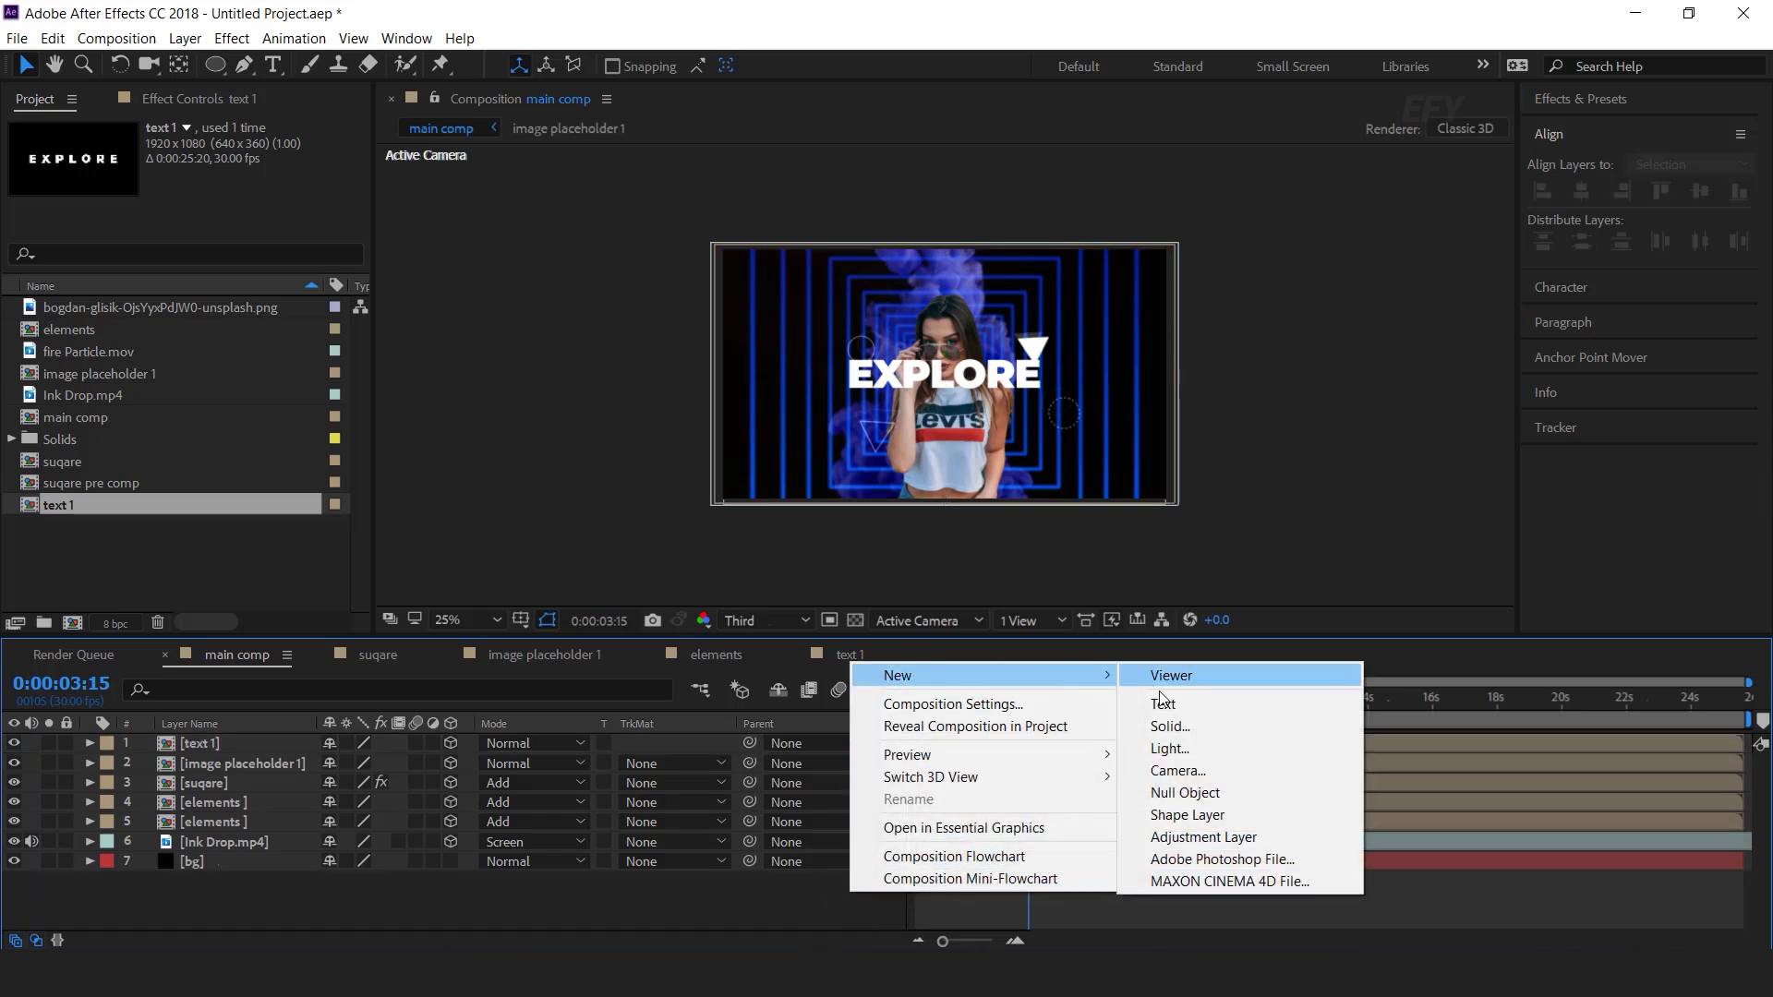
{"action": "left_click", "coordinate": [1182, 730]}
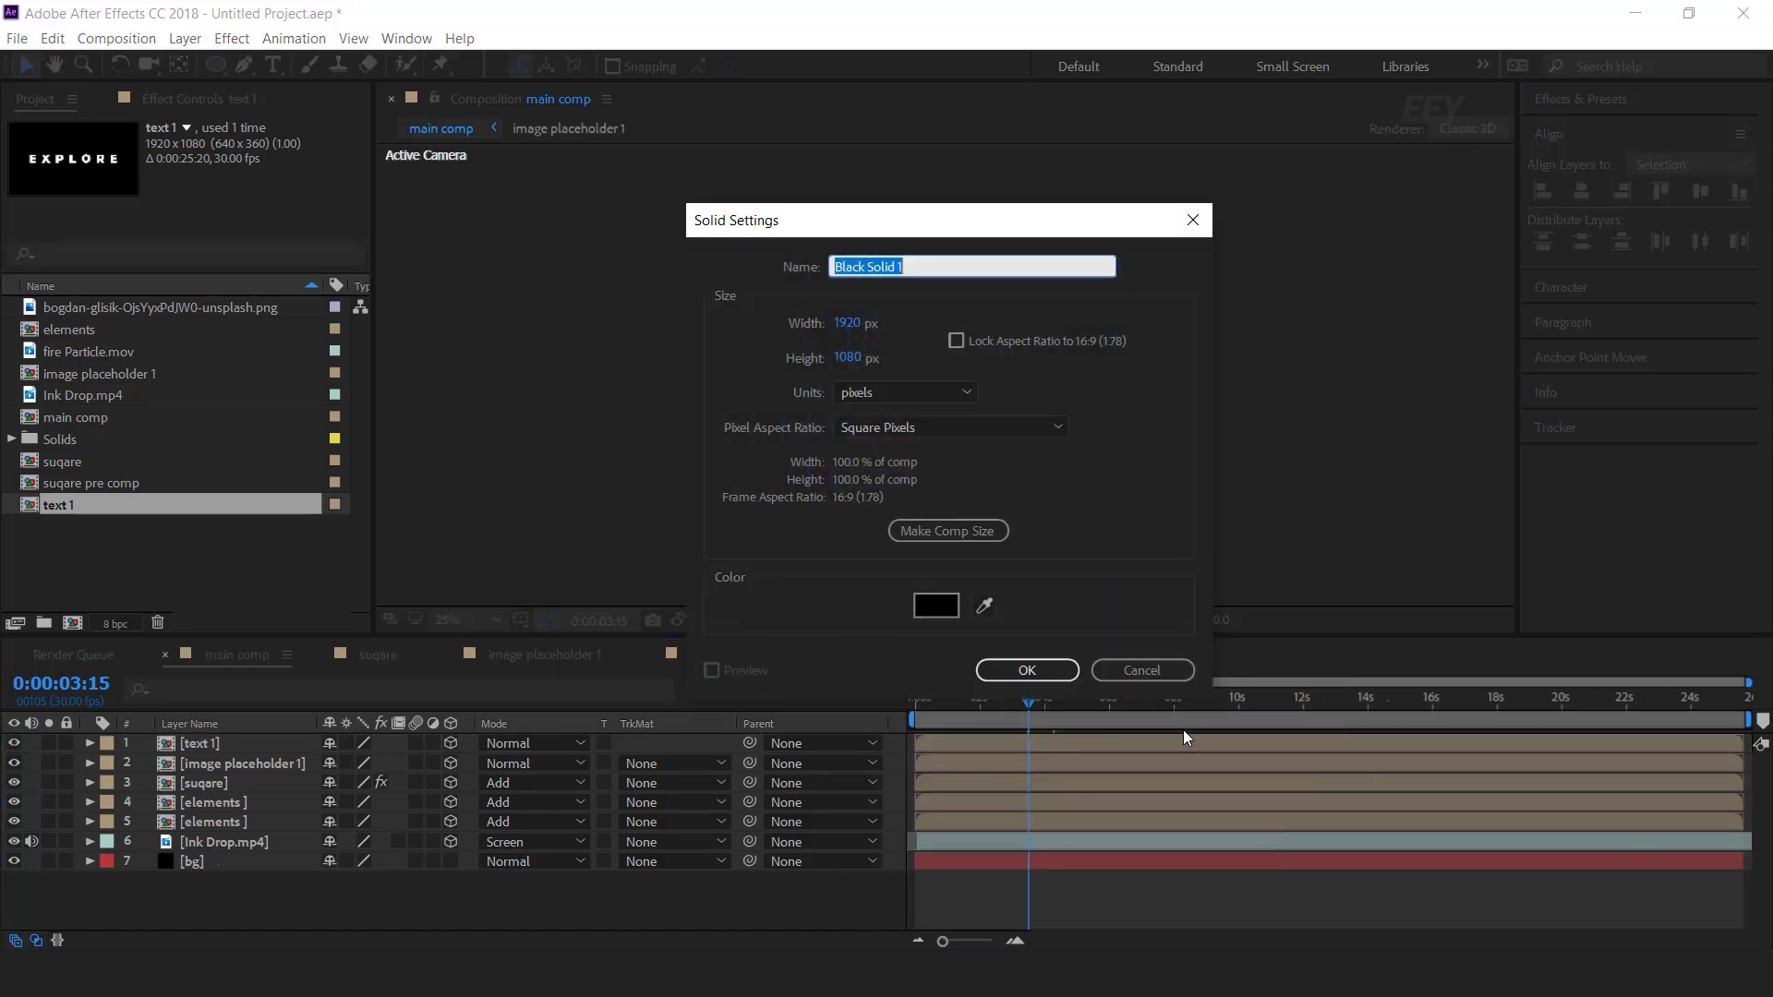
{"action": "left_click", "coordinate": [1027, 670]}
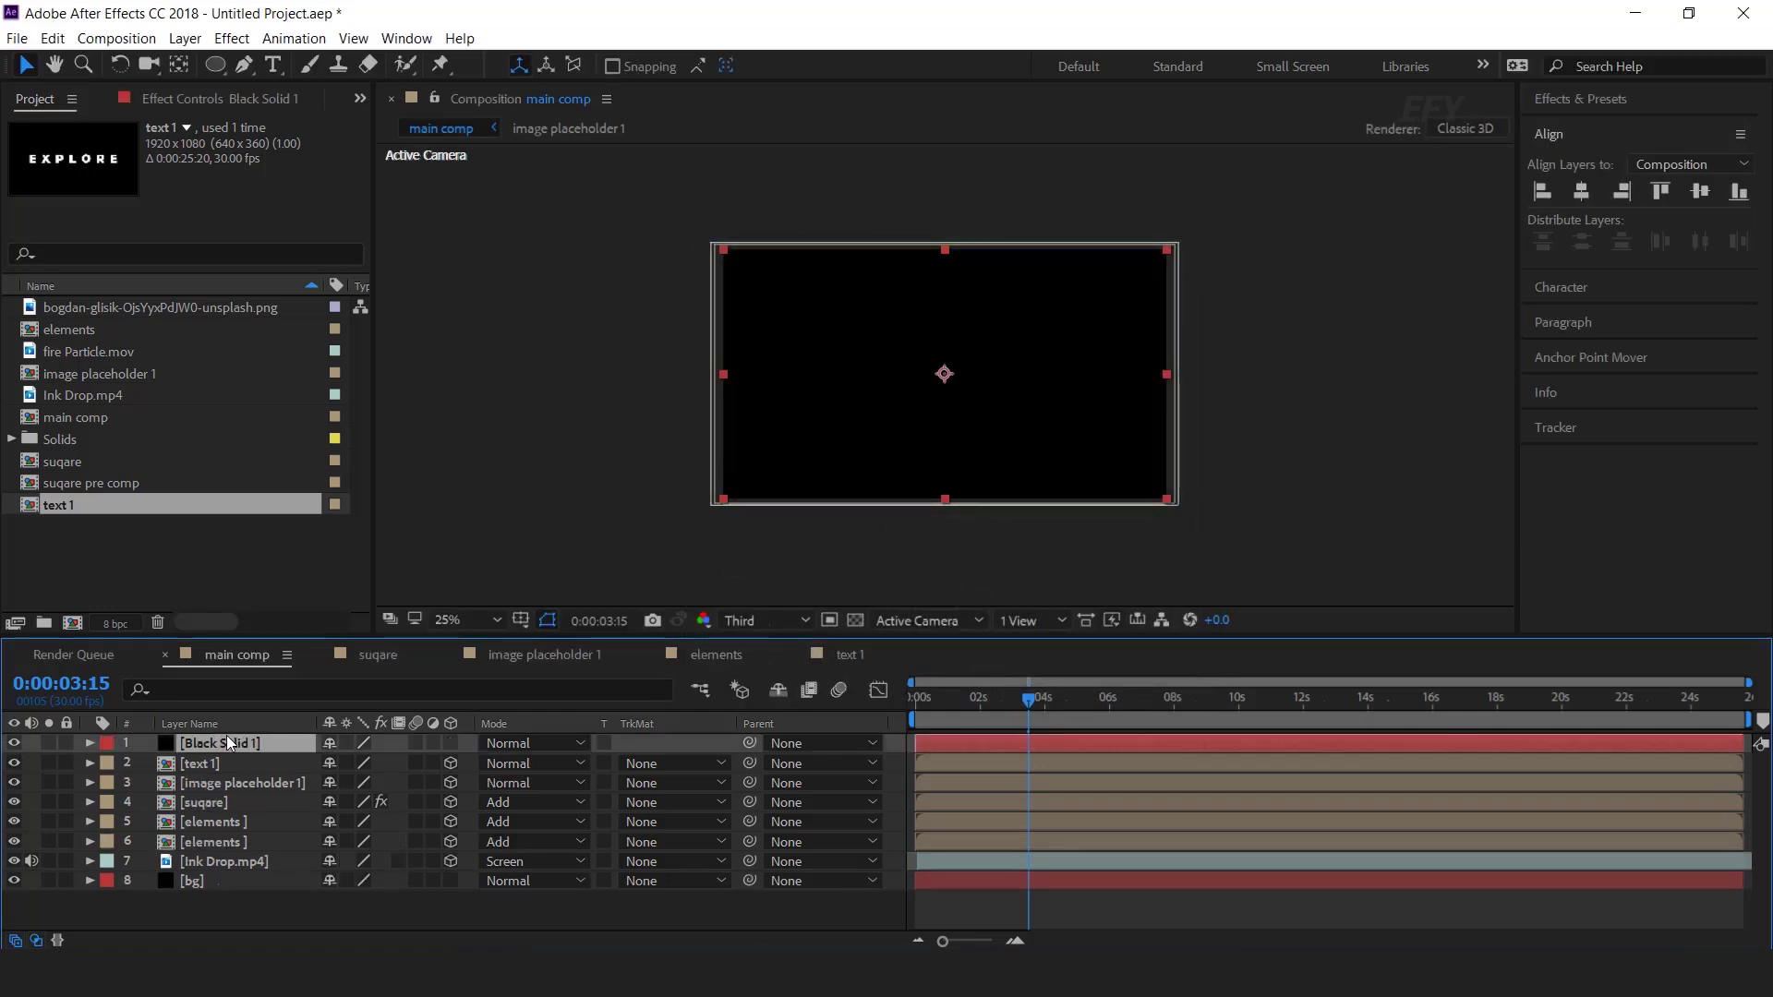
Apply the 4-Color Gradient effect to Black Solid 1 and set the layer's blending mode to Screen.
{"action": "key", "text": "ctrl+space"}
{"action": "type", "text": "4"}
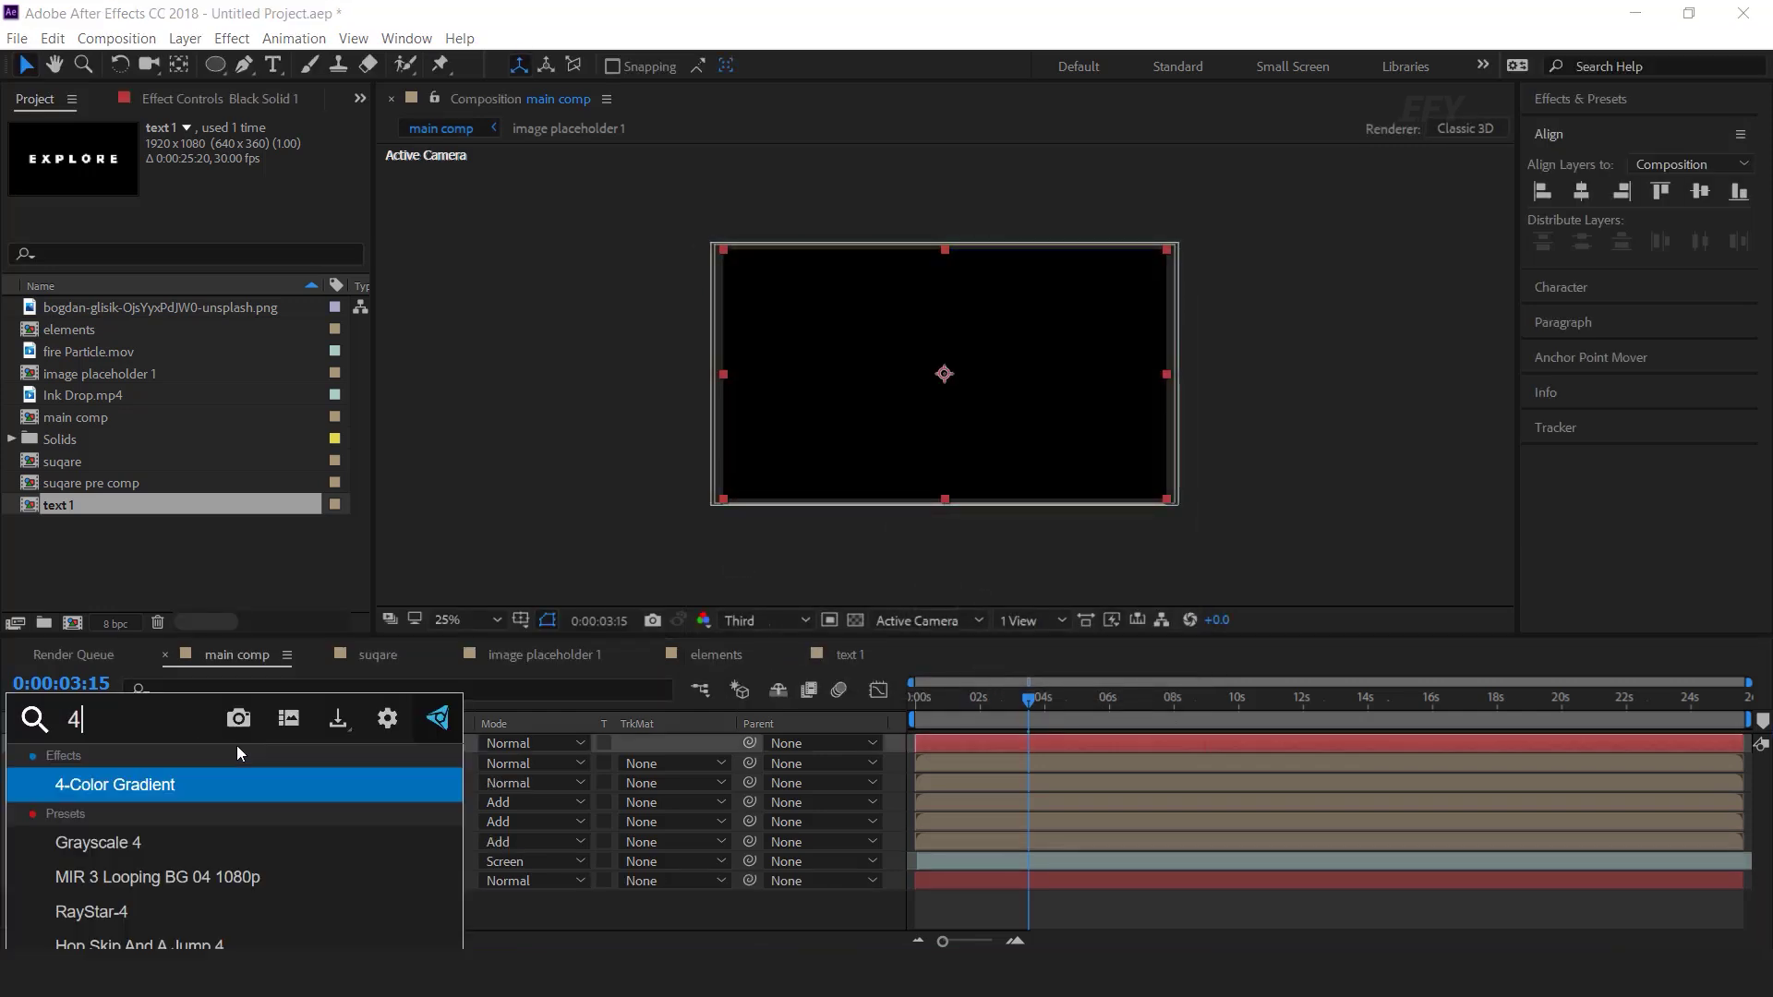
{"action": "key", "text": "Return"}
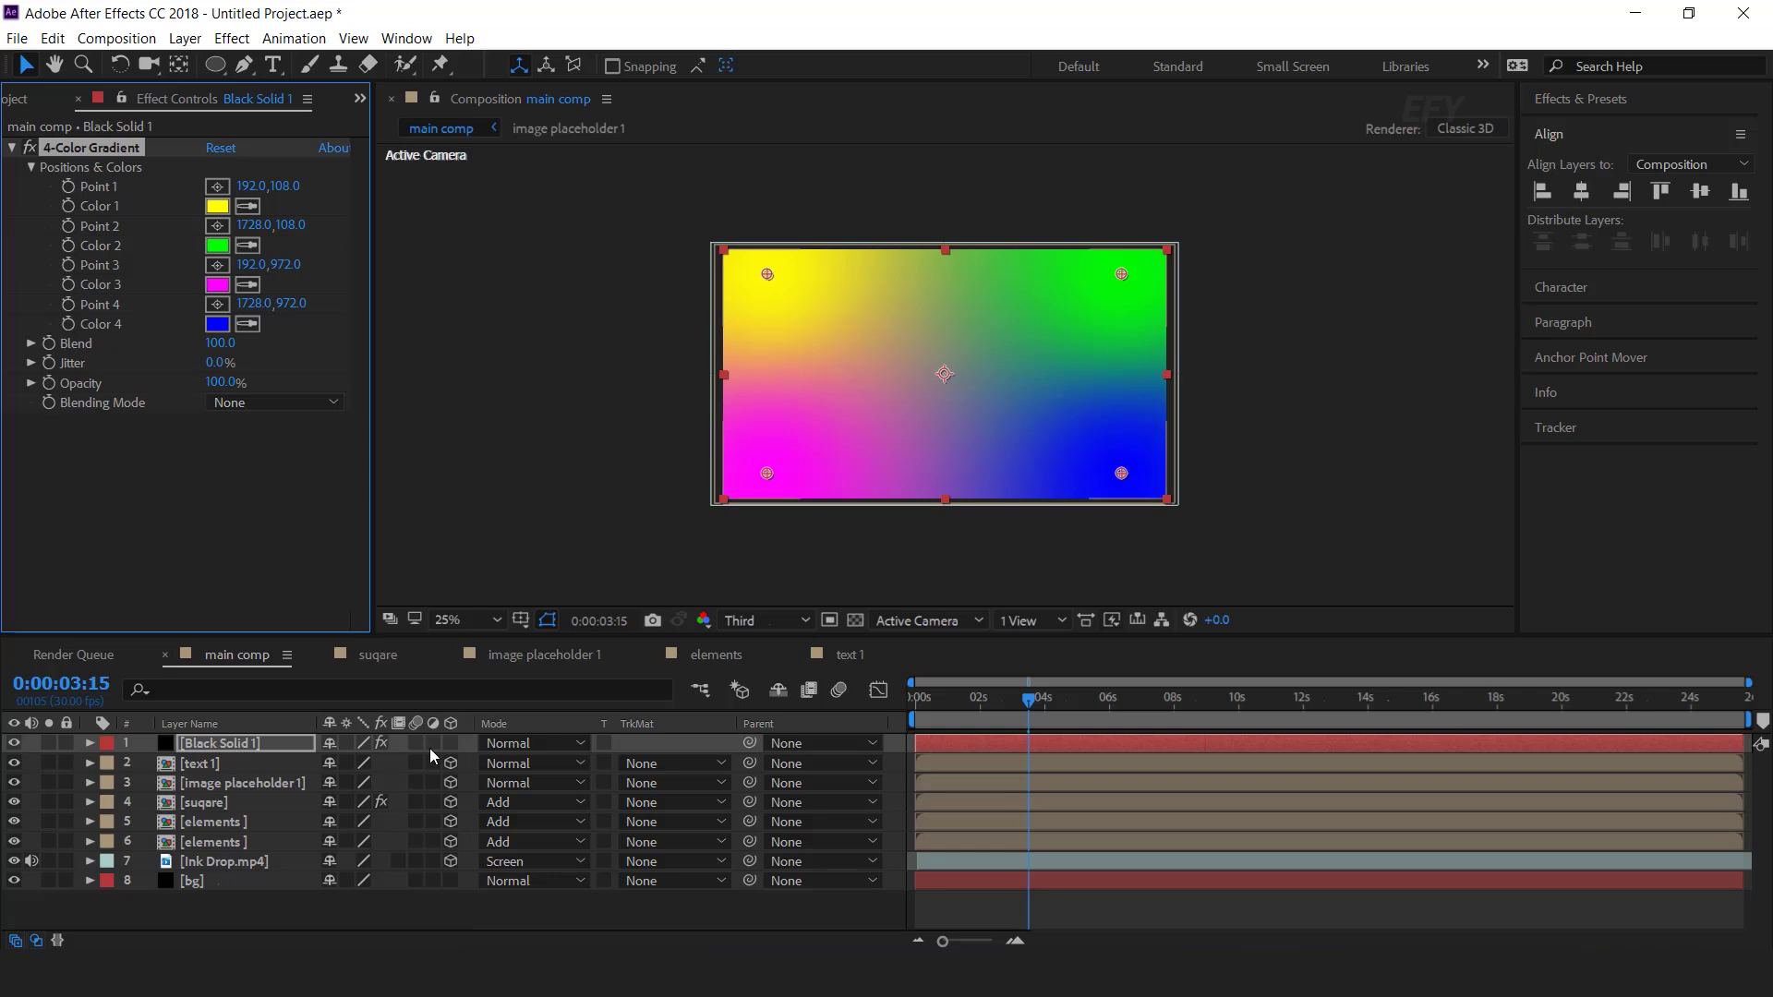
{"action": "left_click", "coordinate": [535, 744]}
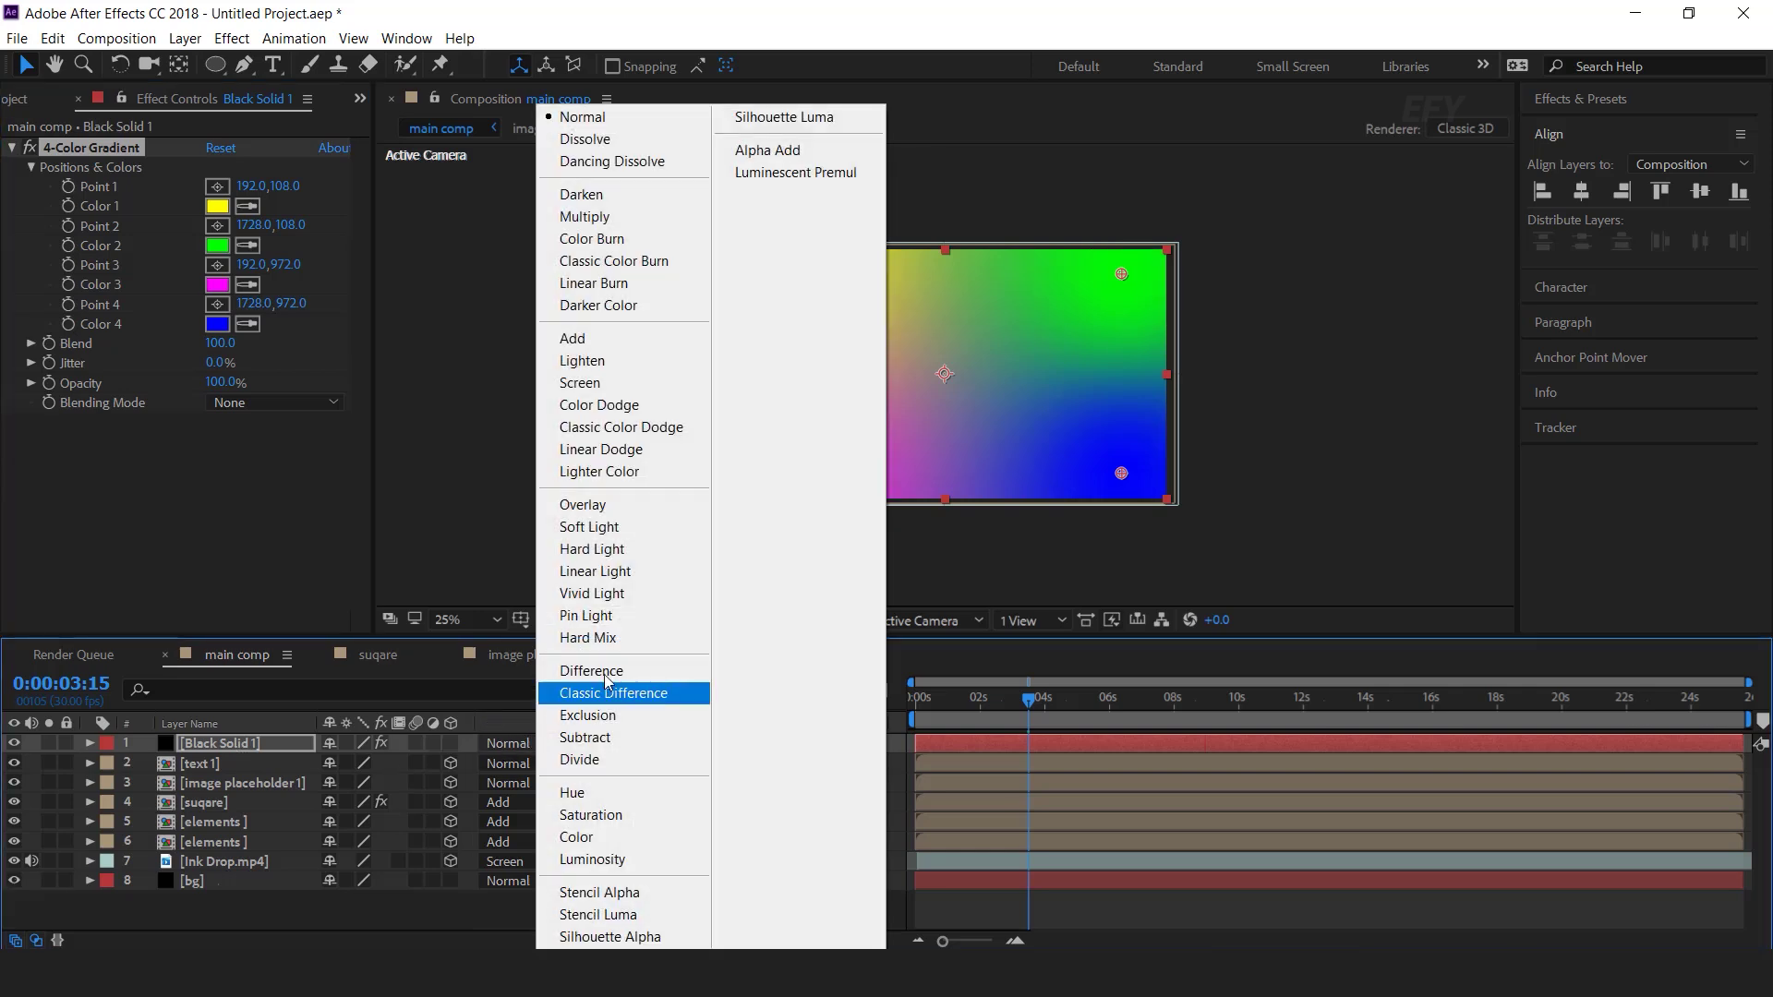
{"action": "left_click", "coordinate": [606, 386]}
Set the gradient's Color 1 to dark navy 00183A and sample it for Color 2 and Color 3.
{"action": "left_click", "coordinate": [217, 206]}
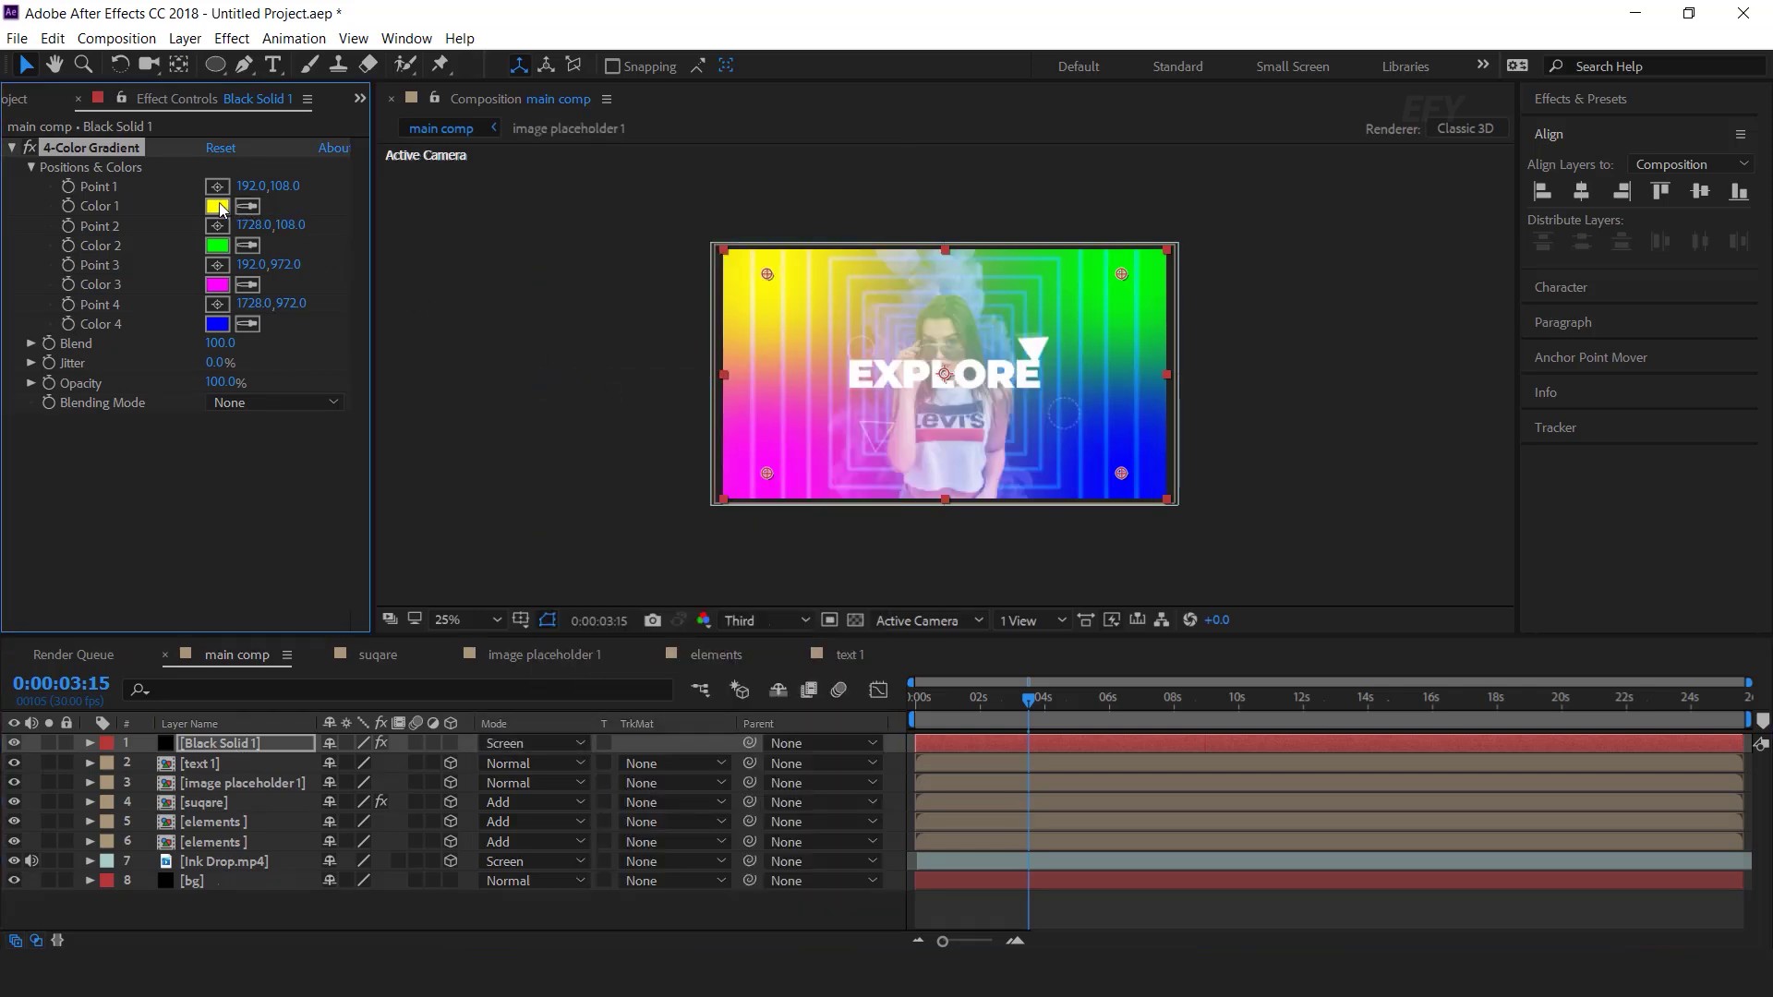
{"action": "left_click", "coordinate": [369, 240]}
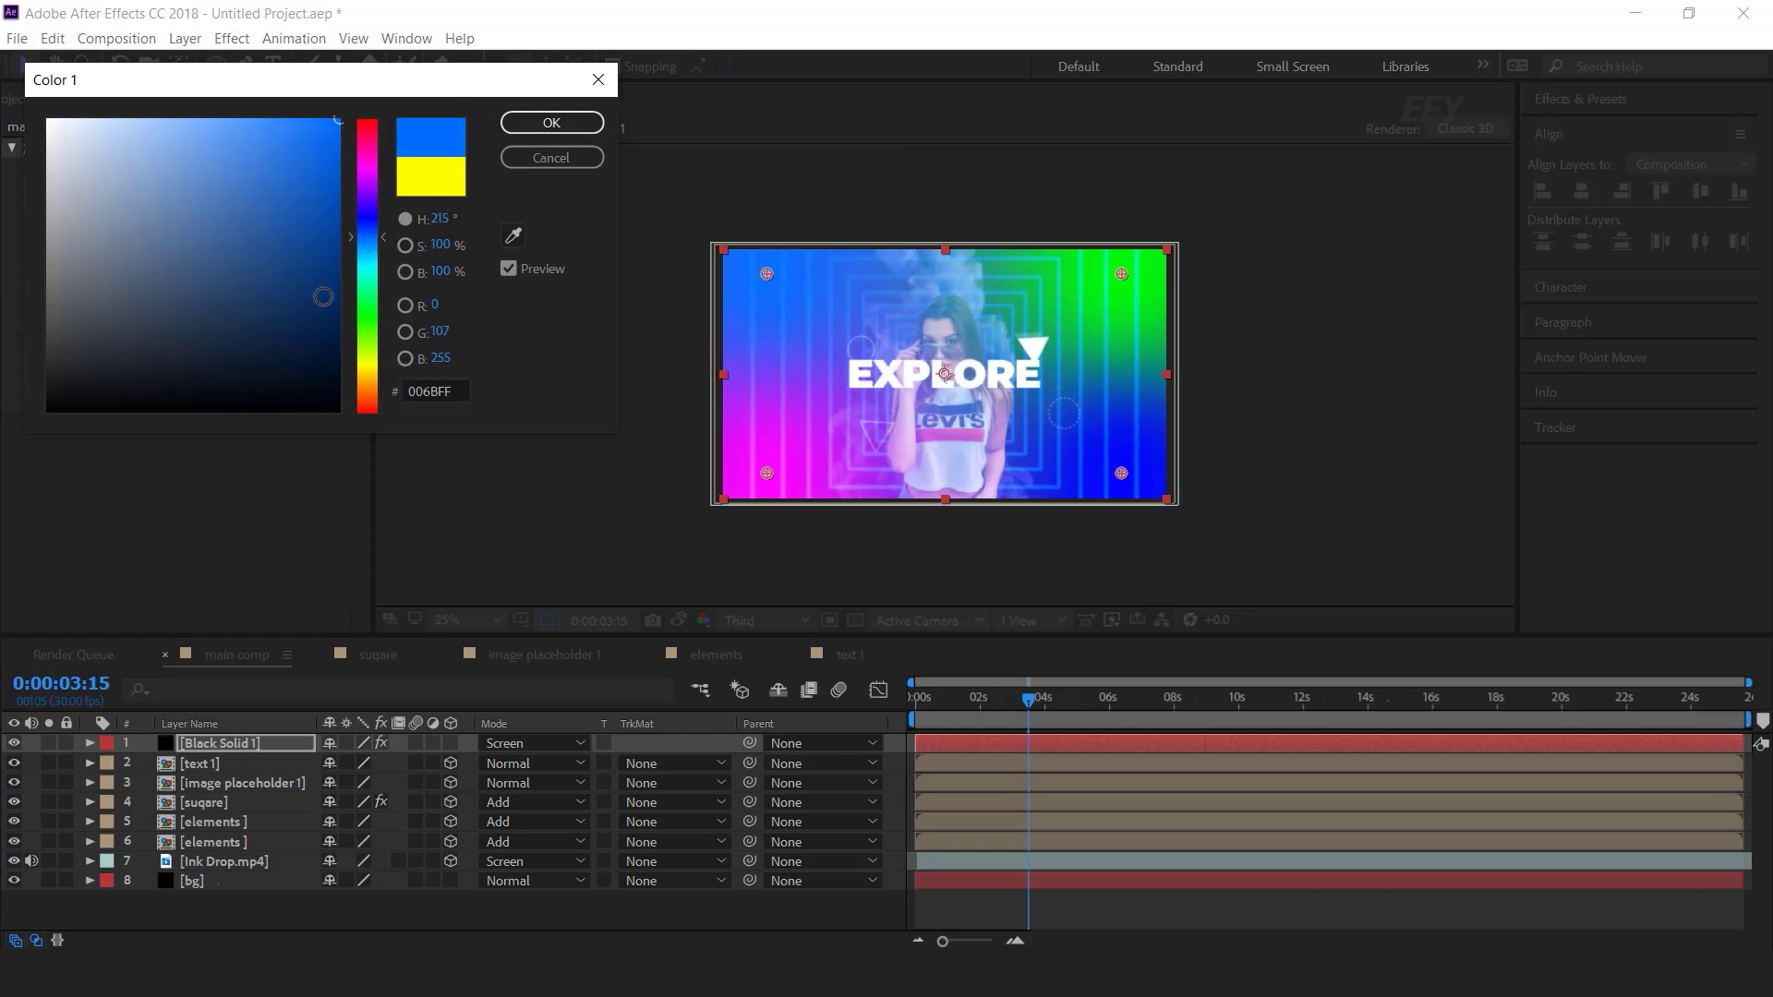
{"action": "left_click_drag", "start_coordinate": [323, 296], "coordinate": [341, 344]}
{"action": "left_click", "coordinate": [582, 126]}
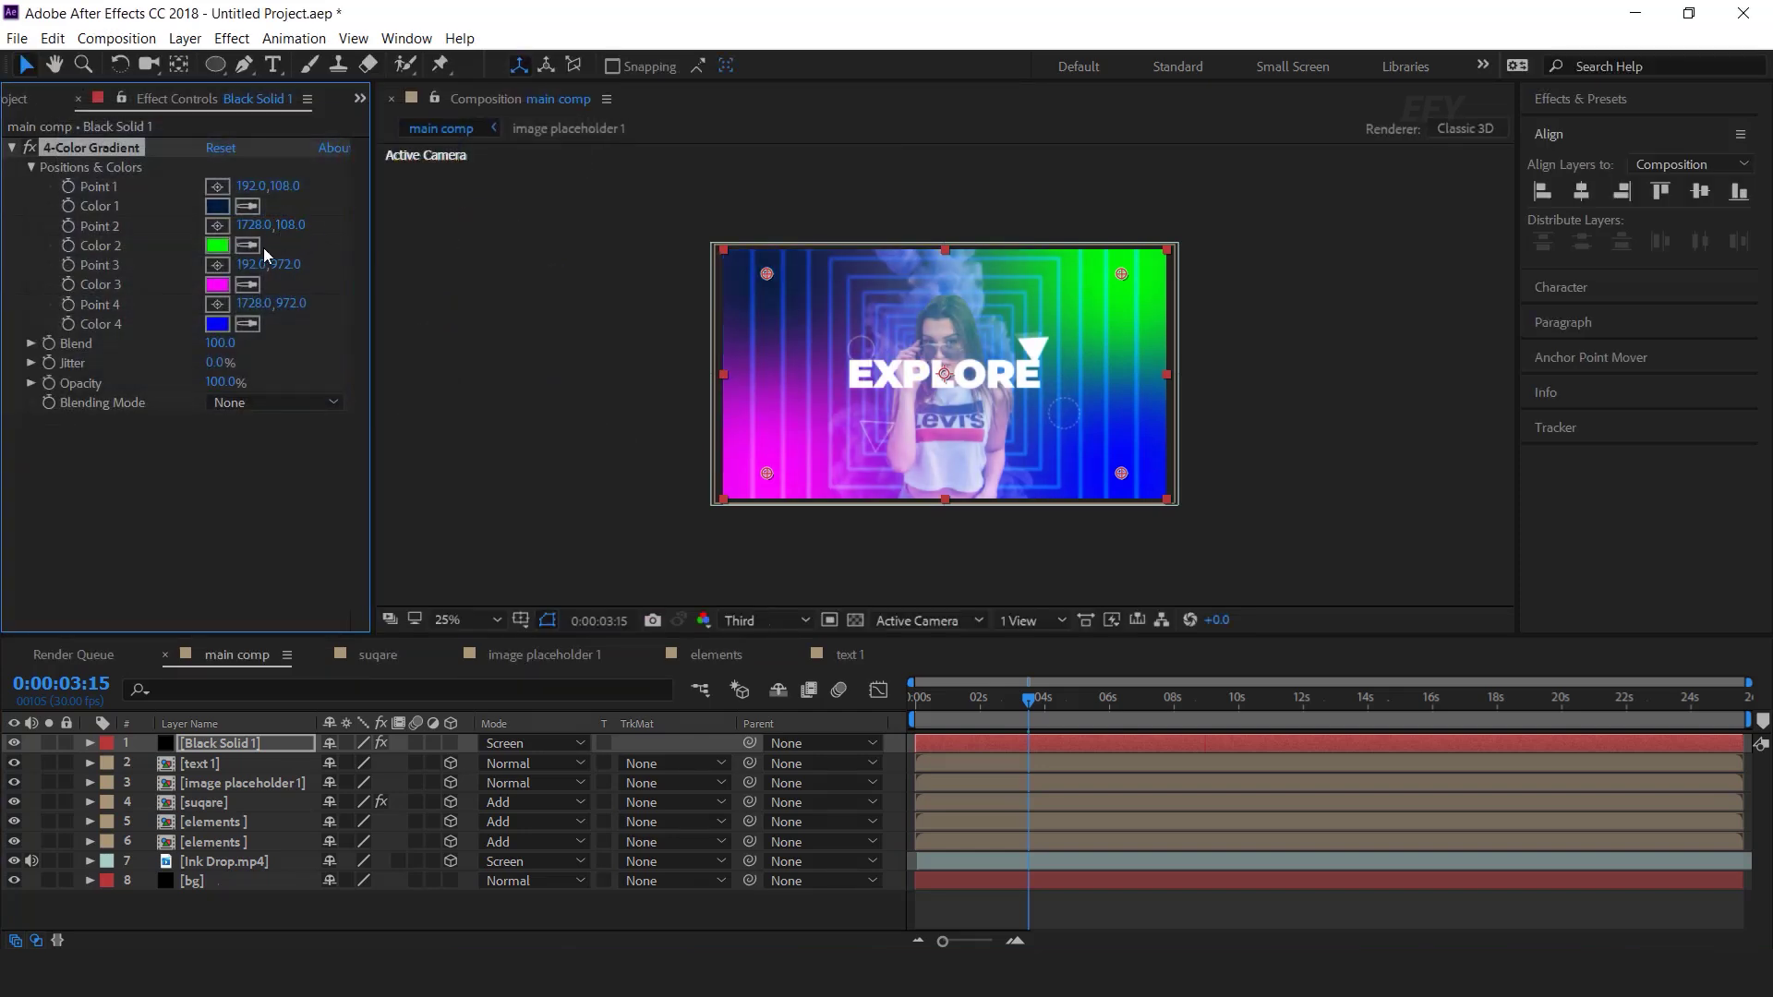
{"action": "left_click", "coordinate": [217, 205]}
{"action": "left_click", "coordinate": [248, 283]}
{"action": "left_click", "coordinate": [217, 205]}
Set the gradient's Color 3 and Color 4 to the same fully saturated blue at about 68% brightness.
{"action": "left_click", "coordinate": [217, 285]}
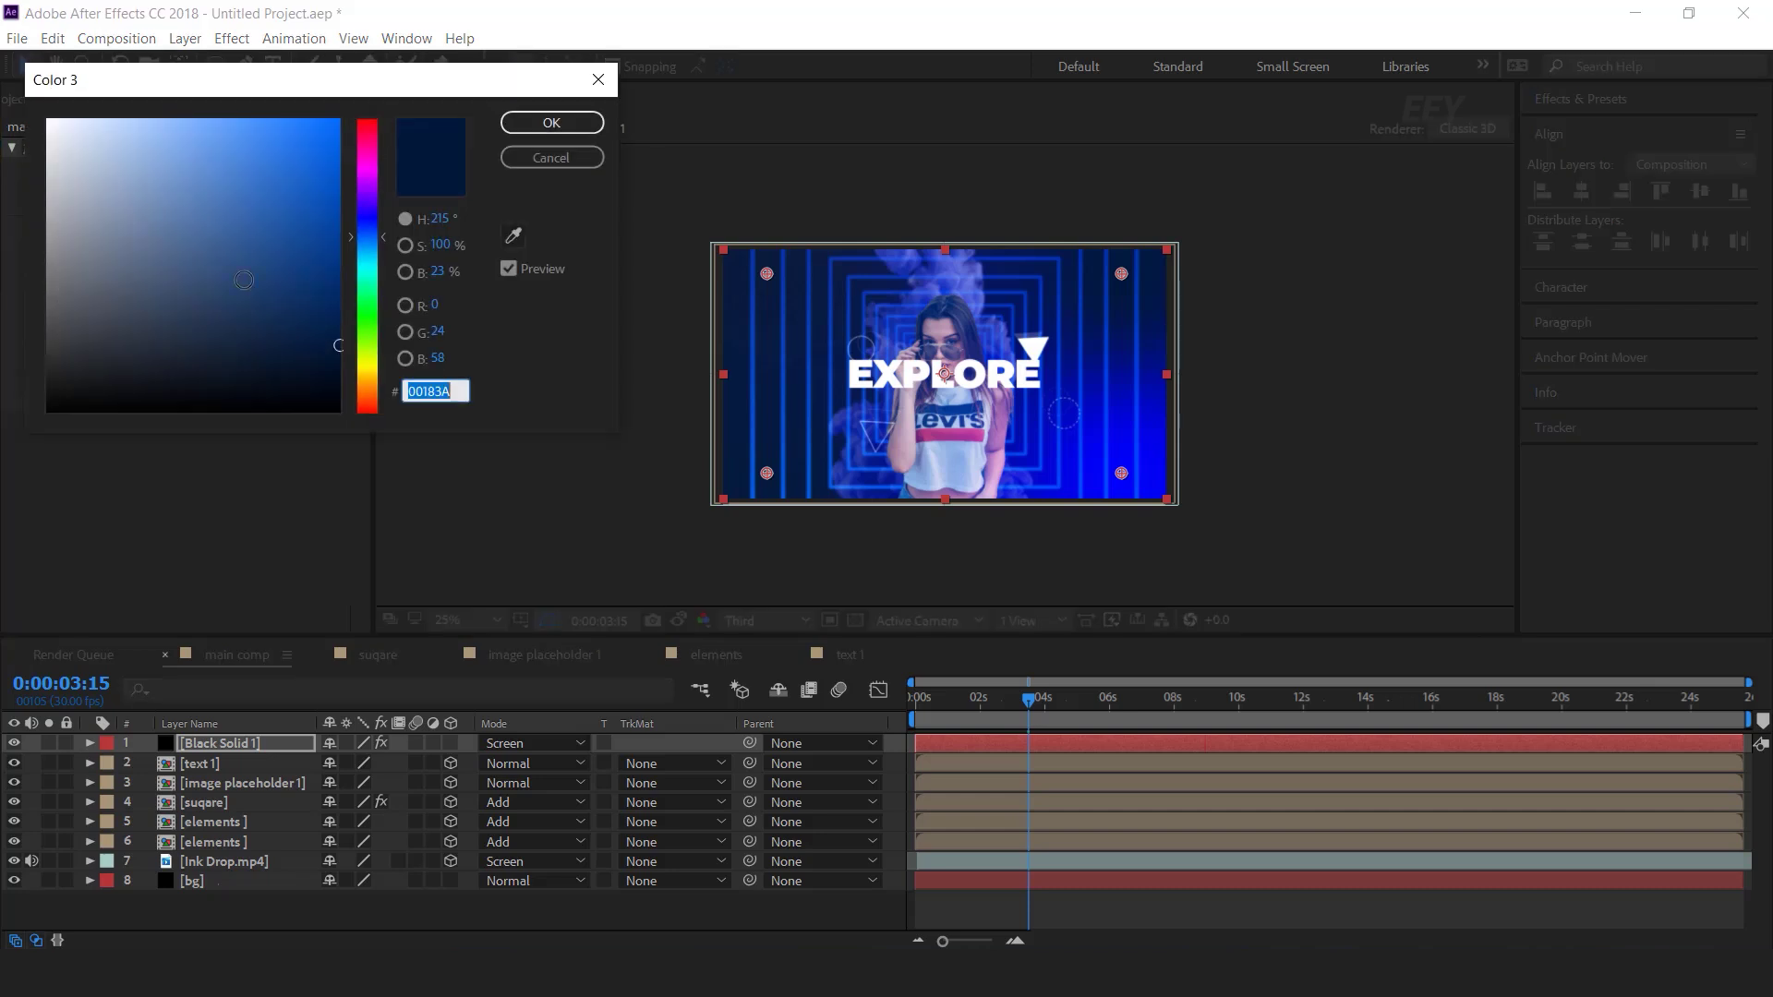
{"action": "left_click", "coordinate": [348, 230]}
{"action": "left_click", "coordinate": [381, 240]}
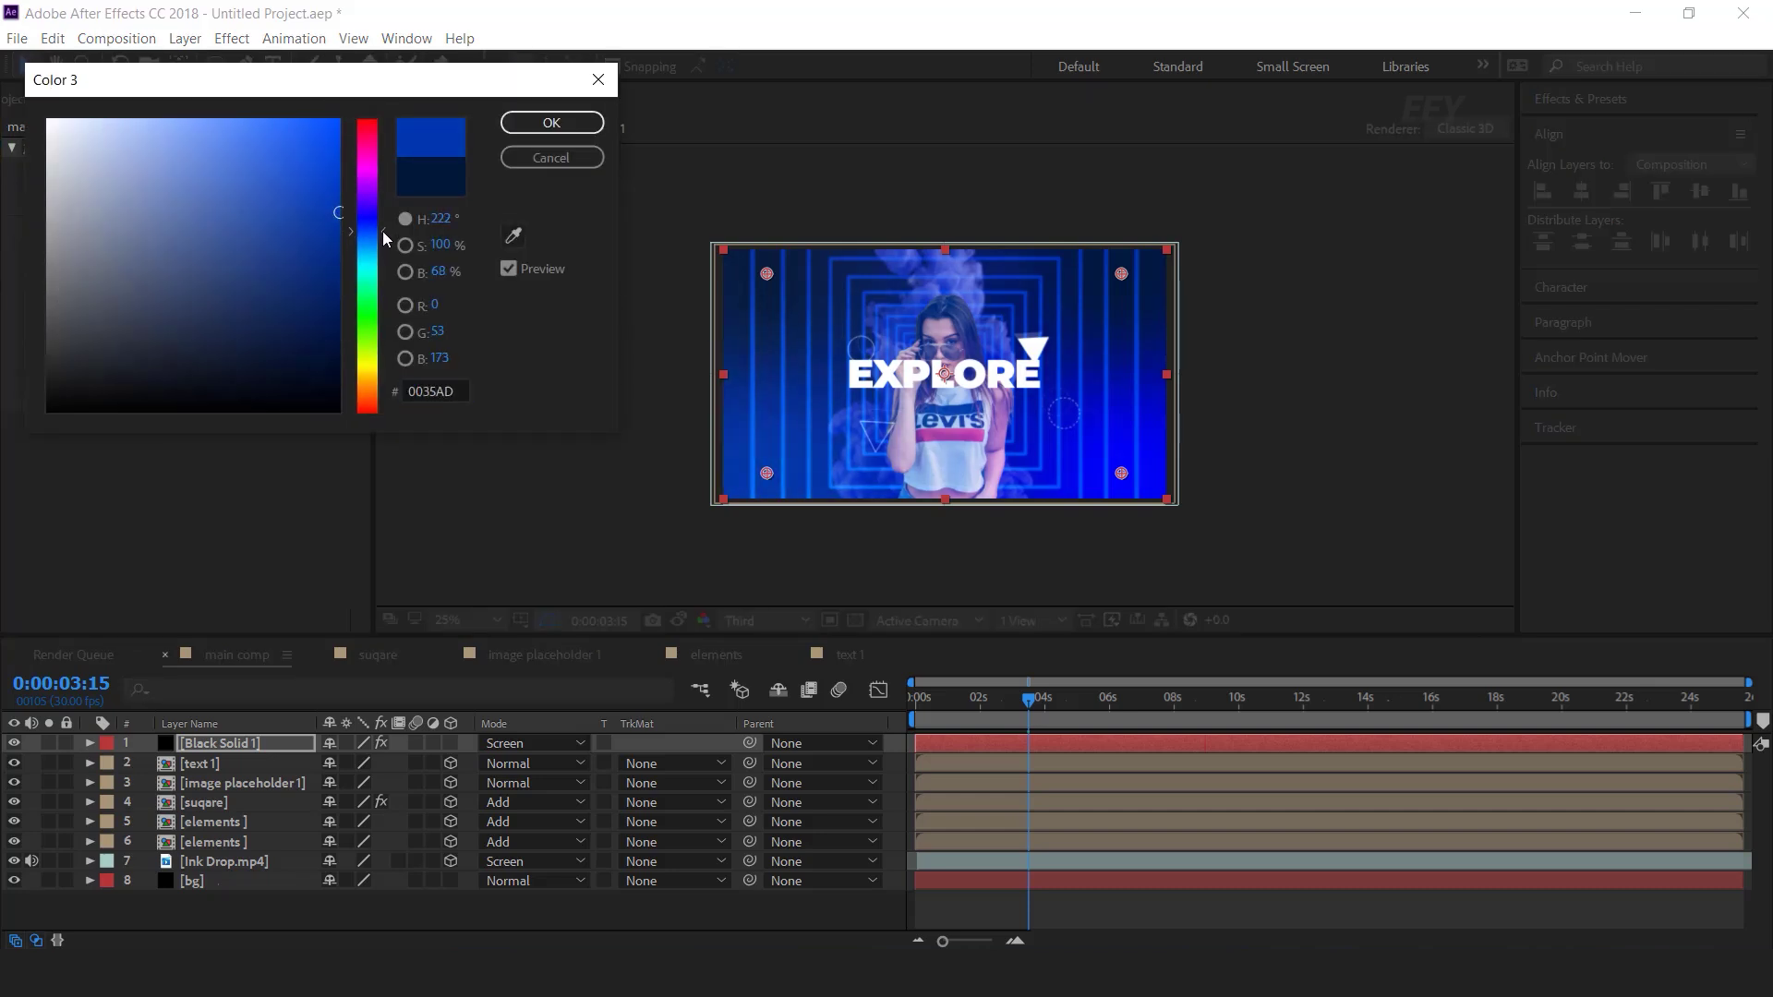
{"action": "left_click", "coordinate": [552, 122]}
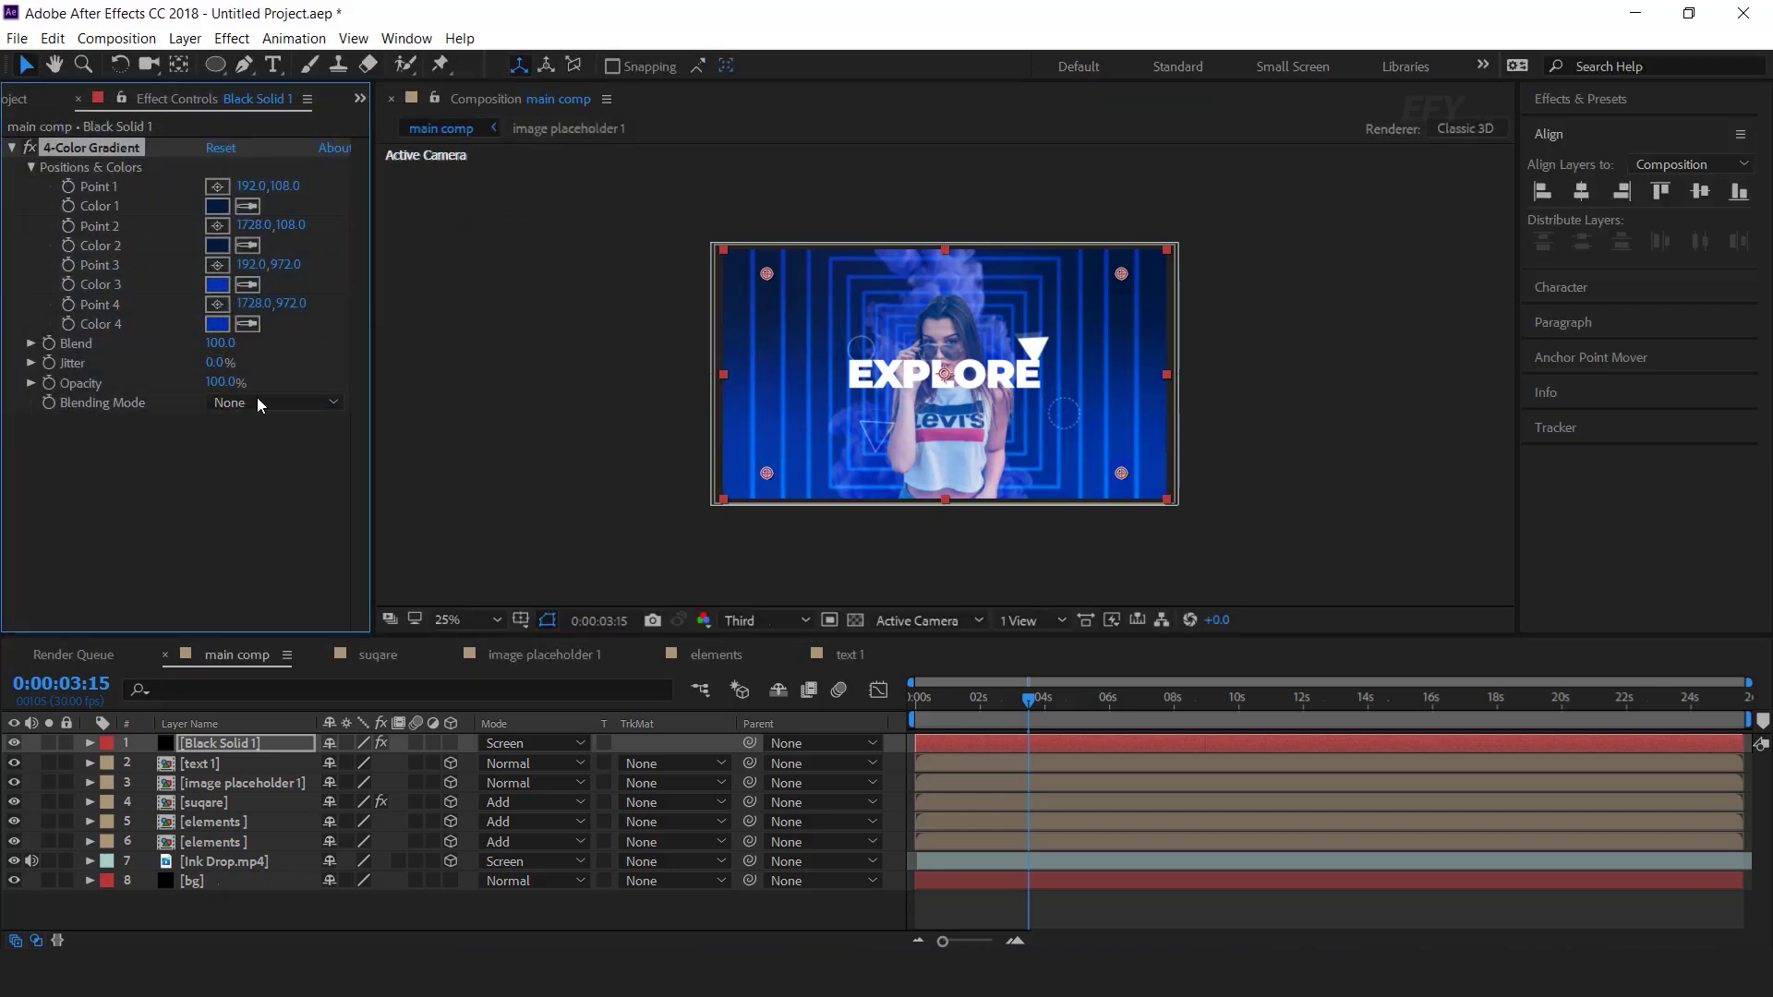
{"action": "left_click", "coordinate": [217, 323]}
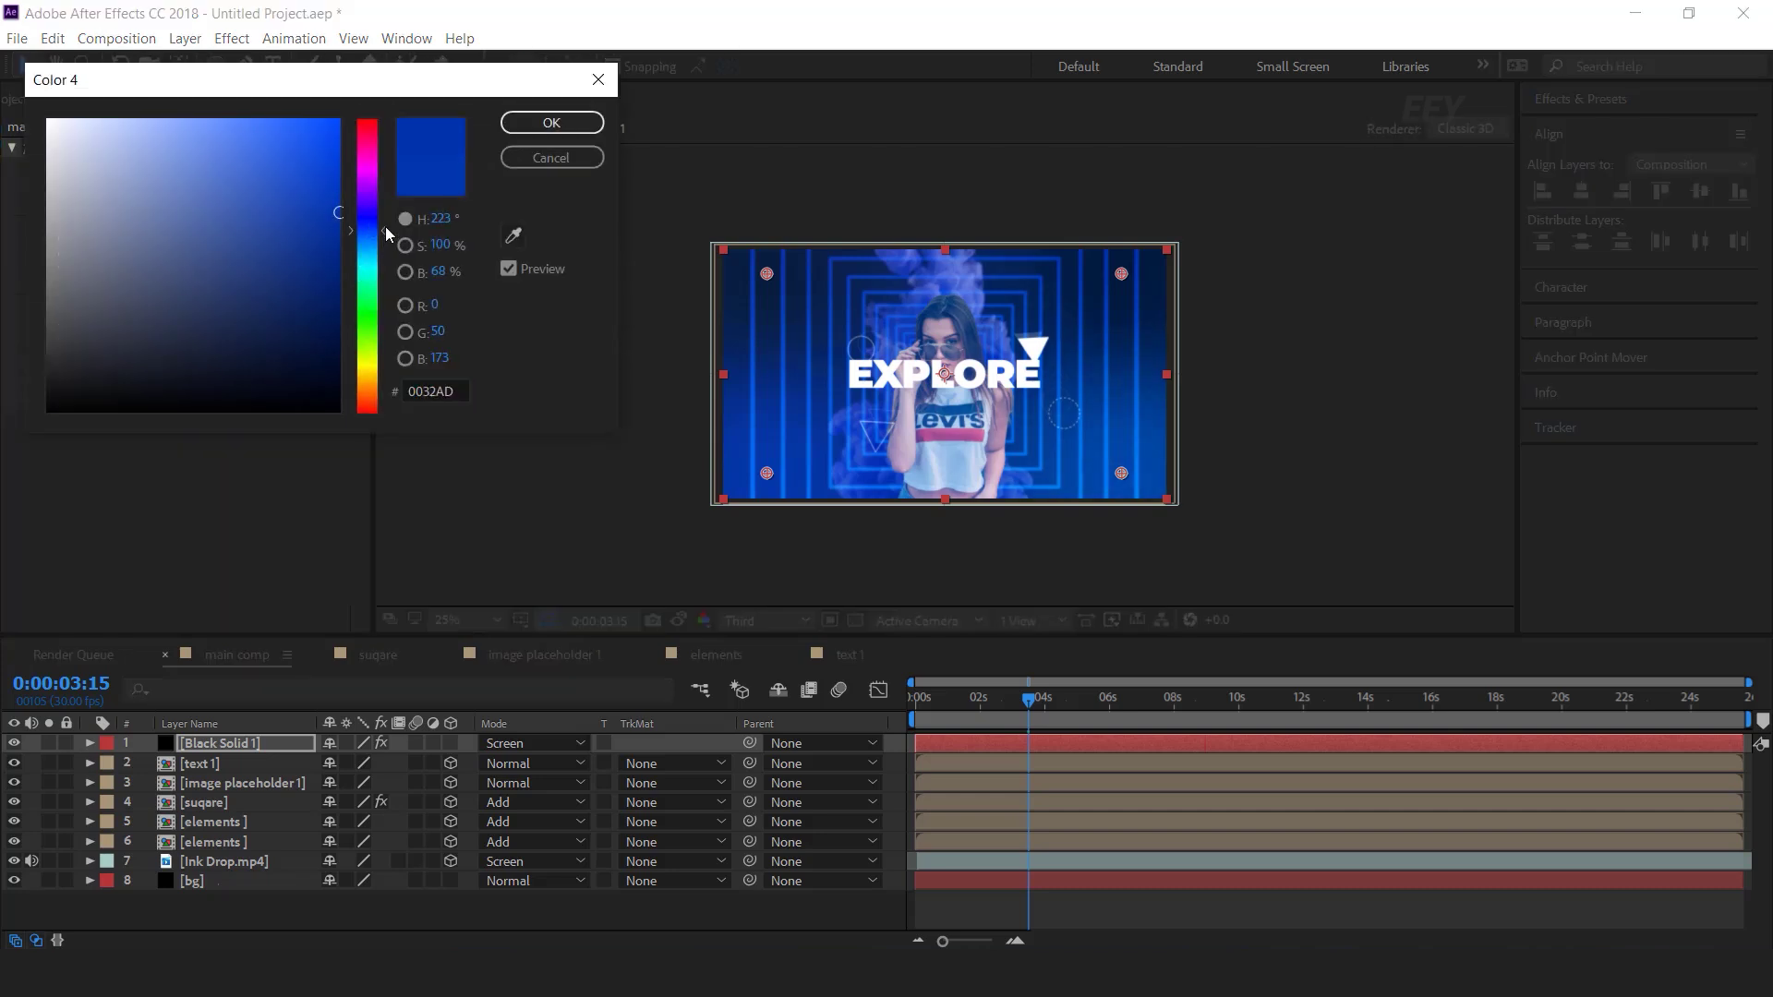
{"action": "left_click", "coordinate": [554, 122]}
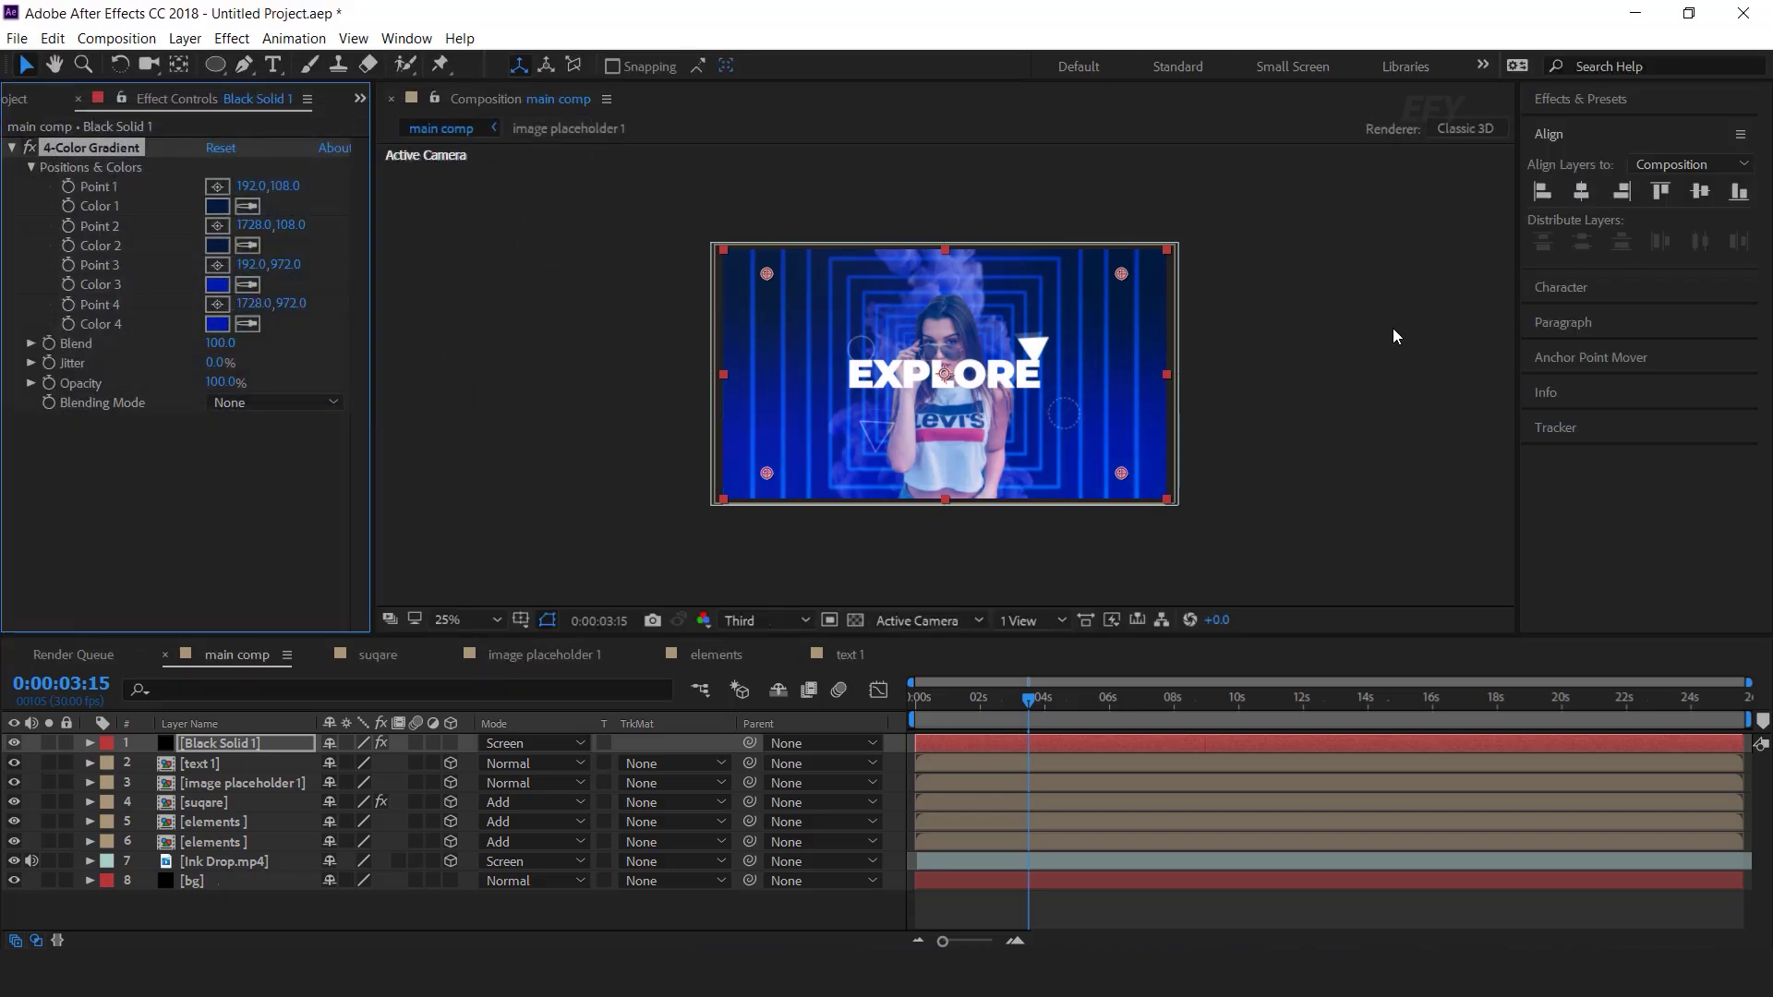
Scale Black Solid 1 up to 141% so the gradient extends beyond the composition frame.
{"action": "left_click_drag", "start_coordinate": [766, 273], "coordinate": [626, 178]}
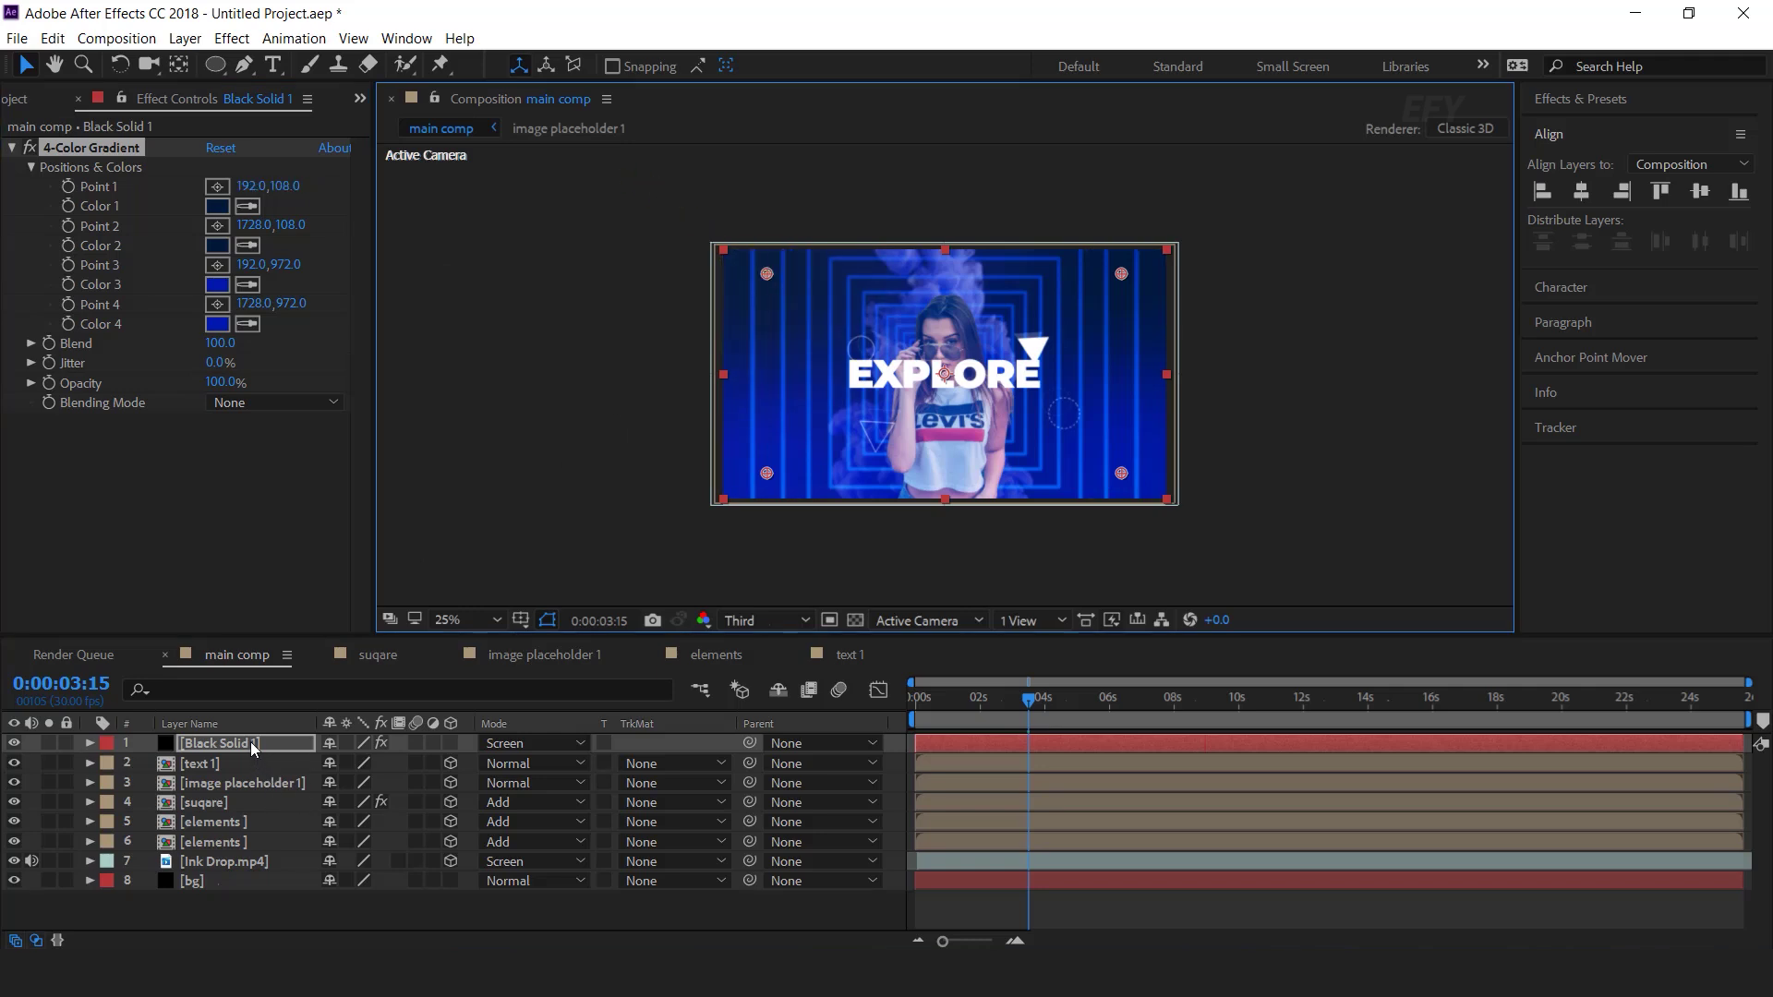
{"action": "left_click", "coordinate": [221, 743]}
{"action": "key", "text": "s"}
{"action": "left_click_drag", "start_coordinate": [399, 763], "coordinate": [440, 765]}
Move the gradient's upper points slightly inward and its lower points outward beyond the solid's corners, and collapse the layer's properties.
{"action": "left_click", "coordinate": [113, 148]}
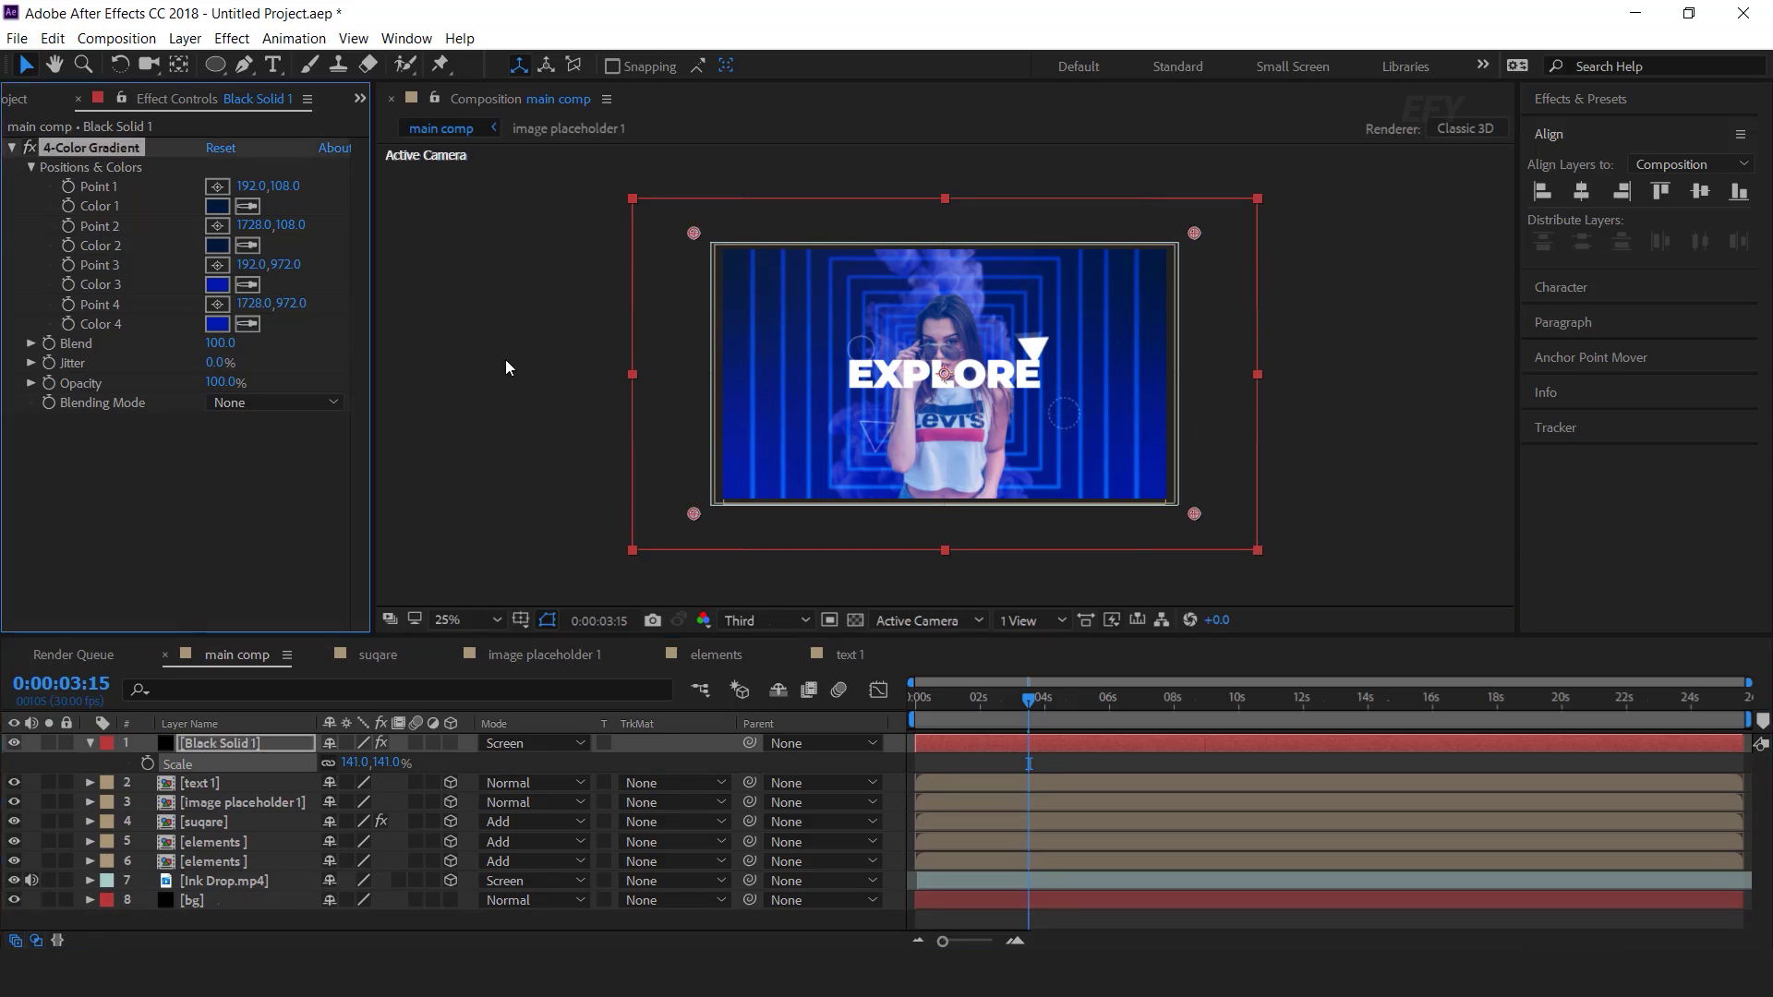
{"action": "left_click_drag", "start_coordinate": [693, 514], "coordinate": [631, 553]}
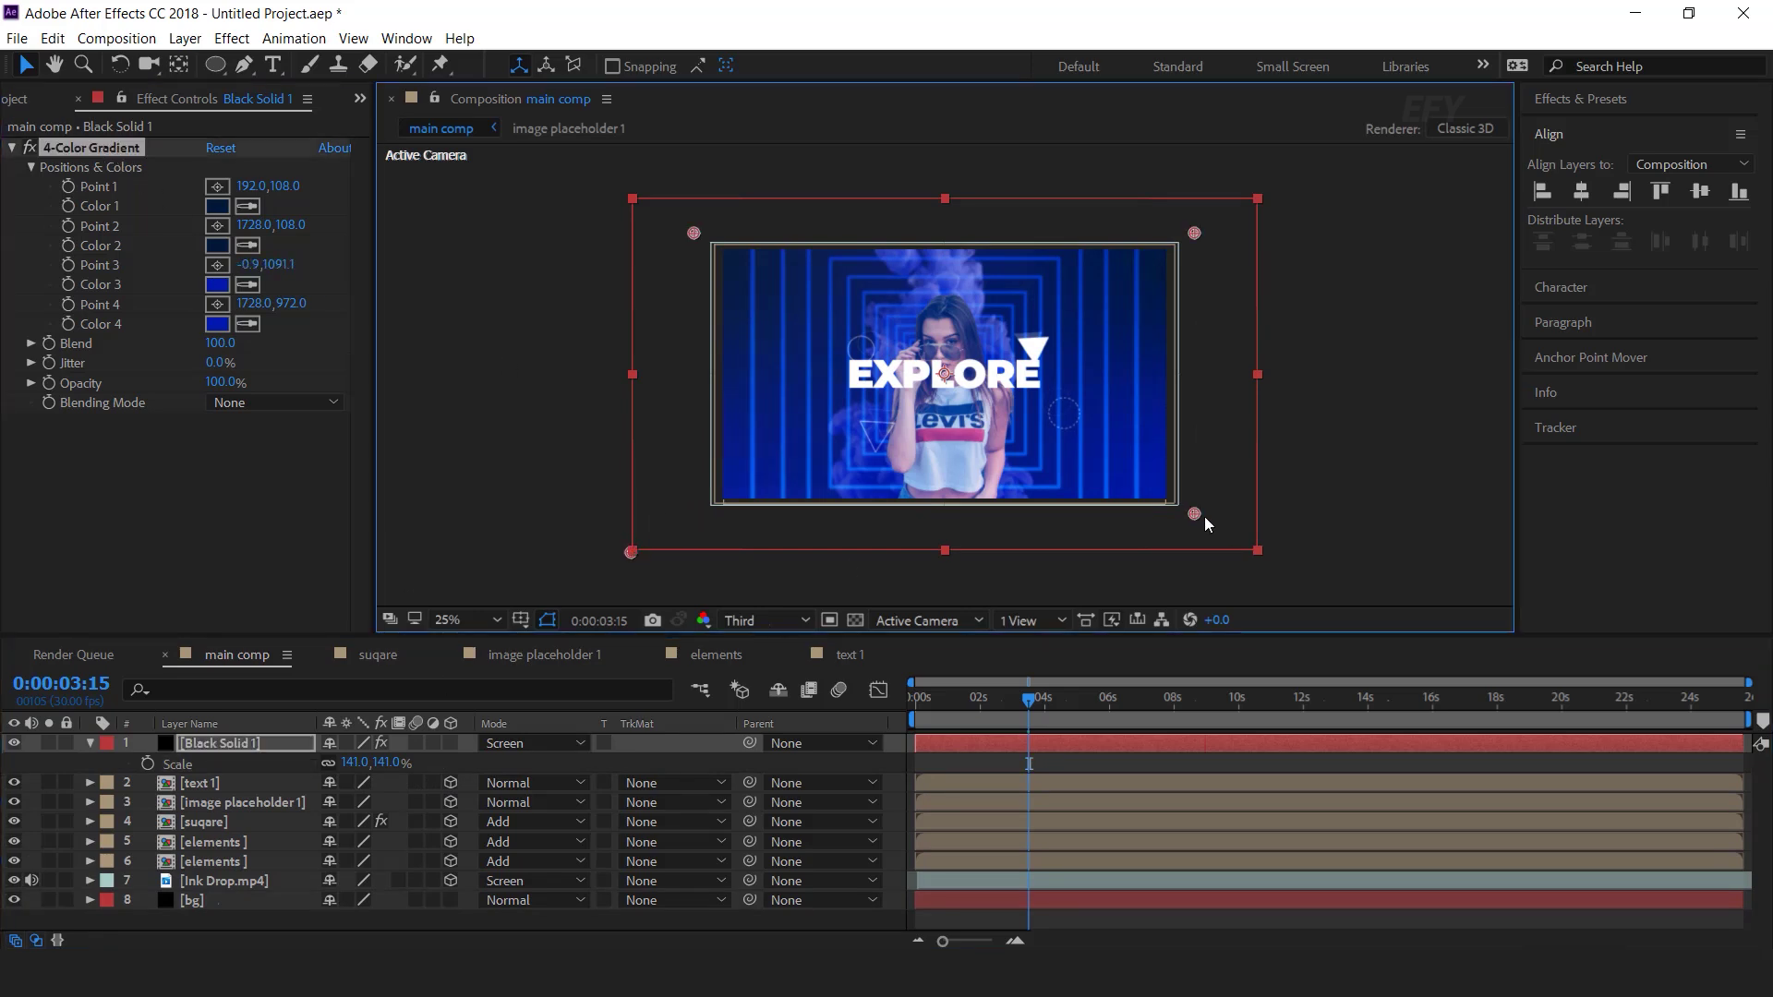
{"action": "left_click_drag", "start_coordinate": [1195, 233], "coordinate": [1242, 165]}
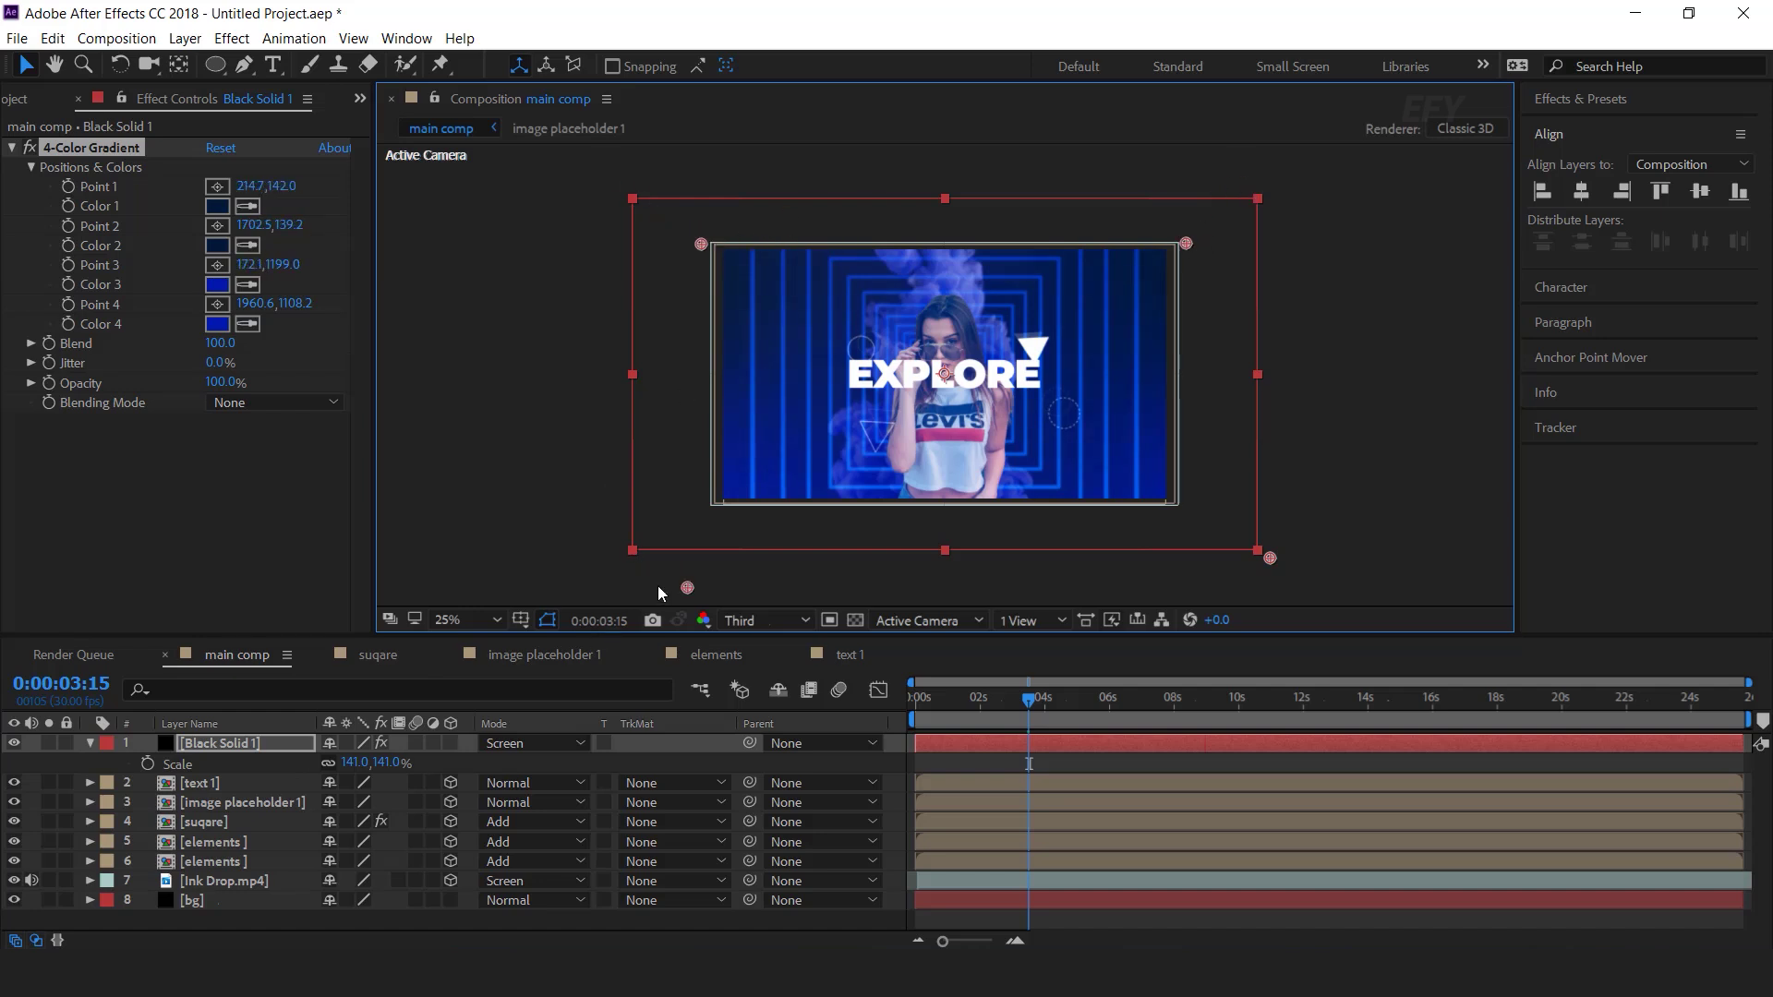
{"action": "left_click", "coordinate": [1404, 418]}
{"action": "left_click", "coordinate": [87, 744]}
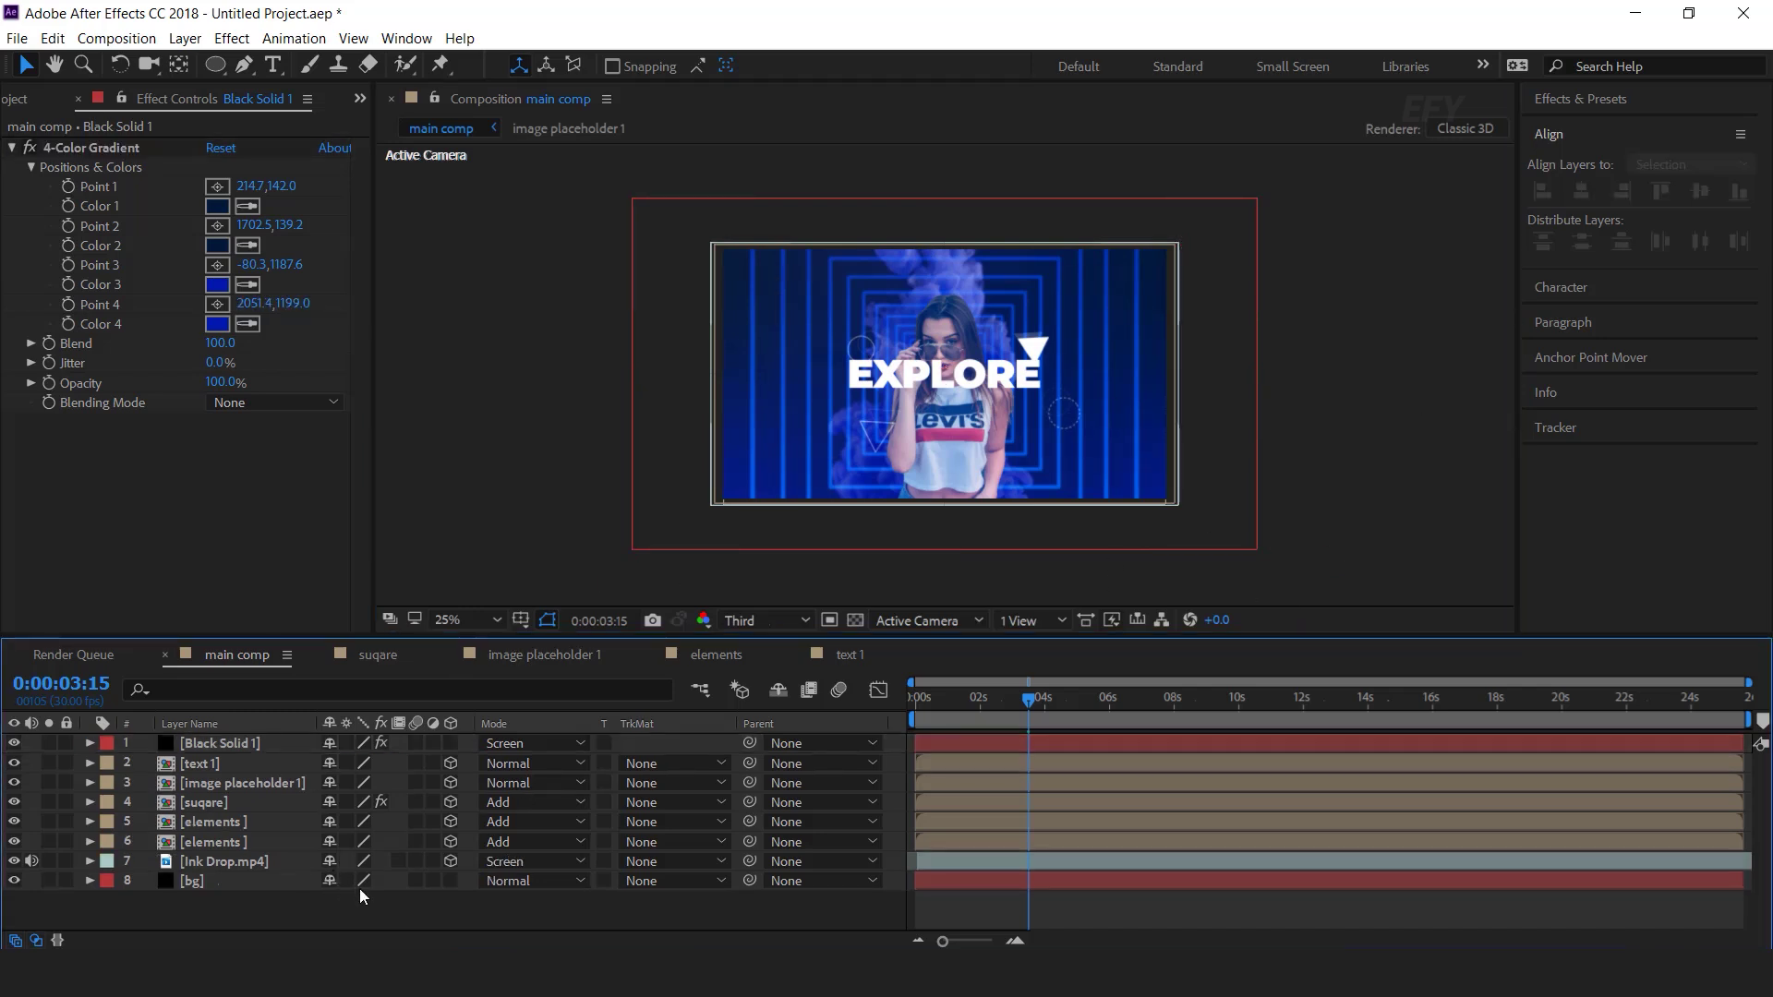
Reorder the main comp layers so Black Solid 1 sits below suqare and image placeholder 1 is above text 1.
{"action": "left_click", "coordinate": [216, 743]}
{"action": "left_click_drag", "start_coordinate": [213, 745], "coordinate": [214, 811]}
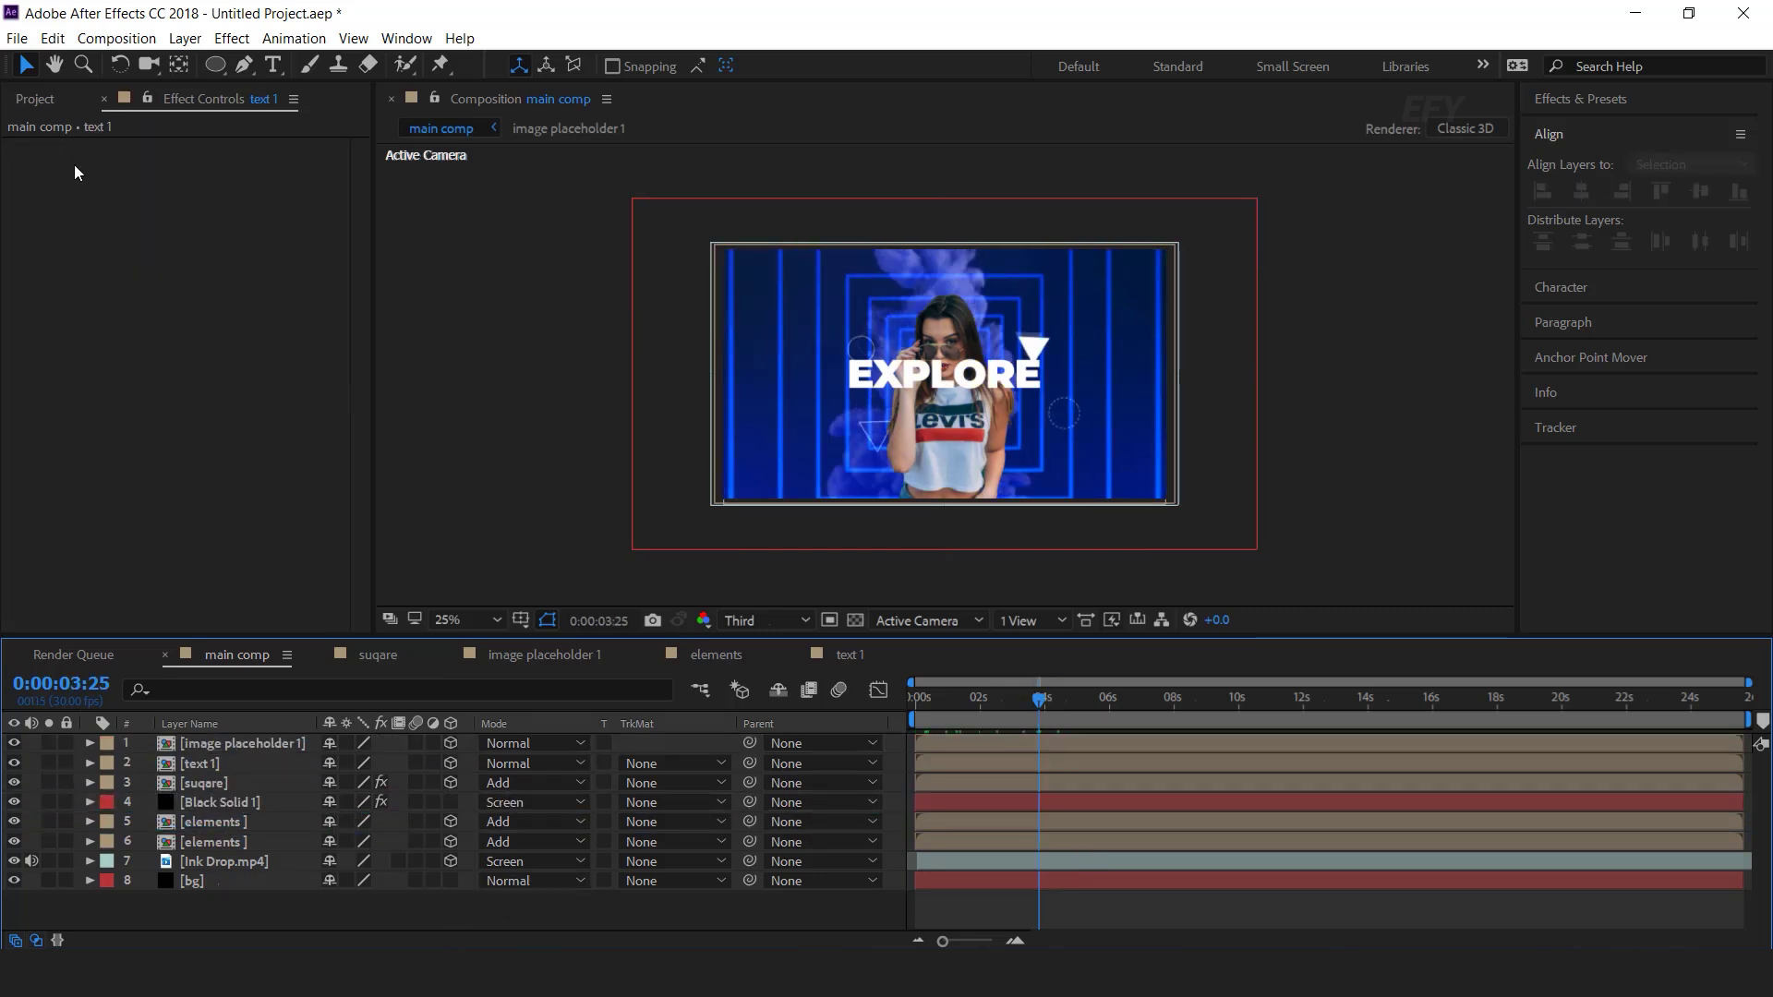
Add fire Particle.mov to main comp directly above Ink Drop.mp4, set its blending mode to Screen, and scrub to check it.
{"action": "left_click", "coordinate": [46, 98]}
{"action": "left_click", "coordinate": [76, 352]}
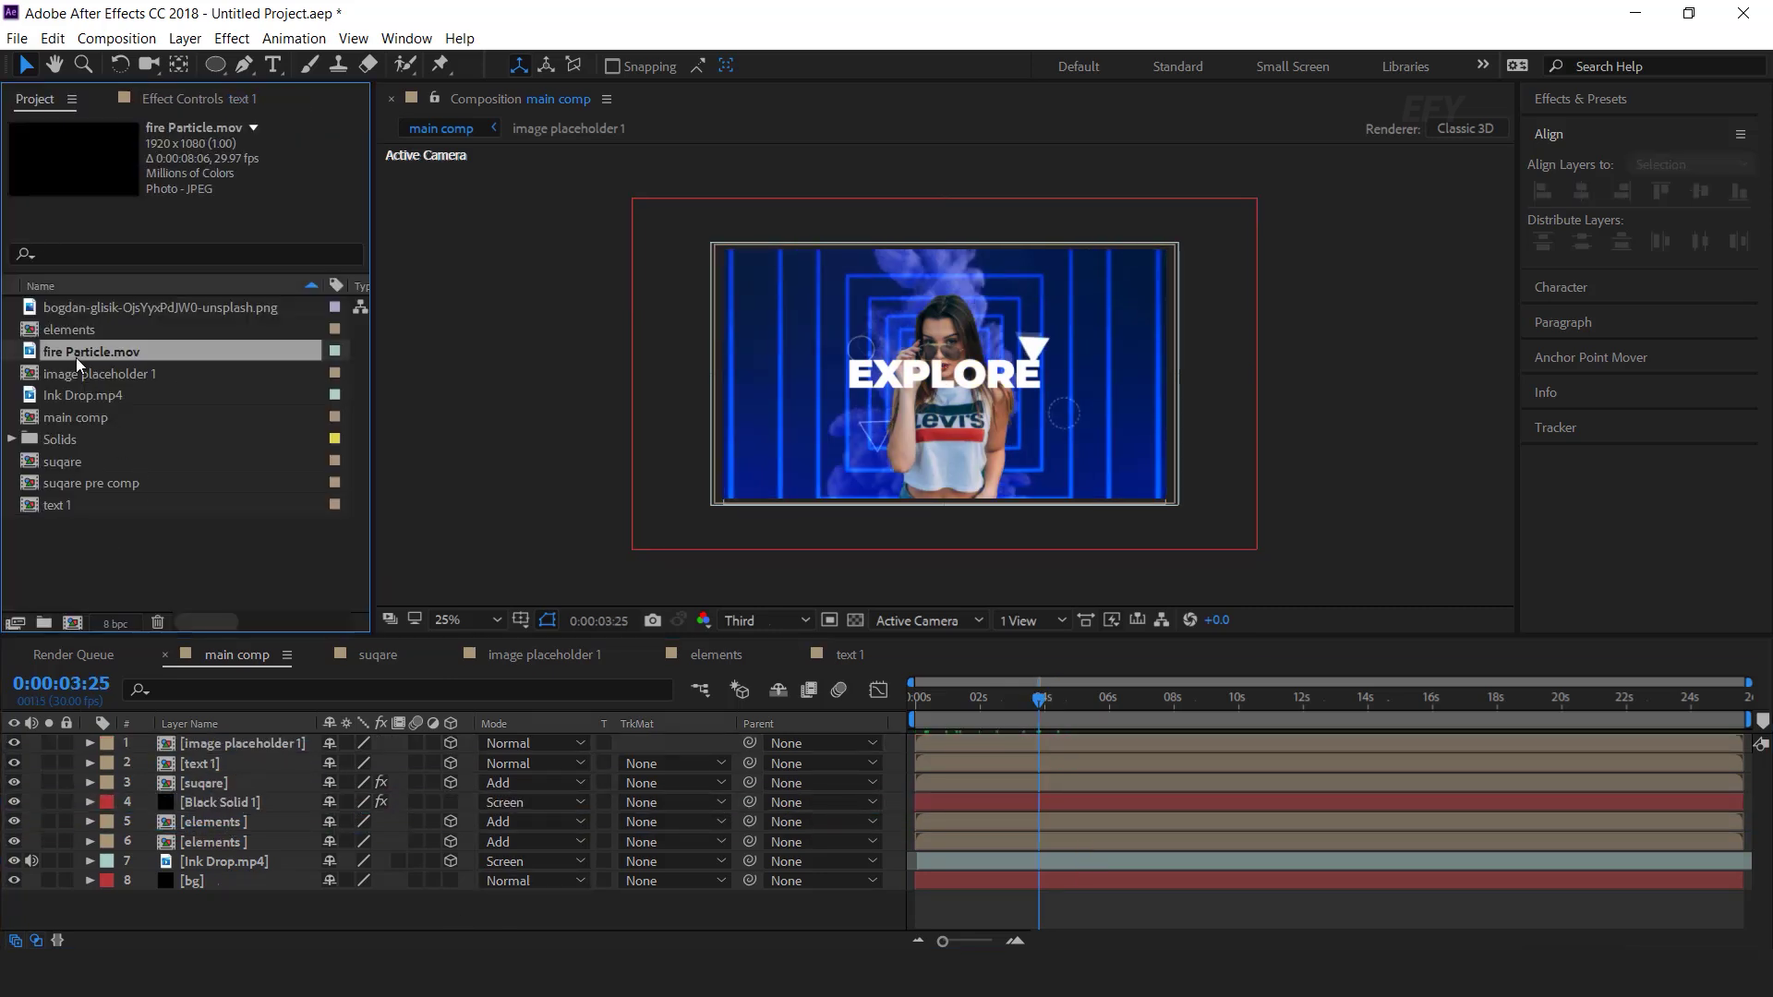
{"action": "mouse_move", "coordinate": [30, 359]}
{"action": "left_mouse_down"}
{"action": "mouse_move", "coordinate": [138, 439]}
{"action": "mouse_move", "coordinate": [242, 855]}
{"action": "left_mouse_up"}
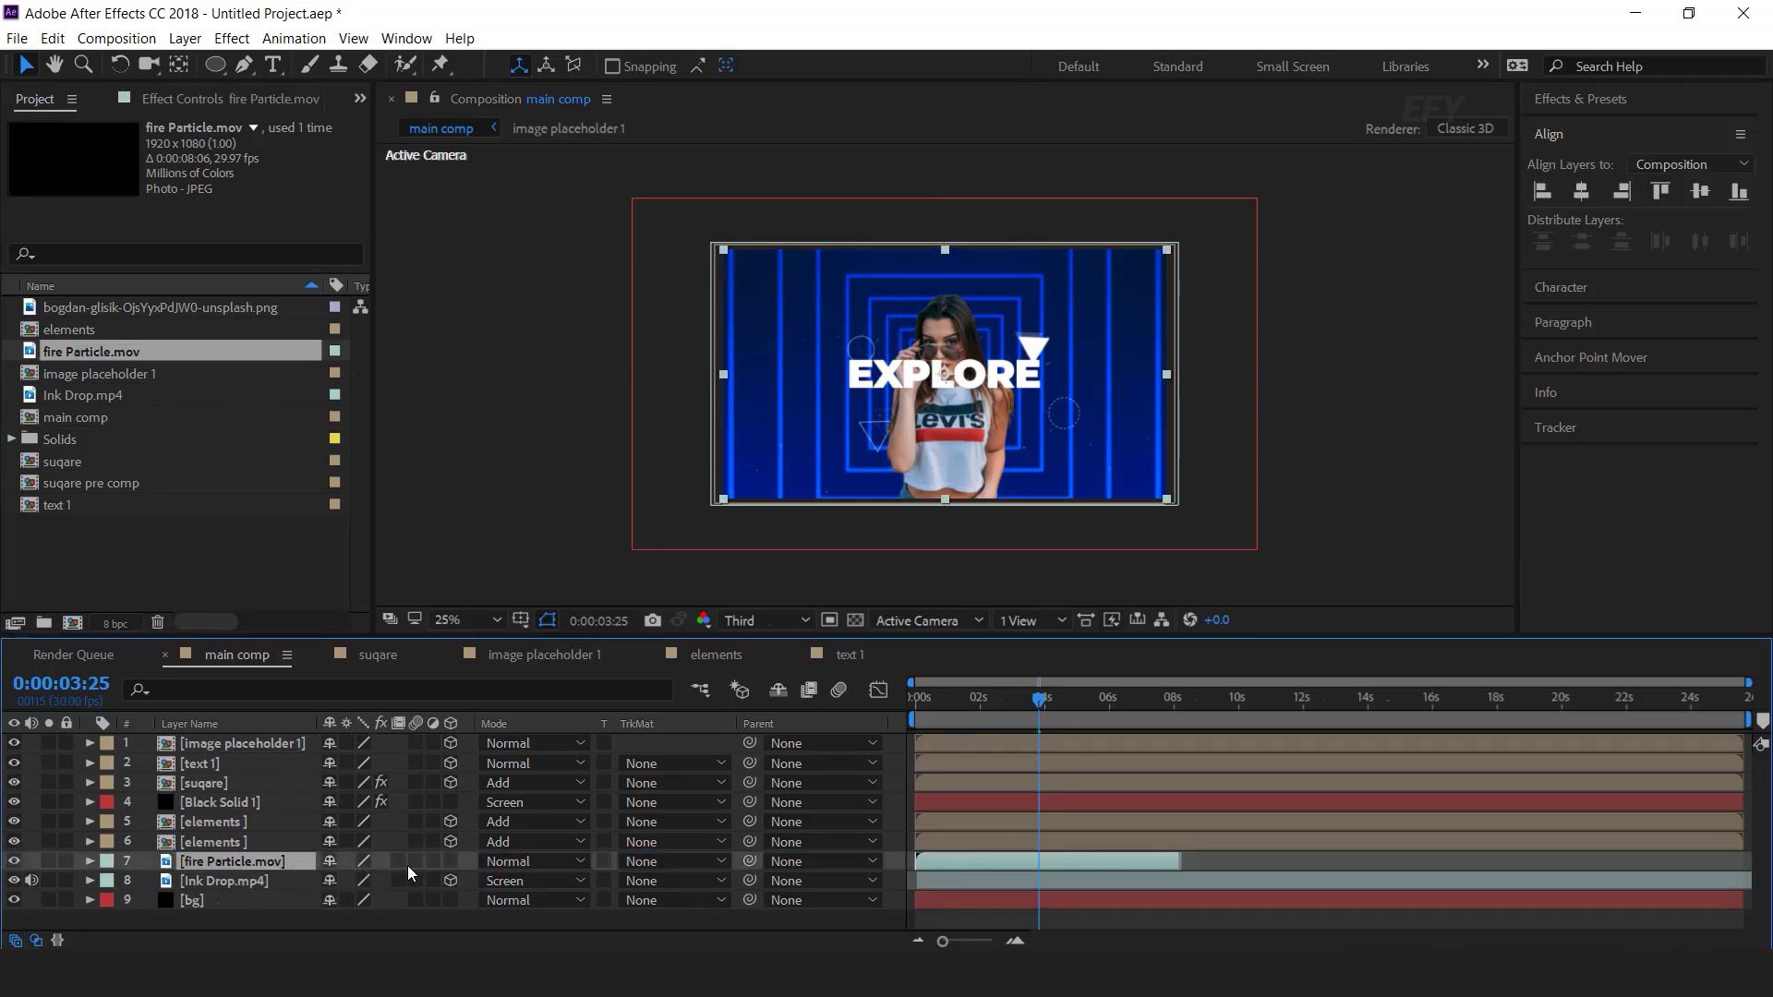
{"action": "left_click", "coordinate": [523, 861]}
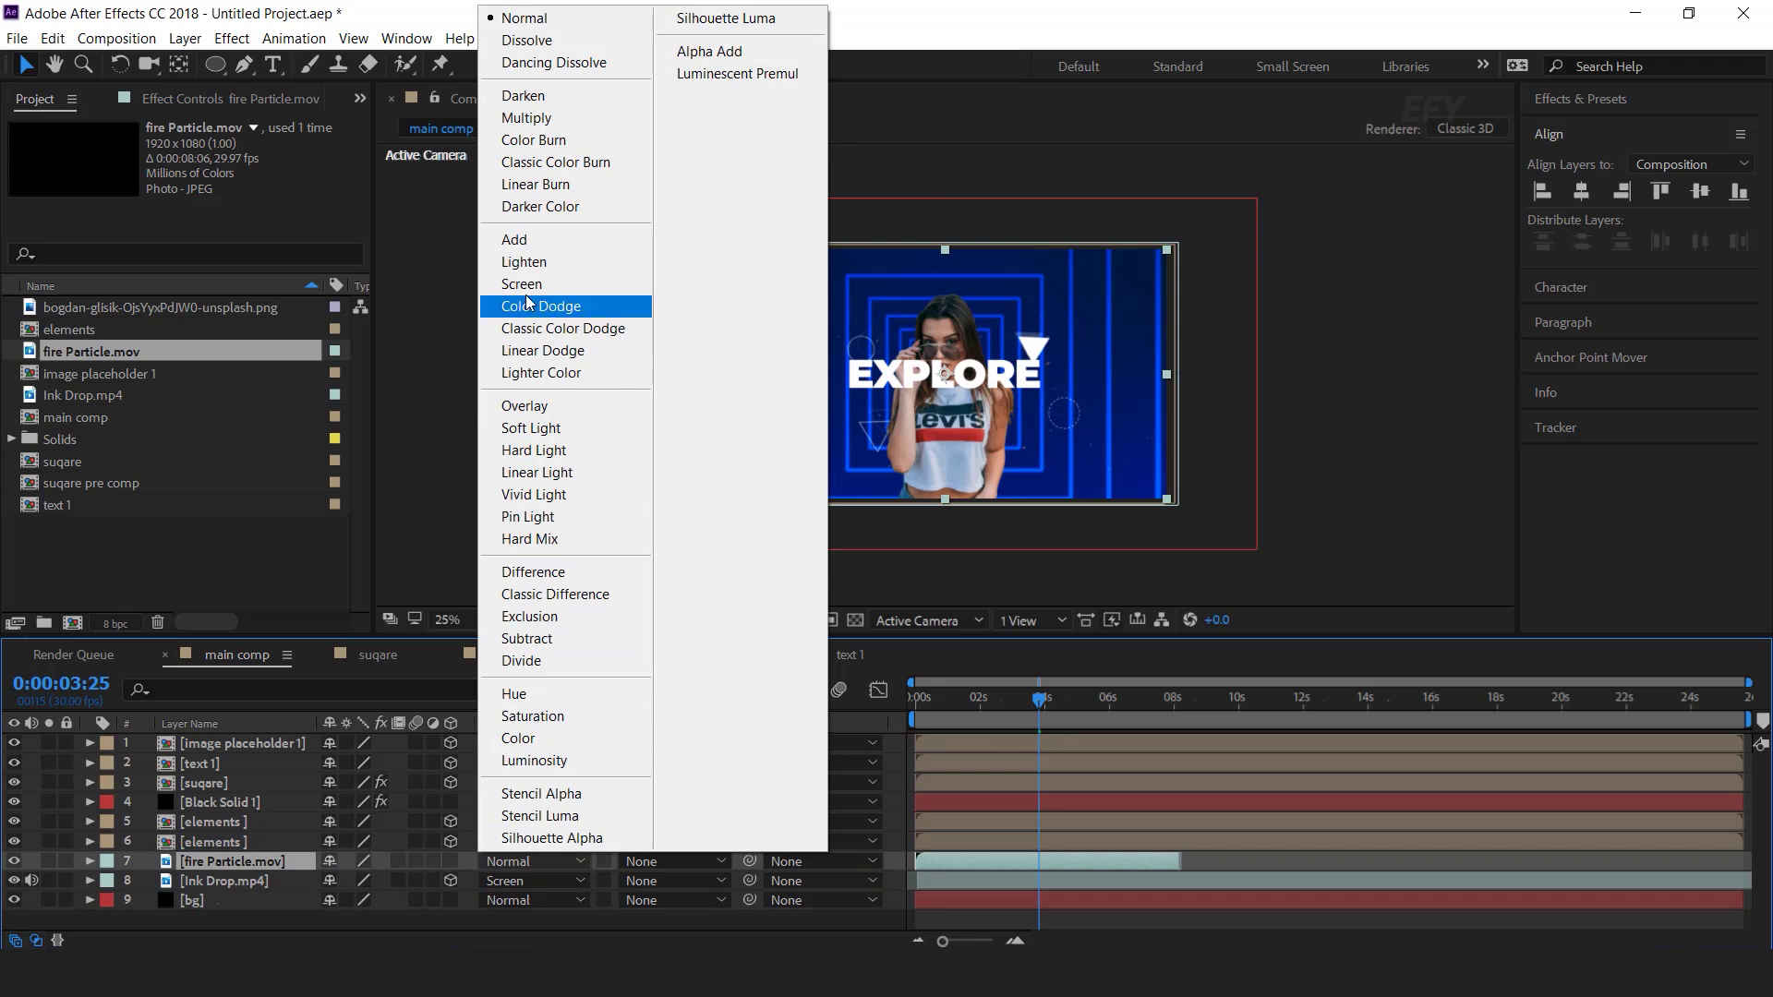
{"action": "left_click", "coordinate": [538, 286]}
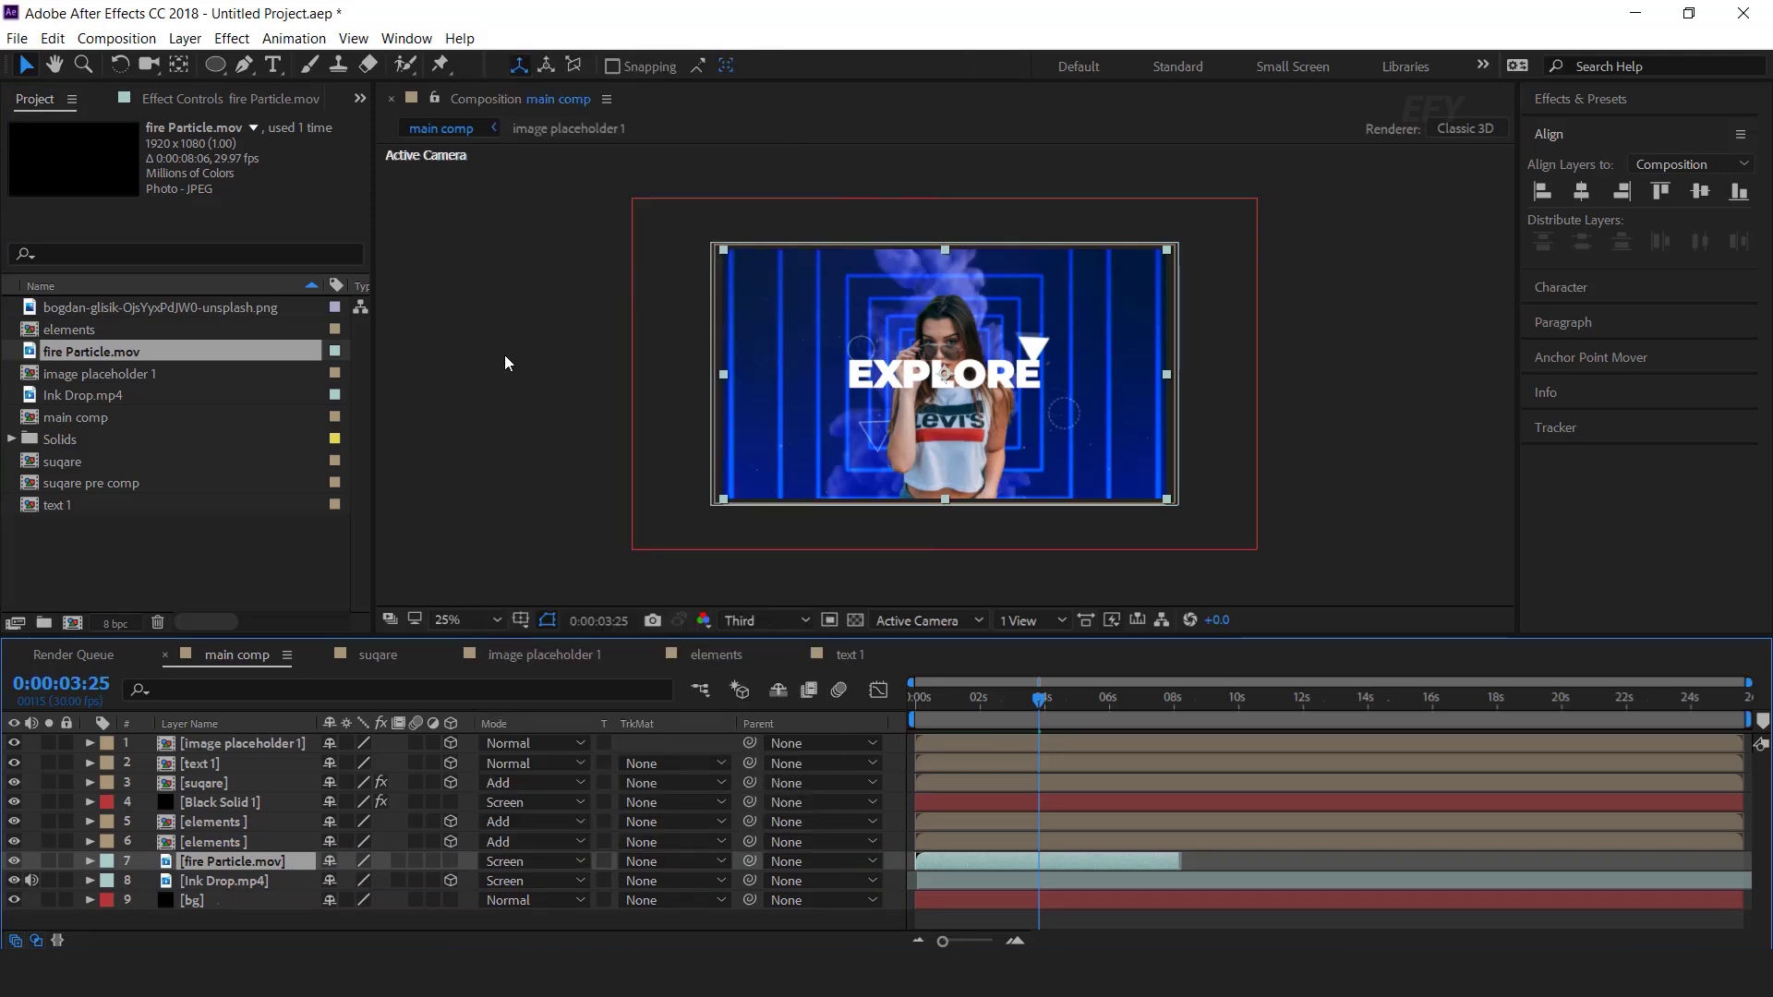
{"action": "left_click_drag", "start_coordinate": [940, 700], "coordinate": [1097, 700]}
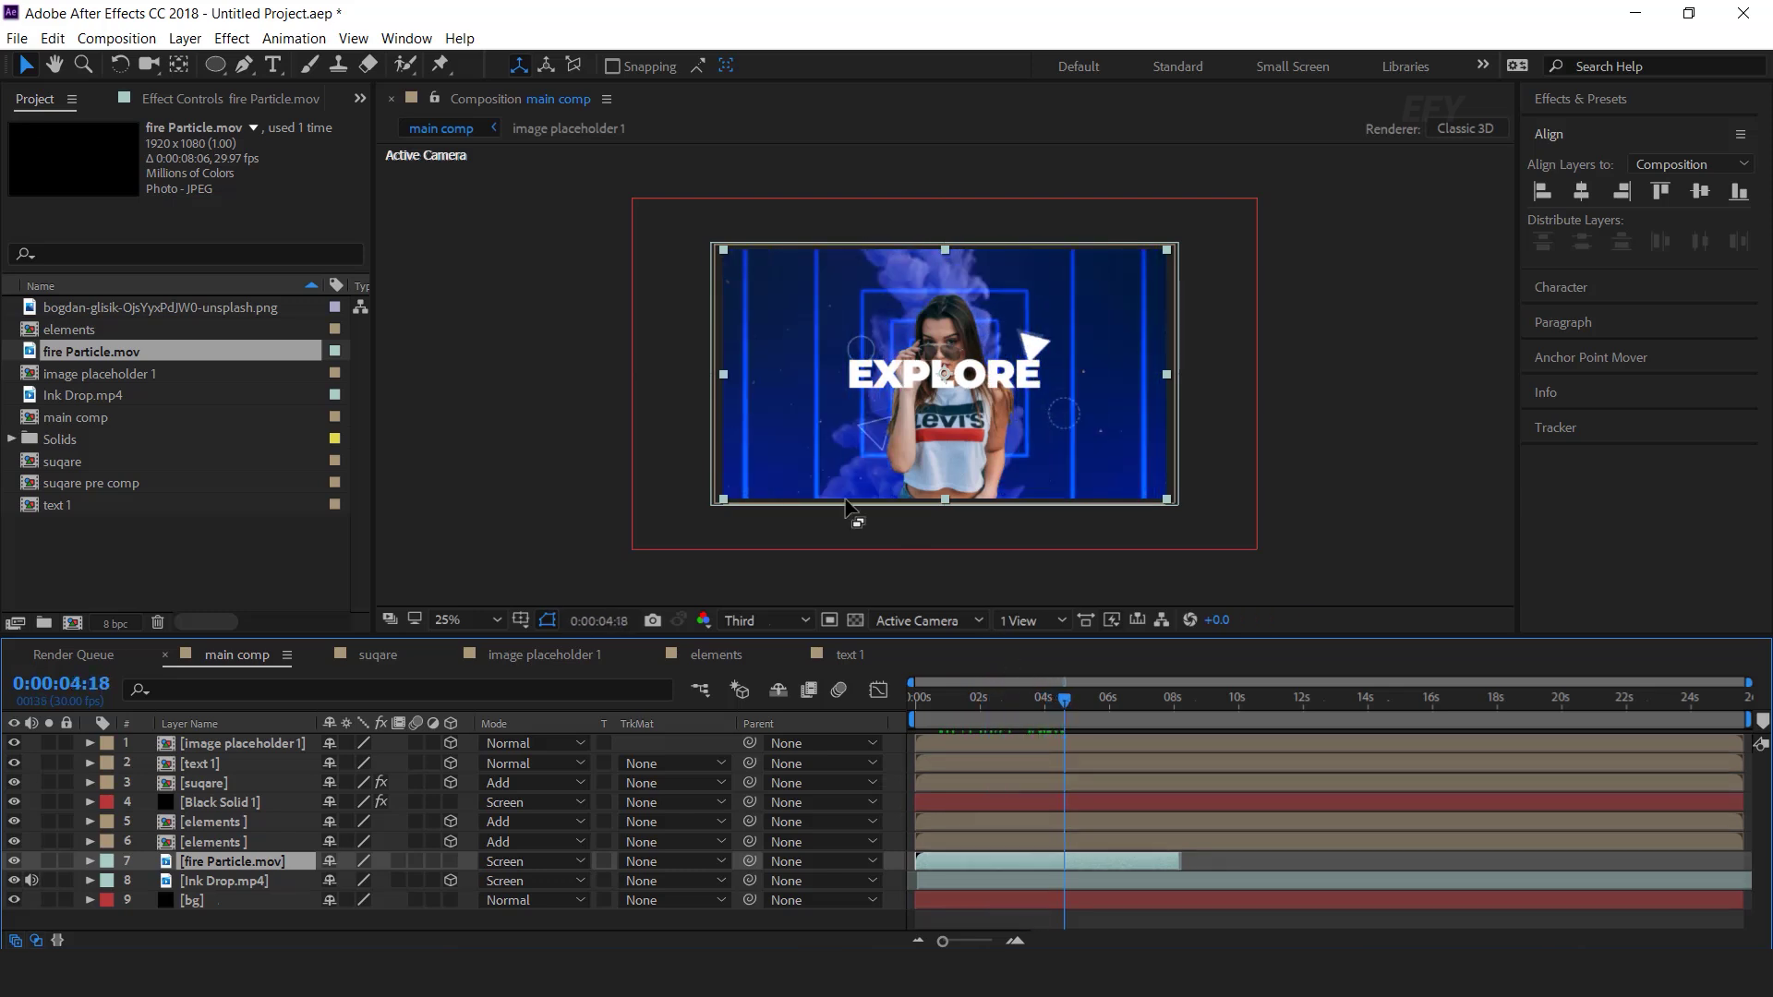
Create a one-node 35mm camera named Camera 1 in main comp.
{"action": "right_click", "coordinate": [905, 745]}
{"action": "mouse_move", "coordinate": [966, 526]}
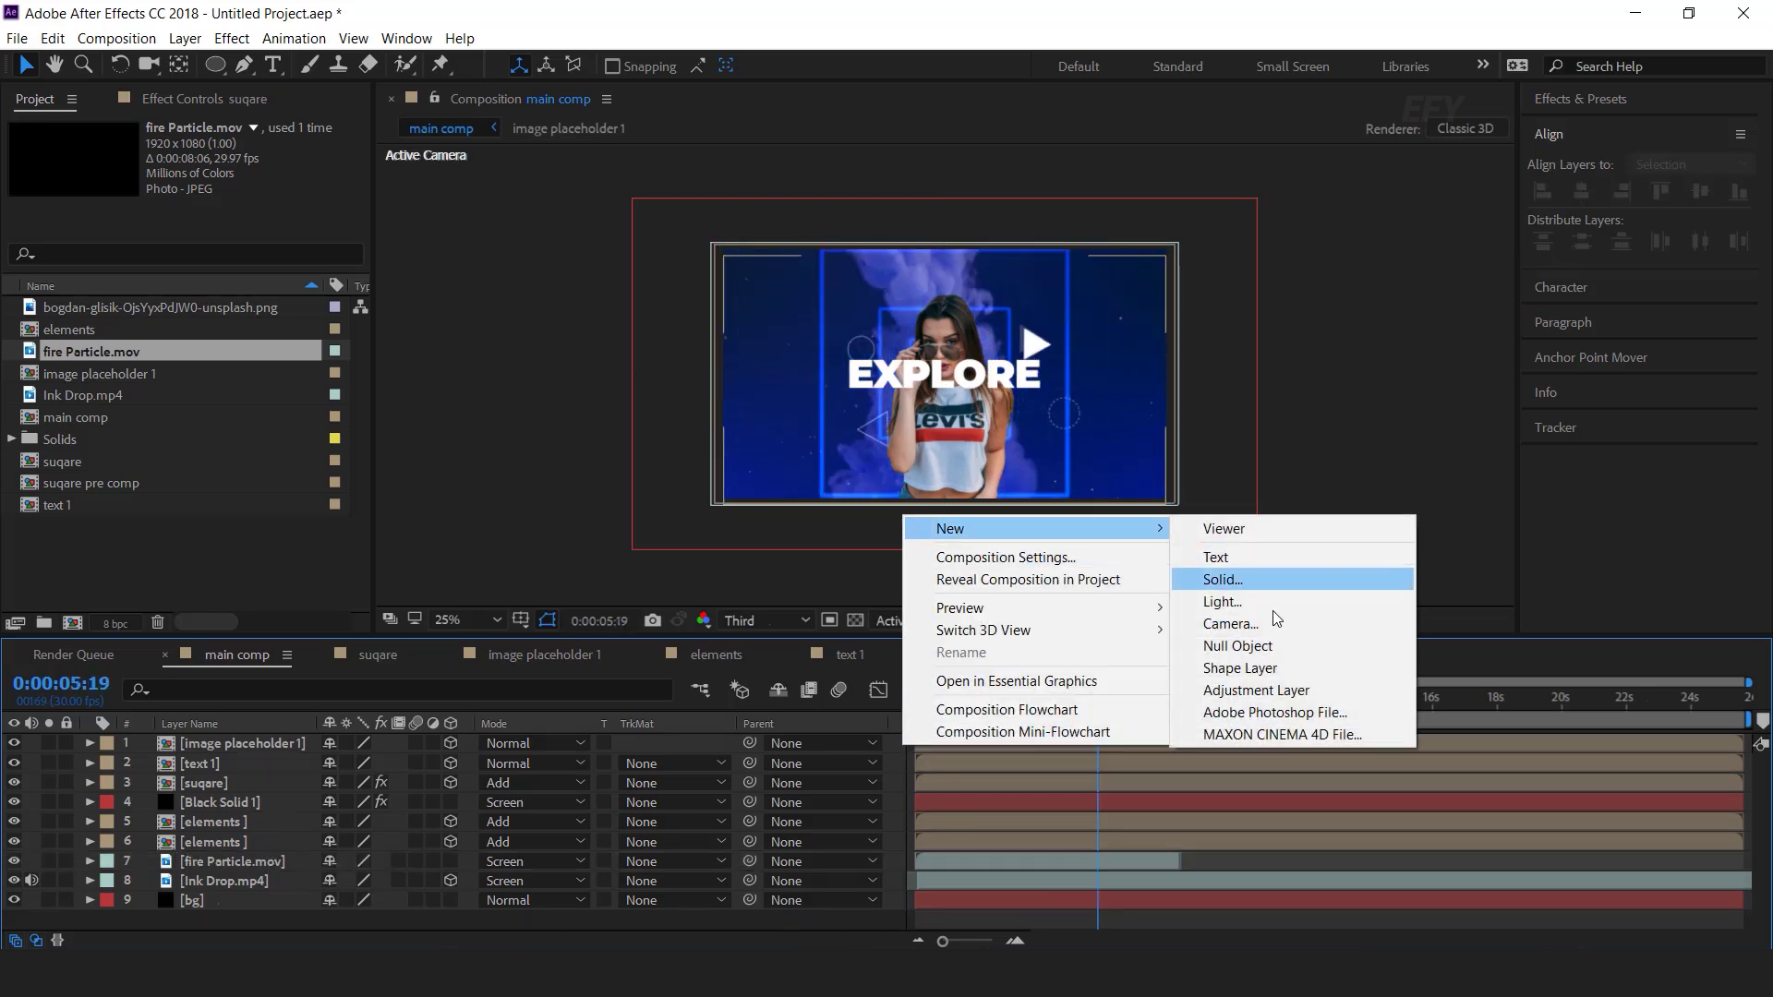
{"action": "left_click", "coordinate": [1246, 624]}
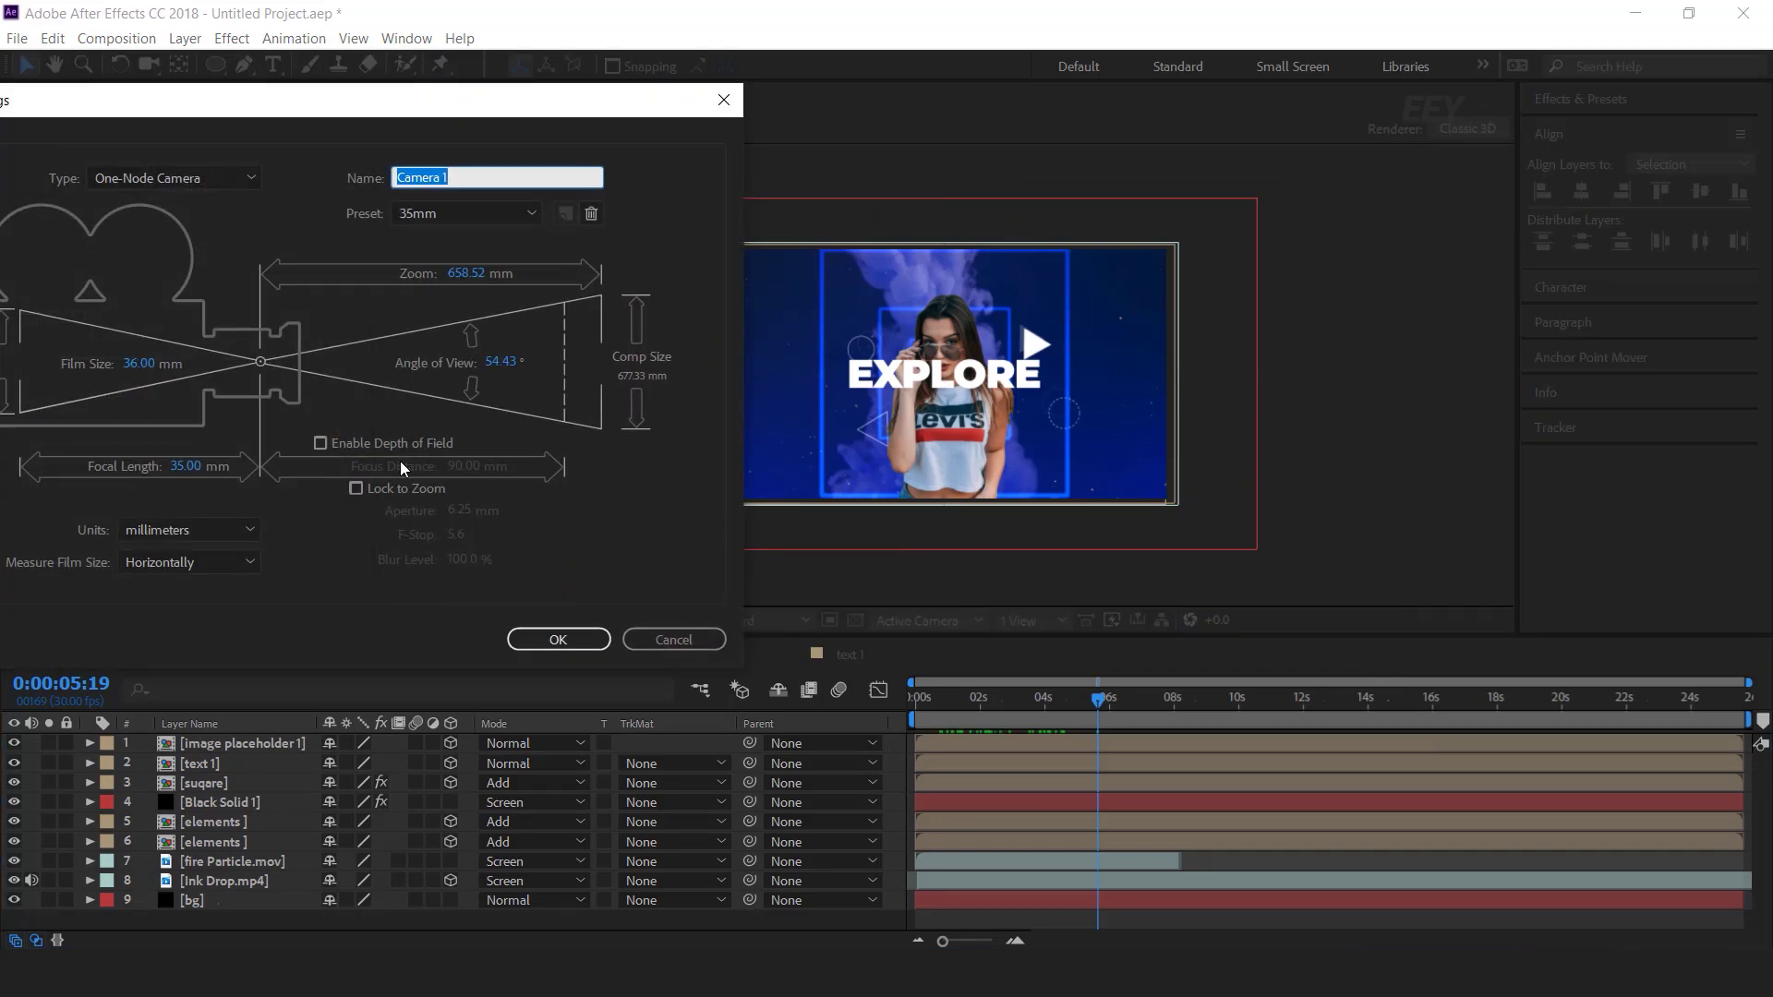
{"action": "left_click", "coordinate": [560, 639]}
Add a null object to main comp, make it a 3D layer, and parent Camera 1 to it.
{"action": "right_click", "coordinate": [898, 737]}
{"action": "mouse_move", "coordinate": [947, 520]}
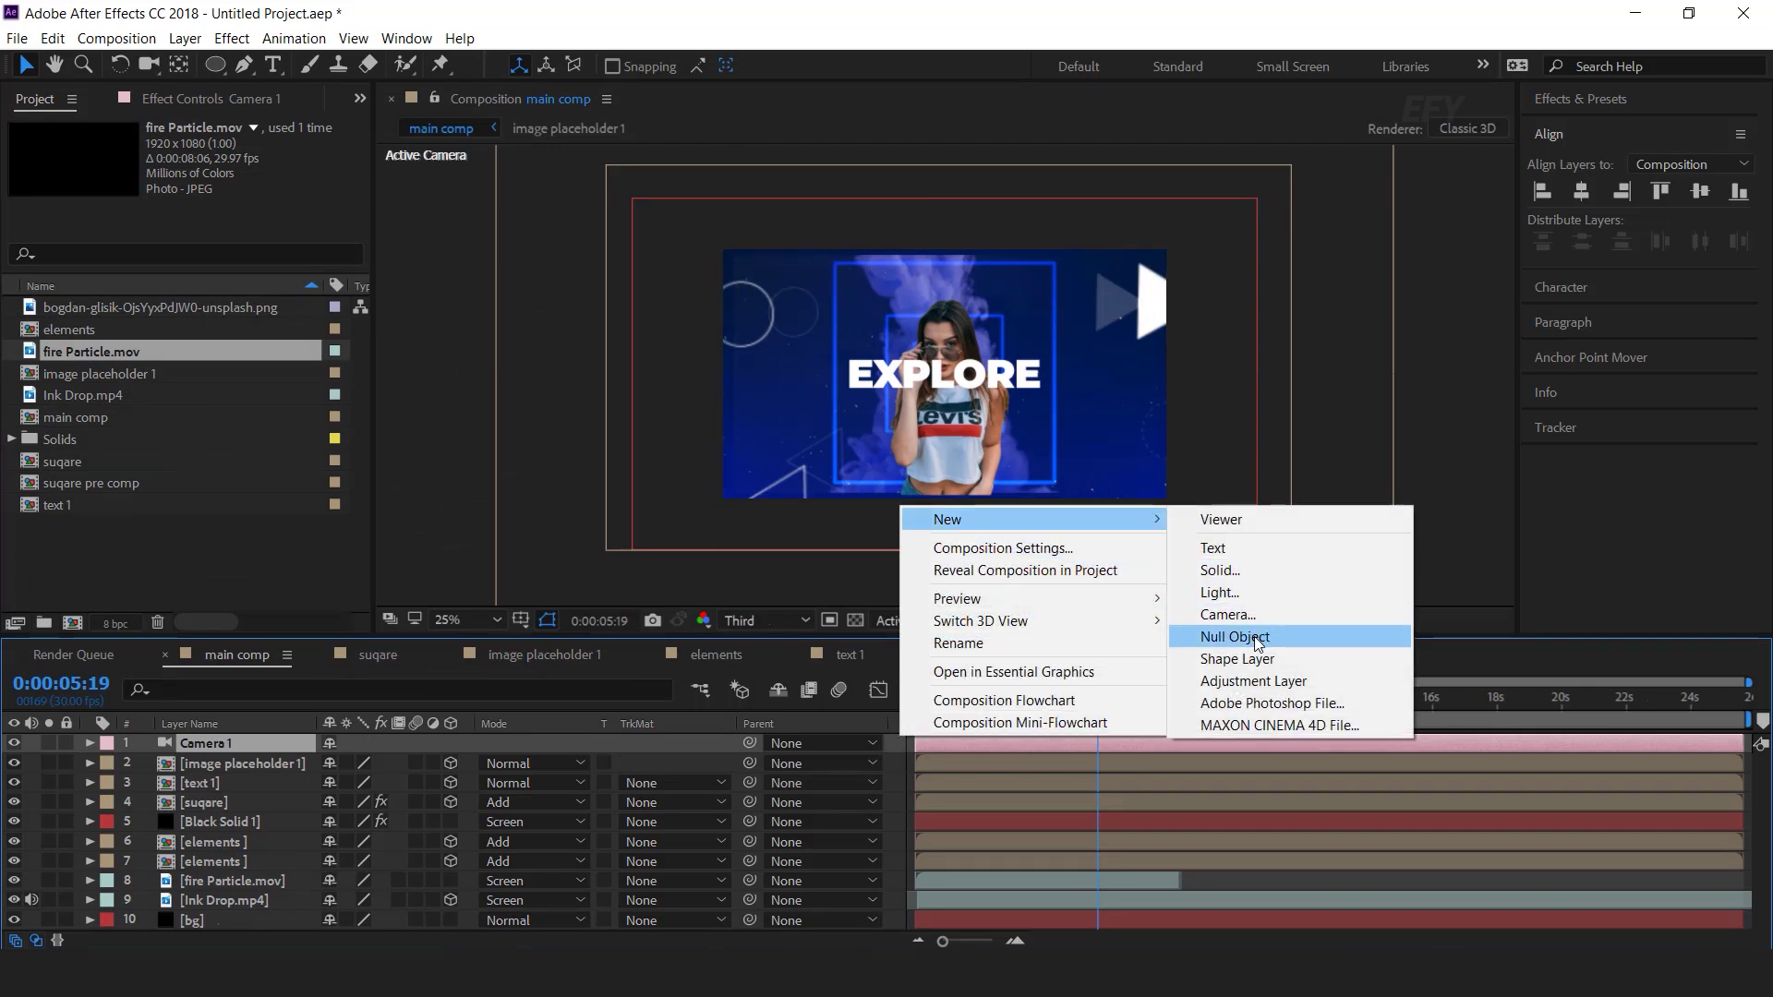
{"action": "left_click", "coordinate": [1258, 636]}
{"action": "left_click", "coordinate": [451, 744]}
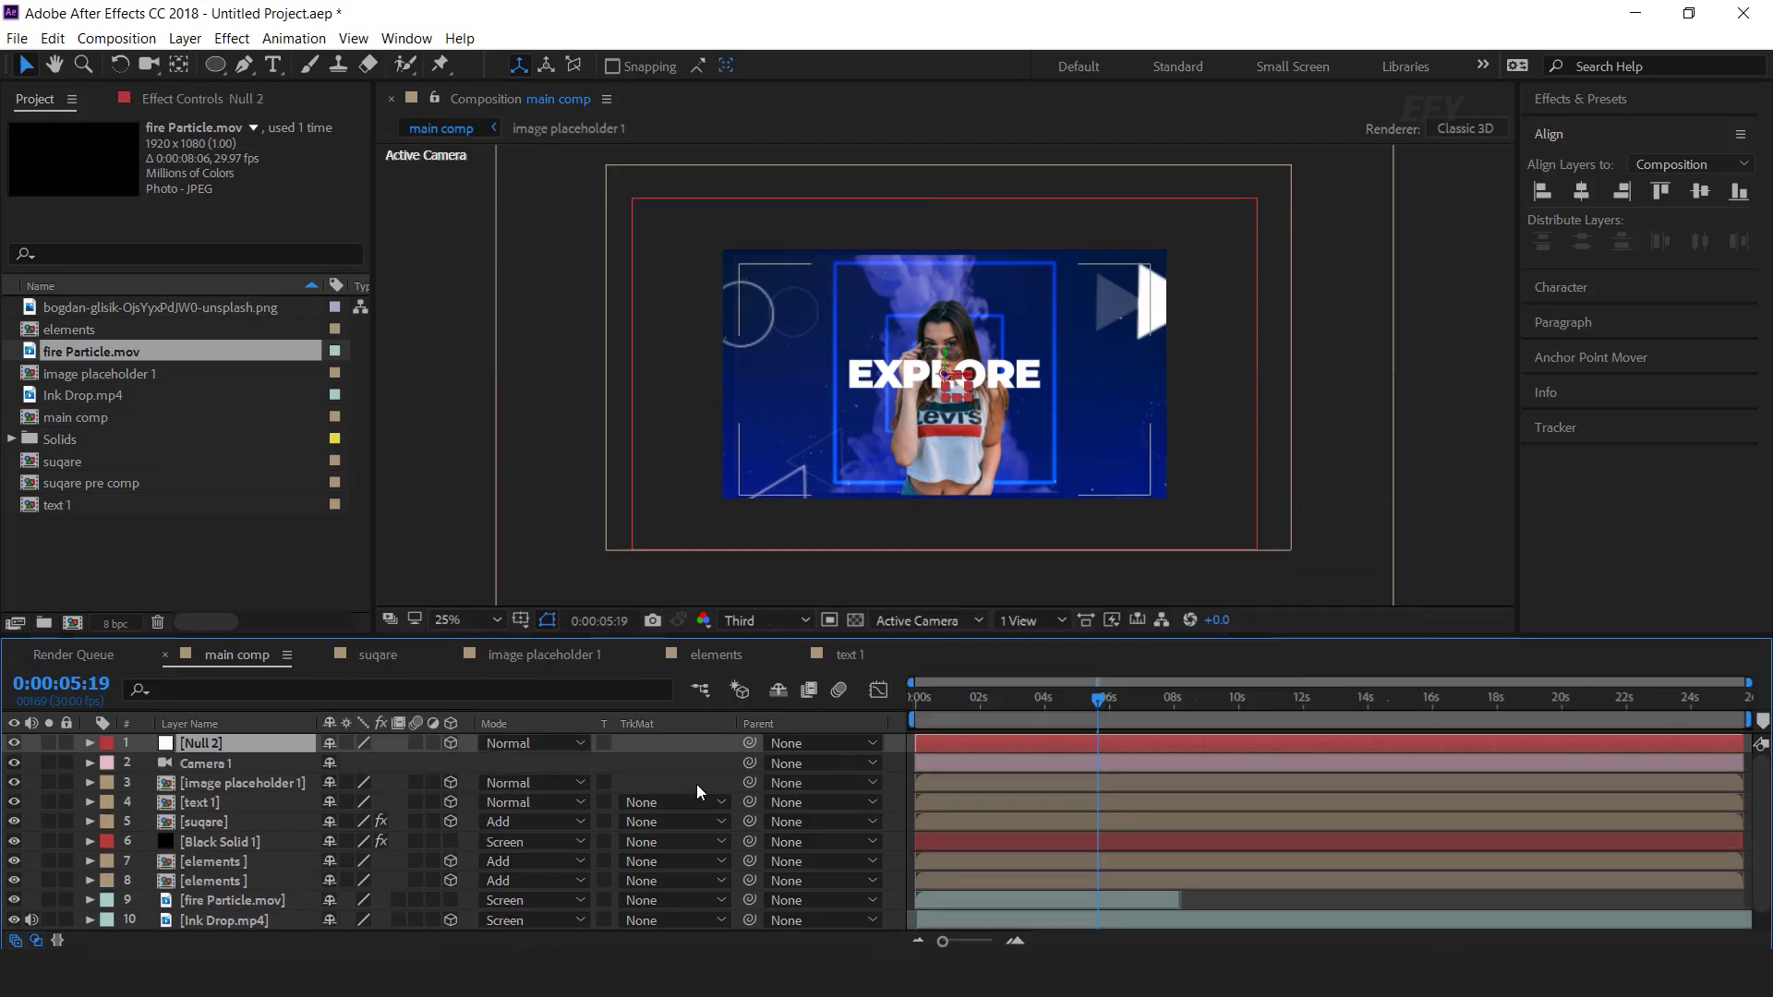
{"action": "left_click", "coordinate": [250, 762]}
{"action": "left_click_drag", "start_coordinate": [749, 762], "coordinate": [229, 740]}
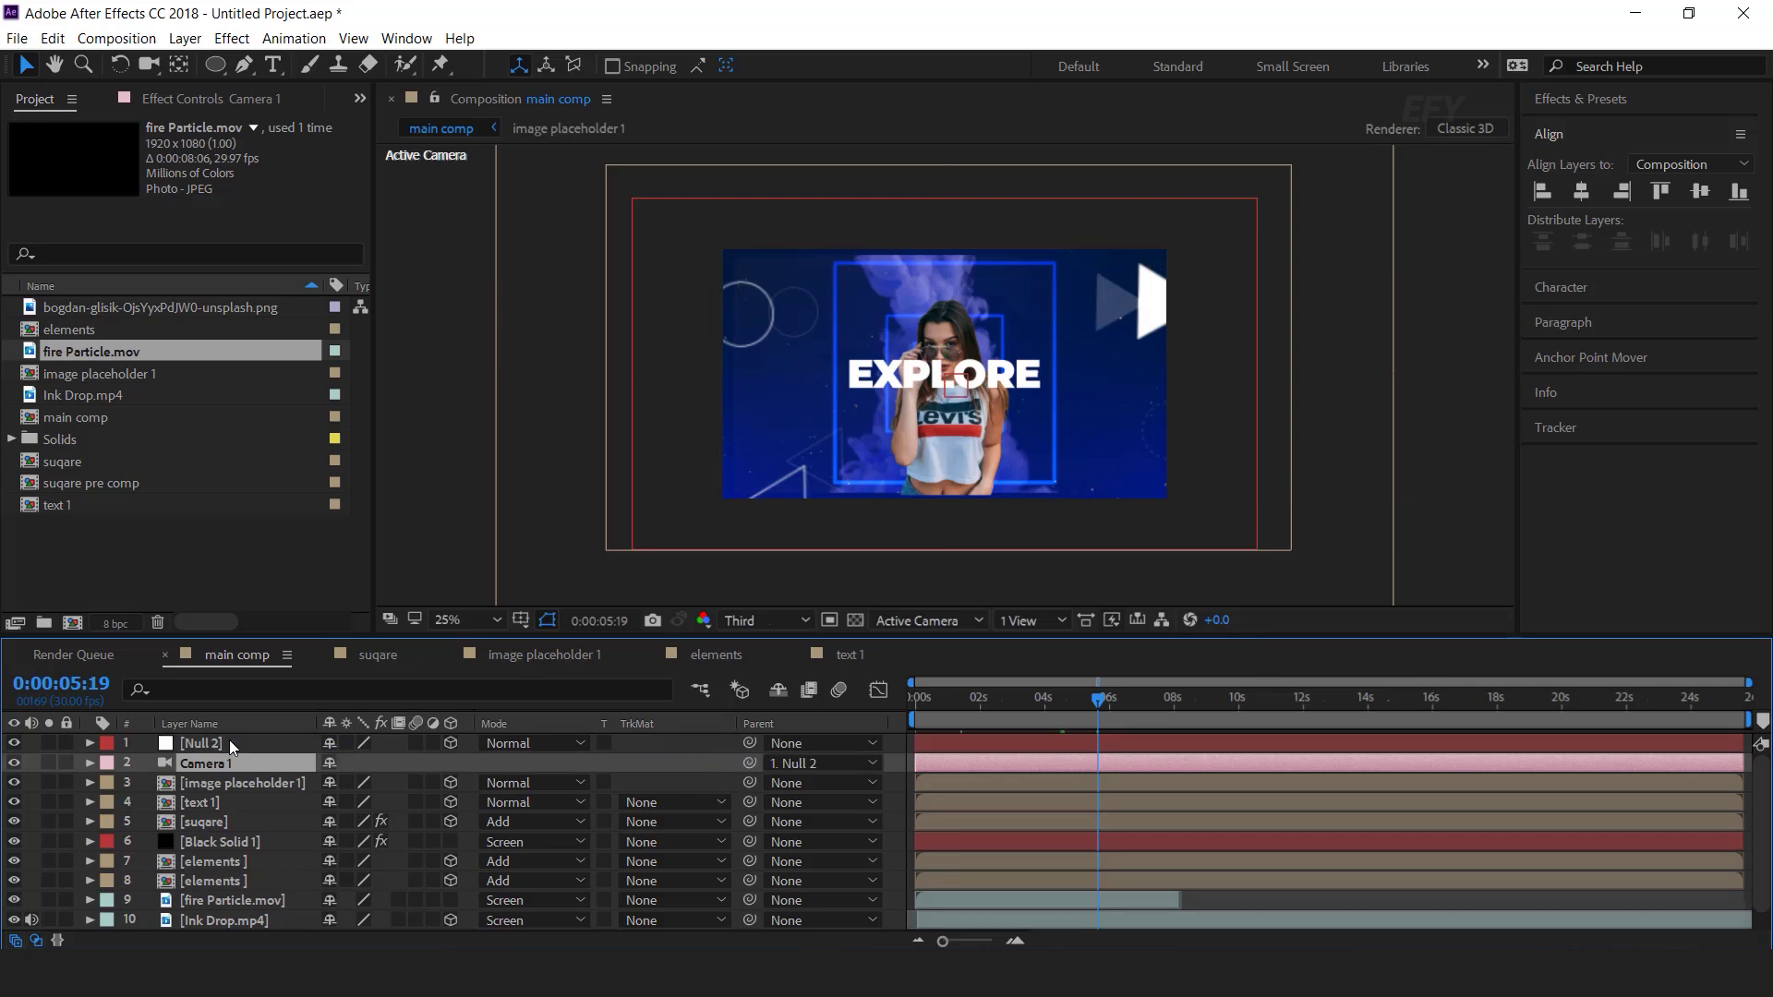
Set a Position keyframe on Null 2 at 0:00:00:10.
{"action": "left_click", "coordinate": [225, 739]}
{"action": "key", "text": "p"}
{"action": "left_click", "coordinate": [930, 701]}
{"action": "left_click_drag", "start_coordinate": [931, 701], "coordinate": [943, 702]}
{"action": "key", "text": "equal"}
{"action": "key", "text": "equal"}
{"action": "left_click", "coordinate": [1009, 700]}
{"action": "left_click", "coordinate": [147, 763]}
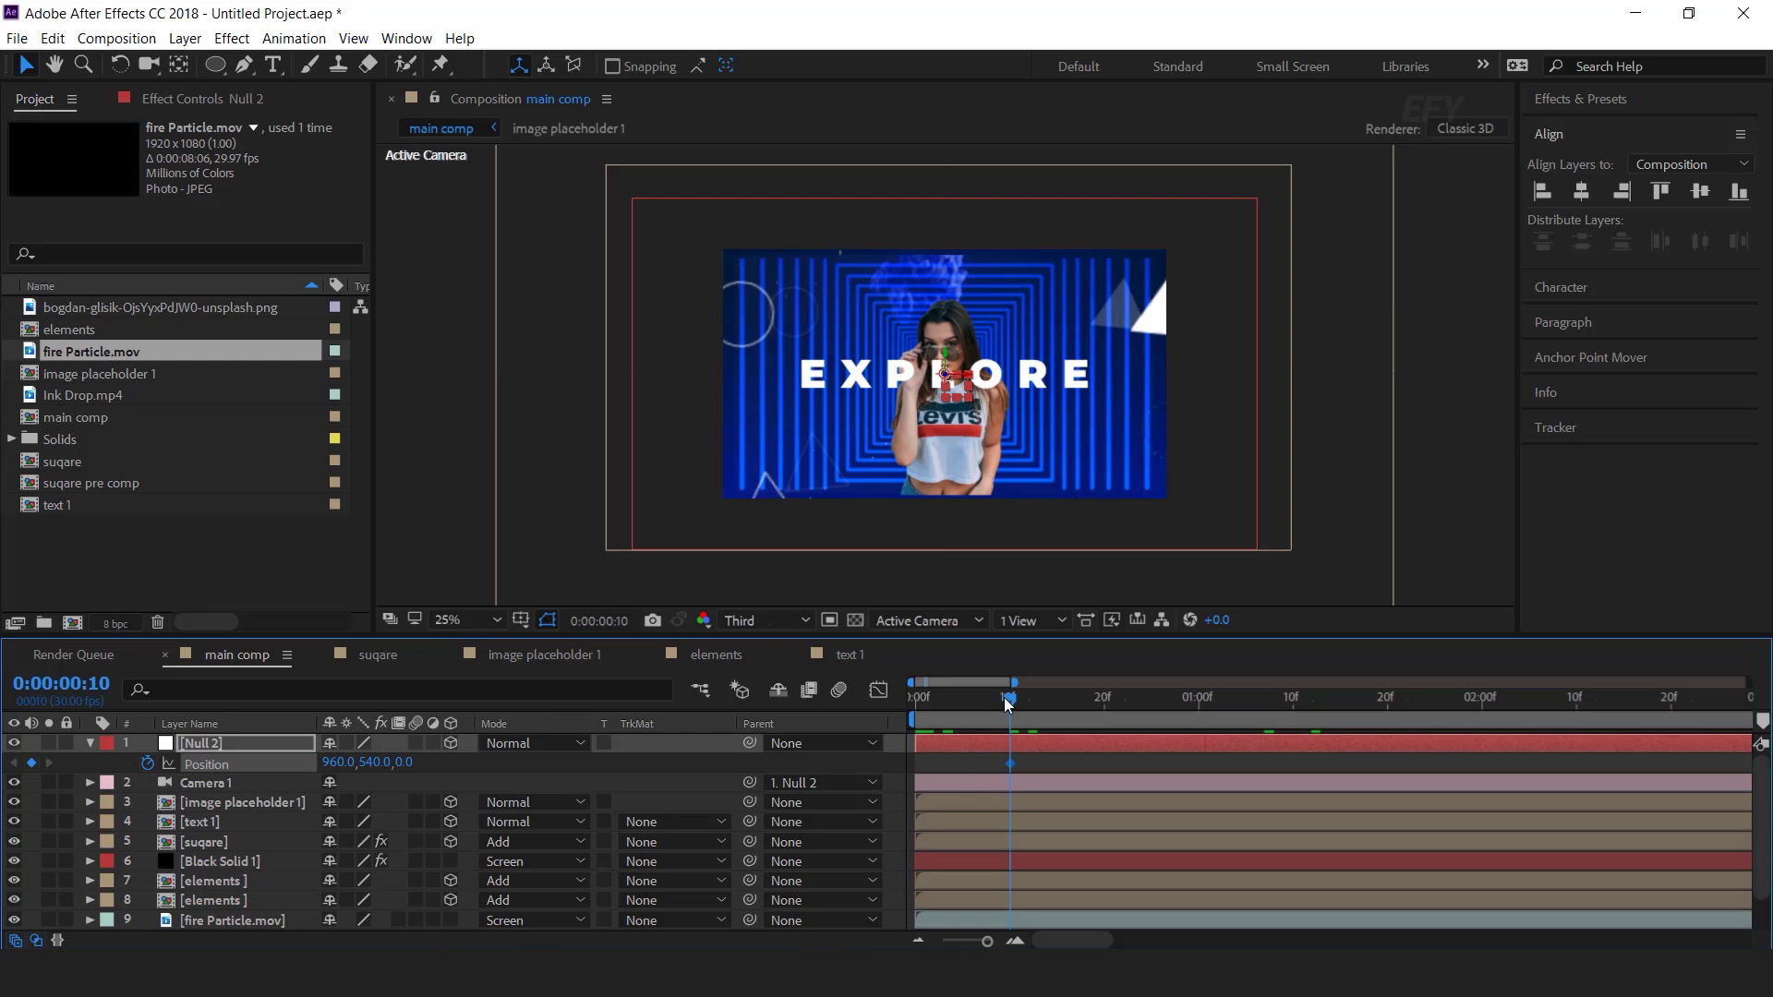
Set Null 2's Z position to 2550 at 0:00:00:00 and preview the opening camera move.
{"action": "left_click_drag", "start_coordinate": [1004, 697], "coordinate": [812, 714]}
{"action": "left_click_drag", "start_coordinate": [382, 763], "coordinate": [689, 762]}
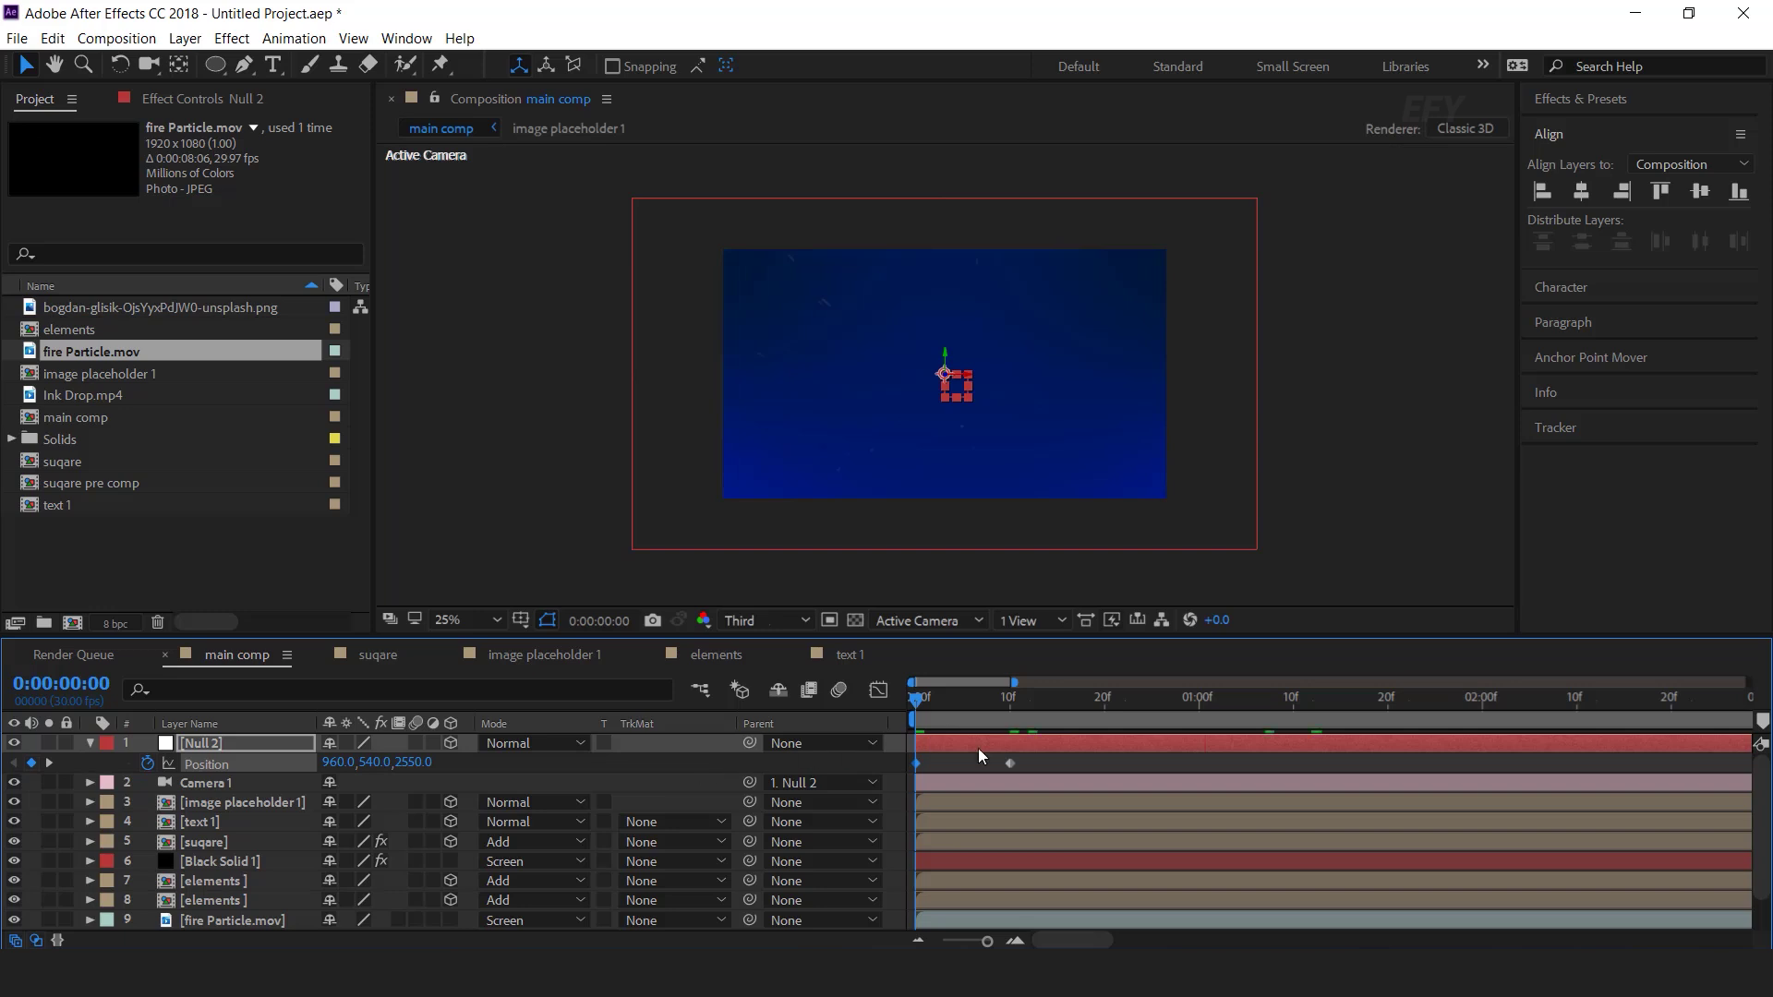
{"action": "key", "text": "space"}
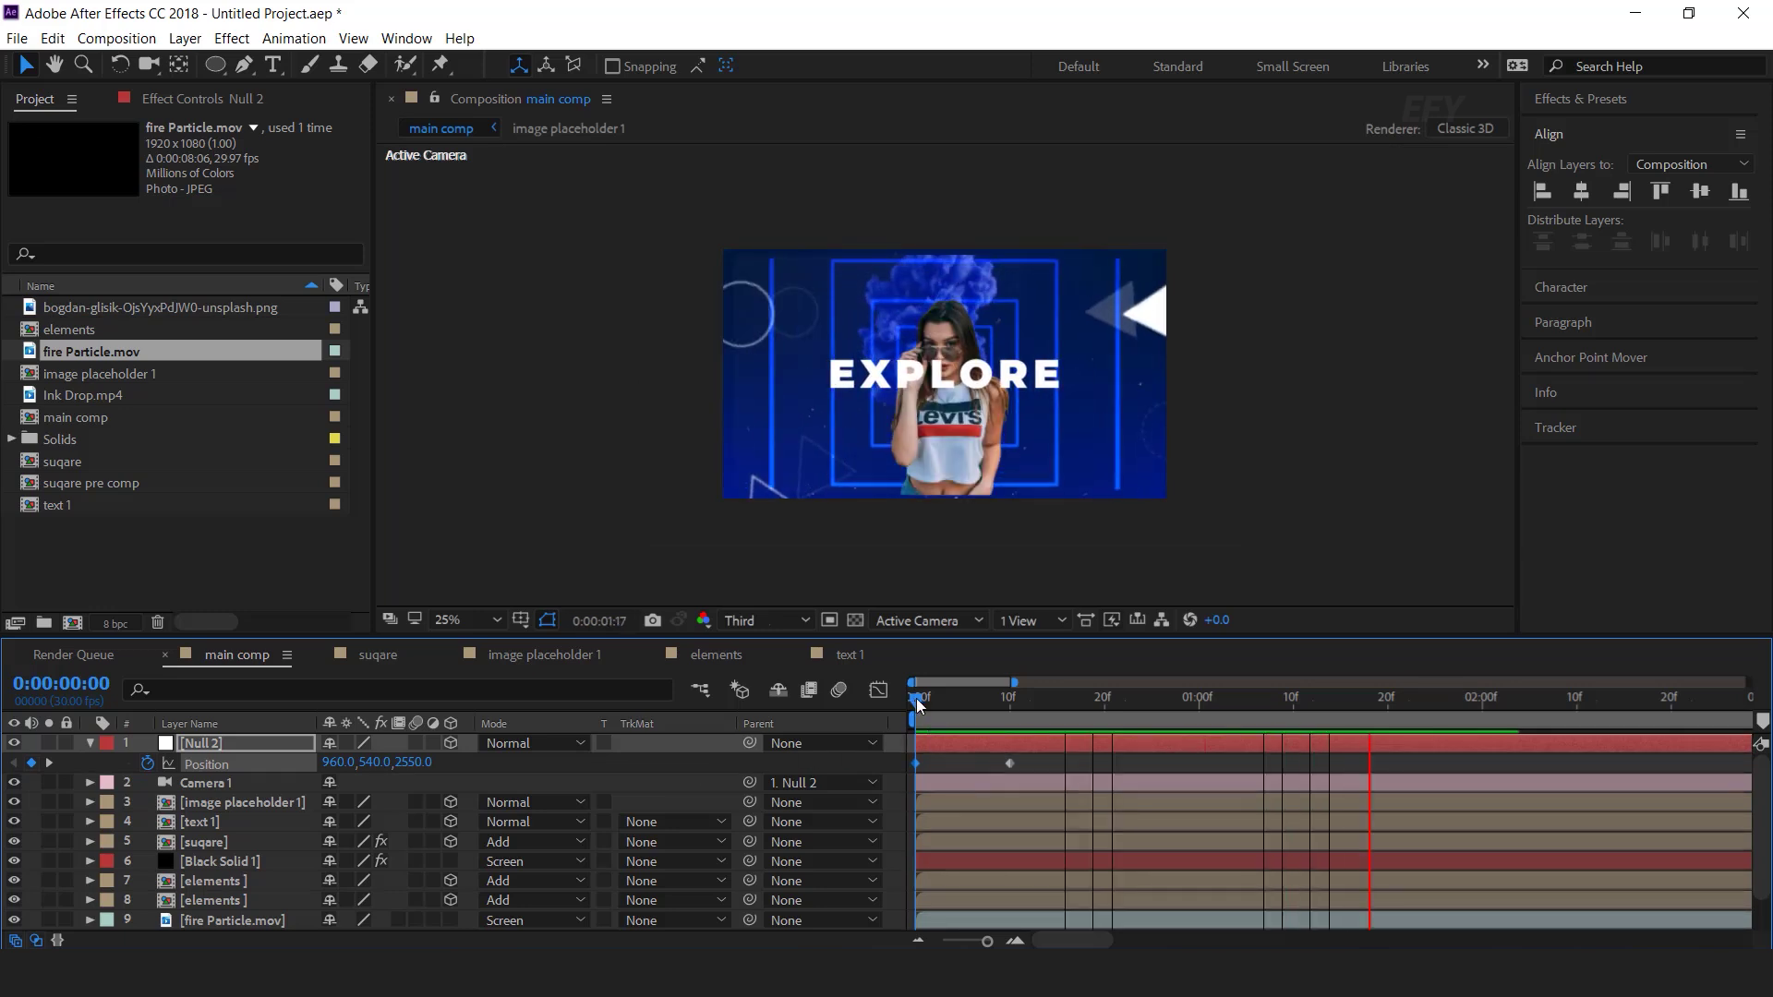
Keyframe Null 2's unchanged position at 0:00:02:25, set its X position to -1325 at 0:00:03:00, and preview the exit move.
{"action": "left_click_drag", "start_coordinate": [940, 700], "coordinate": [1029, 708]}
{"action": "scroll", "coordinate": [1100, 785], "scroll_direction": "down", "scroll_amount": 4}
{"action": "left_click_drag", "start_coordinate": [1004, 711], "coordinate": [1195, 700]}
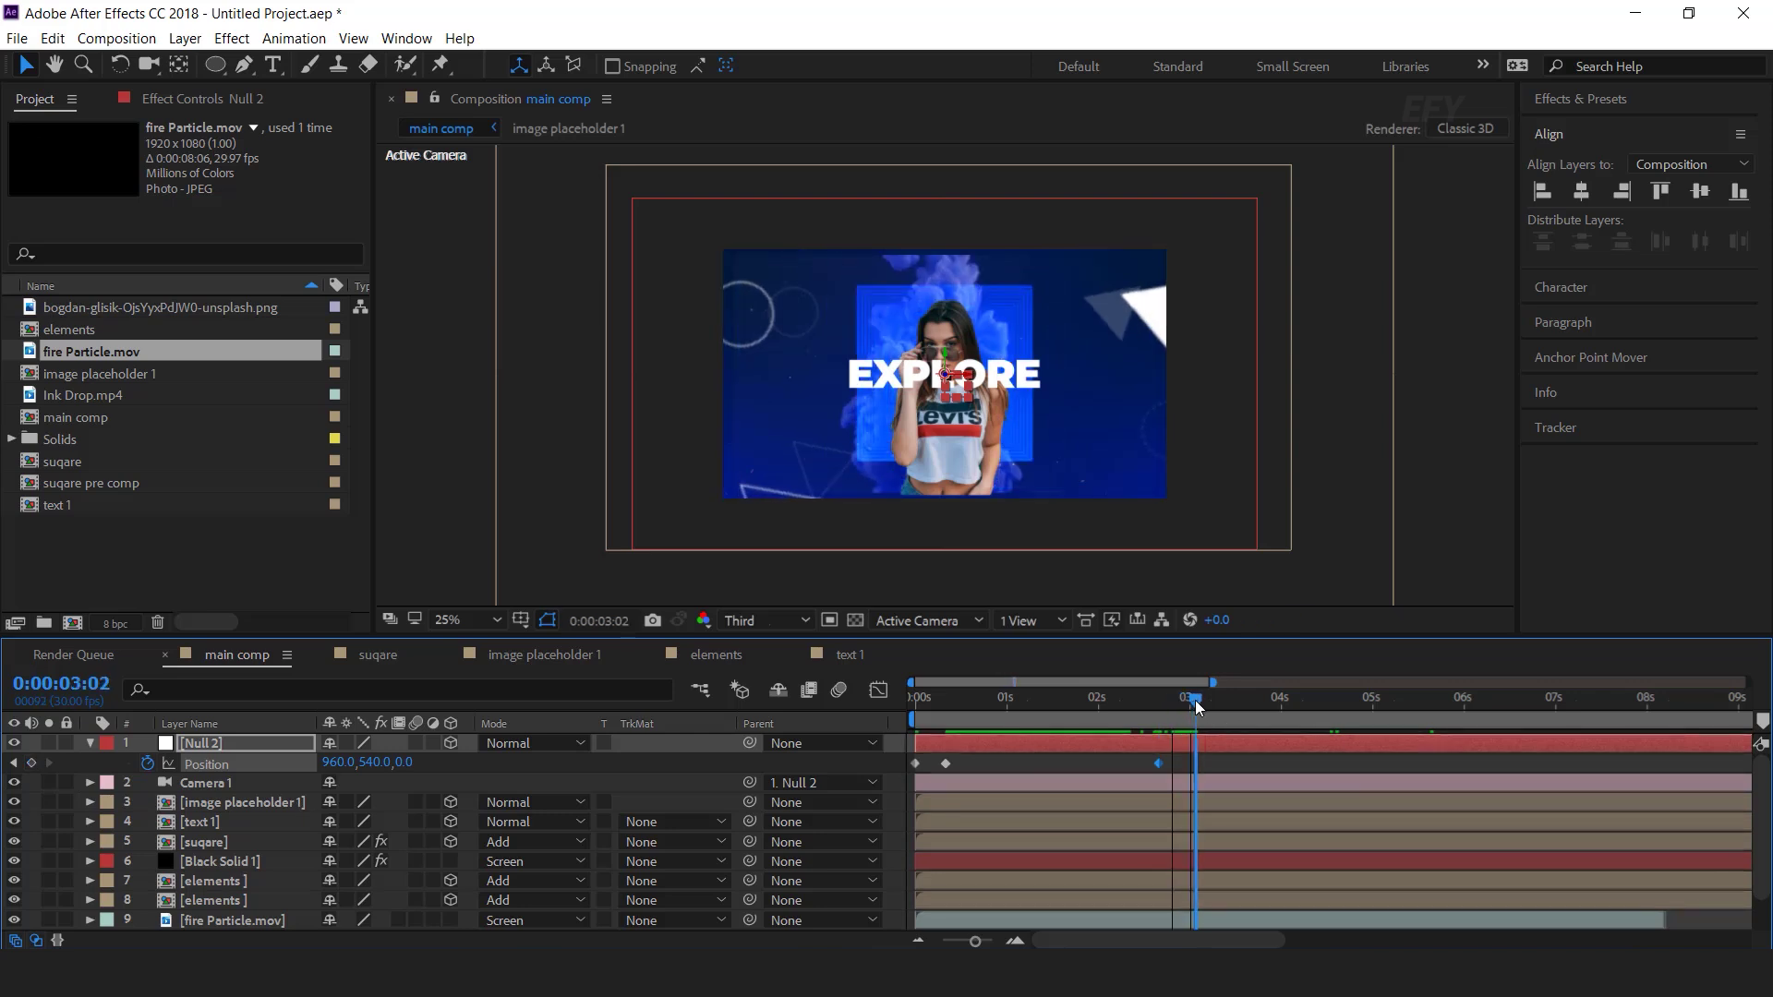
{"action": "scroll", "coordinate": [1195, 700], "scroll_direction": "up", "scroll_amount": 5}
{"action": "left_click_drag", "start_coordinate": [337, 763], "coordinate": [134, 762]}
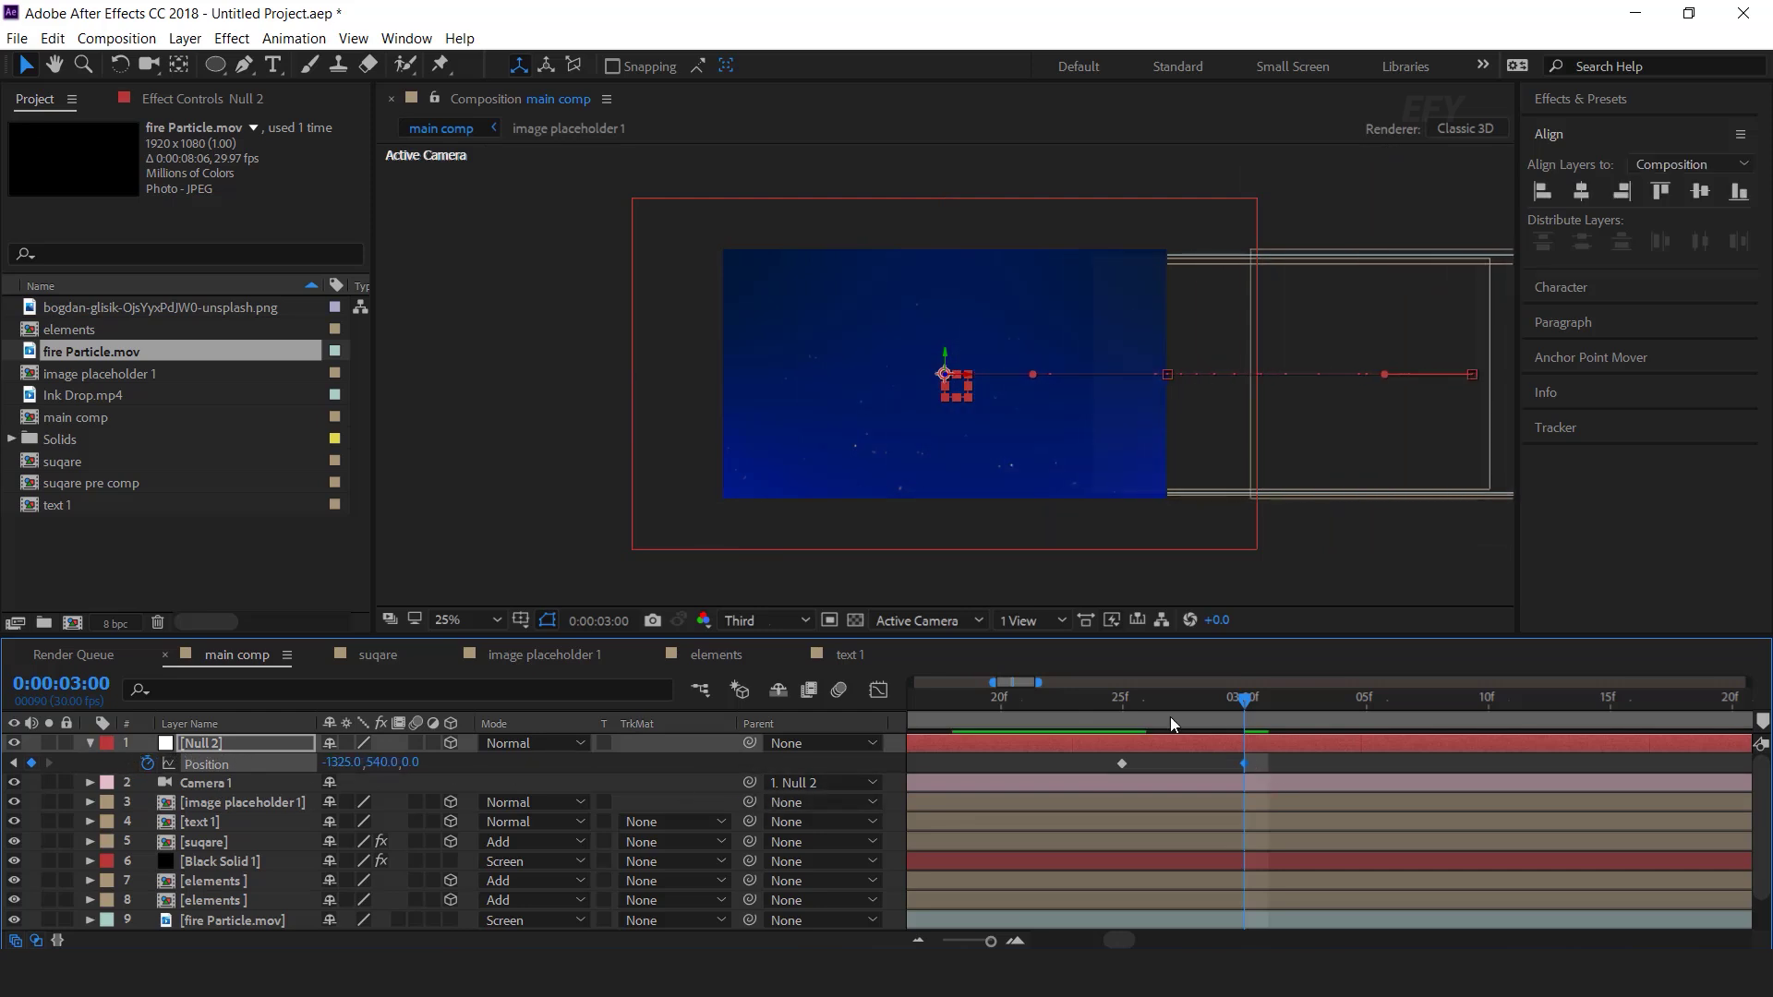
{"action": "key", "text": "minus"}
{"action": "key", "text": "minus"}
{"action": "key", "text": "minus"}
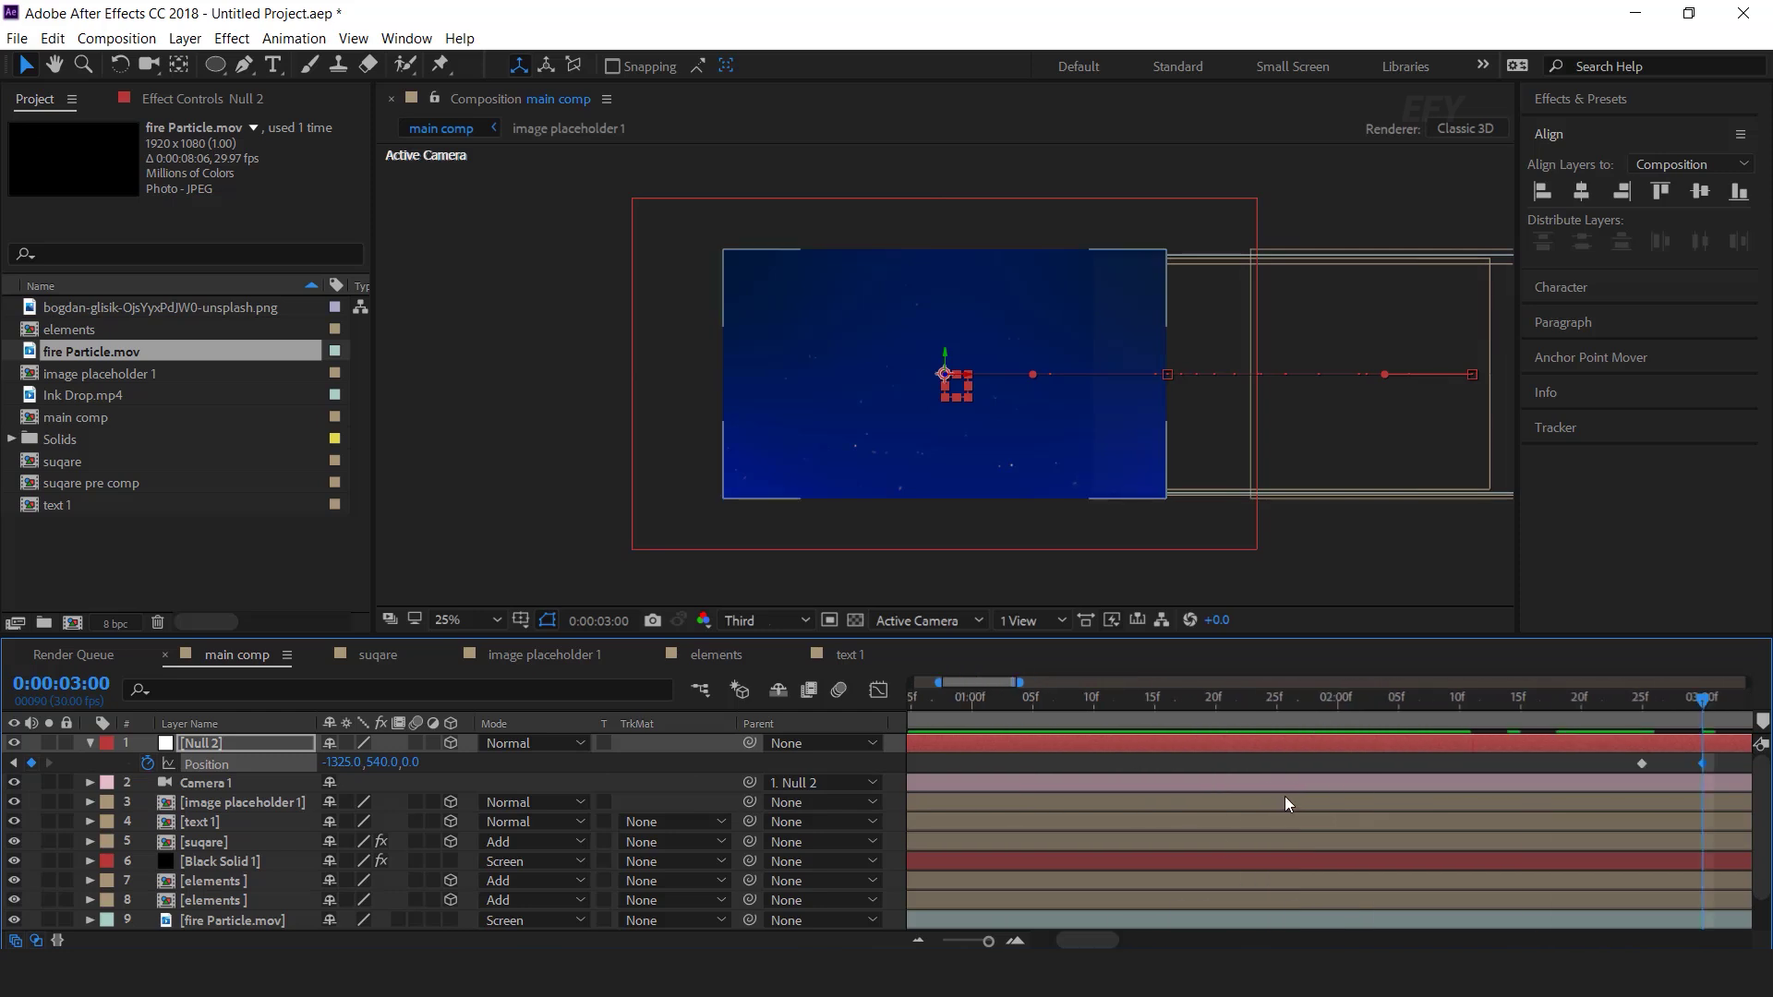
{"action": "left_click", "coordinate": [944, 700]}
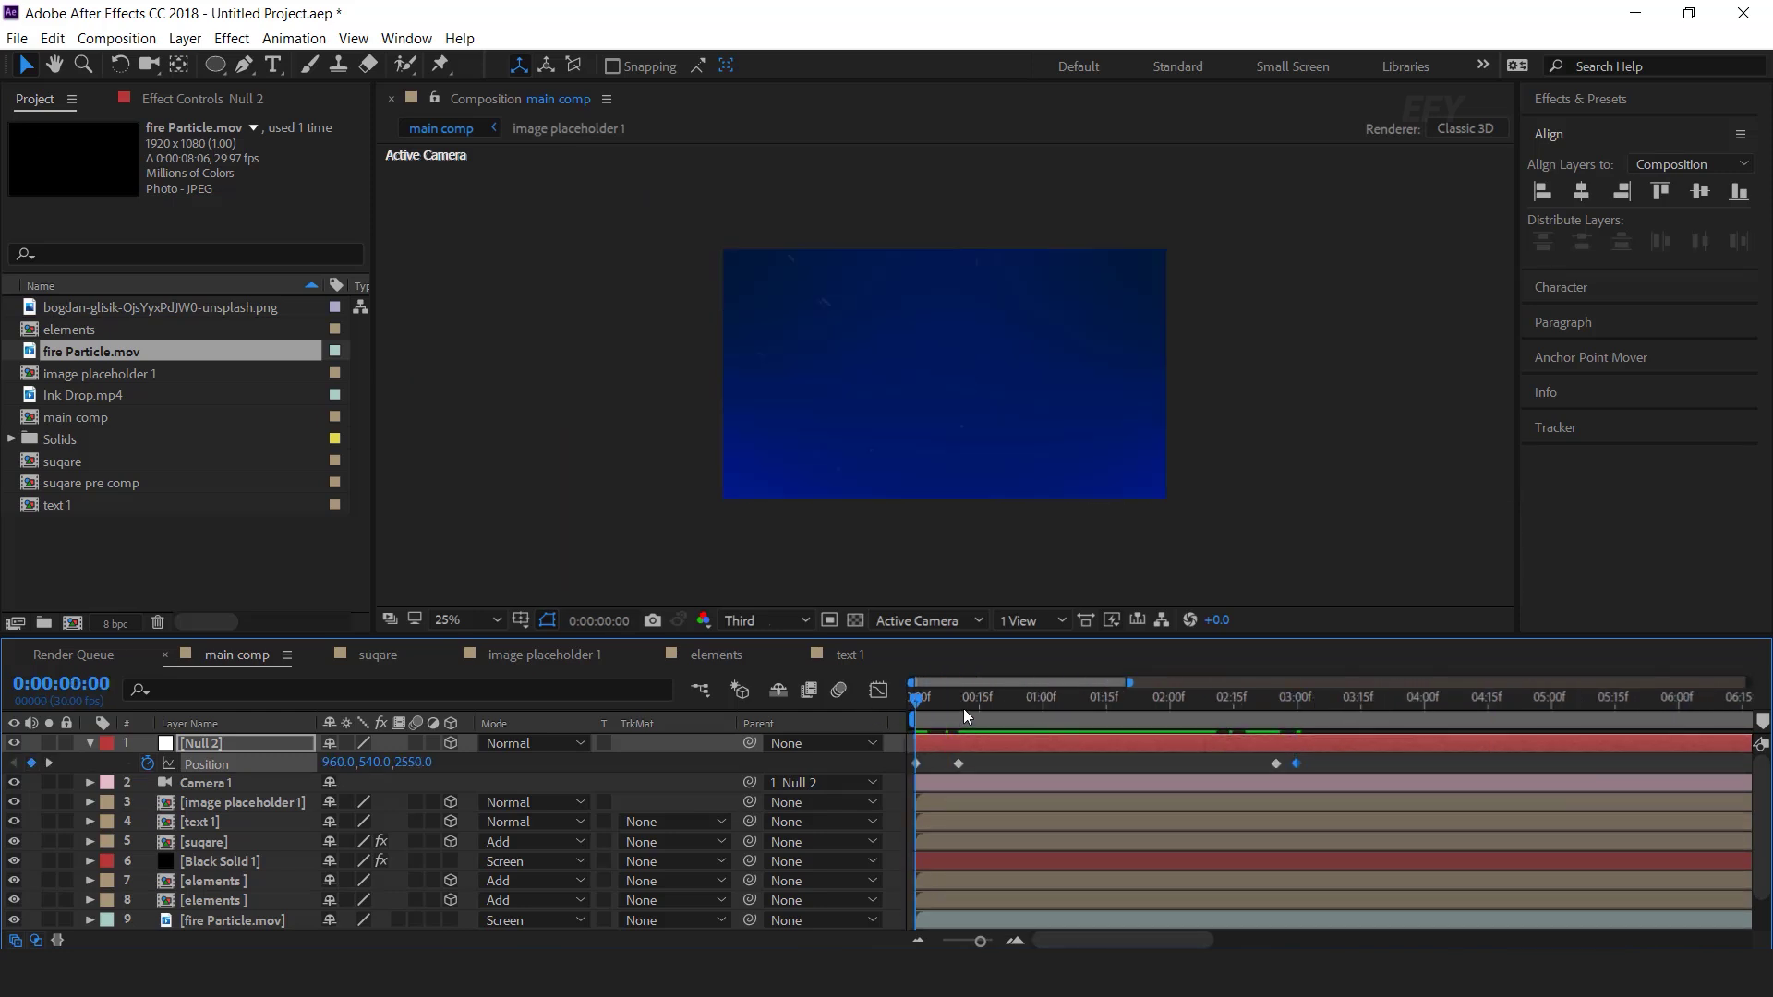
{"action": "key", "text": "Home"}
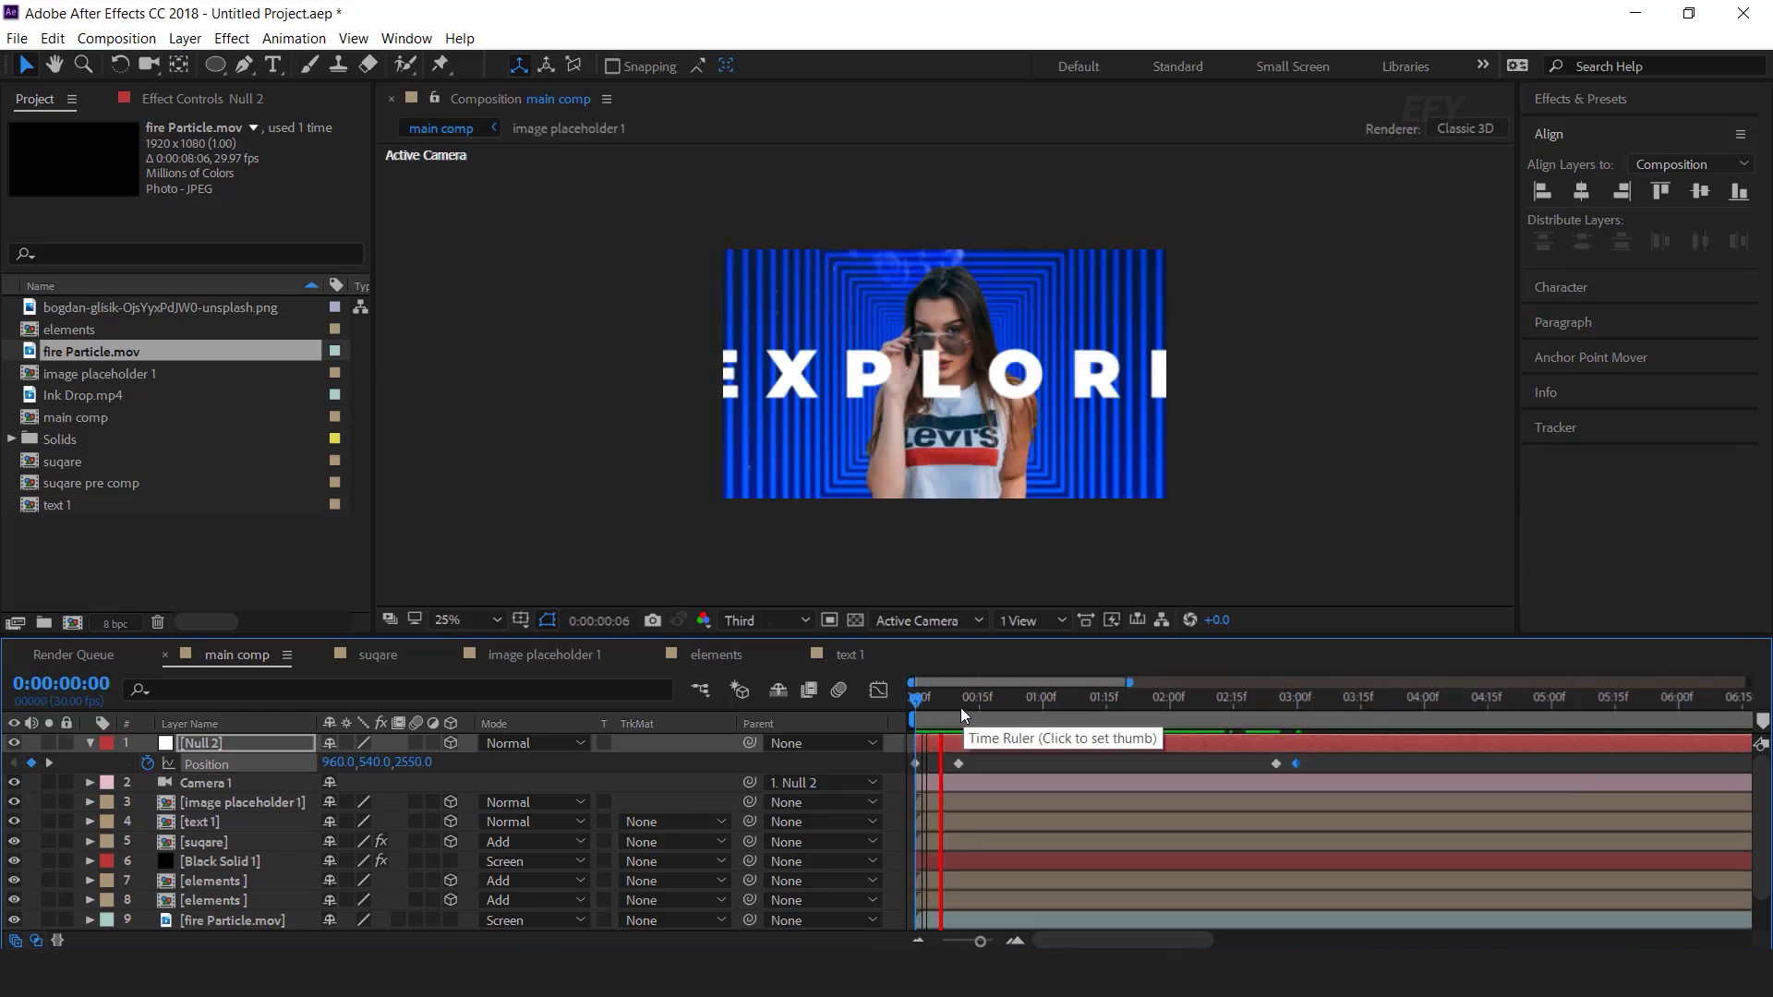
Shift Null 2's third Position keyframe one frame earlier to 0:00:02:24 and replay the animation.
{"action": "left_click", "coordinate": [1262, 700]}
{"action": "key", "text": "equal"}
{"action": "key", "text": "equal"}
{"action": "key", "text": "equal"}
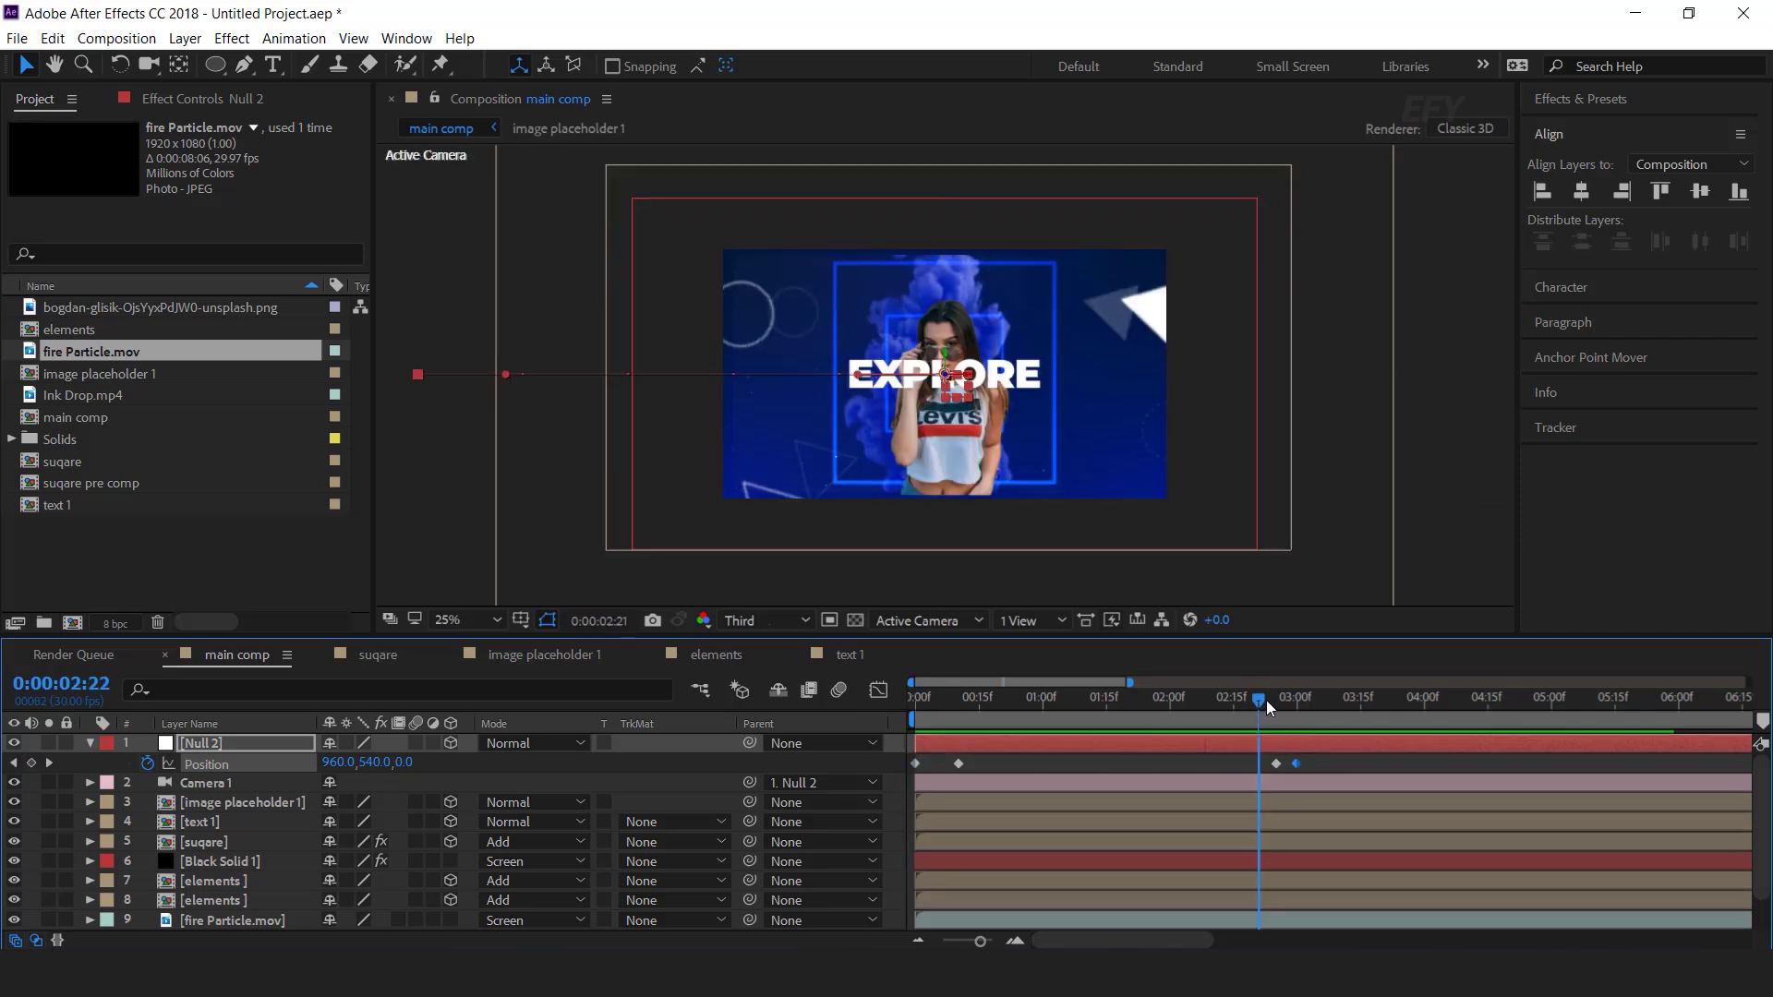
{"action": "left_click", "coordinate": [1241, 764]}
{"action": "key", "text": "k"}
{"action": "key", "text": "minus"}
{"action": "key", "text": "minus"}
{"action": "key", "text": "minus"}
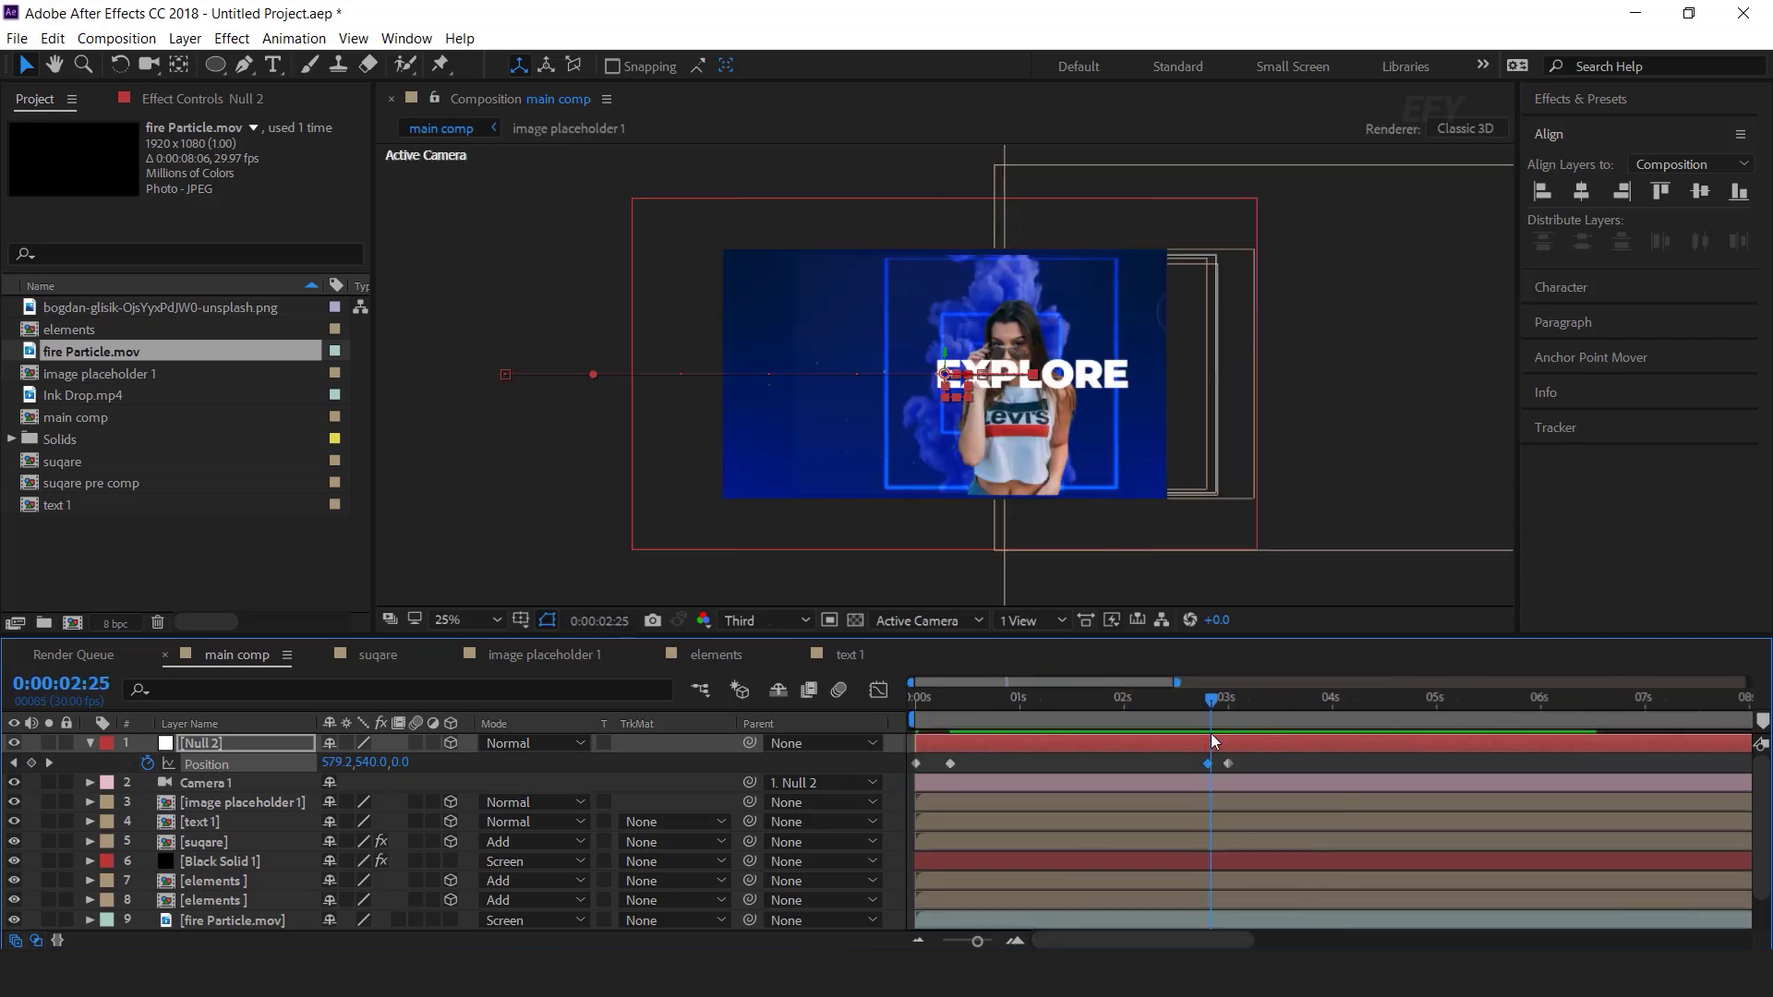
{"action": "left_click_drag", "start_coordinate": [1156, 704], "coordinate": [909, 711]}
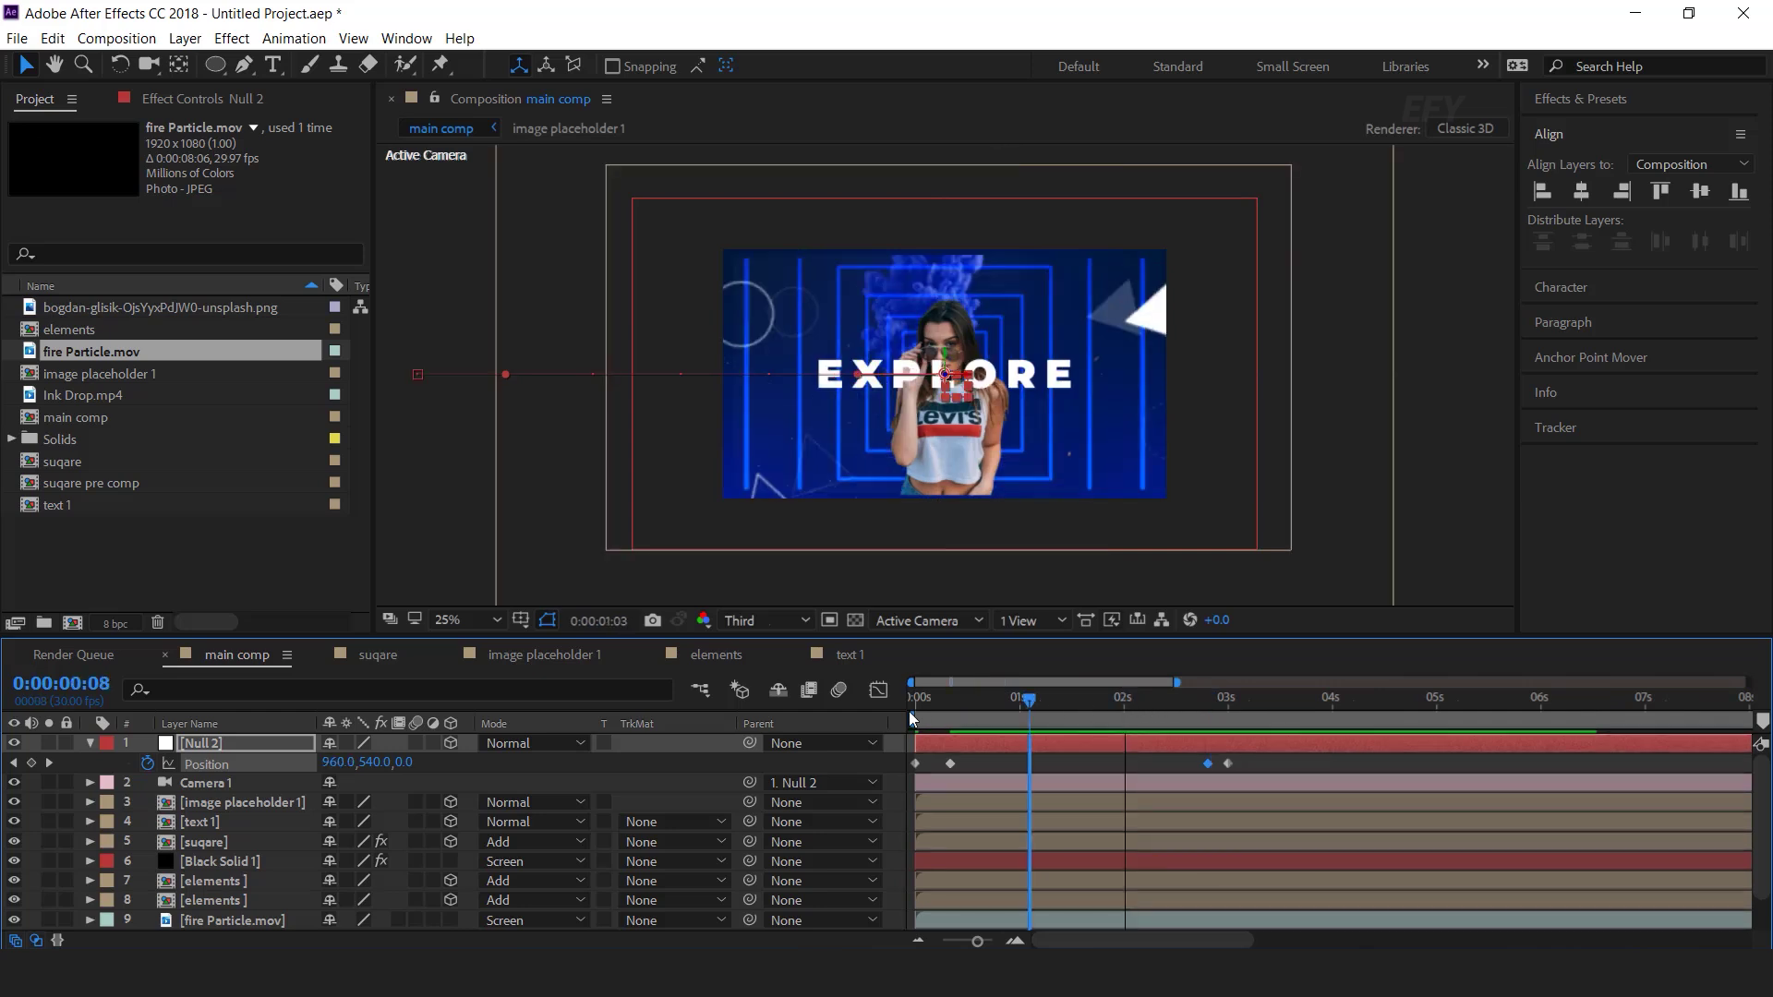
Reveal Camera 1's Position and set a keyframe on it at 0:00:00:06.
{"action": "left_click", "coordinate": [221, 783]}
{"action": "key", "text": "p"}
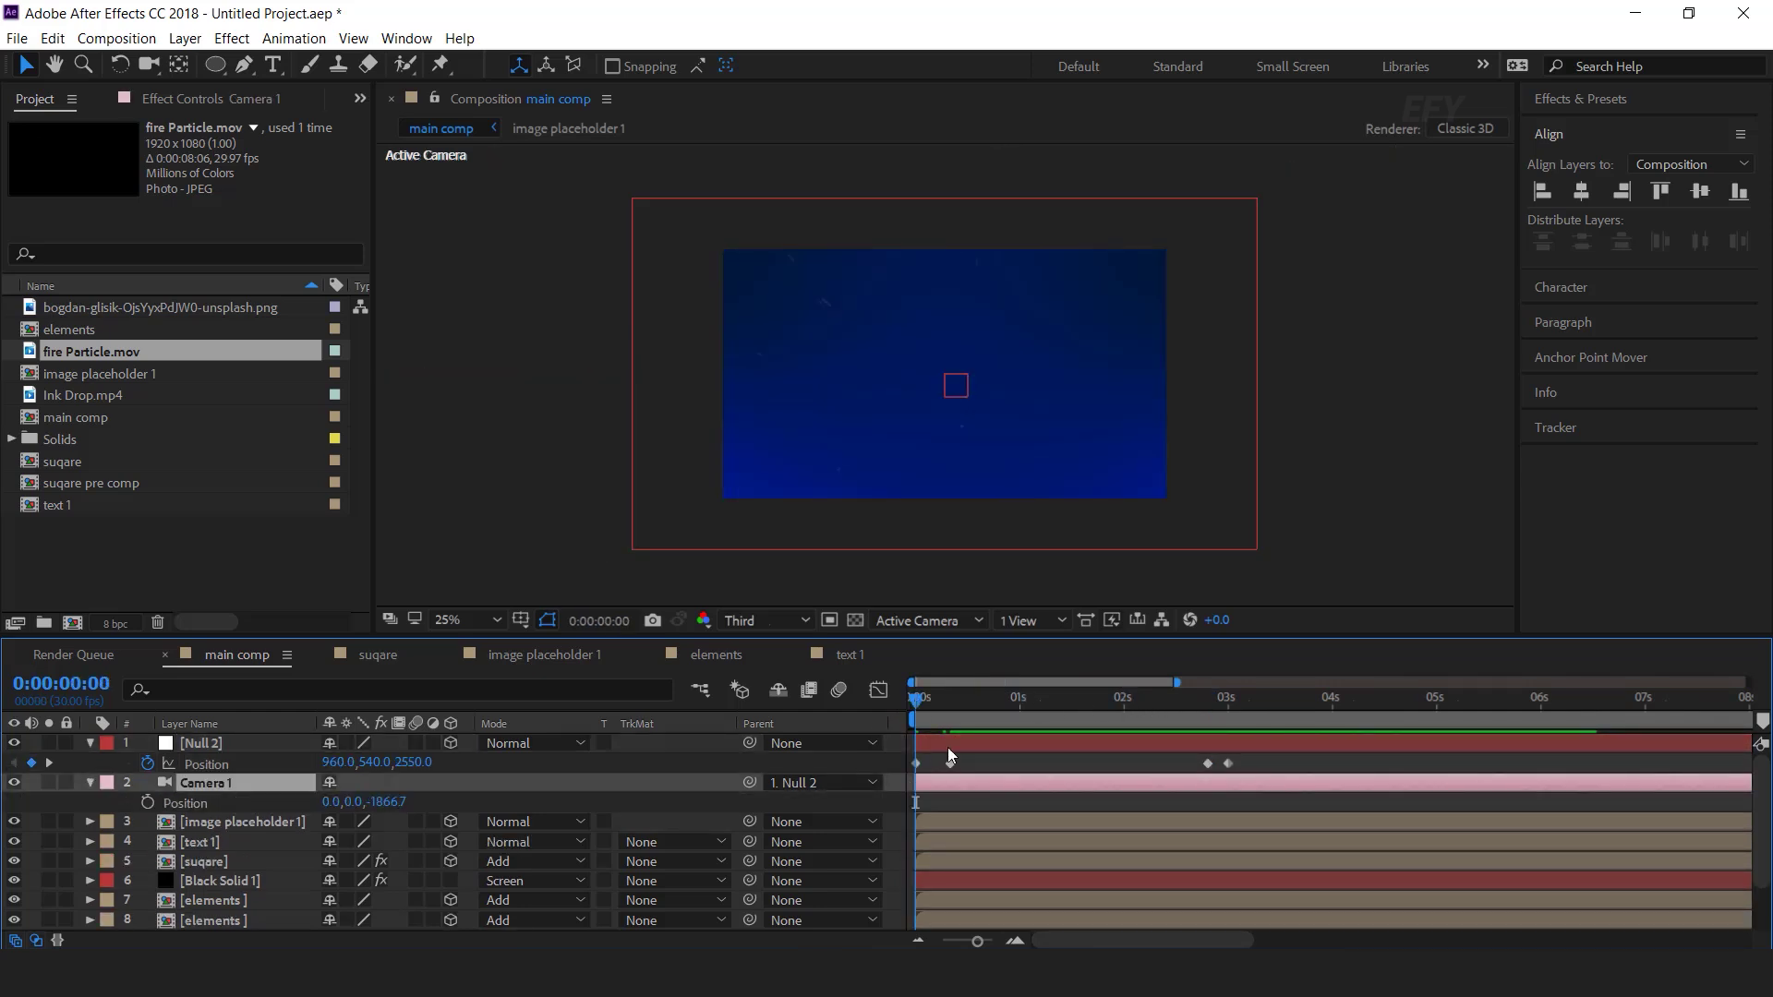
{"action": "left_click", "coordinate": [1016, 942]}
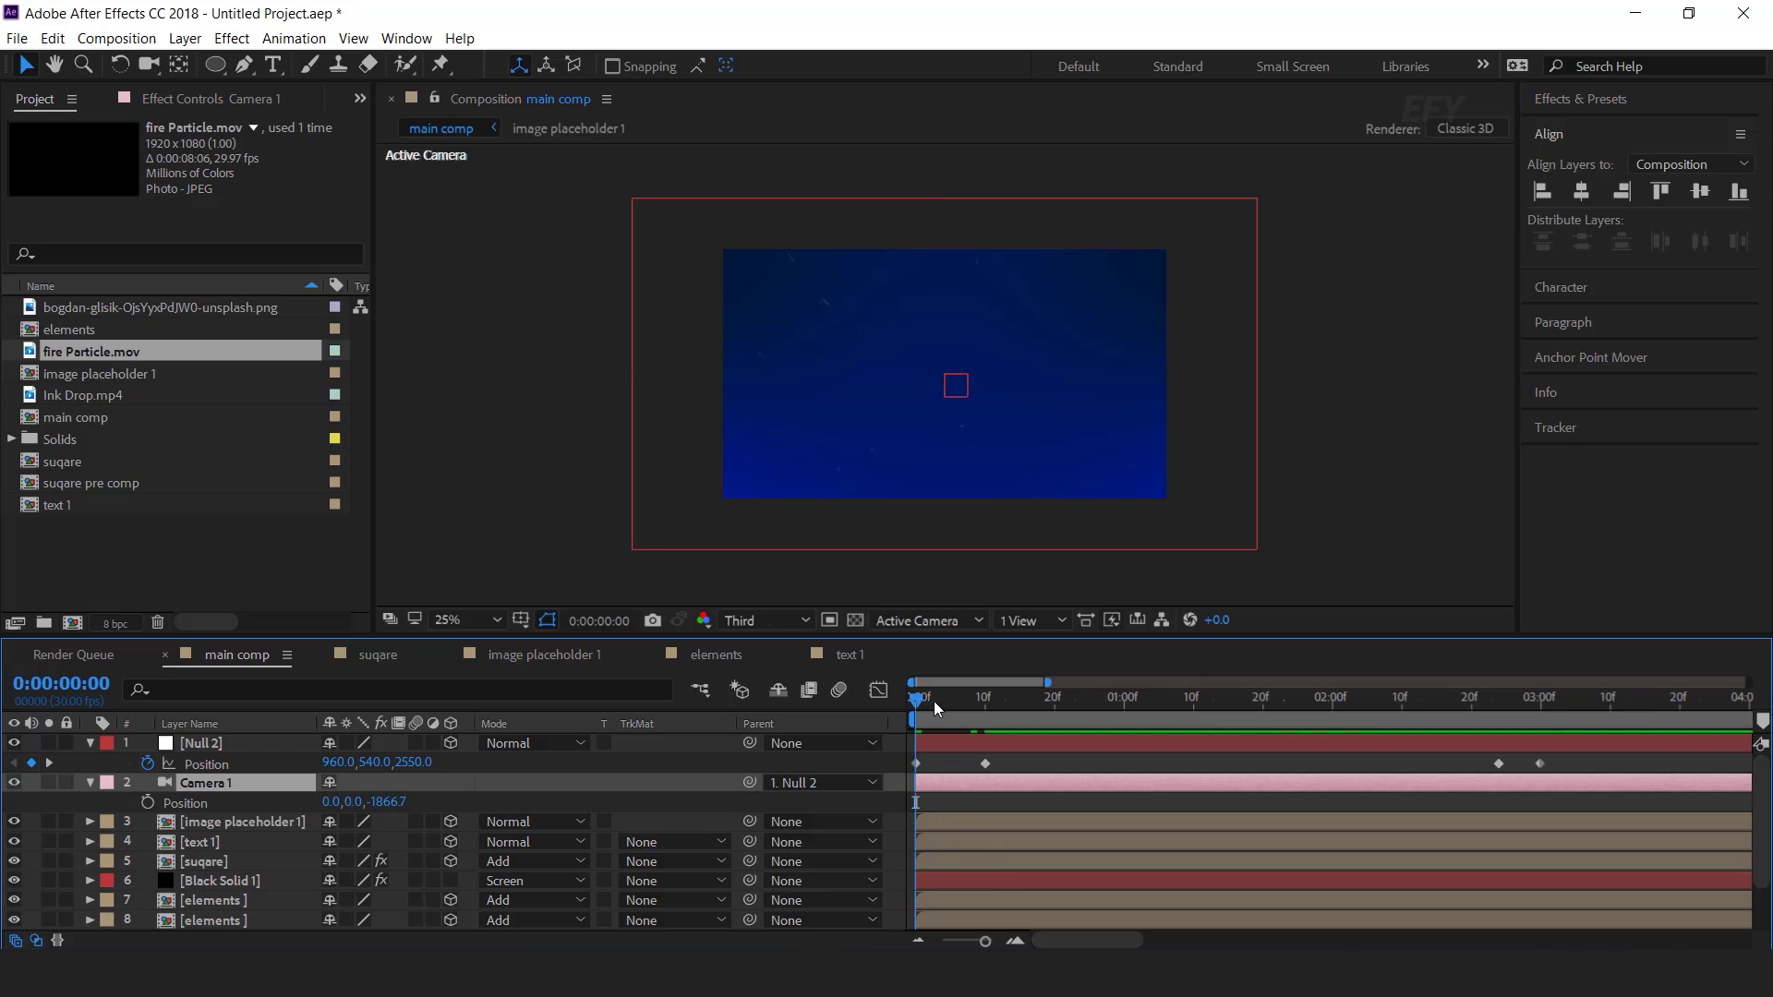
{"action": "left_click_drag", "start_coordinate": [929, 700], "coordinate": [957, 704]}
{"action": "left_click", "coordinate": [148, 802]}
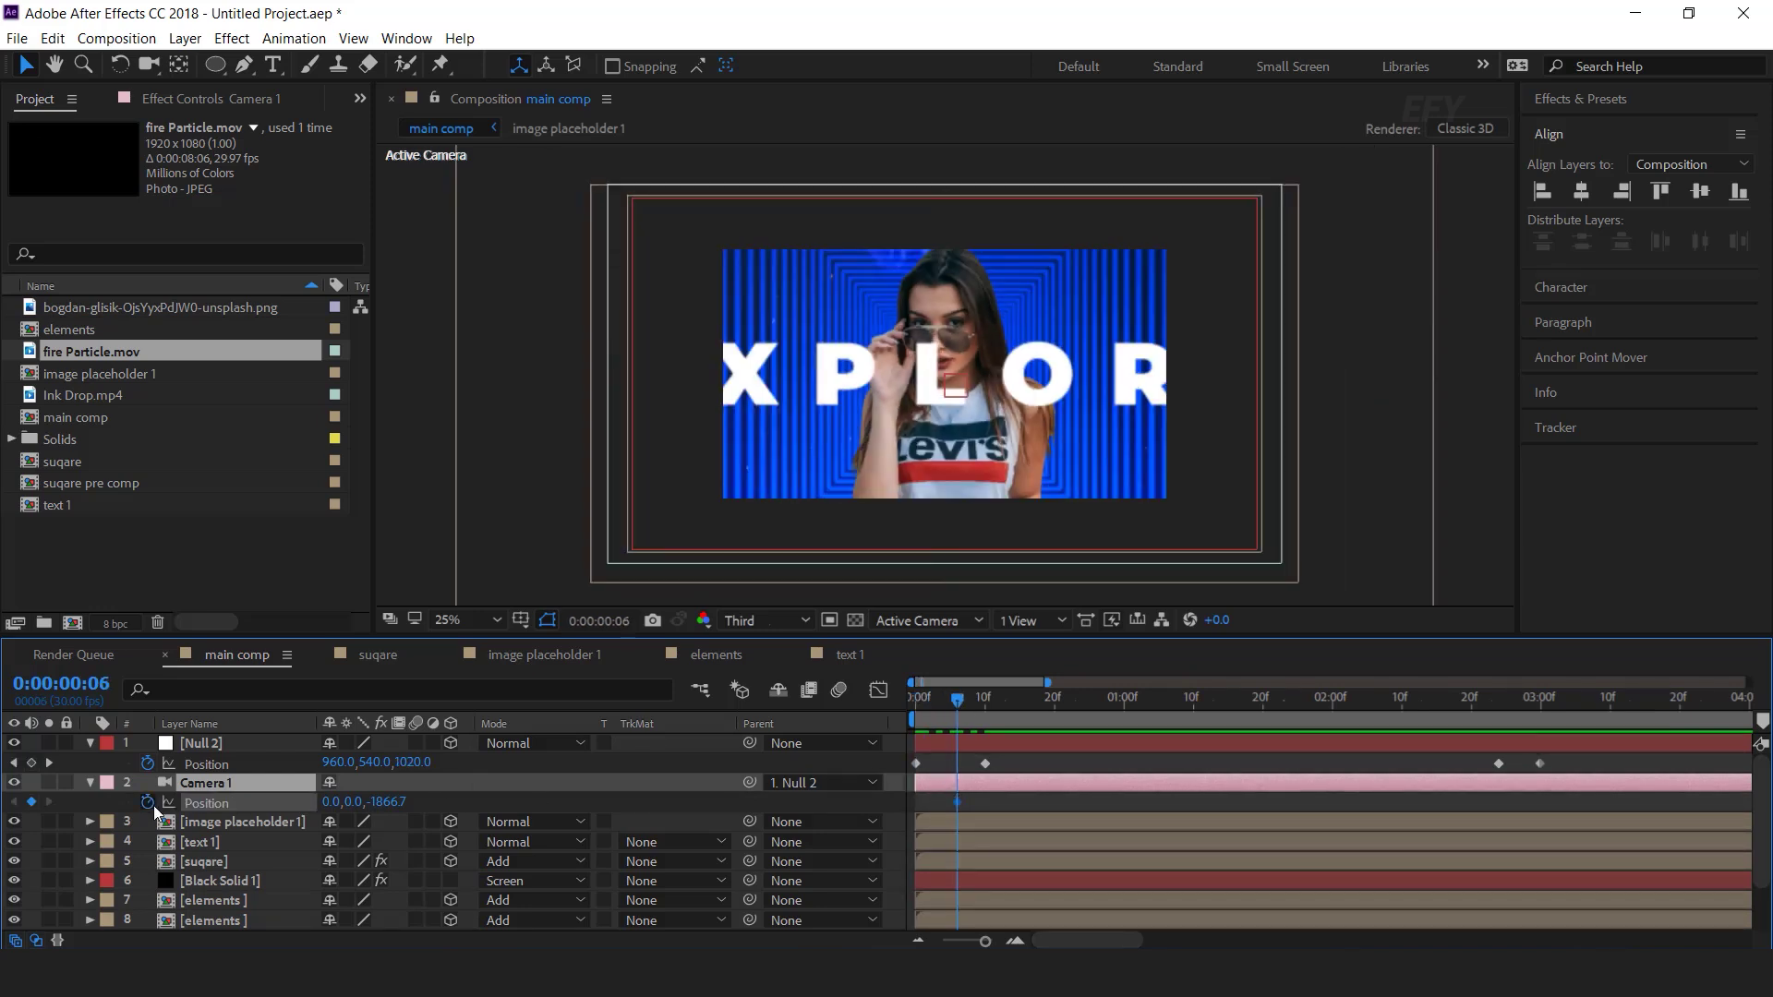
Set Camera 1's Z position to -1663.7 at 0:00:02:26 and preview the slow push-in through the exit move.
{"action": "left_click", "coordinate": [1514, 700]}
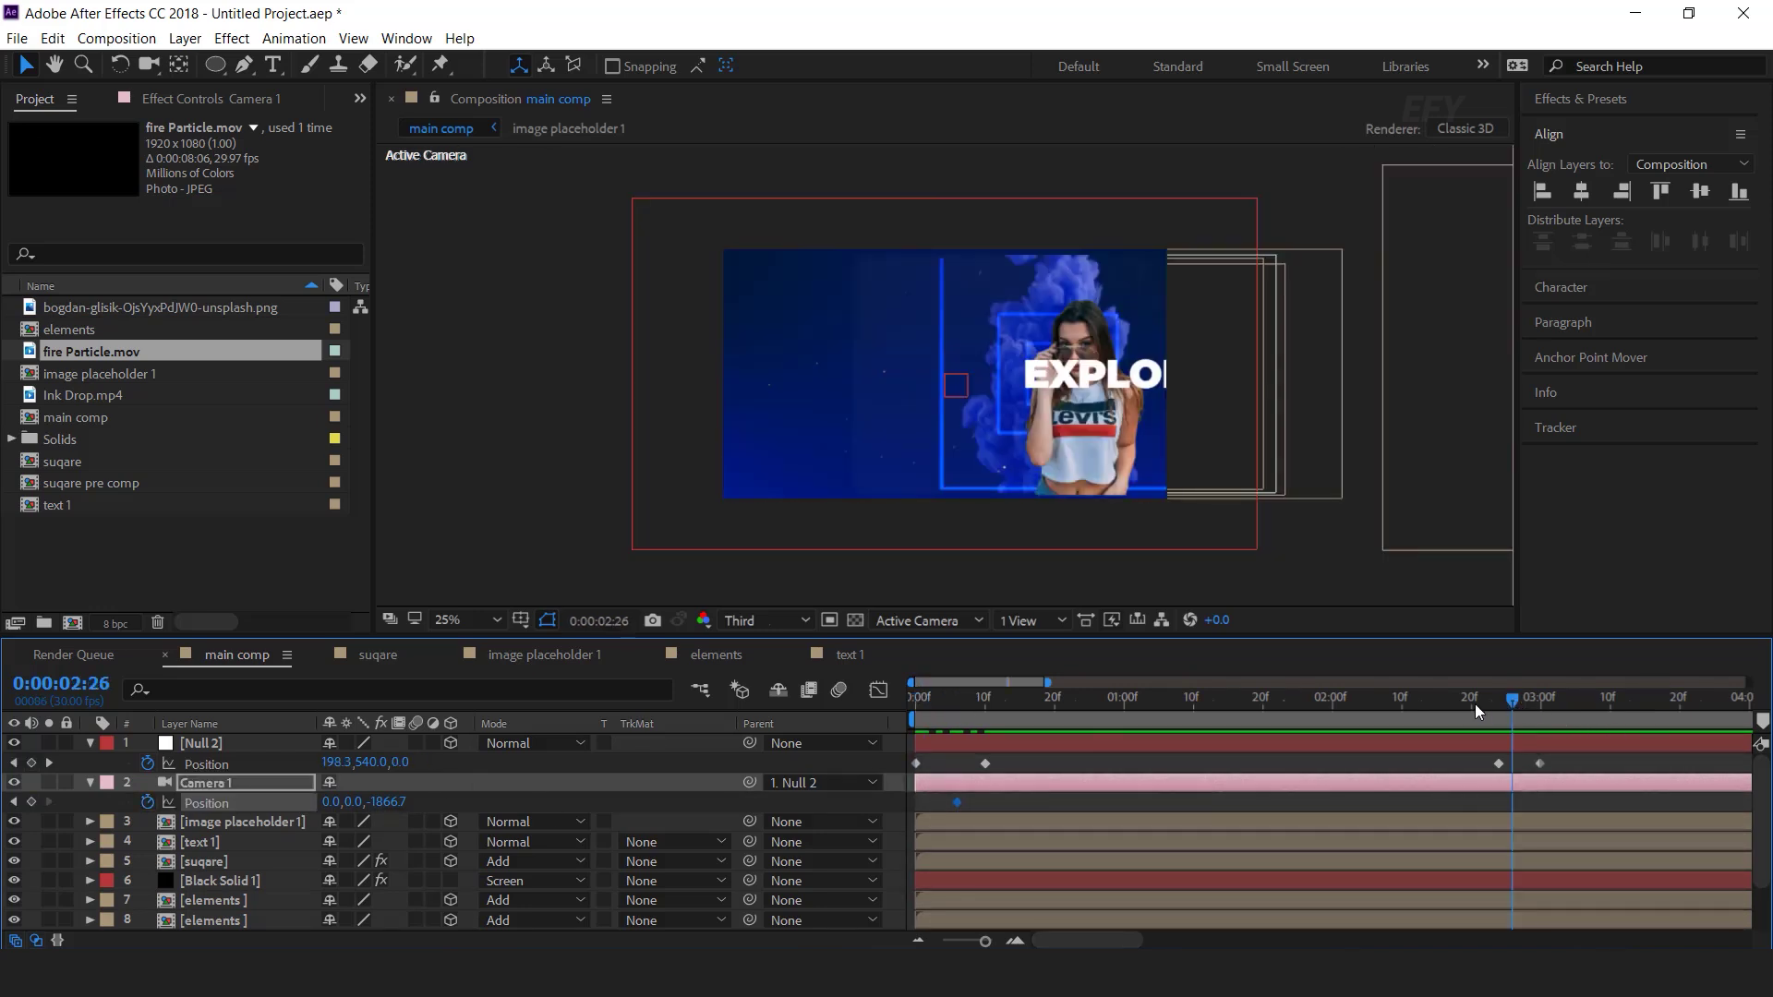
{"action": "left_click_drag", "start_coordinate": [388, 804], "coordinate": [643, 820]}
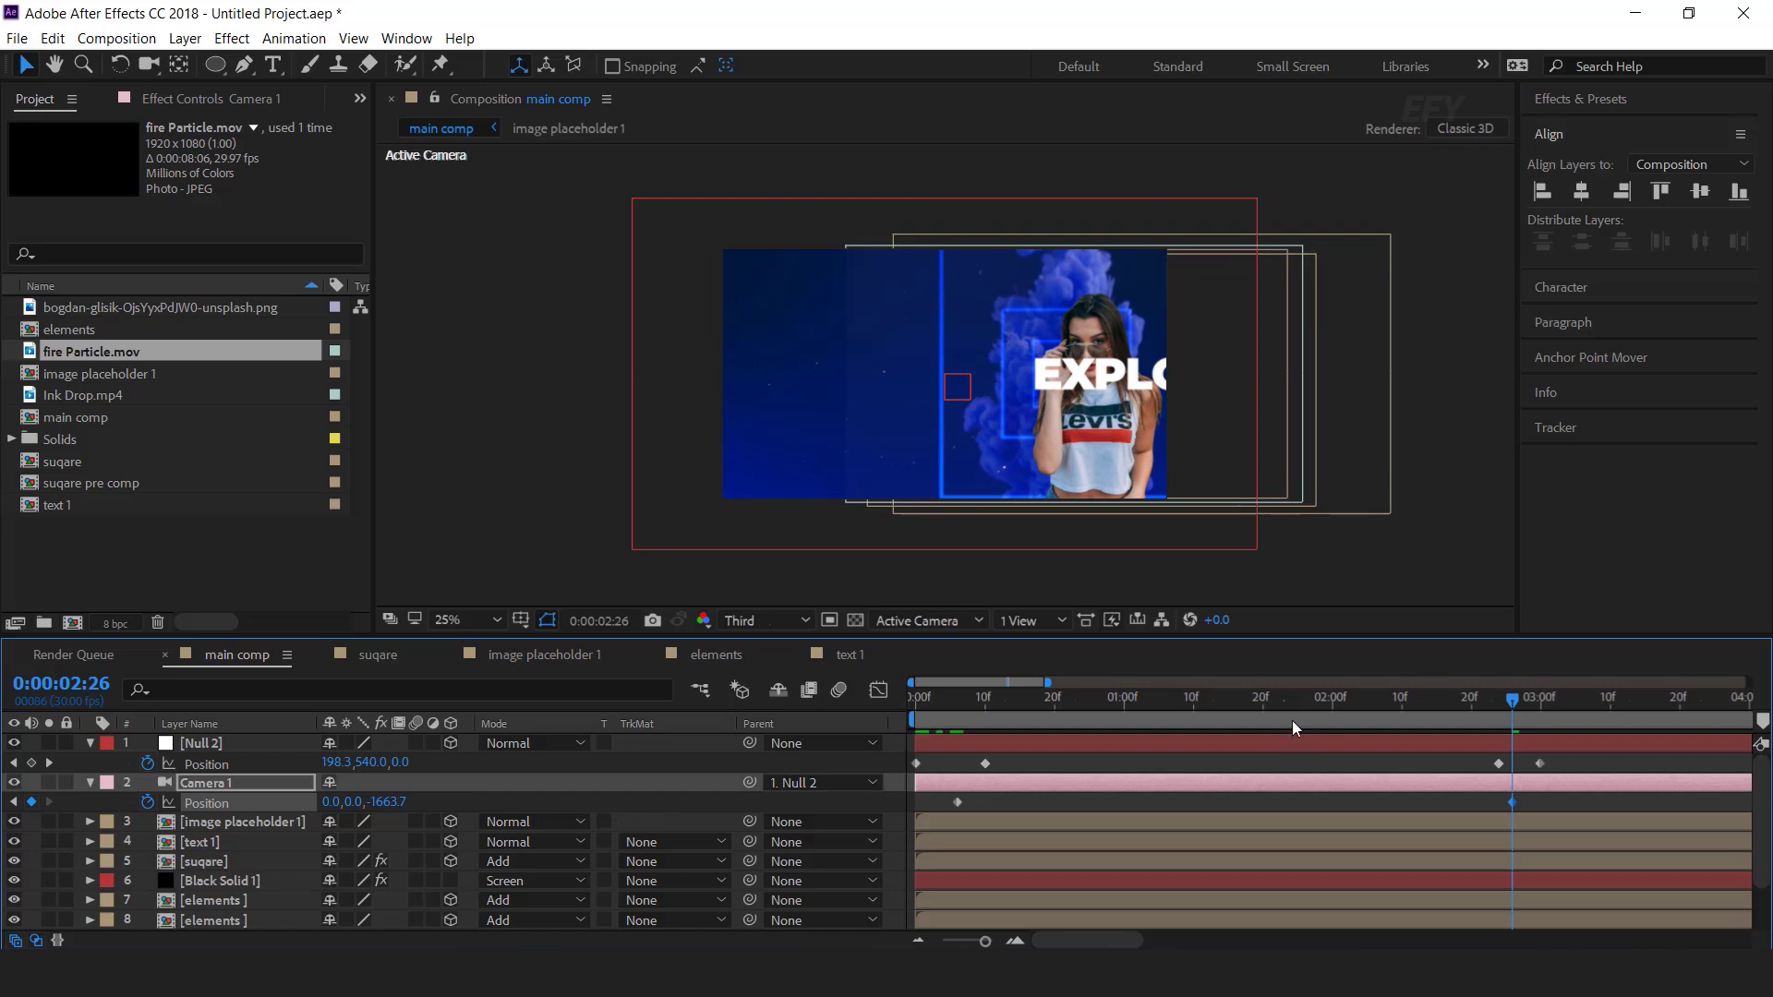
{"action": "left_click", "coordinate": [952, 700]}
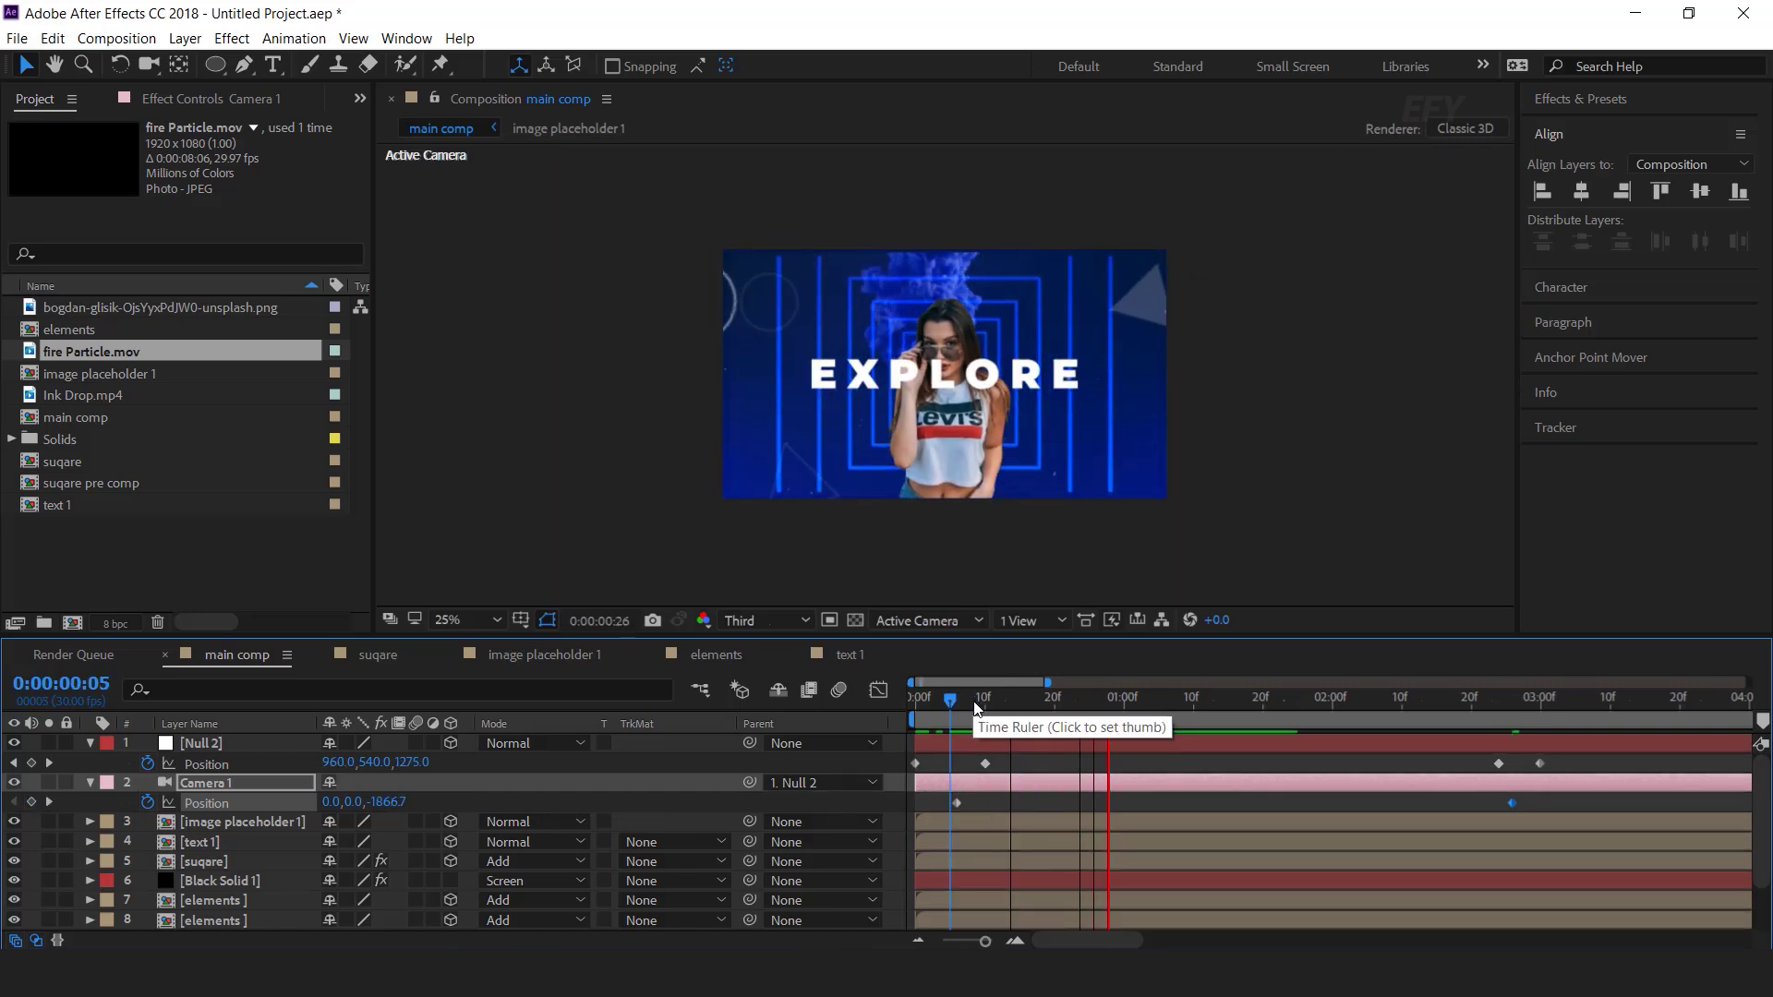
{"action": "left_click", "coordinate": [1366, 702]}
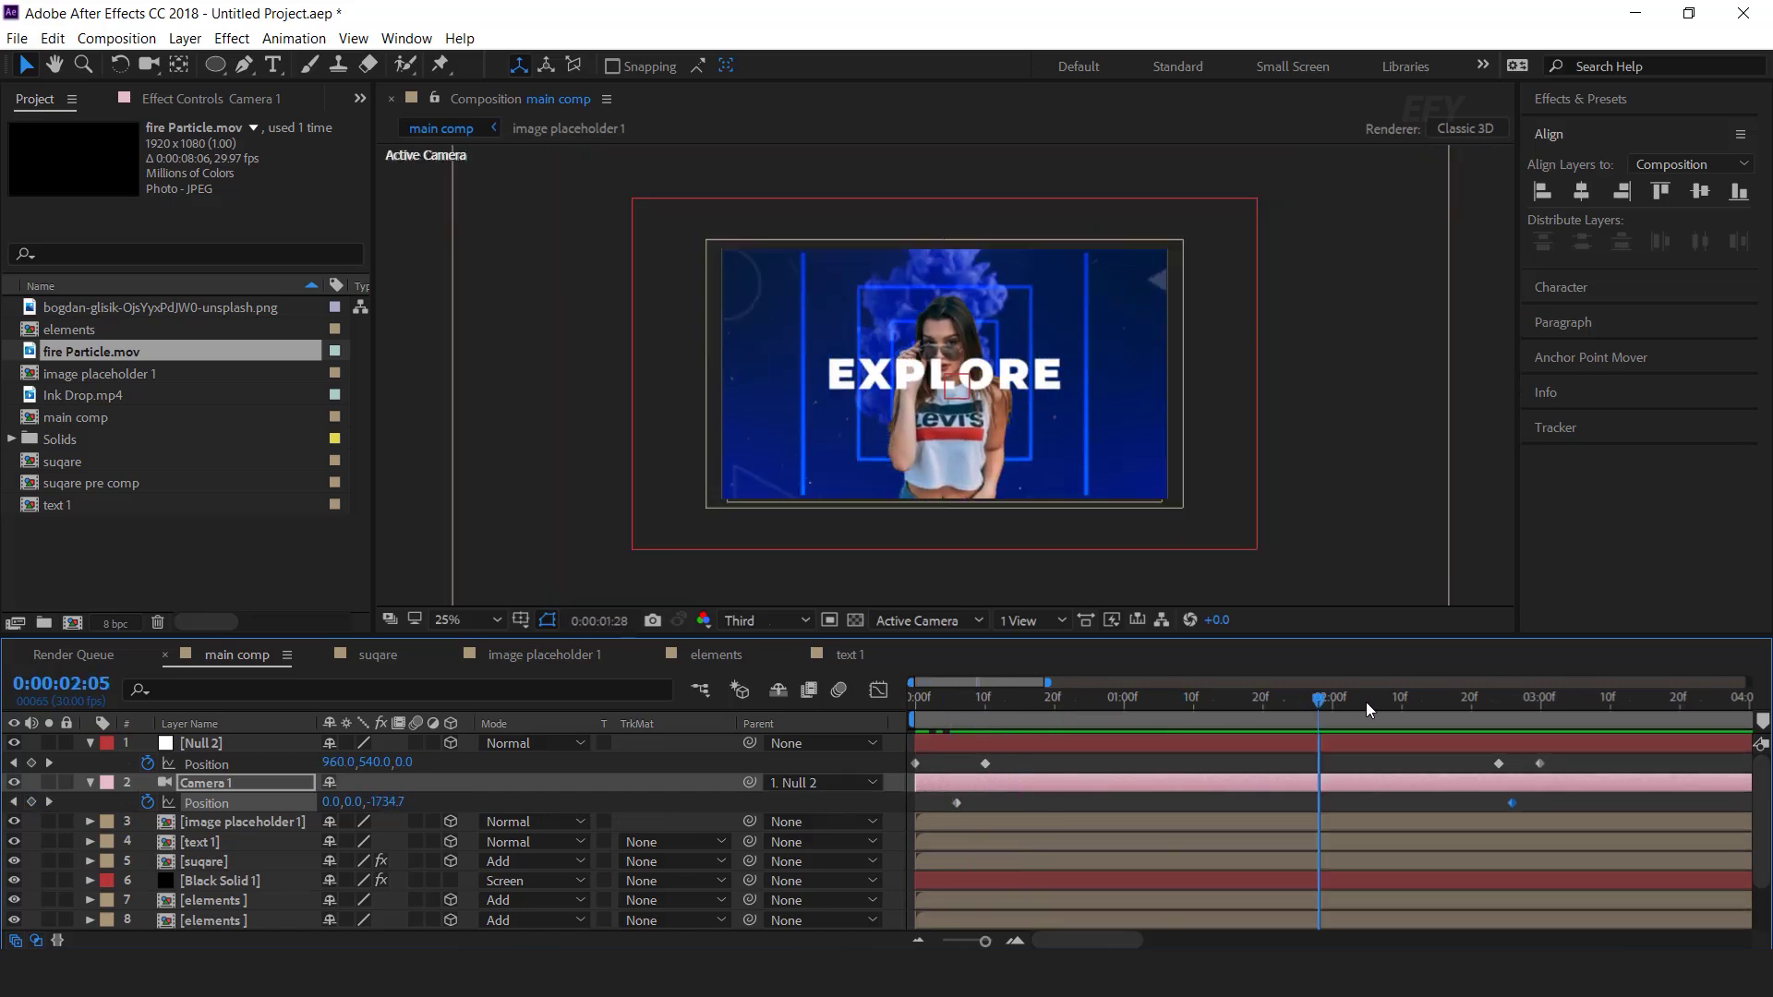
{"action": "left_click_drag", "start_coordinate": [1488, 711], "coordinate": [1519, 711]}
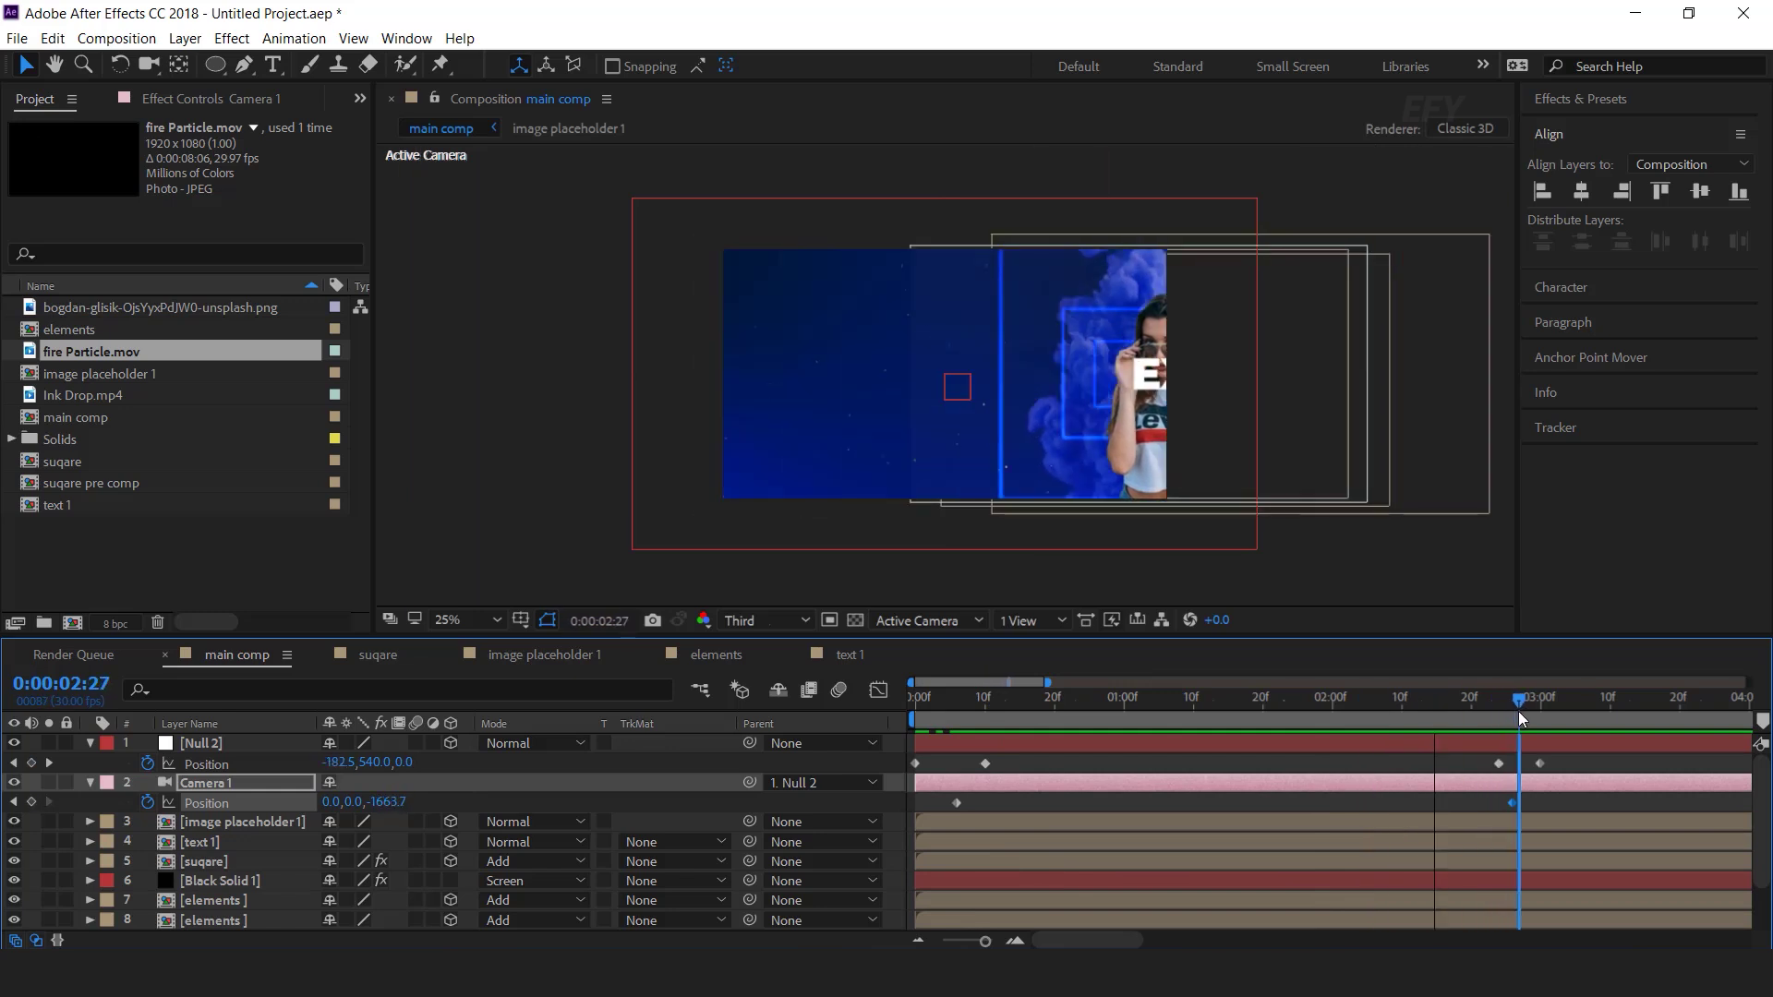
Examine how the suqare, fire Particle.mov and Ink Drop.mp4 layers fill the frame during the exit move.
{"action": "left_click", "coordinate": [925, 278]}
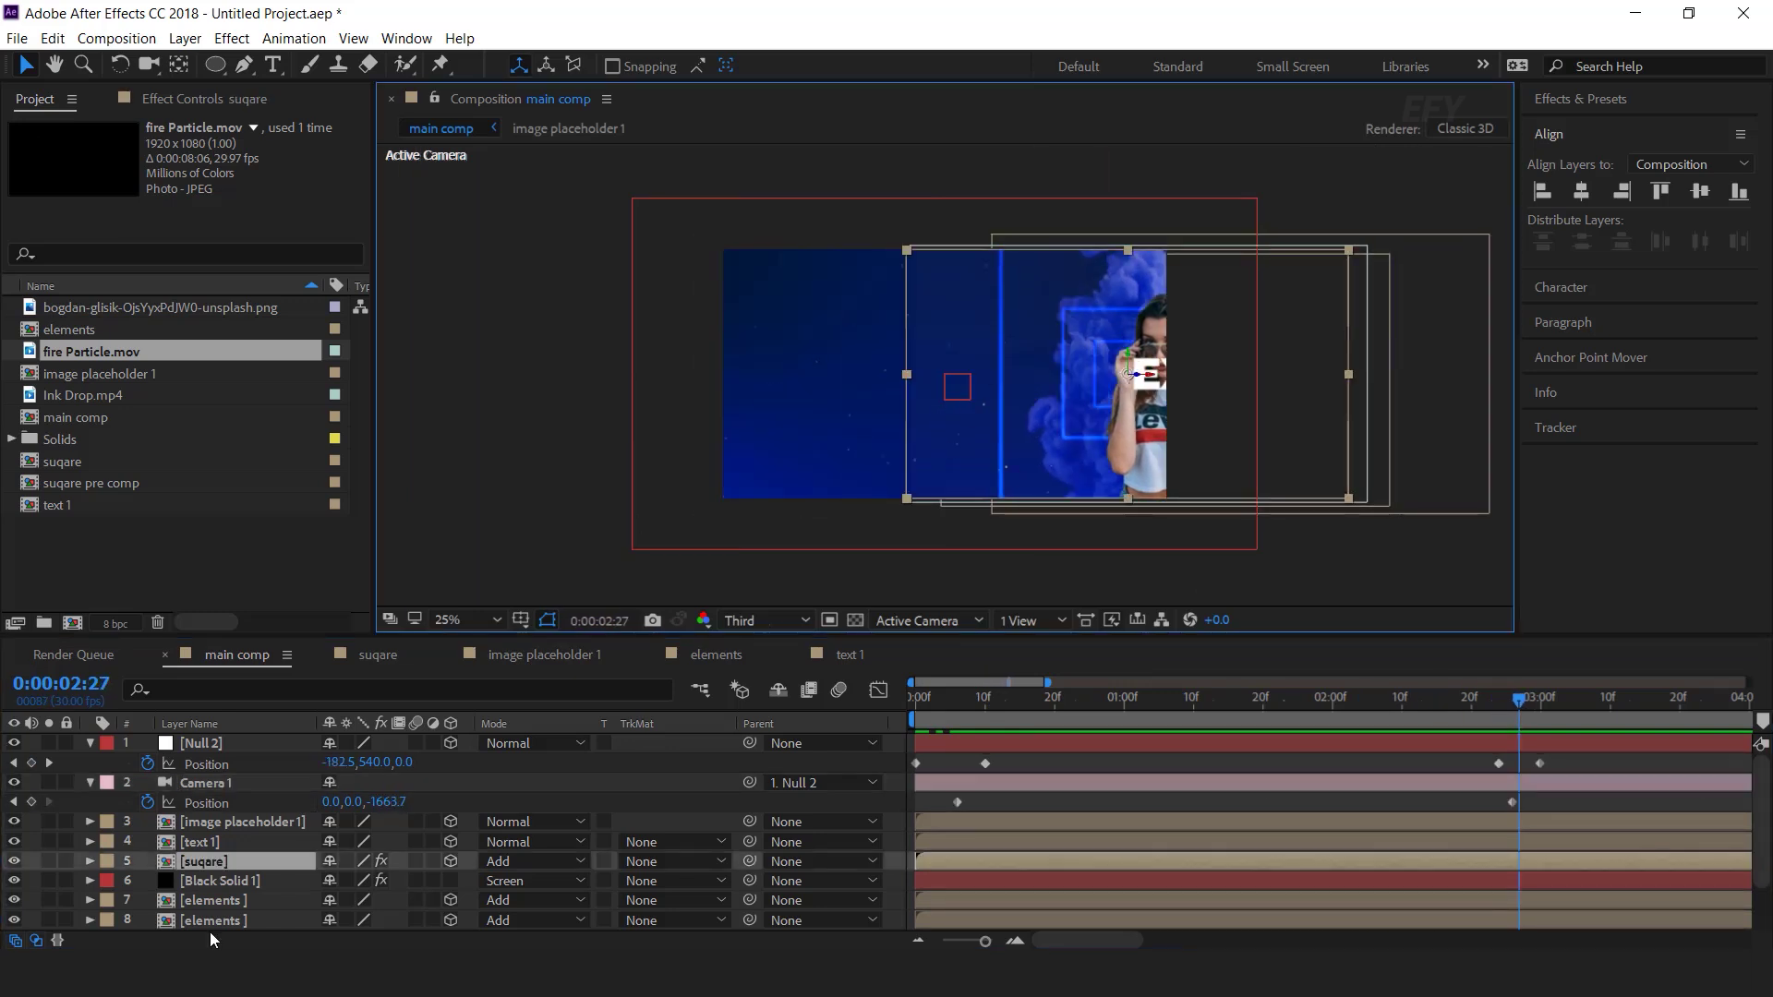
{"action": "scroll", "coordinate": [205, 914], "scroll_direction": "down", "scroll_amount": 1}
{"action": "left_click", "coordinate": [238, 887]}
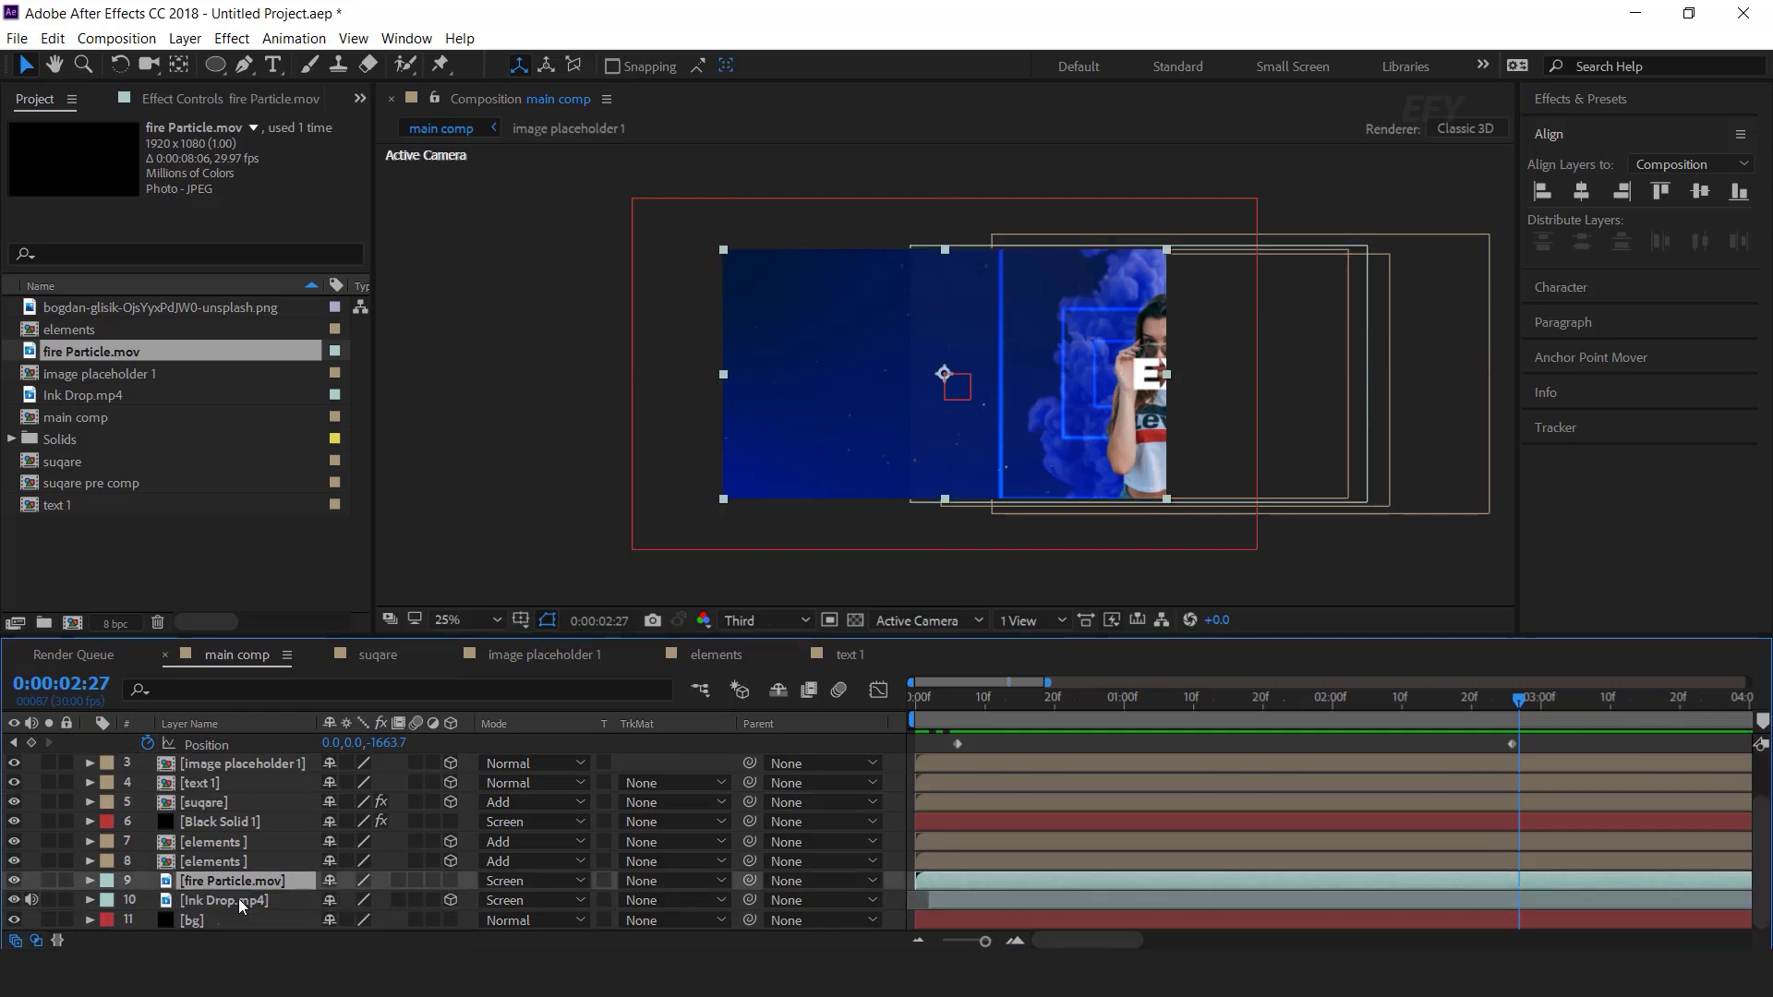
{"action": "left_click", "coordinate": [236, 899]}
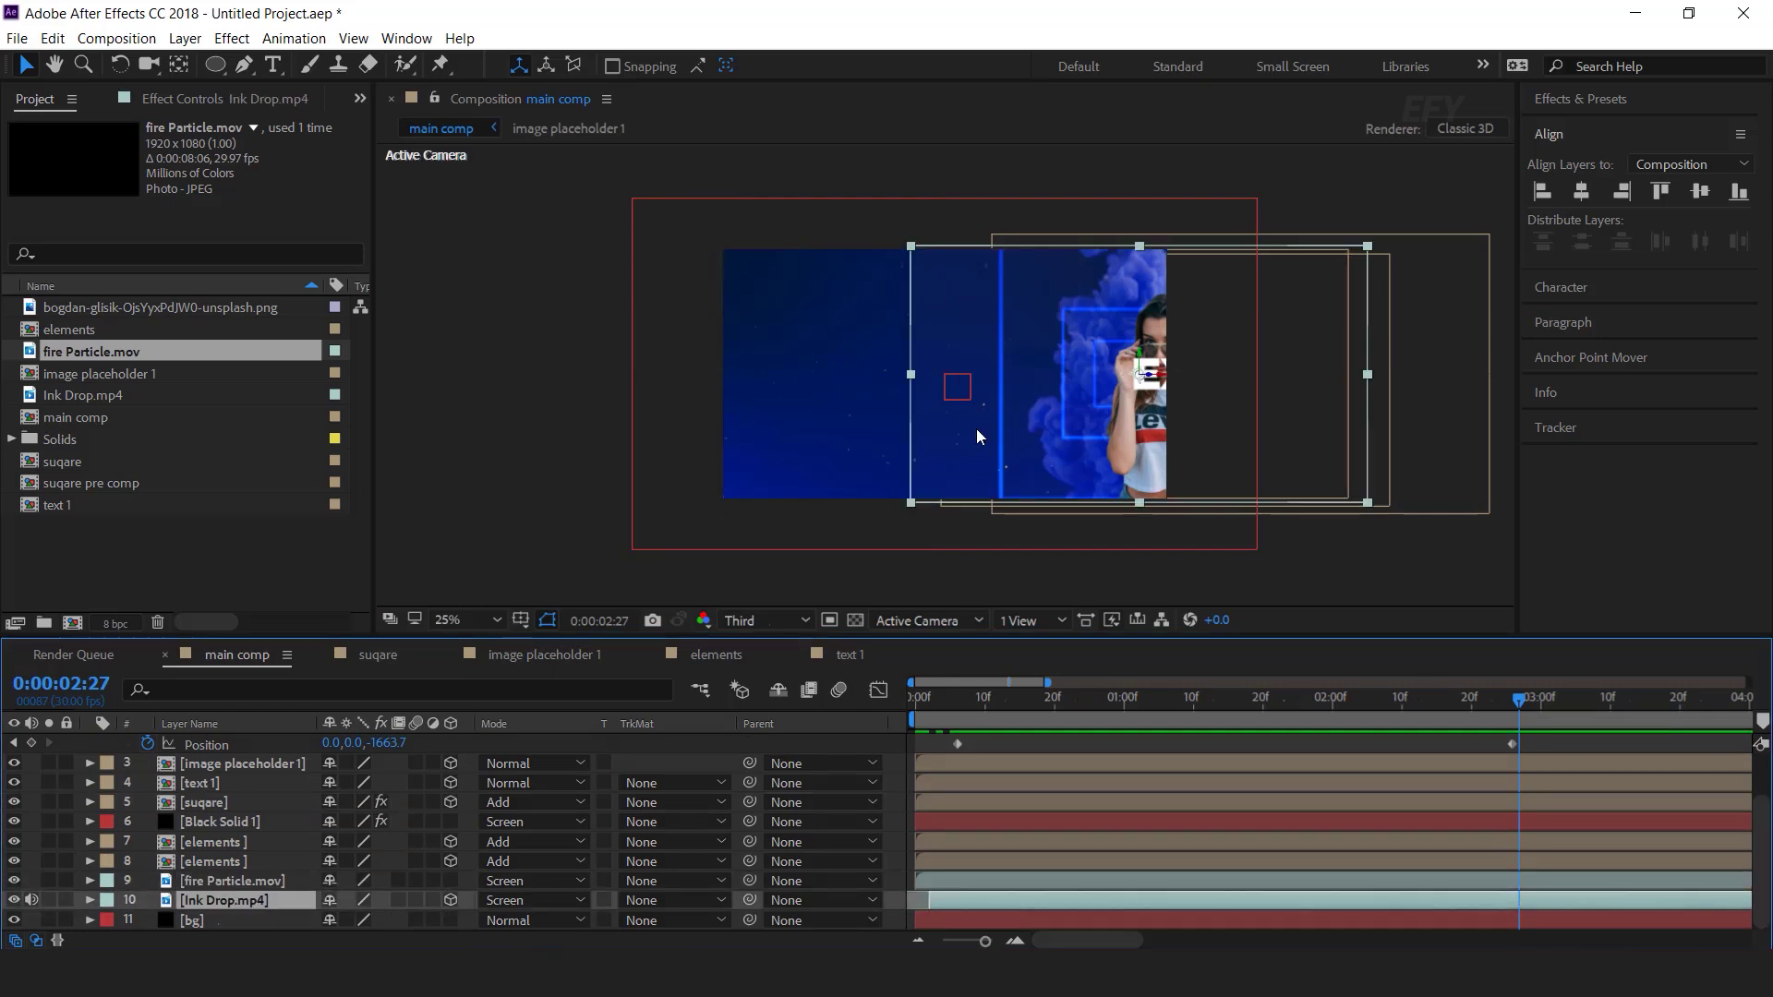
{"action": "left_click_drag", "start_coordinate": [1019, 704], "coordinate": [1195, 701]}
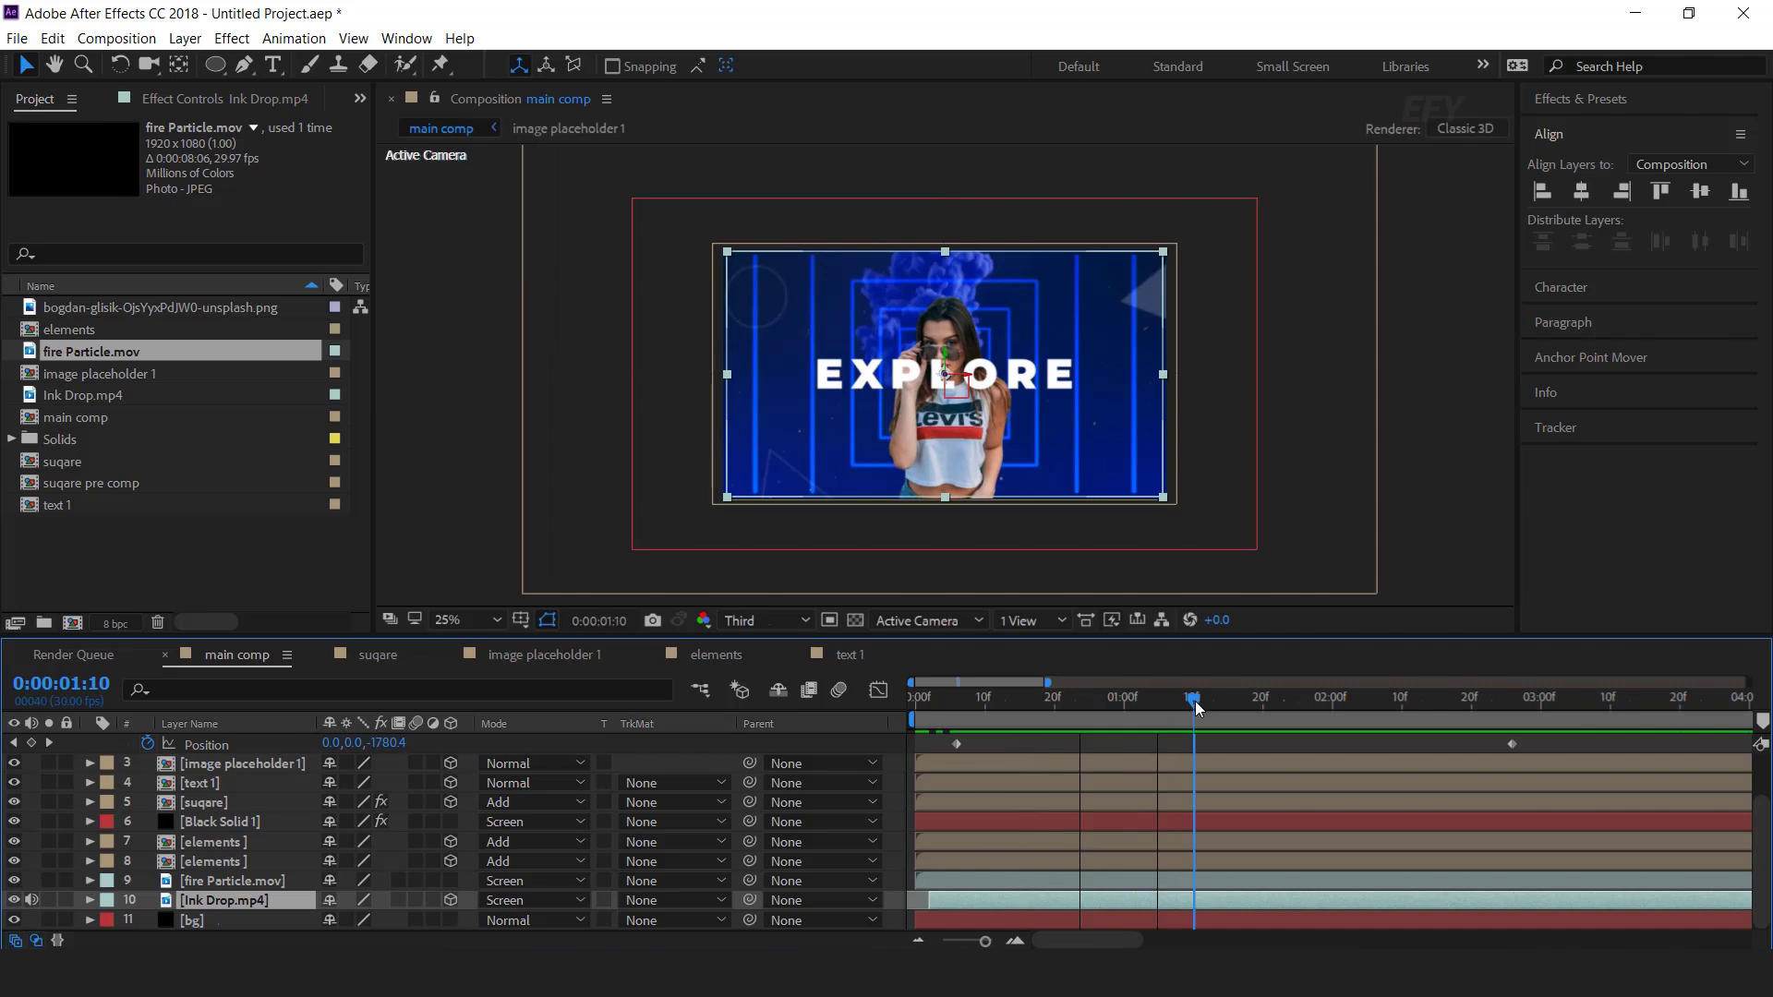
{"action": "scroll", "coordinate": [1272, 752], "scroll_direction": "down", "scroll_amount": 3}
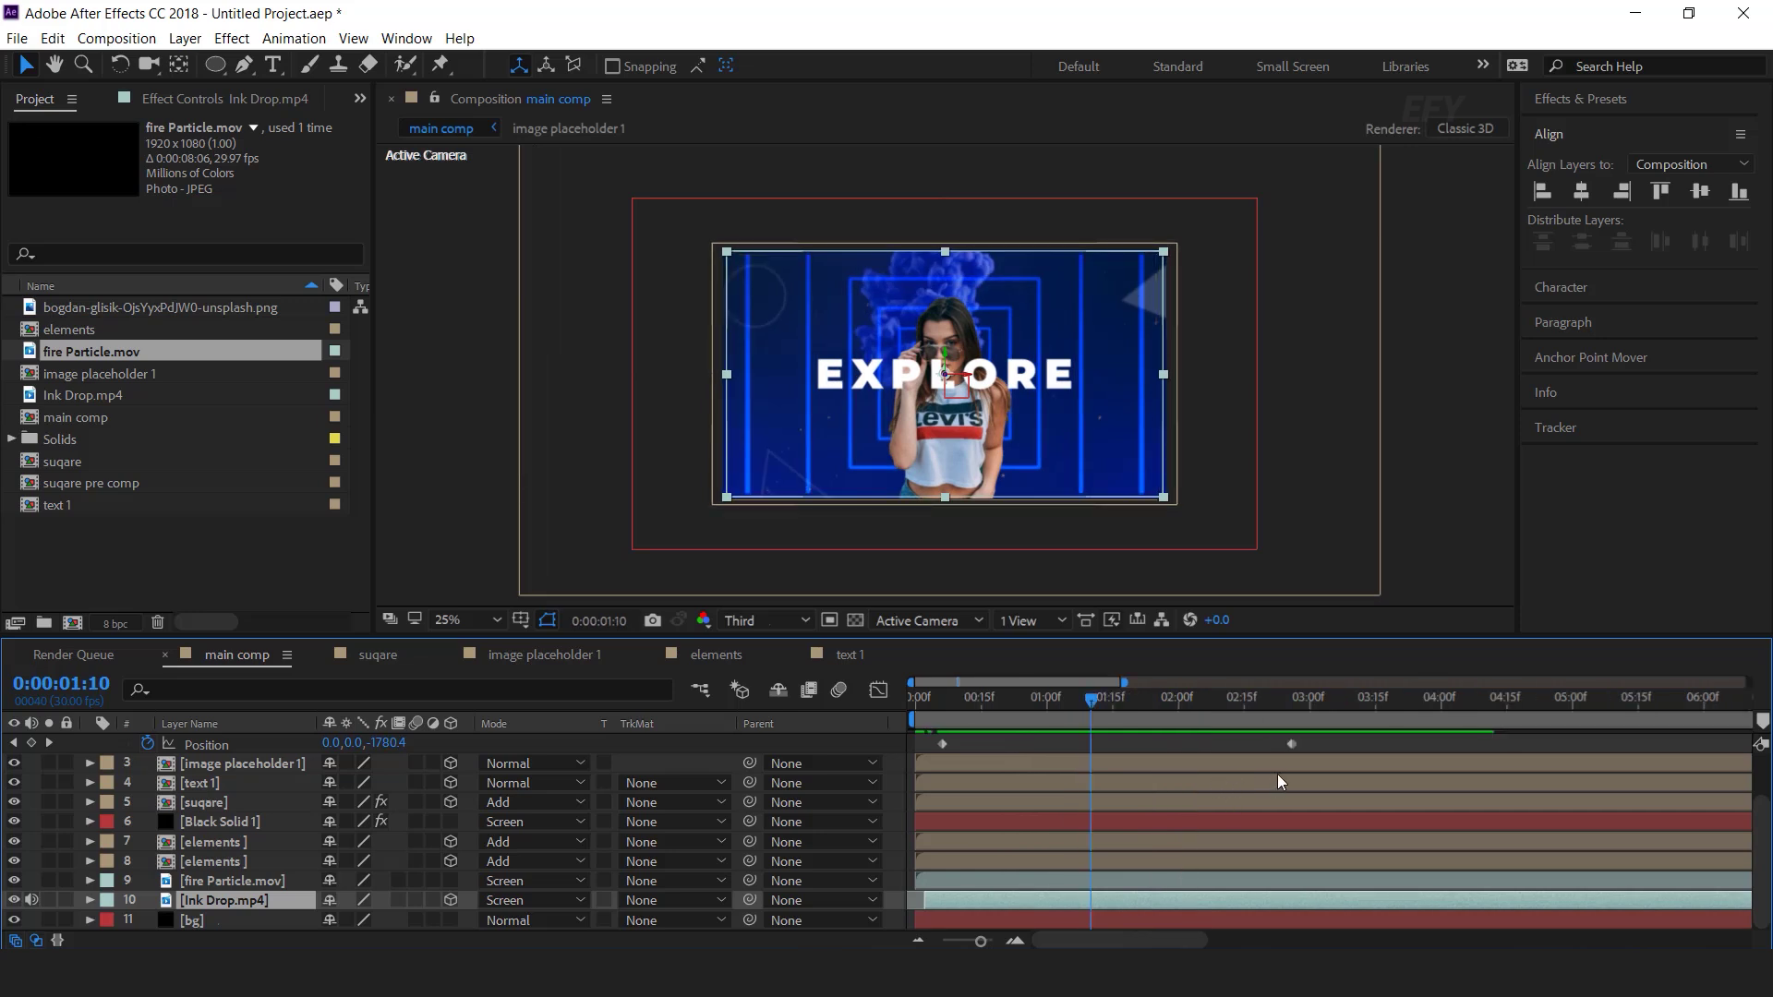
Draw a closed rounded Pen mask on the Ink Drop.mp4 layer around the portrait and the EXPLORE text.
{"action": "left_click", "coordinate": [245, 66]}
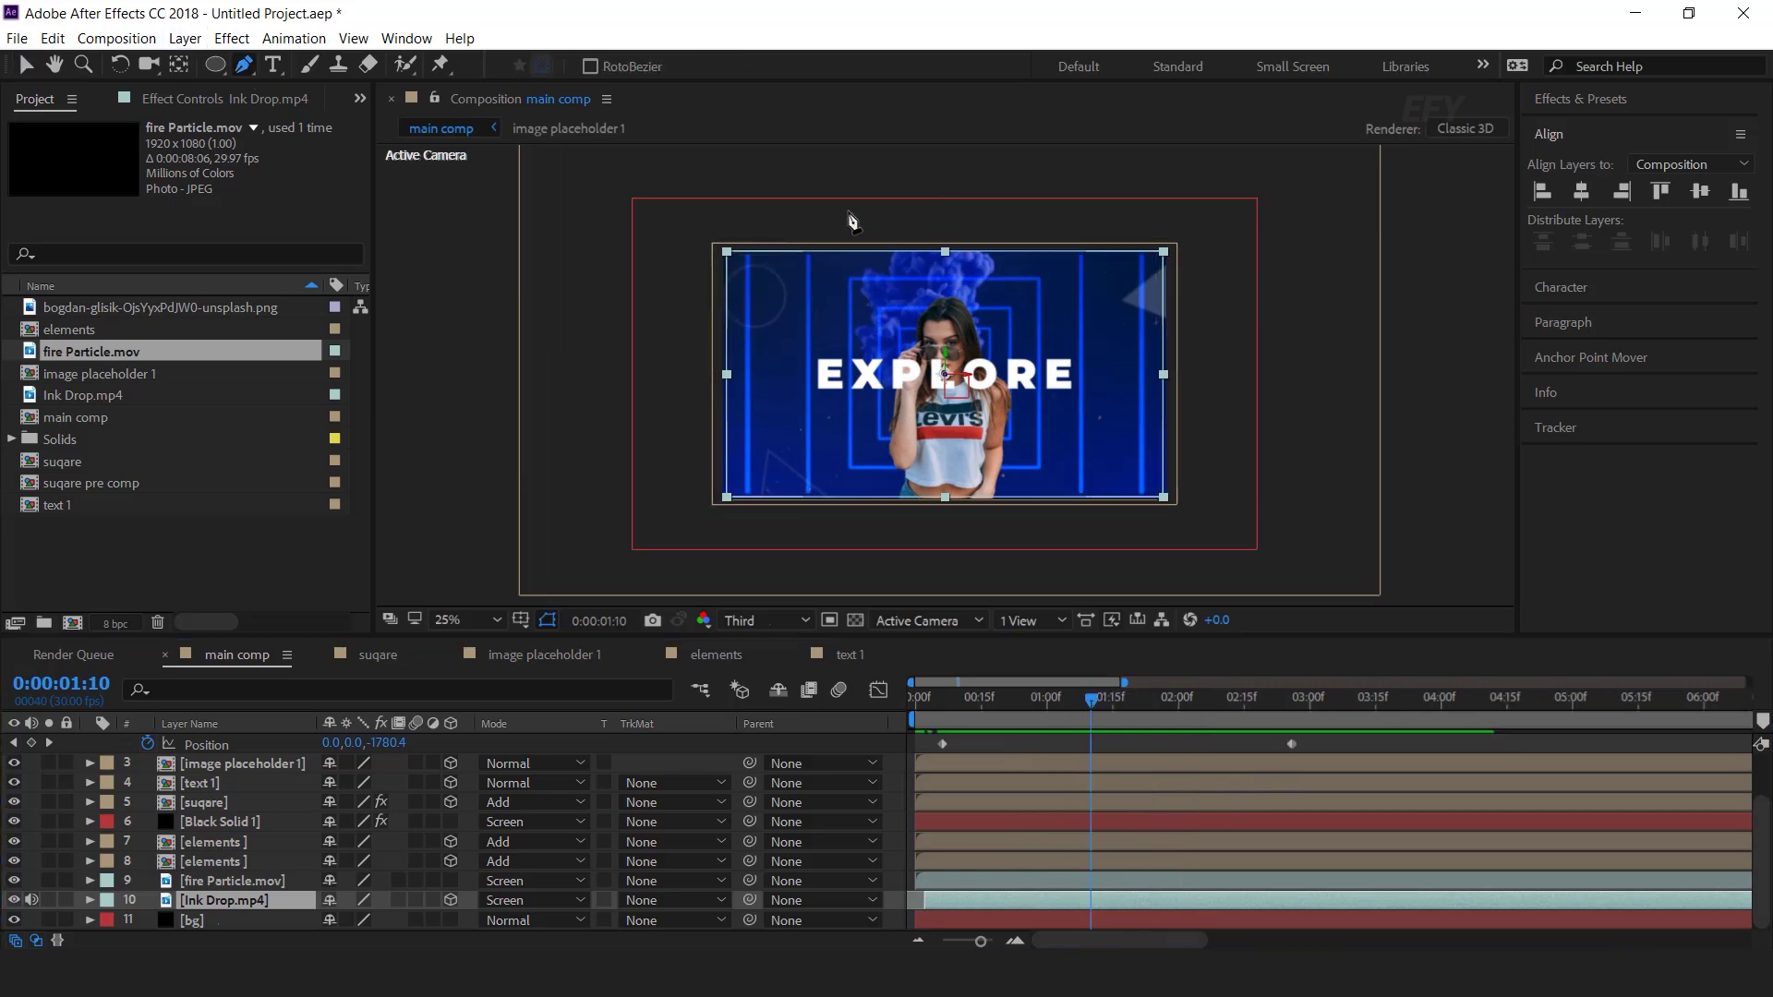
{"action": "left_click", "coordinate": [856, 218]}
{"action": "left_click", "coordinate": [800, 281]}
{"action": "left_click", "coordinate": [789, 373]}
{"action": "left_click", "coordinate": [837, 449]}
{"action": "left_click", "coordinate": [905, 476]}
{"action": "left_click_drag", "start_coordinate": [904, 475], "coordinate": [893, 487]}
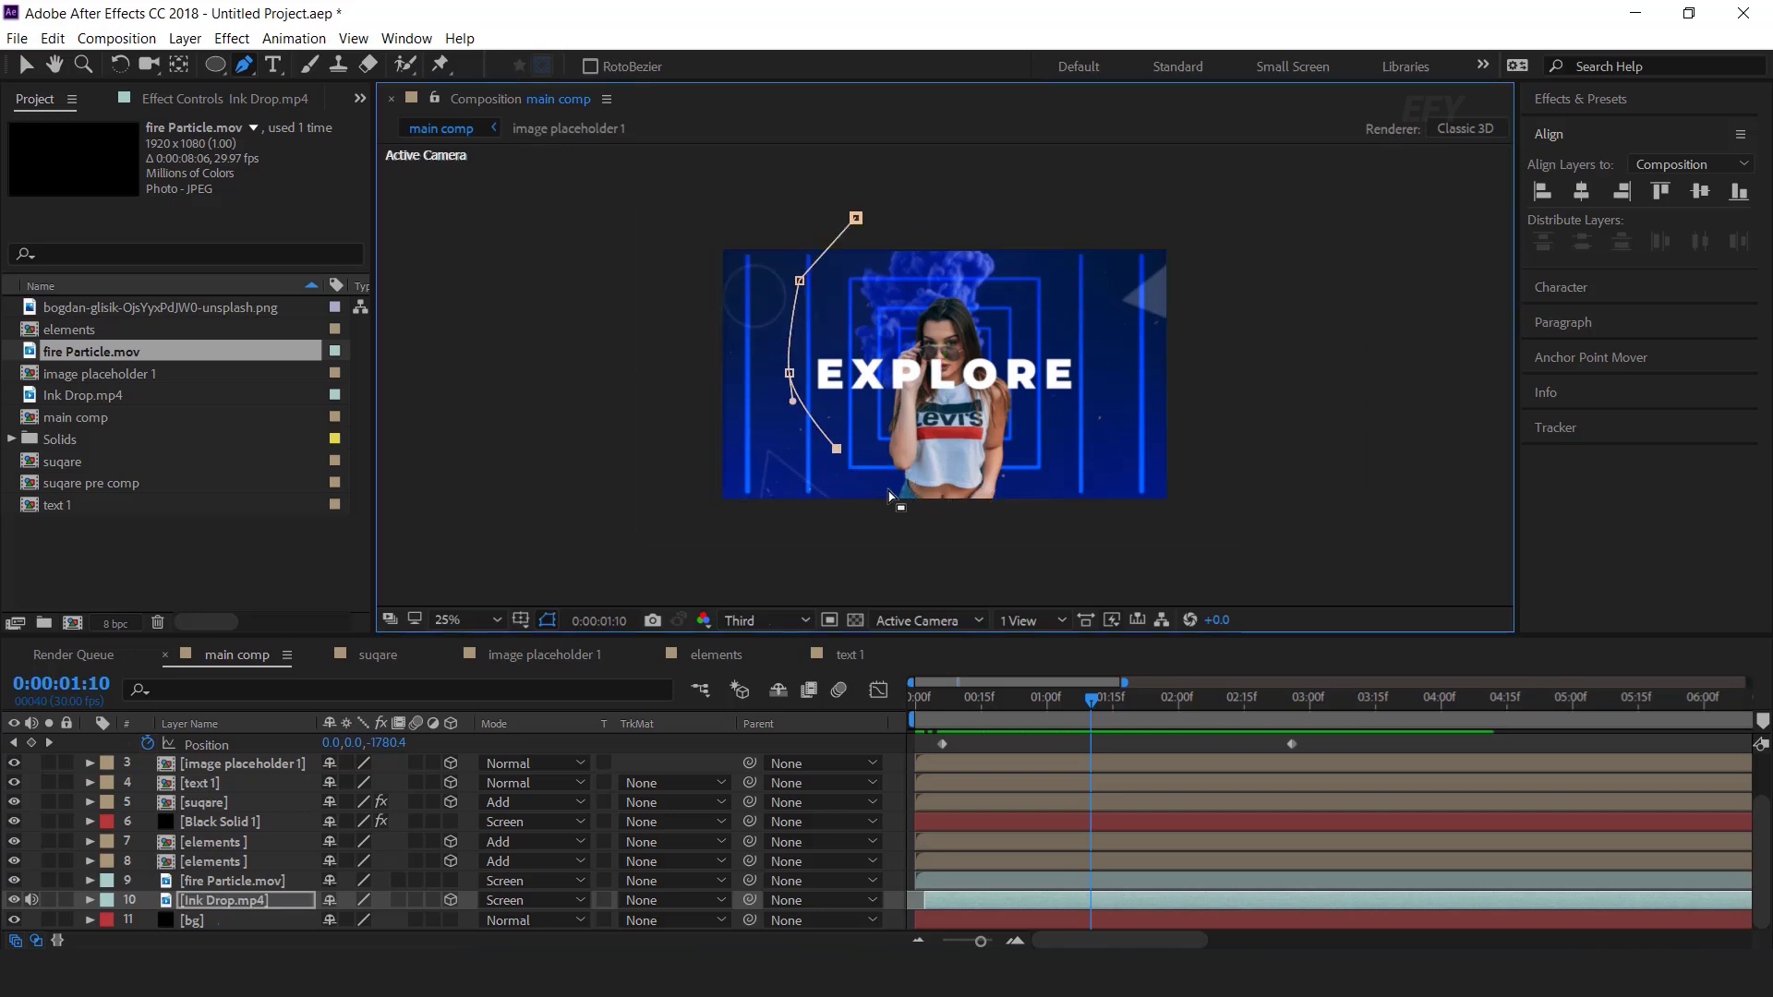
{"action": "left_click_drag", "start_coordinate": [1024, 487], "coordinate": [1032, 486]}
{"action": "left_click", "coordinate": [1100, 428]}
{"action": "left_click", "coordinate": [1103, 339]}
{"action": "left_click", "coordinate": [1086, 250]}
{"action": "left_click", "coordinate": [1041, 206]}
{"action": "left_click_drag", "start_coordinate": [856, 218], "coordinate": [827, 248]}
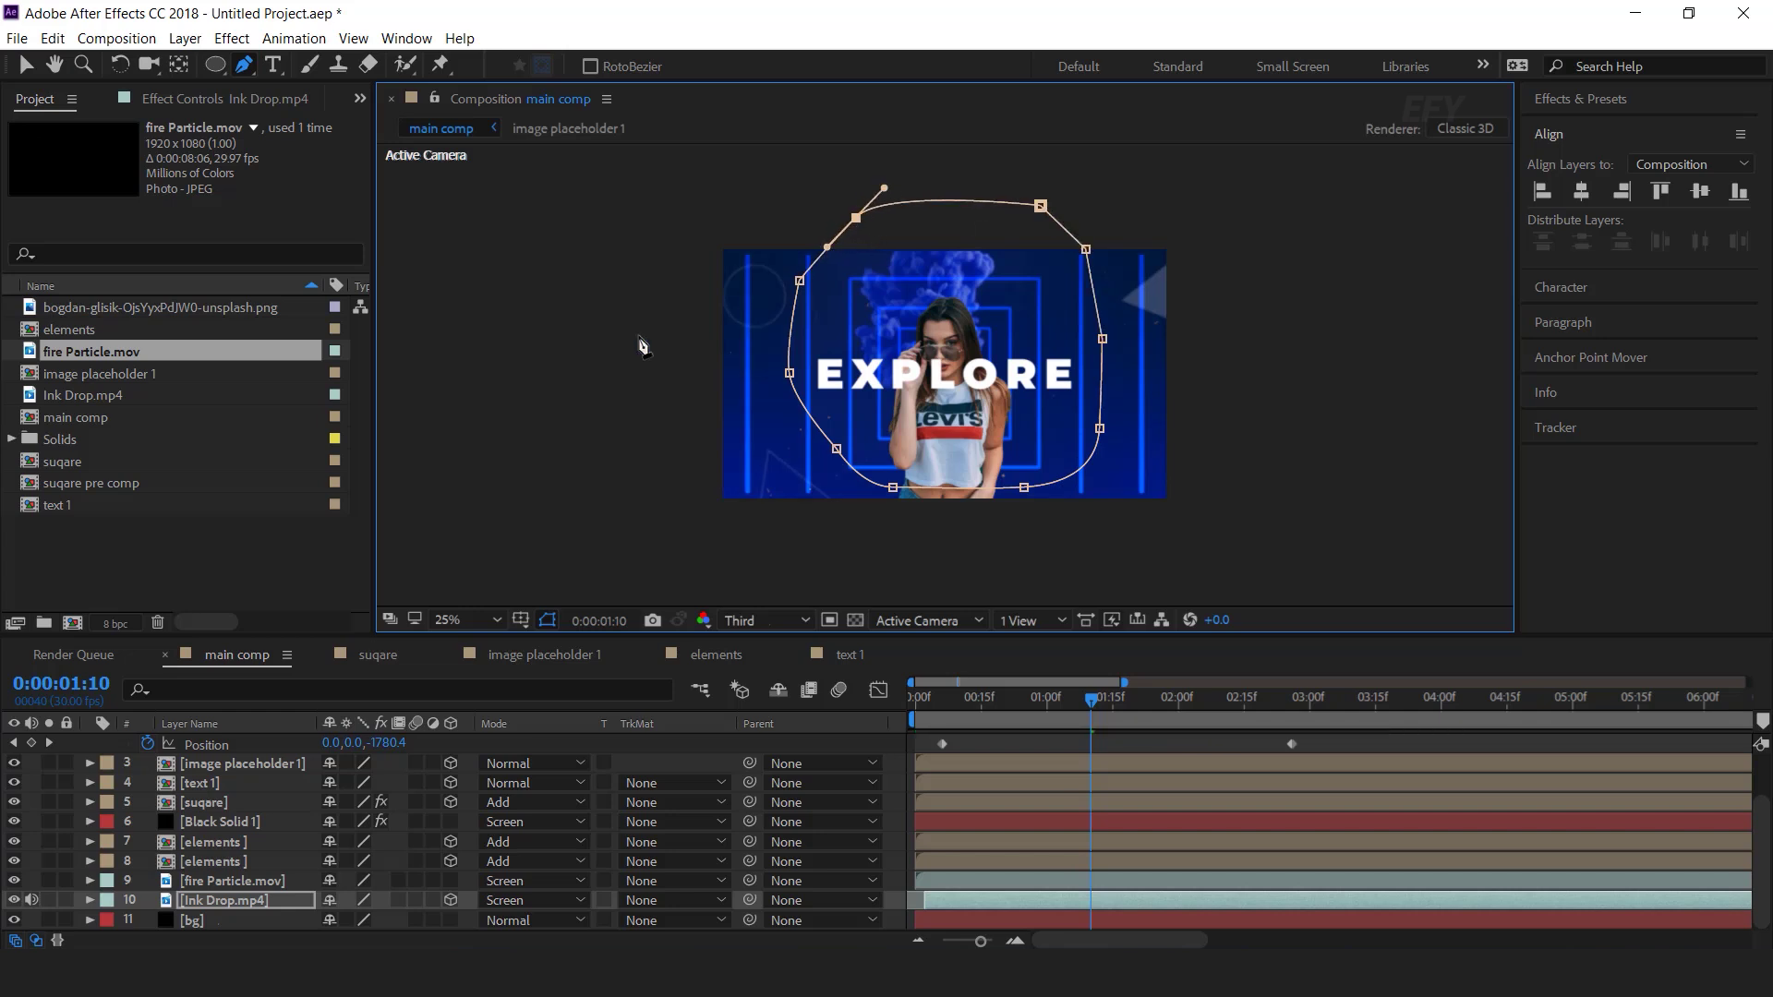
Set the Mask Feather of the Ink Drop.mp4 mask to 97 pixels and play the animation from the start.
{"action": "left_click", "coordinate": [88, 900]}
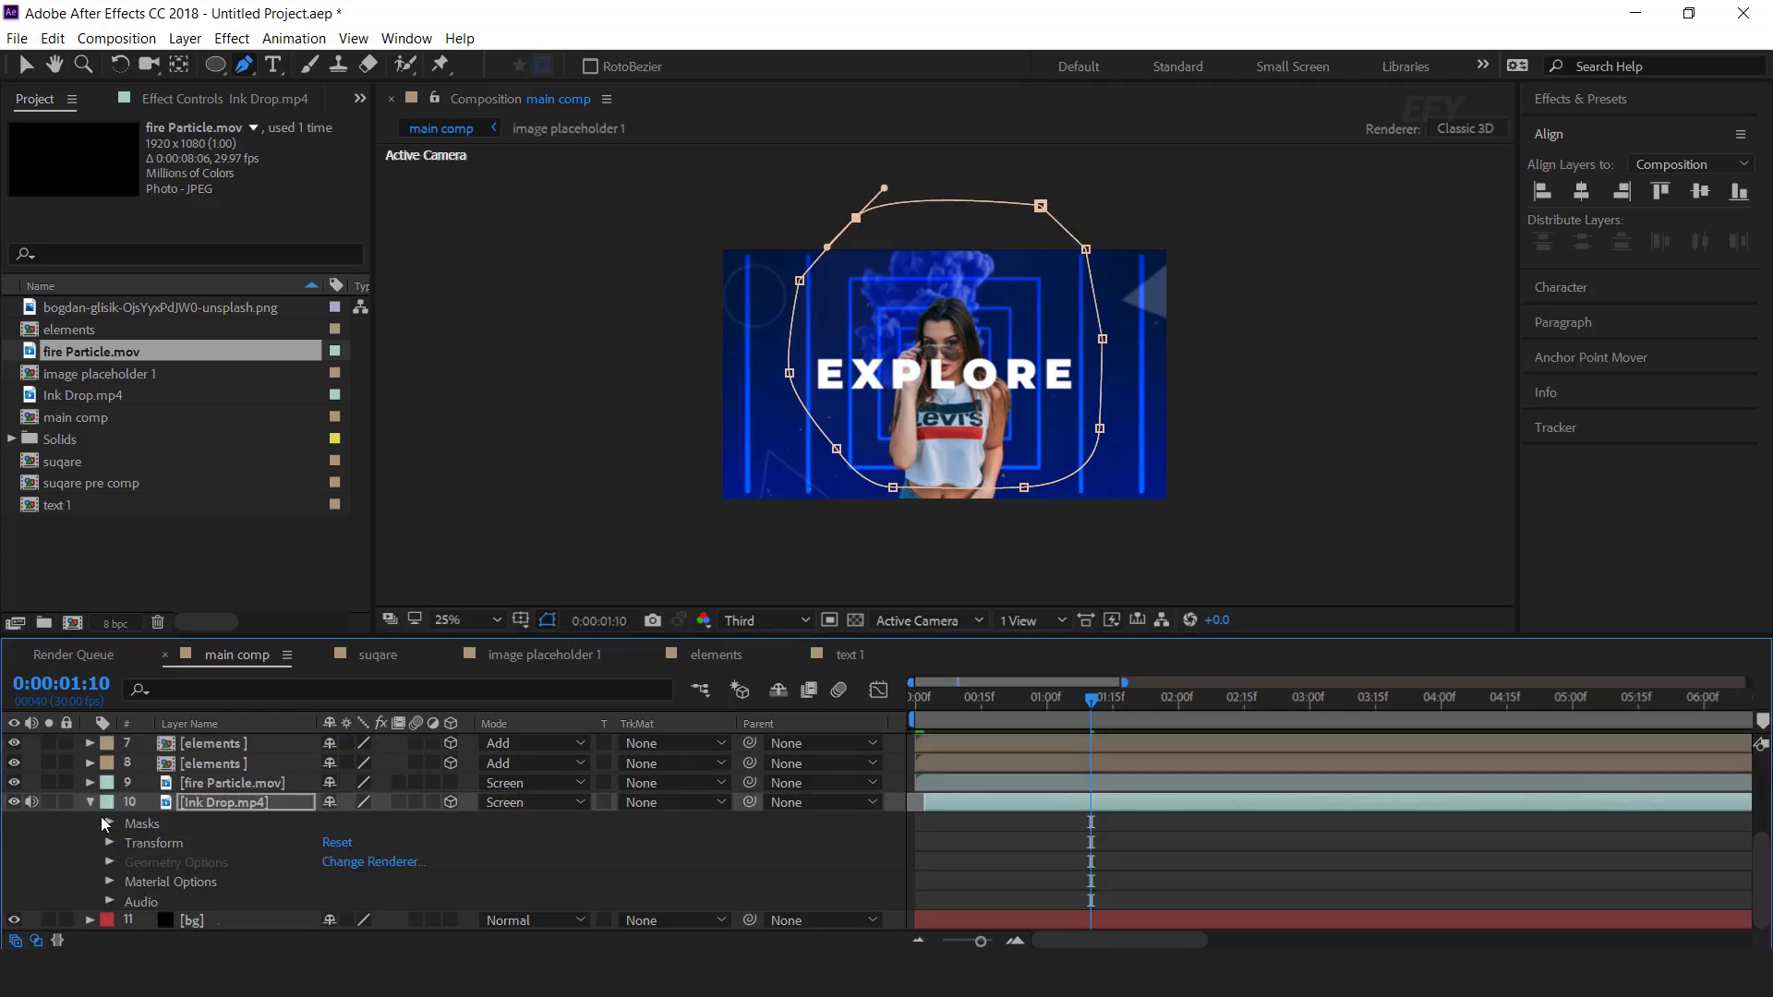
{"action": "left_click", "coordinate": [108, 824]}
{"action": "left_click", "coordinate": [128, 842]}
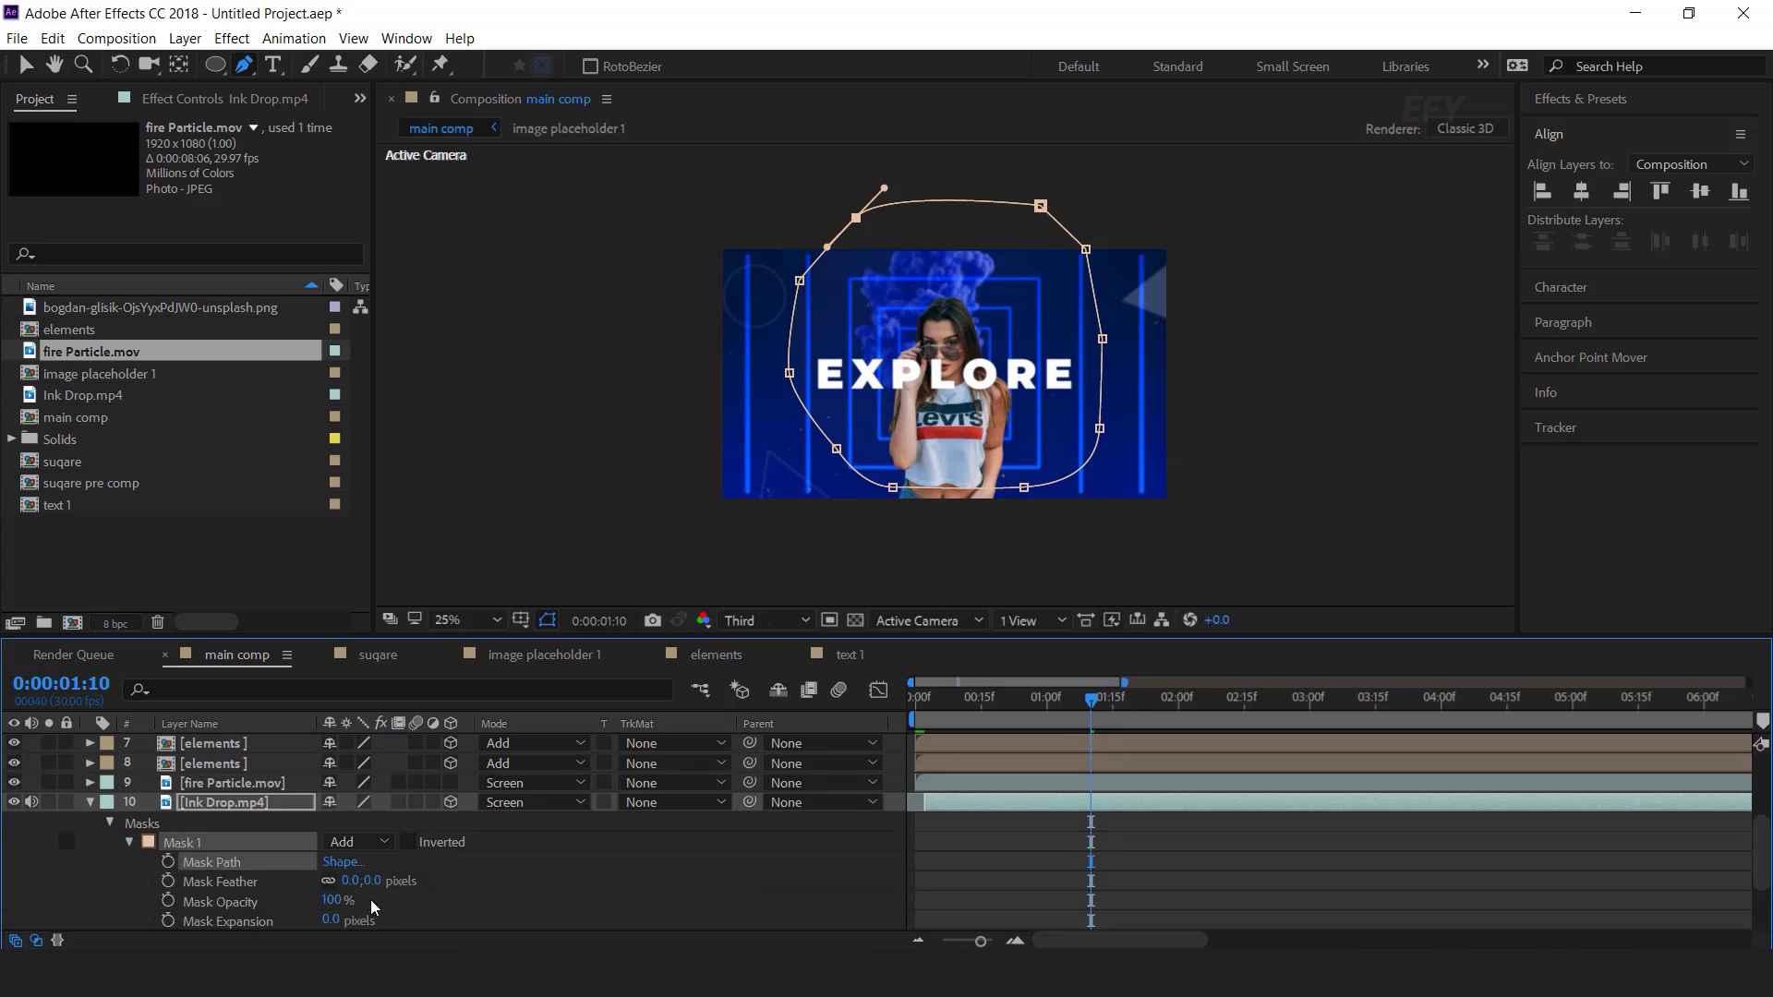
{"action": "left_click_drag", "start_coordinate": [374, 887], "coordinate": [513, 885]}
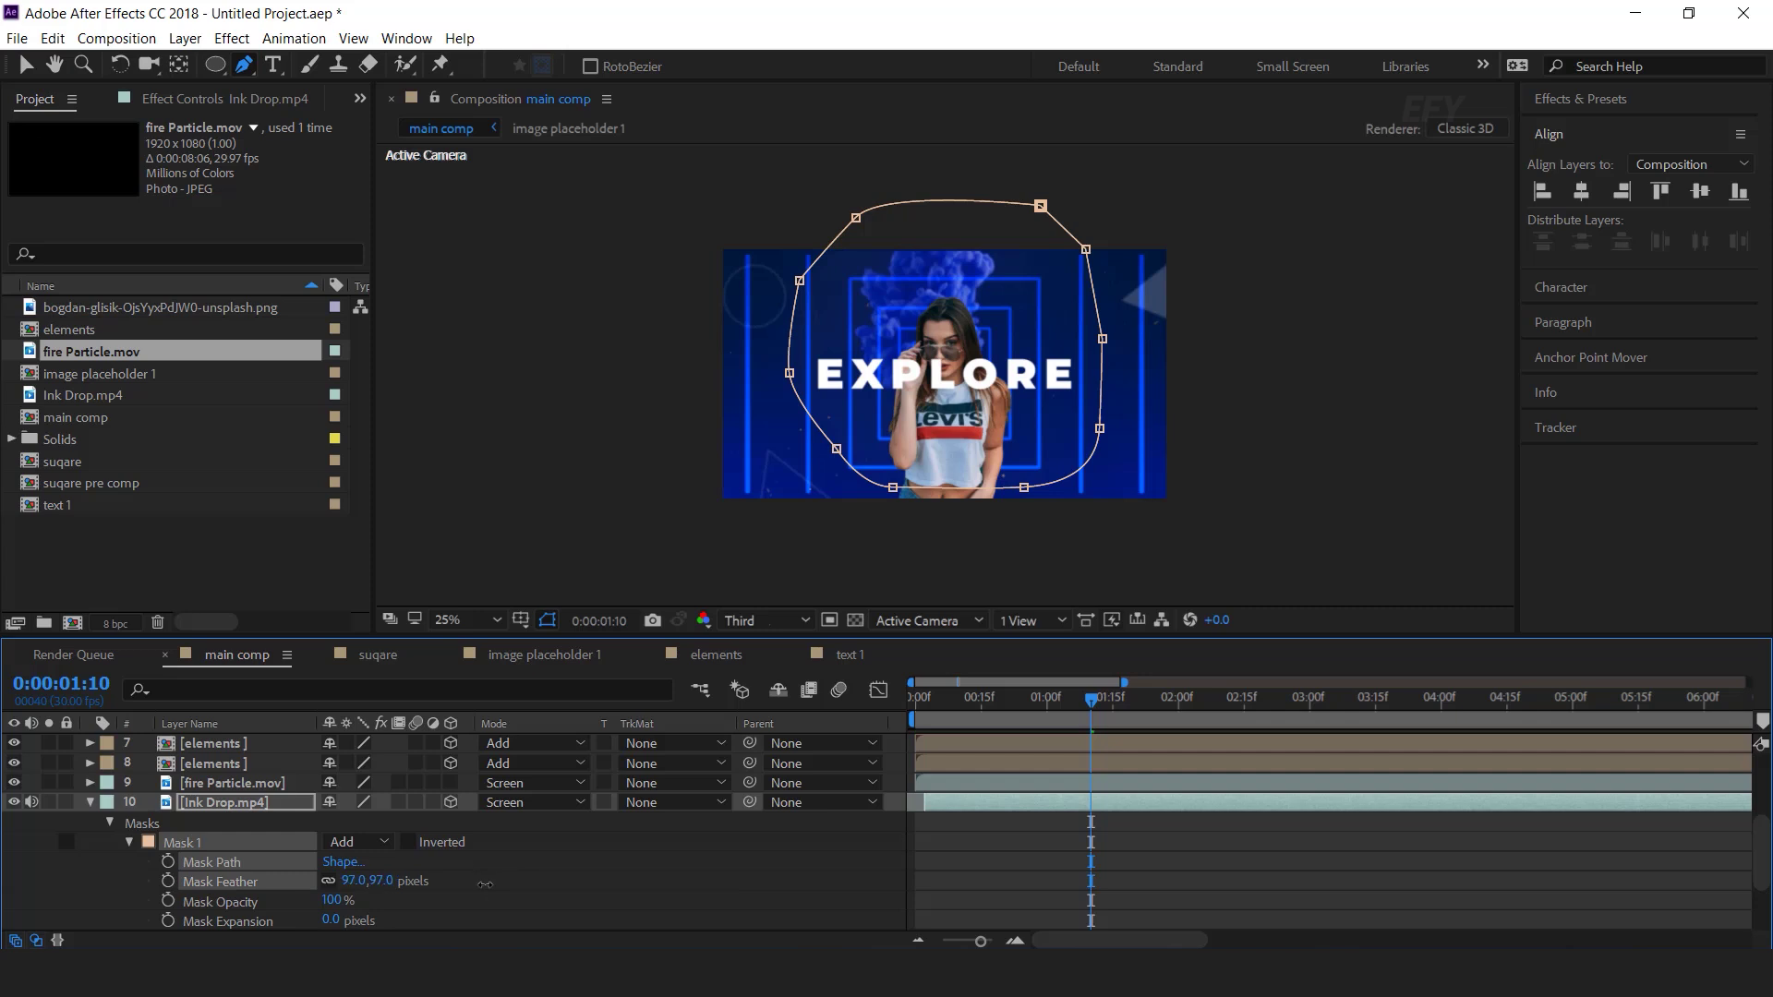
{"action": "left_click", "coordinate": [88, 802]}
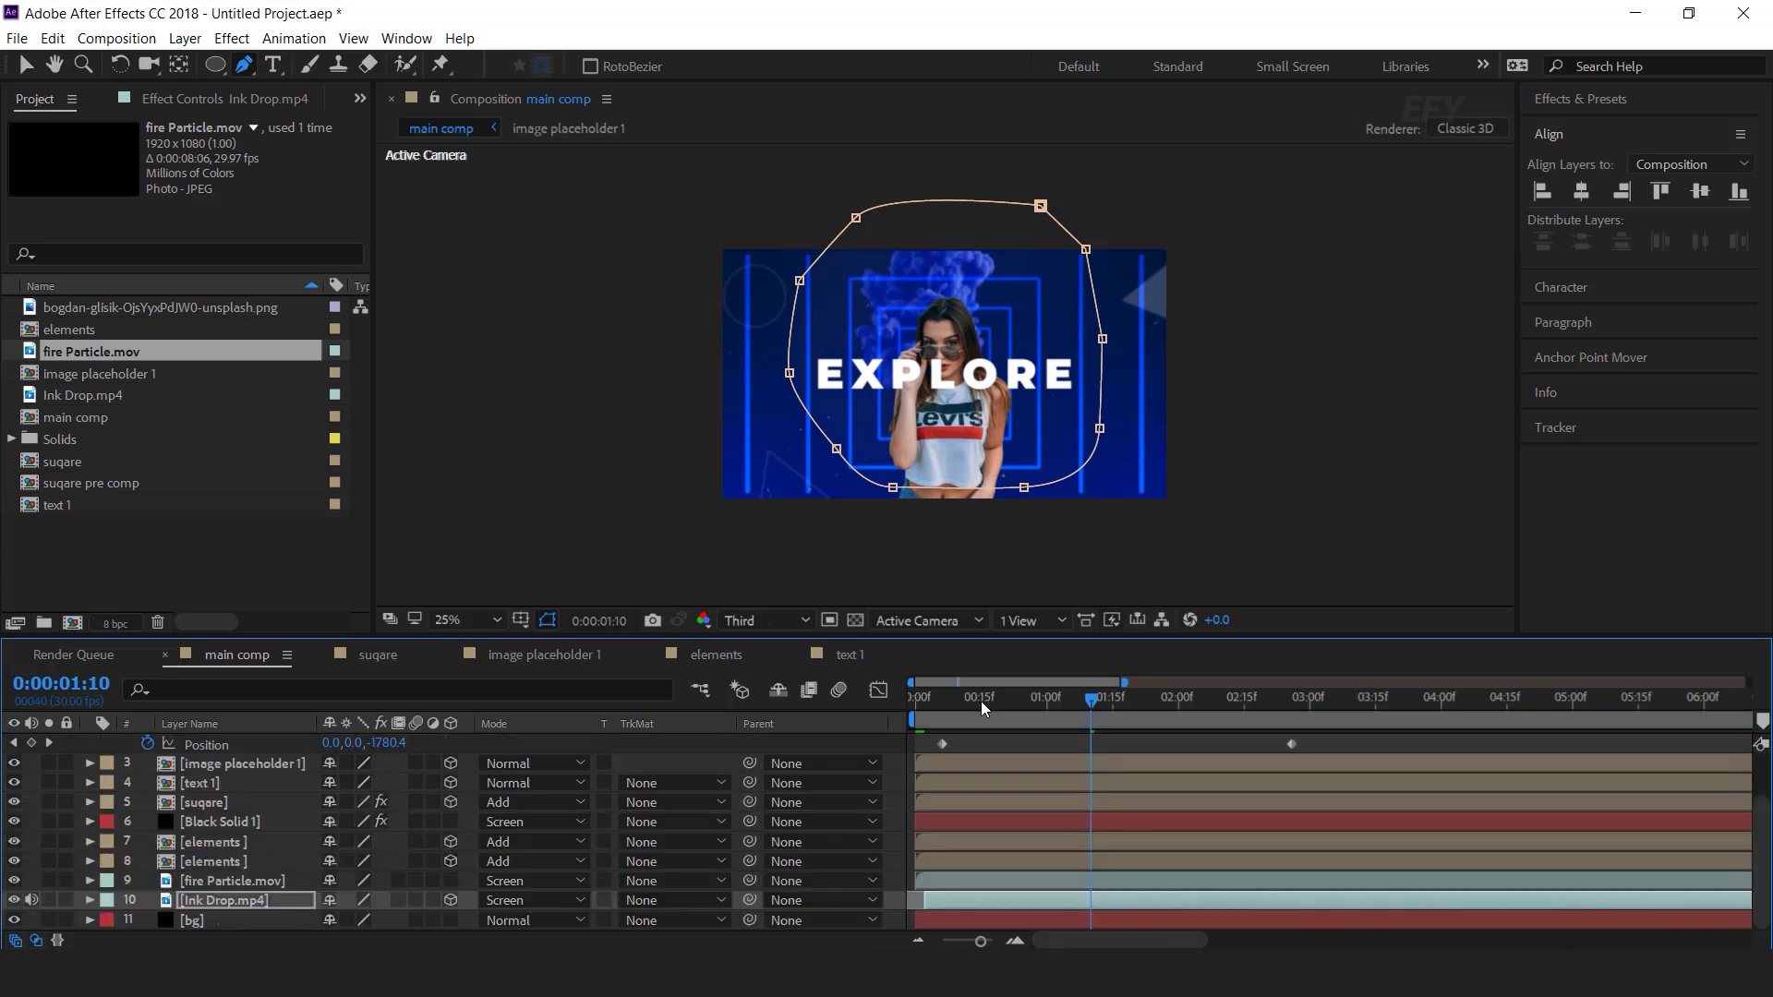
{"action": "left_click_drag", "start_coordinate": [980, 701], "coordinate": [800, 722]}
{"action": "left_click", "coordinate": [905, 781]}
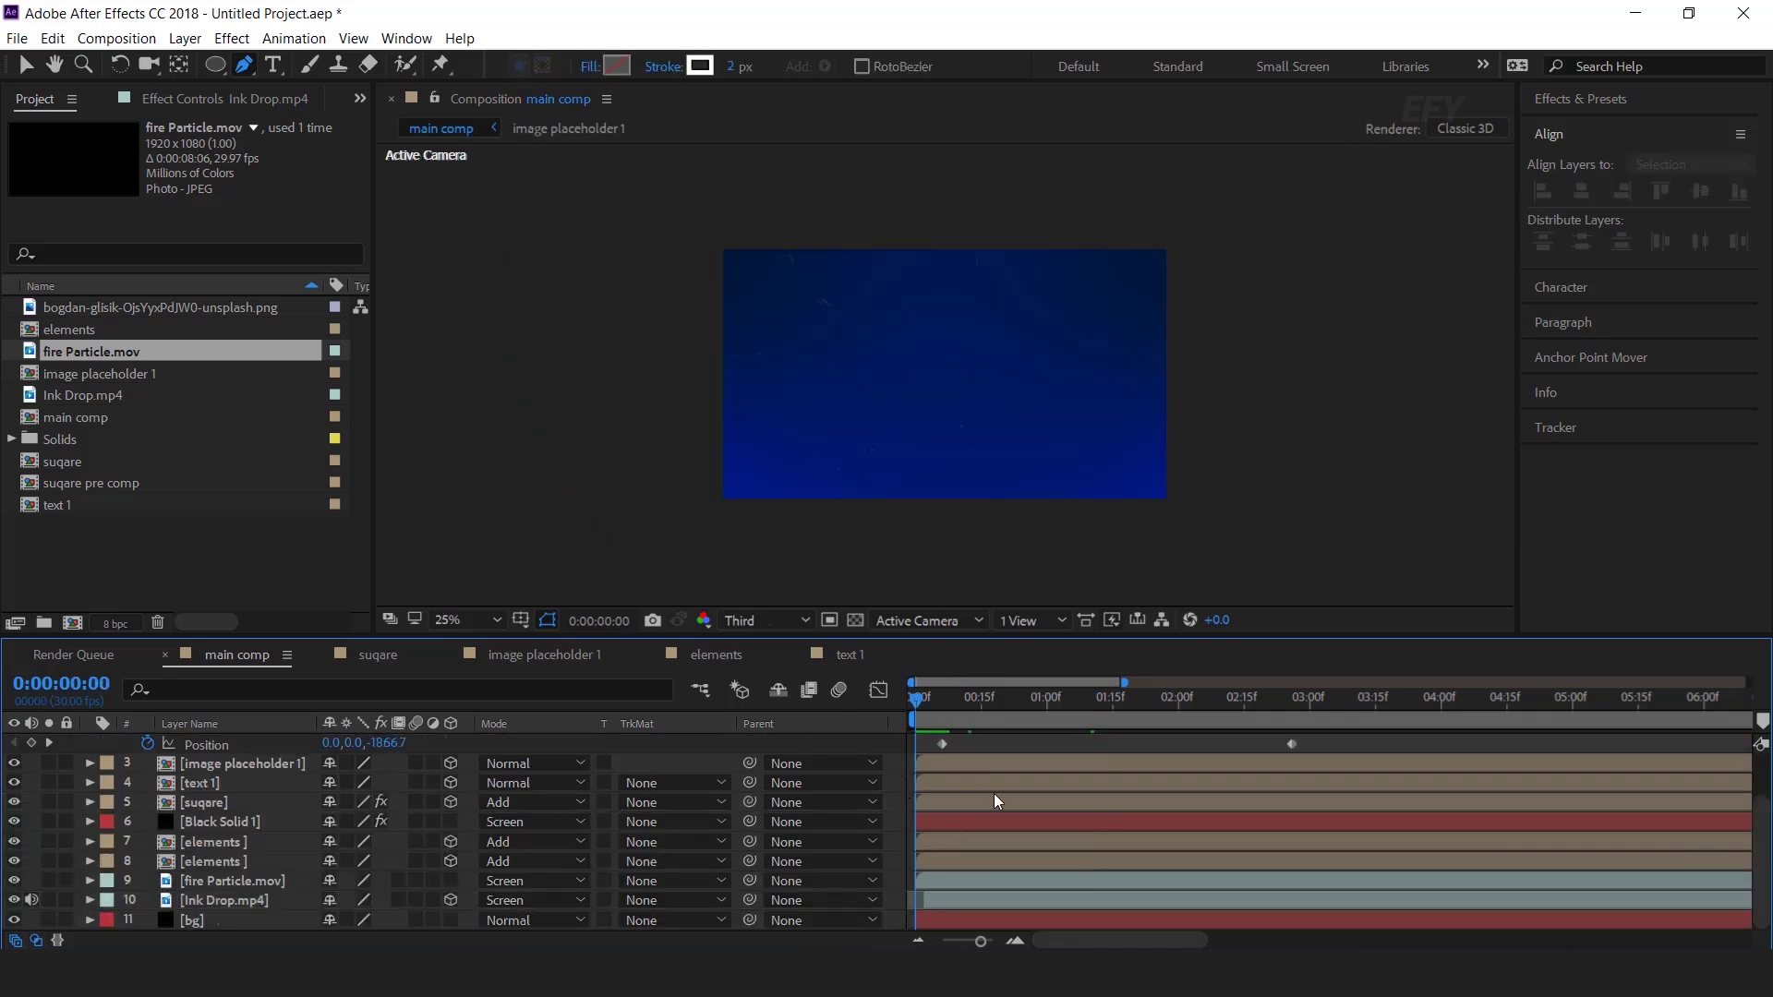
{"action": "key", "text": "space"}
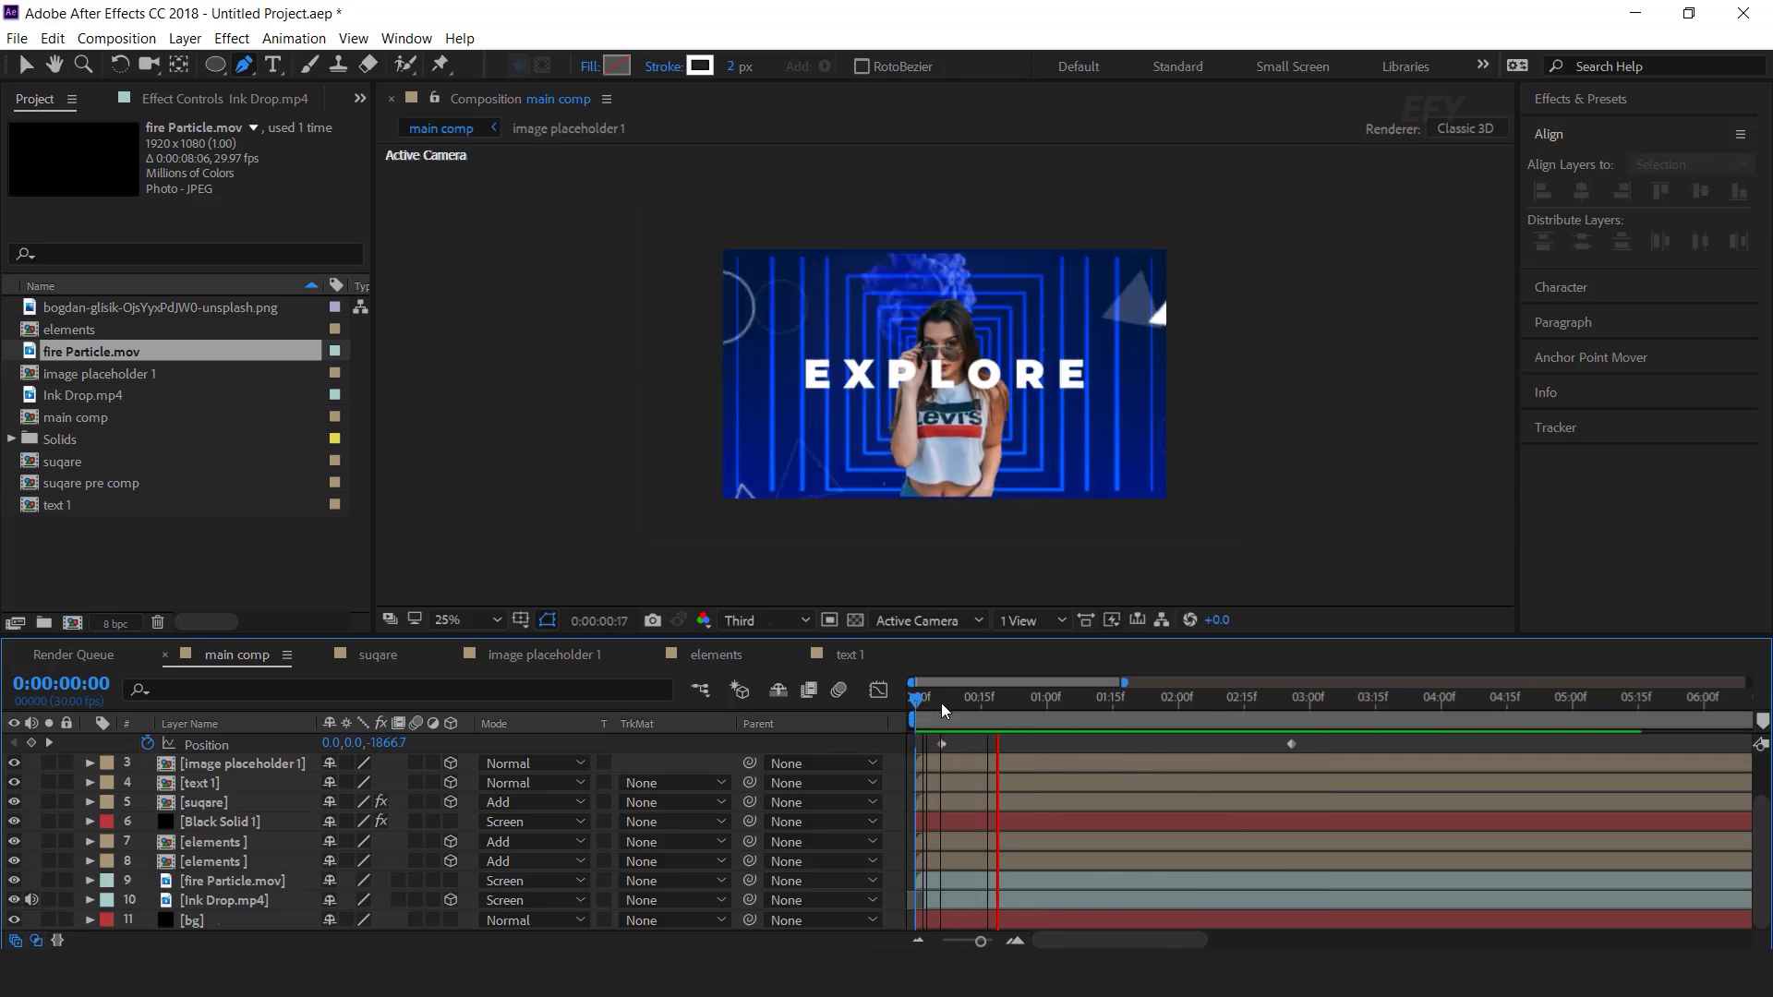
With 2 Views shown, move both elements layers together in Z away from the camera in the Top view.
{"action": "left_click_drag", "start_coordinate": [1137, 700], "coordinate": [906, 700]}
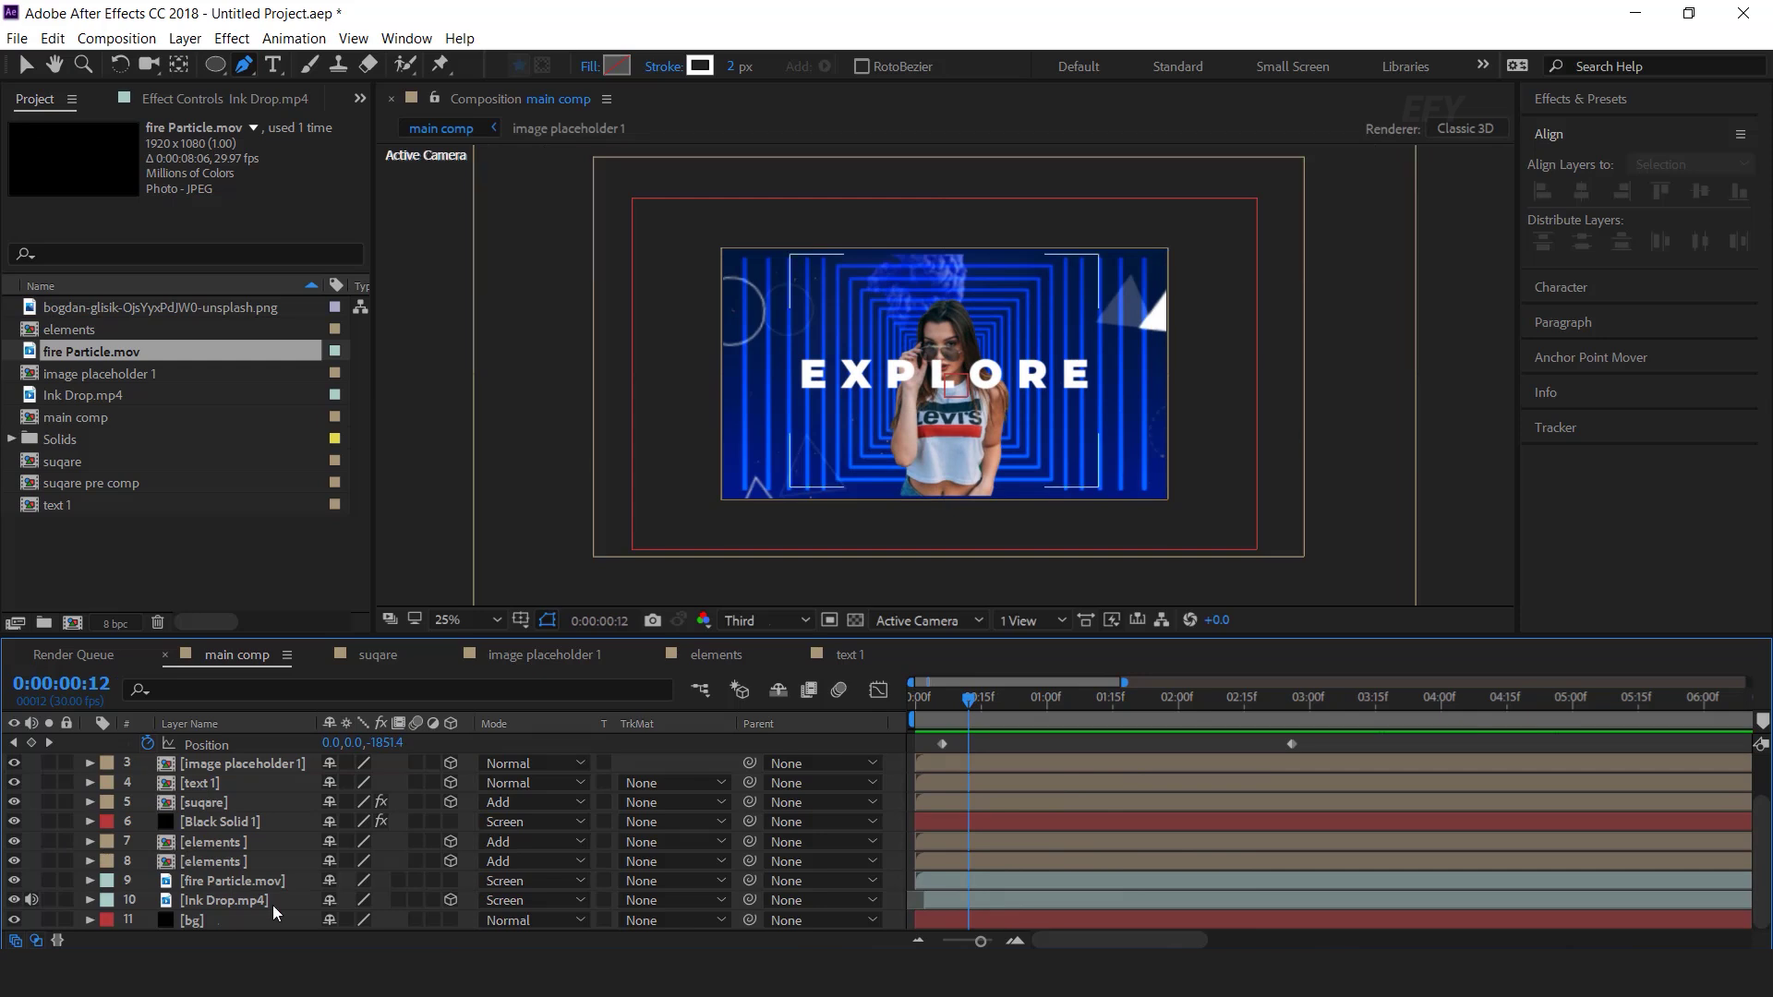
{"action": "left_click", "coordinate": [233, 859]}
{"action": "left_click", "coordinate": [238, 842], "text": "shift"}
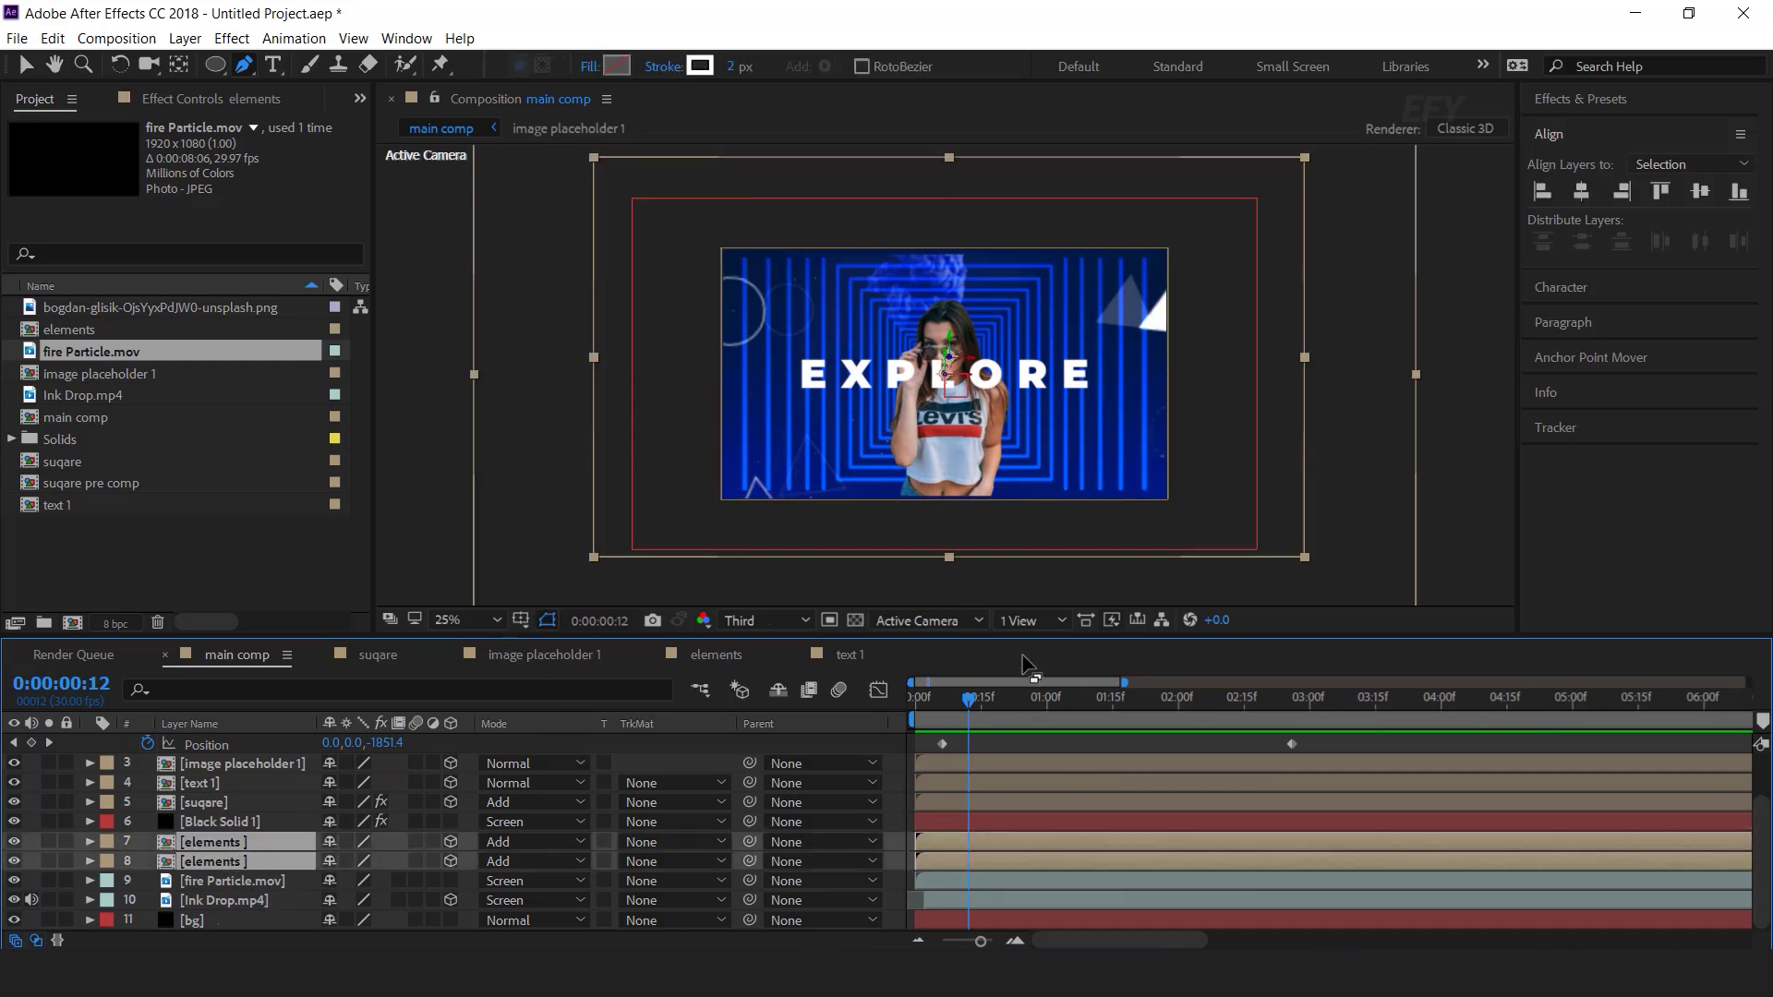
{"action": "left_click", "coordinate": [1034, 620]}
{"action": "left_click", "coordinate": [1090, 668]}
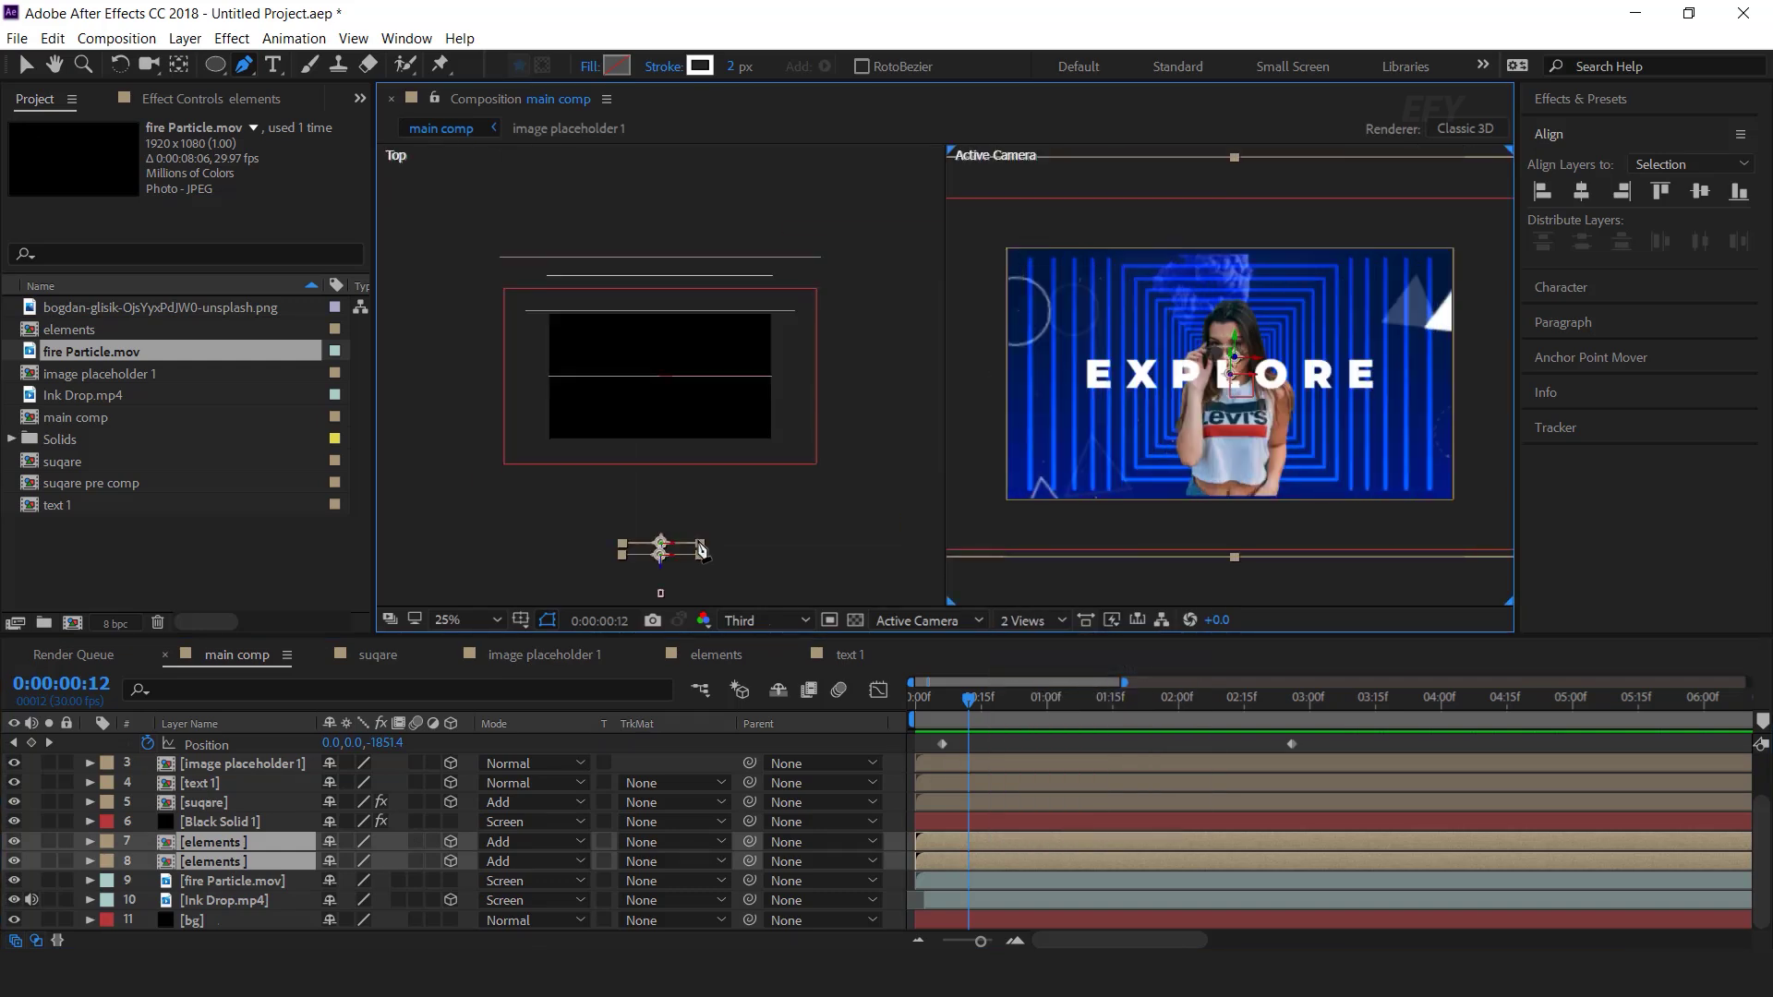
{"action": "key", "text": "v"}
{"action": "left_click_drag", "start_coordinate": [665, 580], "coordinate": [665, 535]}
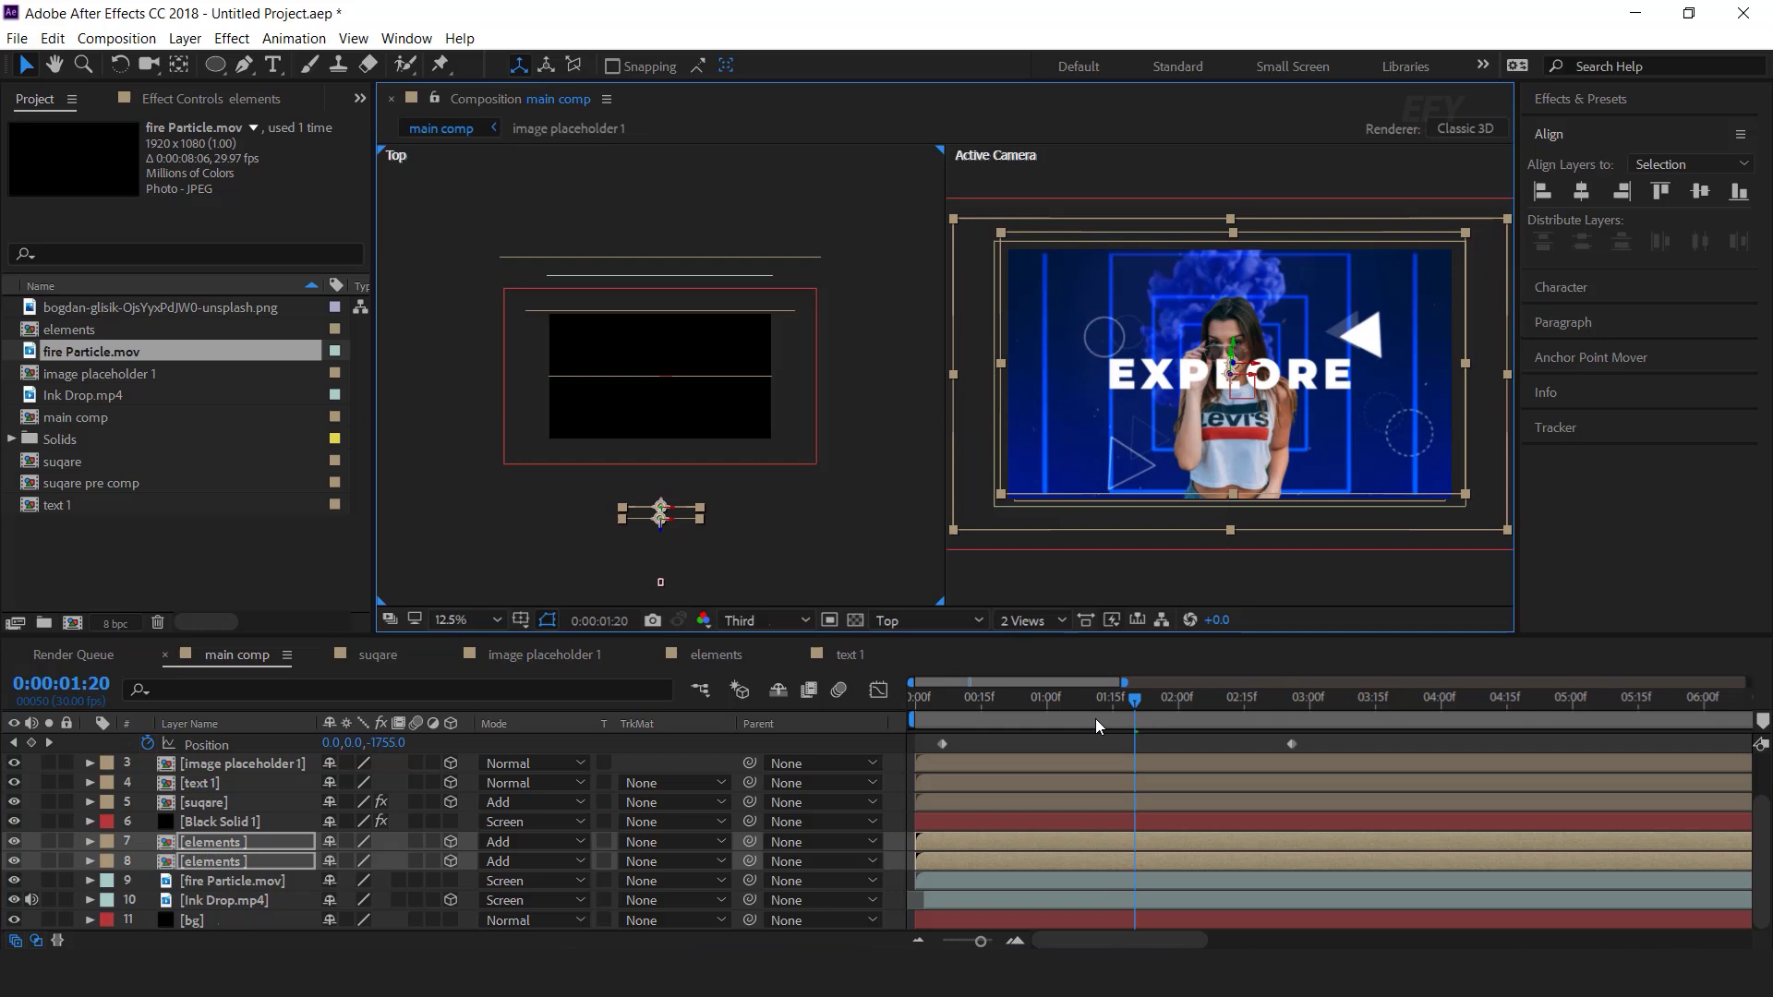
Preview the repositioned elements layers and return the composition to 1 View.
{"action": "key", "text": "space"}
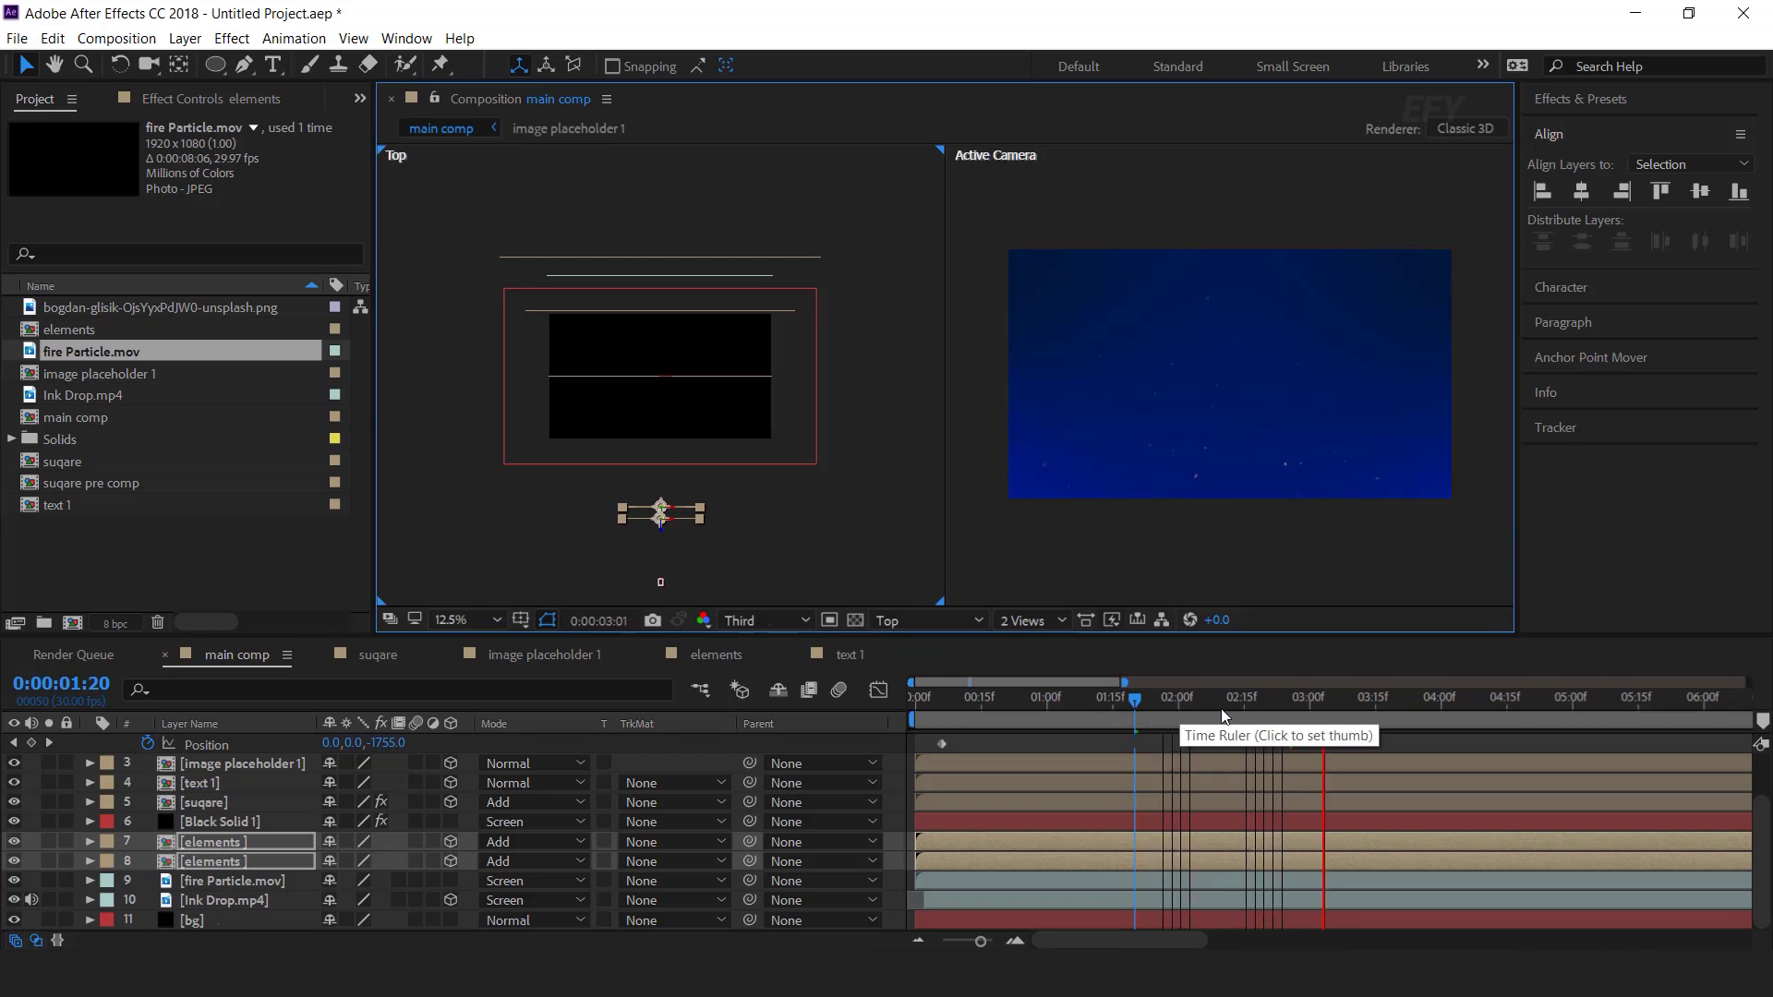
{"action": "left_click", "coordinate": [1230, 711]}
{"action": "left_click", "coordinate": [1012, 620]}
{"action": "left_click", "coordinate": [1053, 689]}
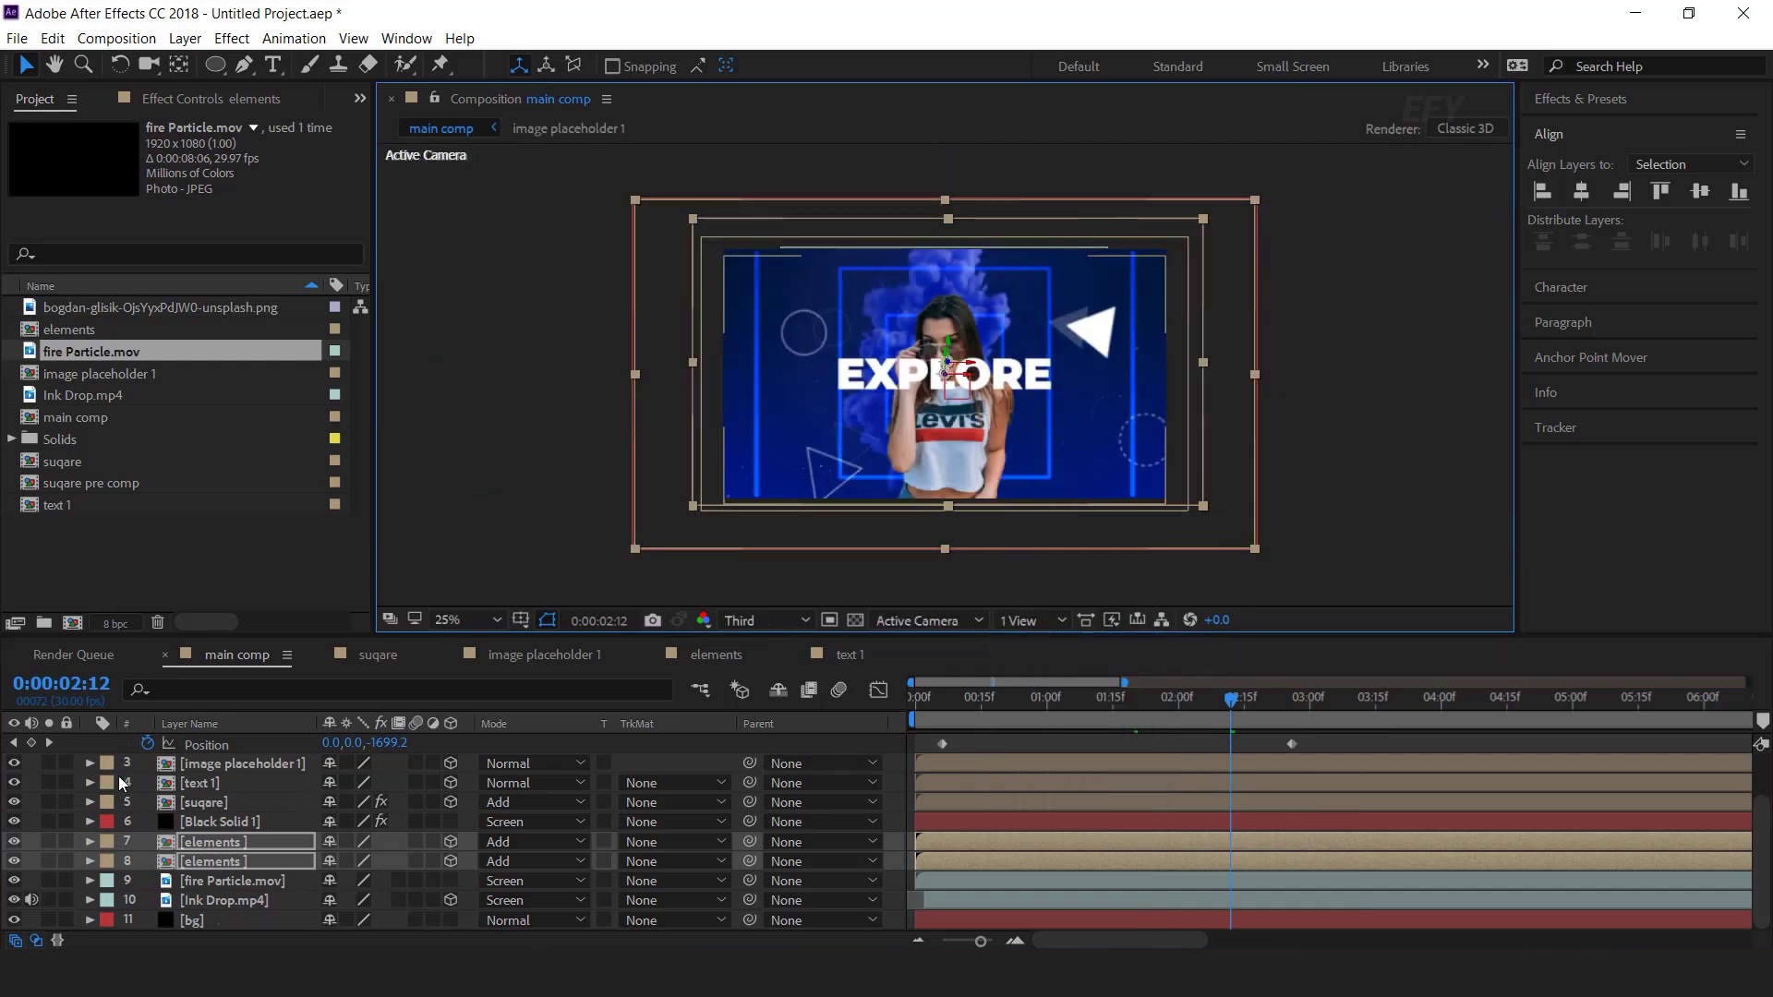
Collapse Camera 1's properties and add an adjustment layer named blur above all the other layers.
{"action": "scroll", "coordinate": [119, 768], "scroll_direction": "up", "scroll_amount": 2}
{"action": "left_click", "coordinate": [90, 762]}
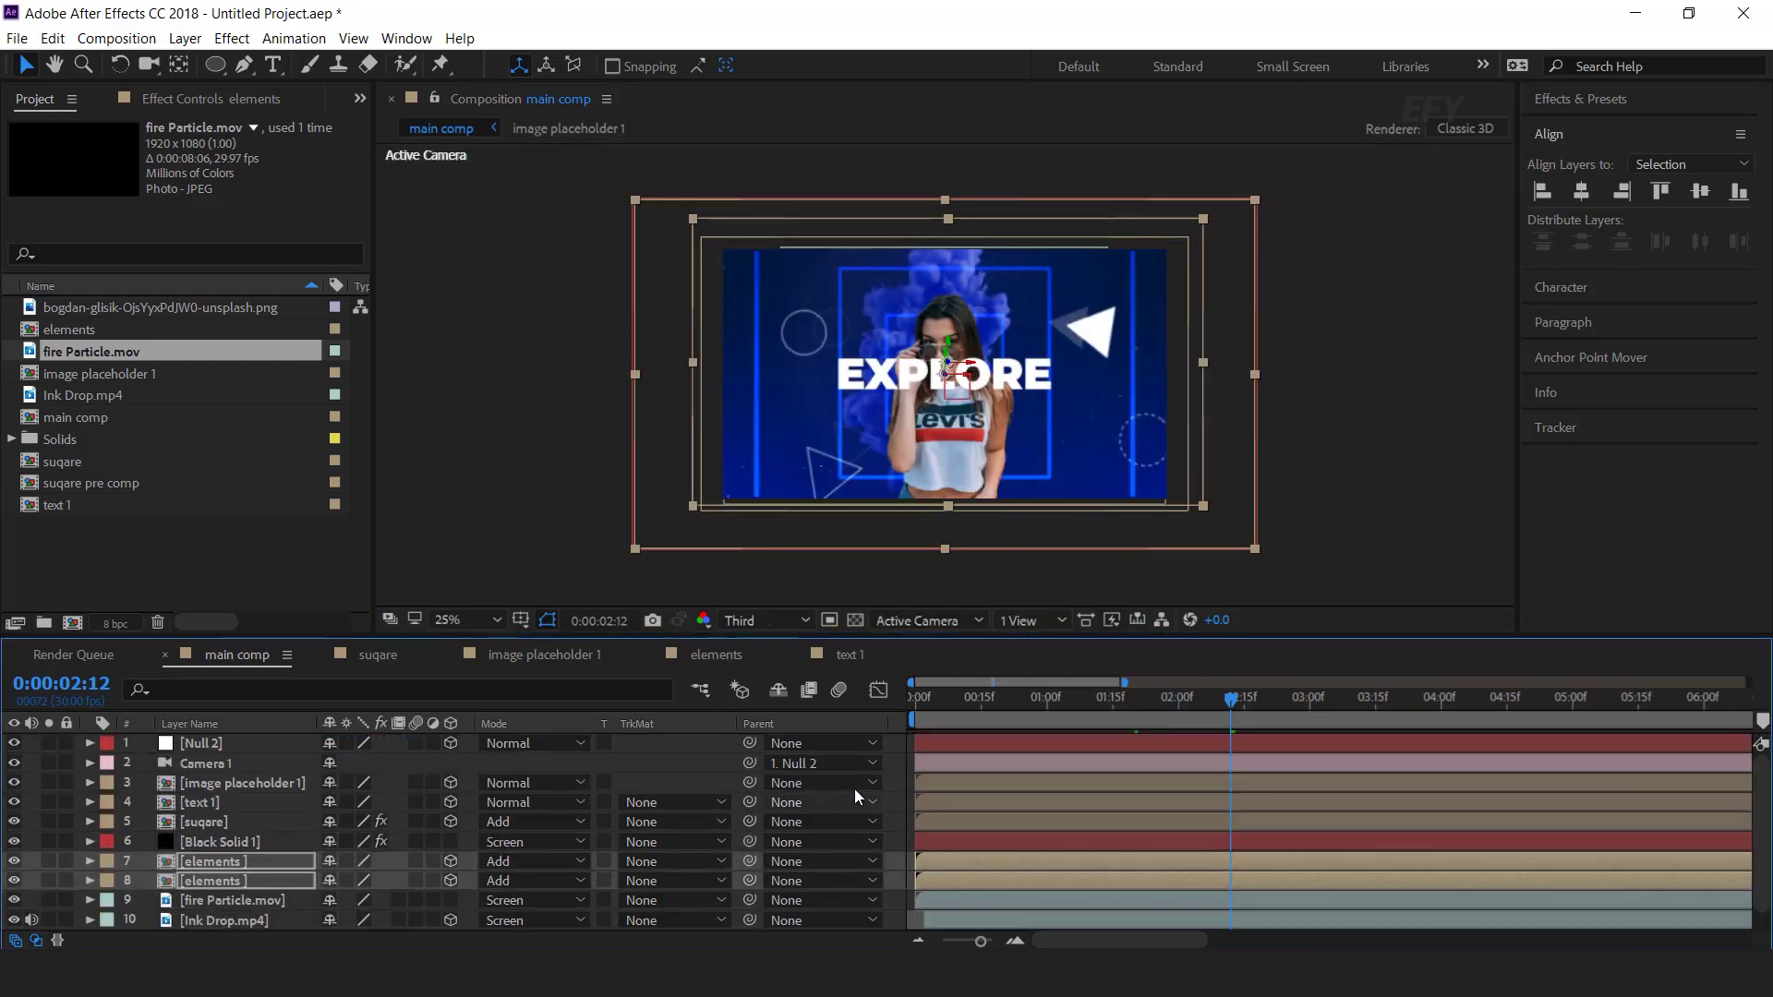
{"action": "left_click", "coordinate": [901, 752]}
{"action": "right_click", "coordinate": [900, 746]}
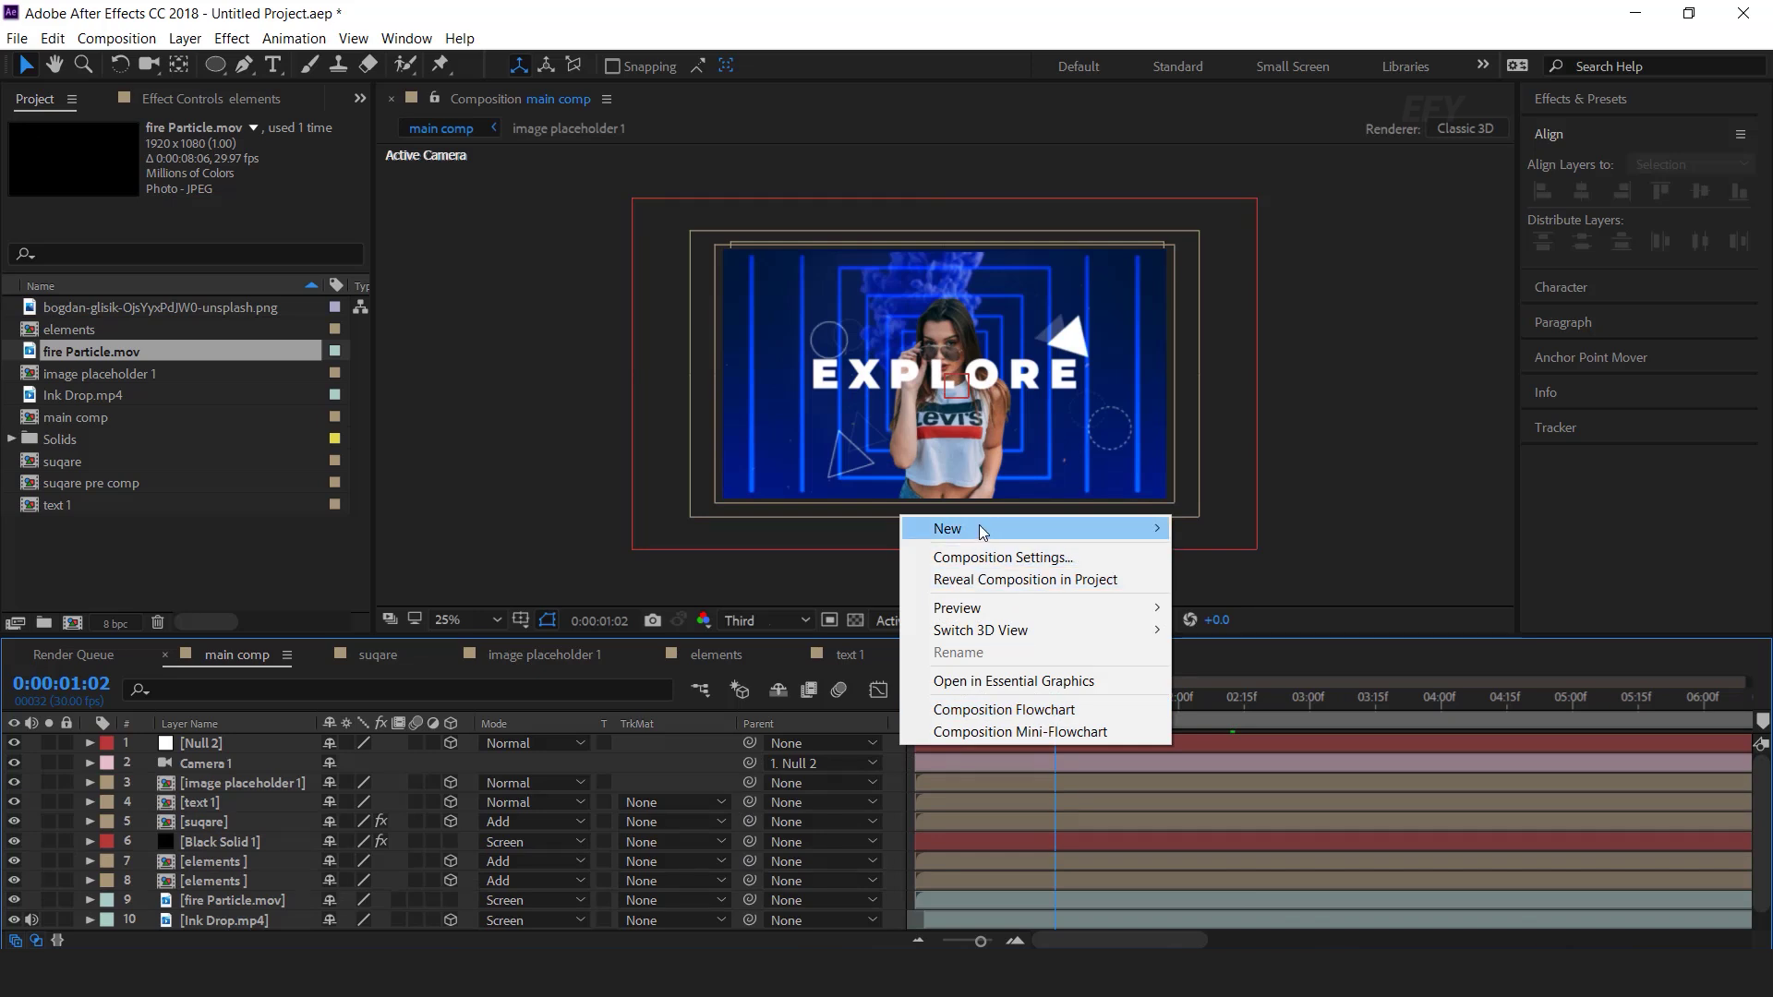
{"action": "mouse_move", "coordinate": [979, 524]}
{"action": "left_click", "coordinate": [1272, 691]}
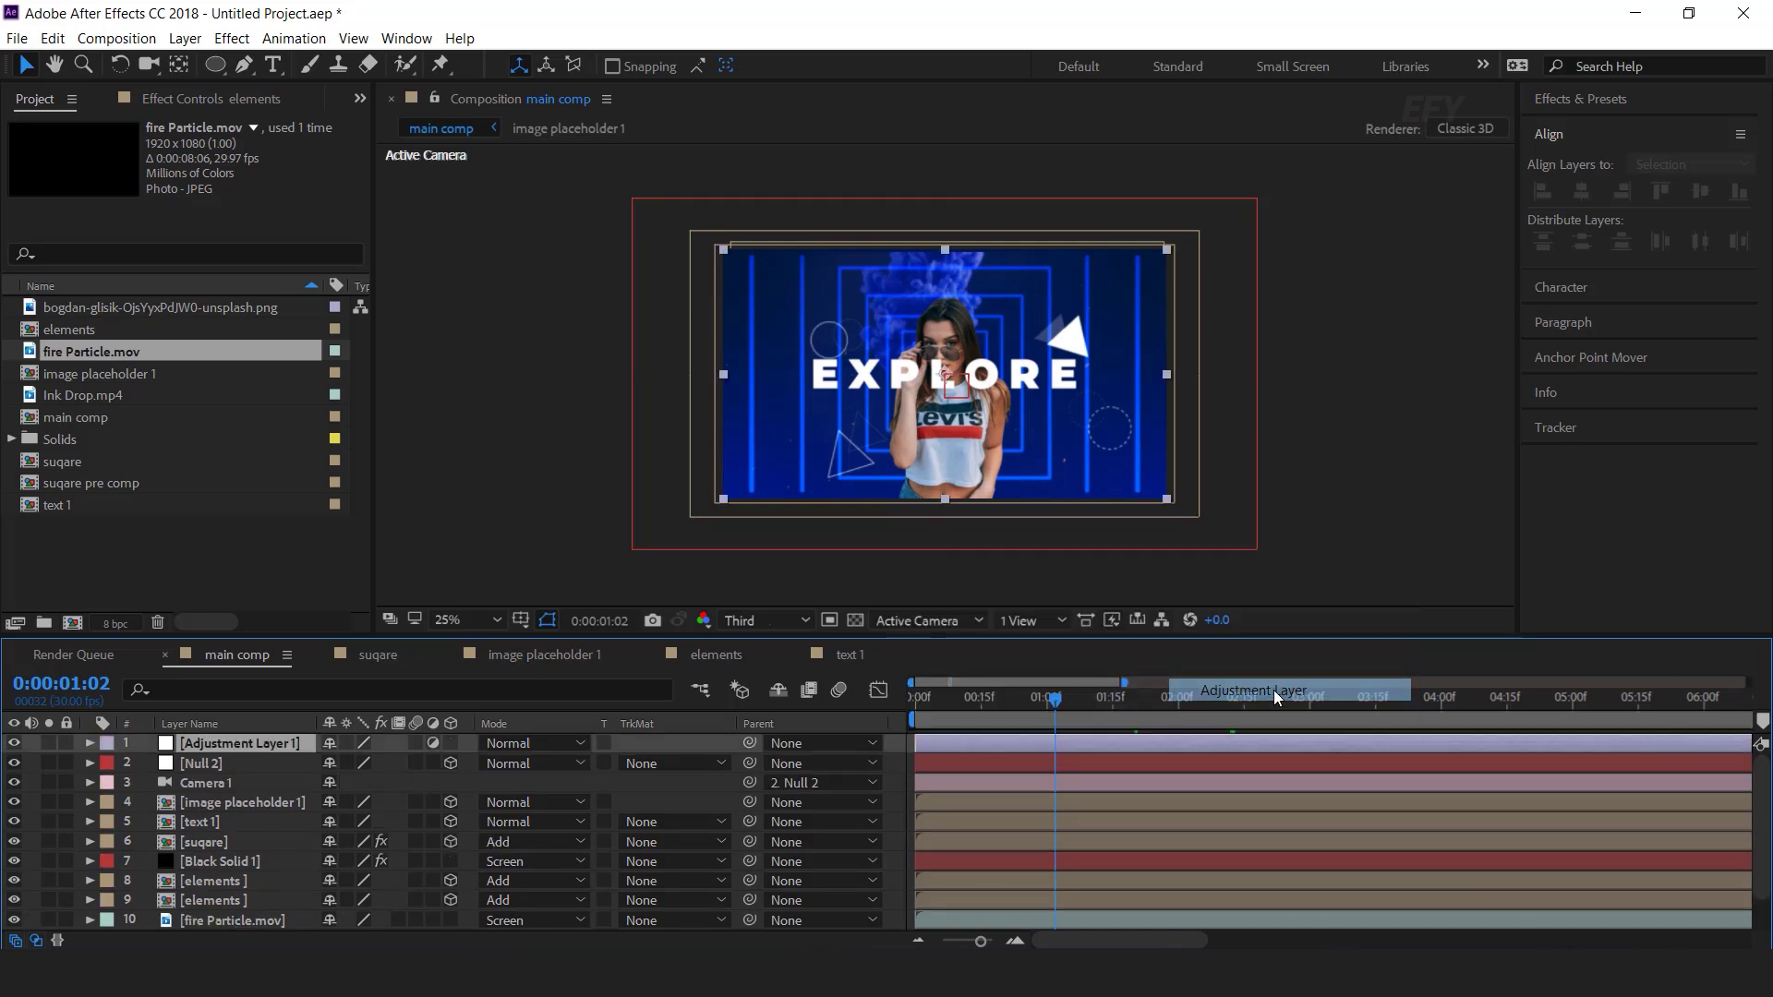
{"action": "key", "text": "Return"}
{"action": "type", "text": "blu"}
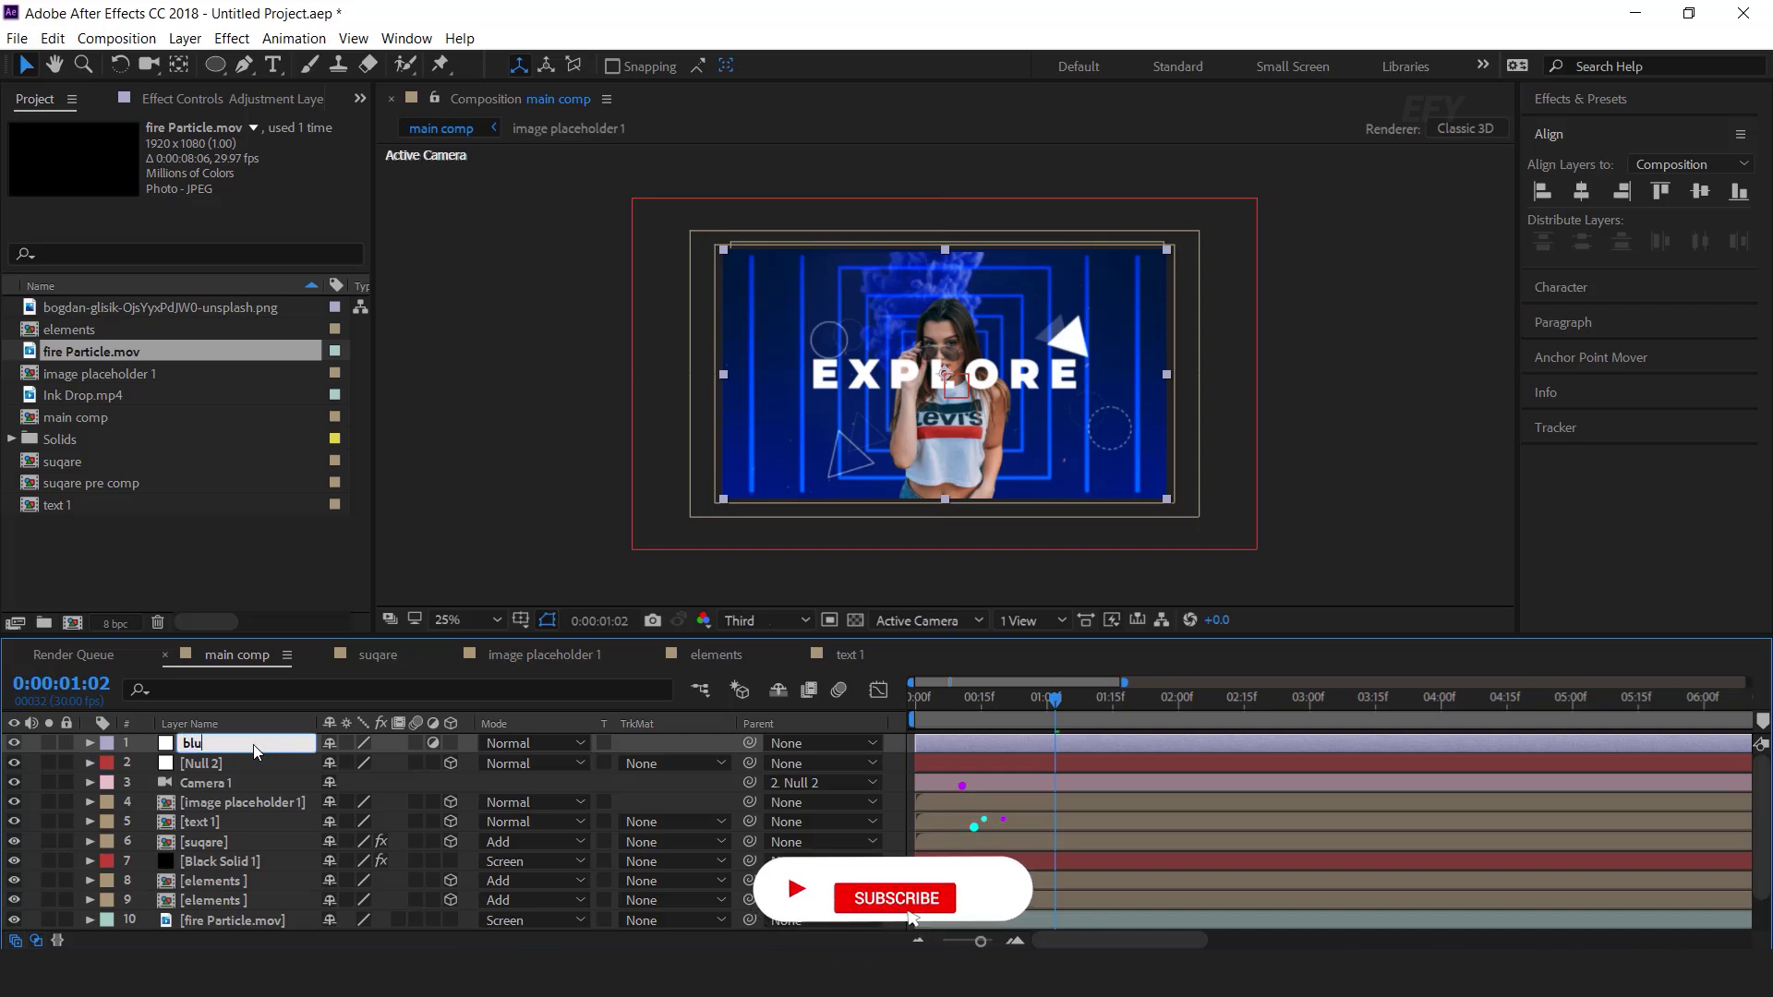
{"action": "type", "text": "r"}
{"action": "key", "text": "Return"}
Apply the Fast Box Blur effect to the blur adjustment layer.
{"action": "key", "text": "ctrl+space"}
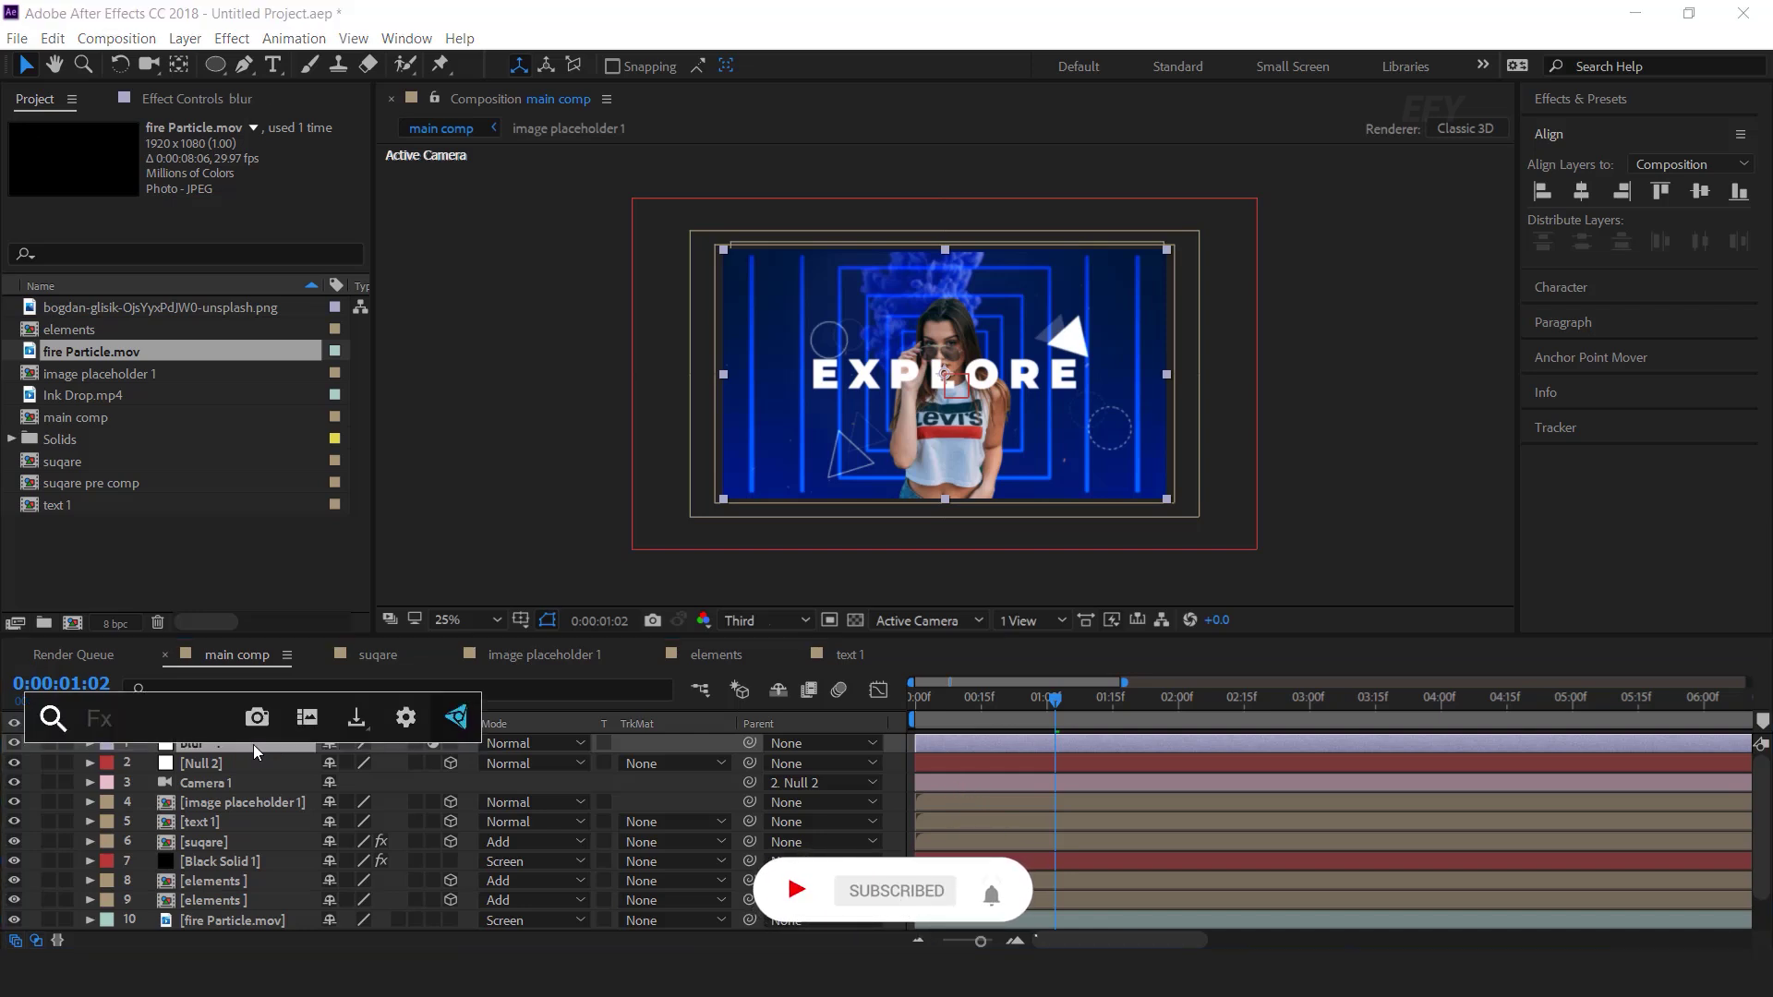
{"action": "type", "text": "fas"}
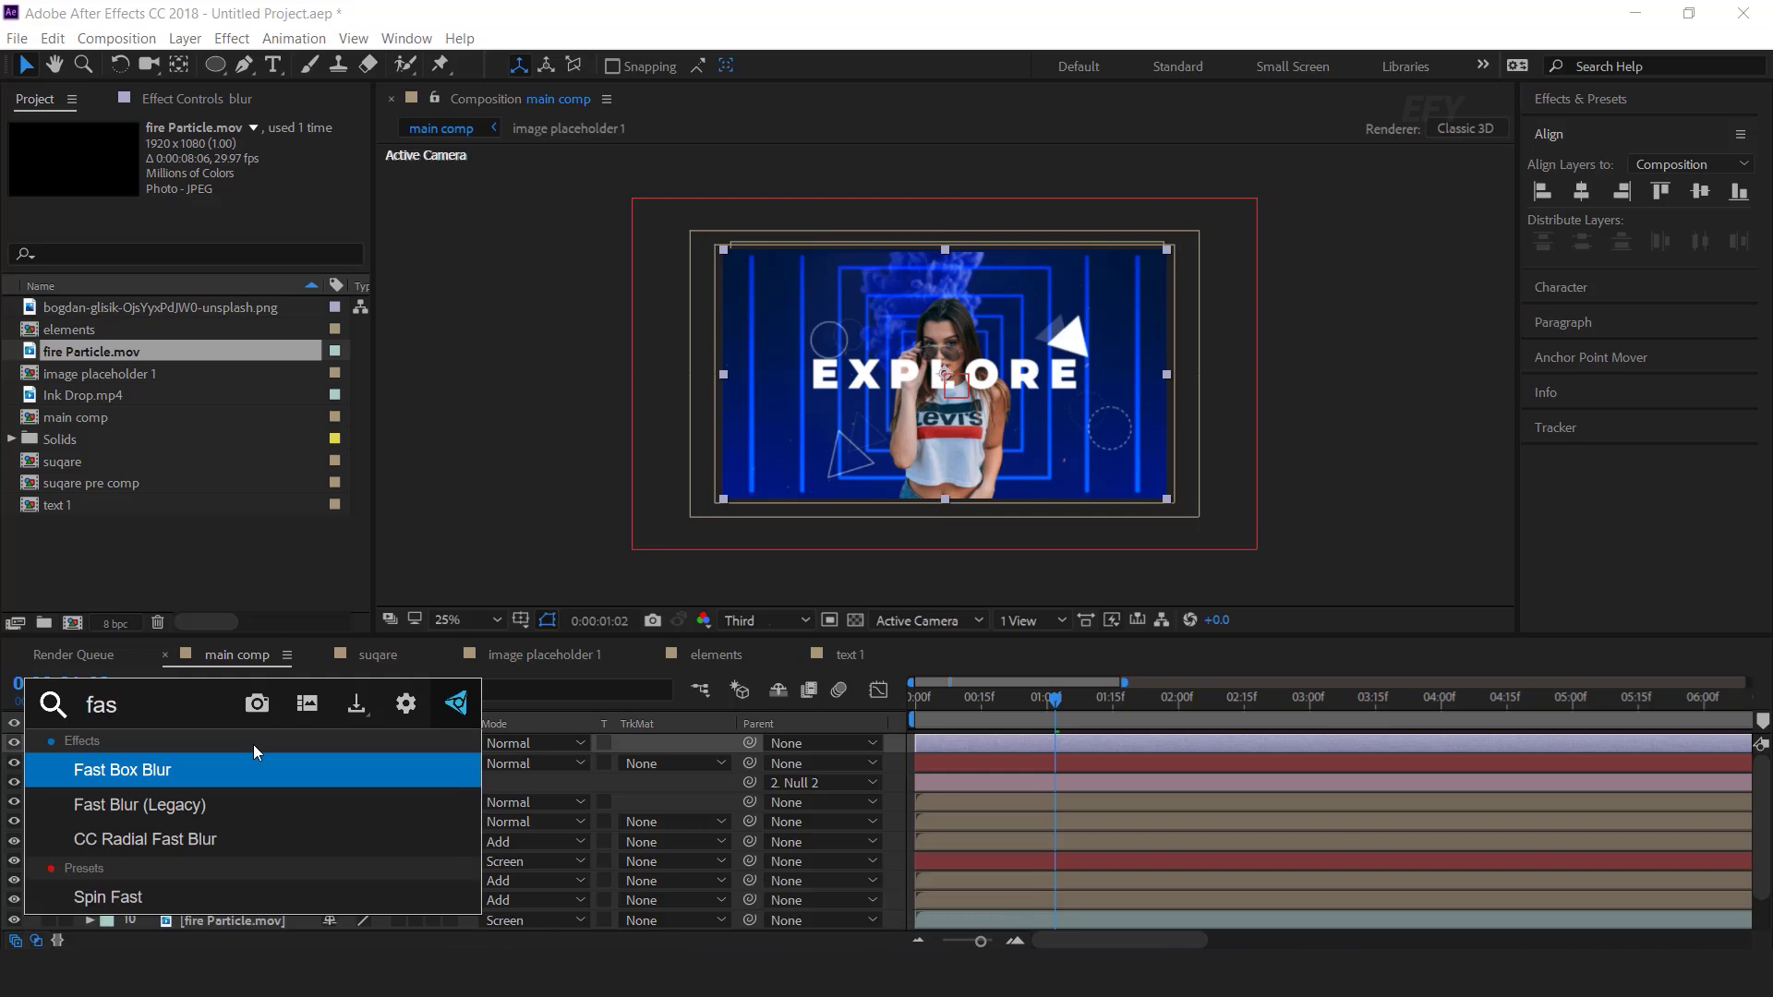
{"action": "key", "text": "Return"}
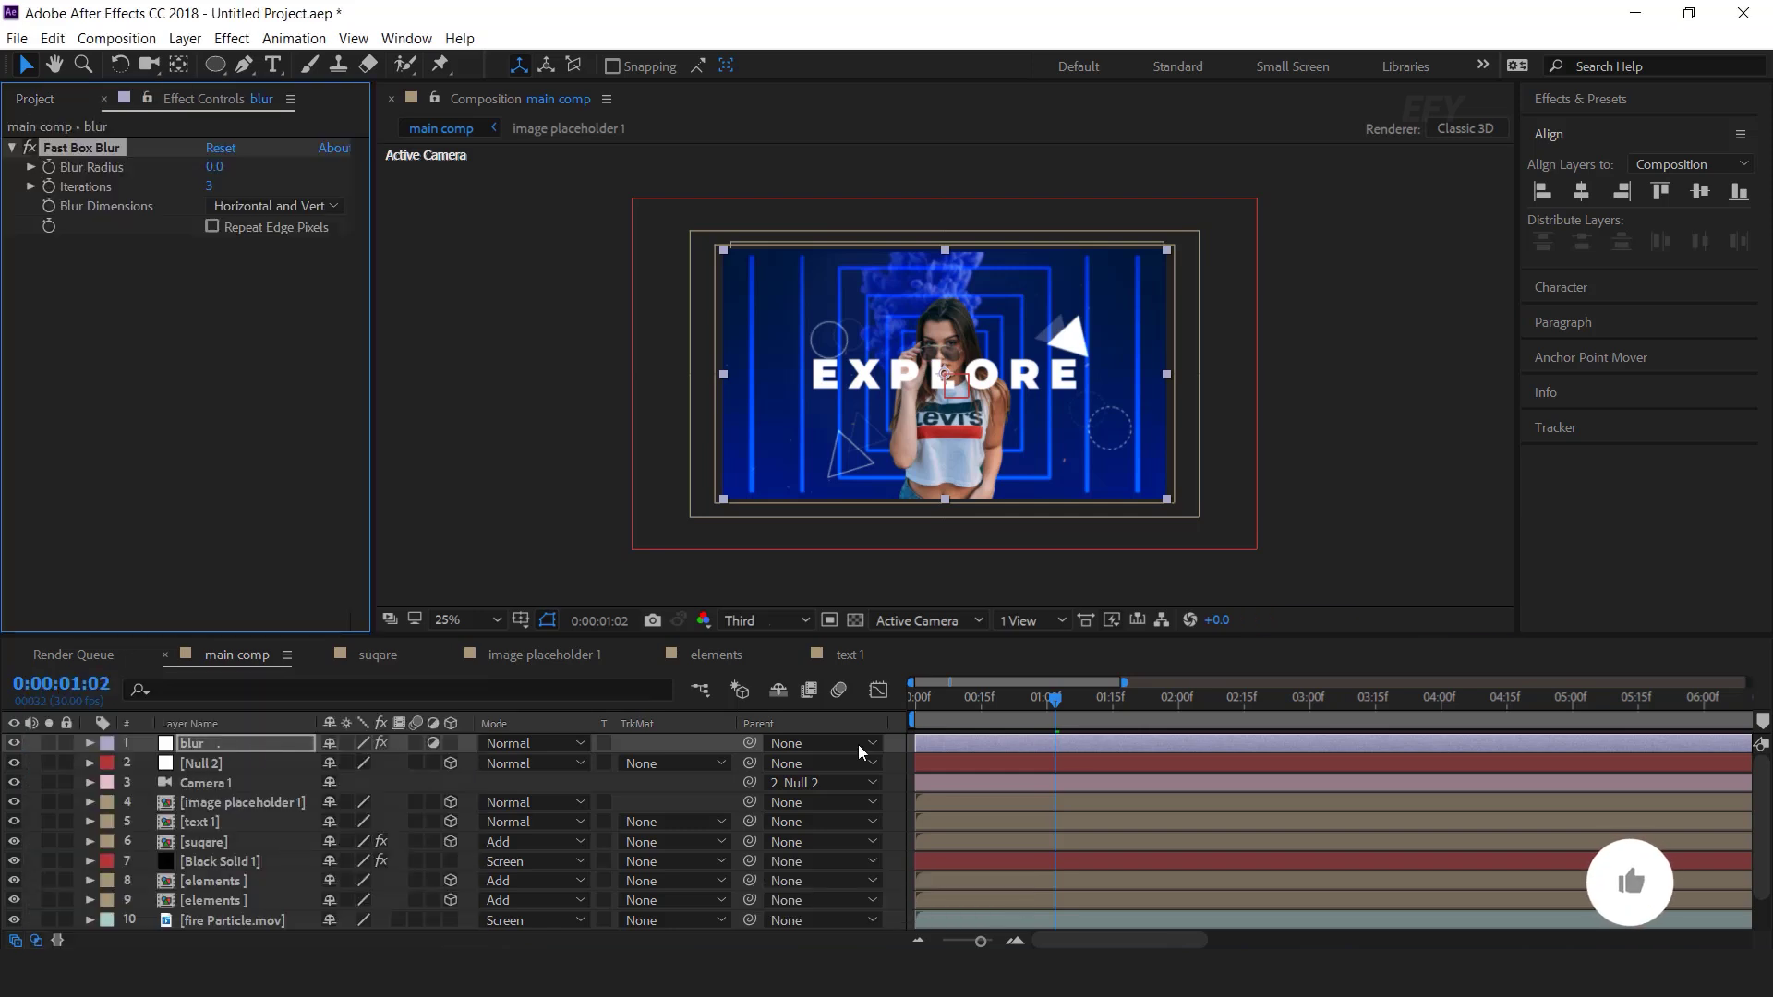
Keyframe the Fast Box Blur's Blur Radius at 0:00:00:00 with a value of 30.
{"action": "left_click_drag", "start_coordinate": [925, 698], "coordinate": [877, 711]}
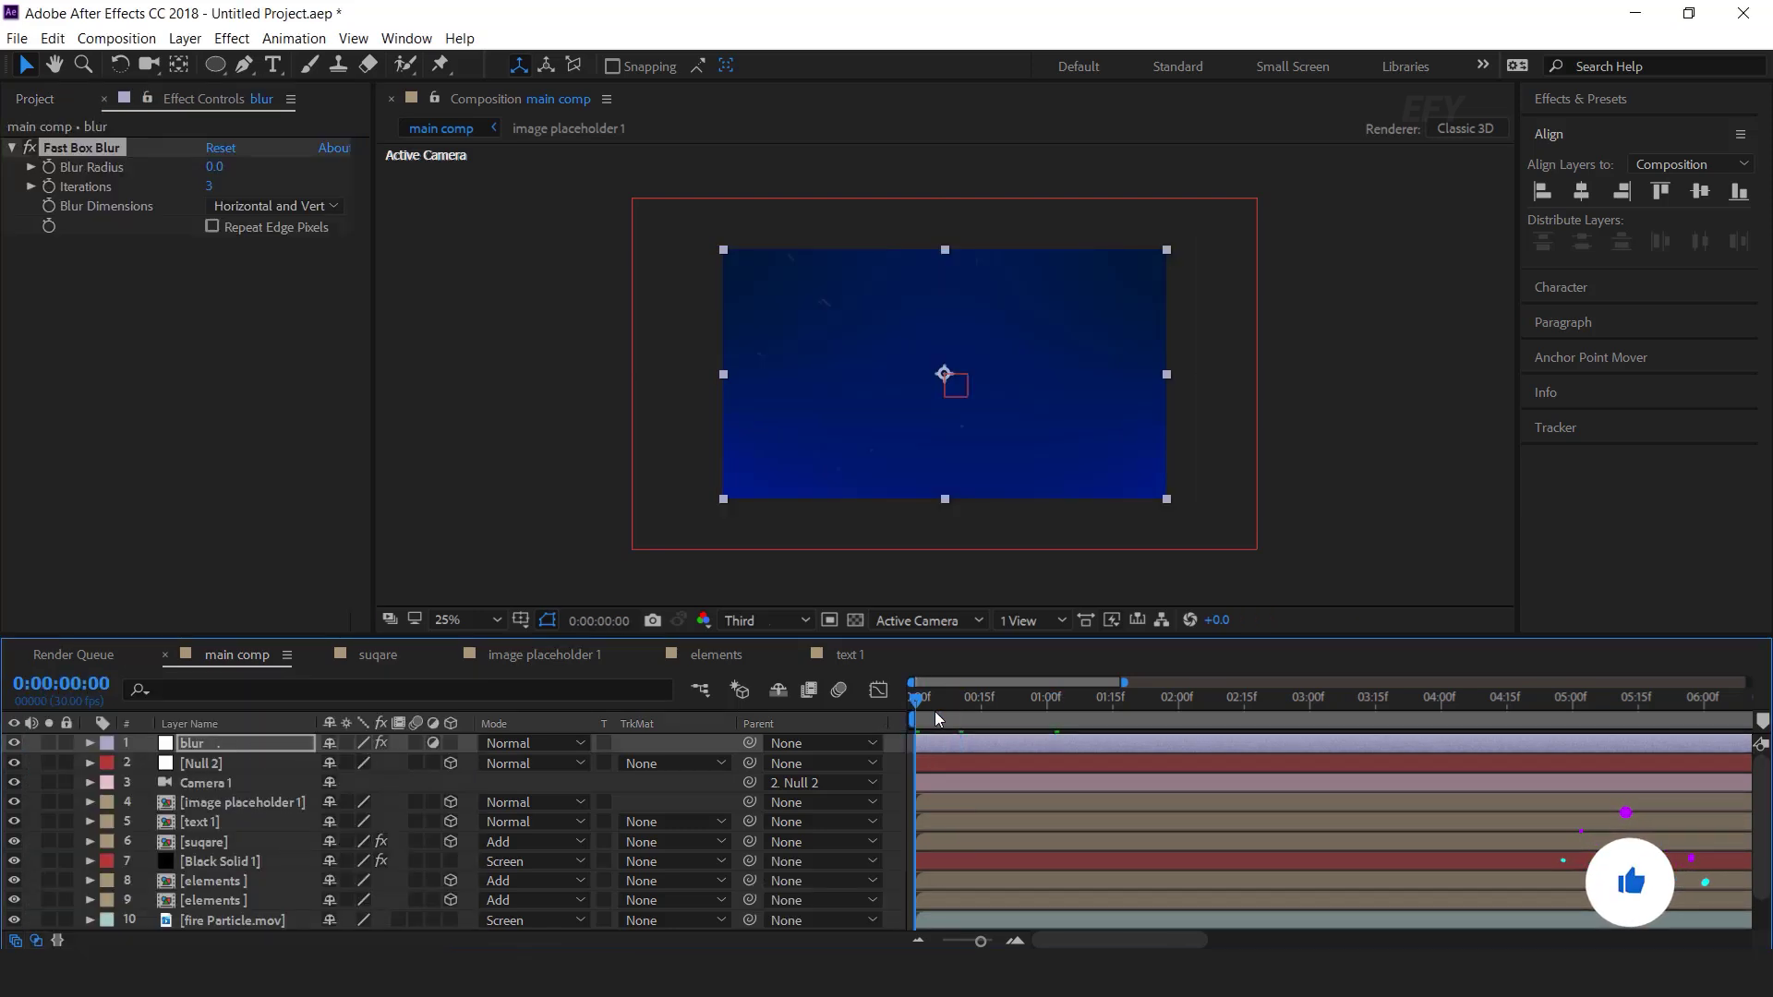
{"action": "key", "text": "equal"}
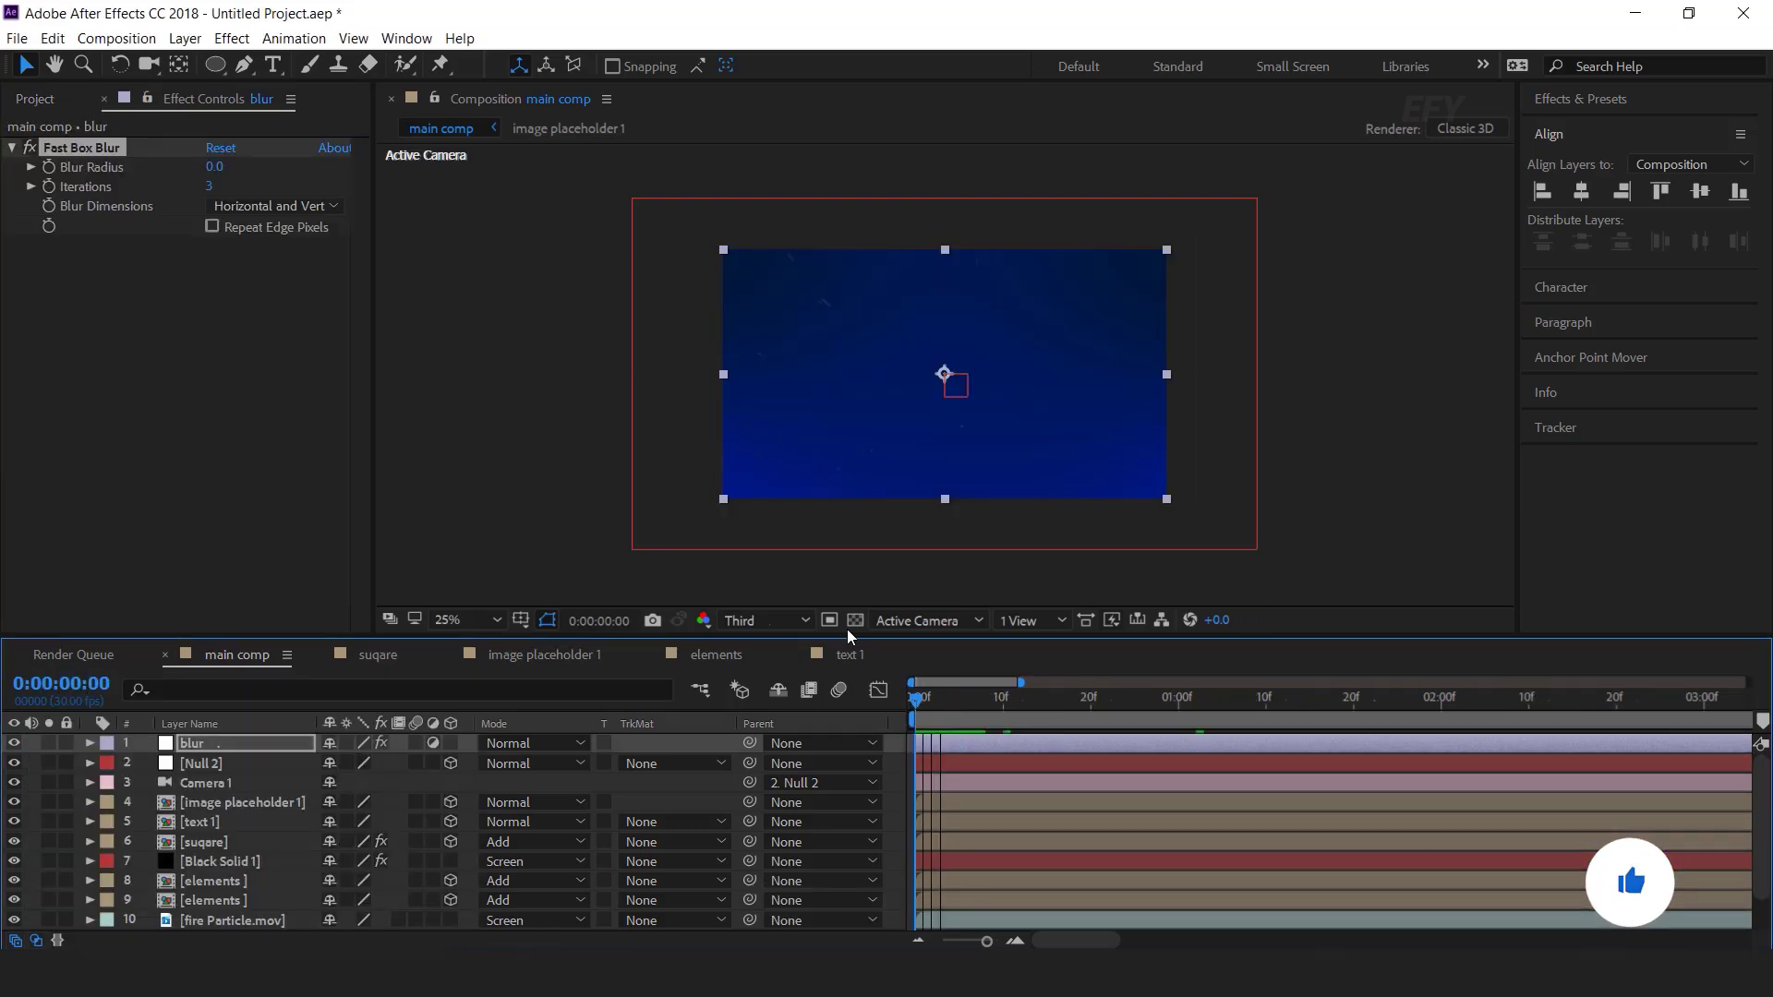
{"action": "left_click", "coordinate": [121, 232]}
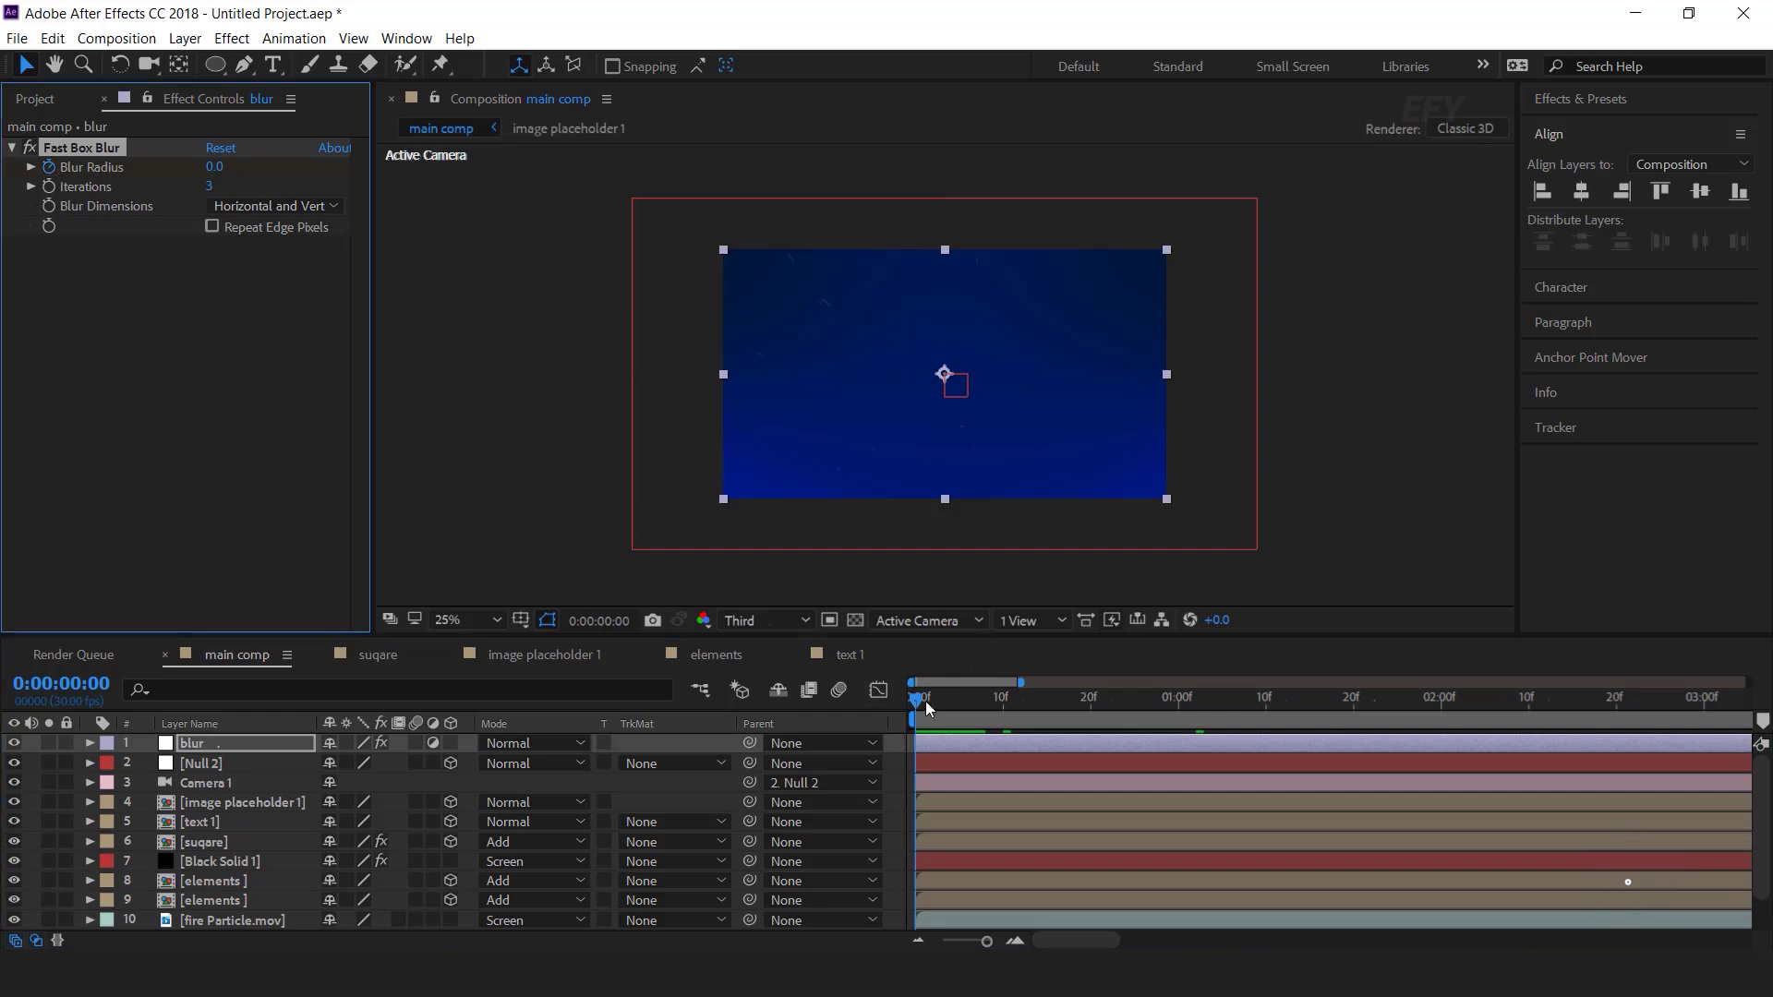
{"action": "left_click_drag", "start_coordinate": [219, 173], "coordinate": [359, 237]}
{"action": "type", "text": "30"}
{"action": "key", "text": "Return"}
{"action": "key", "text": "u"}
{"action": "key", "text": "space"}
Set the Blur Radius to 0 at 0:00:00:10.
{"action": "left_click_drag", "start_coordinate": [966, 699], "coordinate": [1003, 700]}
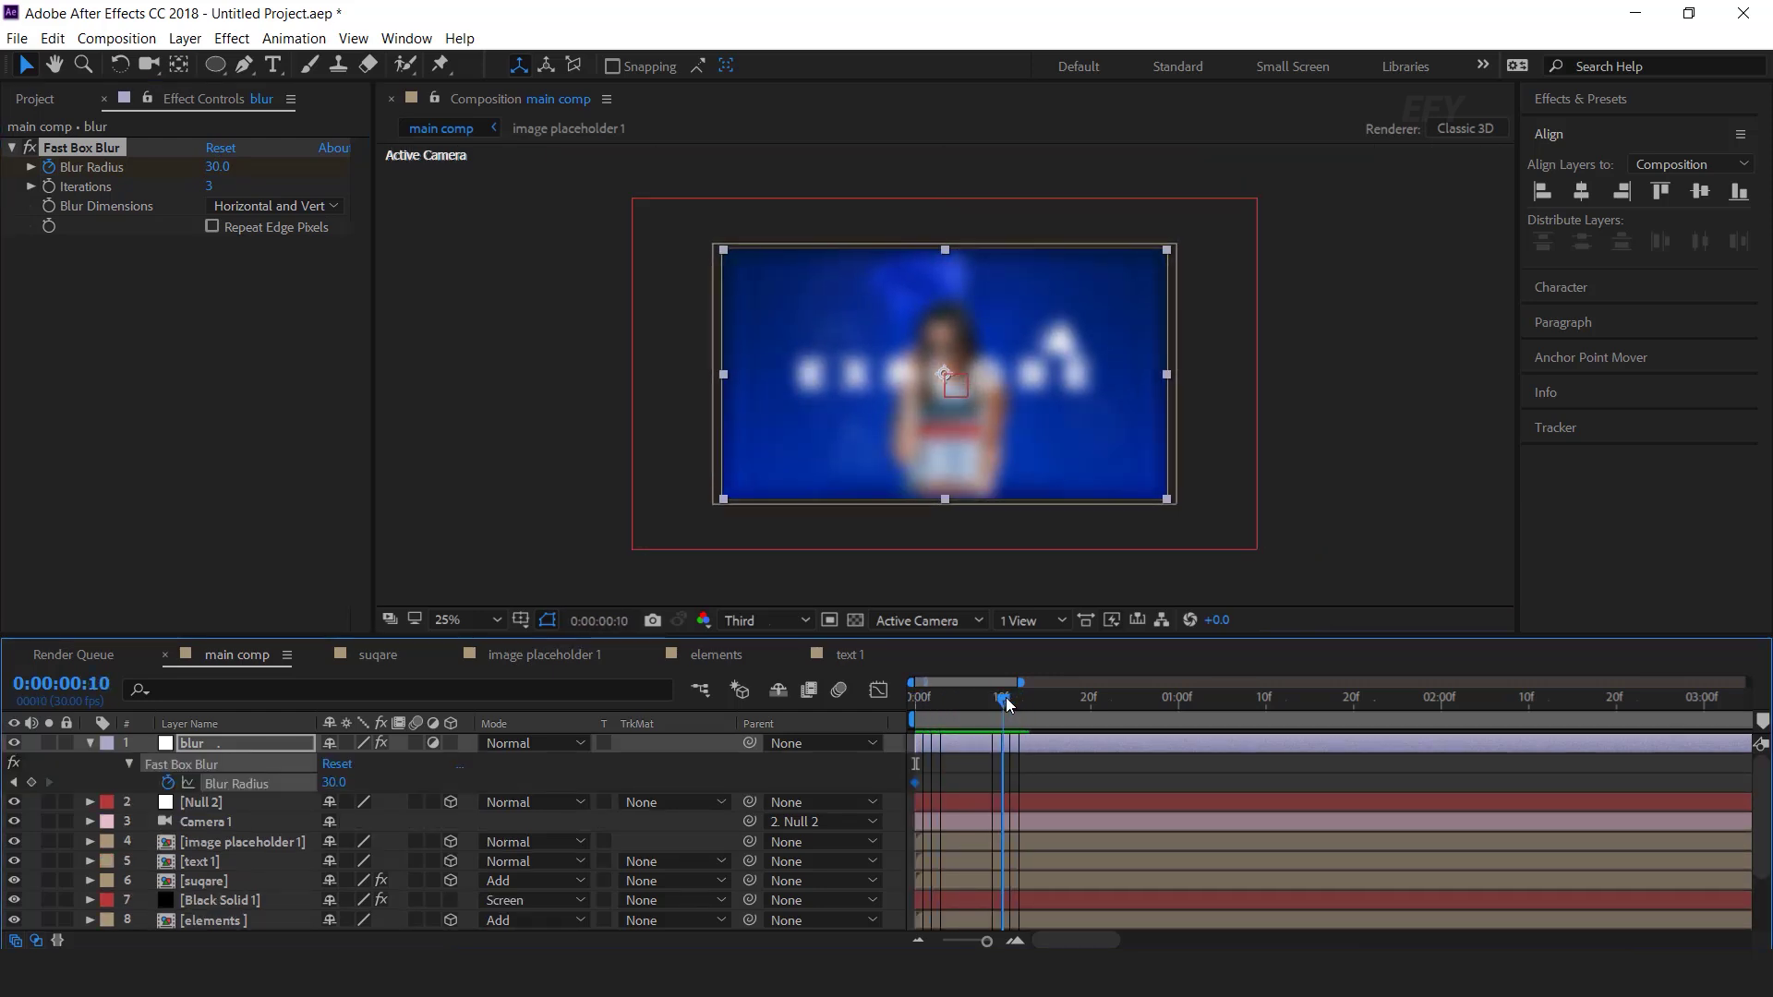
{"action": "left_click", "coordinate": [218, 166]}
{"action": "type", "text": "0"}
{"action": "key", "text": "Return"}
Preview the blur fade and move its second Blur Radius keyframe to 0:00:00:20.
{"action": "key", "text": "space"}
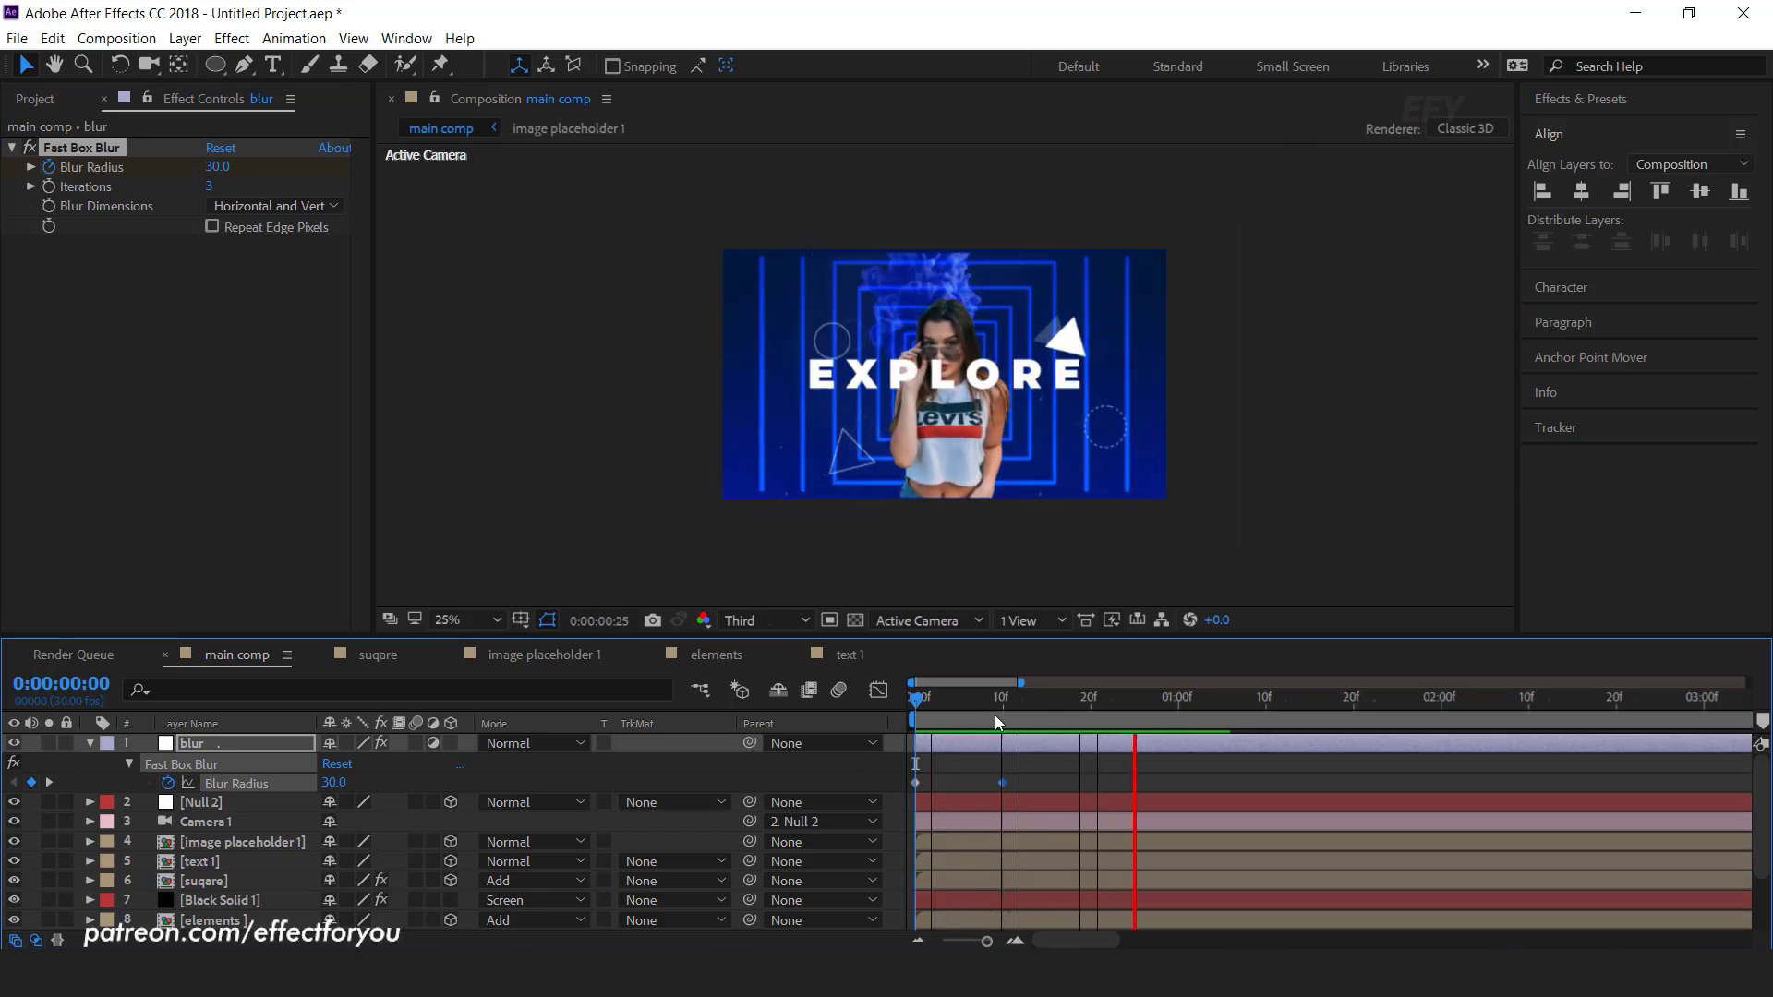
{"action": "left_click_drag", "start_coordinate": [1055, 700], "coordinate": [1090, 701]}
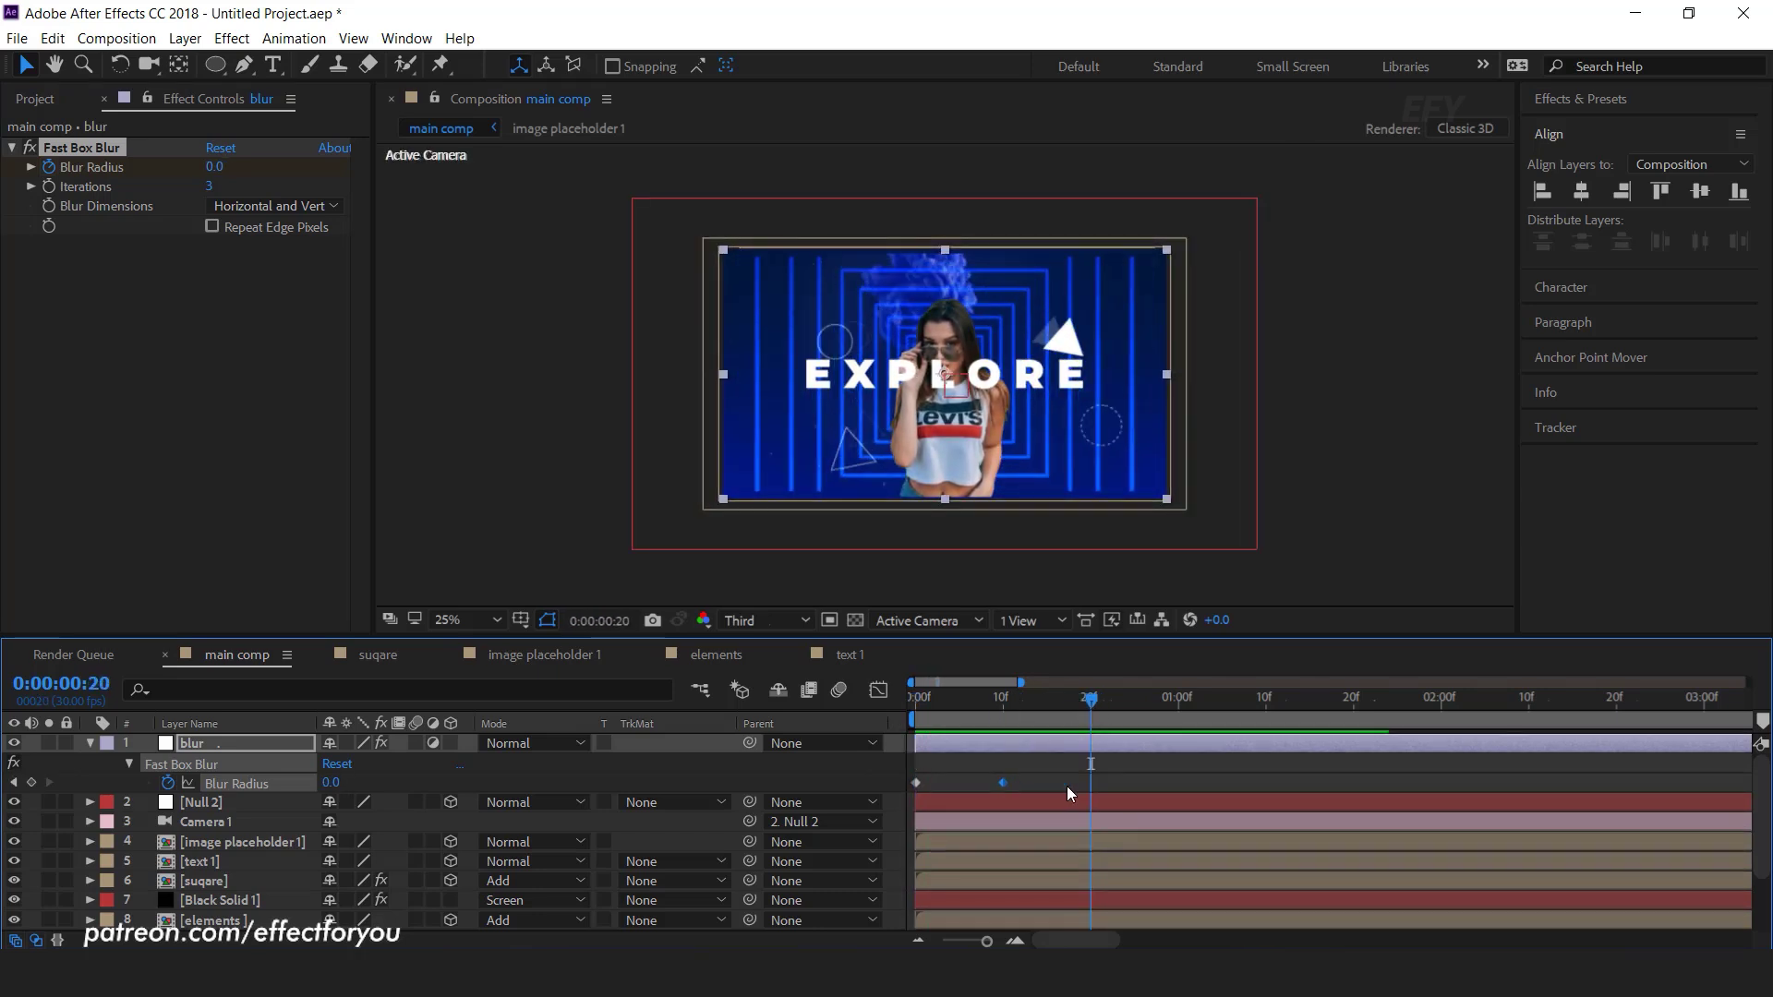
{"action": "key", "text": "space"}
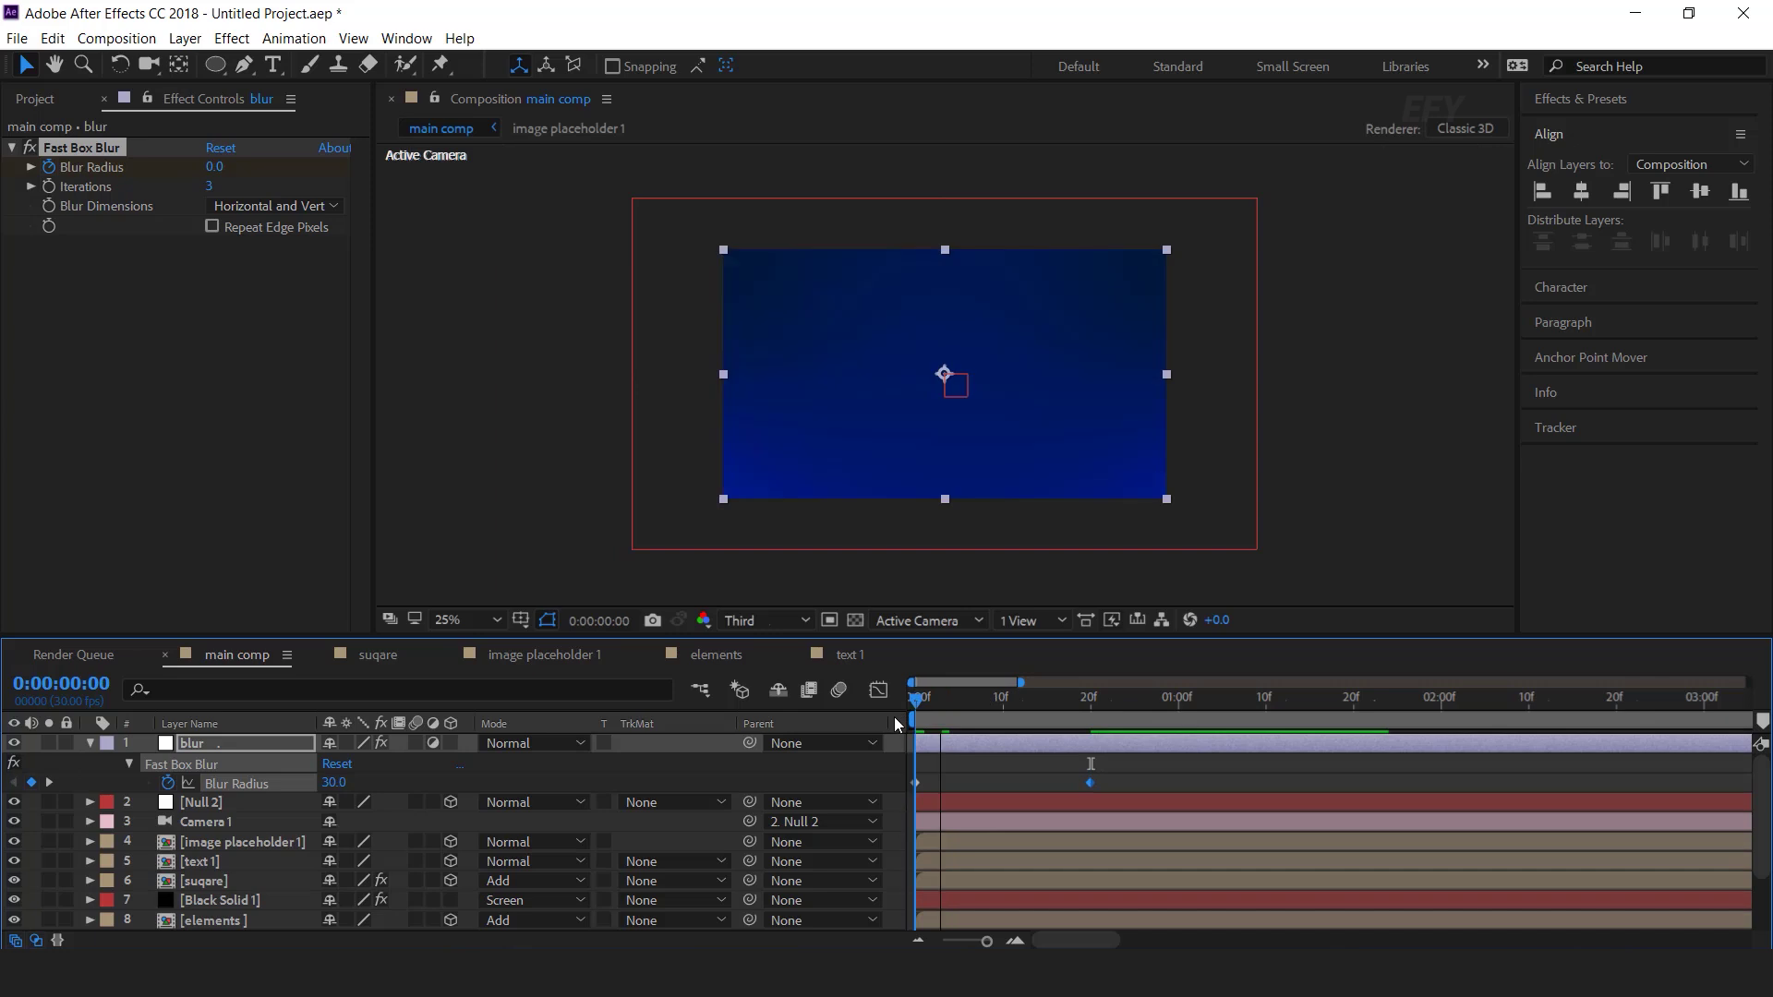
Shift both Blur Radius keyframes about 8 frames later, preview the blur and collapse the layer's properties.
{"action": "left_click", "coordinate": [1025, 710]}
{"action": "left_click_drag", "start_coordinate": [1161, 772], "coordinate": [988, 785]}
{"action": "key", "text": "space"}
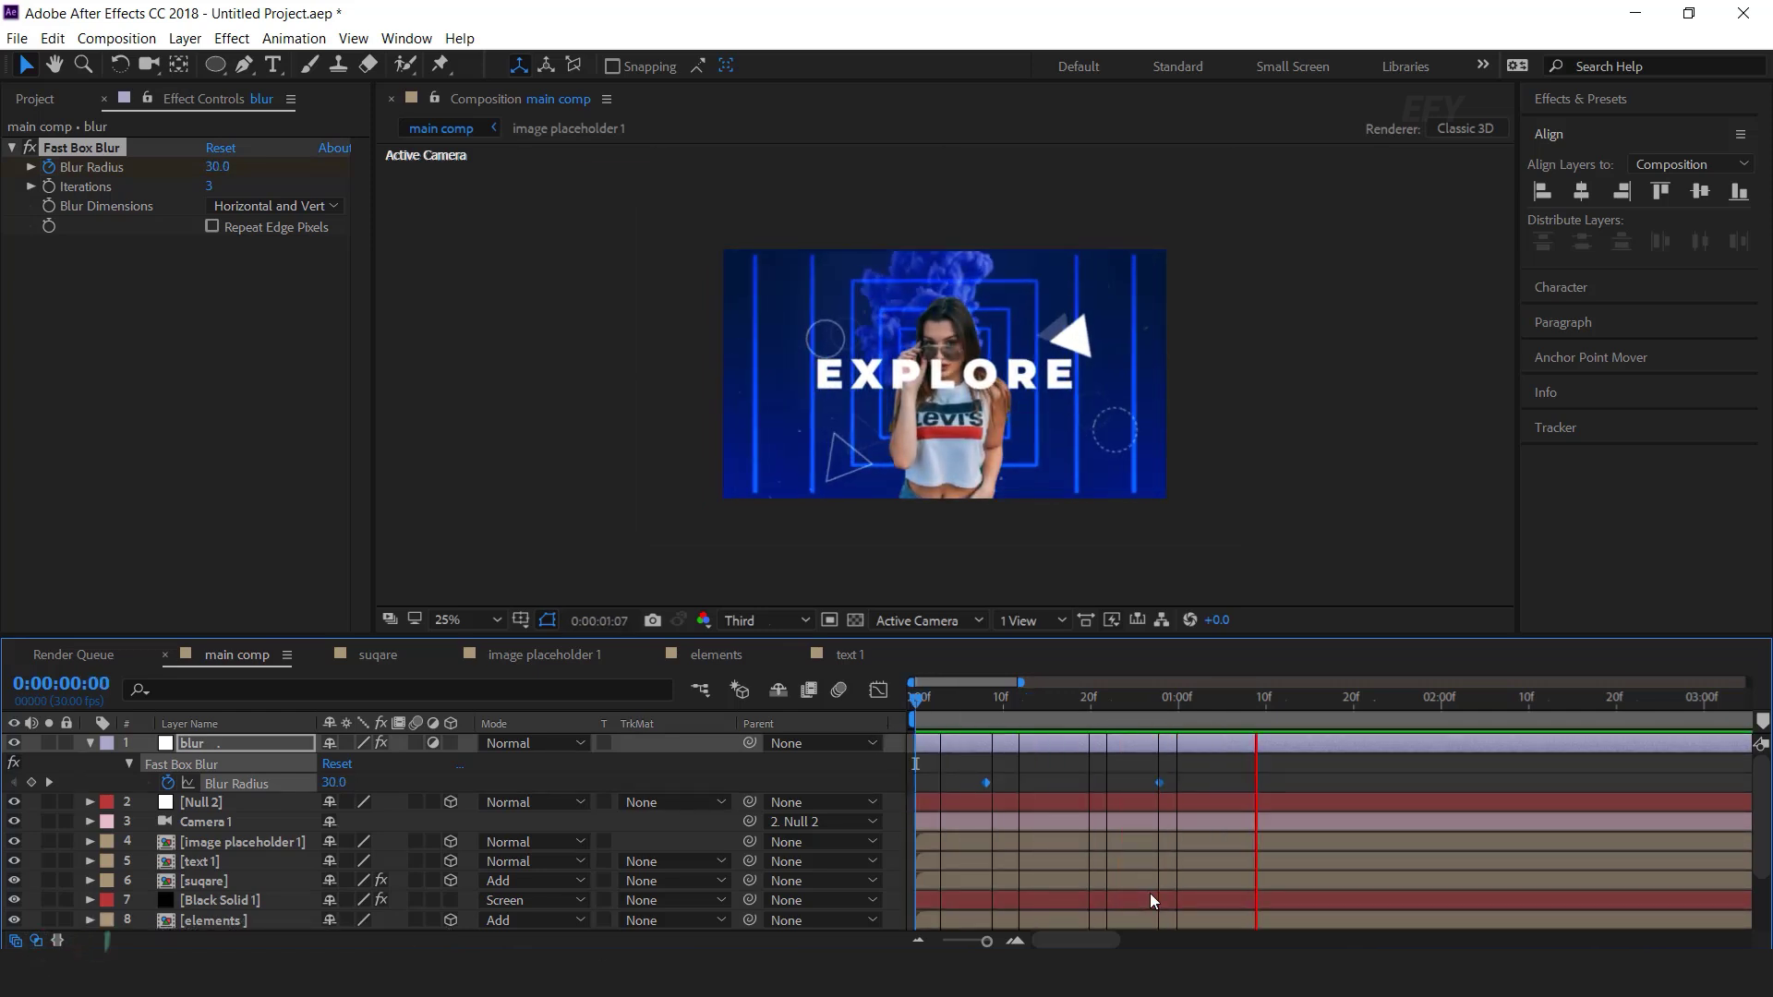
{"action": "key", "text": "space"}
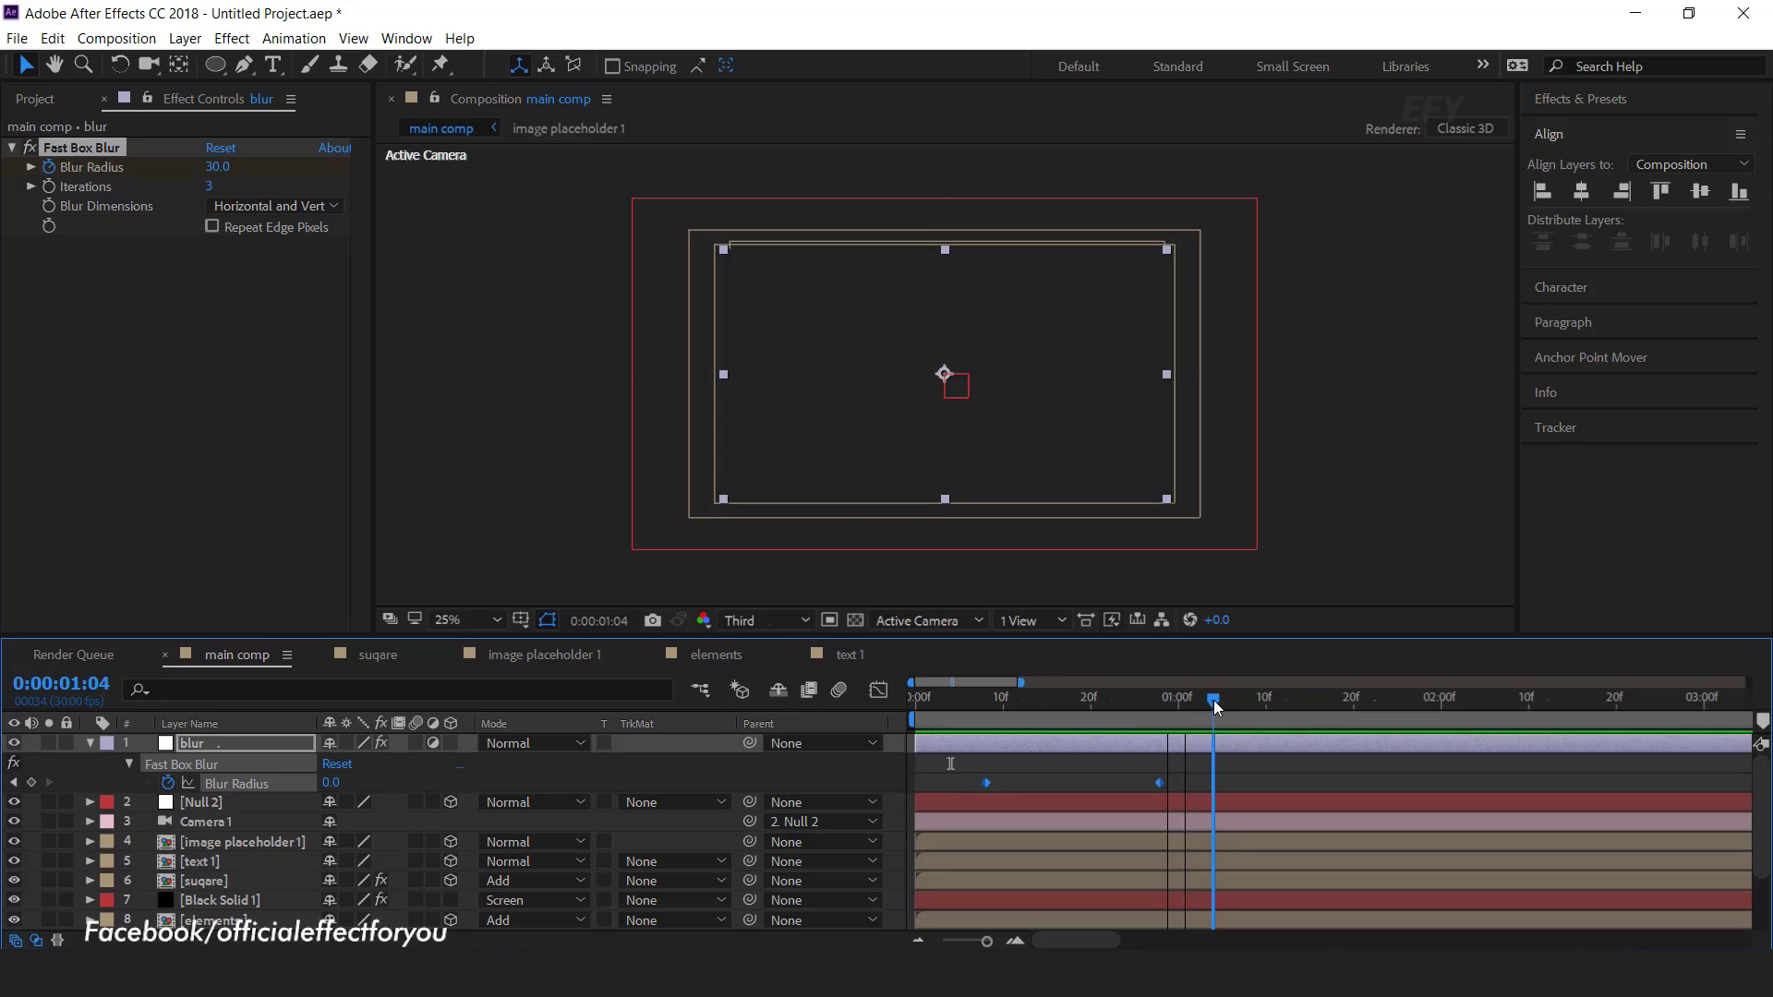
{"action": "key", "text": "u"}
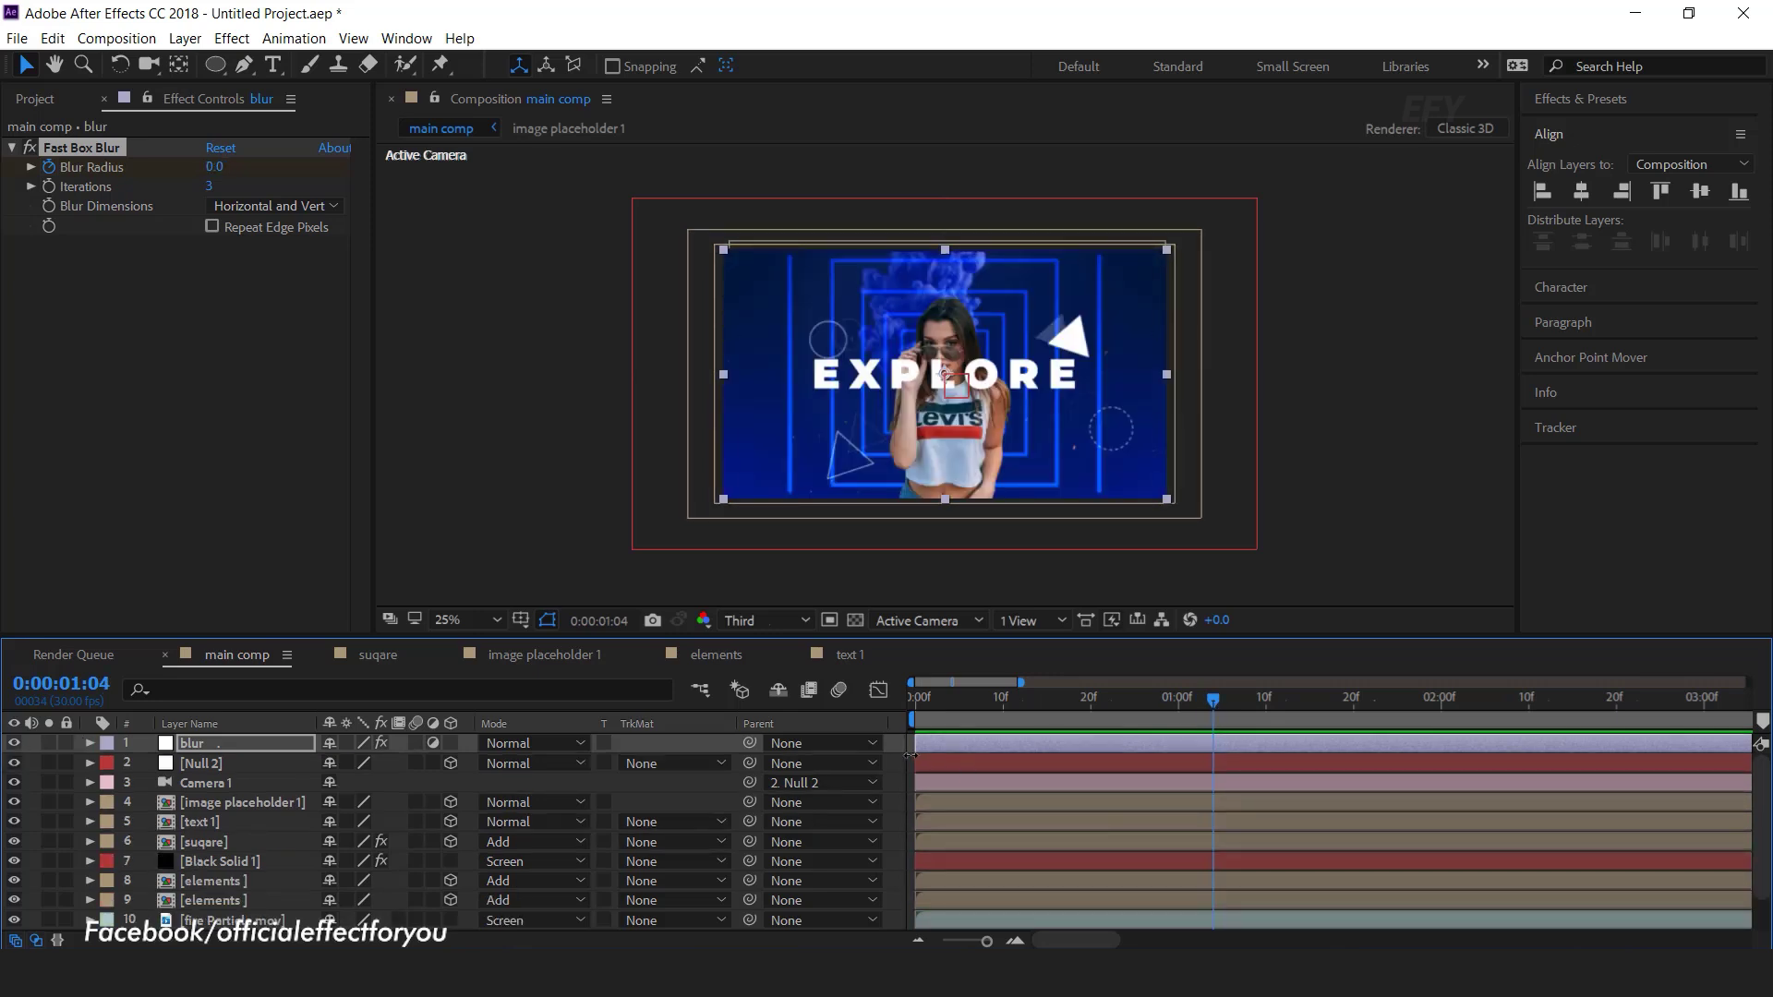
Add a second adjustment layer on top of the stack and name it cc.
{"action": "right_click", "coordinate": [898, 508]}
{"action": "mouse_move", "coordinate": [951, 519]}
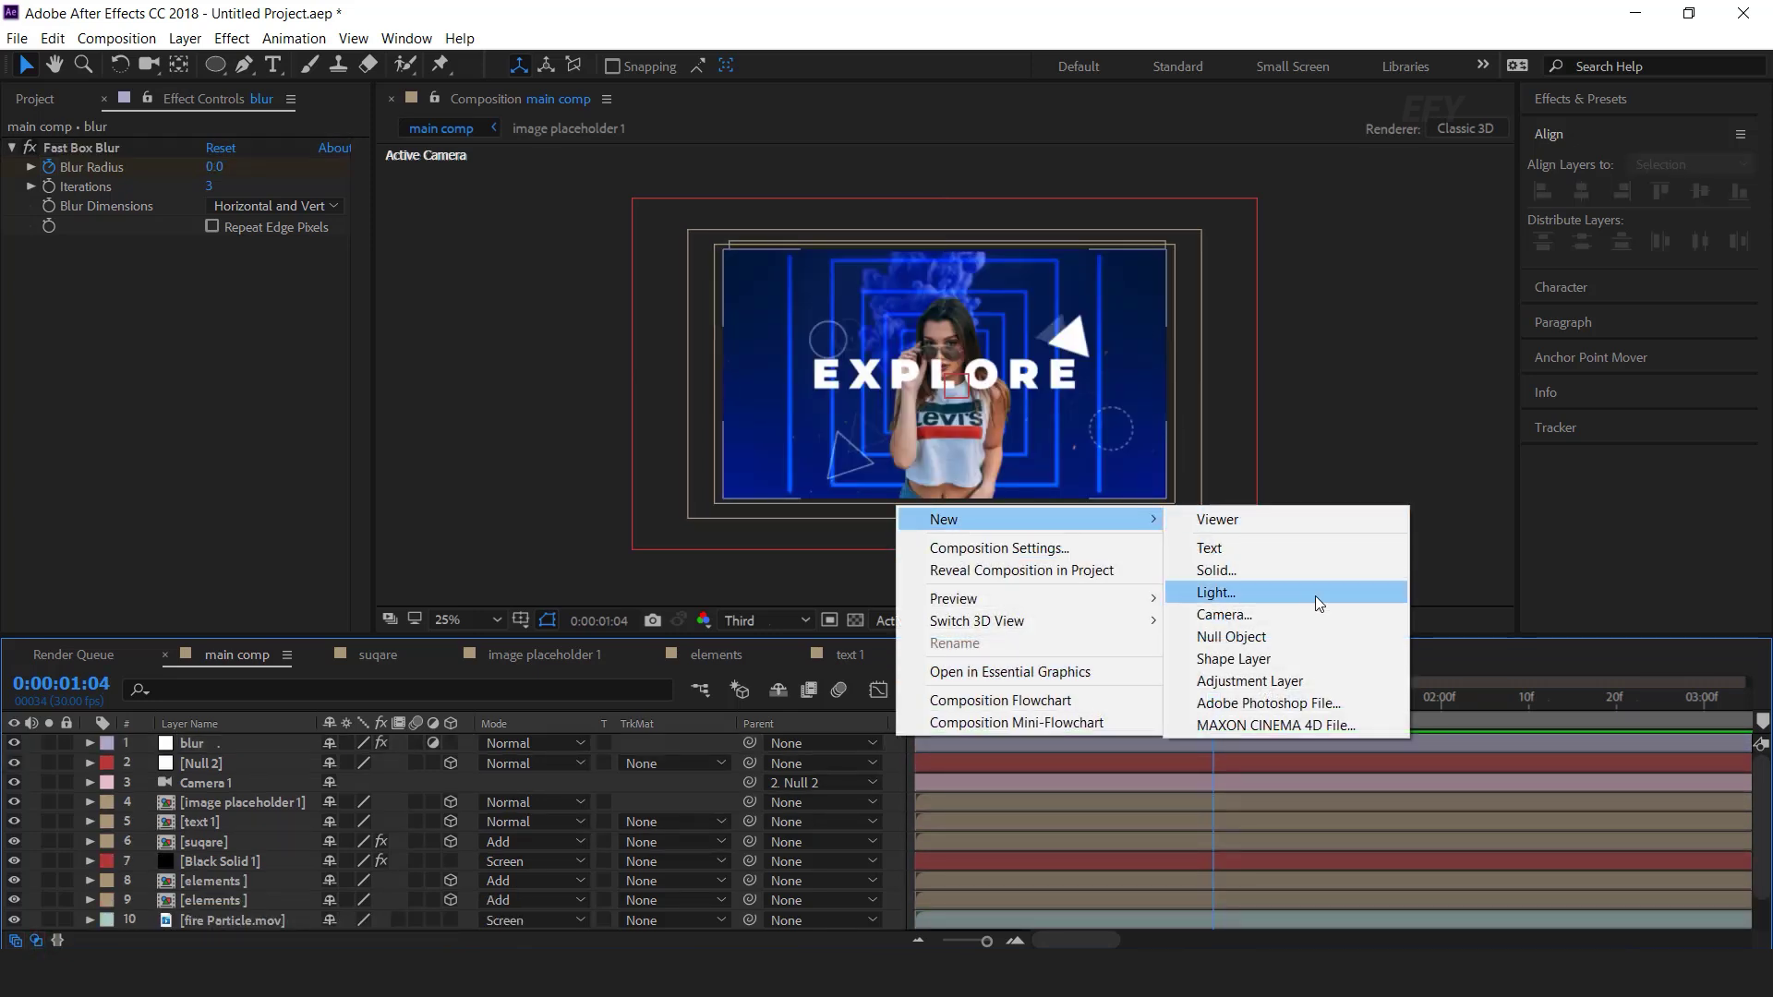
{"action": "left_click", "coordinate": [1227, 683]}
{"action": "key", "text": "Return"}
{"action": "type", "text": "cc"}
{"action": "key", "text": "Return"}
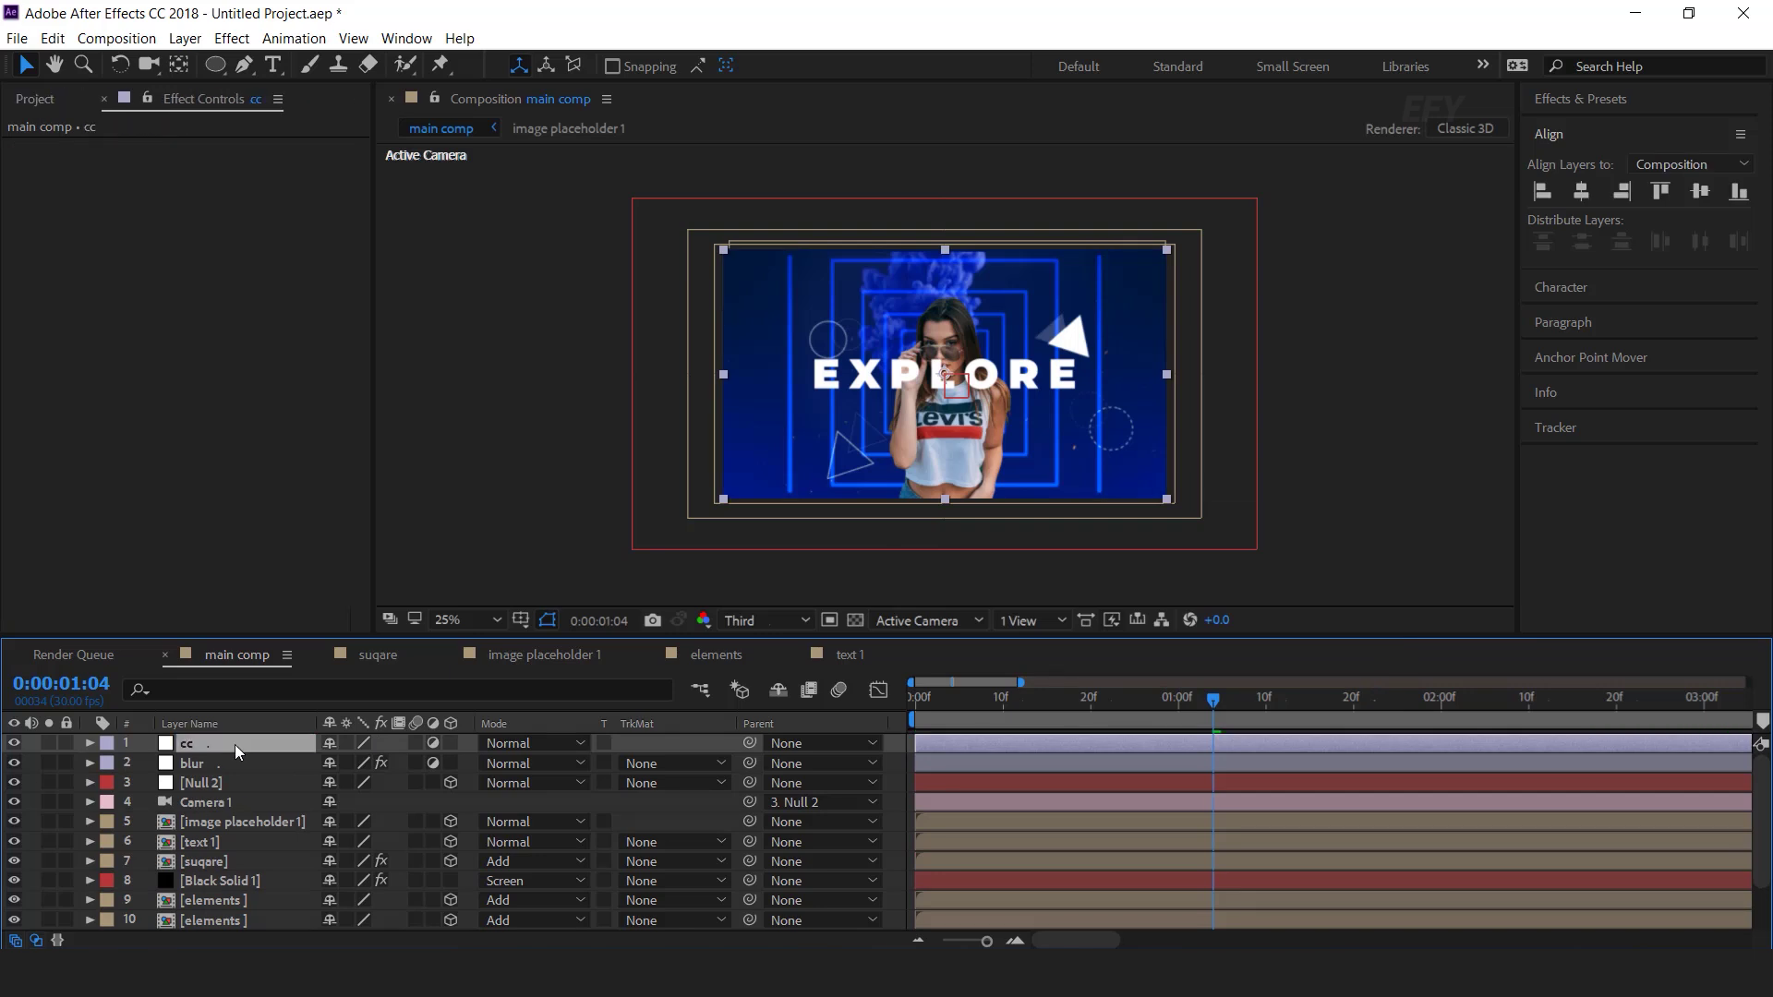
Apply the Curves effect to the cc adjustment layer.
{"action": "key", "text": "ctrl+space"}
{"action": "type", "text": "cur"}
{"action": "key", "text": "Return"}
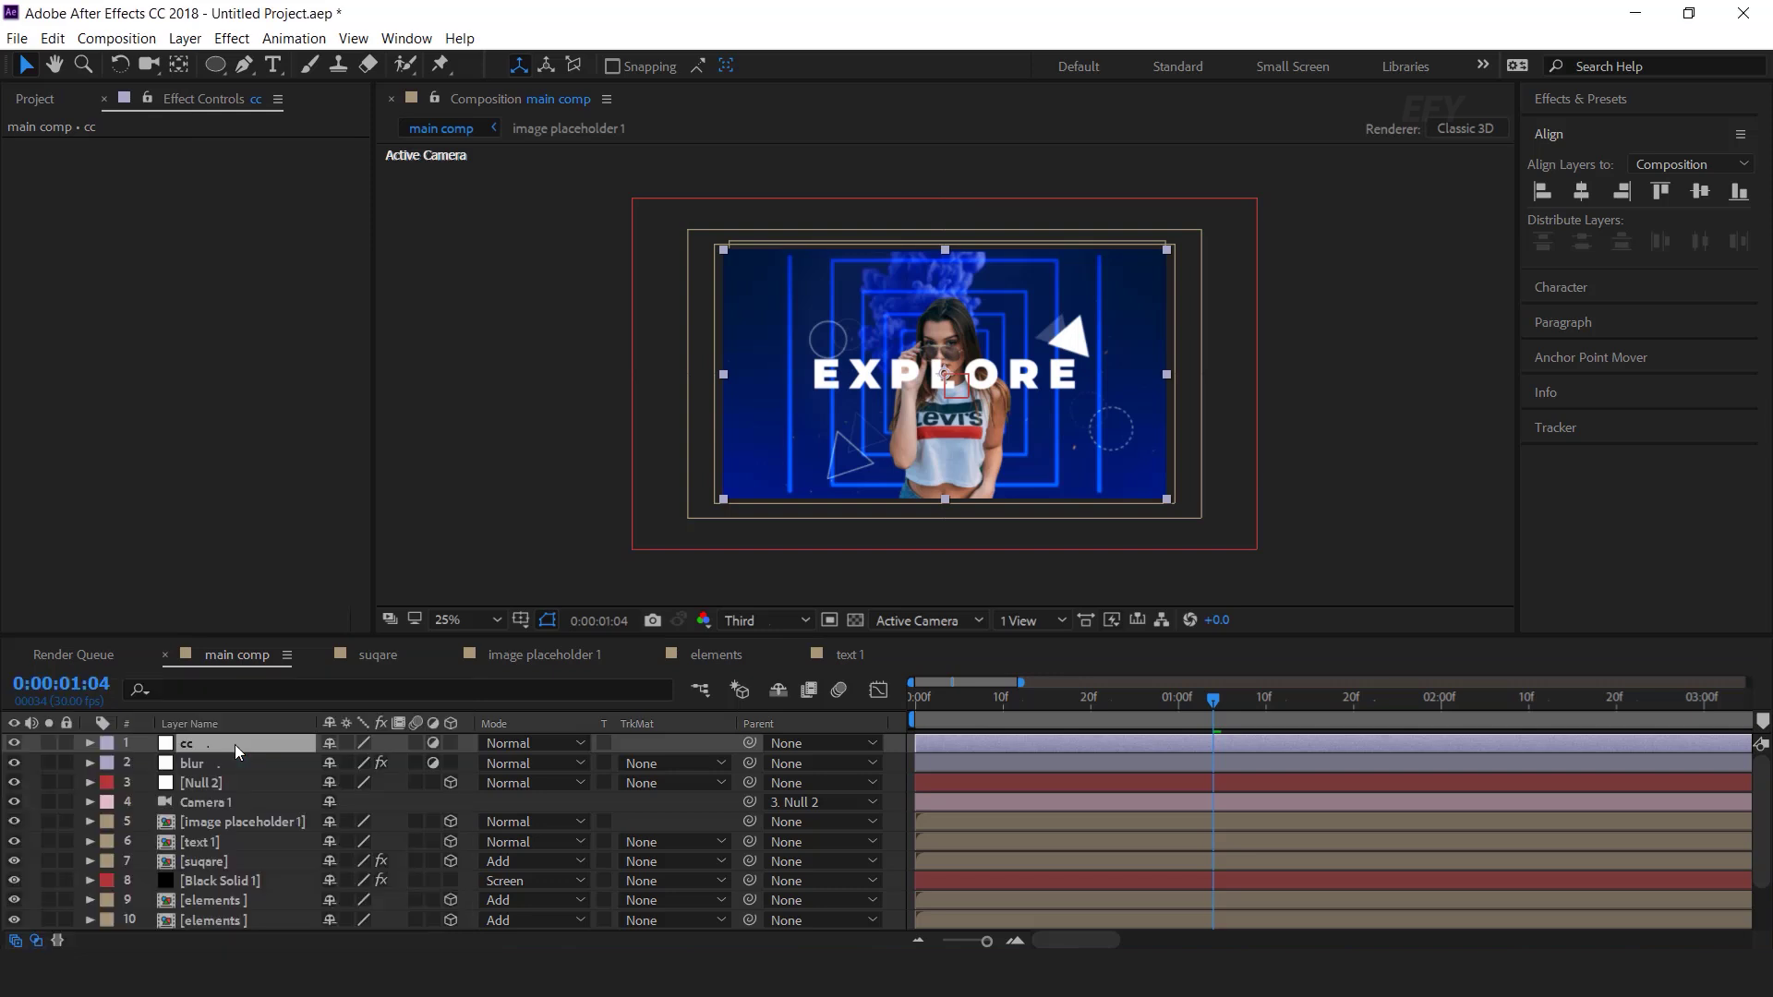
Bend the cc layer's RGB curve into a slight S-shape, darkening shadows and lifting highlights, and apply the Sharpen effect to the layer.
{"action": "left_click_drag", "start_coordinate": [120, 459], "coordinate": [130, 462]}
{"action": "left_click_drag", "start_coordinate": [254, 322], "coordinate": [256, 314]}
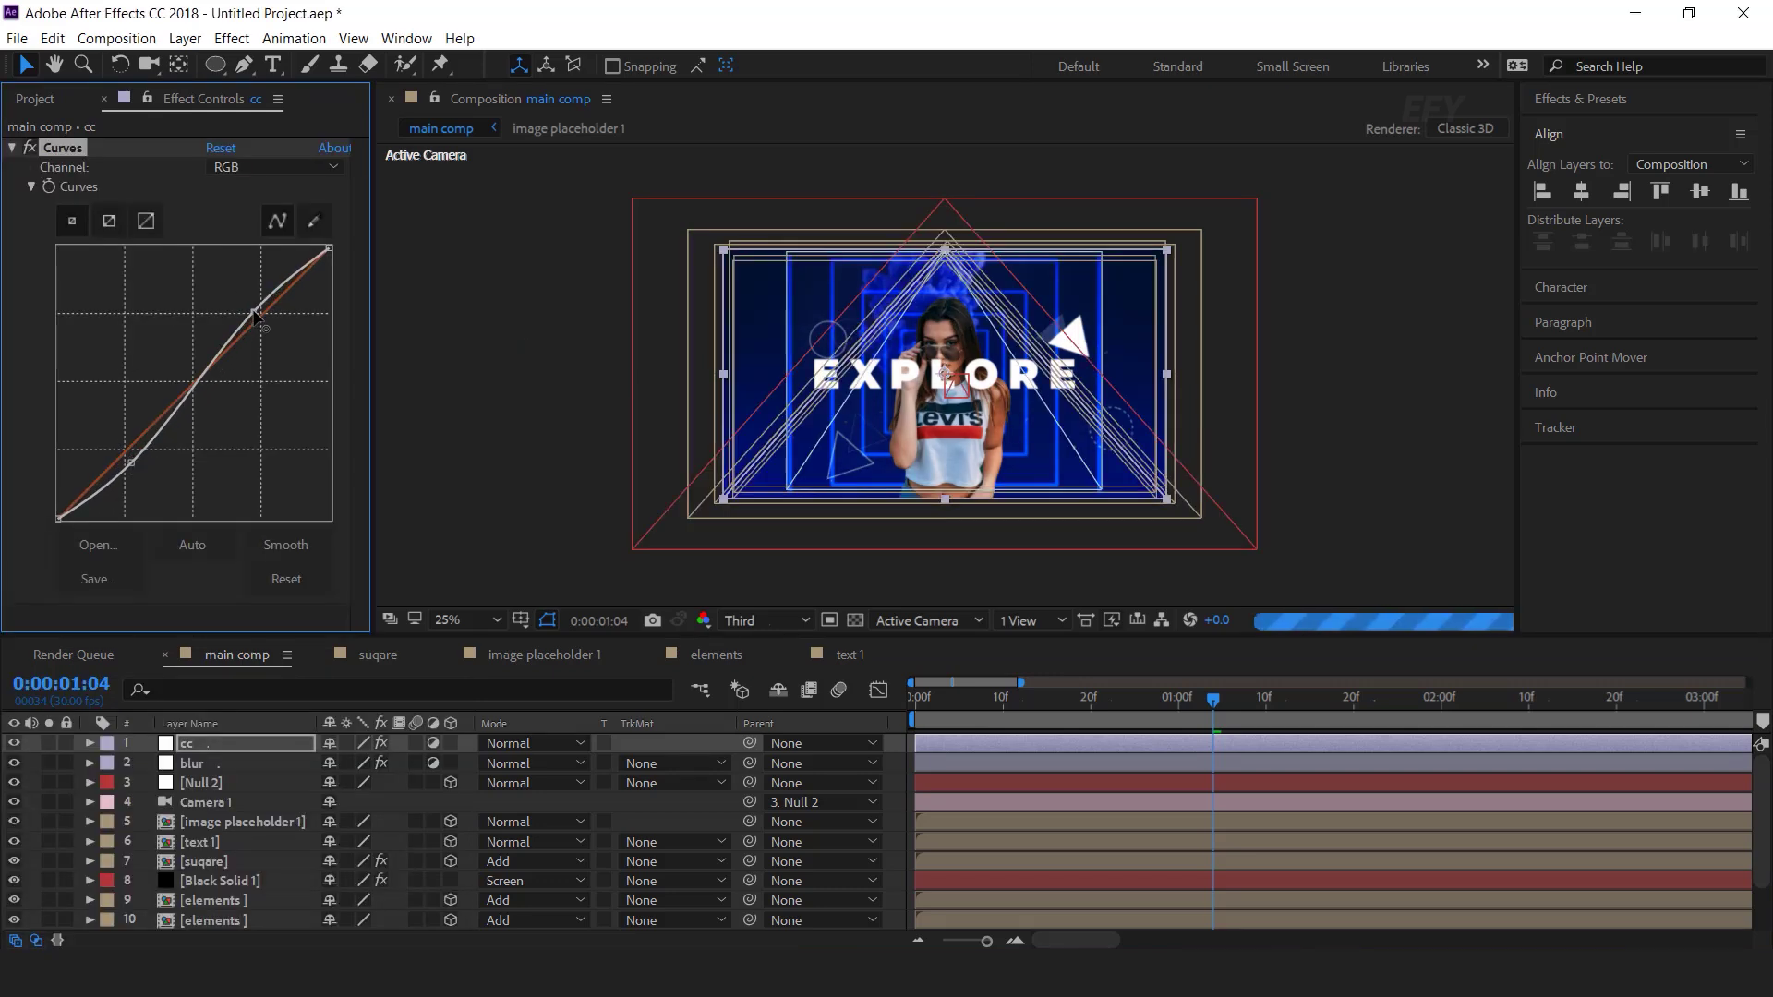
{"action": "left_click", "coordinate": [195, 746]}
{"action": "key", "text": "ctrl+space"}
{"action": "type", "text": "shar"}
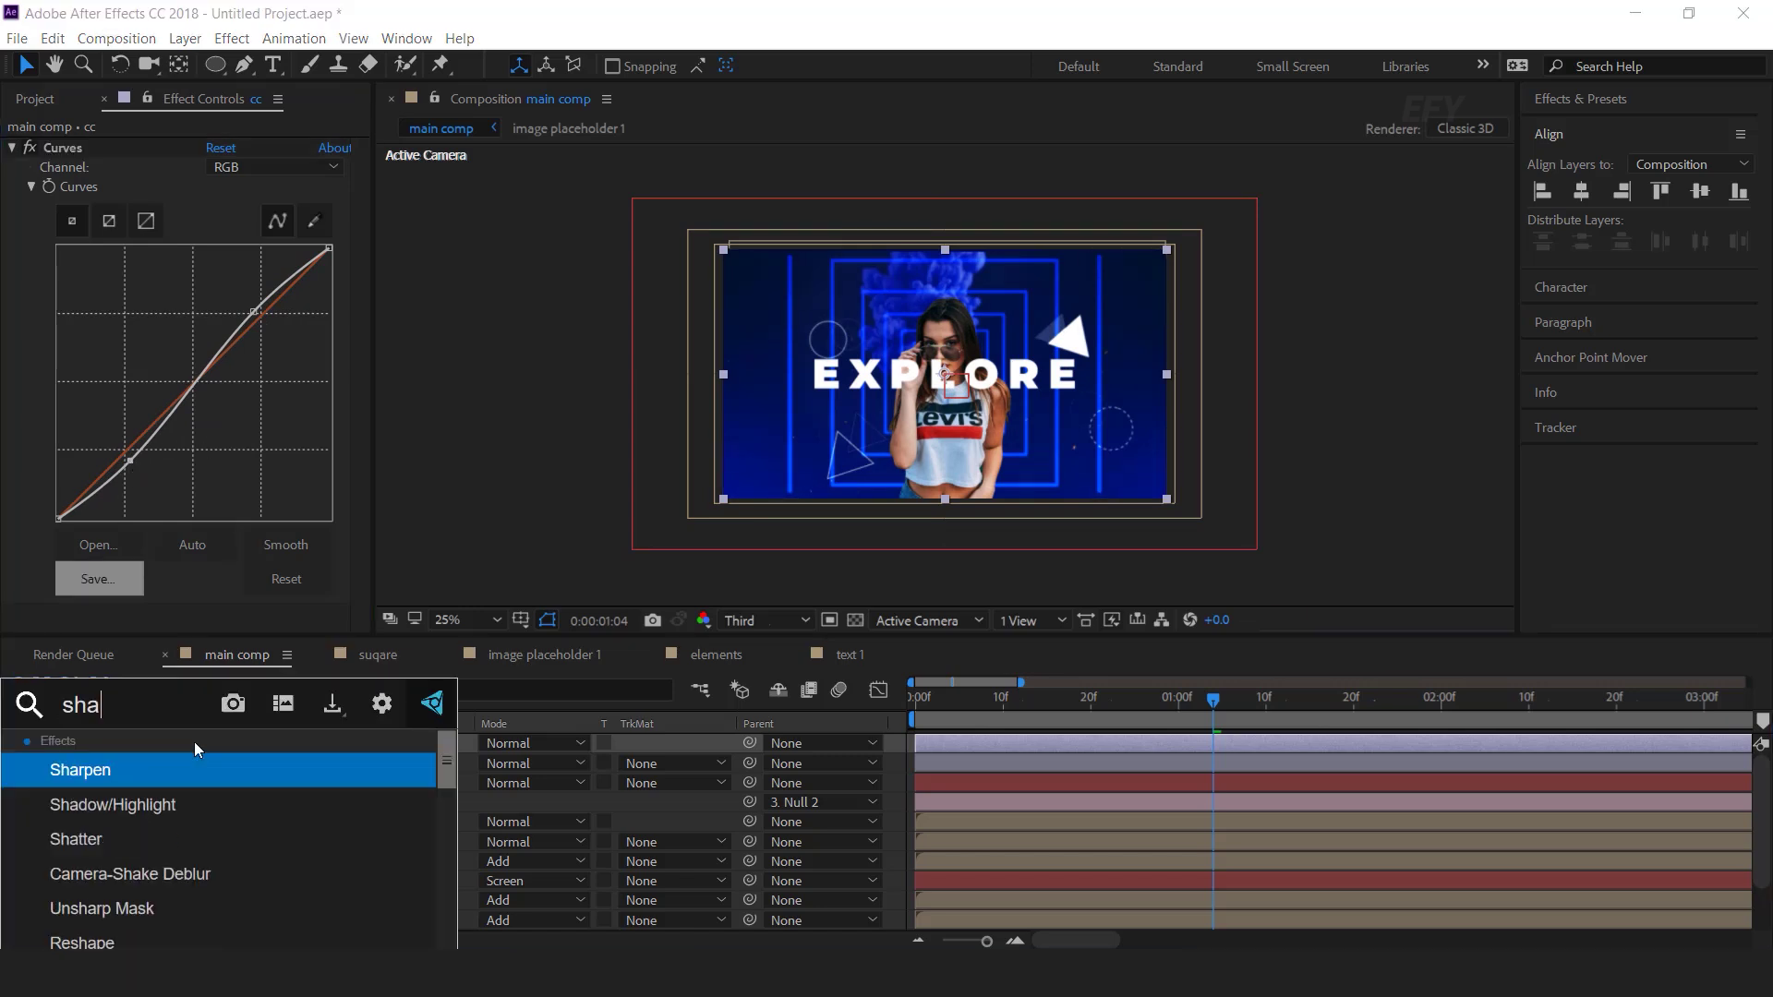
{"action": "key", "text": "Return"}
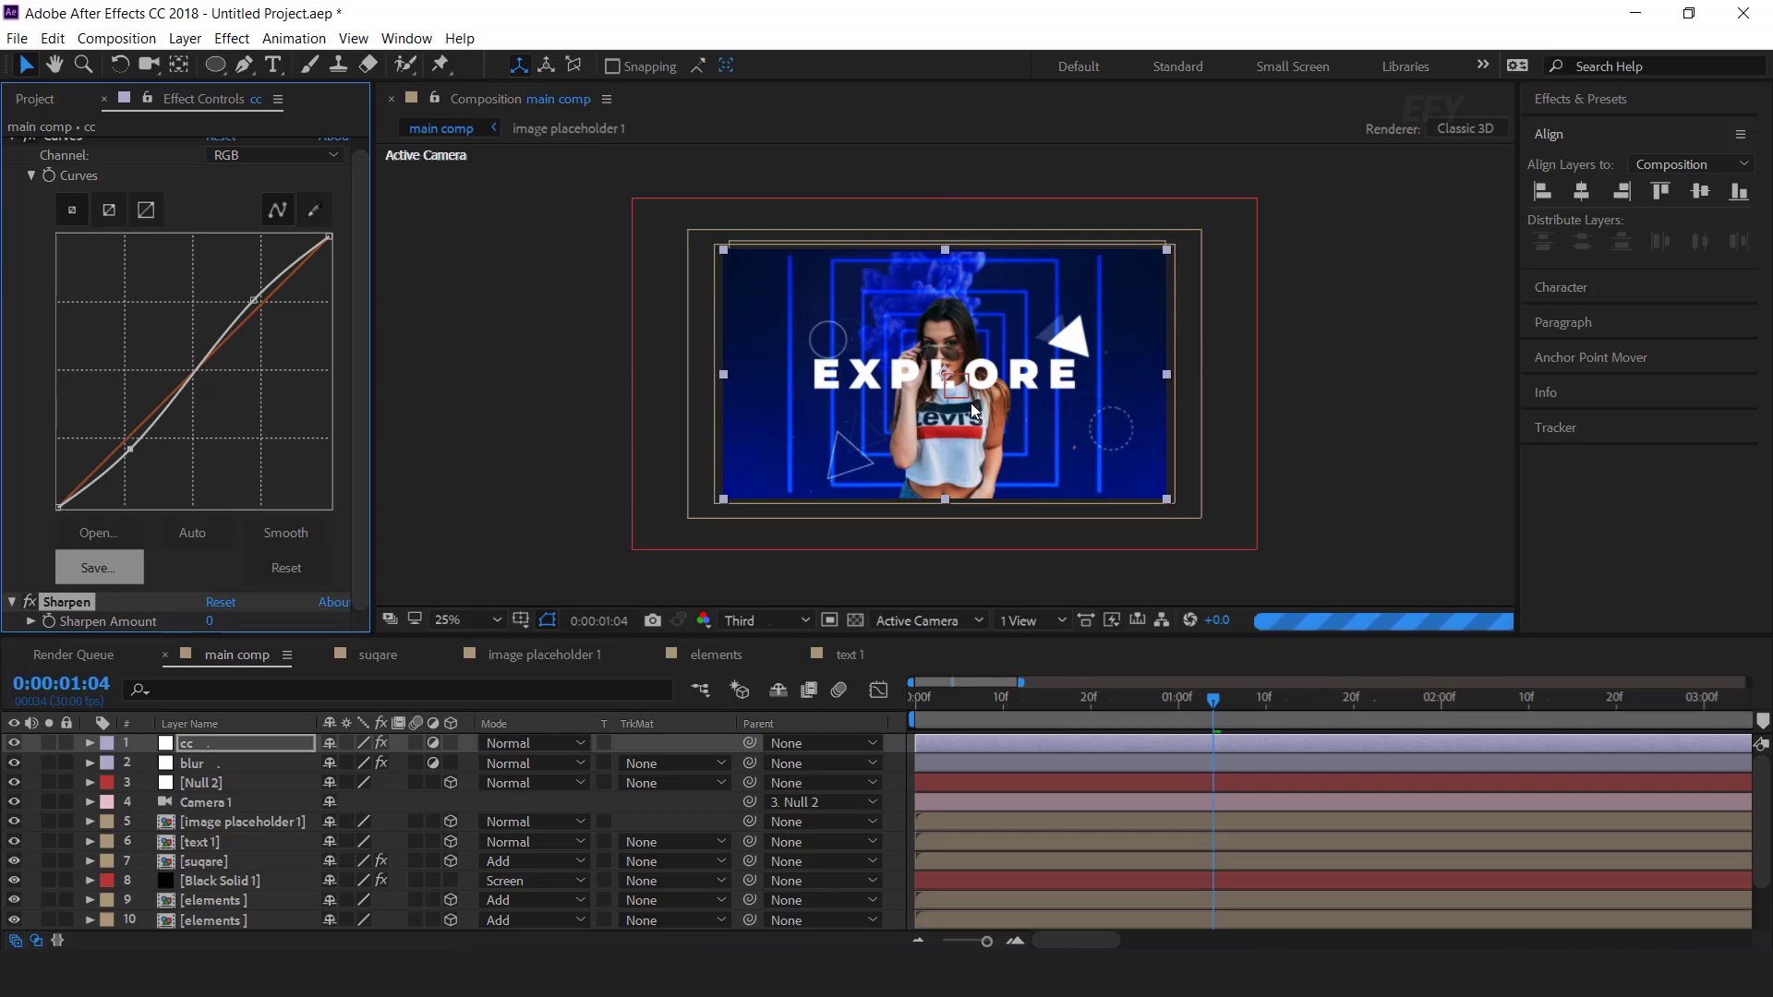
Set the cc layer's Sharpen Amount to 5.
{"action": "key", "text": "slash"}
{"action": "key", "text": "comma"}
{"action": "key", "text": "comma"}
{"action": "left_click", "coordinate": [210, 620]}
{"action": "type", "text": "5"}
{"action": "key", "text": "Return"}
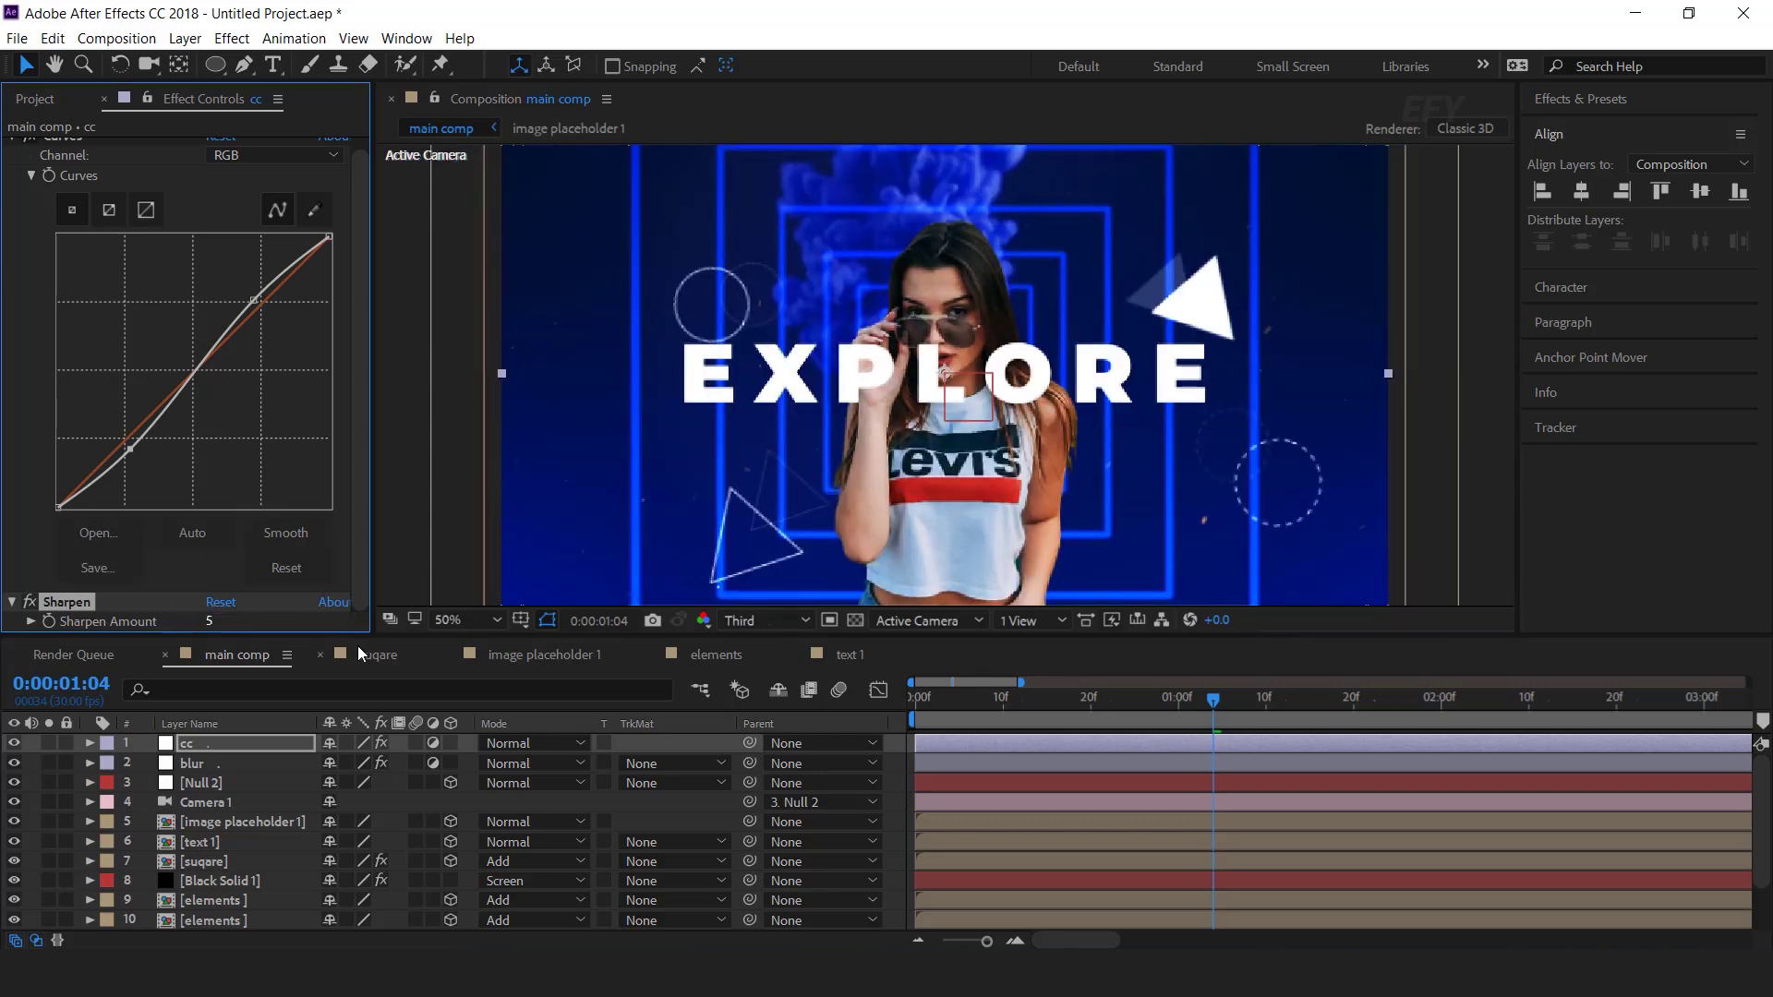
Apply the Unsharp Mask effect to the cc adjustment layer.
{"action": "left_click", "coordinate": [202, 745]}
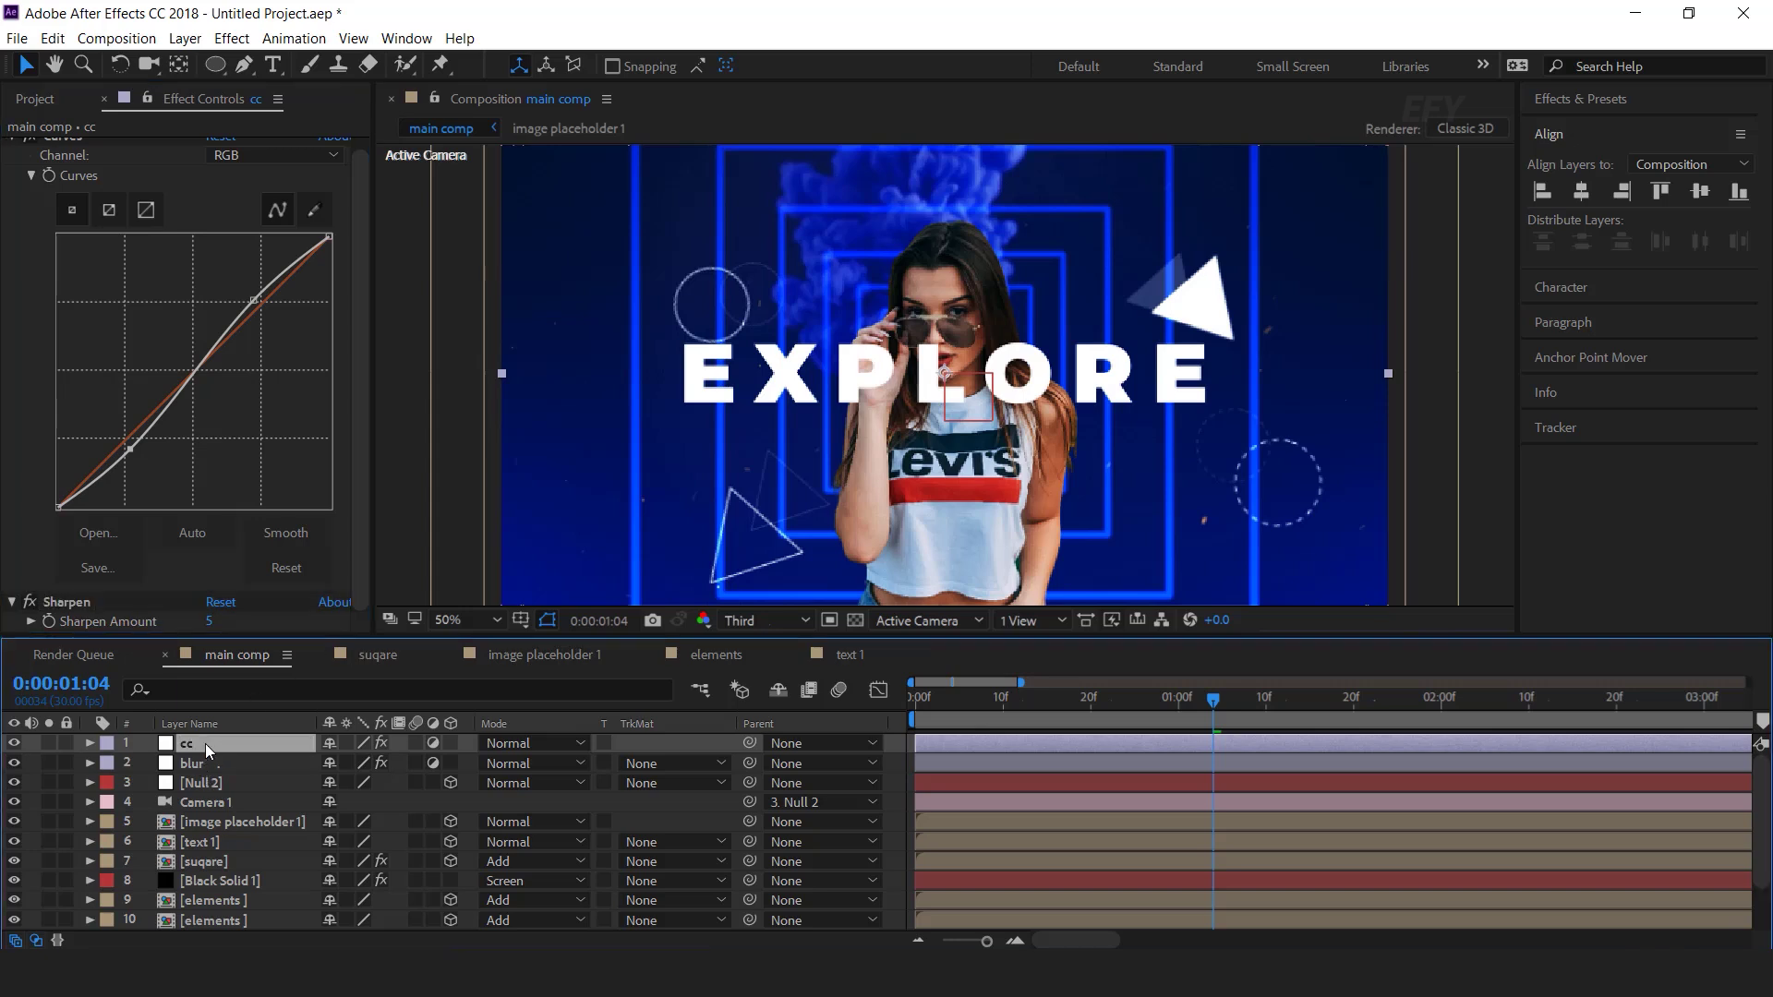
{"action": "key", "text": "ctrl+space"}
{"action": "type", "text": "un"}
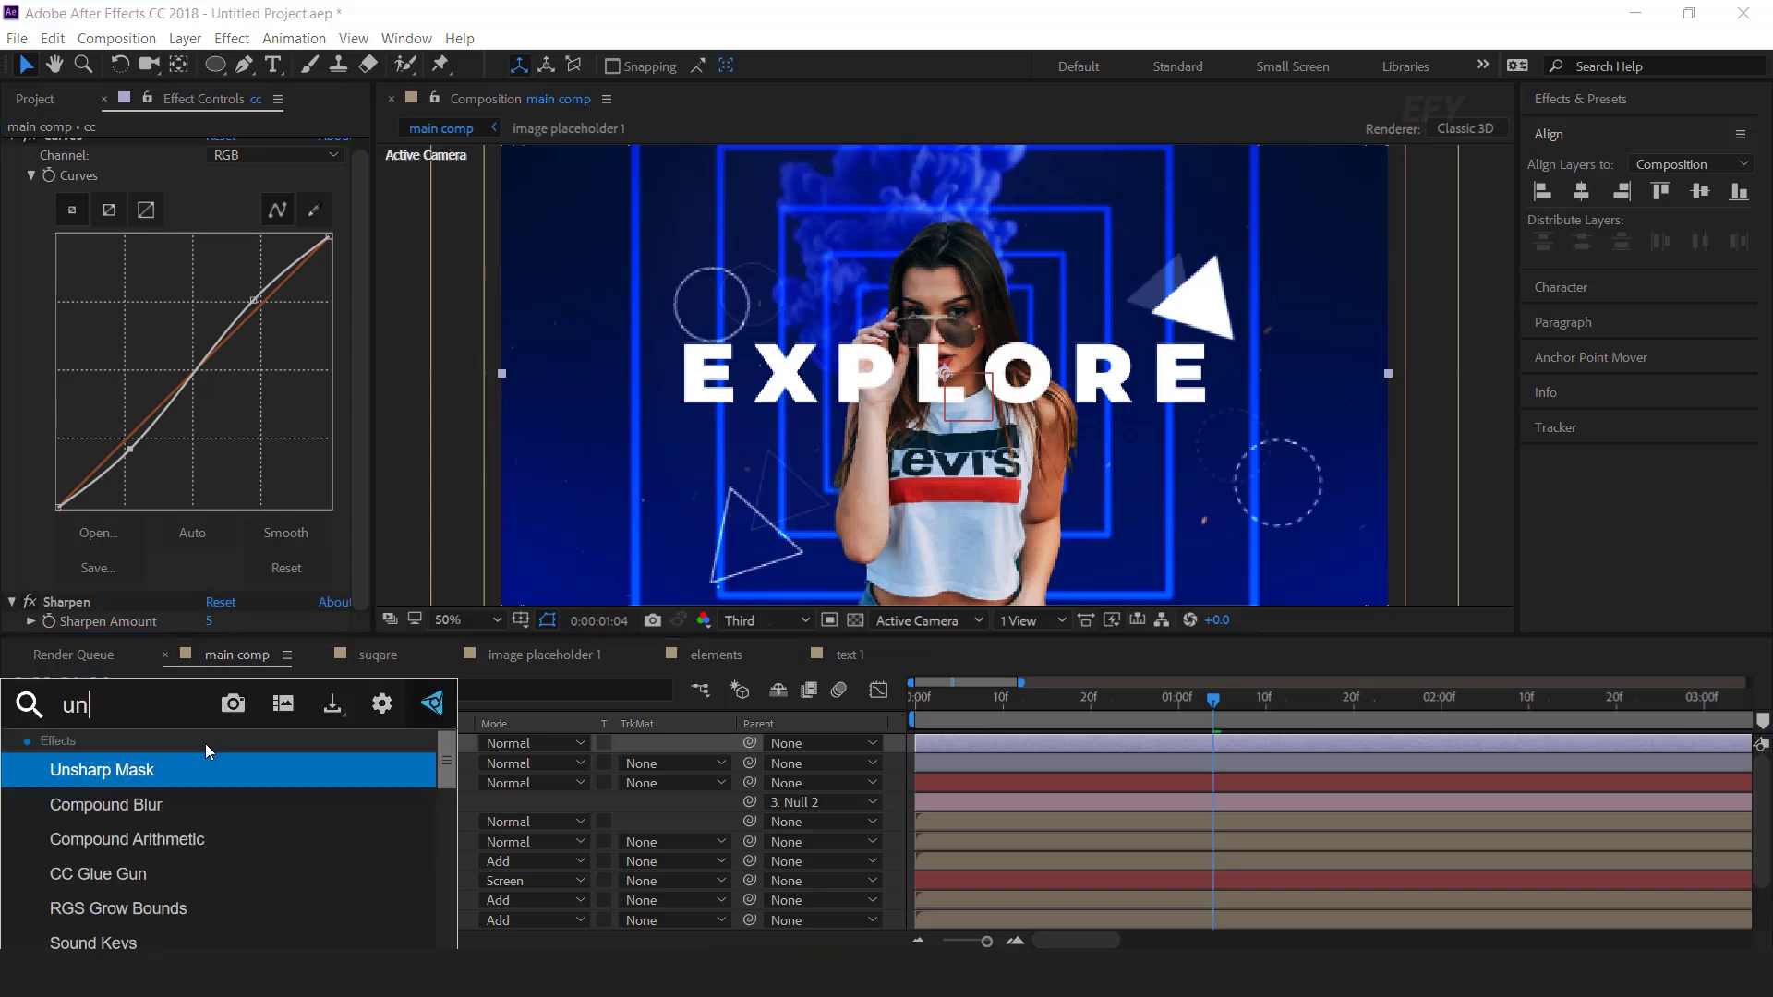
{"action": "key", "text": "Return"}
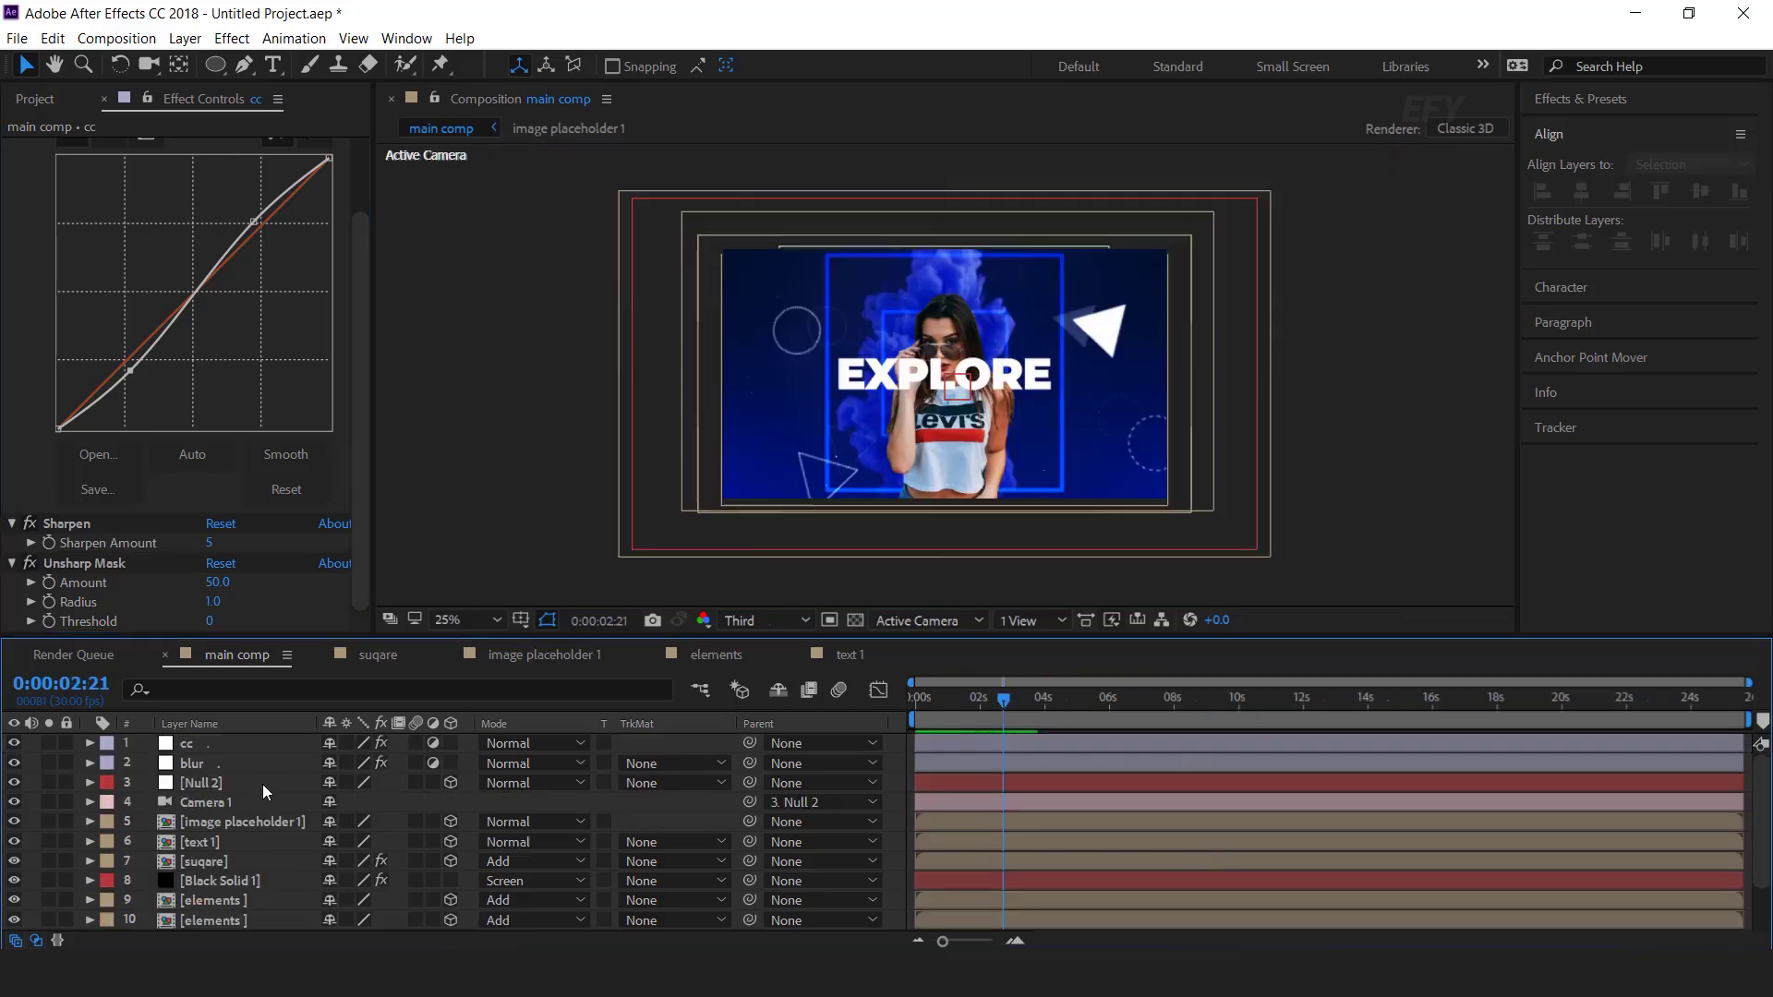
Enable motion blur on all layers of main comp and pre-compose them together as scene 1, moving all attributes.
{"action": "key", "text": "ctrl+a"}
{"action": "left_click", "coordinate": [413, 745]}
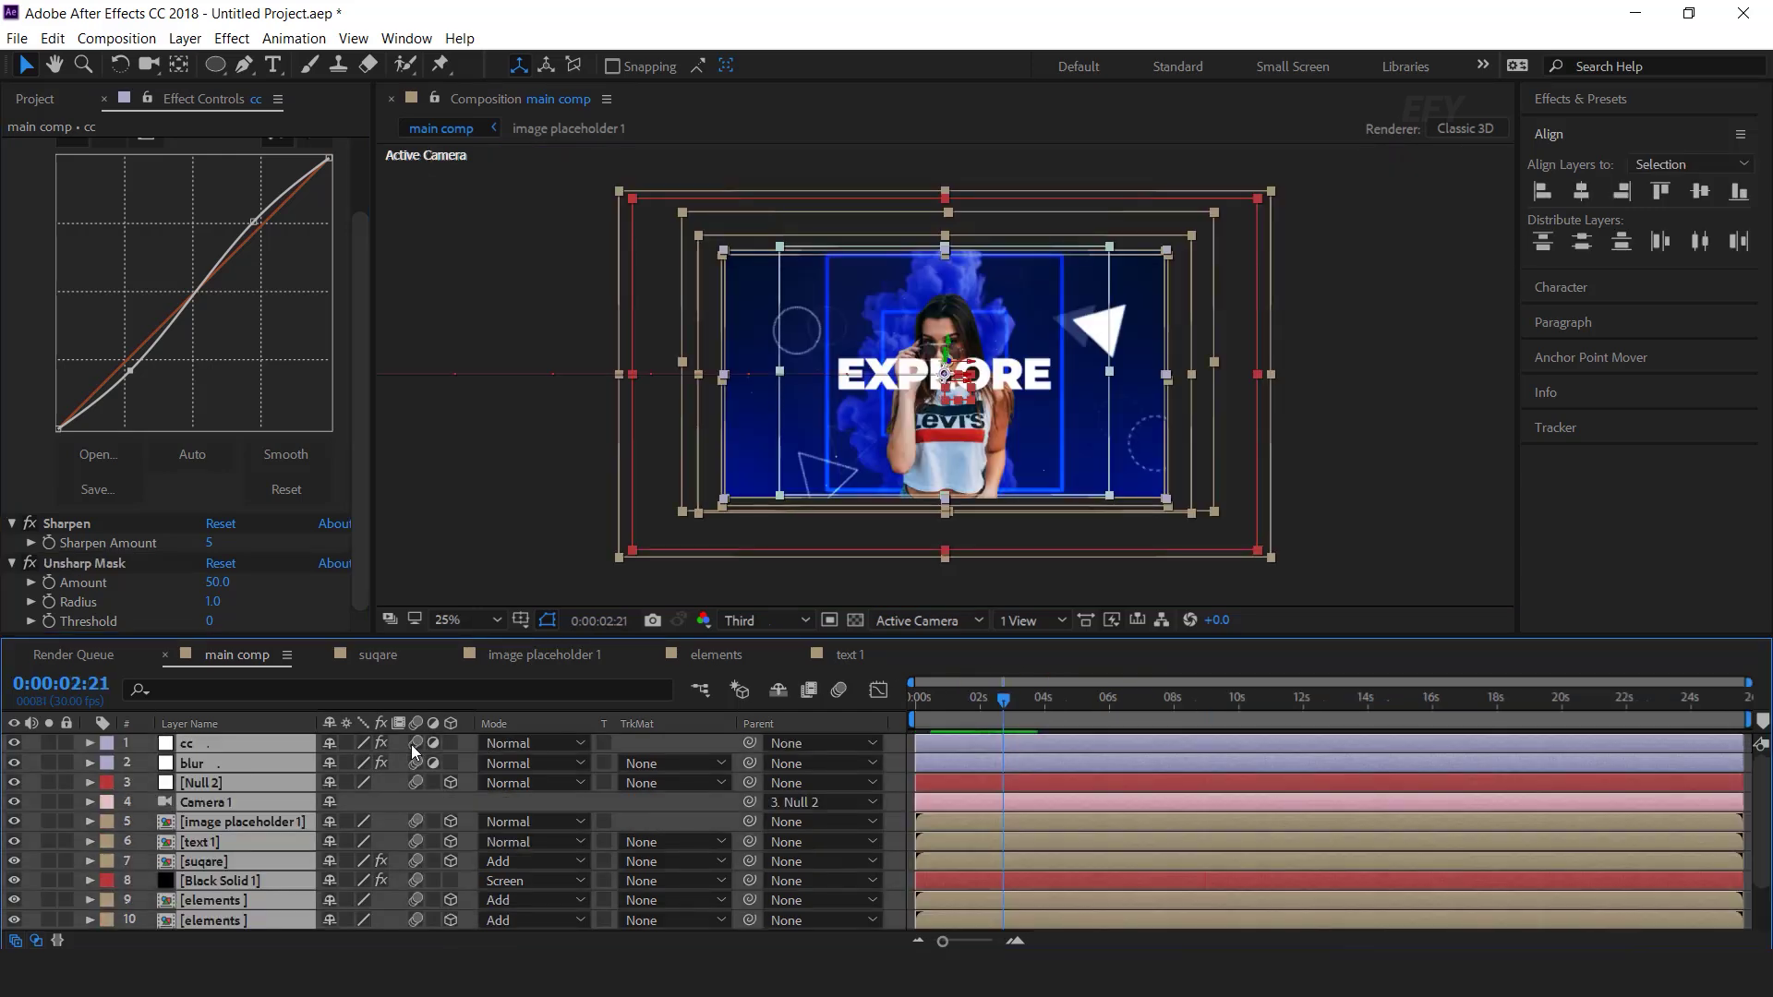
{"action": "right_click", "coordinate": [257, 785]}
{"action": "left_click", "coordinate": [342, 774]}
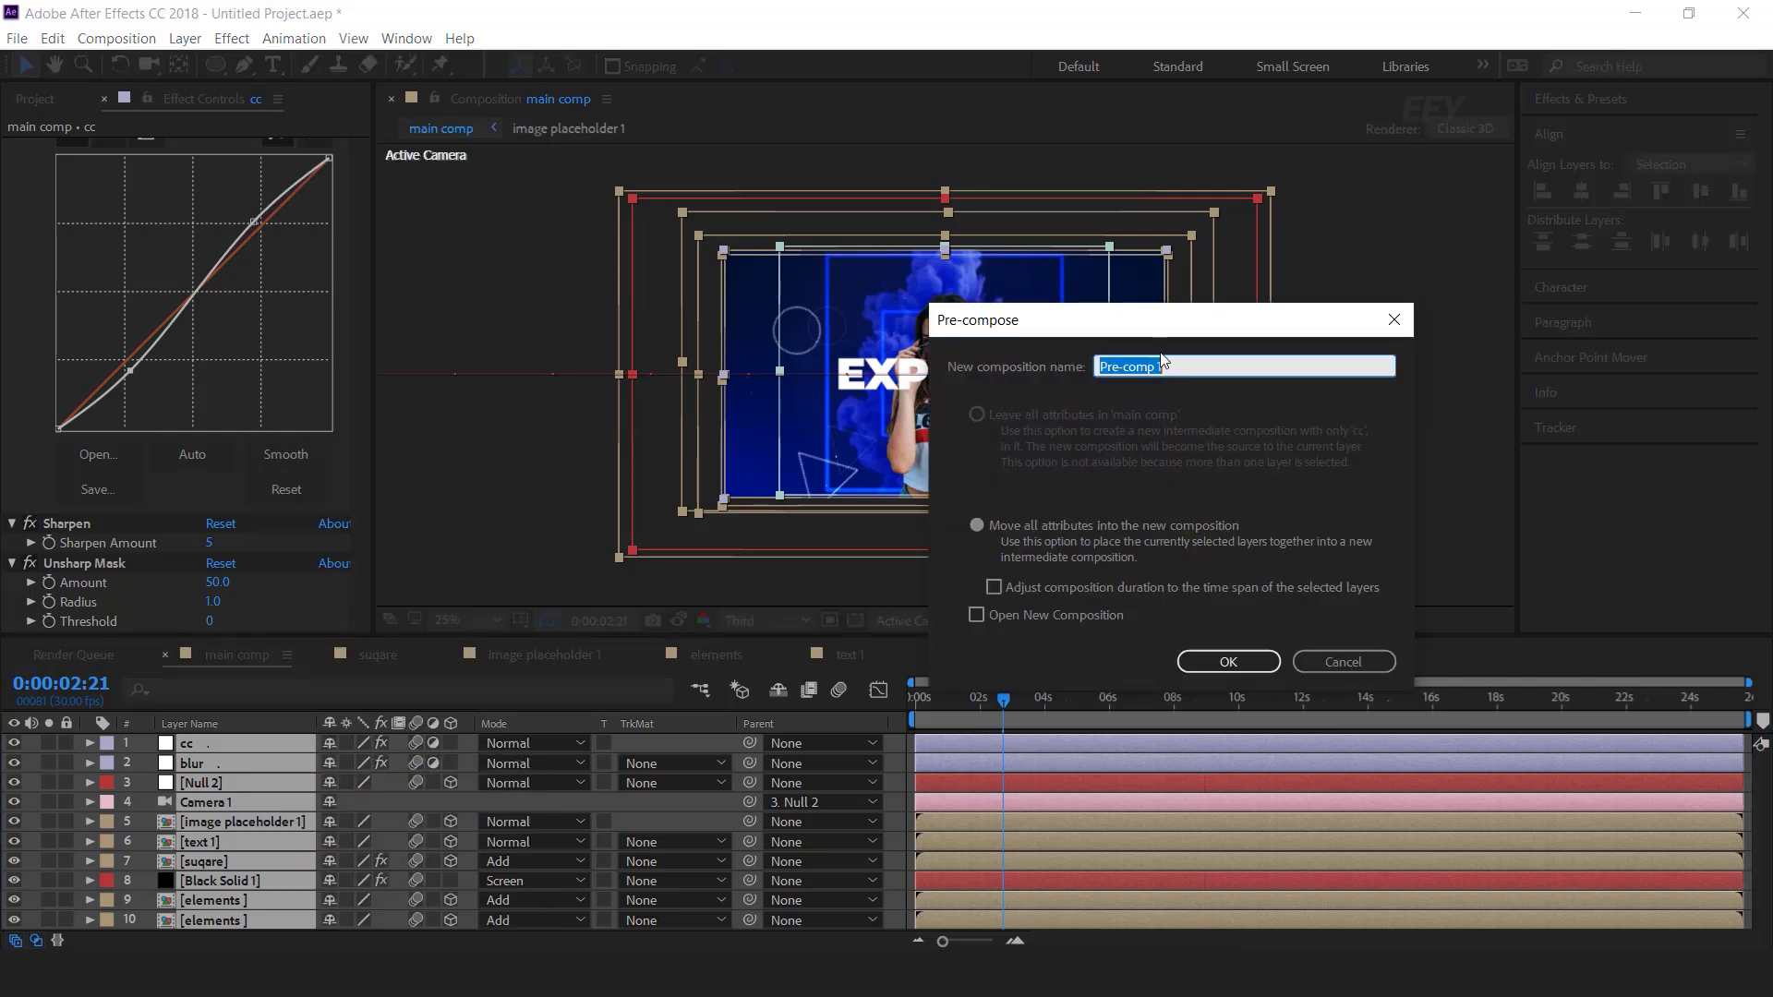
{"action": "type", "text": "scene 1"}
{"action": "key", "text": "Return"}
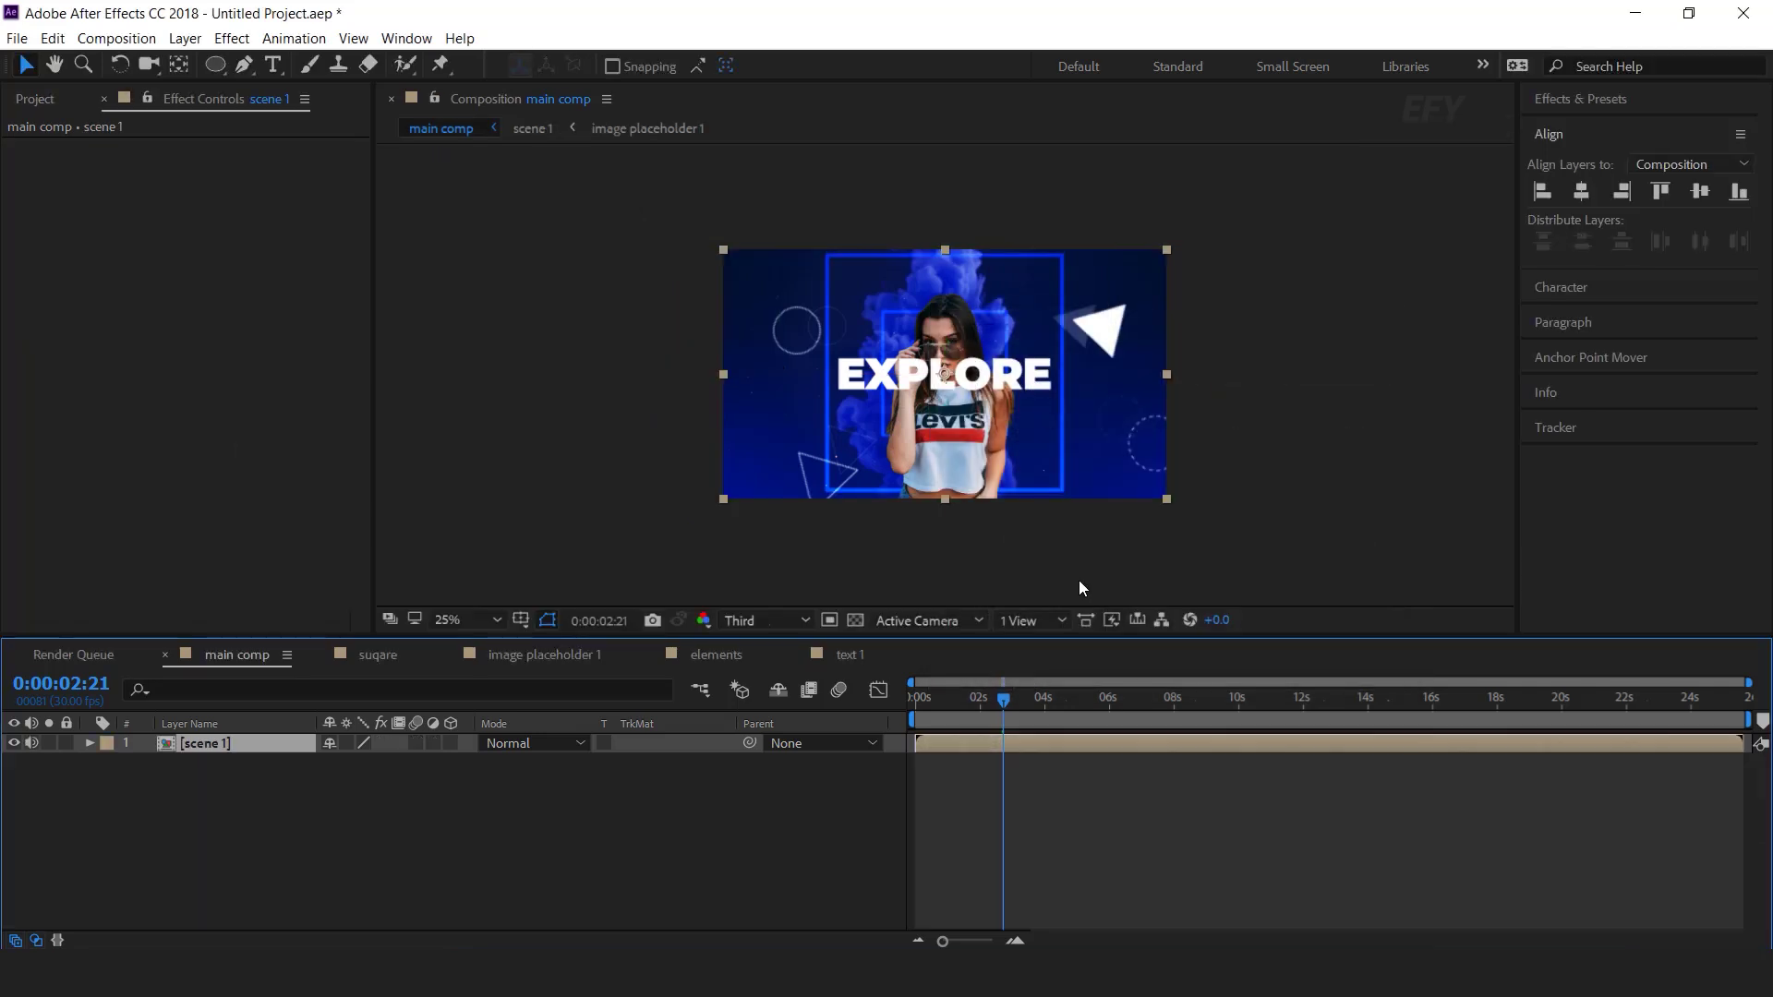
{"action": "left_click", "coordinate": [586, 847]}
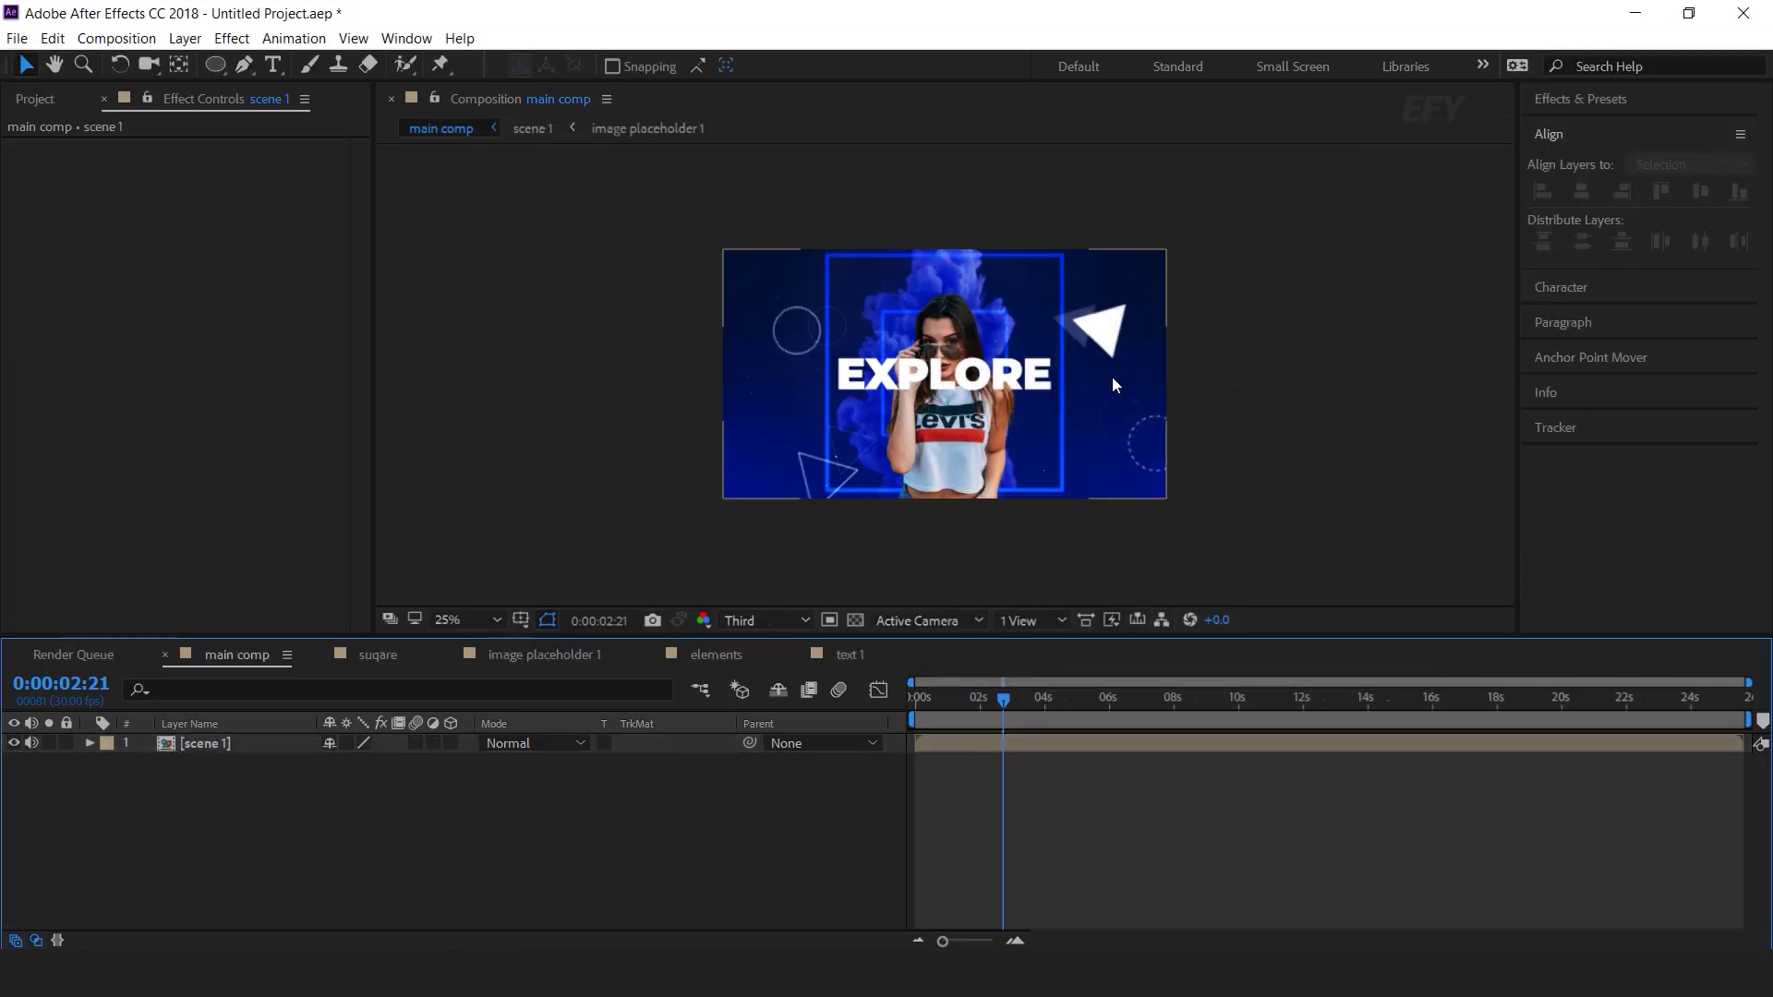
Duplicate the scene 1 layer in main comp and make the upper copy start at 0:00:02:21.
{"action": "left_click", "coordinate": [224, 746]}
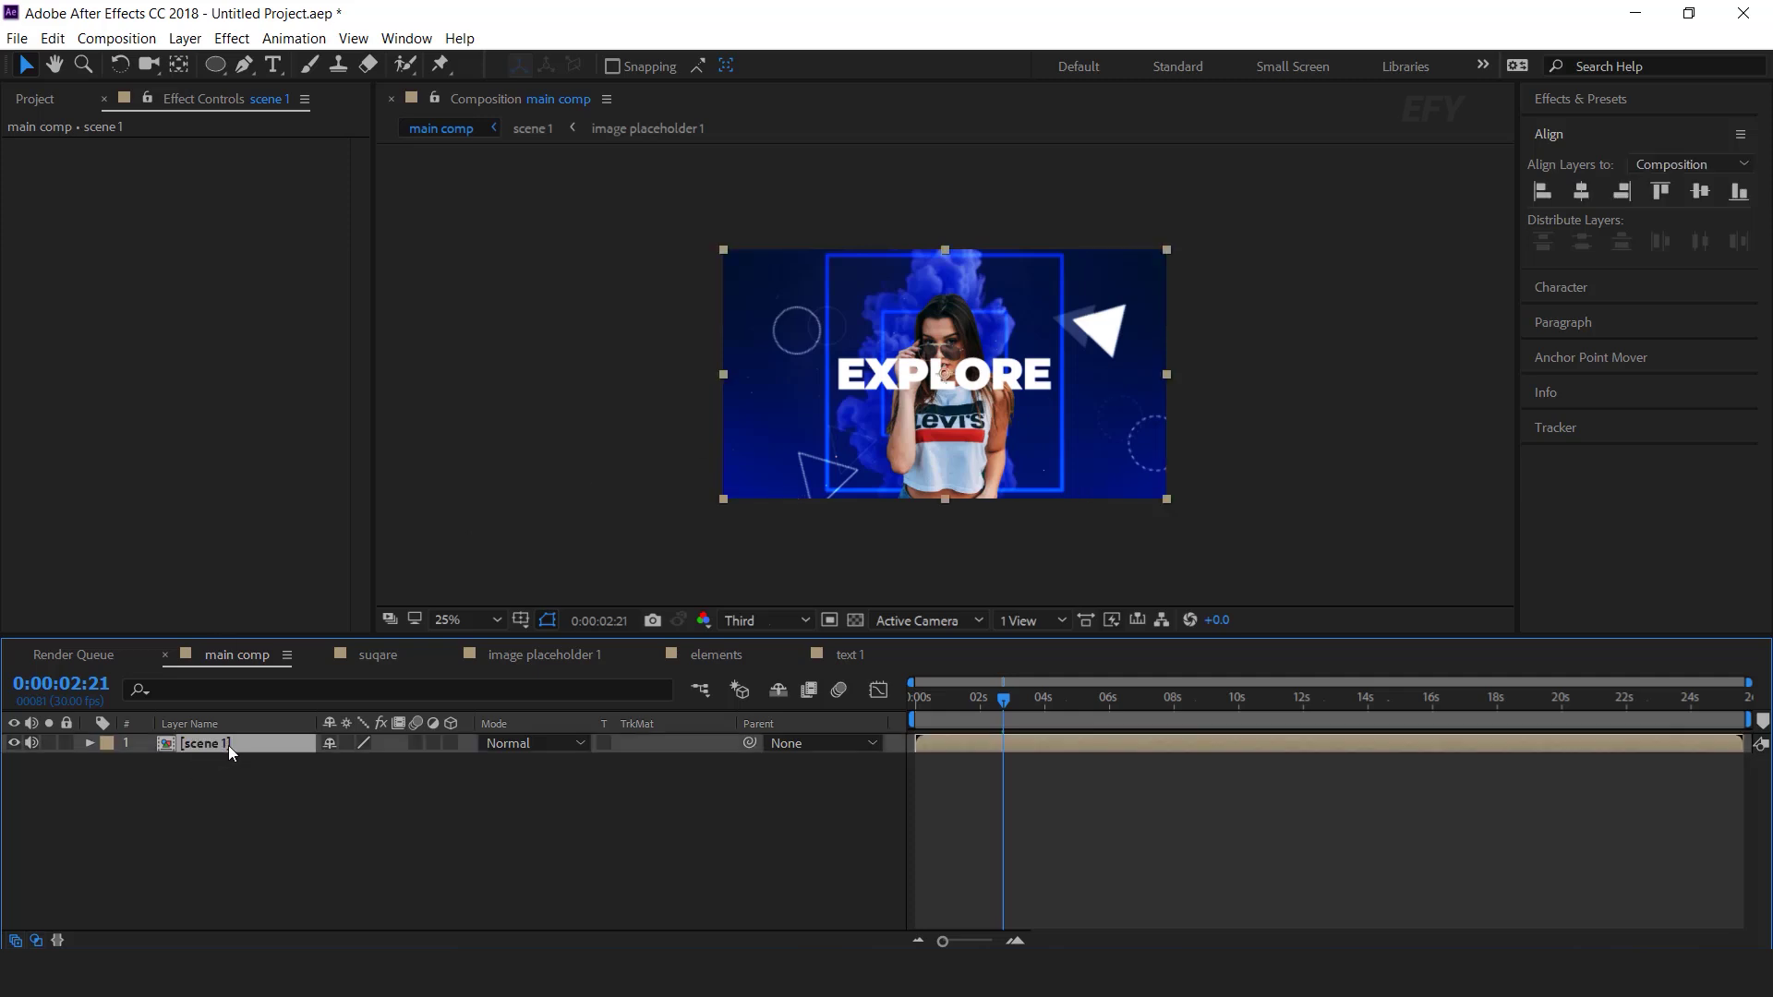
{"action": "key", "text": "ctrl+d"}
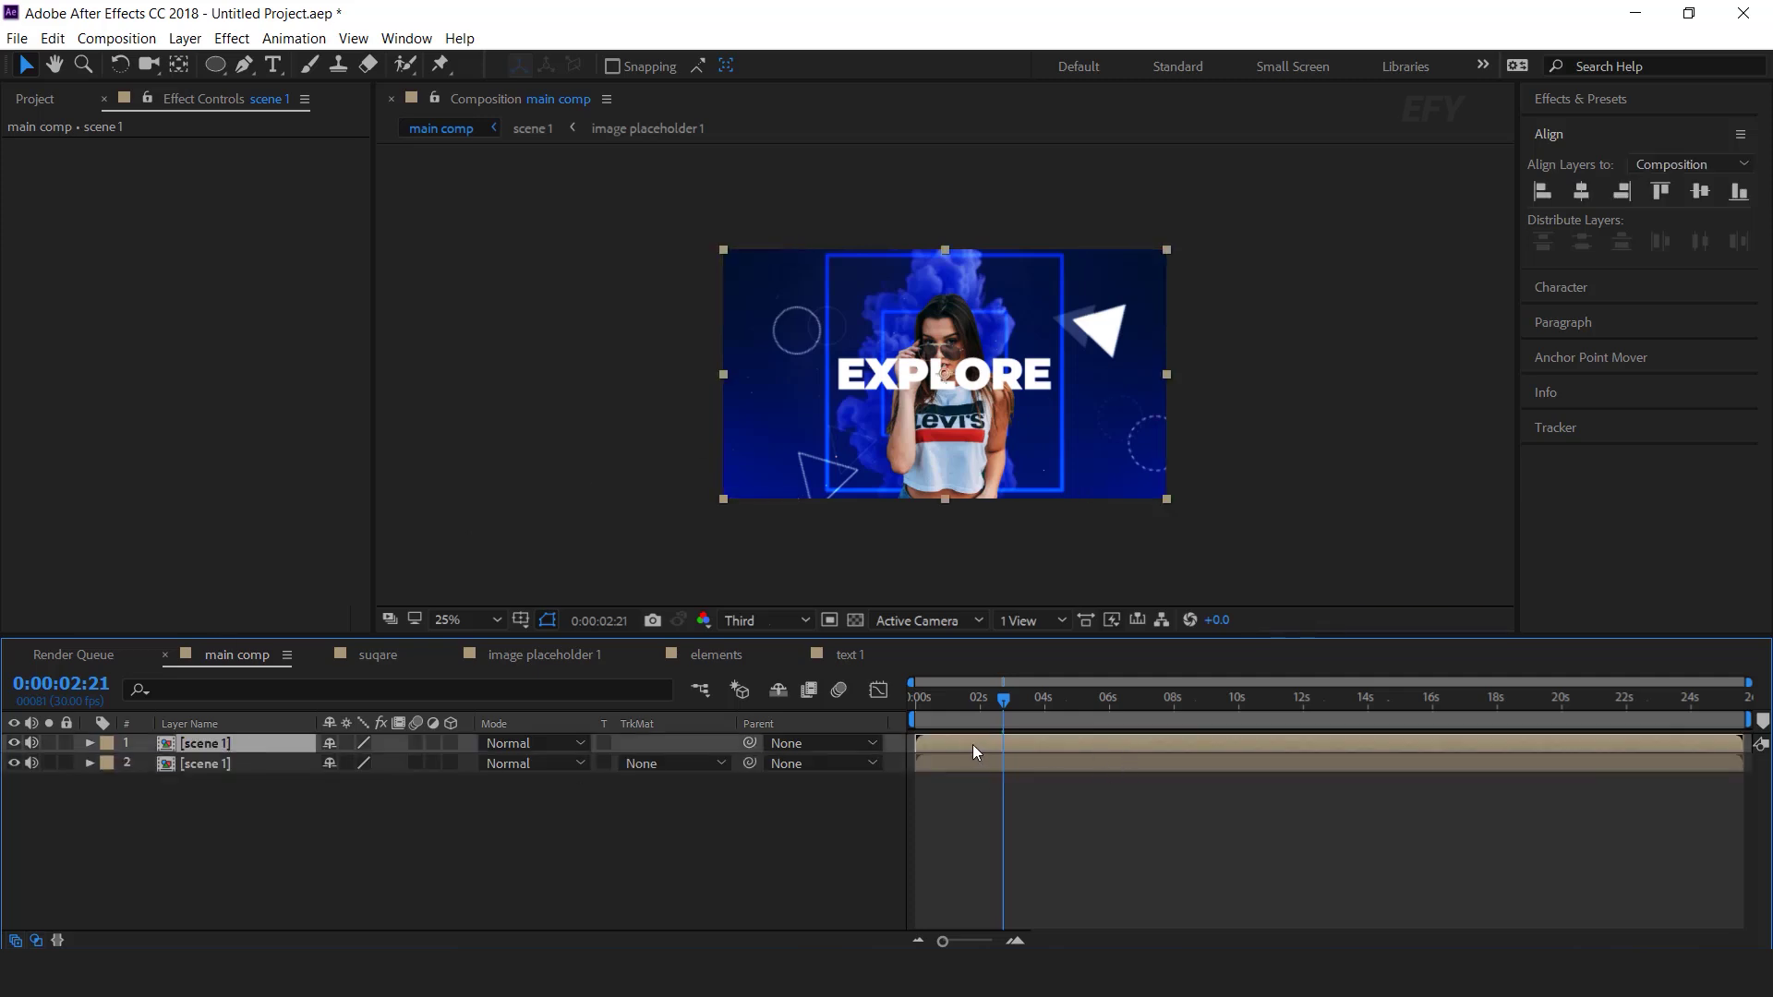
{"action": "key", "text": "bracketleft"}
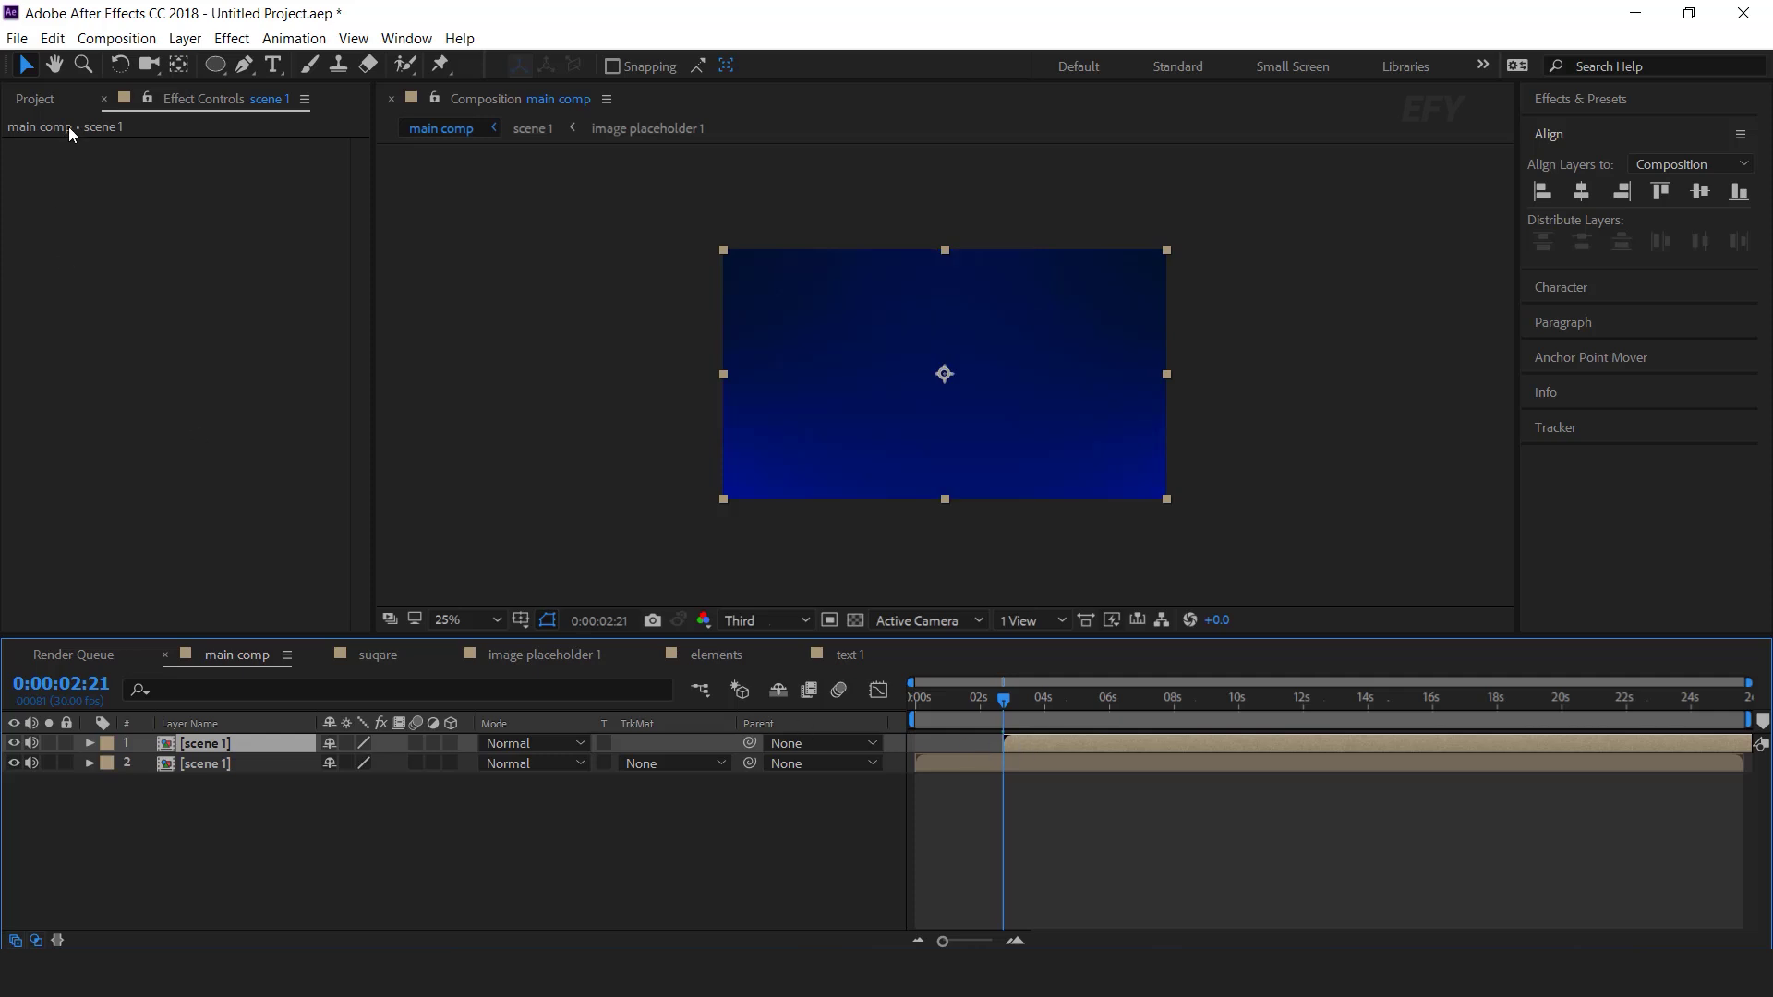
Duplicate the scene 1 composition among the project items.
{"action": "left_click", "coordinate": [35, 99]}
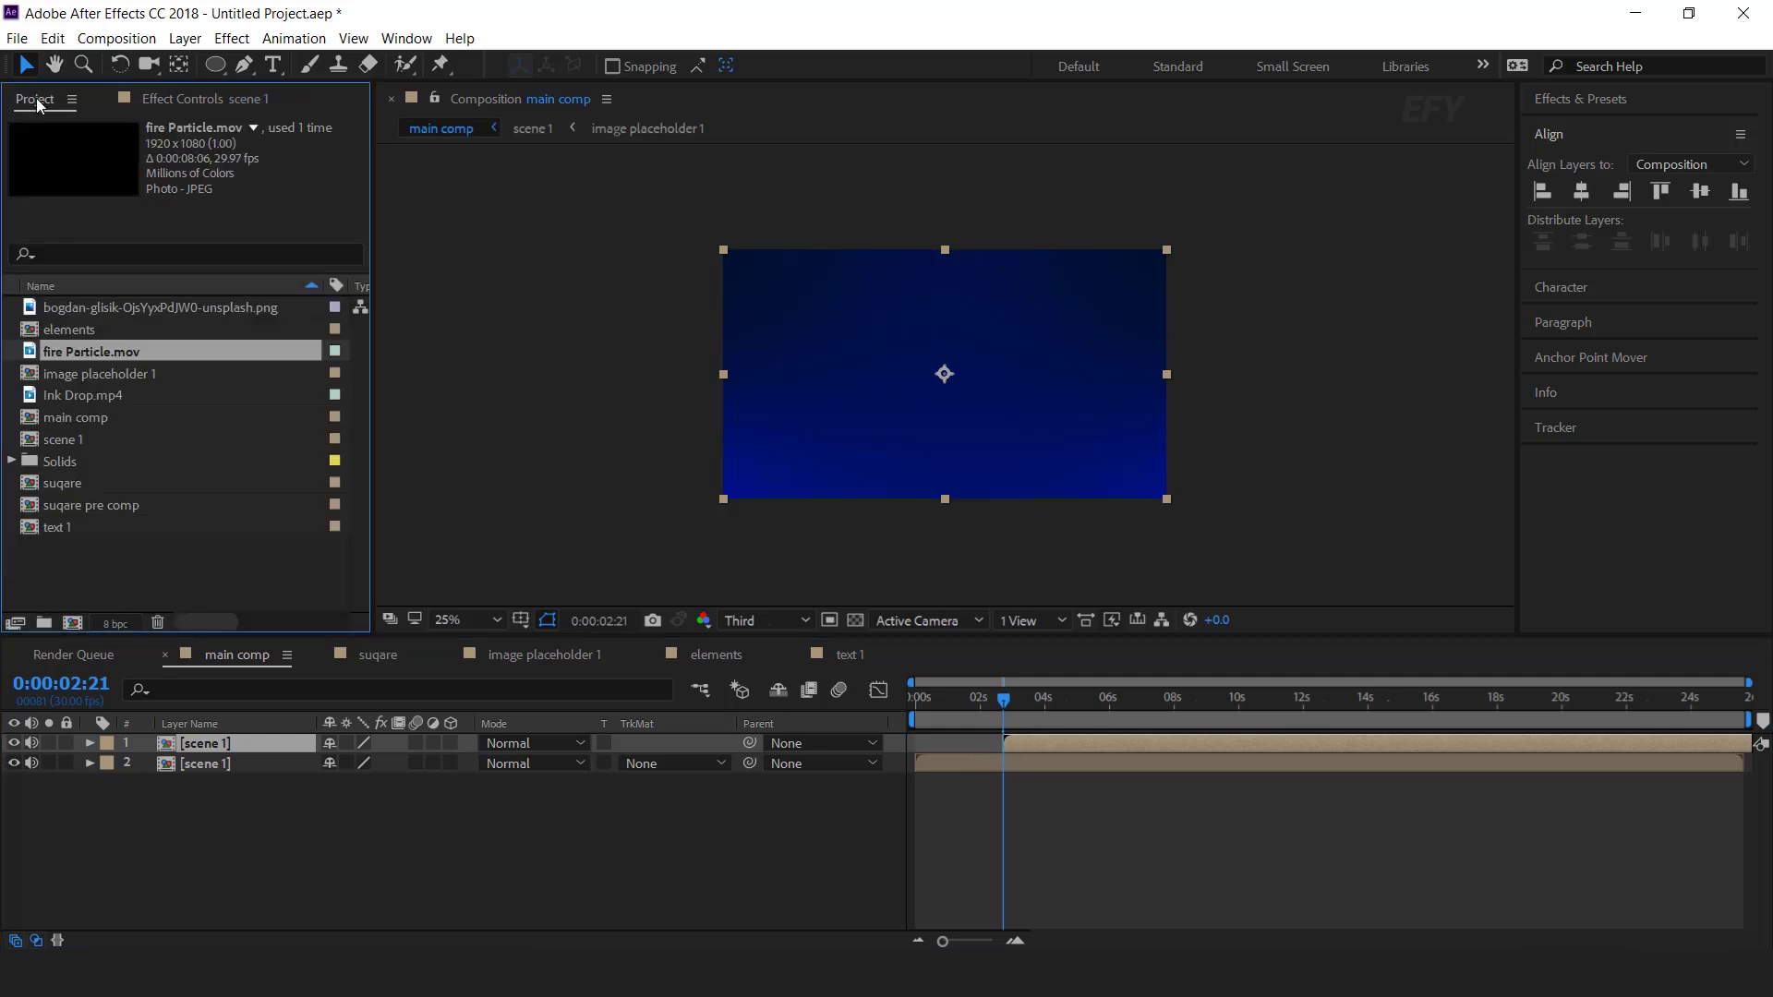
{"action": "left_click", "coordinate": [107, 568]}
{"action": "left_click", "coordinate": [47, 440]}
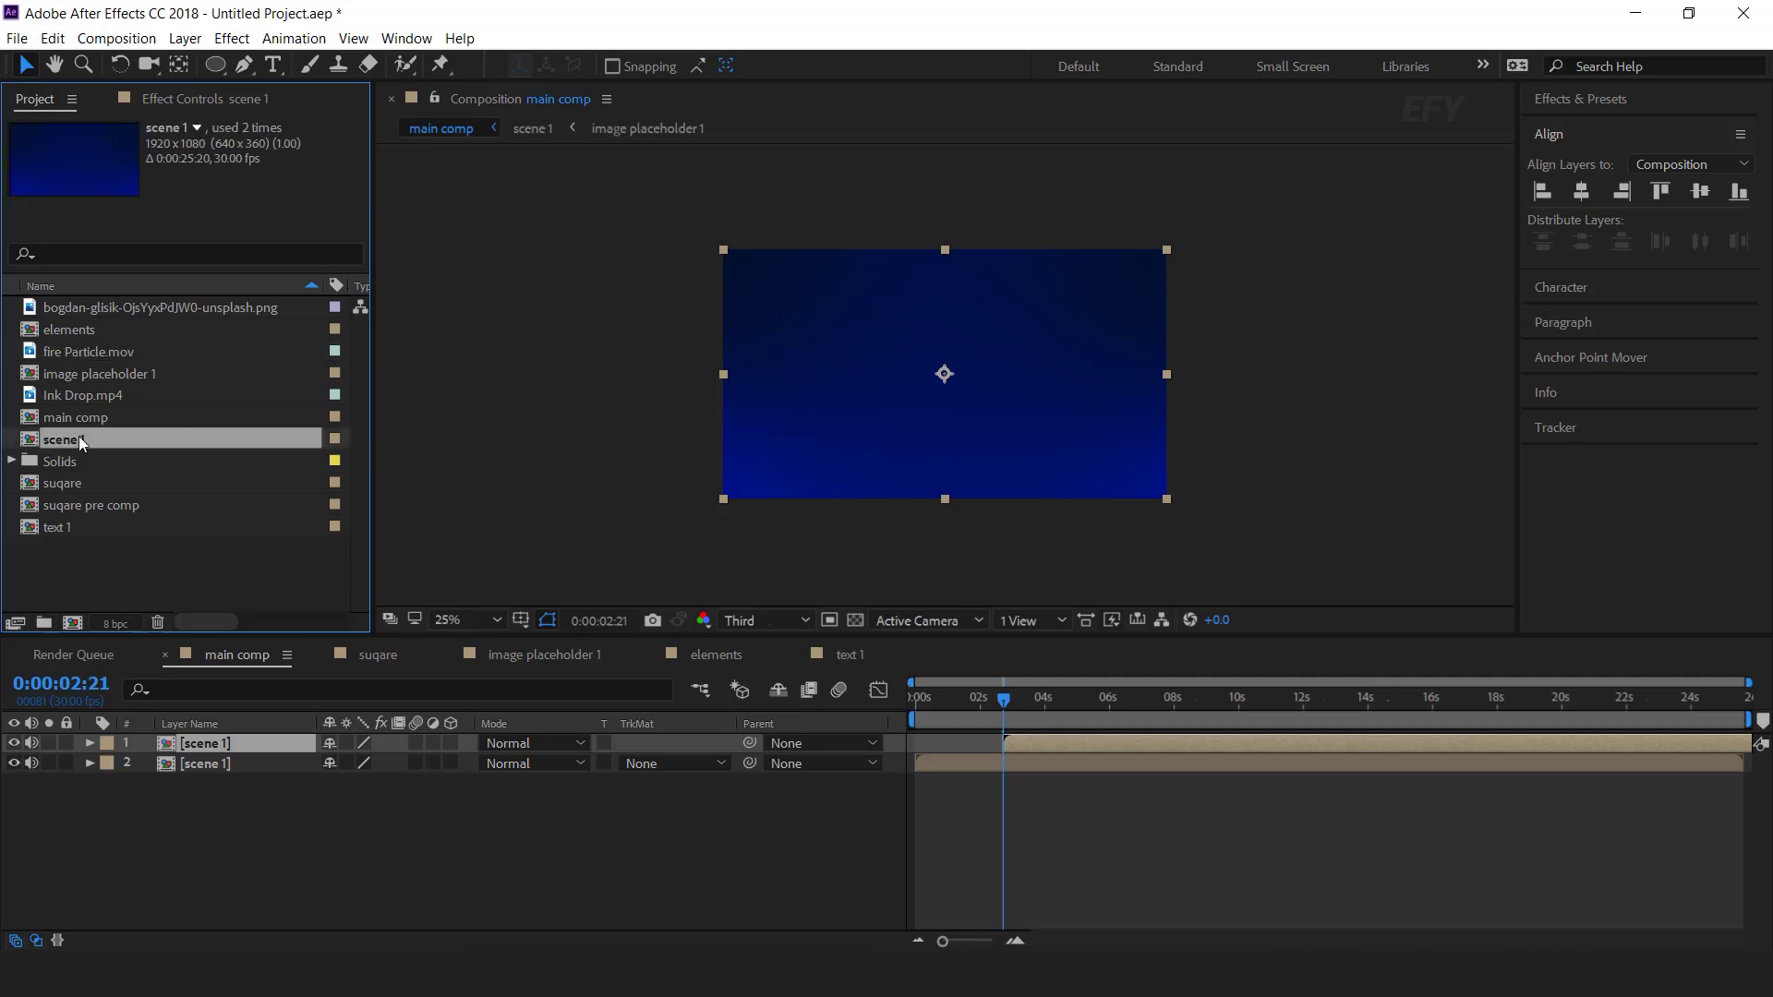
{"action": "key", "text": "ctrl+d"}
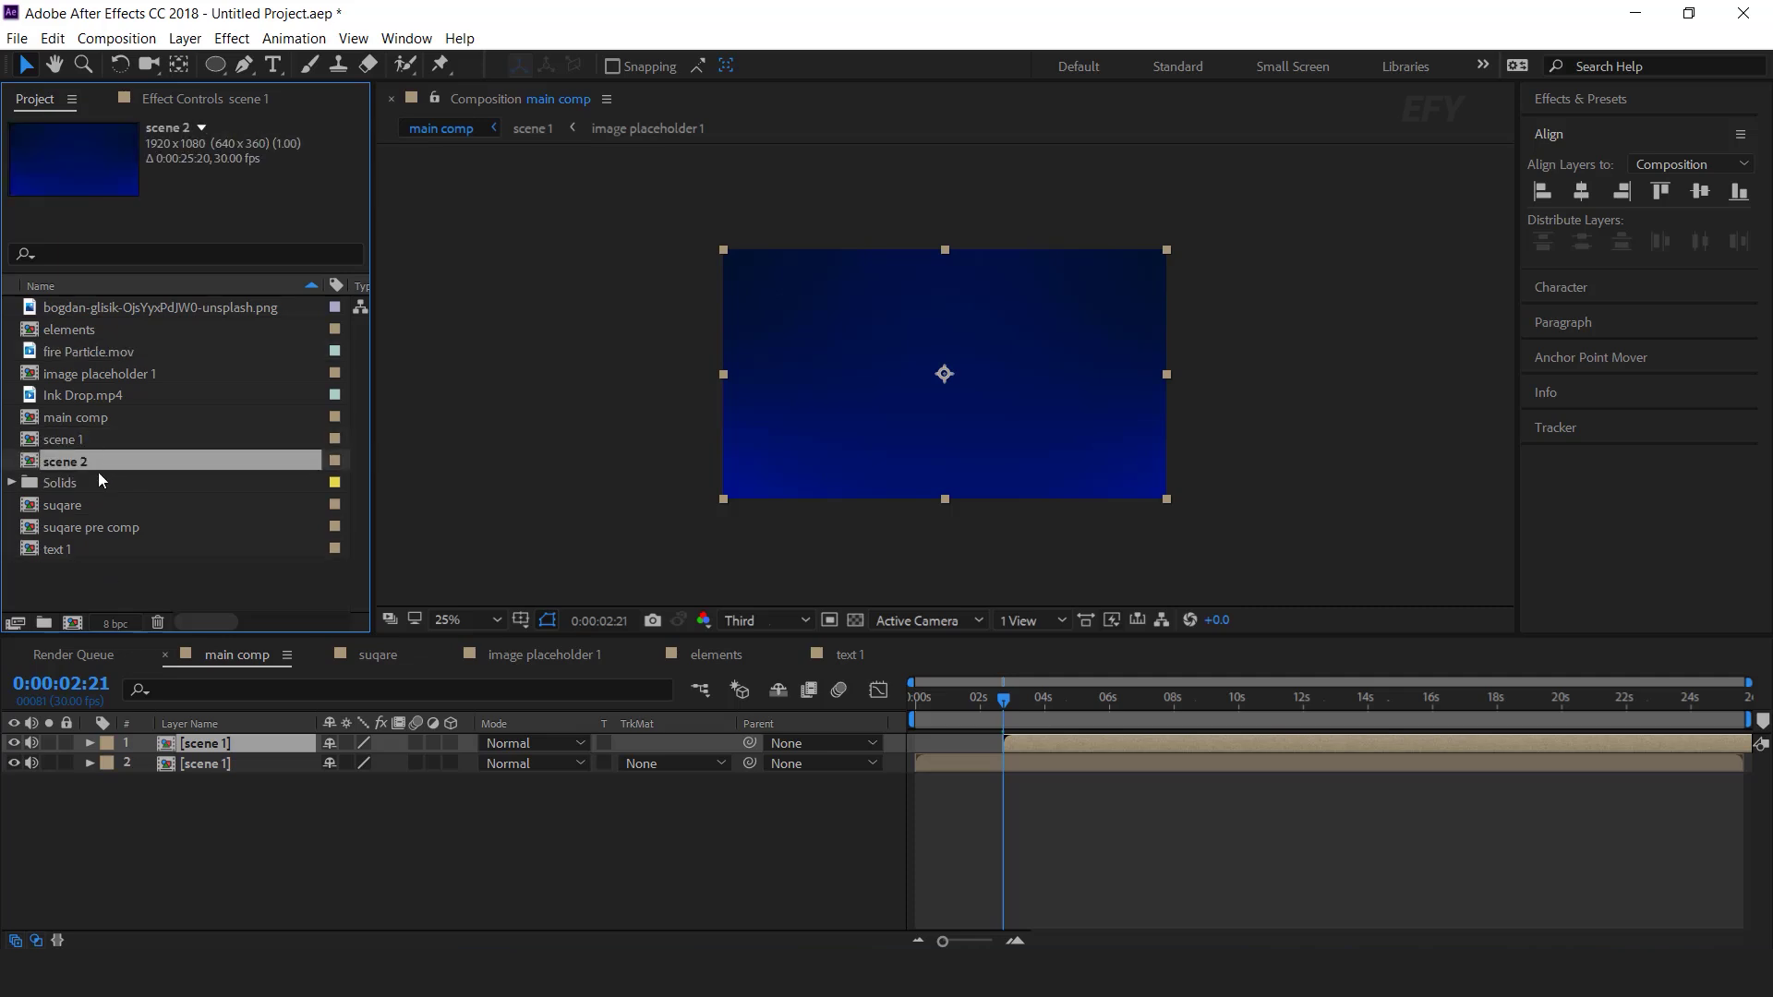
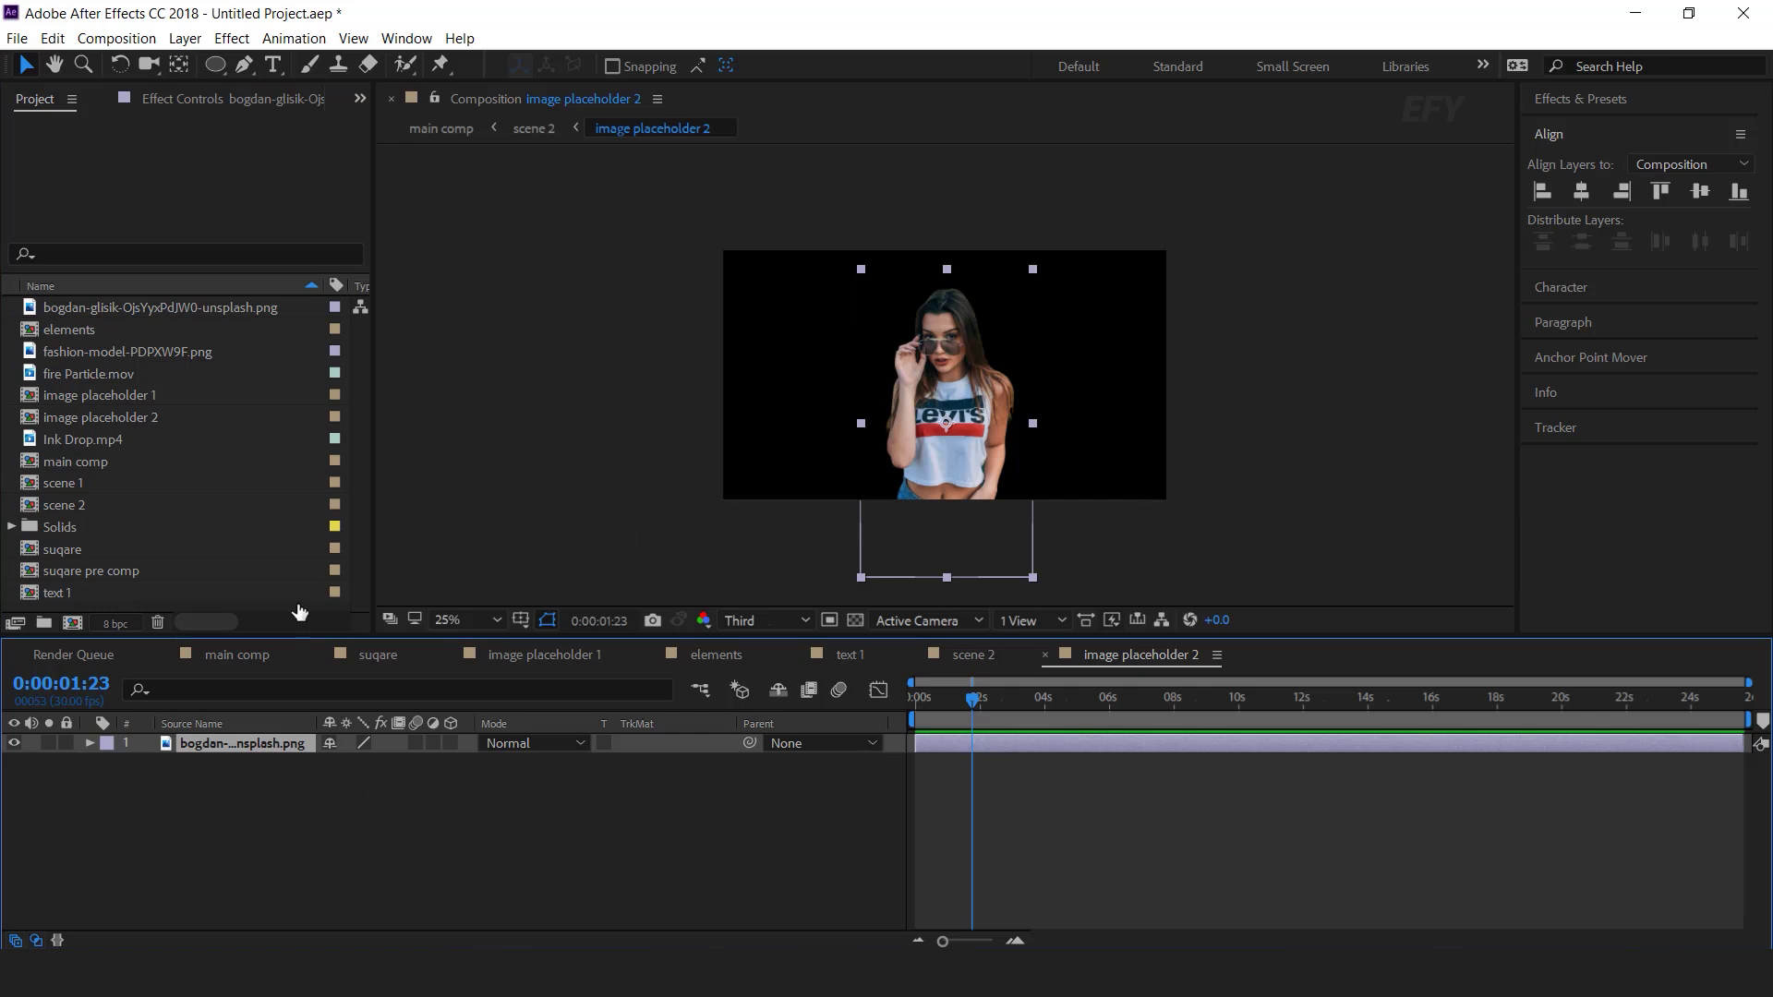
Replace the photo in image placeholder 2 with fashion-model-PDPXW9F.png, scale it down, move it slightly up and close that composition.
{"action": "left_click_drag", "start_coordinate": [129, 360], "coordinate": [356, 742]}
{"action": "left_click_drag", "start_coordinate": [1135, 423], "coordinate": [1075, 431]}
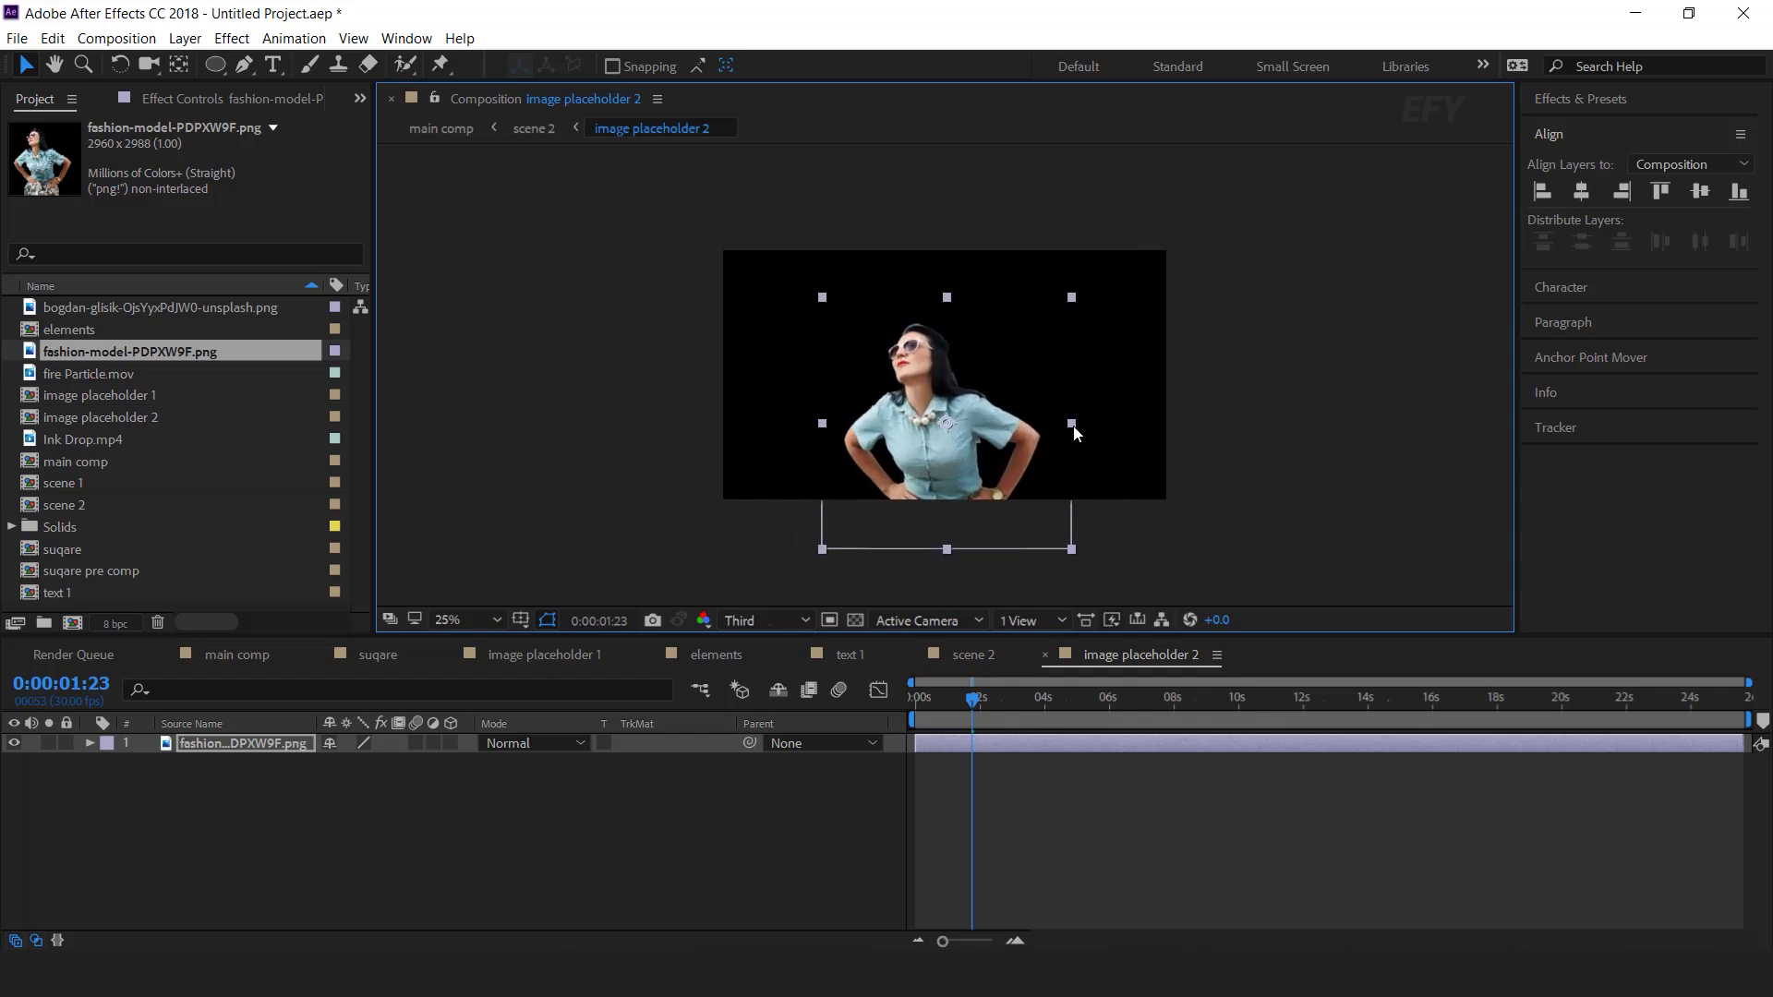
{"action": "left_click_drag", "start_coordinate": [941, 447], "coordinate": [940, 423]}
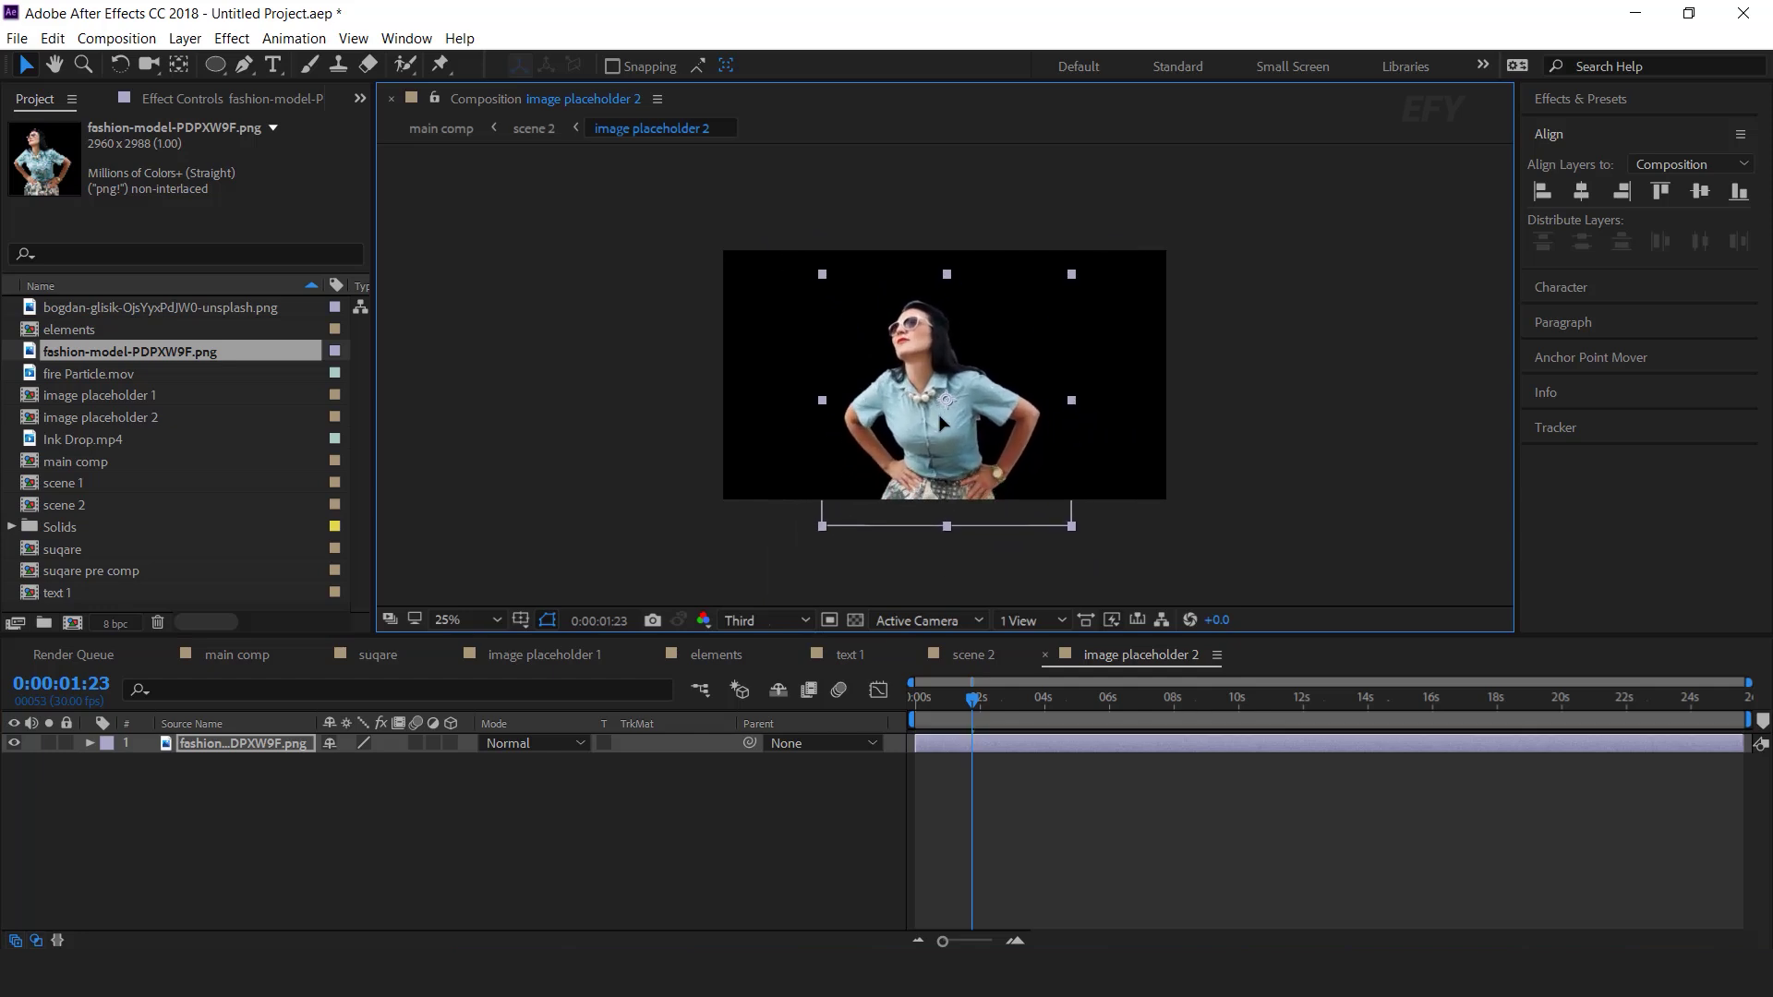
{"action": "left_click", "coordinate": [824, 835]}
{"action": "left_click", "coordinate": [1045, 655]}
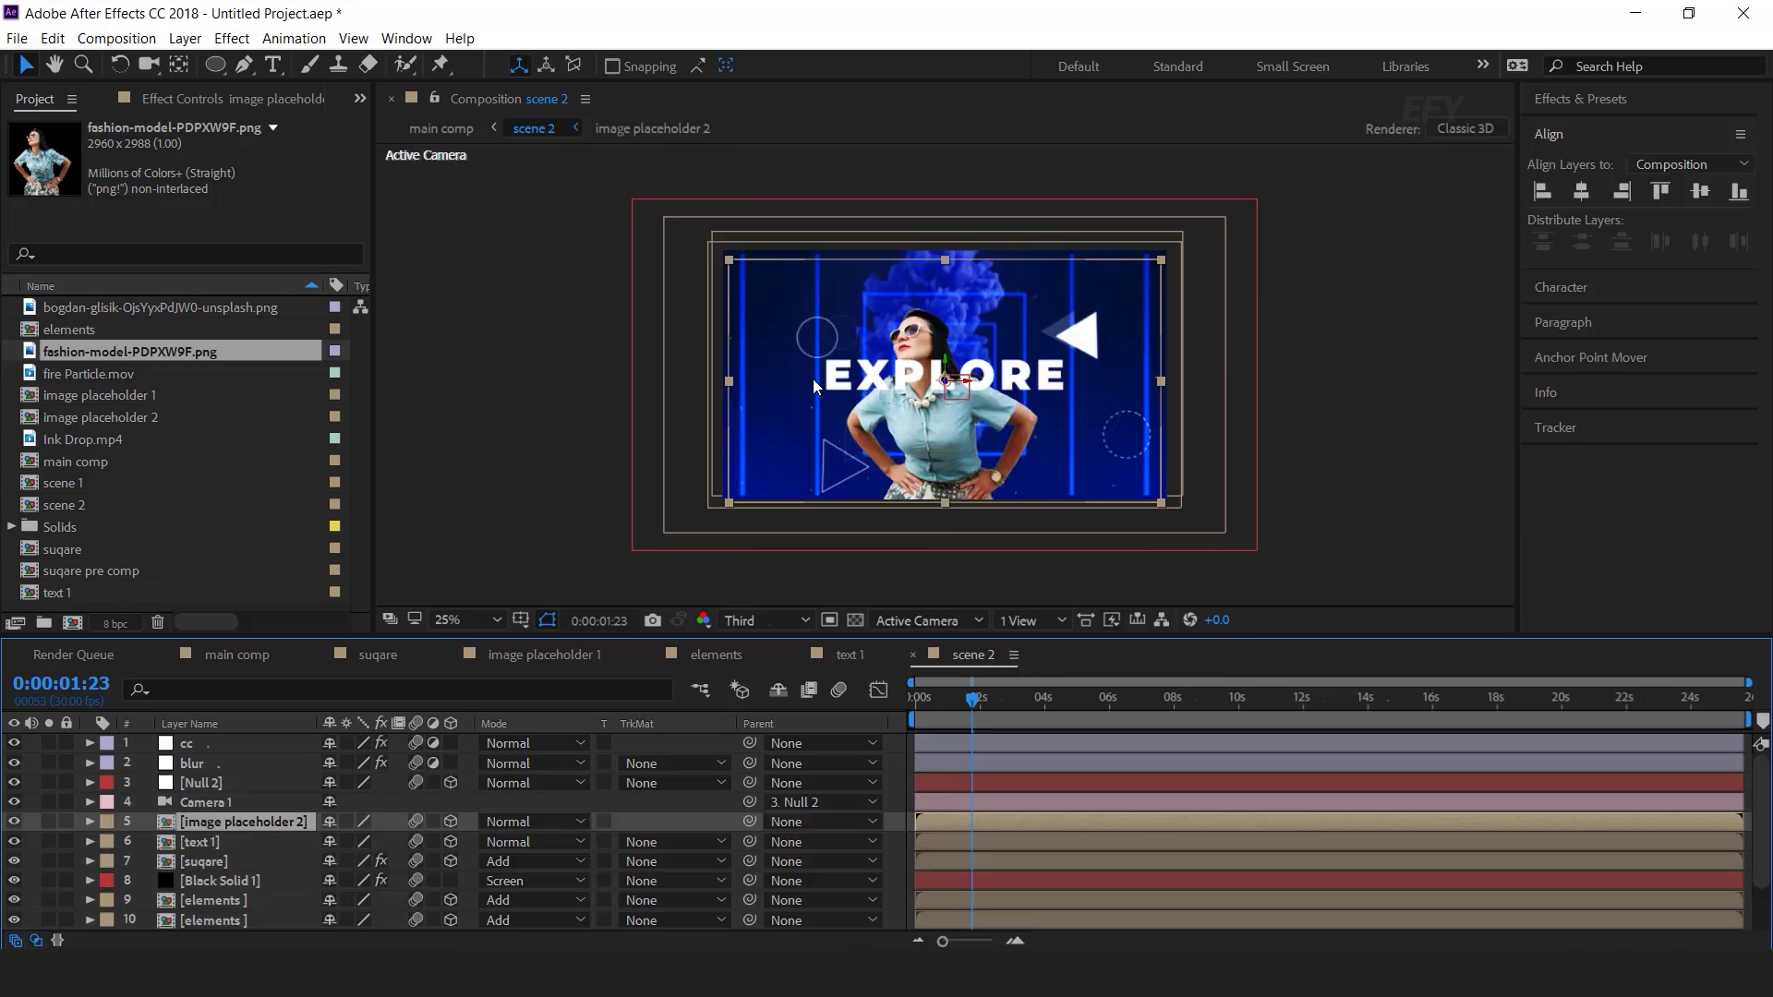
Duplicate the suqare composition in the project and replace the suqare layer in scene 2 with the copy.
{"action": "scroll", "coordinate": [225, 796], "scroll_direction": "down", "scroll_amount": 3}
{"action": "left_click", "coordinate": [209, 804]}
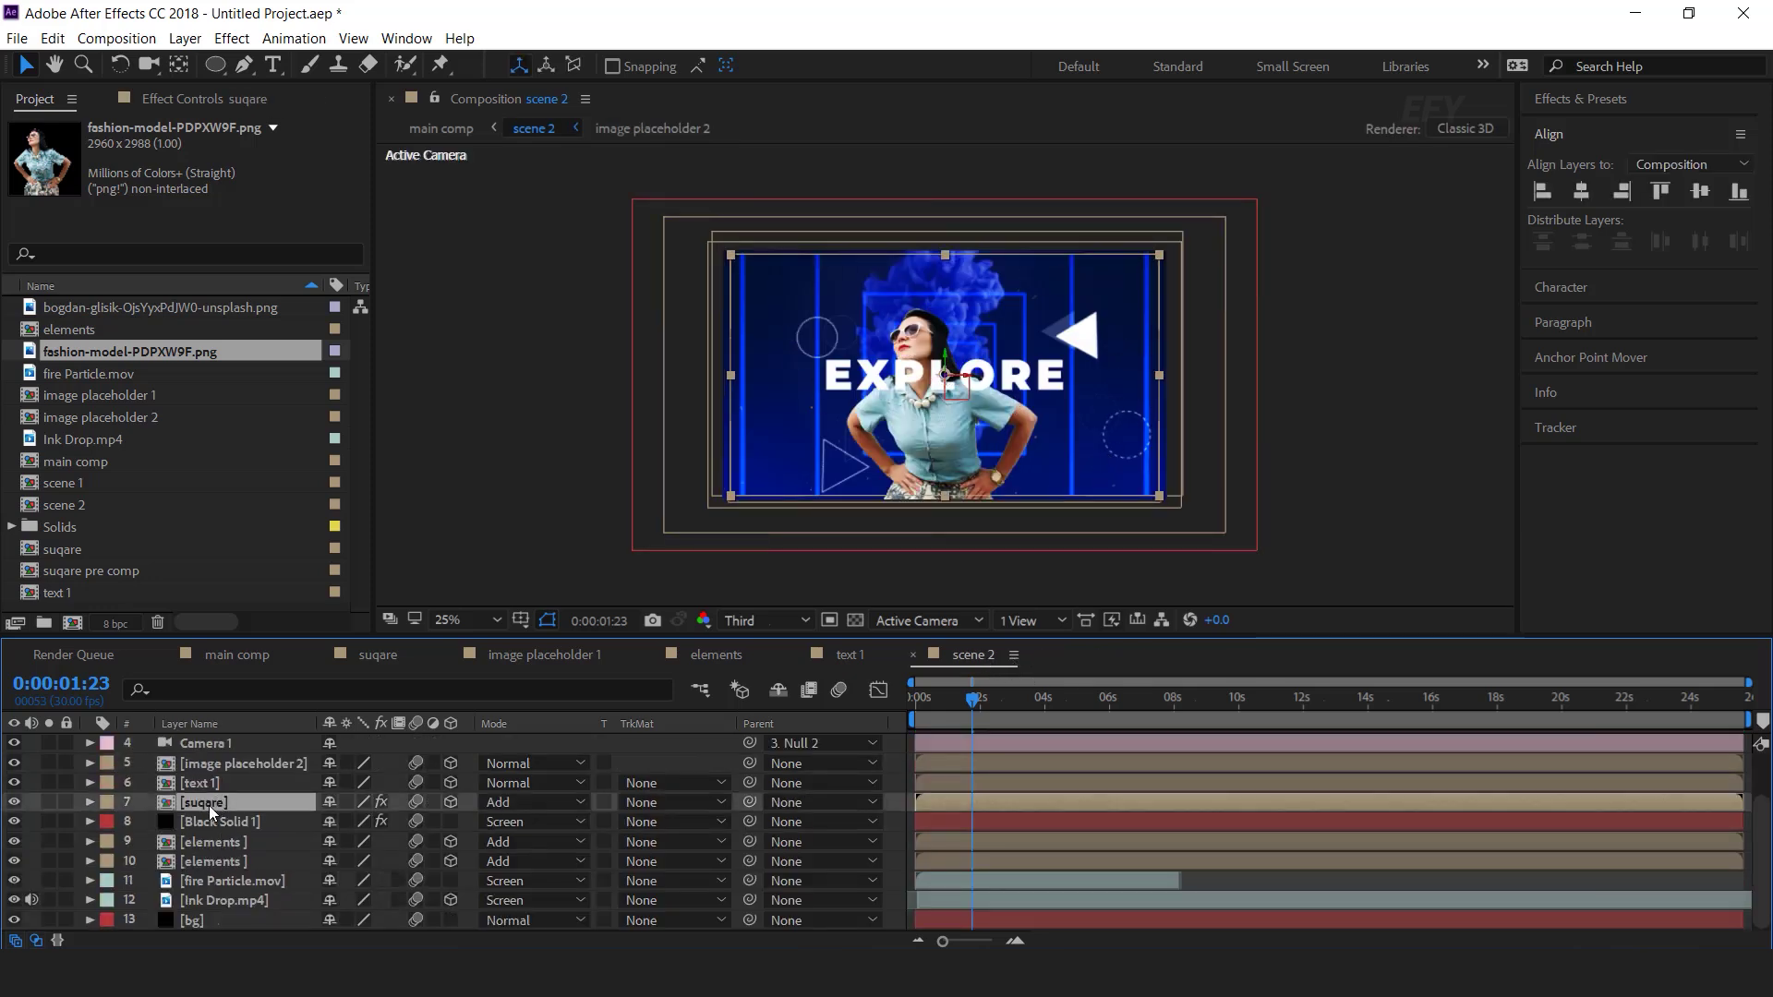
{"action": "left_click", "coordinate": [74, 550]}
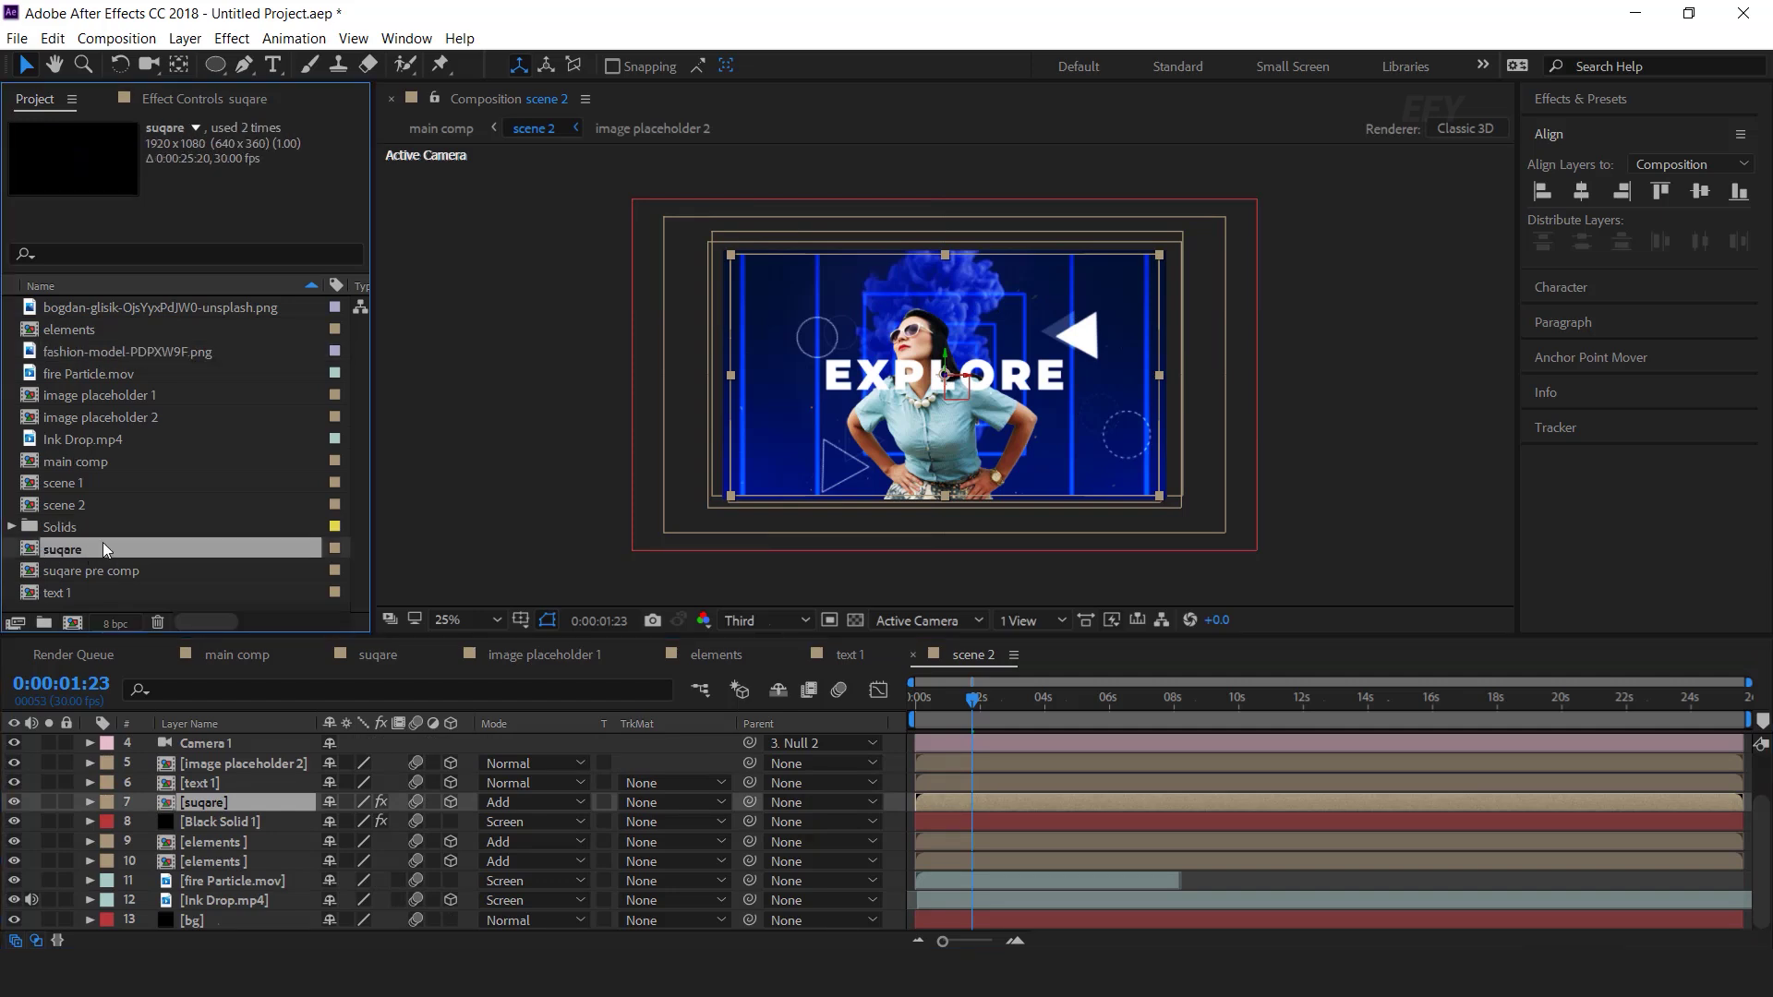
{"action": "key", "text": "ctrl+d"}
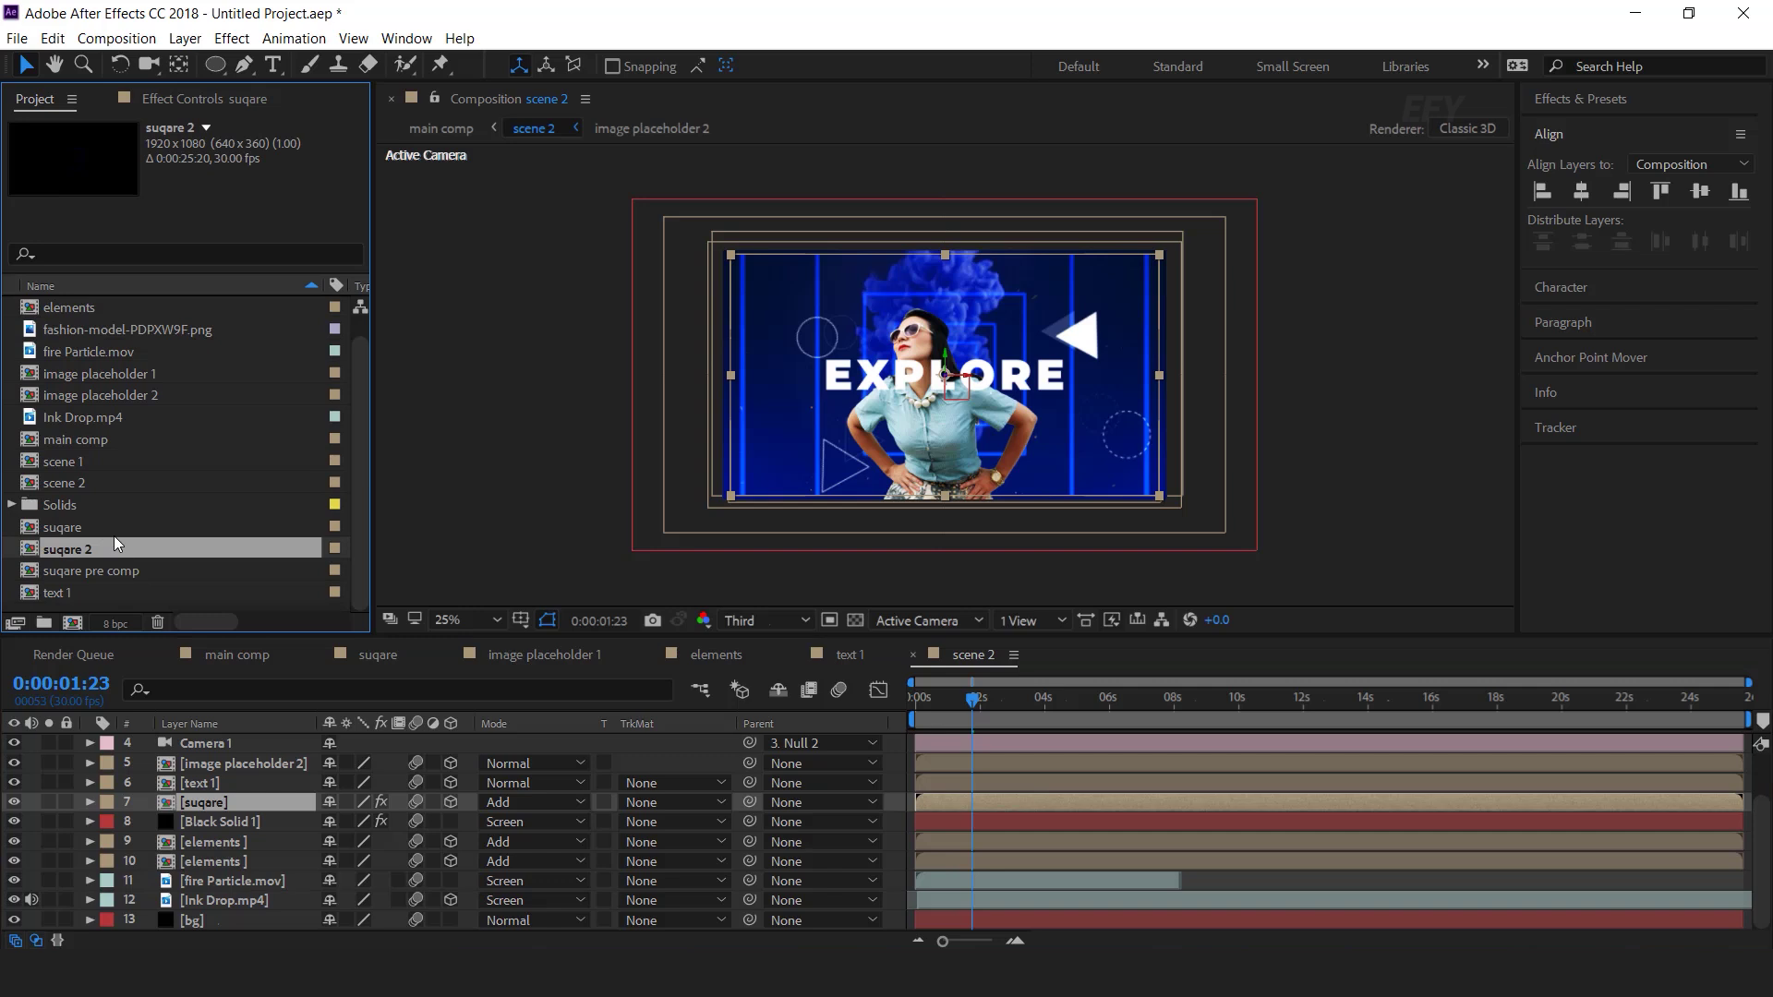
{"action": "left_click_drag", "start_coordinate": [65, 551], "coordinate": [213, 806]}
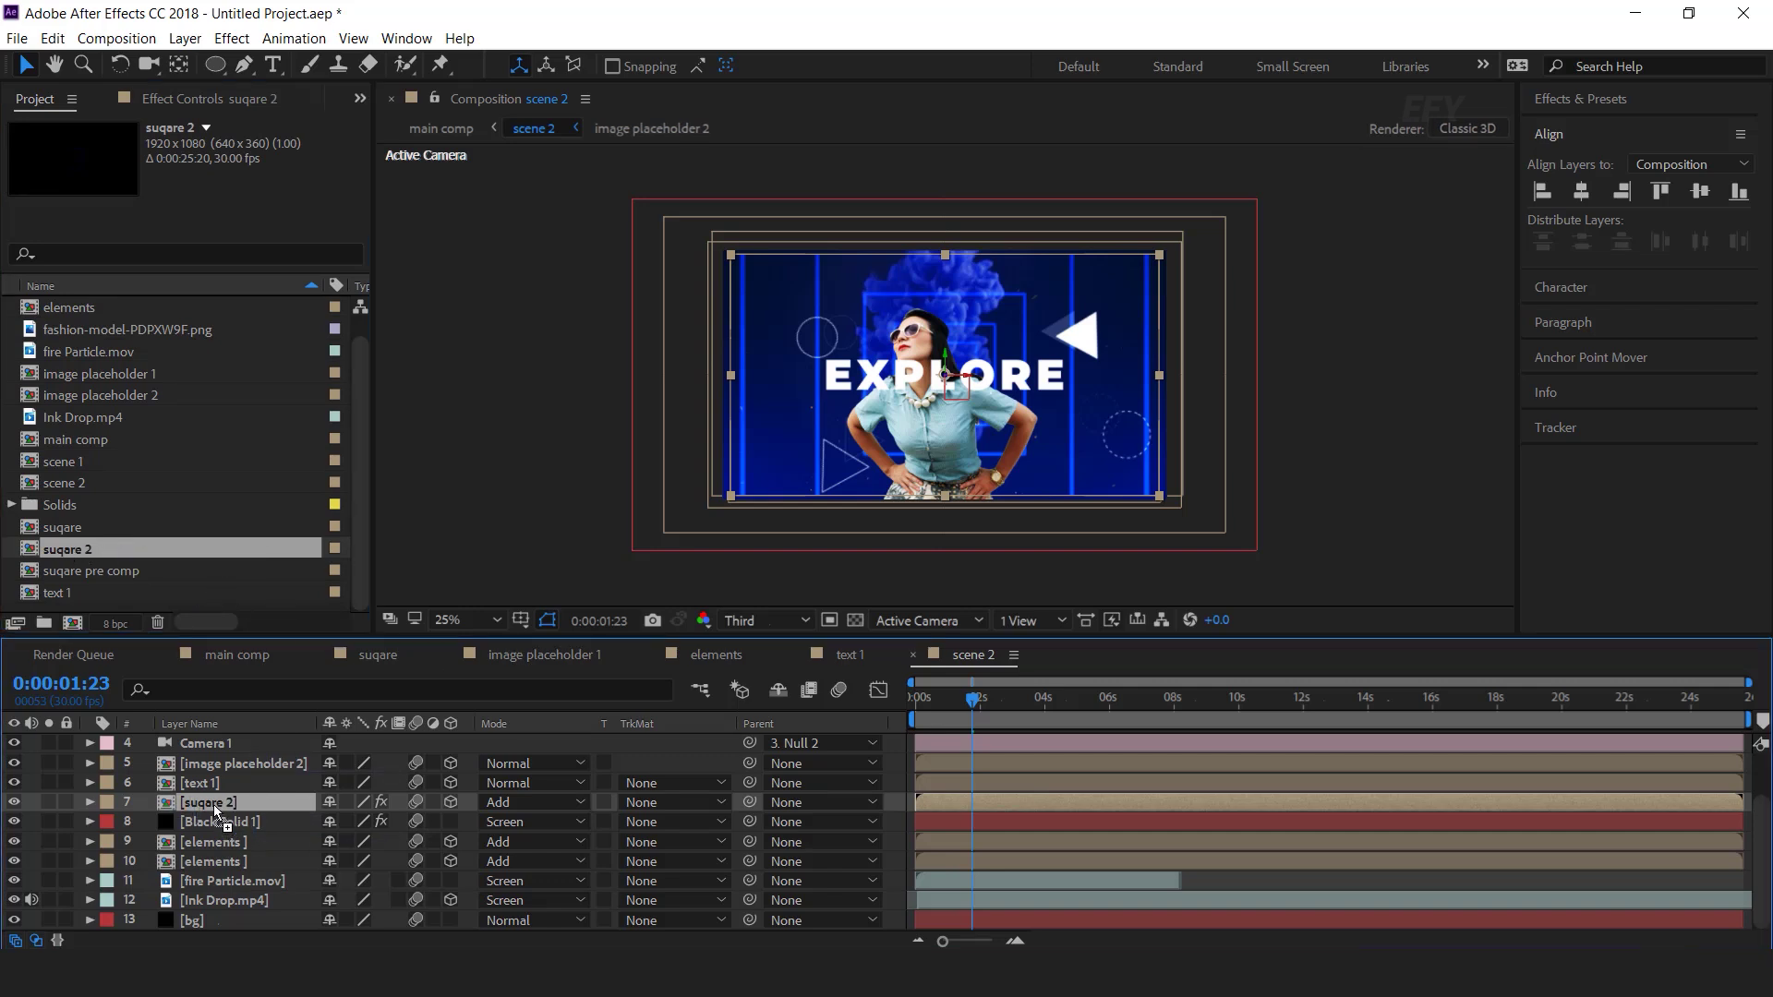
Open suqare 2, duplicate the suqare pre comp composition in the project and replace the layer's source with the copy.
{"action": "double_click", "coordinate": [213, 806]}
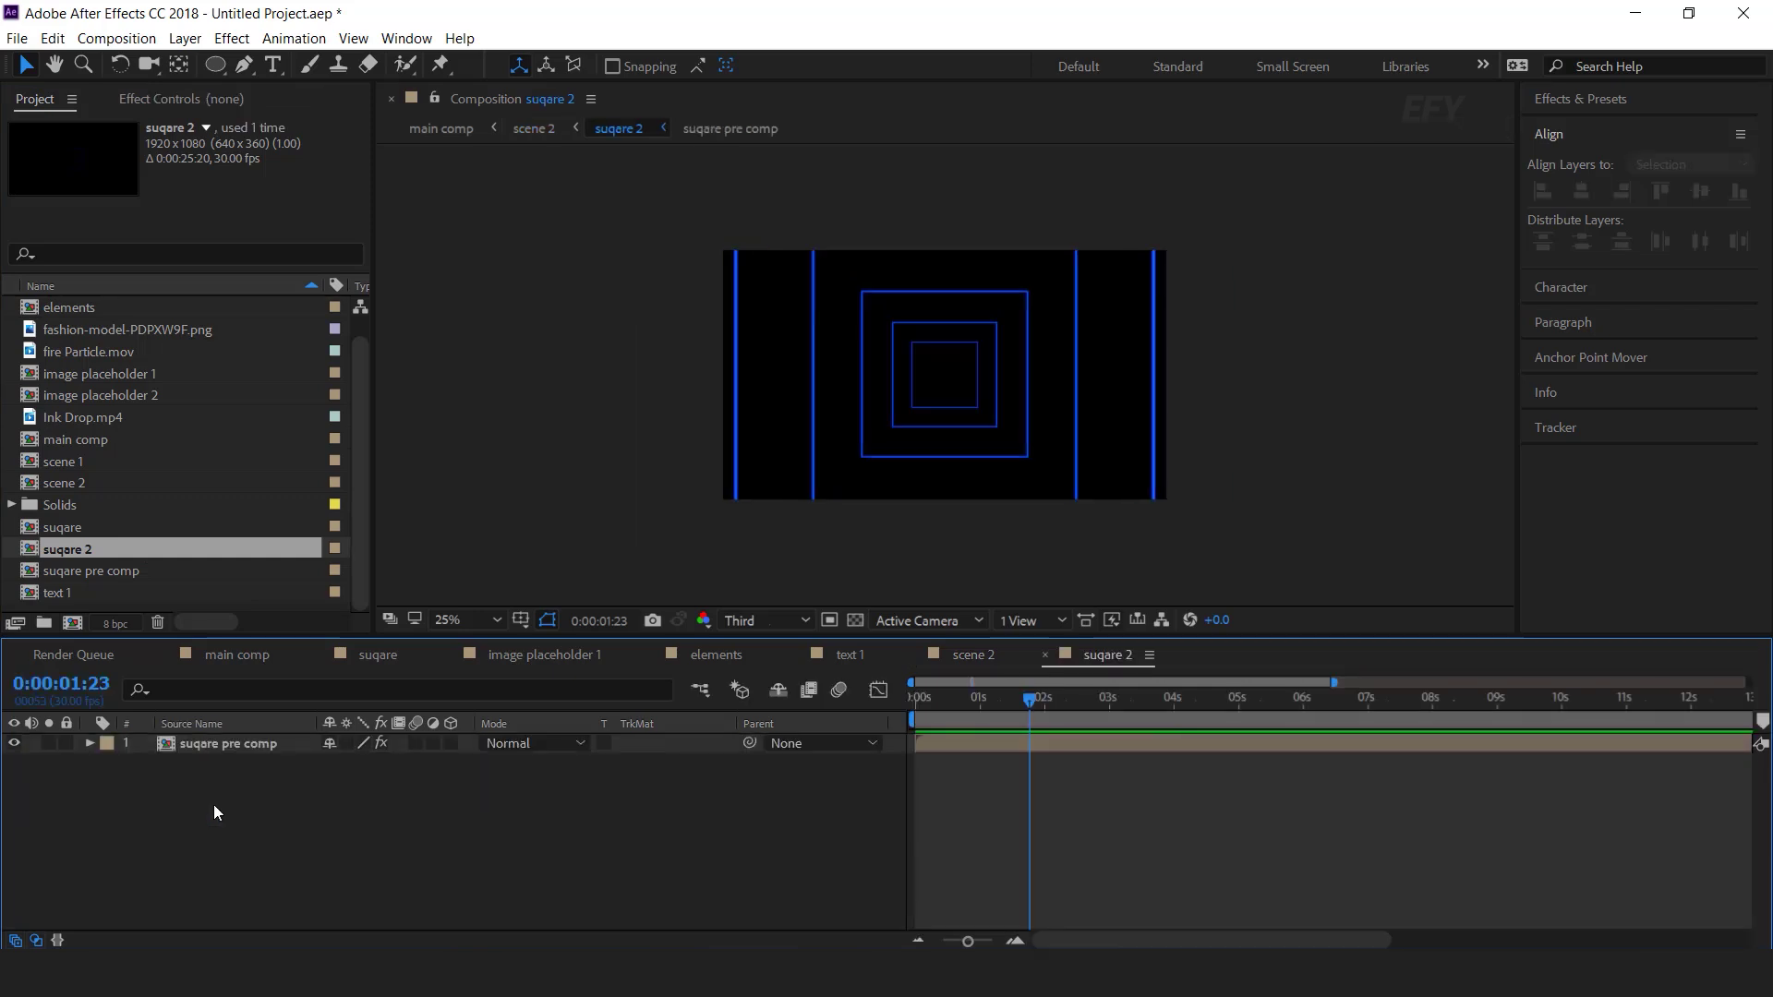
{"action": "left_click", "coordinate": [223, 745]}
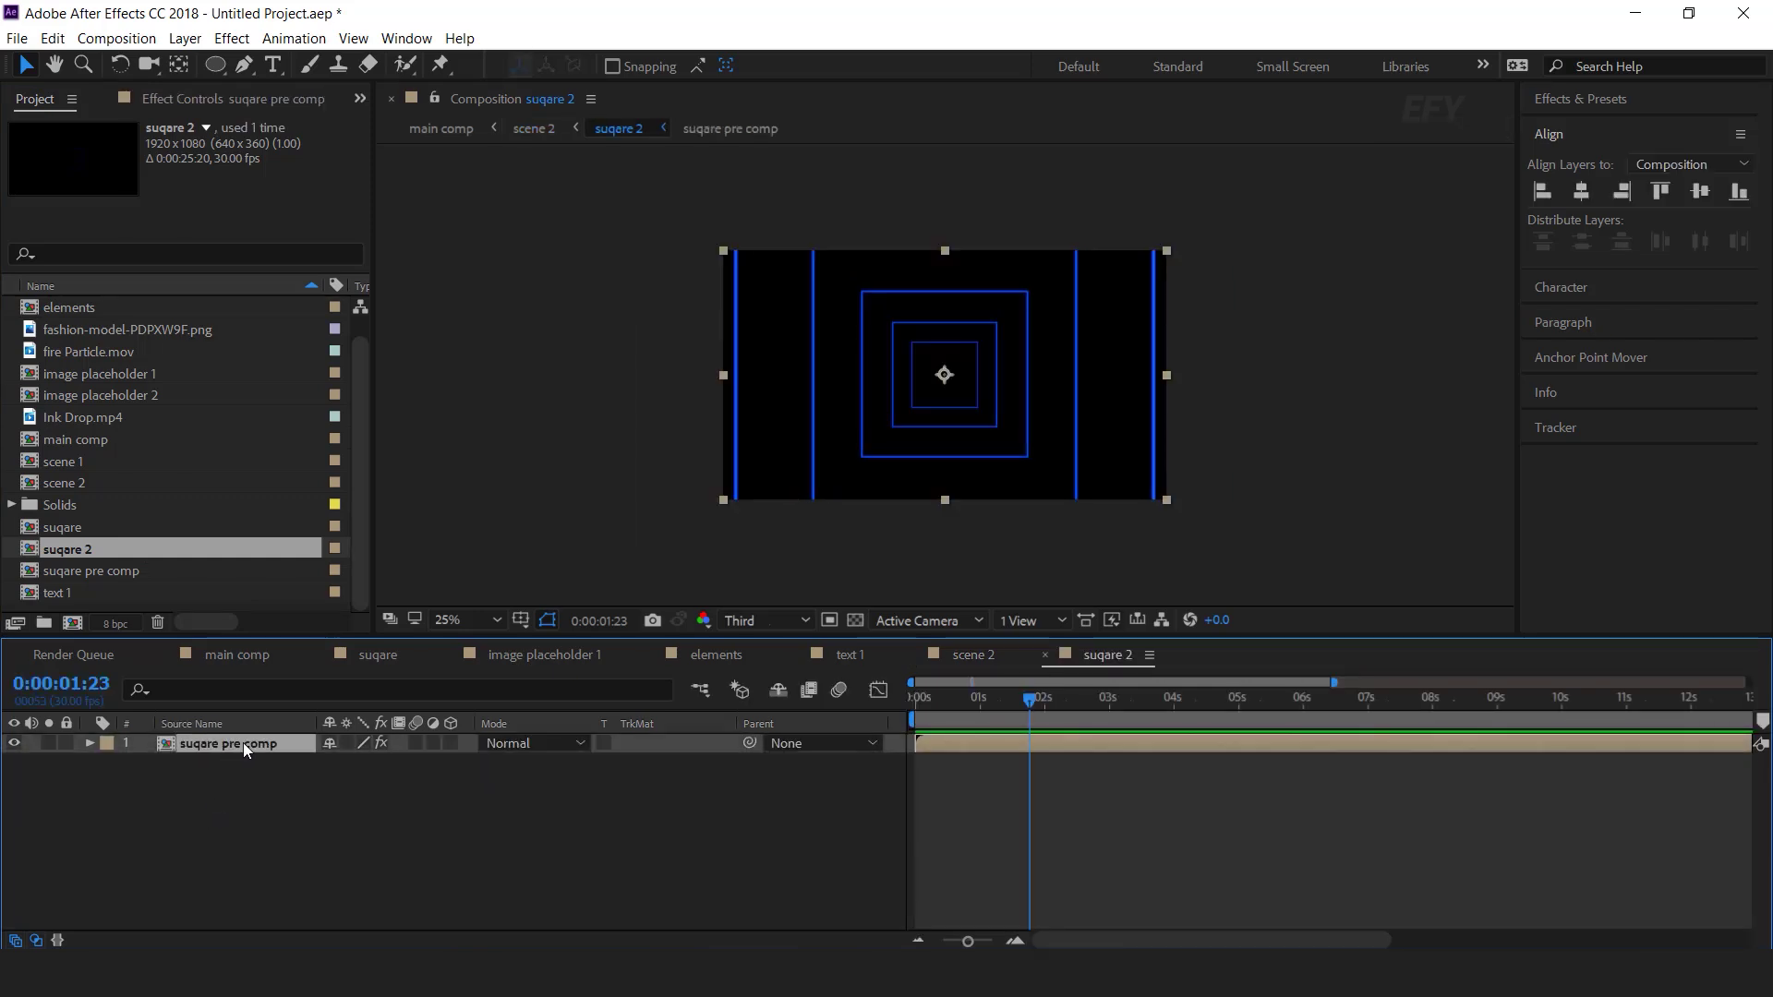
{"action": "left_click", "coordinate": [115, 570]}
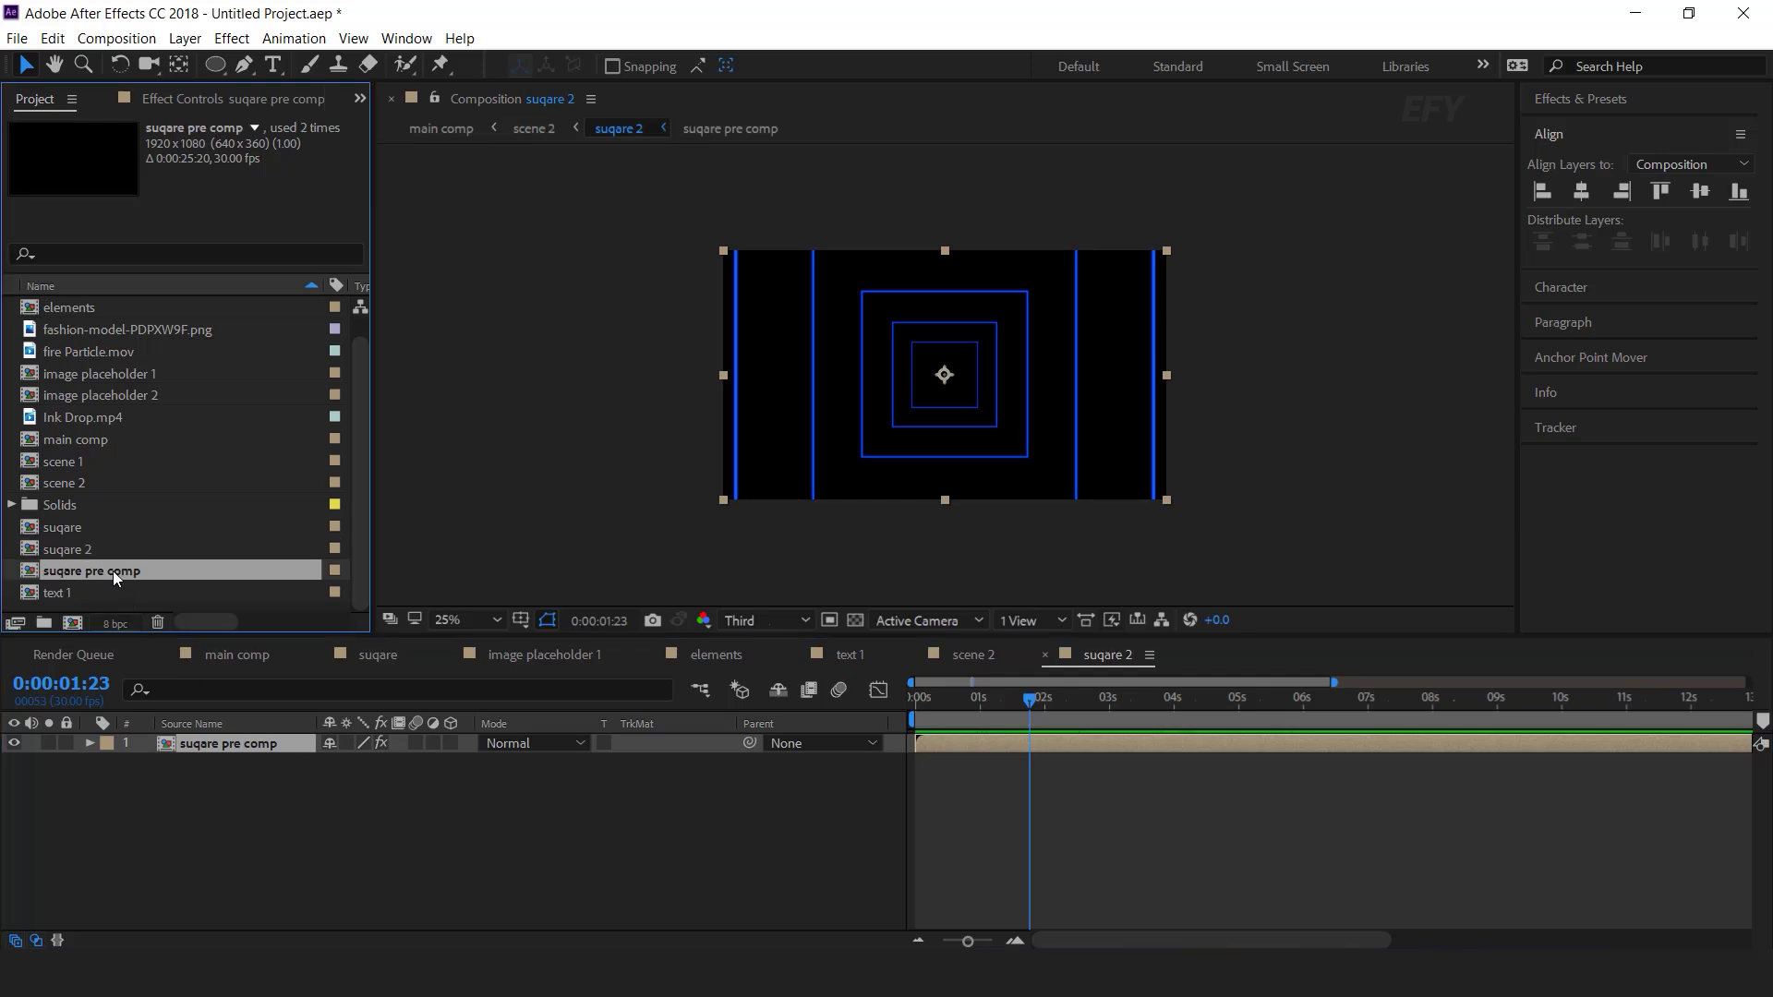
{"action": "key", "text": "ctrl+d"}
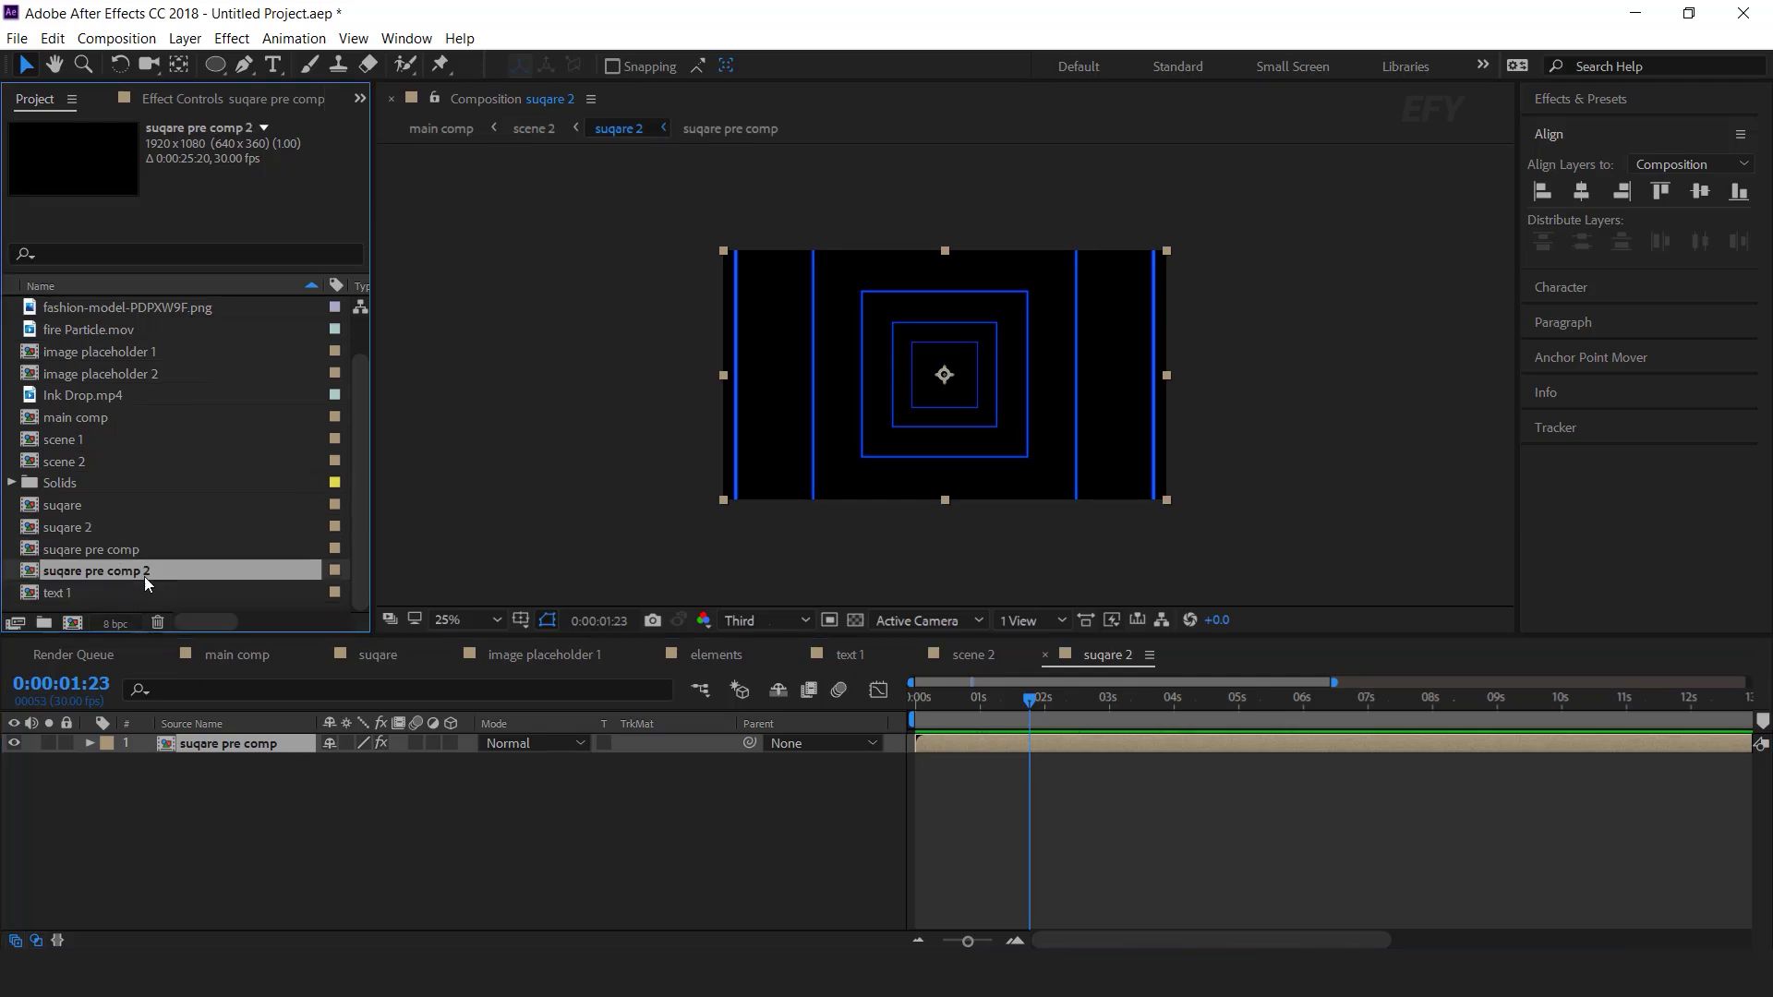
{"action": "left_click_drag", "start_coordinate": [132, 568], "coordinate": [257, 747]}
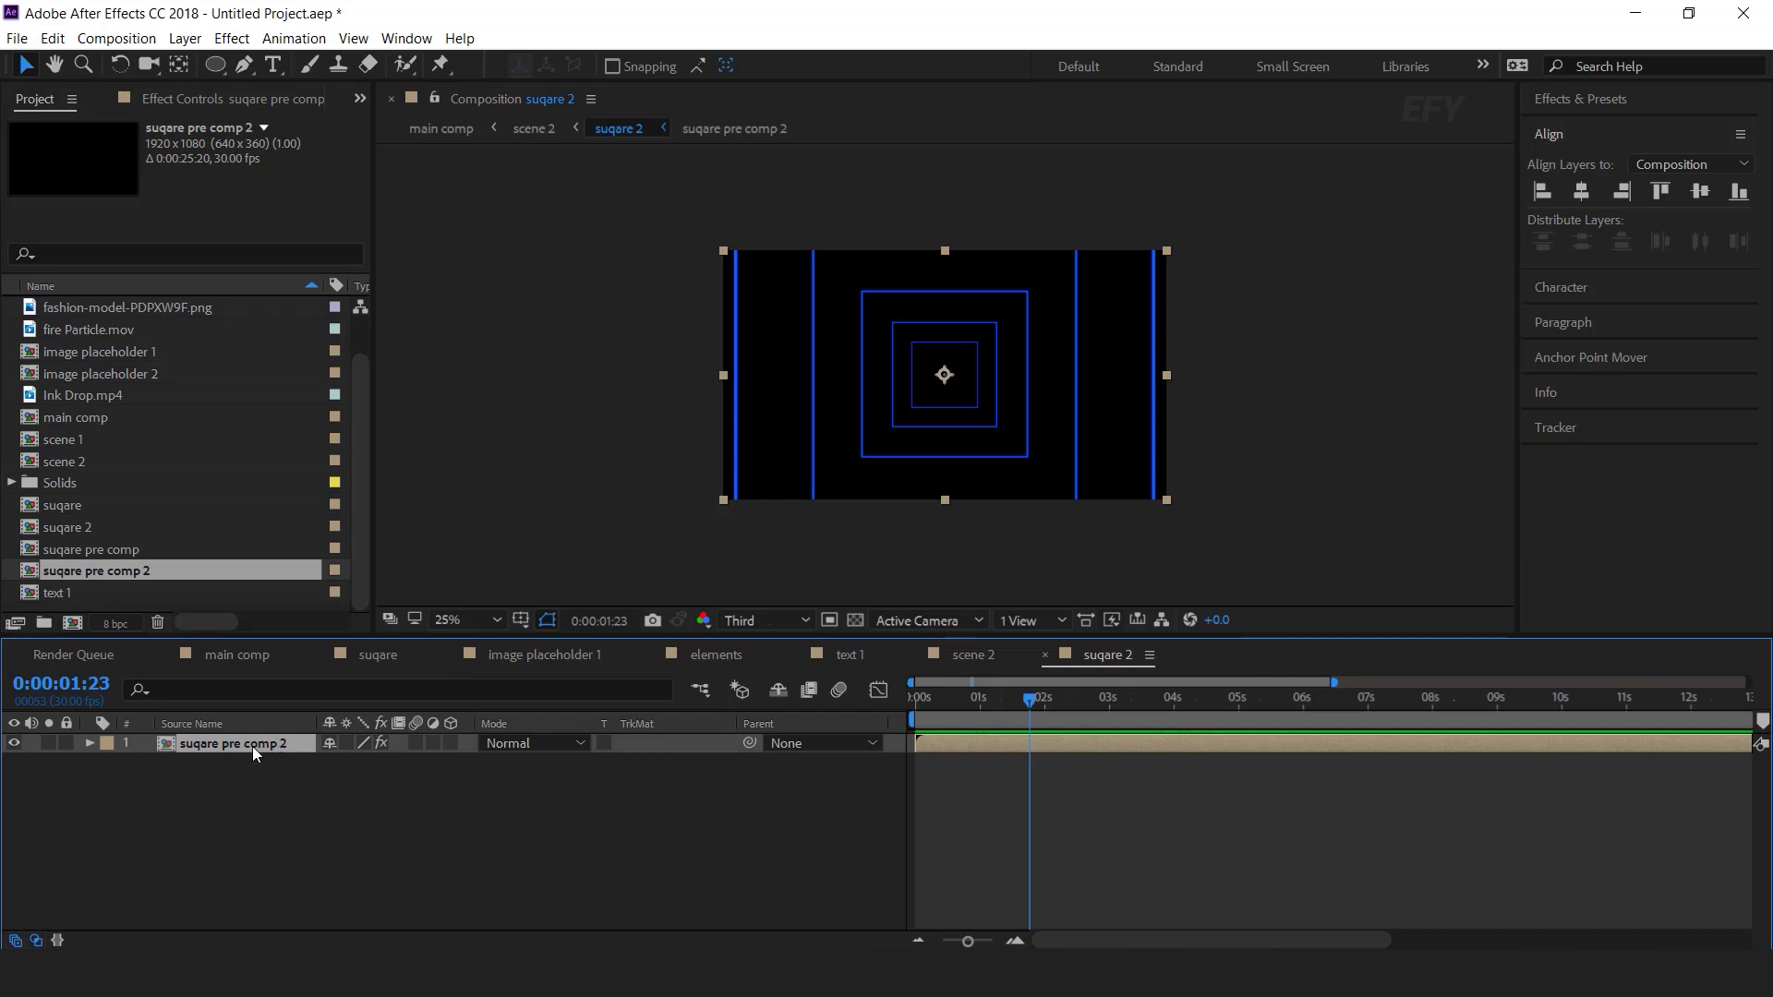
In suqare pre comp 2, draw a triangle with the Polygon tool on Shape Layer 1 near the frame's centre at 0:00:01:15.
{"action": "double_click", "coordinate": [259, 745]}
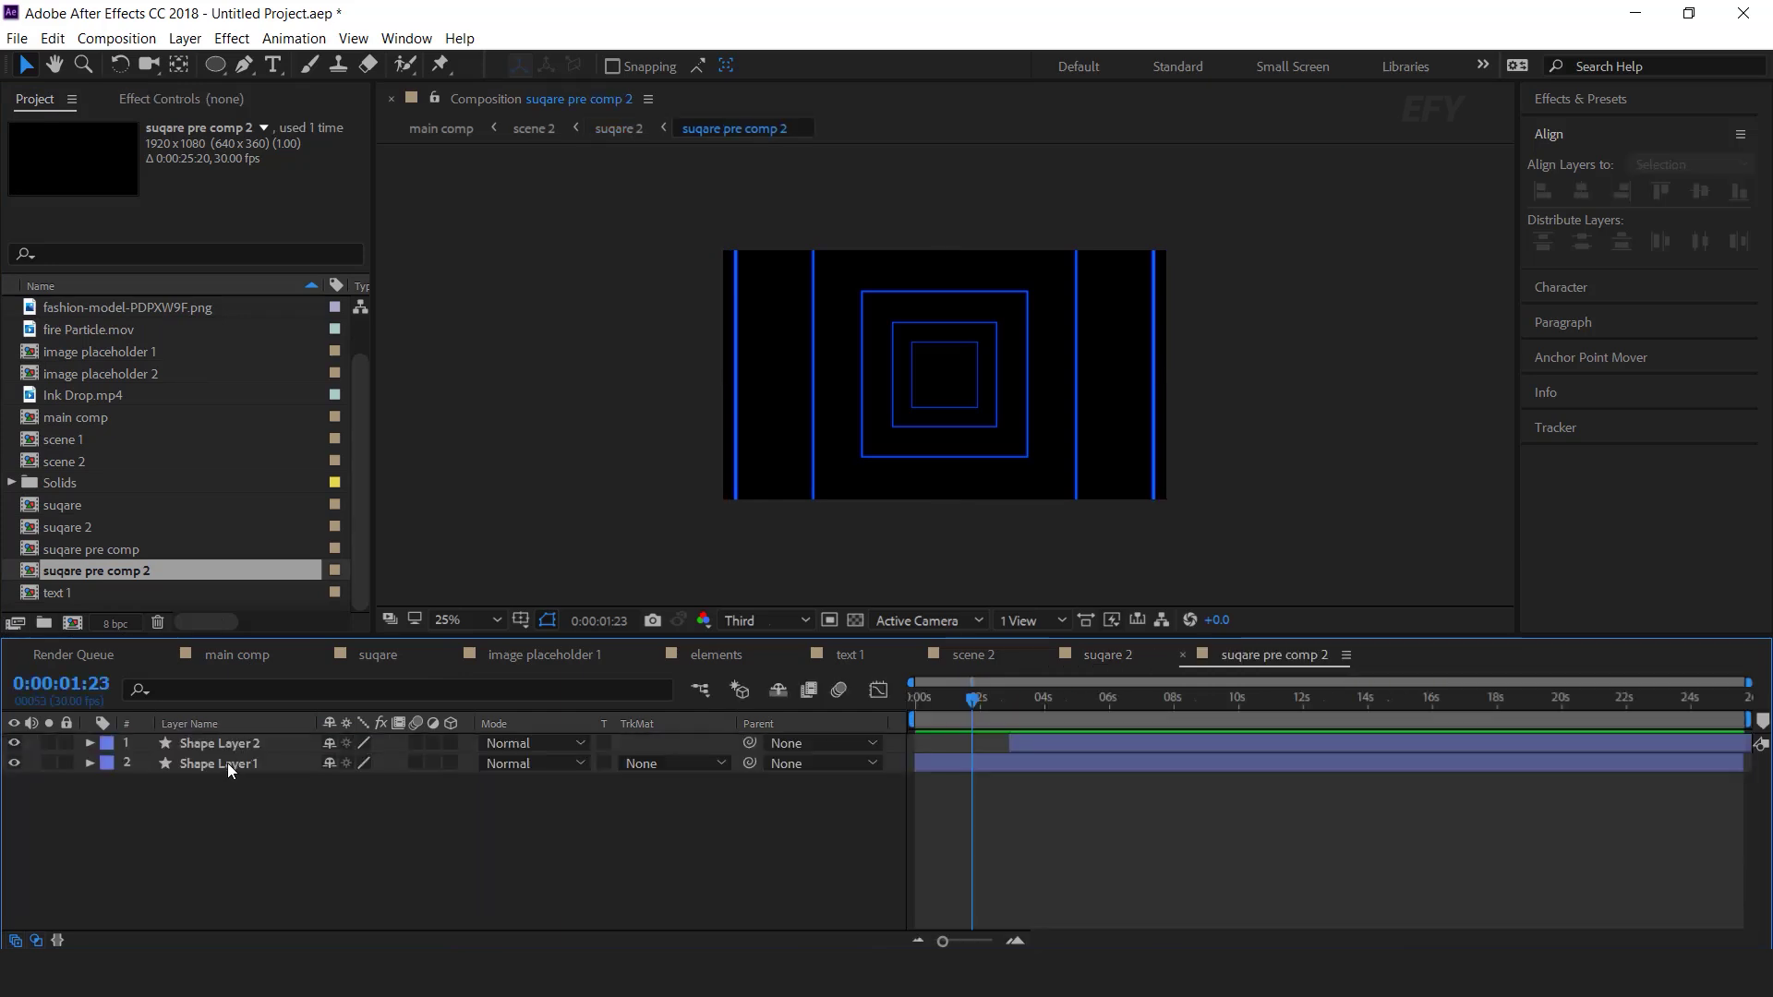
{"action": "left_click_drag", "start_coordinate": [970, 700], "coordinate": [964, 700]}
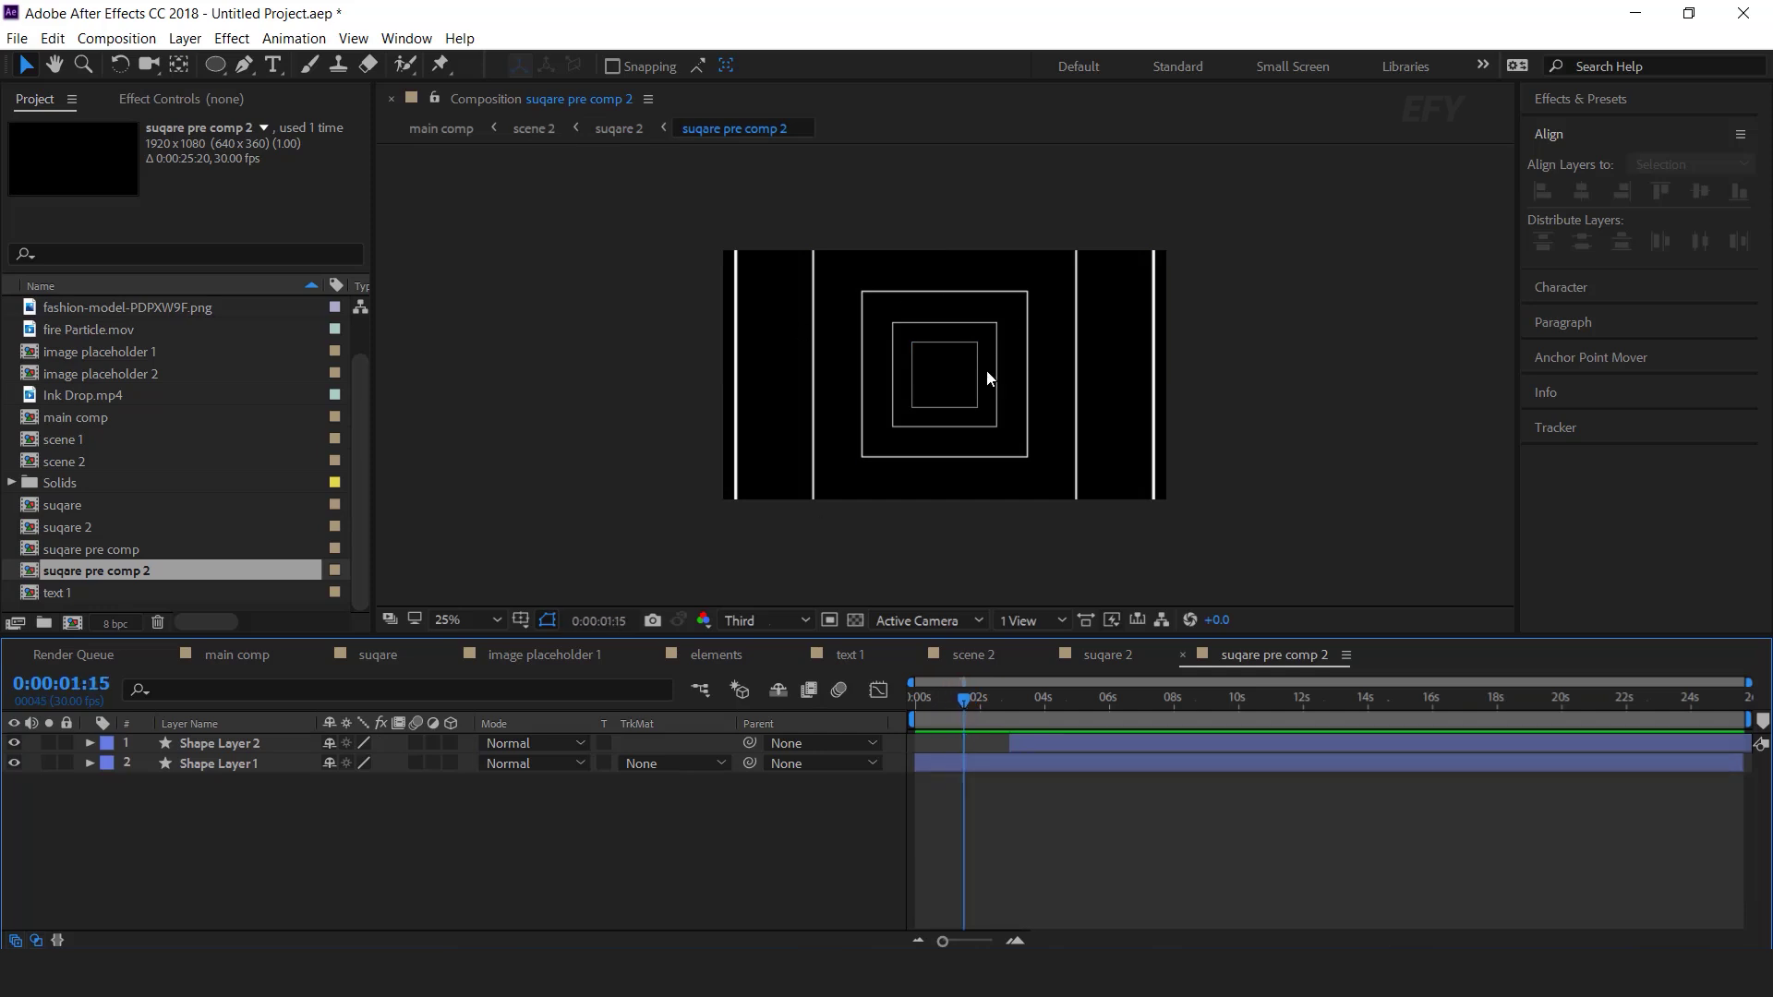
{"action": "left_click", "coordinate": [981, 771]}
{"action": "key", "text": "period"}
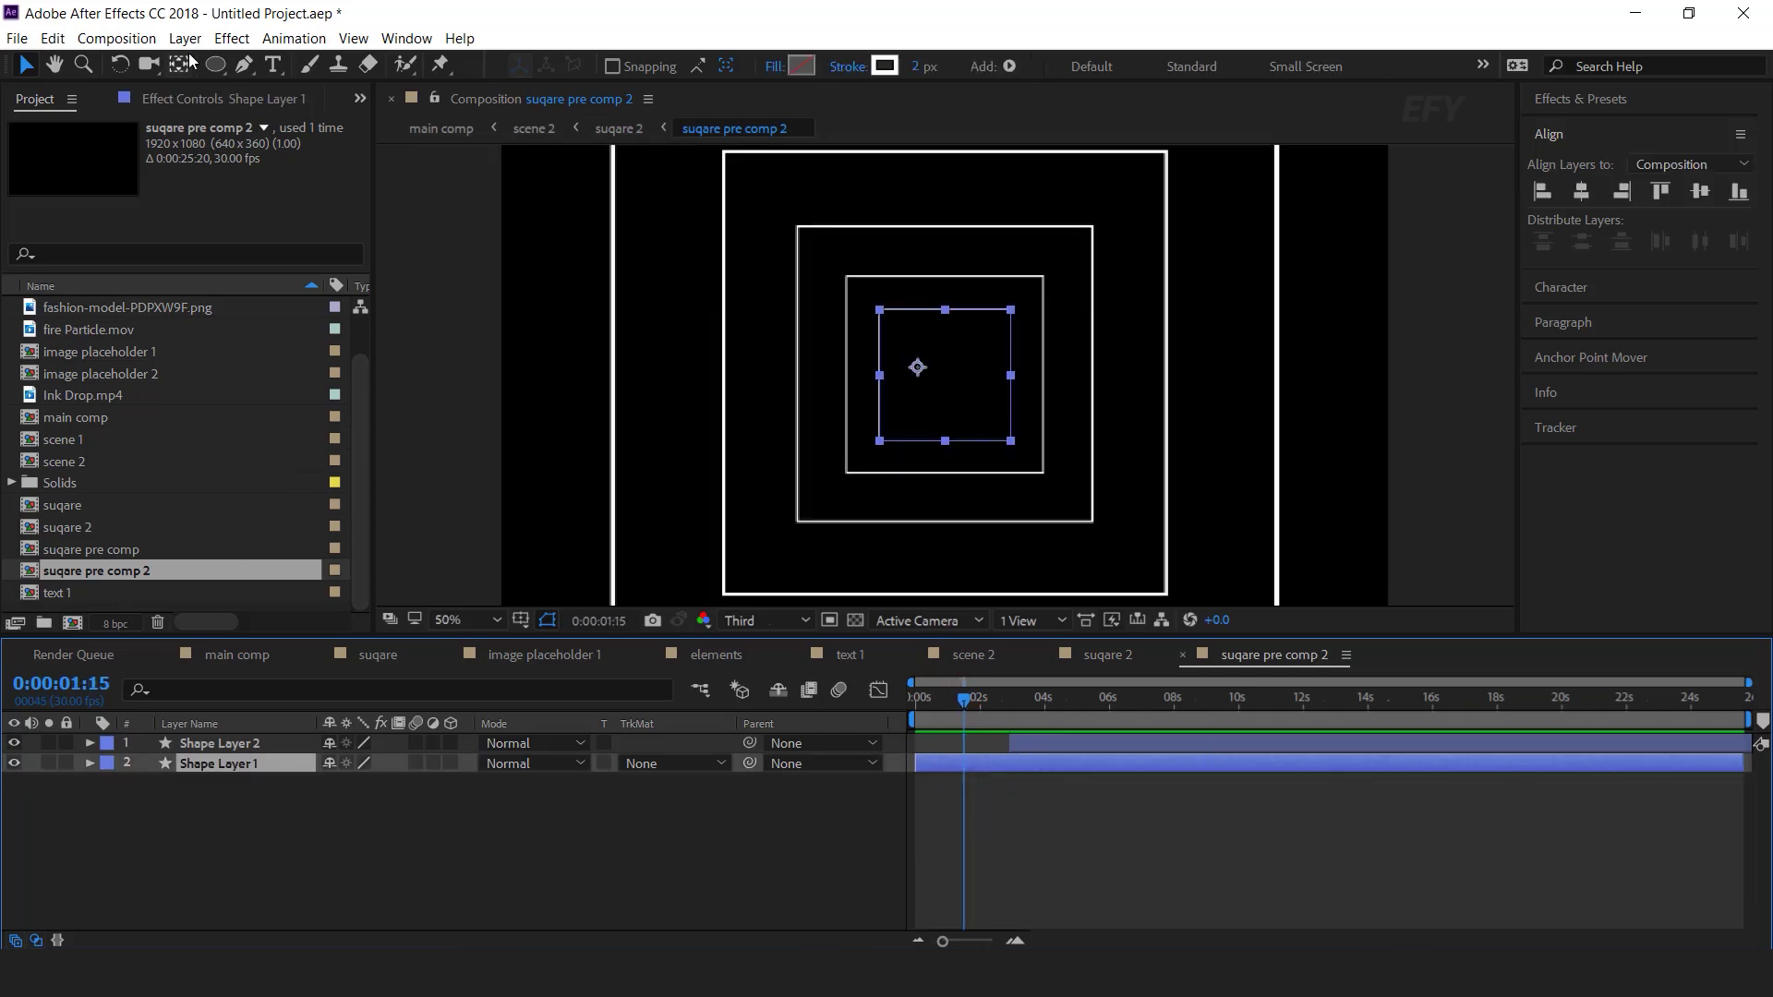
{"action": "left_click_drag", "start_coordinate": [215, 74], "coordinate": [314, 138]}
{"action": "left_click", "coordinate": [245, 767]}
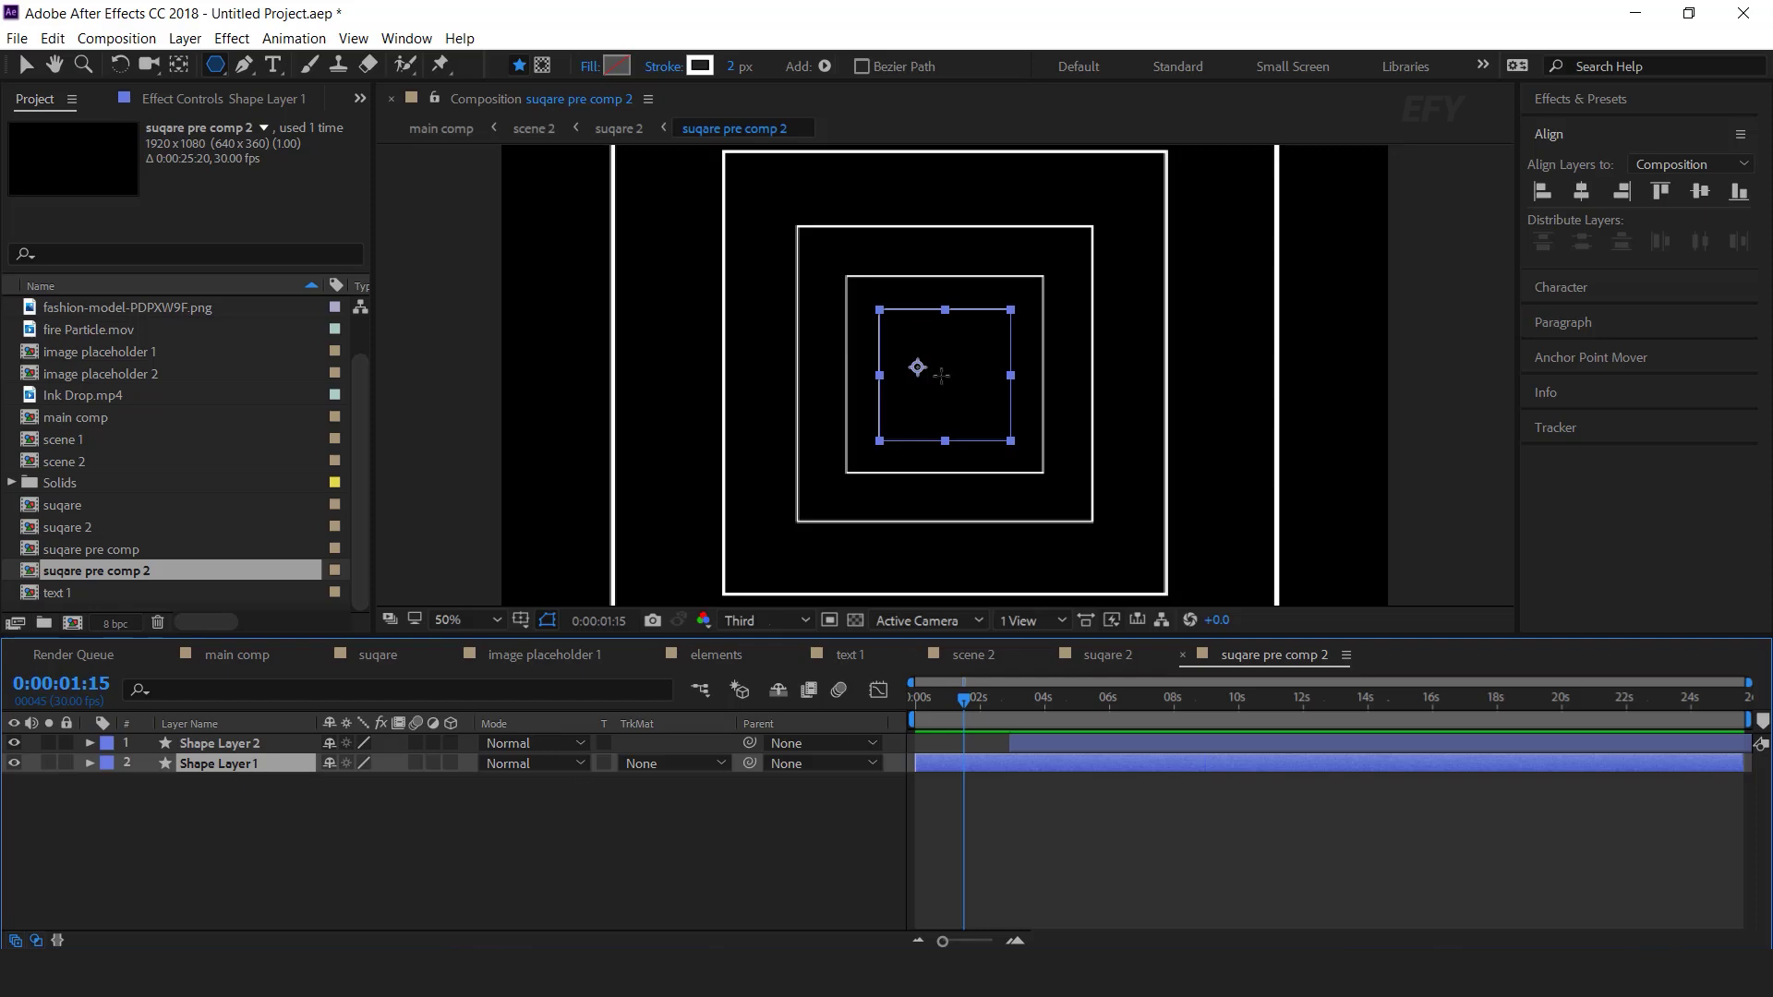
{"action": "left_click_drag", "start_coordinate": [917, 367], "coordinate": [1005, 408]}
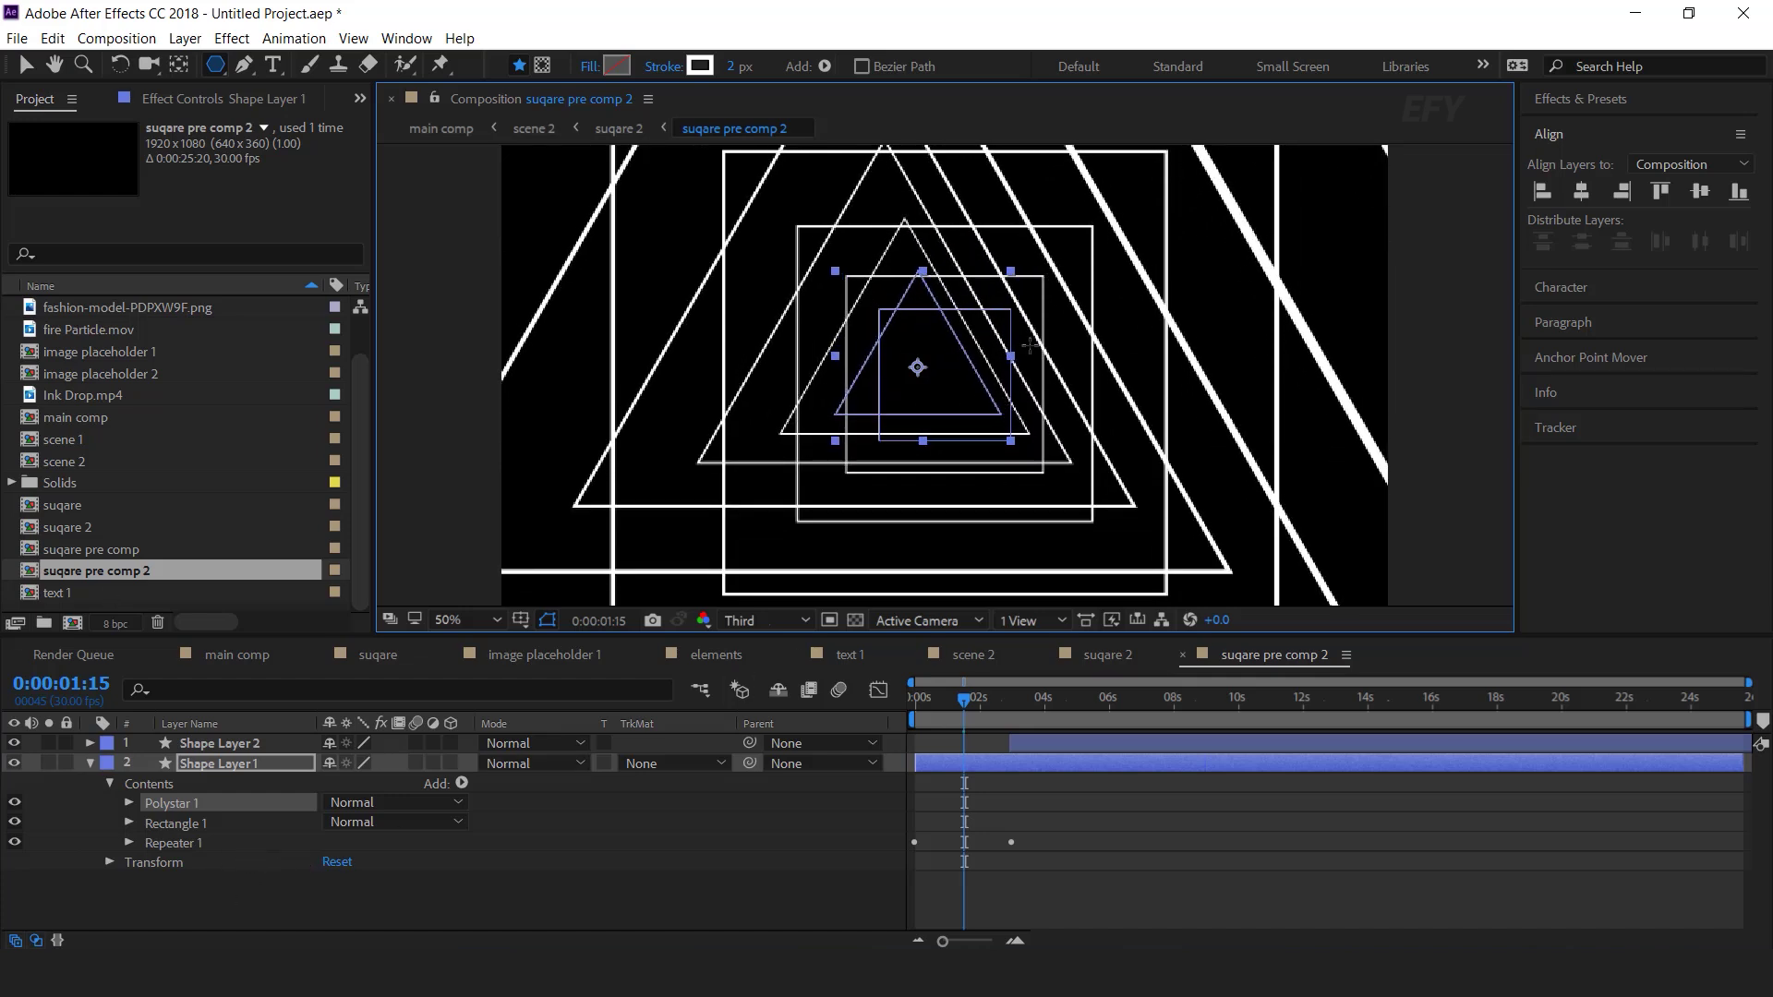
Delete Rectangle 1 from Shape Layer 1 and move the Polystar 1 triangle to the centre of the frame.
{"action": "left_click", "coordinate": [187, 824]}
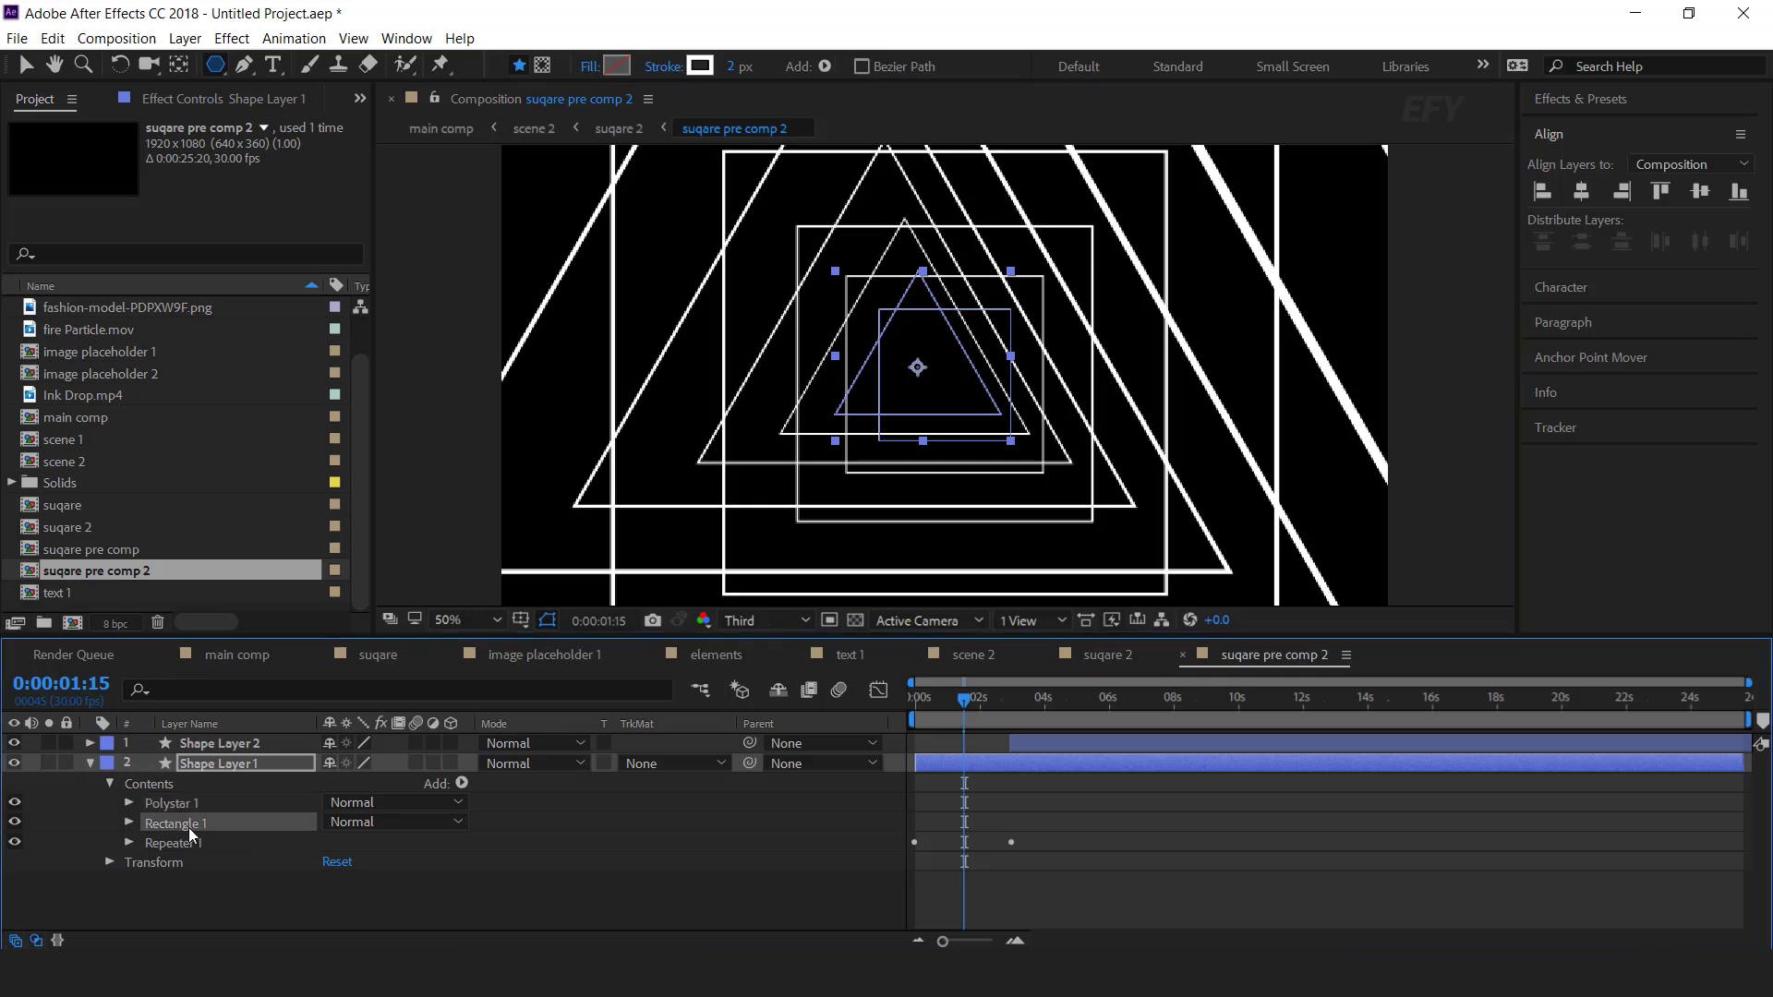
{"action": "key", "text": "Delete"}
{"action": "key", "text": "v"}
{"action": "double_click", "coordinate": [892, 325]}
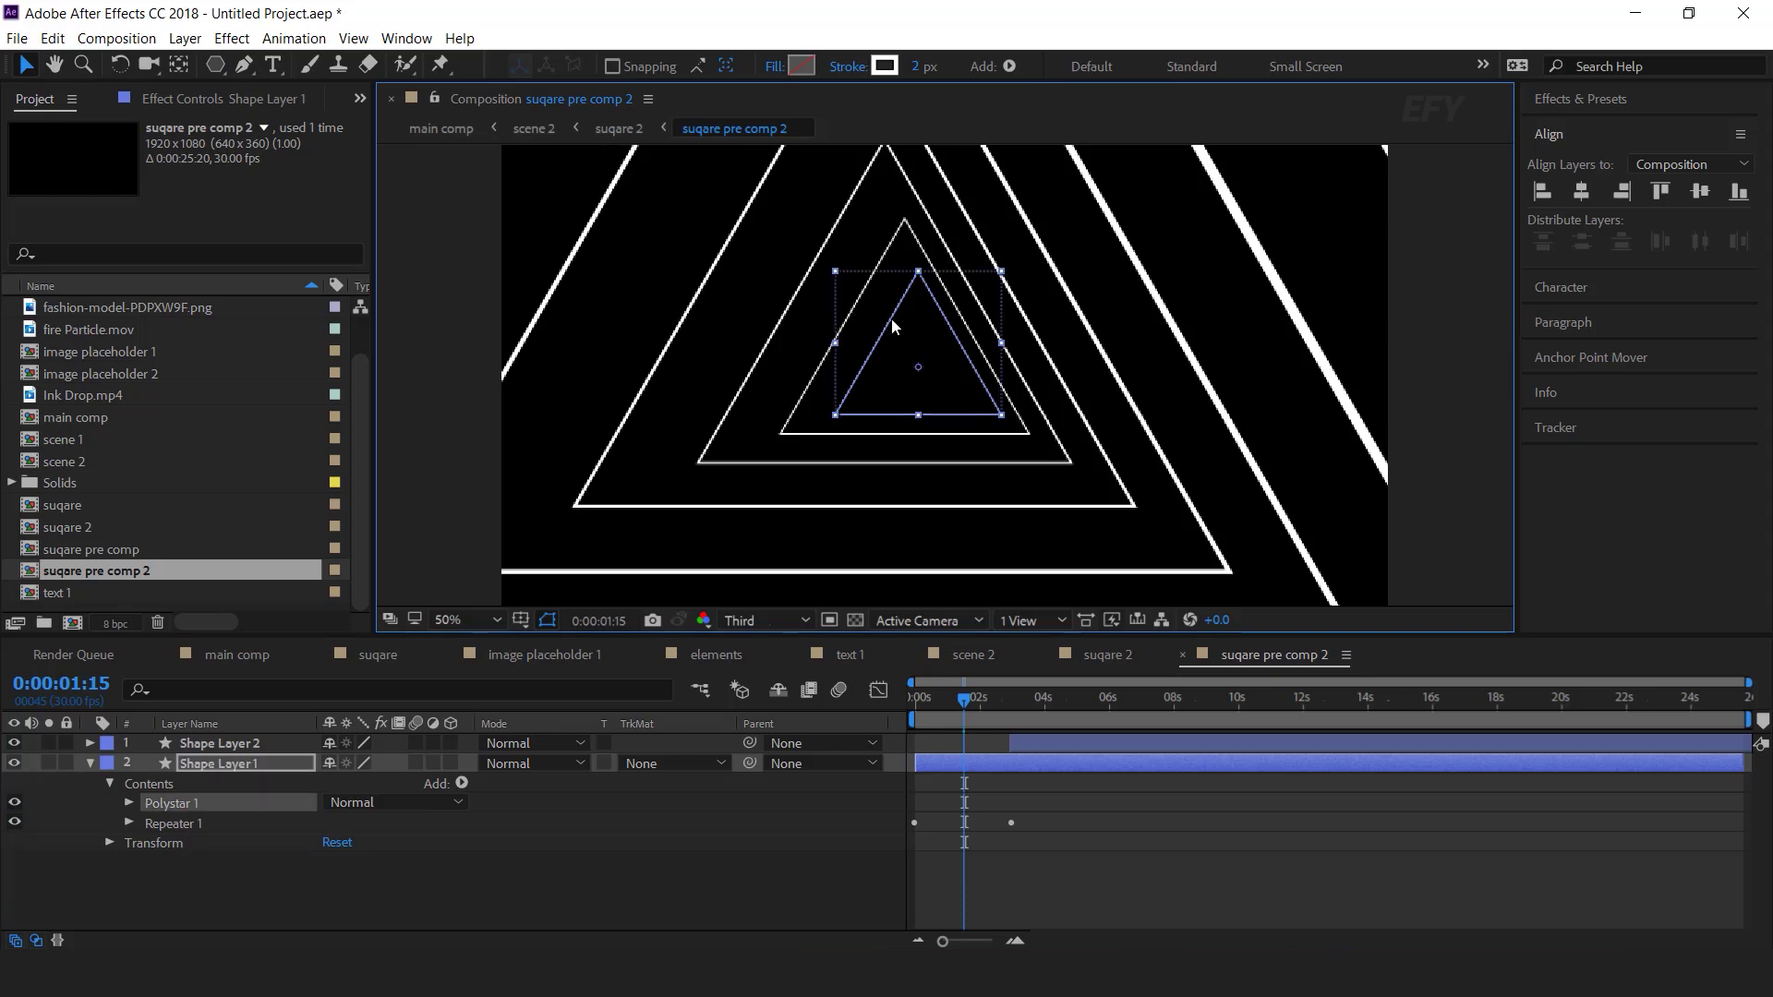
{"action": "left_click_drag", "start_coordinate": [920, 372], "coordinate": [942, 376]}
{"action": "left_click", "coordinate": [827, 873]}
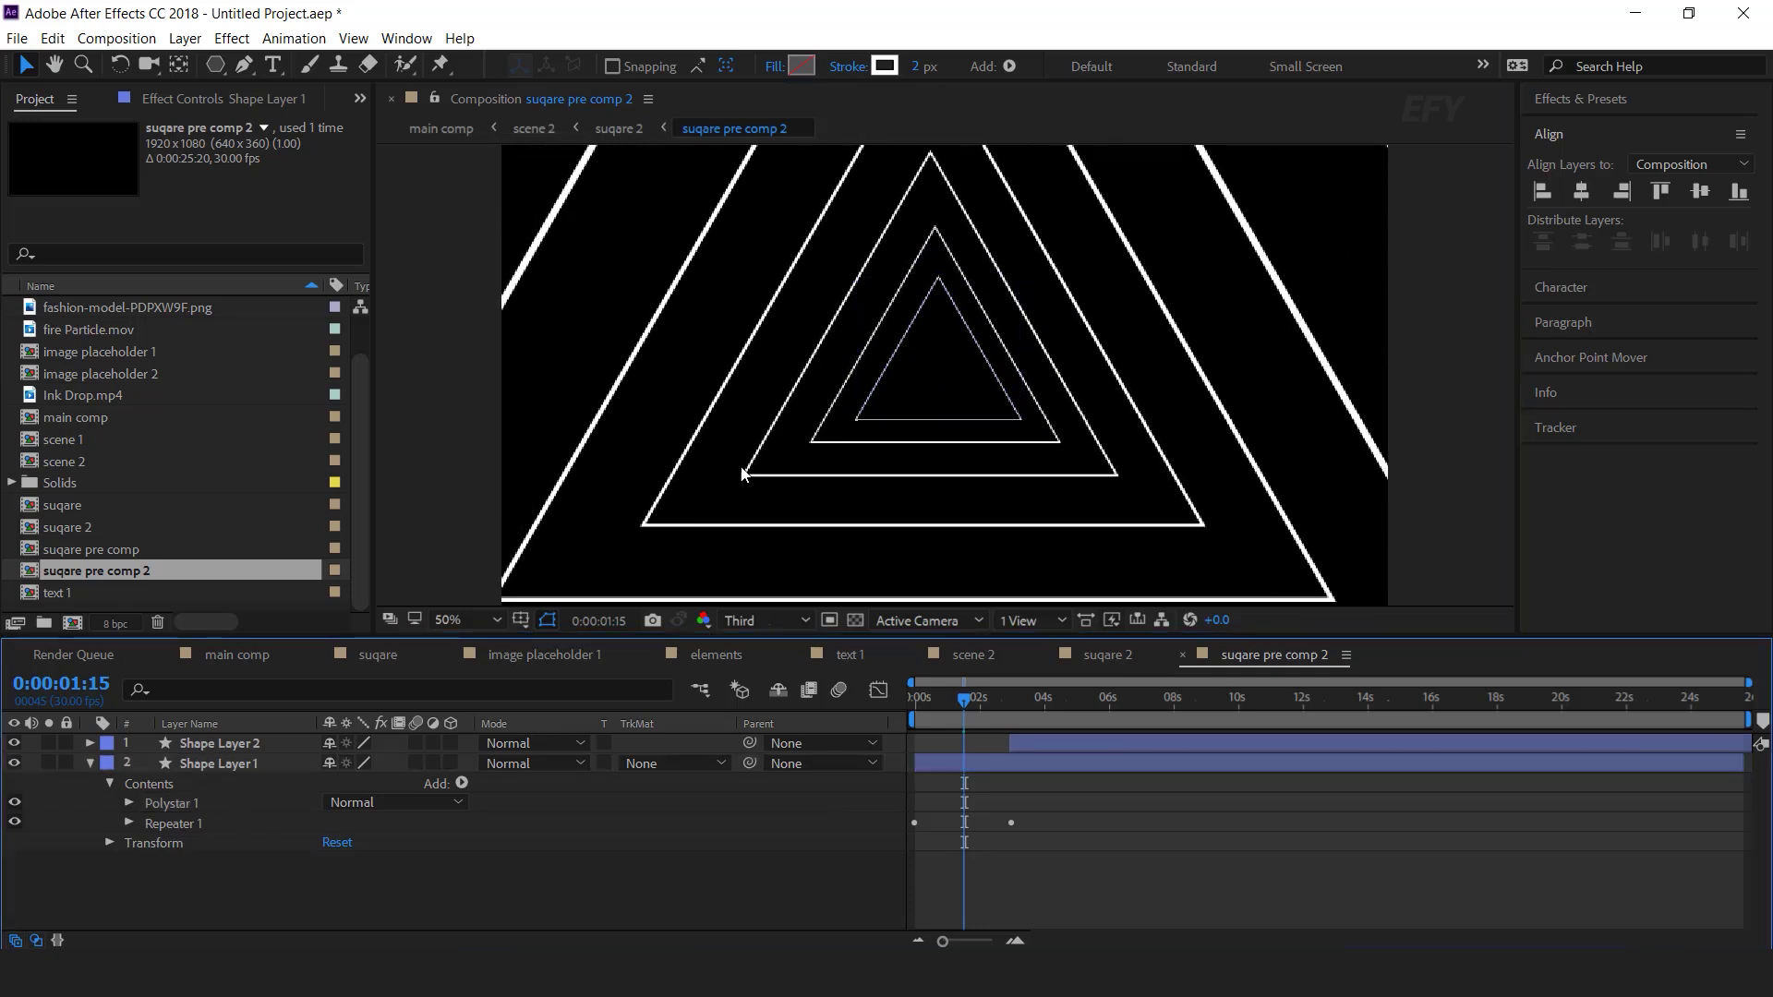
{"action": "scroll", "coordinate": [1014, 367], "scroll_direction": "down", "scroll_amount": 2}
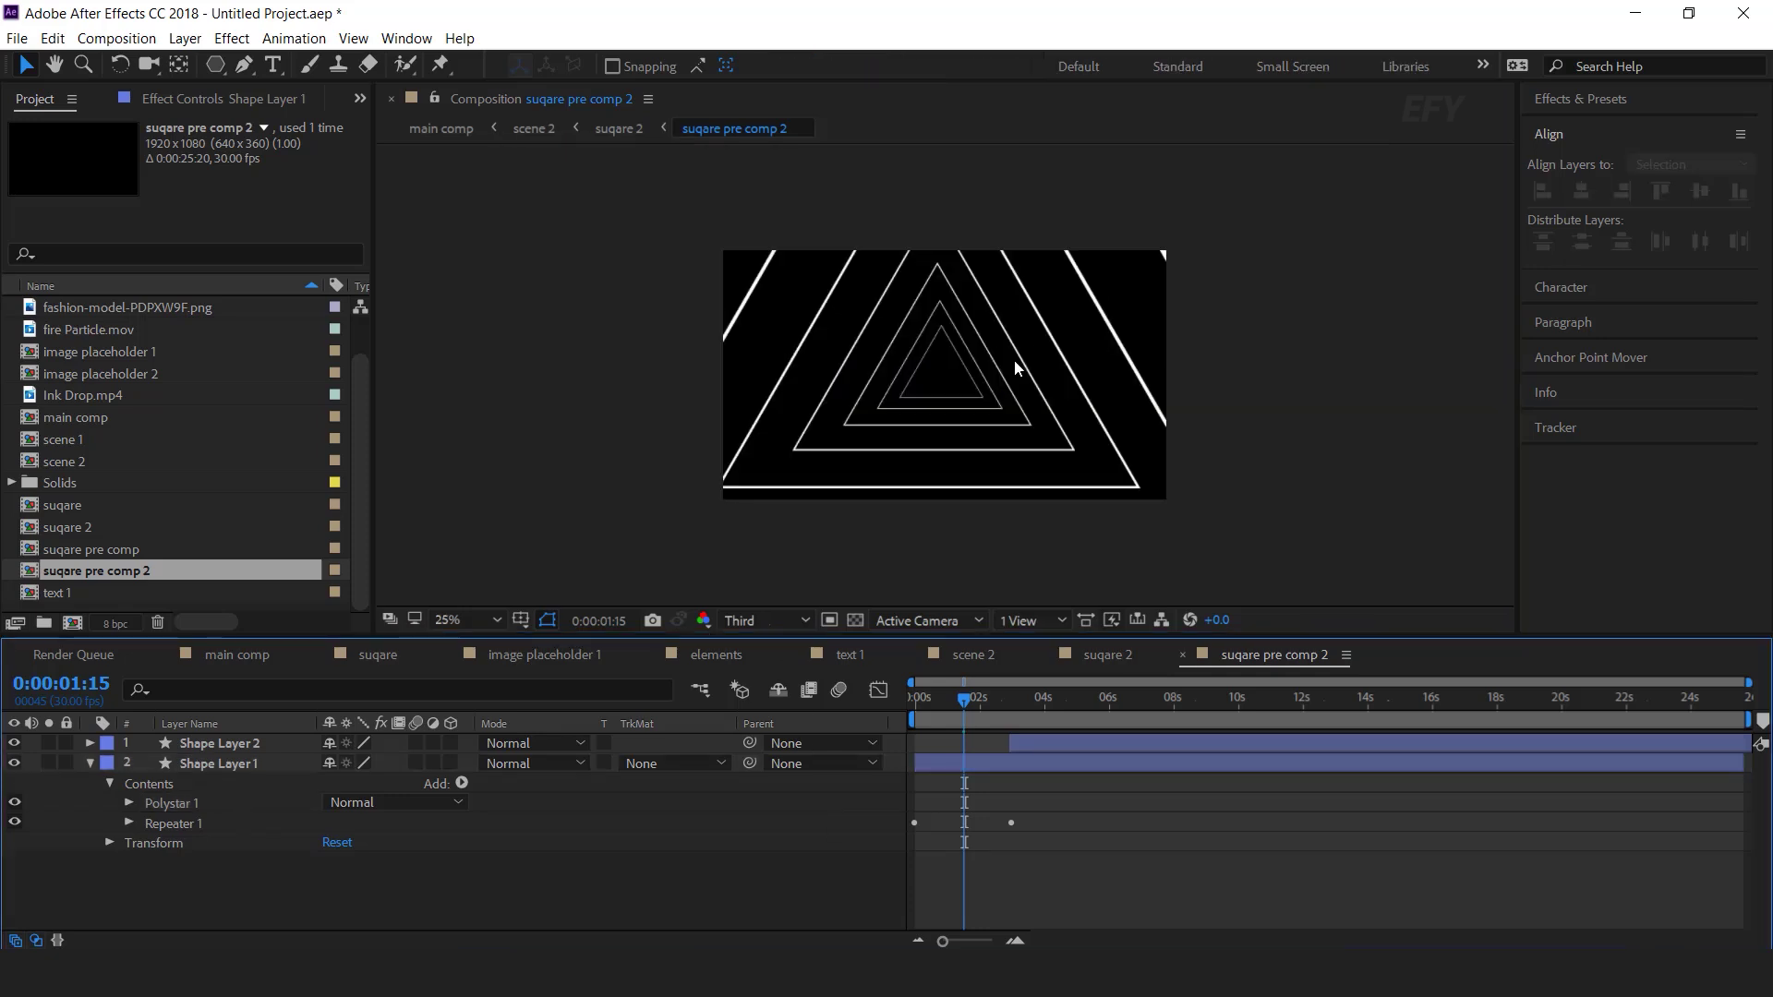
Delete Shape Layer 2, duplicate the triangle's Shape Layer 1 and trim the copy's start to 0:00:02:28, checking playback past that point.
{"action": "left_click", "coordinate": [1047, 745]}
{"action": "scroll", "coordinate": [1048, 744], "scroll_direction": "up", "scroll_amount": 3}
{"action": "left_click_drag", "start_coordinate": [1154, 707], "coordinate": [1169, 707]}
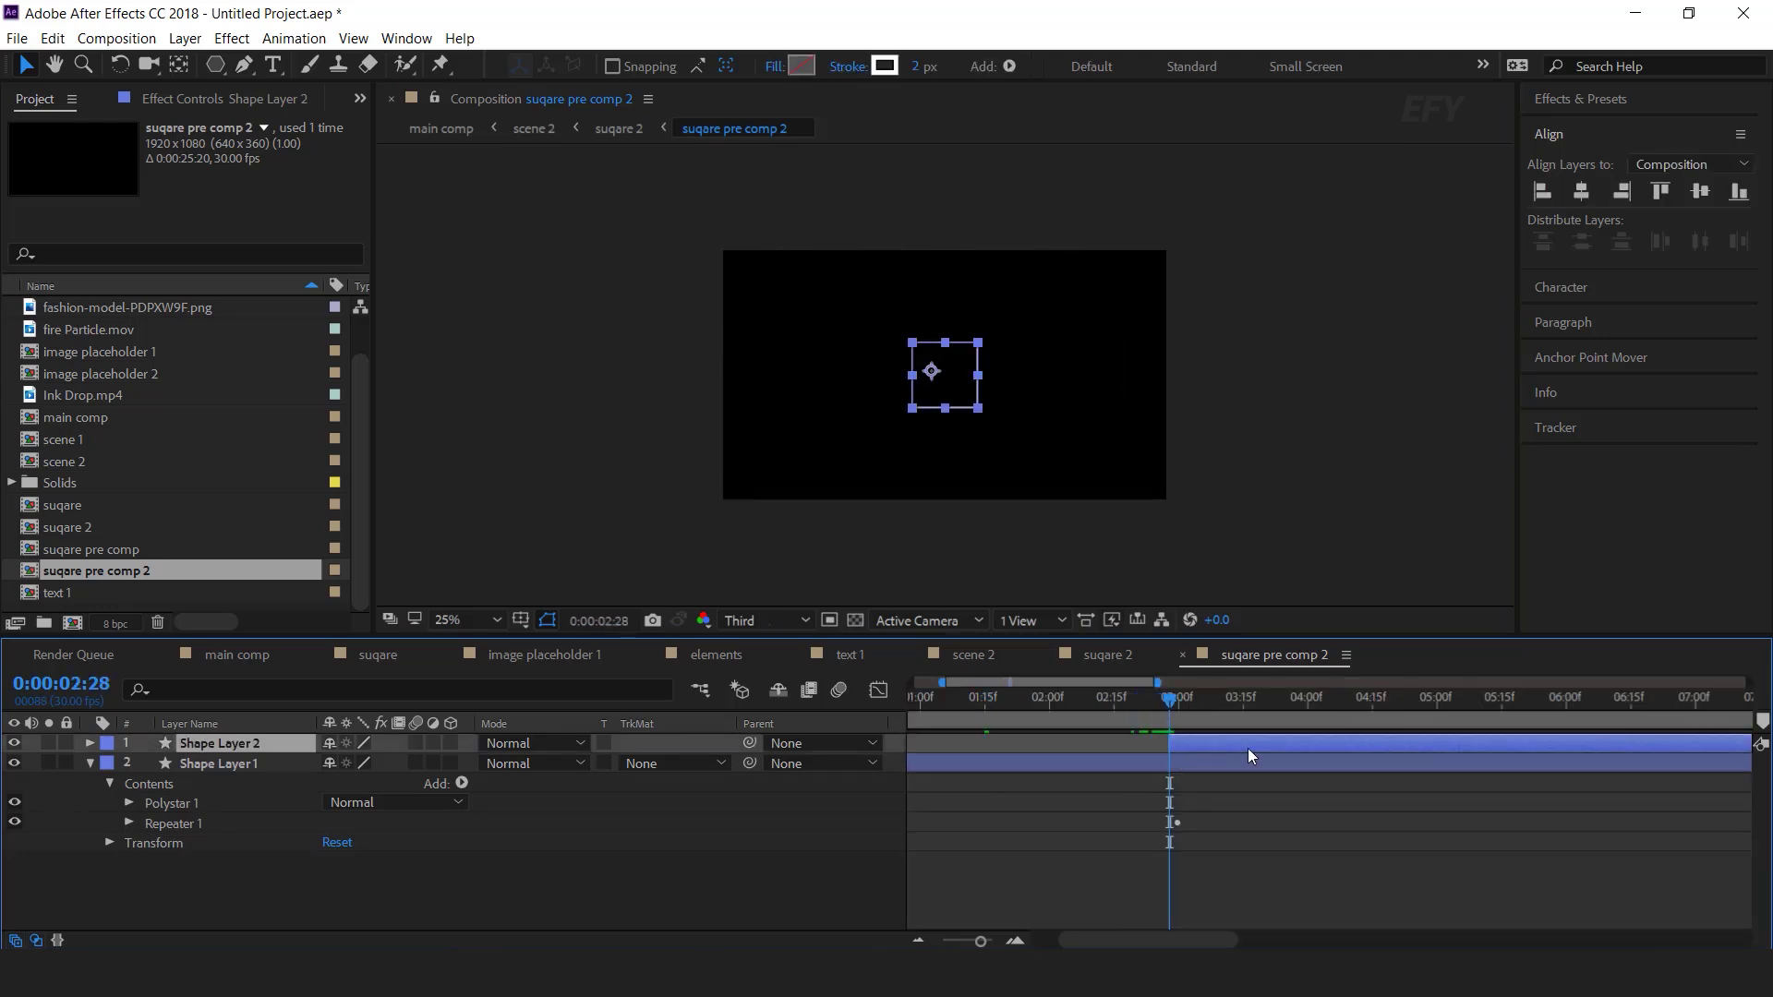
{"action": "key", "text": "Delete"}
{"action": "left_click", "coordinate": [1185, 739]}
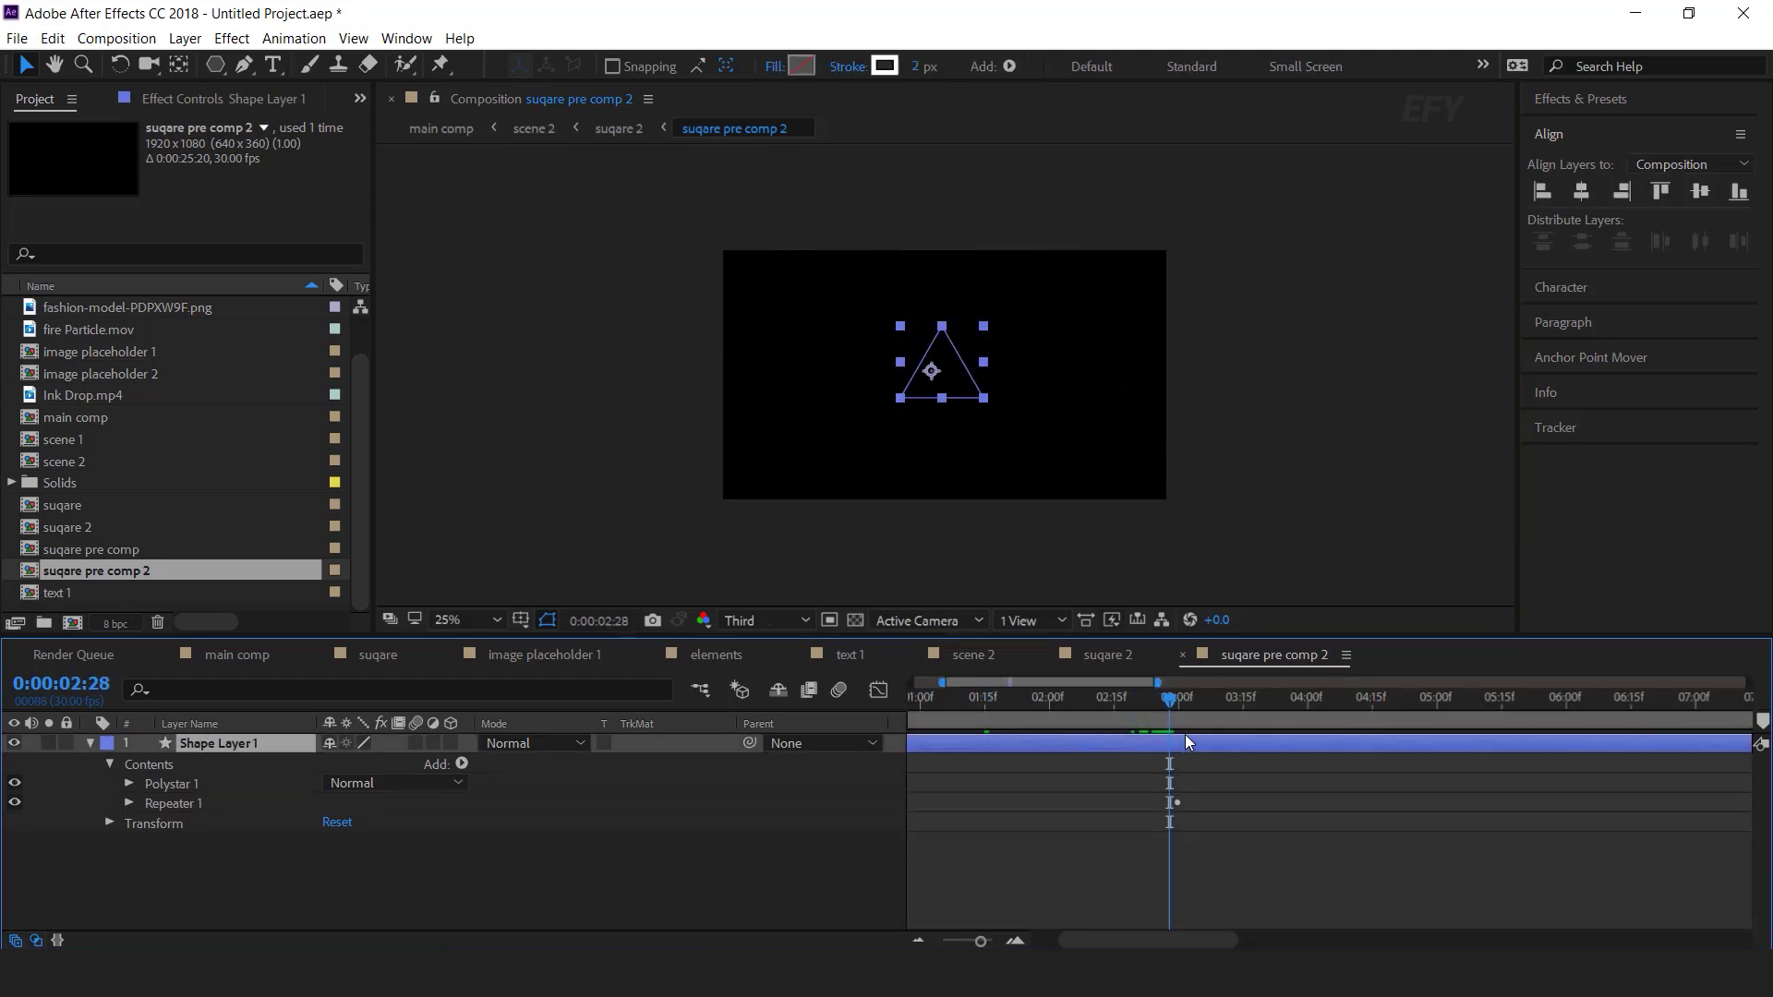
{"action": "key", "text": "ctrl+d"}
{"action": "key", "text": "alt+bracketleft"}
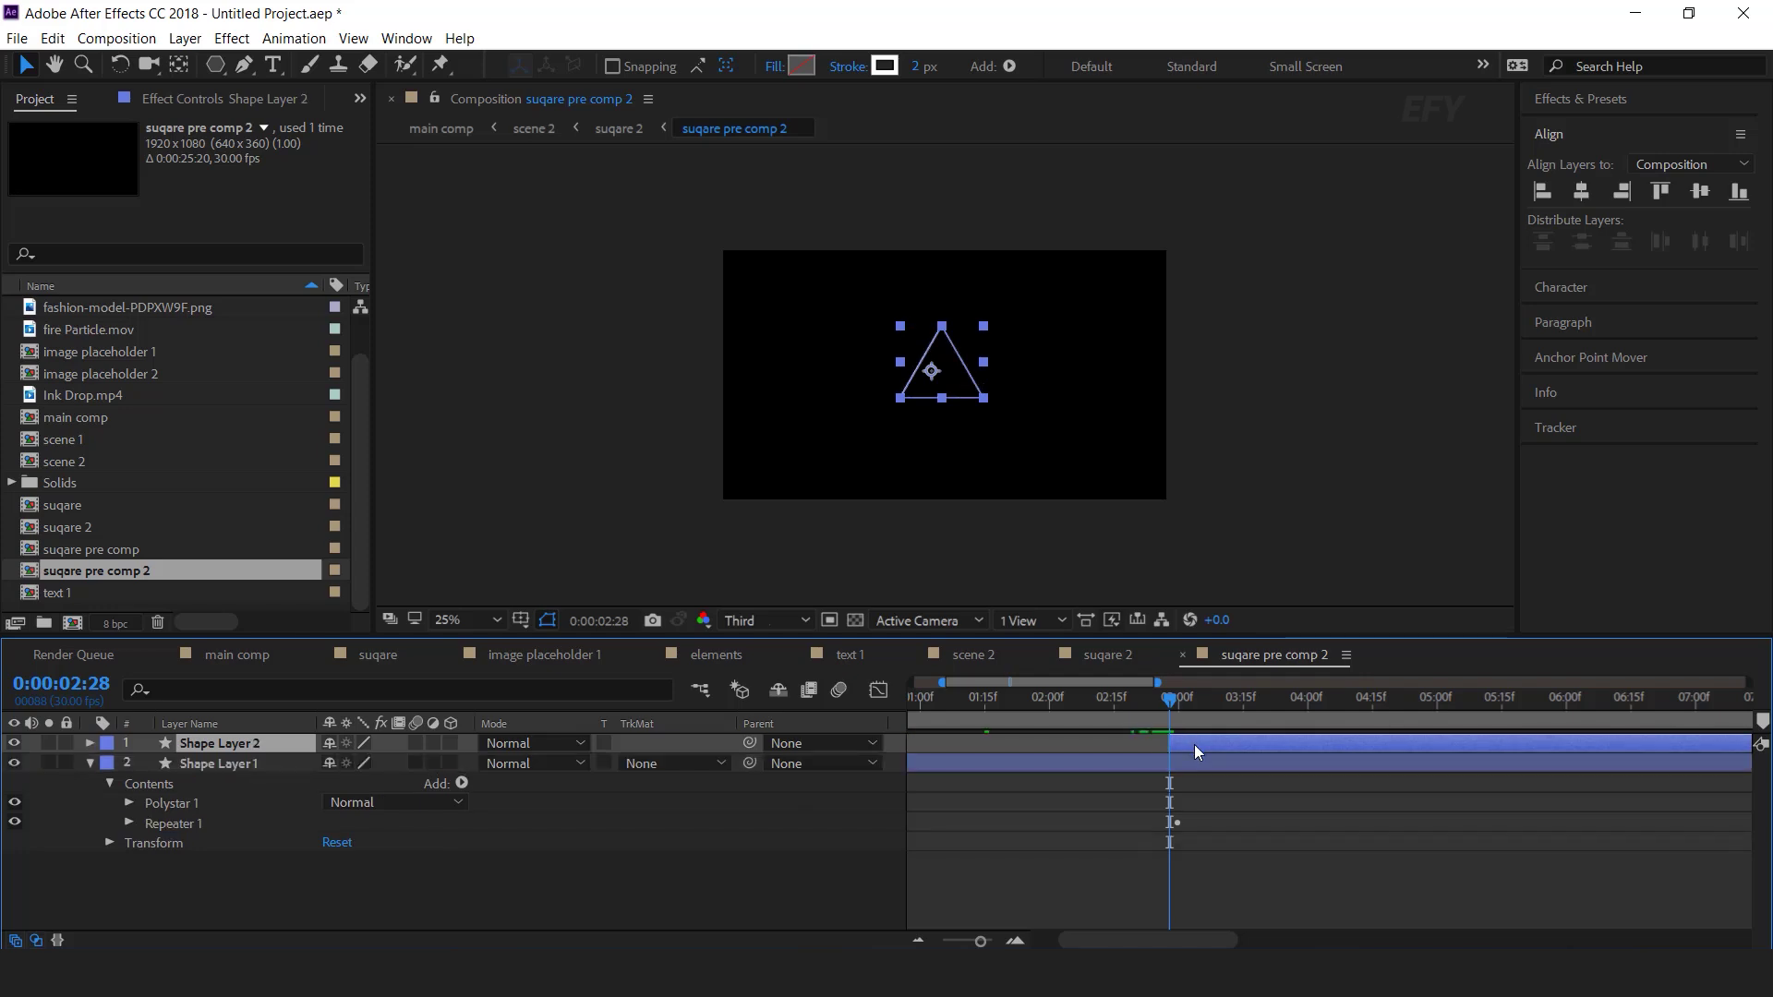
{"action": "mouse_move", "coordinate": [1173, 707]}
{"action": "left_mouse_down"}
{"action": "mouse_move", "coordinate": [1306, 708]}
{"action": "mouse_move", "coordinate": [1173, 708]}
{"action": "left_mouse_up"}
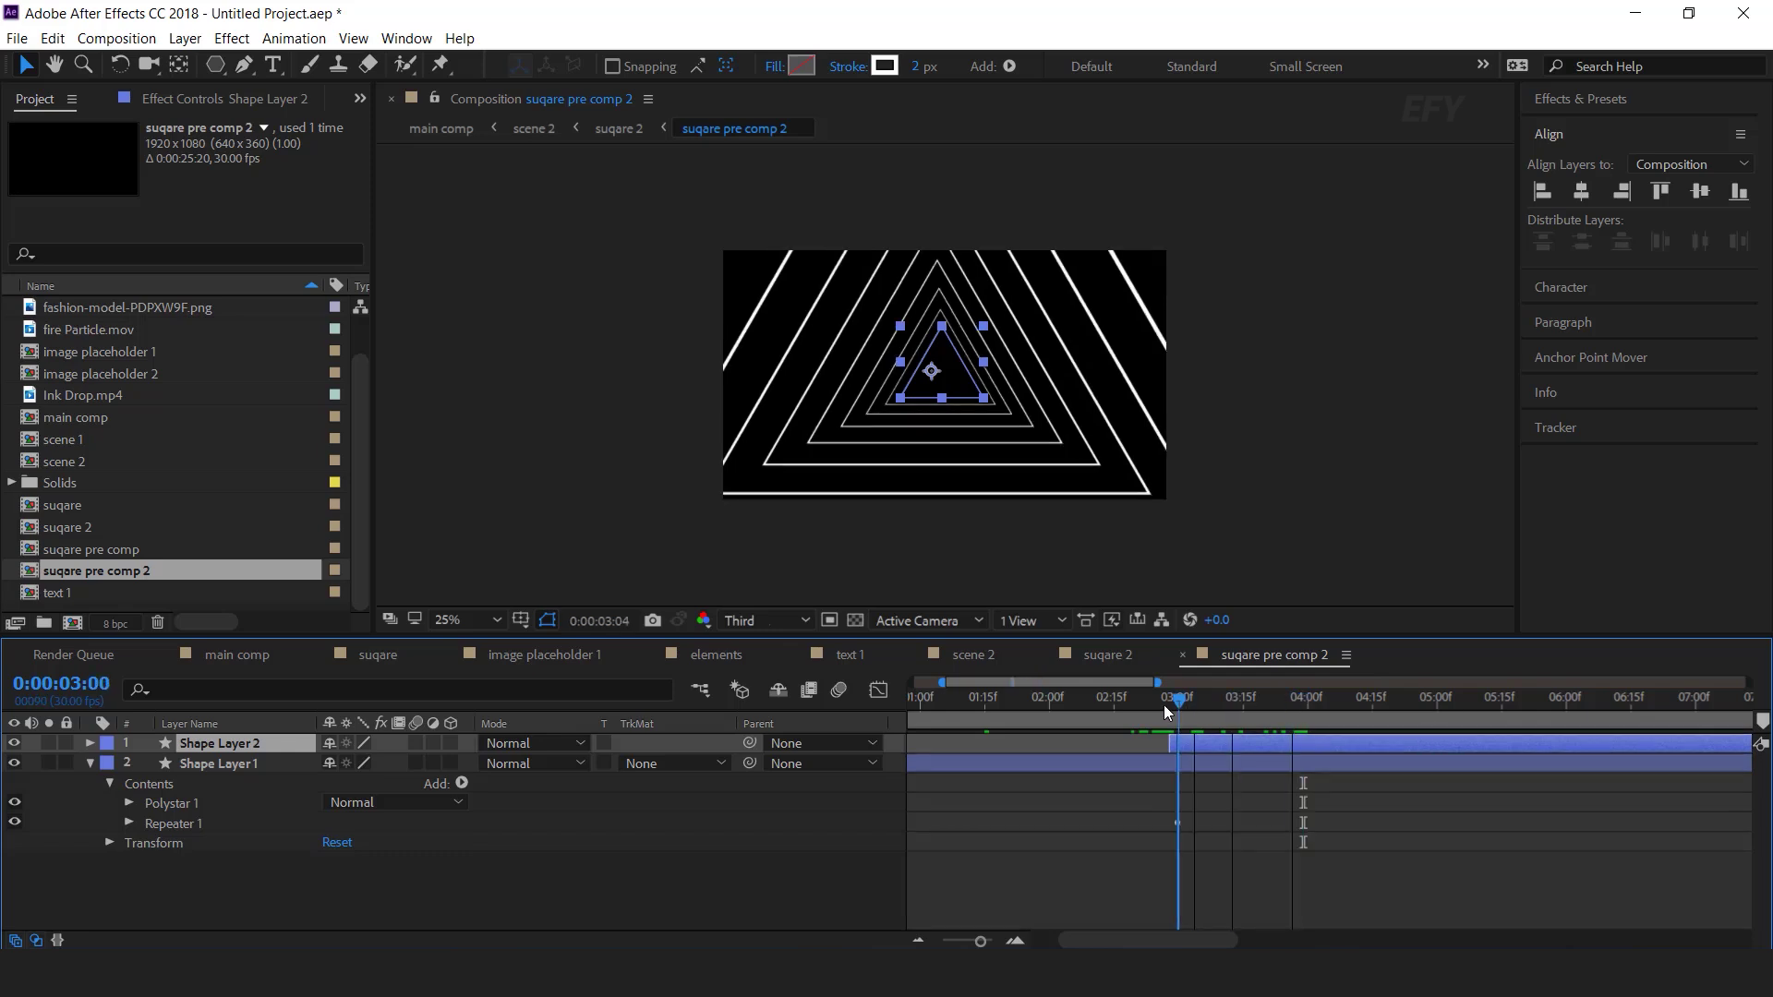
Preview scene 2 with the triangle tunnel and return the playhead to the start.
{"action": "left_click", "coordinate": [971, 655]}
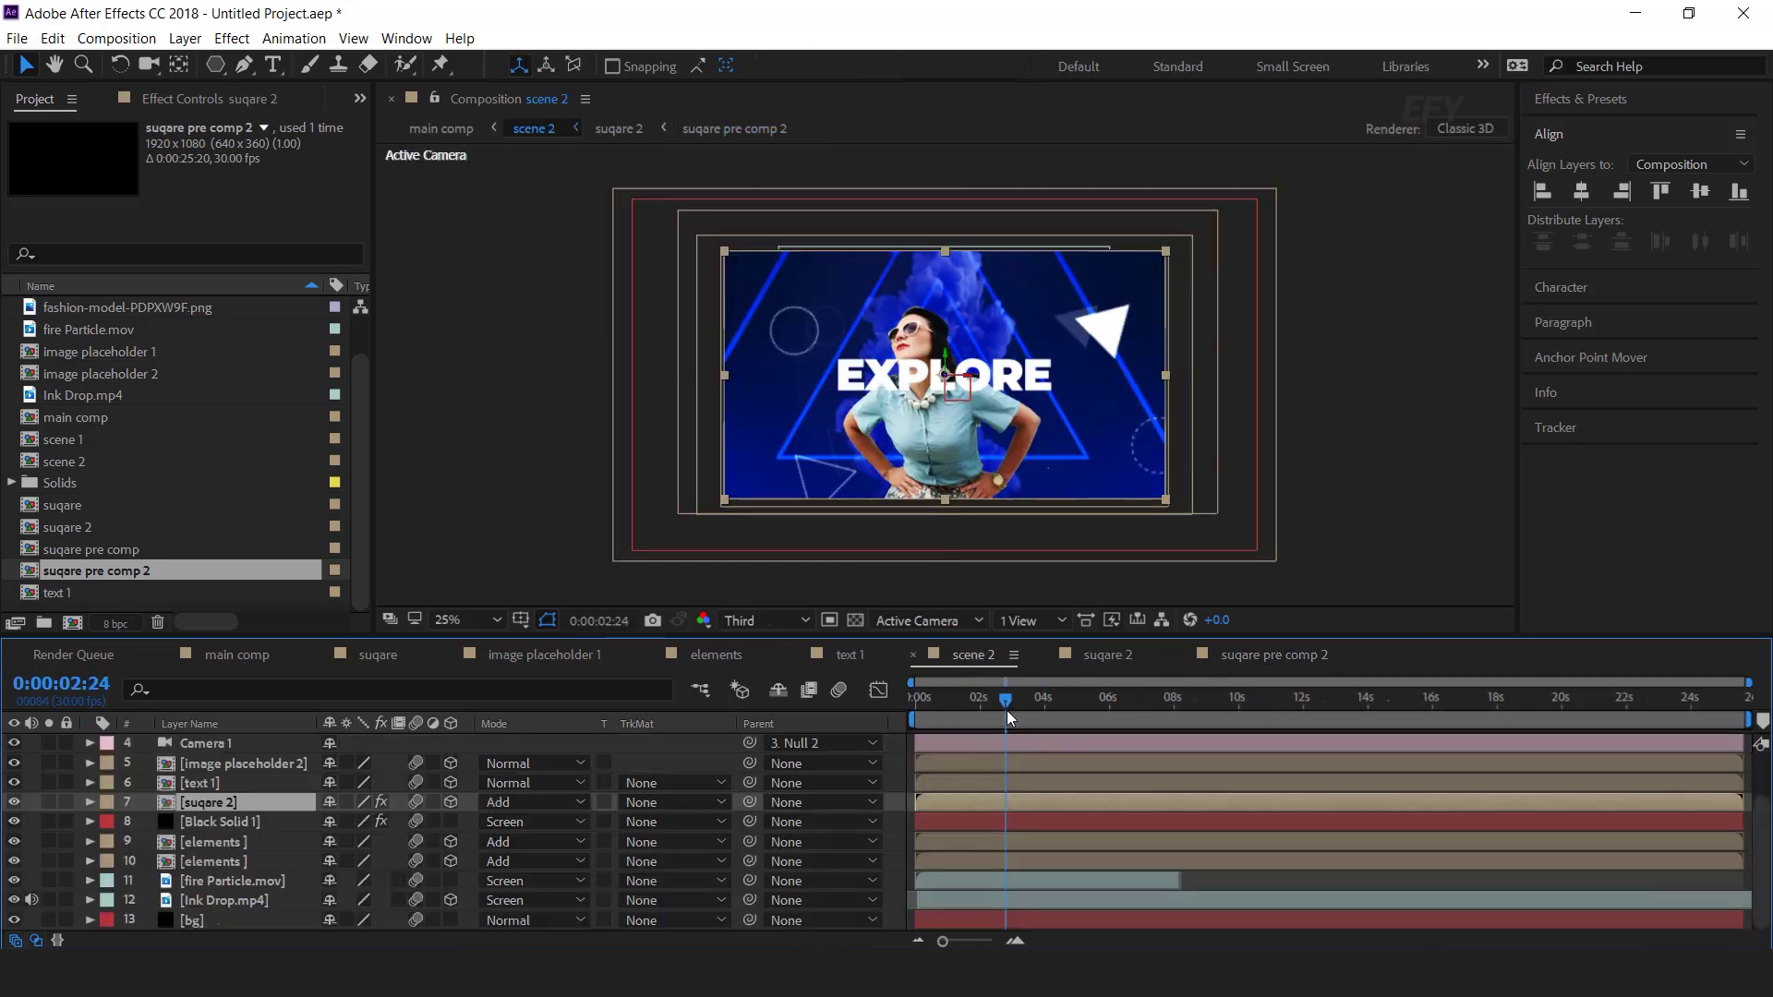
{"action": "left_click", "coordinate": [935, 701]}
{"action": "key", "text": "space"}
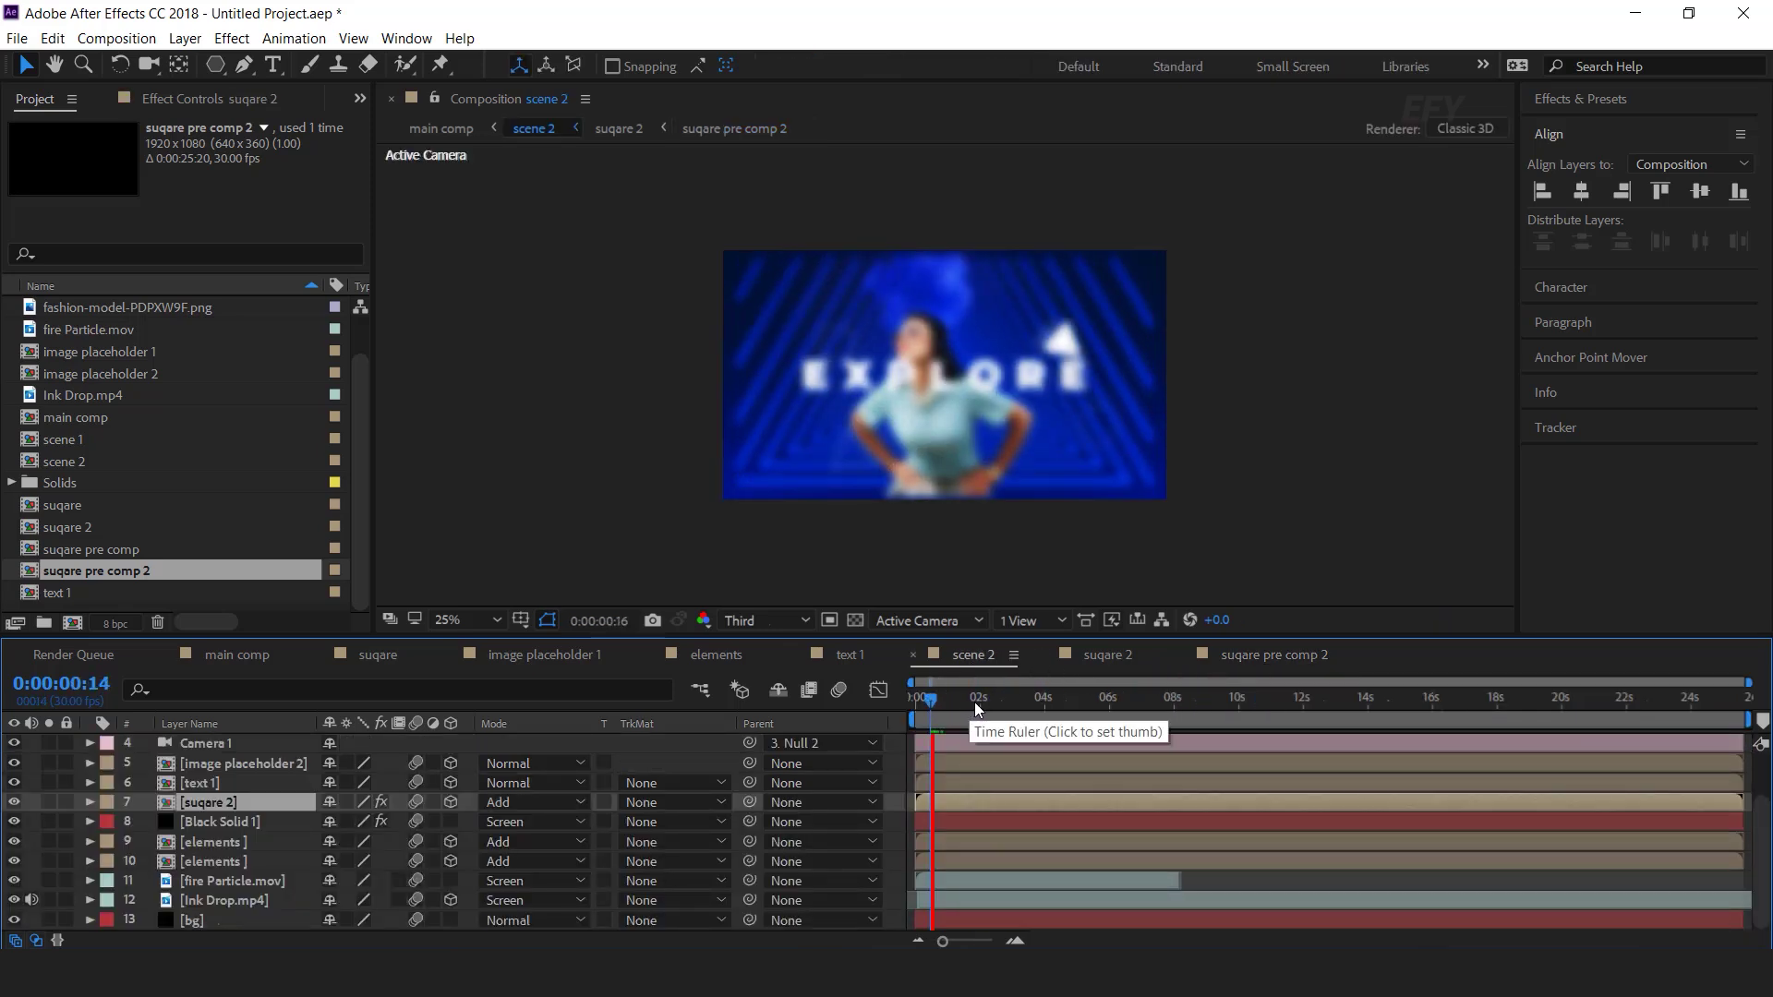
{"action": "left_click_drag", "start_coordinate": [983, 700], "coordinate": [890, 696]}
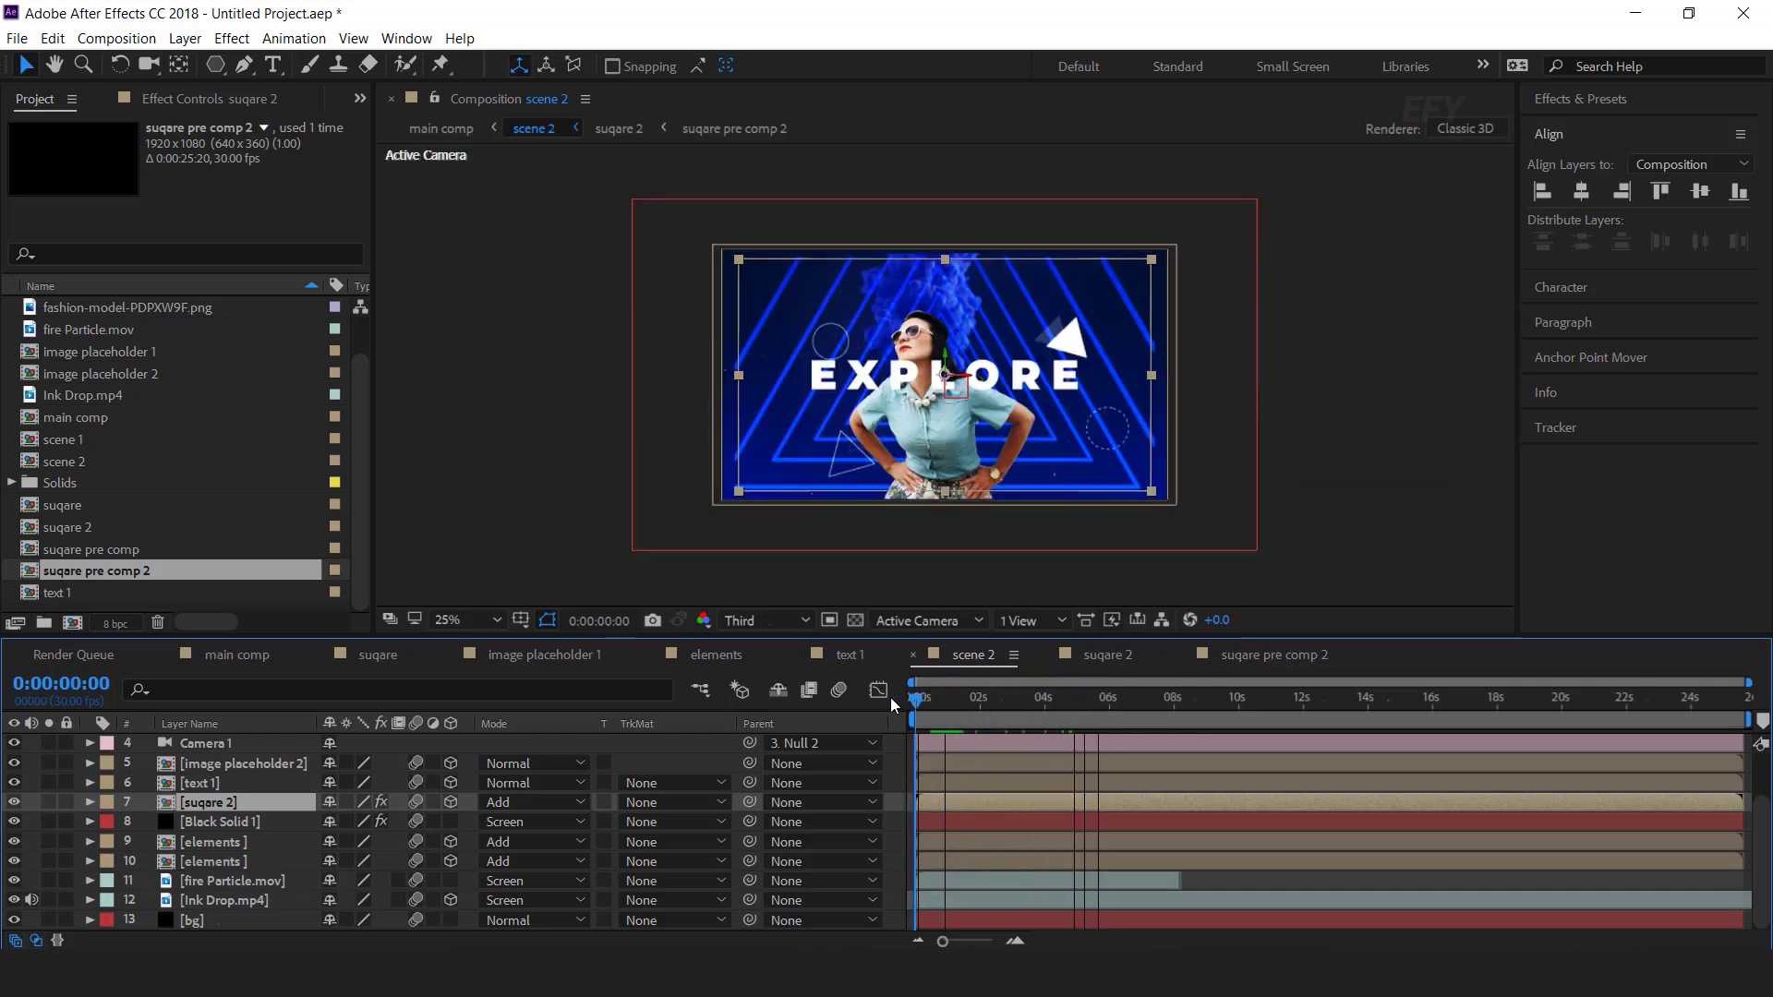
In scene 2, delete Null 2's first position keyframe and set its position at 0:00:00:00 to 2758, 540, 0.
{"action": "scroll", "coordinate": [251, 776], "scroll_direction": "up", "scroll_amount": 3}
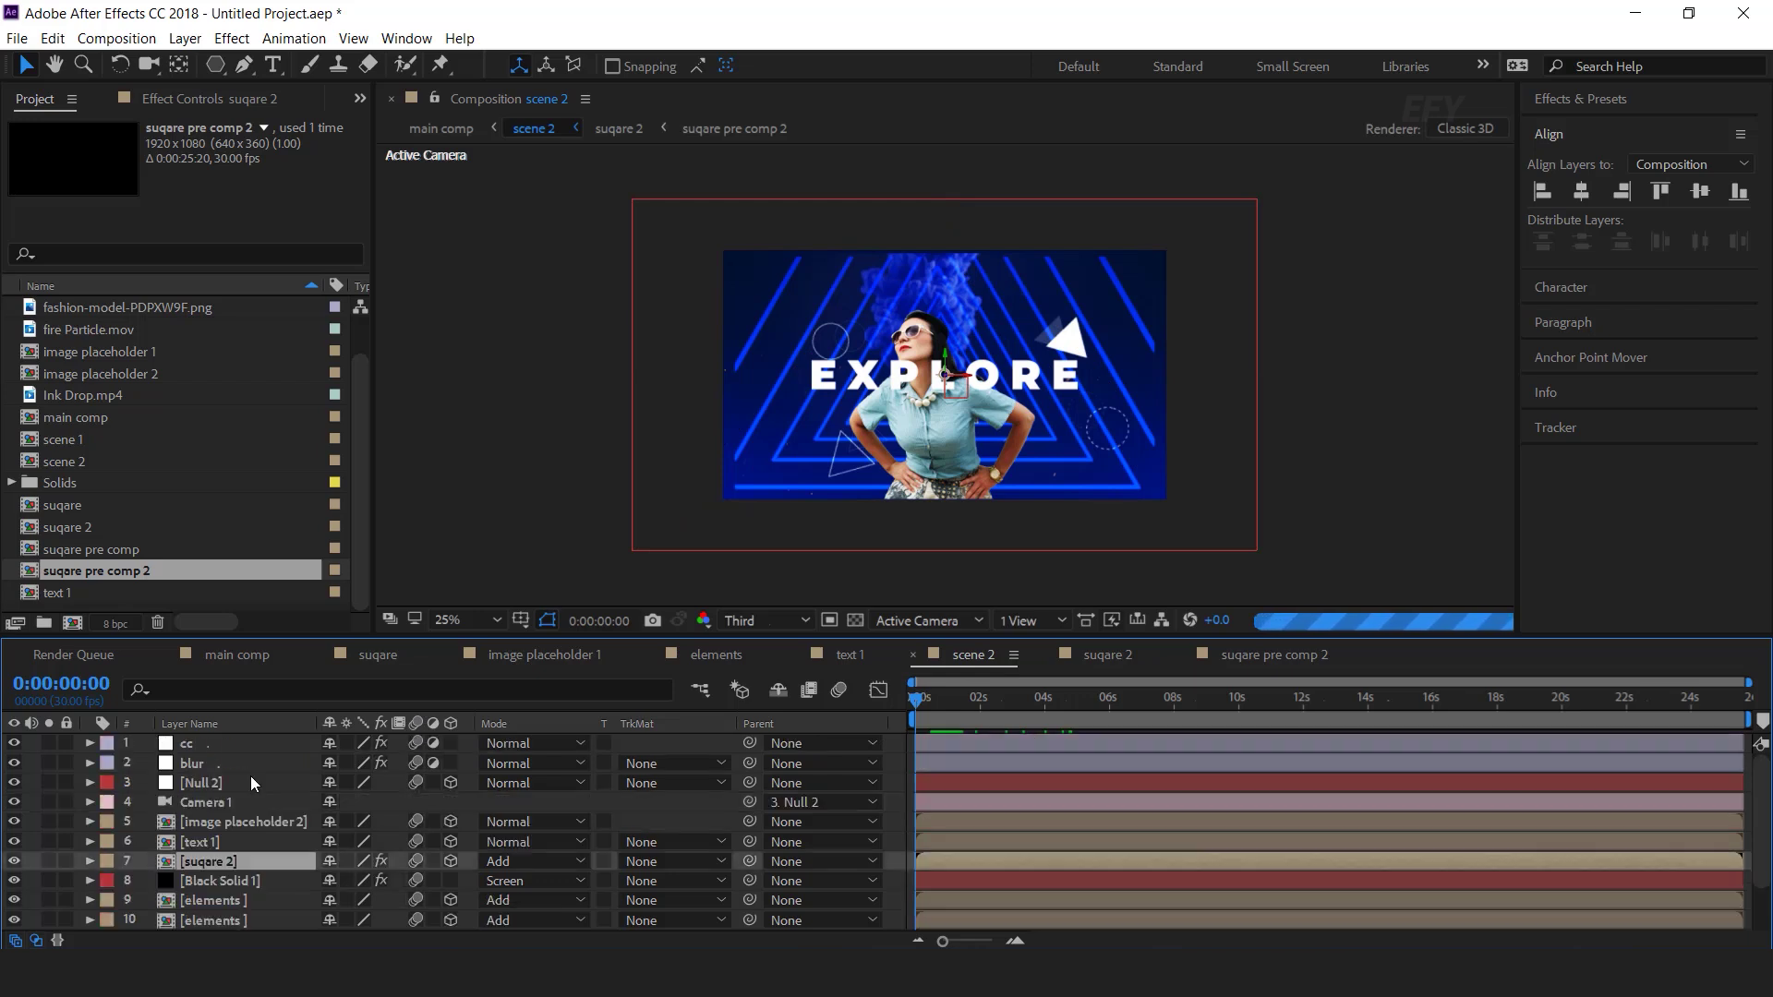
{"action": "left_click", "coordinate": [212, 786]}
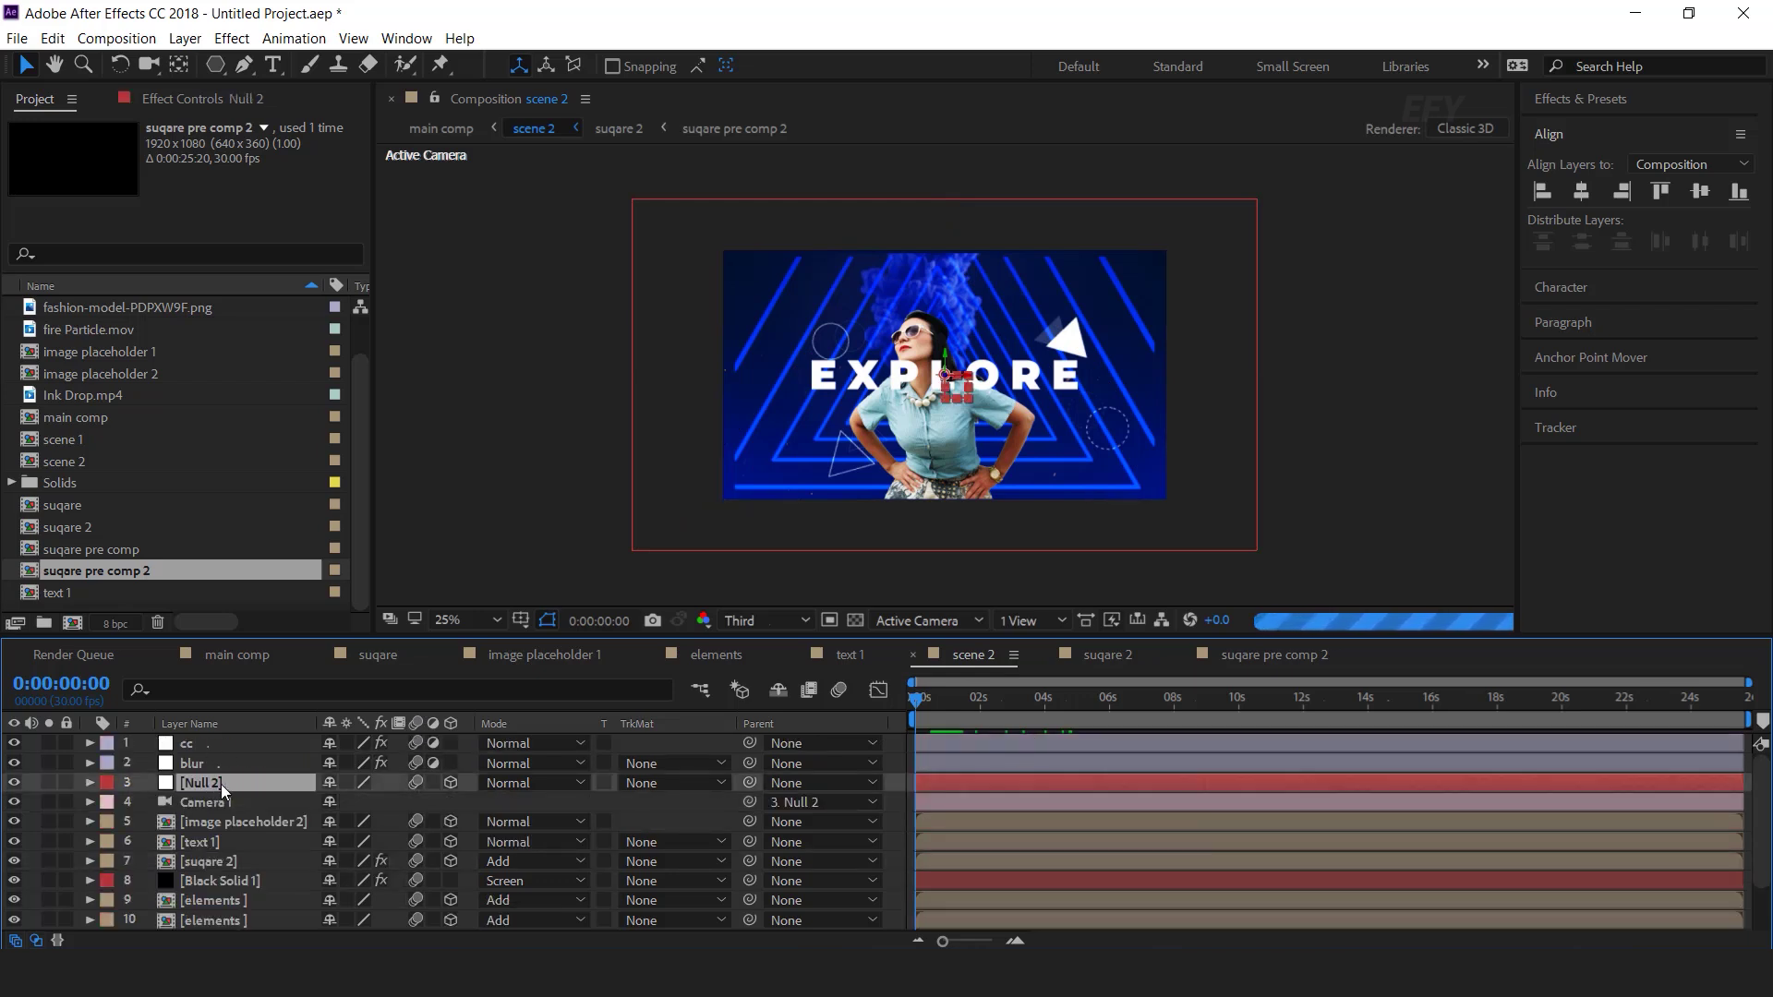
{"action": "key", "text": "p"}
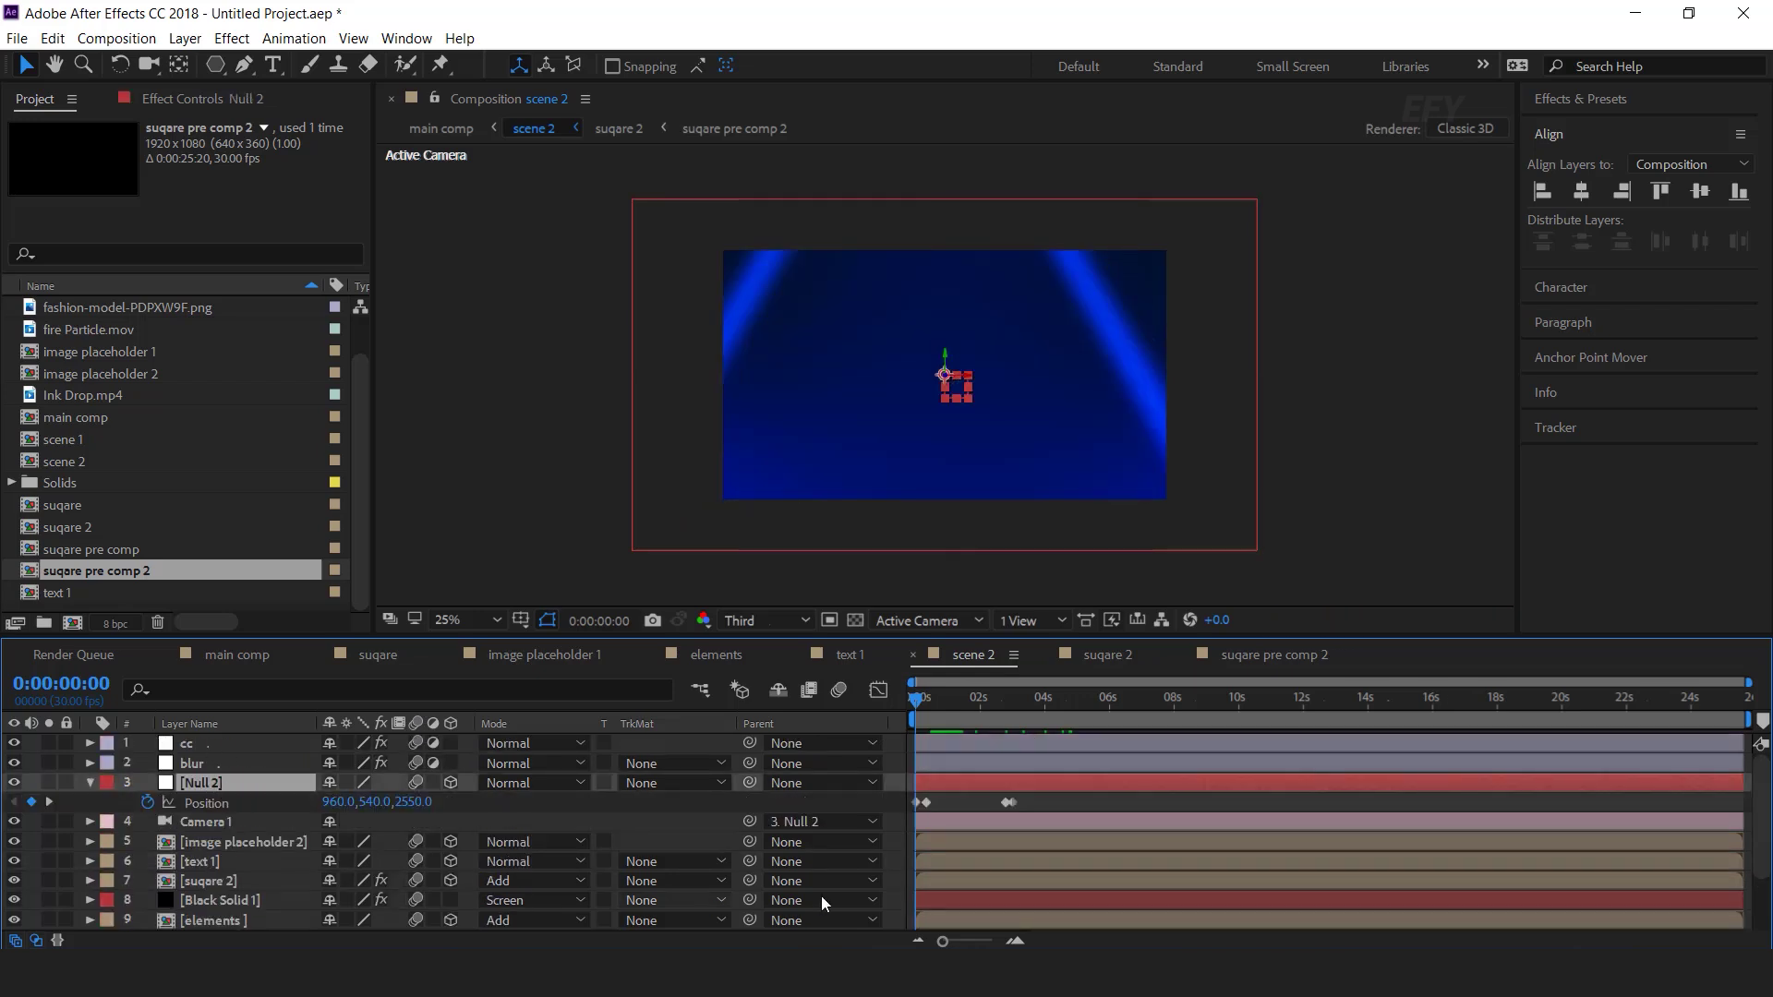
{"action": "left_click", "coordinate": [1014, 942]}
{"action": "left_click", "coordinate": [1014, 942]}
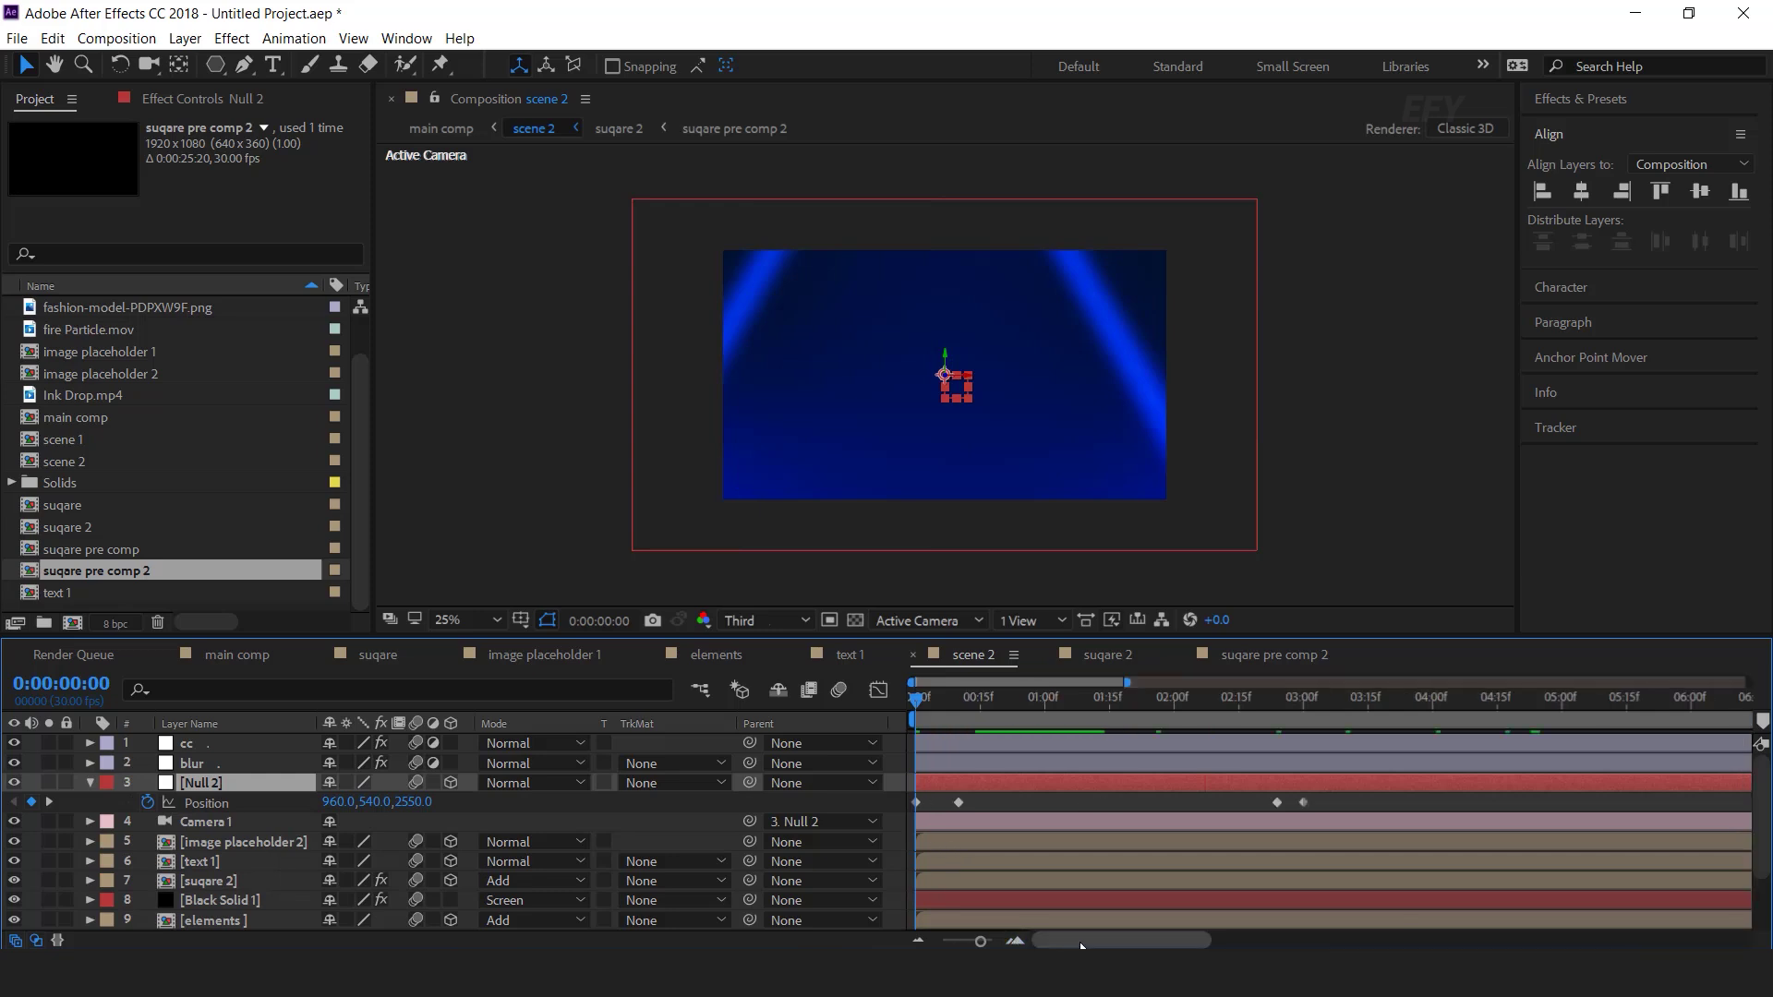
{"action": "key", "text": "Delete"}
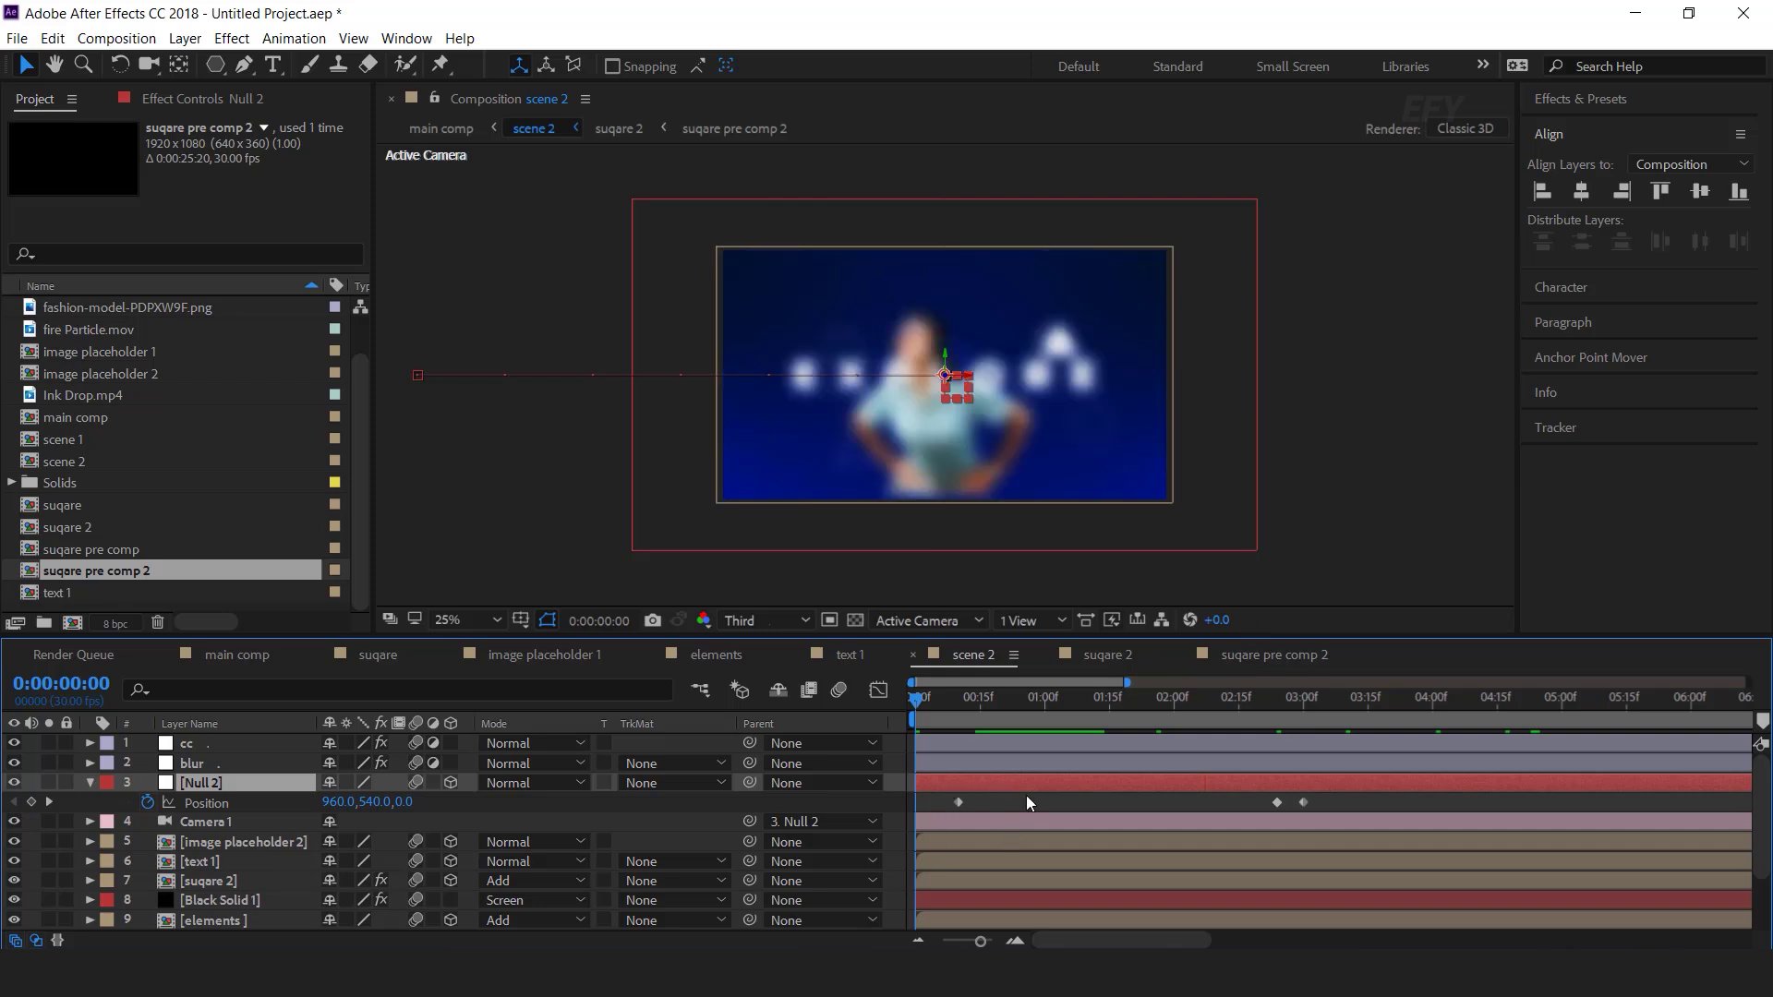
{"action": "left_click_drag", "start_coordinate": [334, 802], "coordinate": [497, 802]}
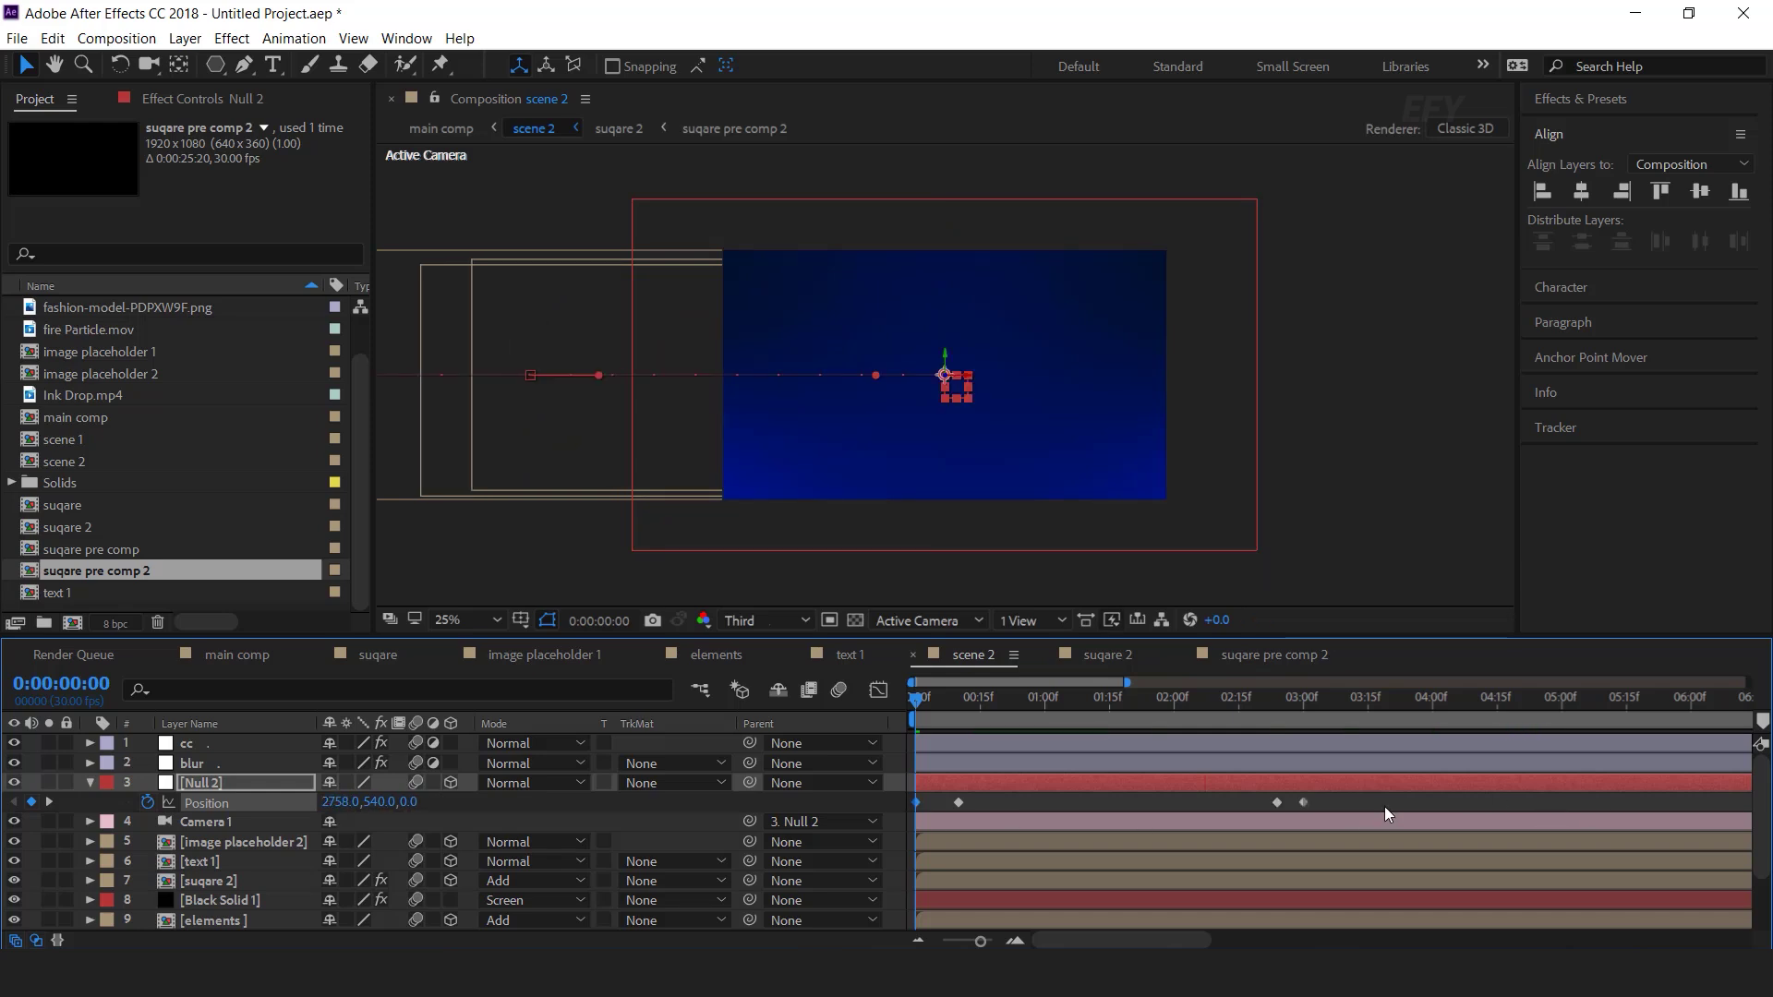
Apply Easy Ease to all of Null 2's position keyframes in scene 2.
{"action": "left_click_drag", "start_coordinate": [1341, 800], "coordinate": [890, 809]}
{"action": "right_click", "coordinate": [963, 801]}
{"action": "mouse_move", "coordinate": [1038, 786]}
{"action": "left_click", "coordinate": [1256, 652]}
Adjust the speed graph handles for the opening and closing position moves of Null 2 in scene 2.
{"action": "key", "text": "shift+F3"}
{"action": "left_click", "coordinate": [1016, 940]}
{"action": "left_click", "coordinate": [1053, 858]}
{"action": "left_click_drag", "start_coordinate": [990, 861], "coordinate": [1039, 869]}
{"action": "left_click_drag", "start_coordinate": [1651, 860], "coordinate": [1663, 859]}
{"action": "left_click", "coordinate": [878, 690]}
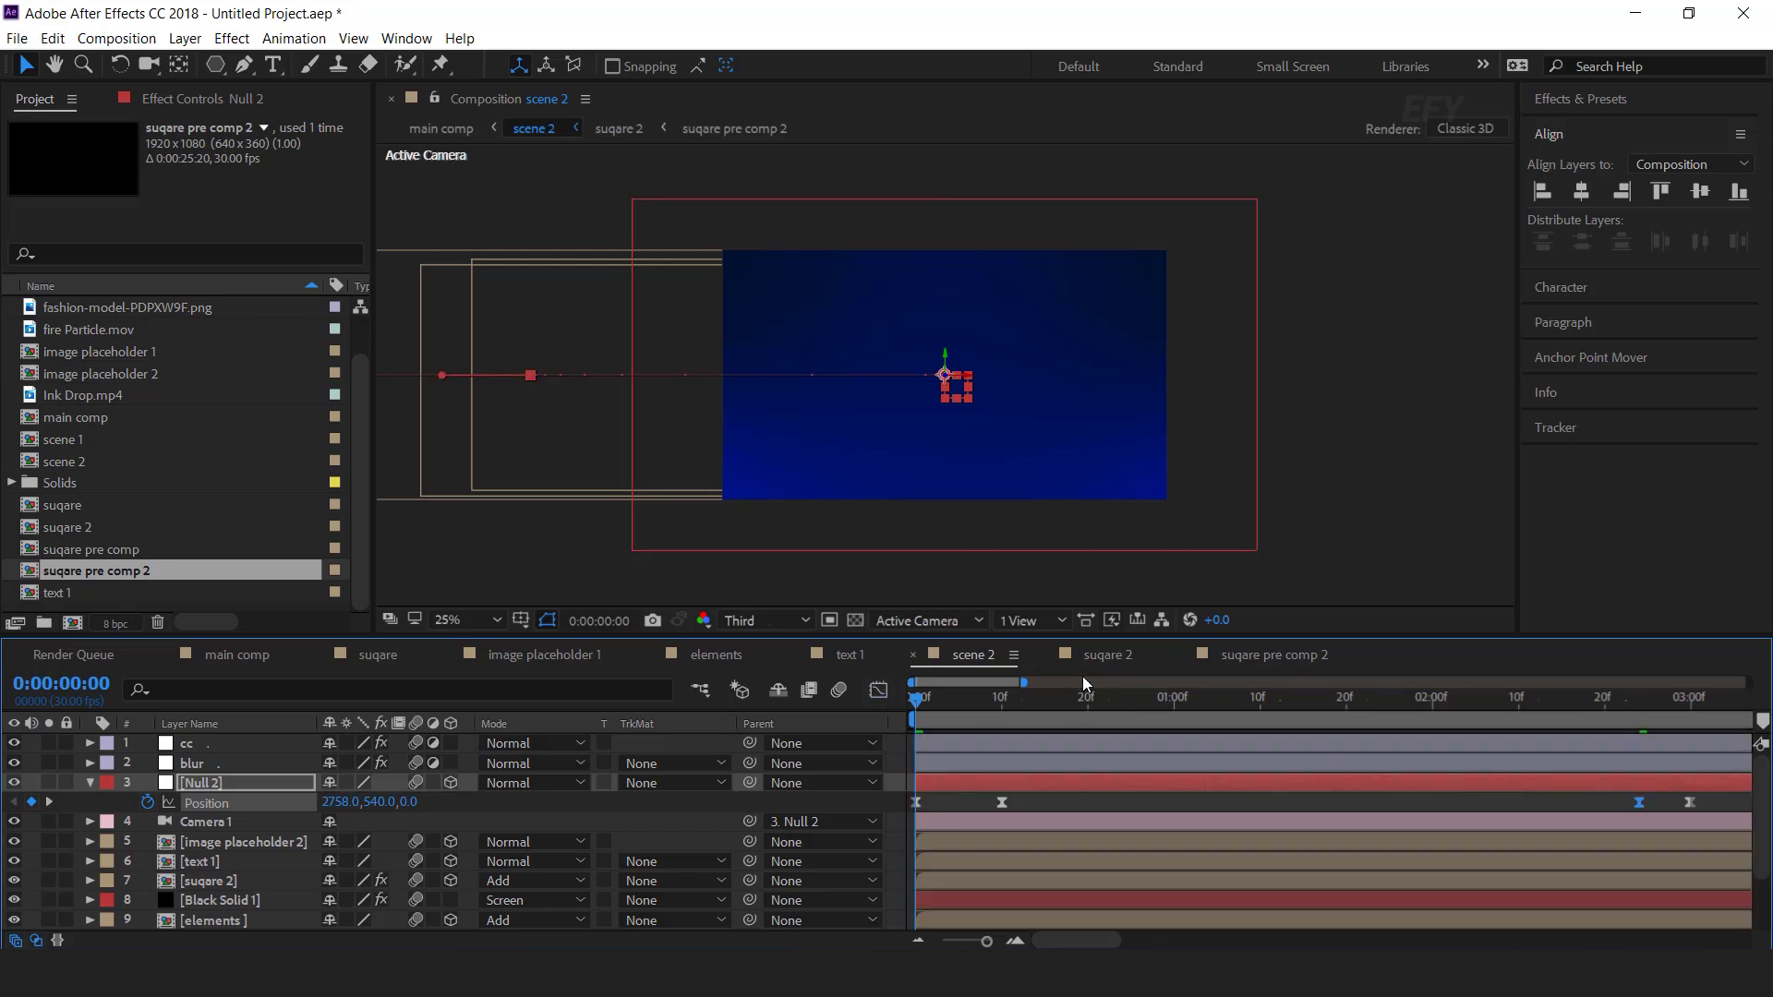
Open scene 1 from main comp and apply Easy Ease to all of Null 2's position keyframes.
{"action": "left_click", "coordinate": [238, 655]}
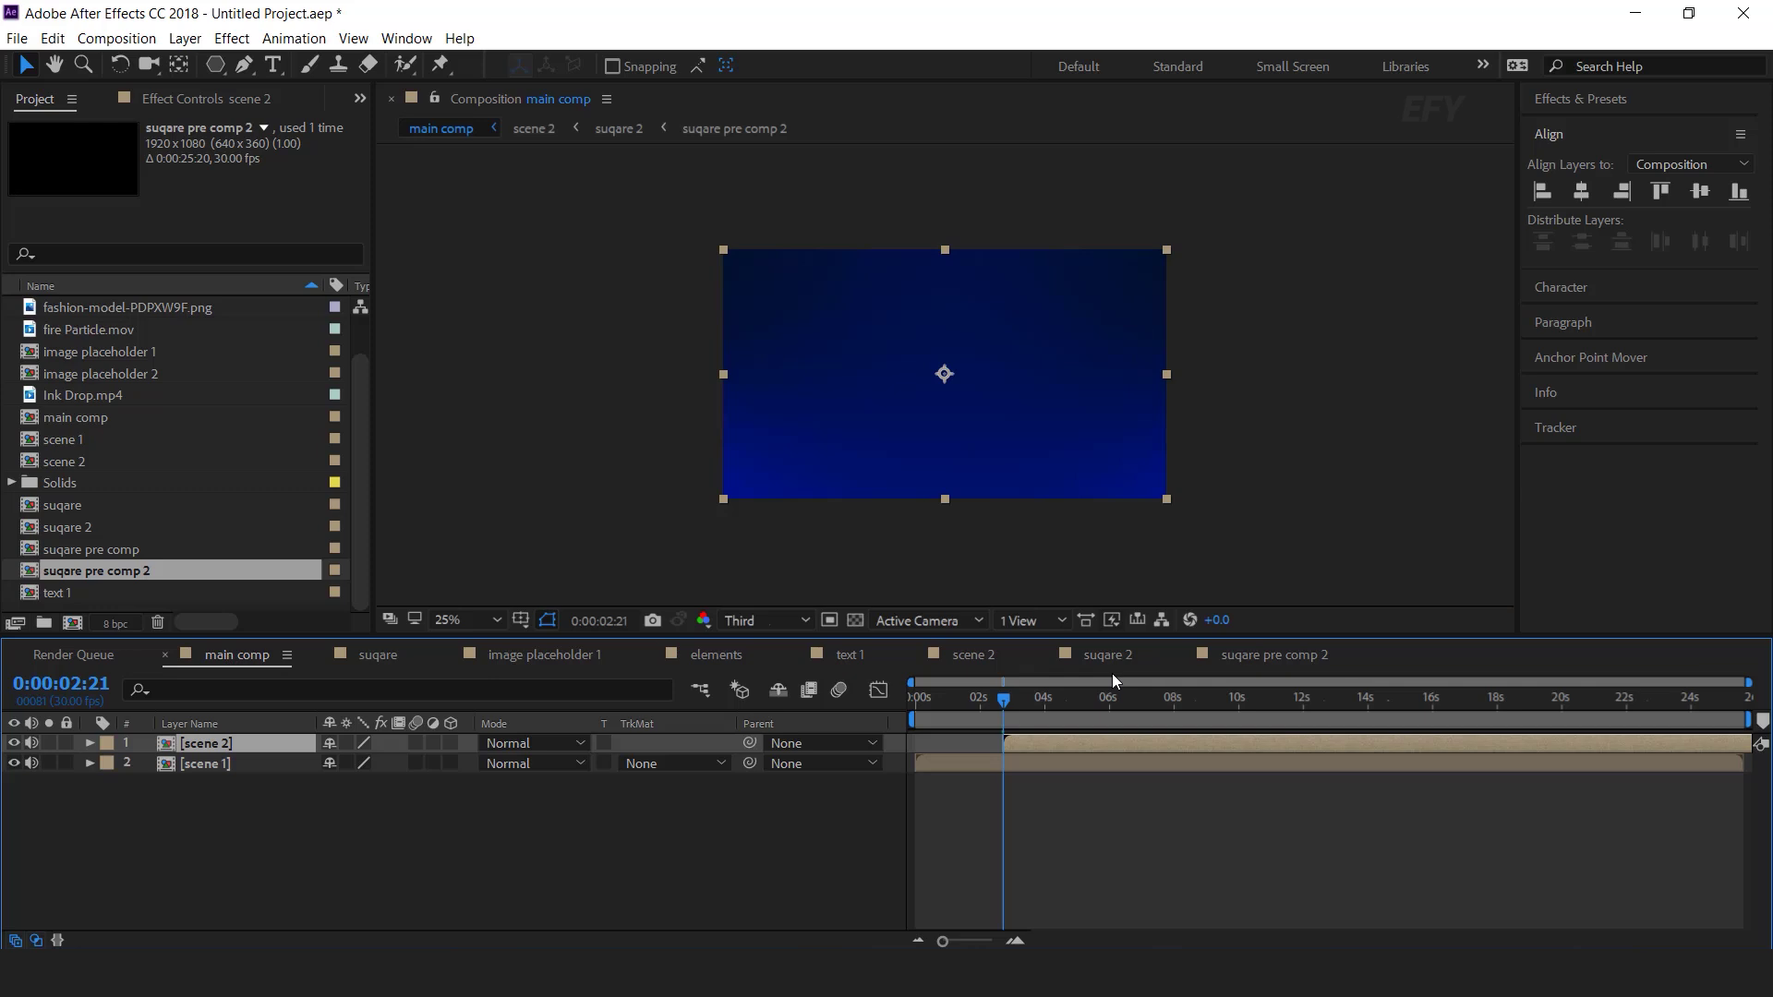
{"action": "left_click", "coordinate": [957, 763]}
{"action": "double_click", "coordinate": [970, 762]}
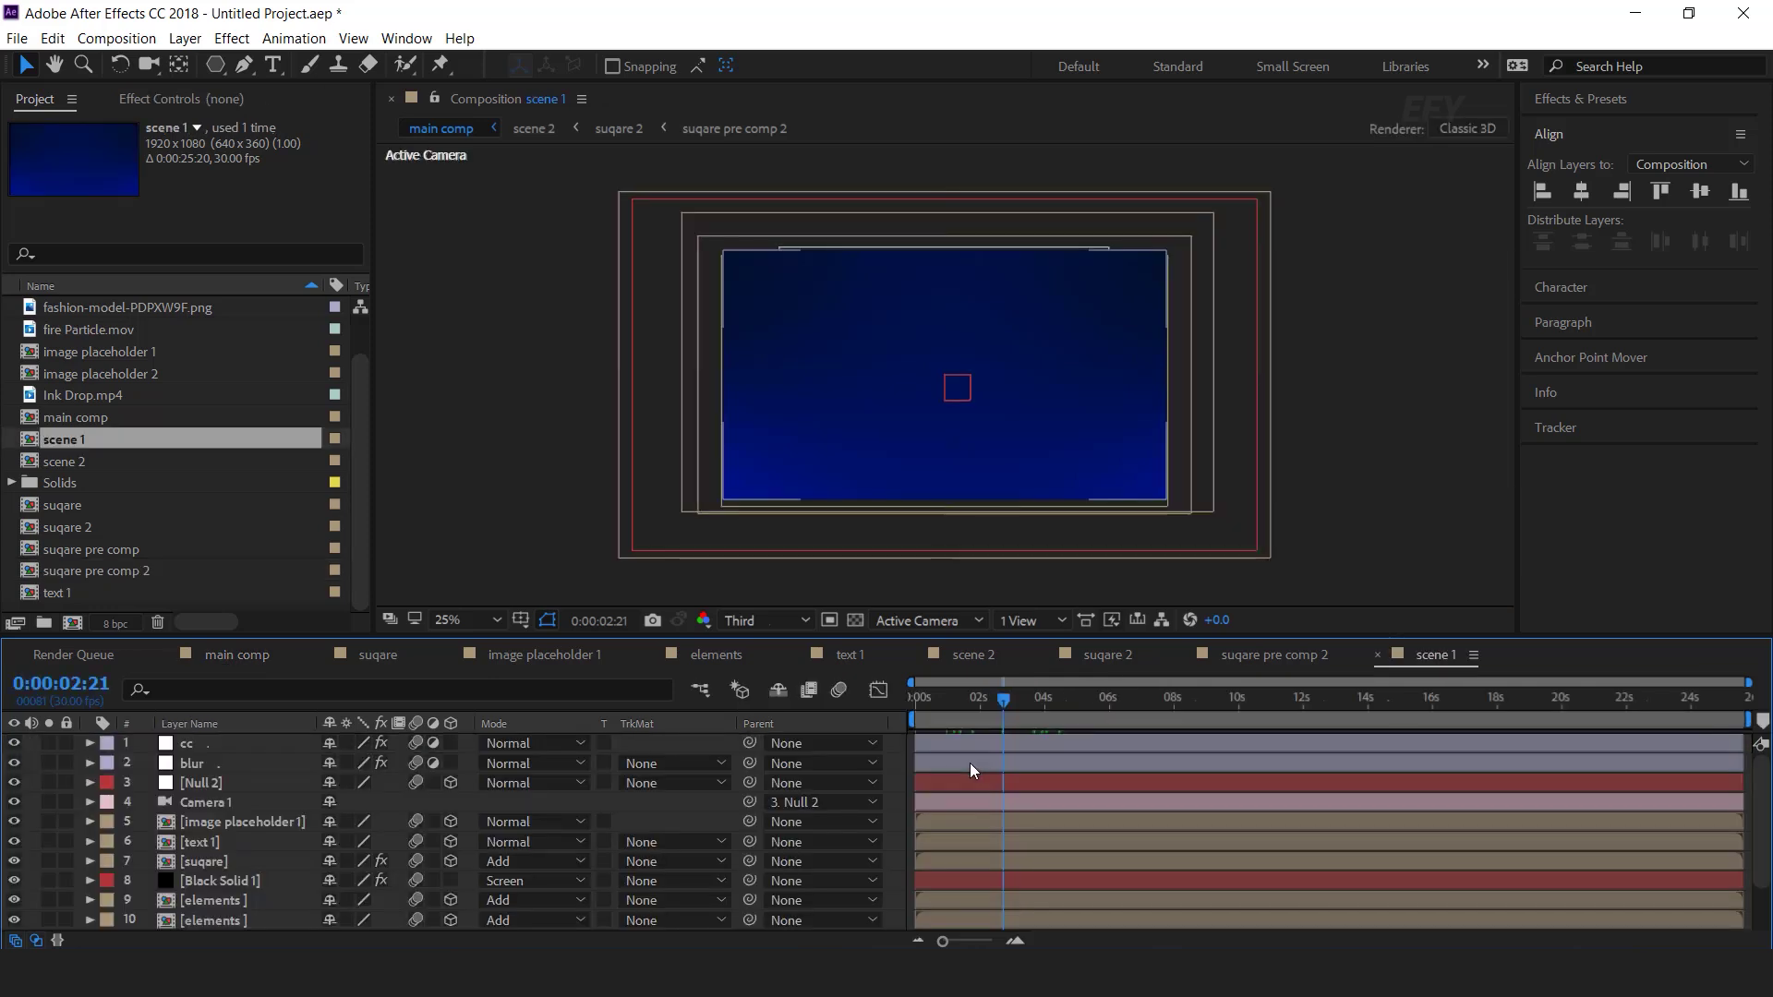
{"action": "left_click", "coordinate": [219, 782]}
{"action": "key", "text": "p"}
{"action": "scroll", "coordinate": [1322, 844], "scroll_direction": "up", "scroll_amount": 3}
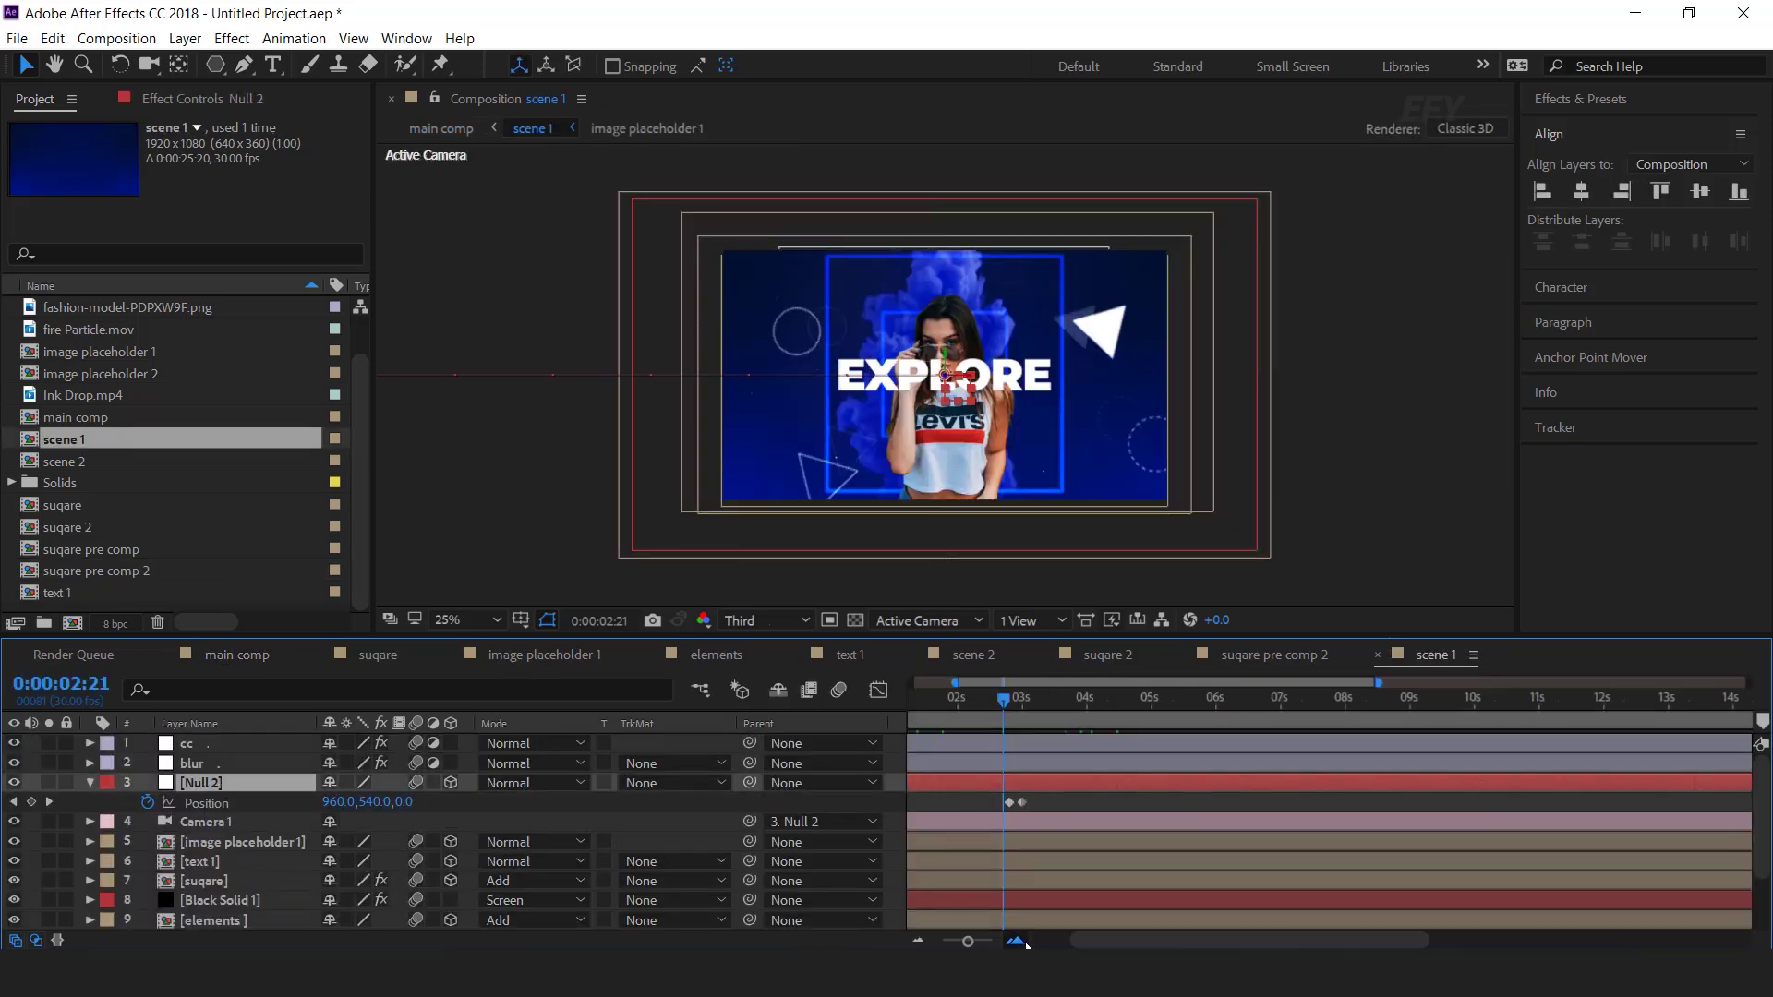
{"action": "left_click_drag", "start_coordinate": [1321, 844], "coordinate": [922, 804]}
{"action": "right_click", "coordinate": [959, 802]}
{"action": "mouse_move", "coordinate": [1109, 906]}
{"action": "left_click", "coordinate": [1247, 726]}
Reshape Null 2's position speed graph in scene 1 so the opening move peaks early, and adjust the closing move's outgoing handle.
{"action": "key", "text": "shift+F3"}
{"action": "left_click_drag", "start_coordinate": [981, 941], "coordinate": [990, 941]}
{"action": "double_click", "coordinate": [979, 857]}
{"action": "left_click_drag", "start_coordinate": [974, 857], "coordinate": [924, 836]}
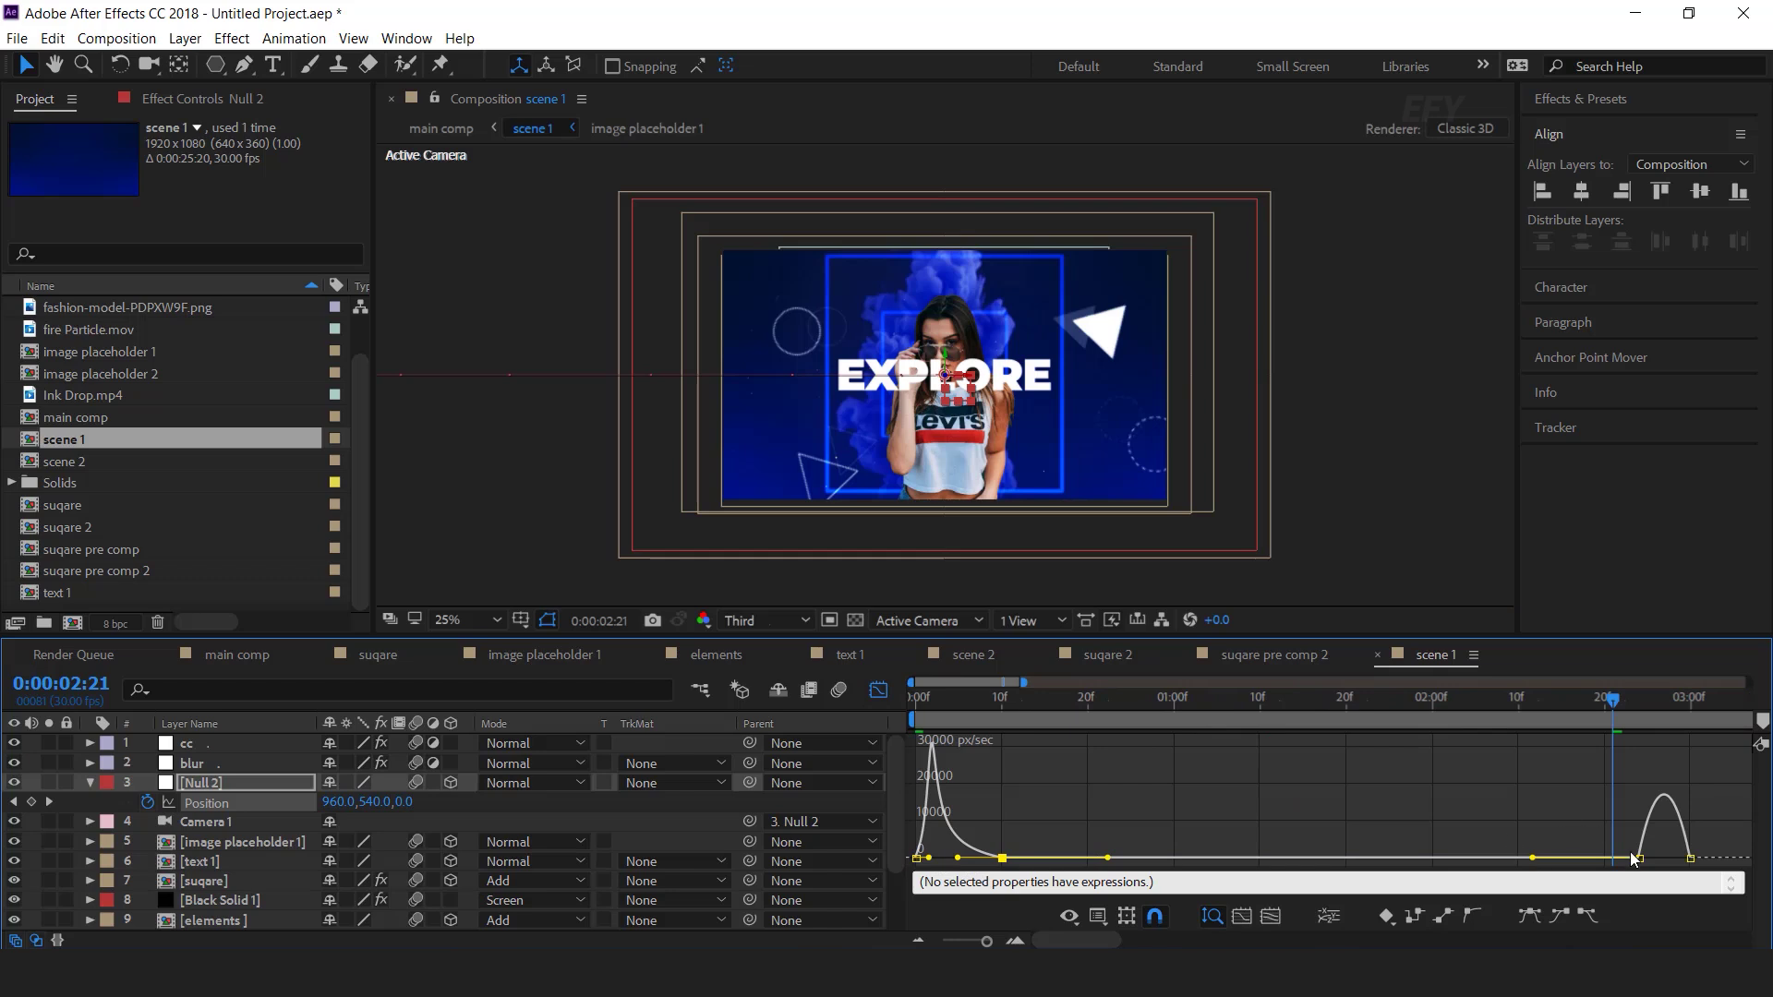
{"action": "left_click_drag", "start_coordinate": [1654, 859], "coordinate": [1663, 858]}
{"action": "key", "text": "shift+F3"}
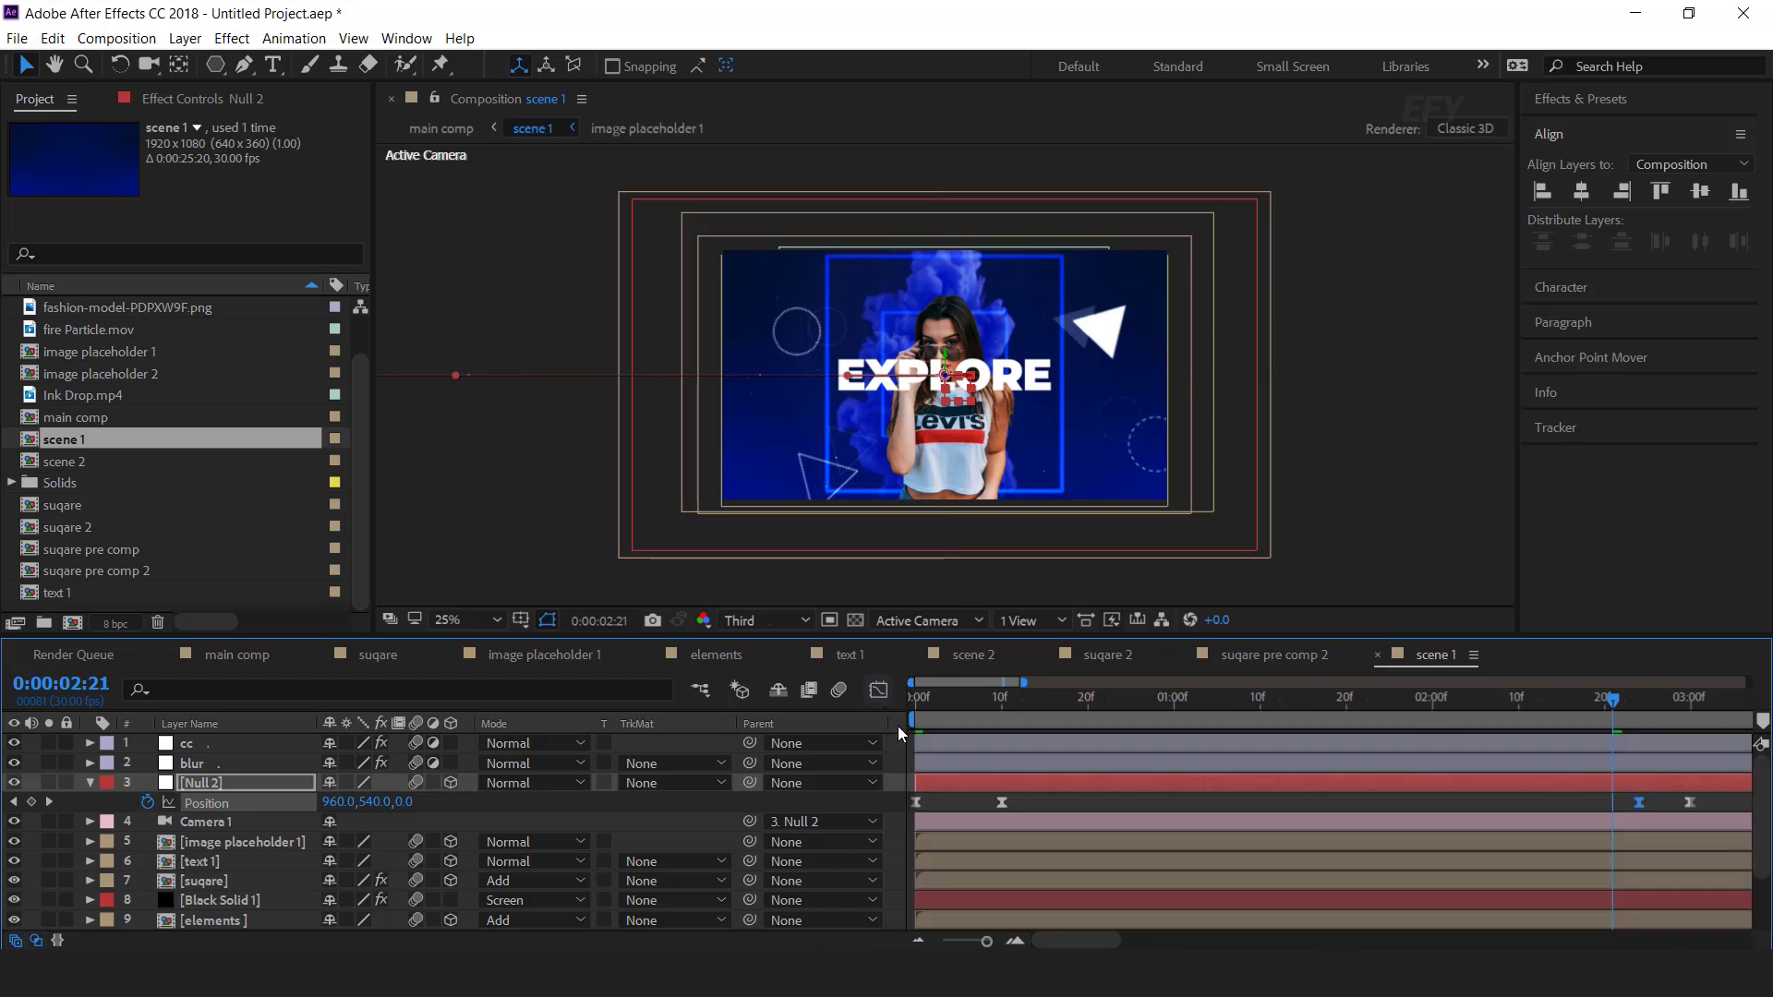
{"action": "left_click", "coordinate": [90, 782]}
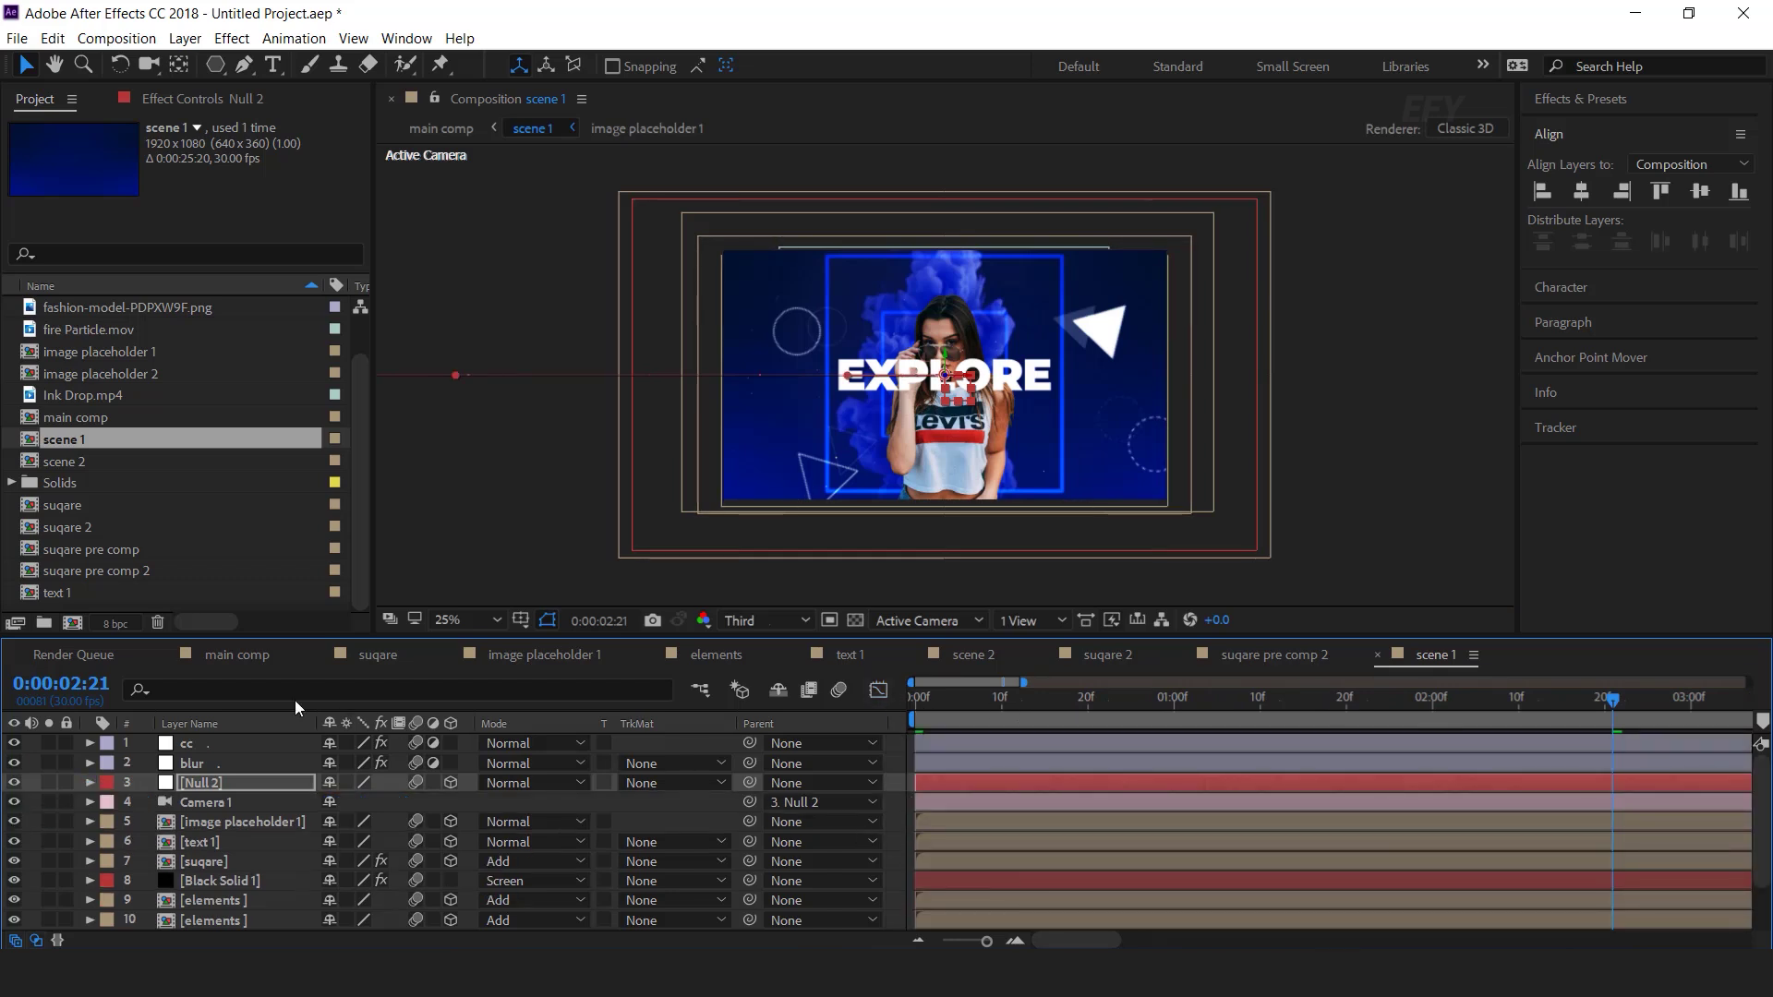
In main comp, enable the motion blur switch on the scene 1 and scene 2 layers and scrub to 0:00:04:12.
{"action": "left_click", "coordinate": [242, 651]}
{"action": "left_click_drag", "start_coordinate": [1037, 702], "coordinate": [990, 704]}
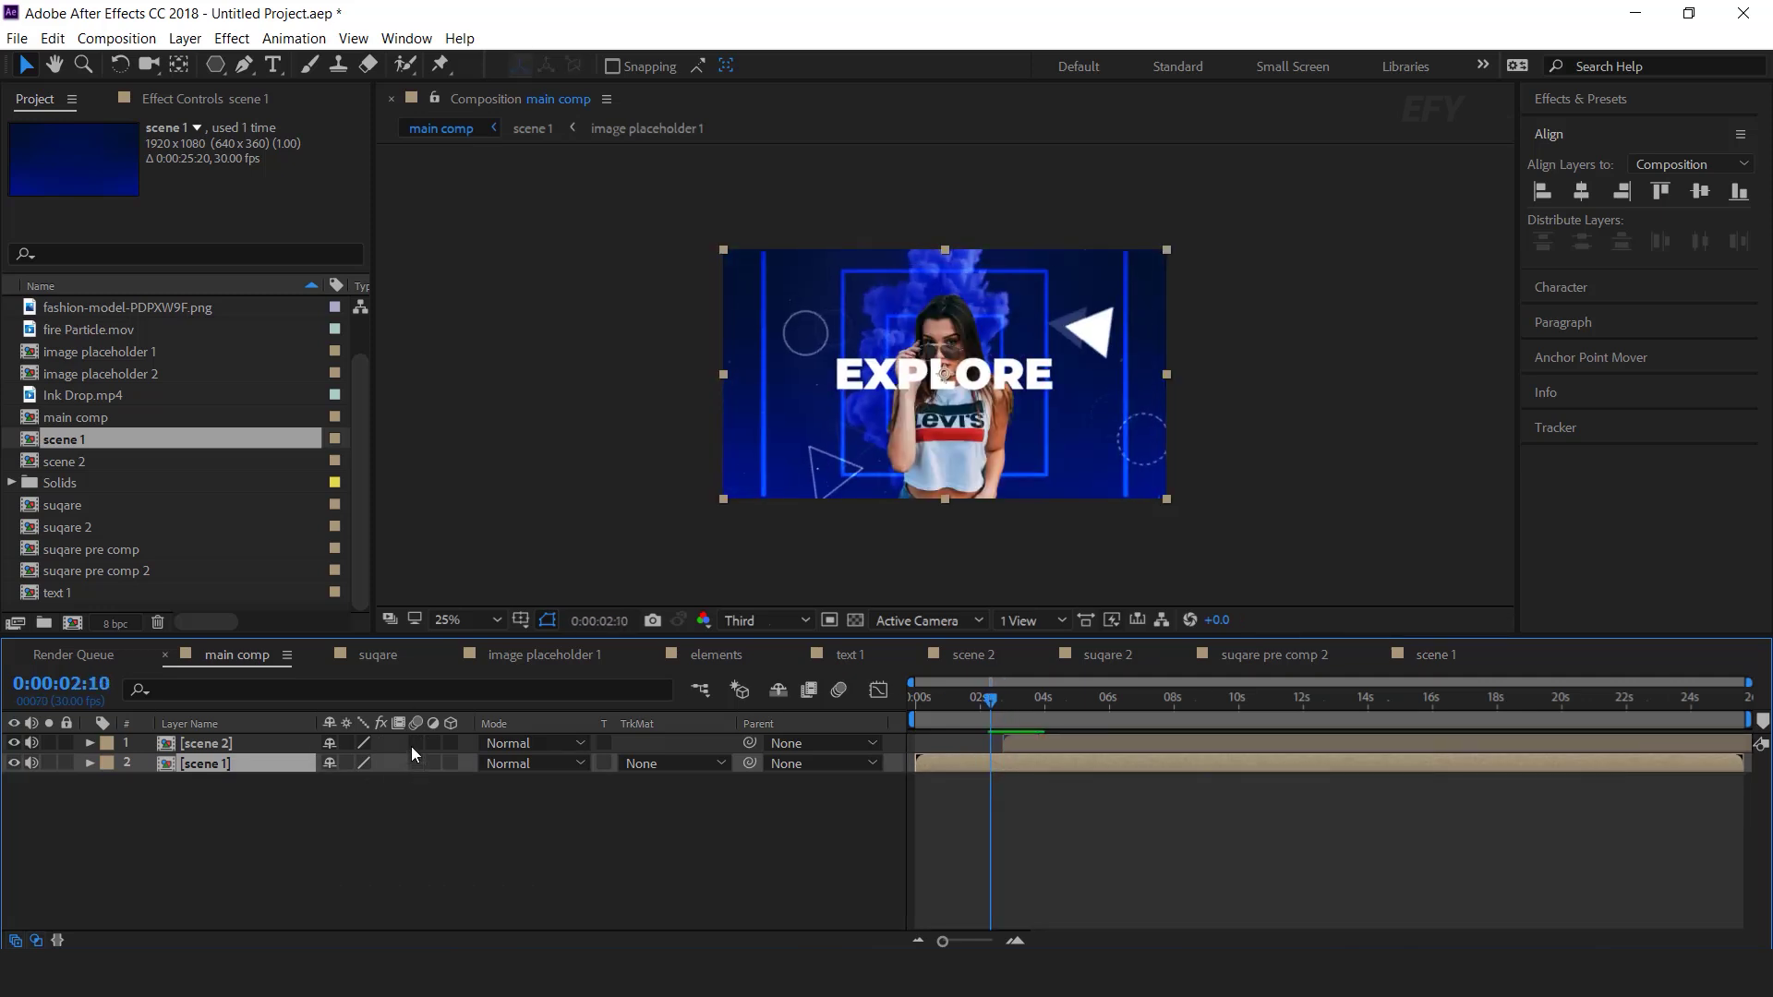
{"action": "left_click_drag", "start_coordinate": [415, 763], "coordinate": [415, 743]}
{"action": "key", "text": "equal"}
{"action": "left_click", "coordinate": [1183, 702]}
{"action": "left_click_drag", "start_coordinate": [1190, 708], "coordinate": [1208, 706]}
In scene 2, duplicate the text 1 composition in the project and replace the text 1 layer with text 2.
{"action": "double_click", "coordinate": [1206, 743]}
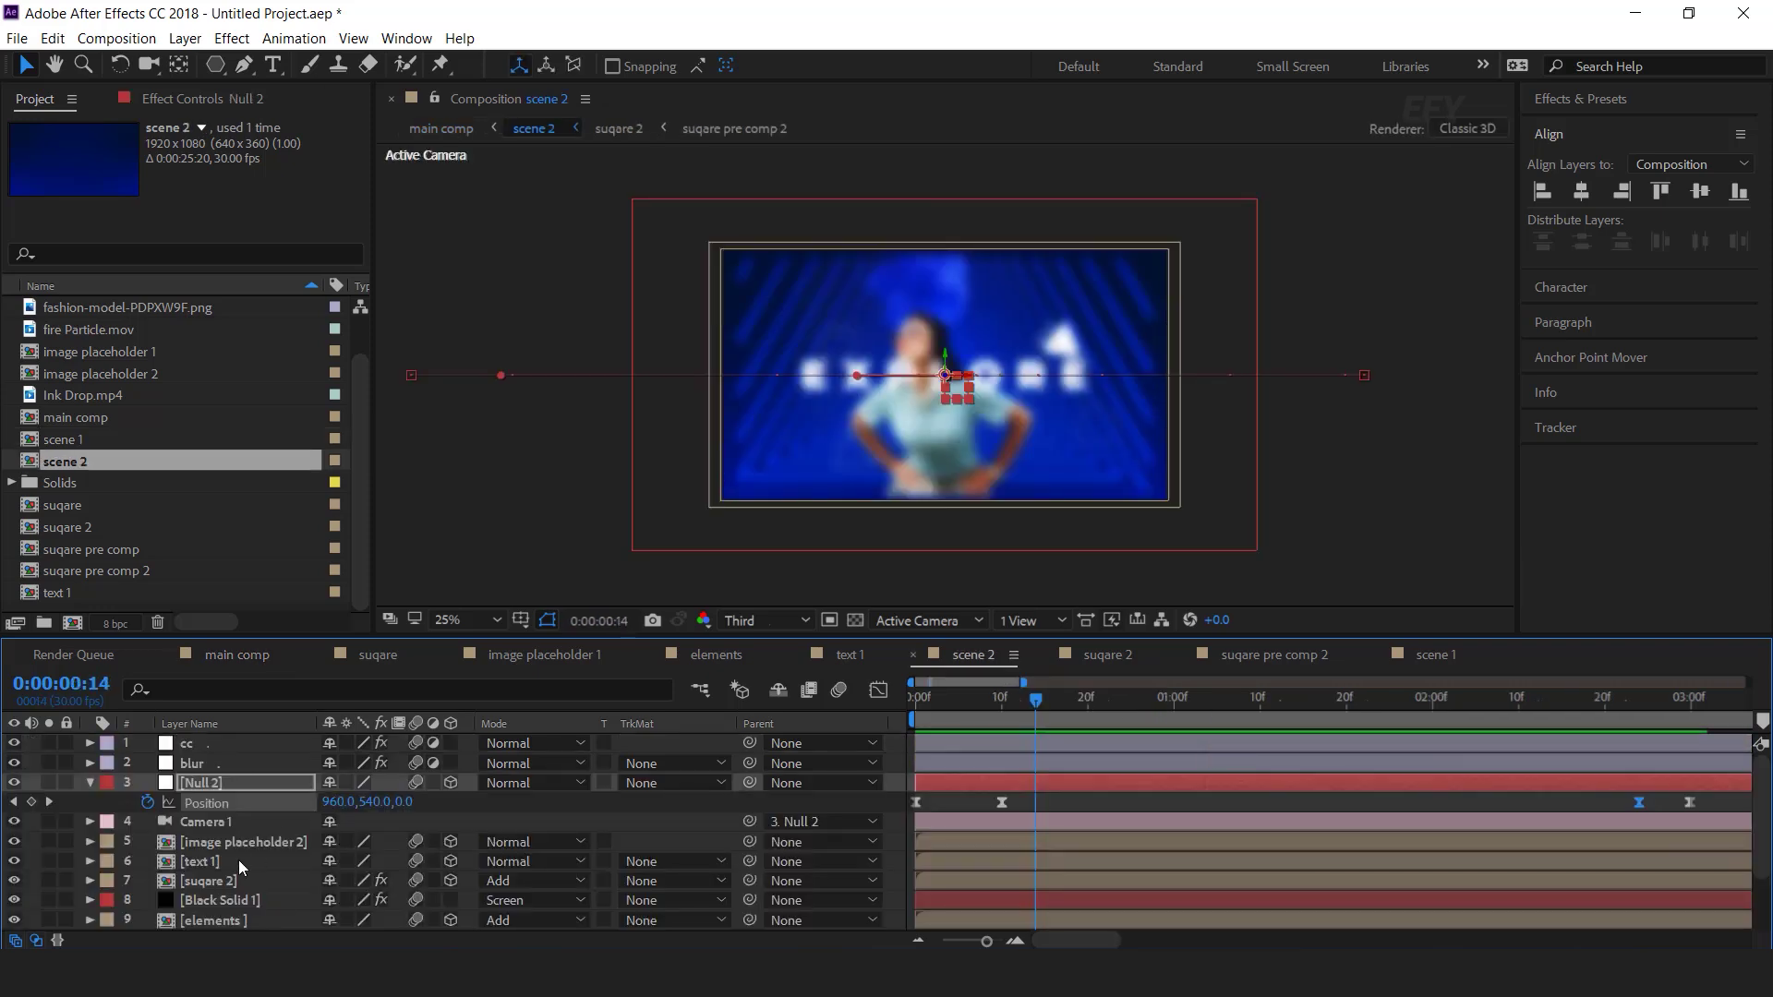
{"action": "left_click", "coordinate": [91, 783]}
{"action": "key", "text": "space"}
{"action": "left_click", "coordinate": [647, 841]}
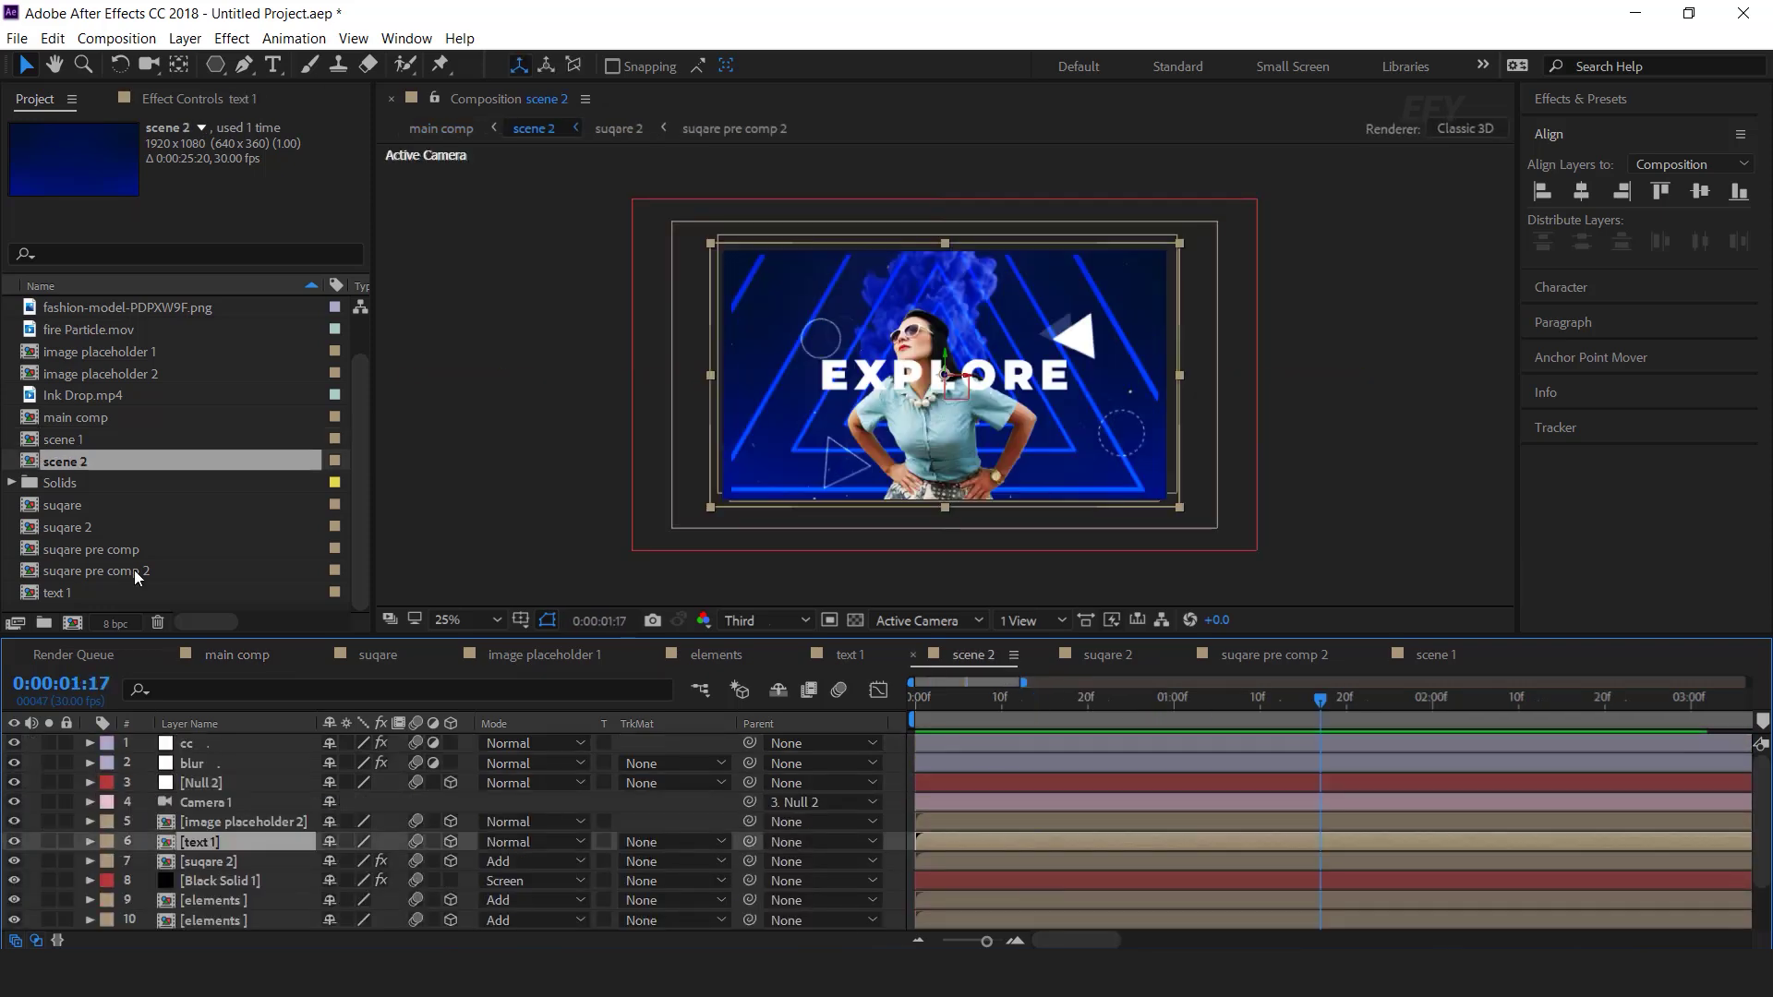
{"action": "left_click", "coordinate": [64, 592]}
{"action": "key", "text": "ctrl+d"}
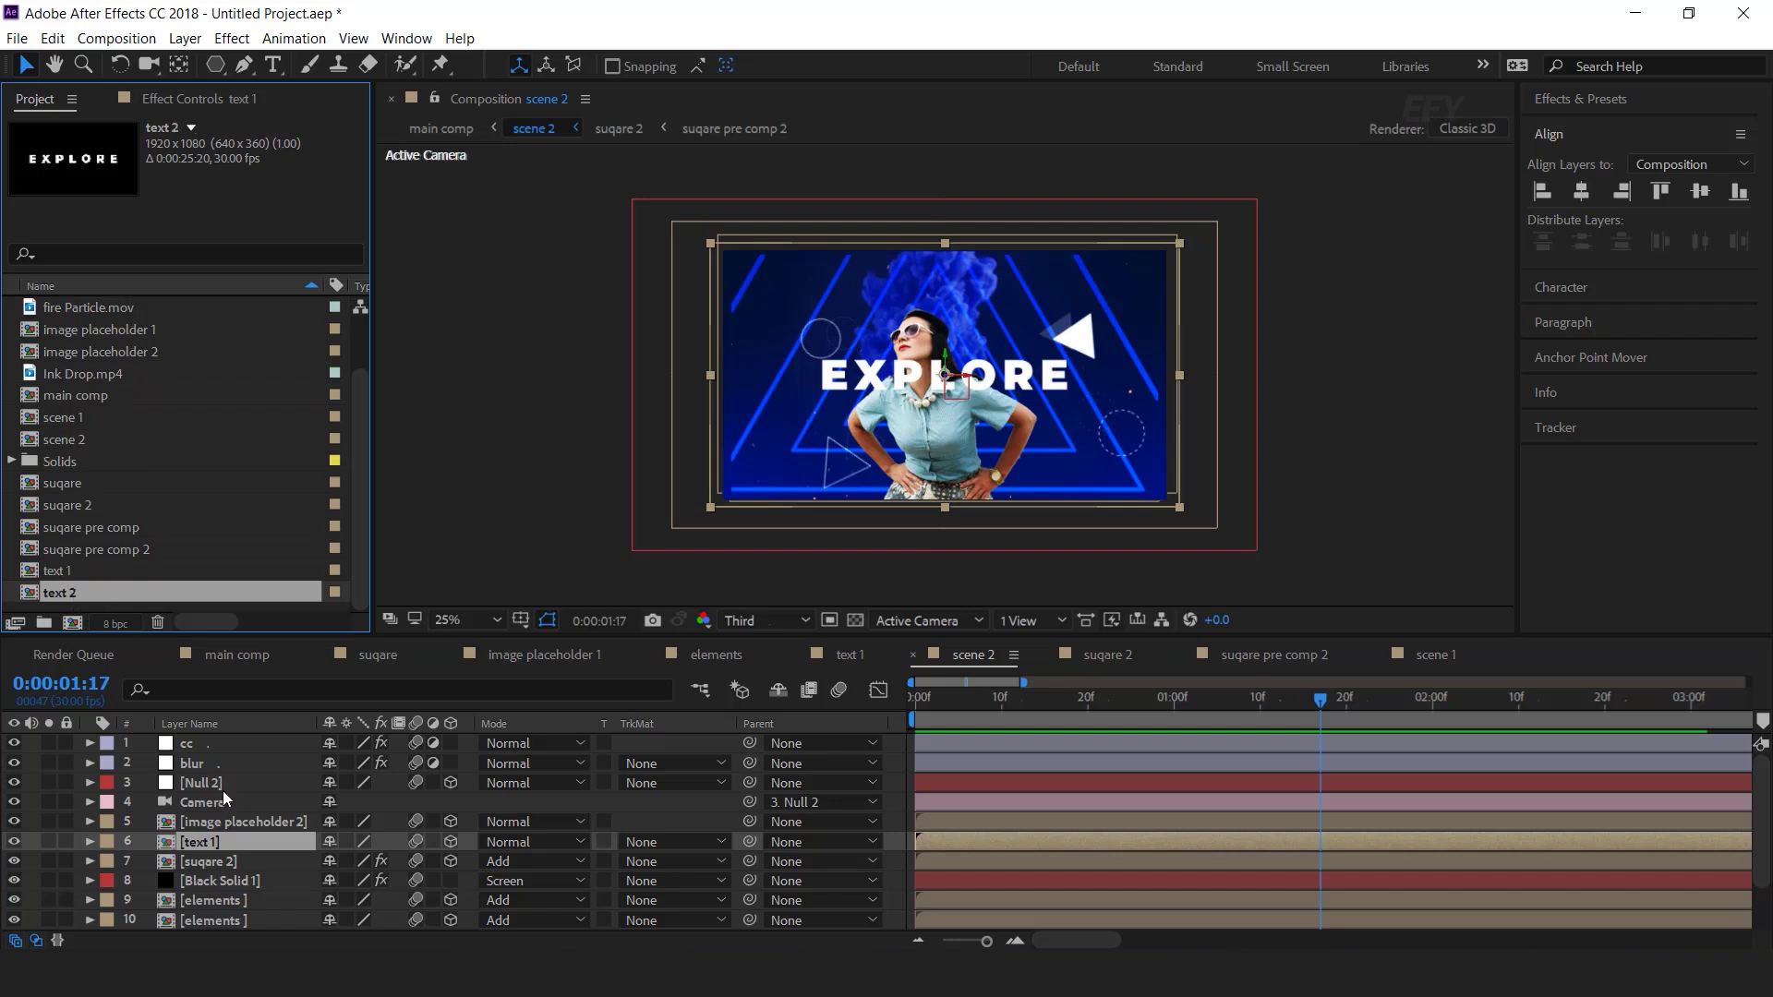
{"action": "left_click_drag", "start_coordinate": [200, 844], "coordinate": [201, 842]}
Open text 2 and change its title text to "tutorial".
{"action": "double_click", "coordinate": [211, 844]}
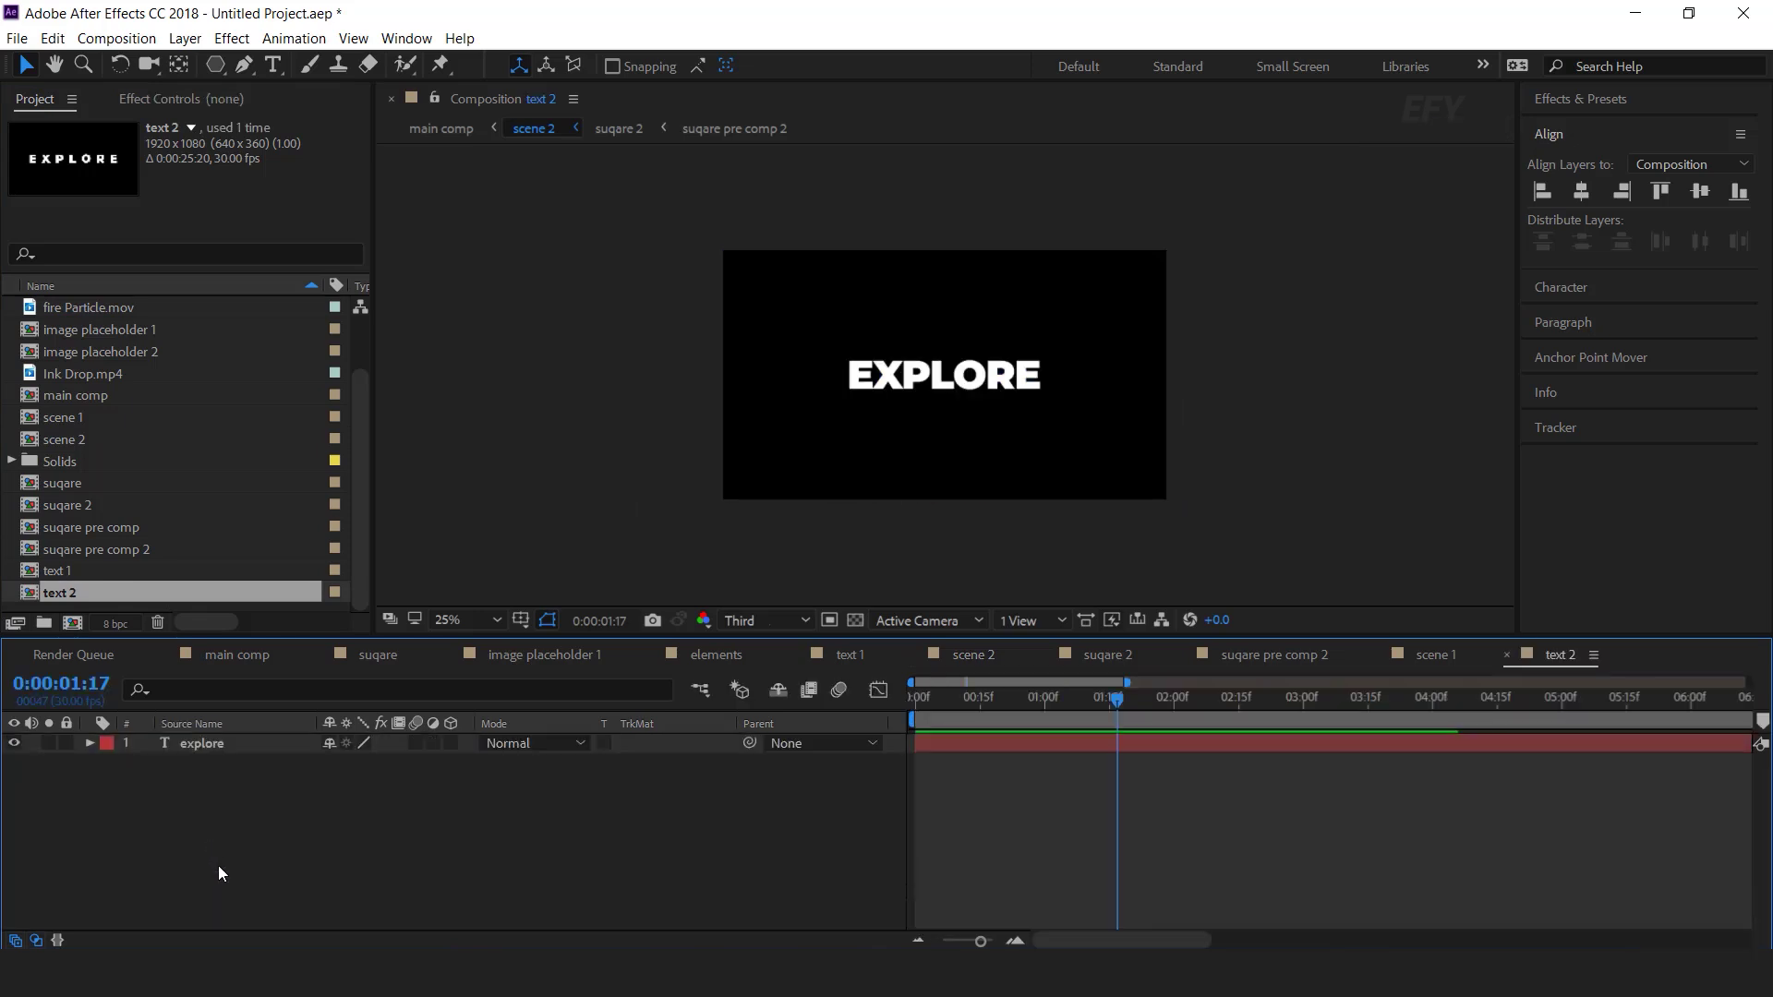
{"action": "double_click", "coordinate": [1010, 376]}
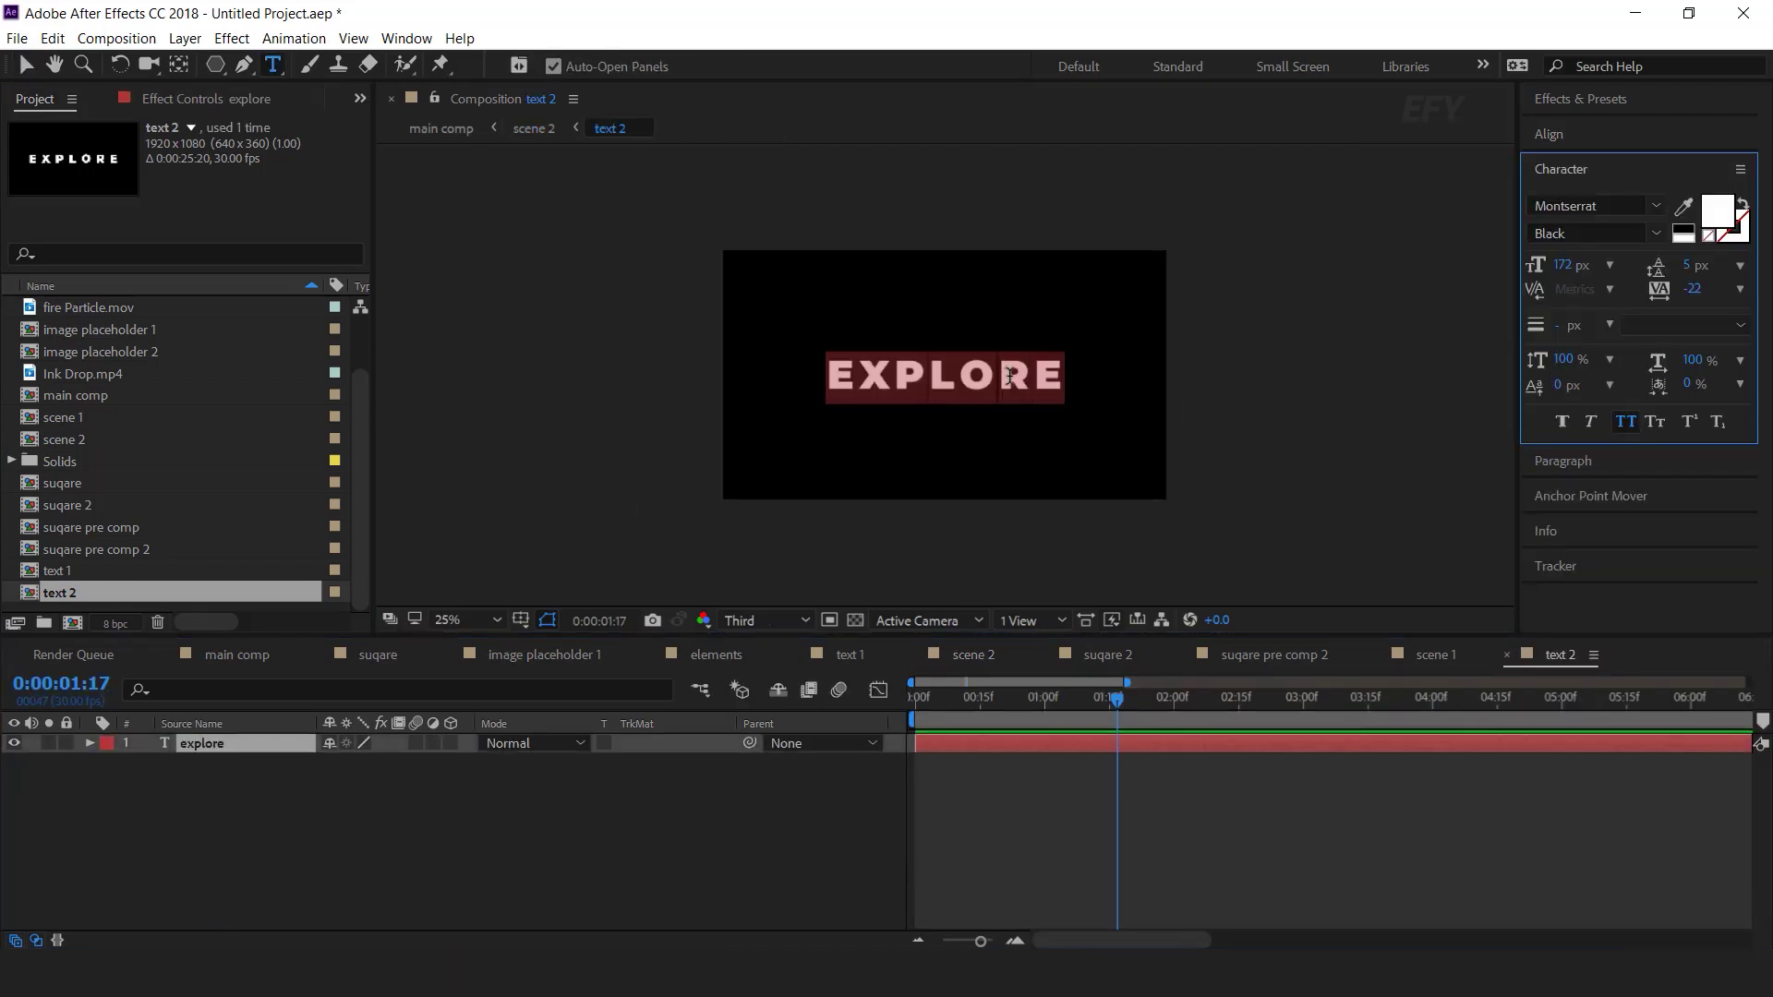
{"action": "type", "text": "tutorial"}
In main comp, shorten the work area to just under 6 seconds, enable composition motion blur and move to 0:00:04:13.
{"action": "left_click", "coordinate": [231, 654]}
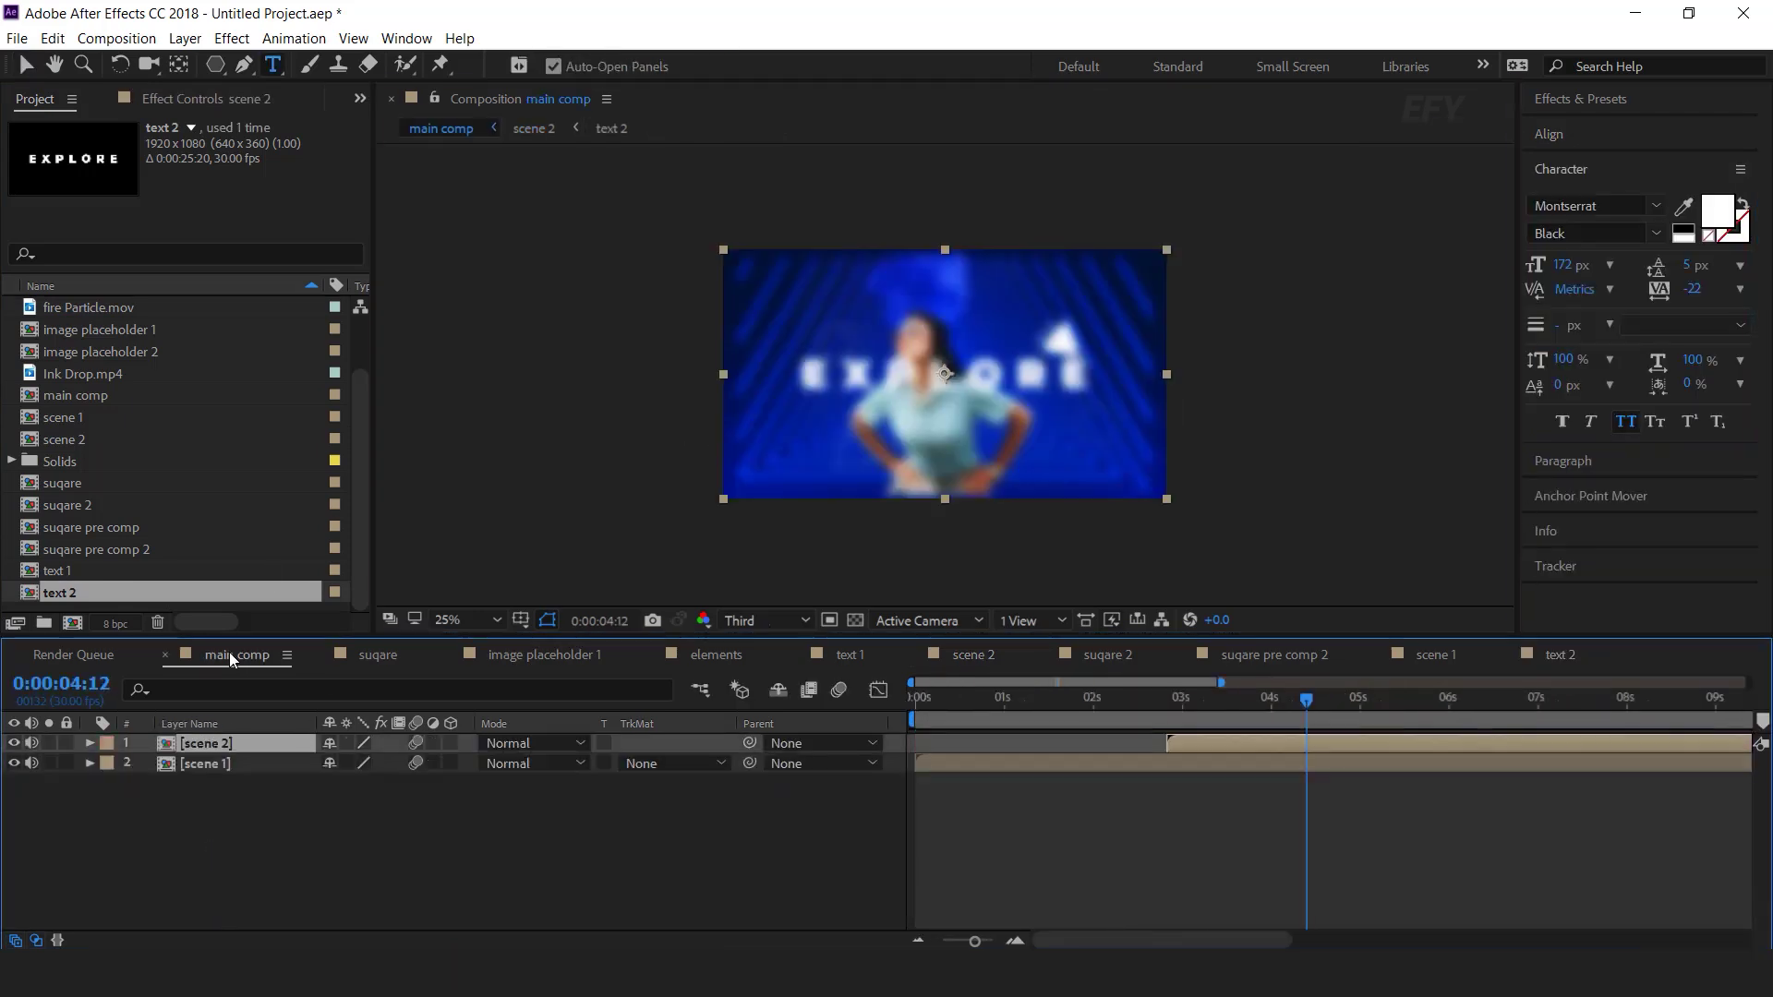
{"action": "left_click_drag", "start_coordinate": [1165, 700], "coordinate": [1099, 706]}
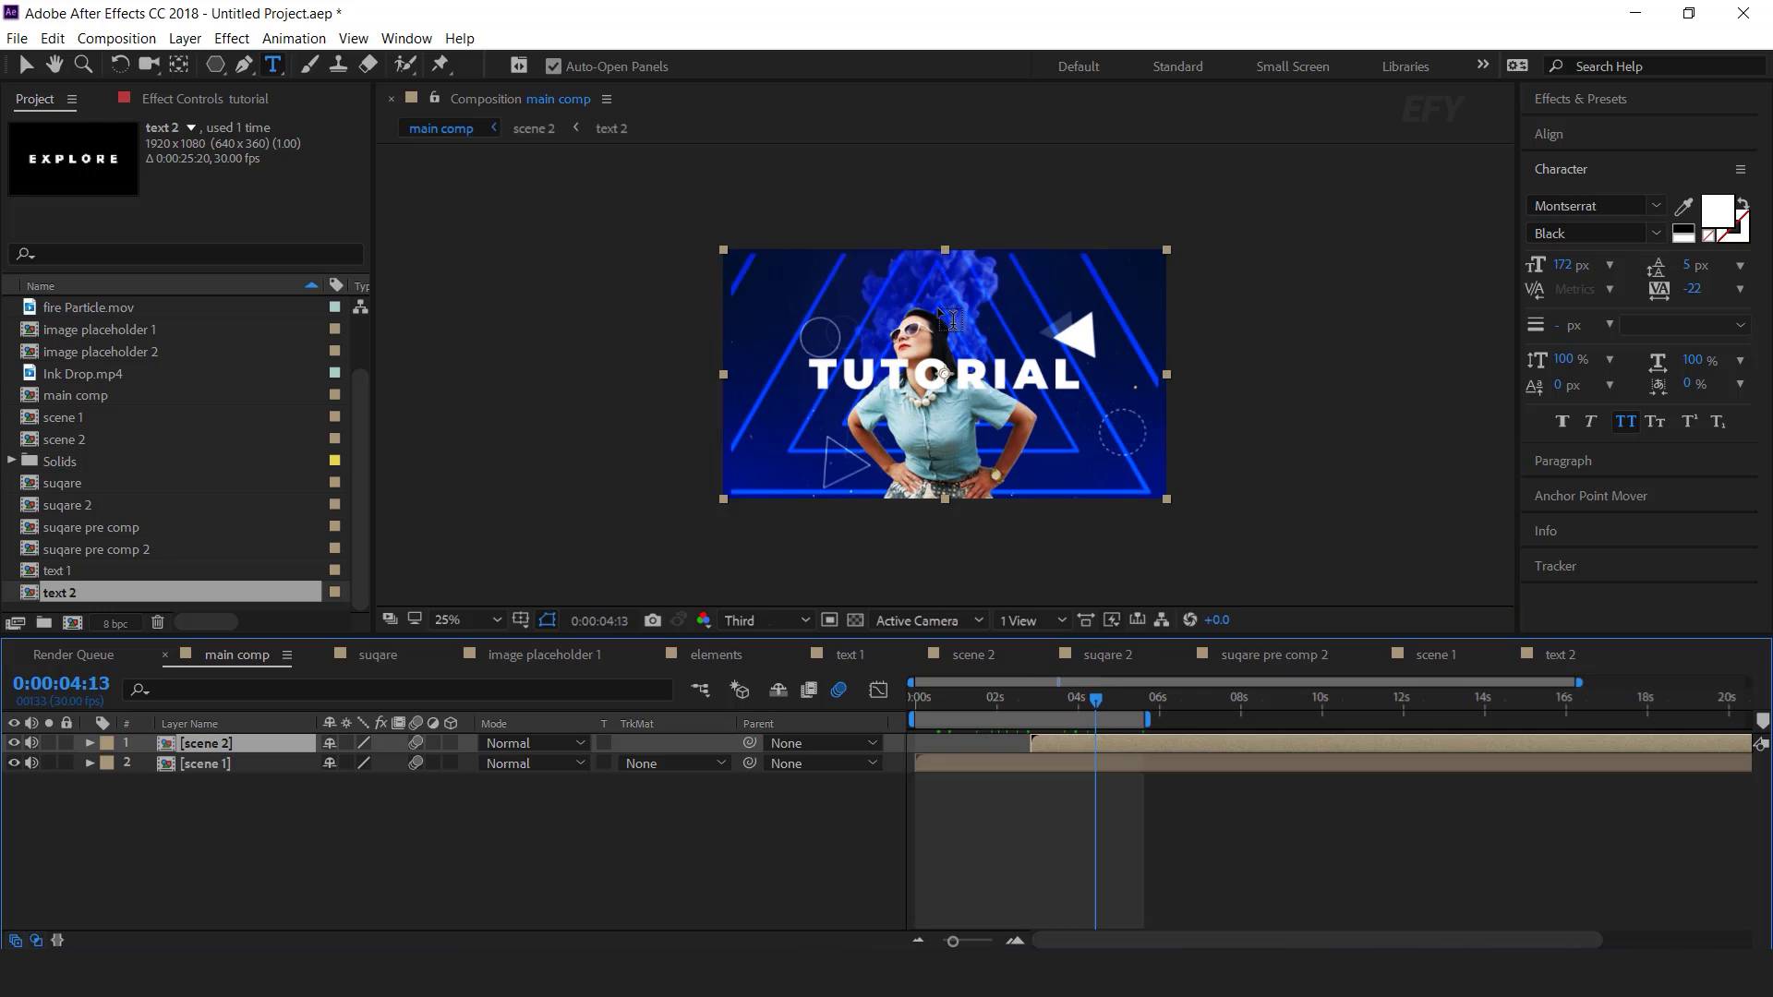
{"action": "key", "text": "v"}
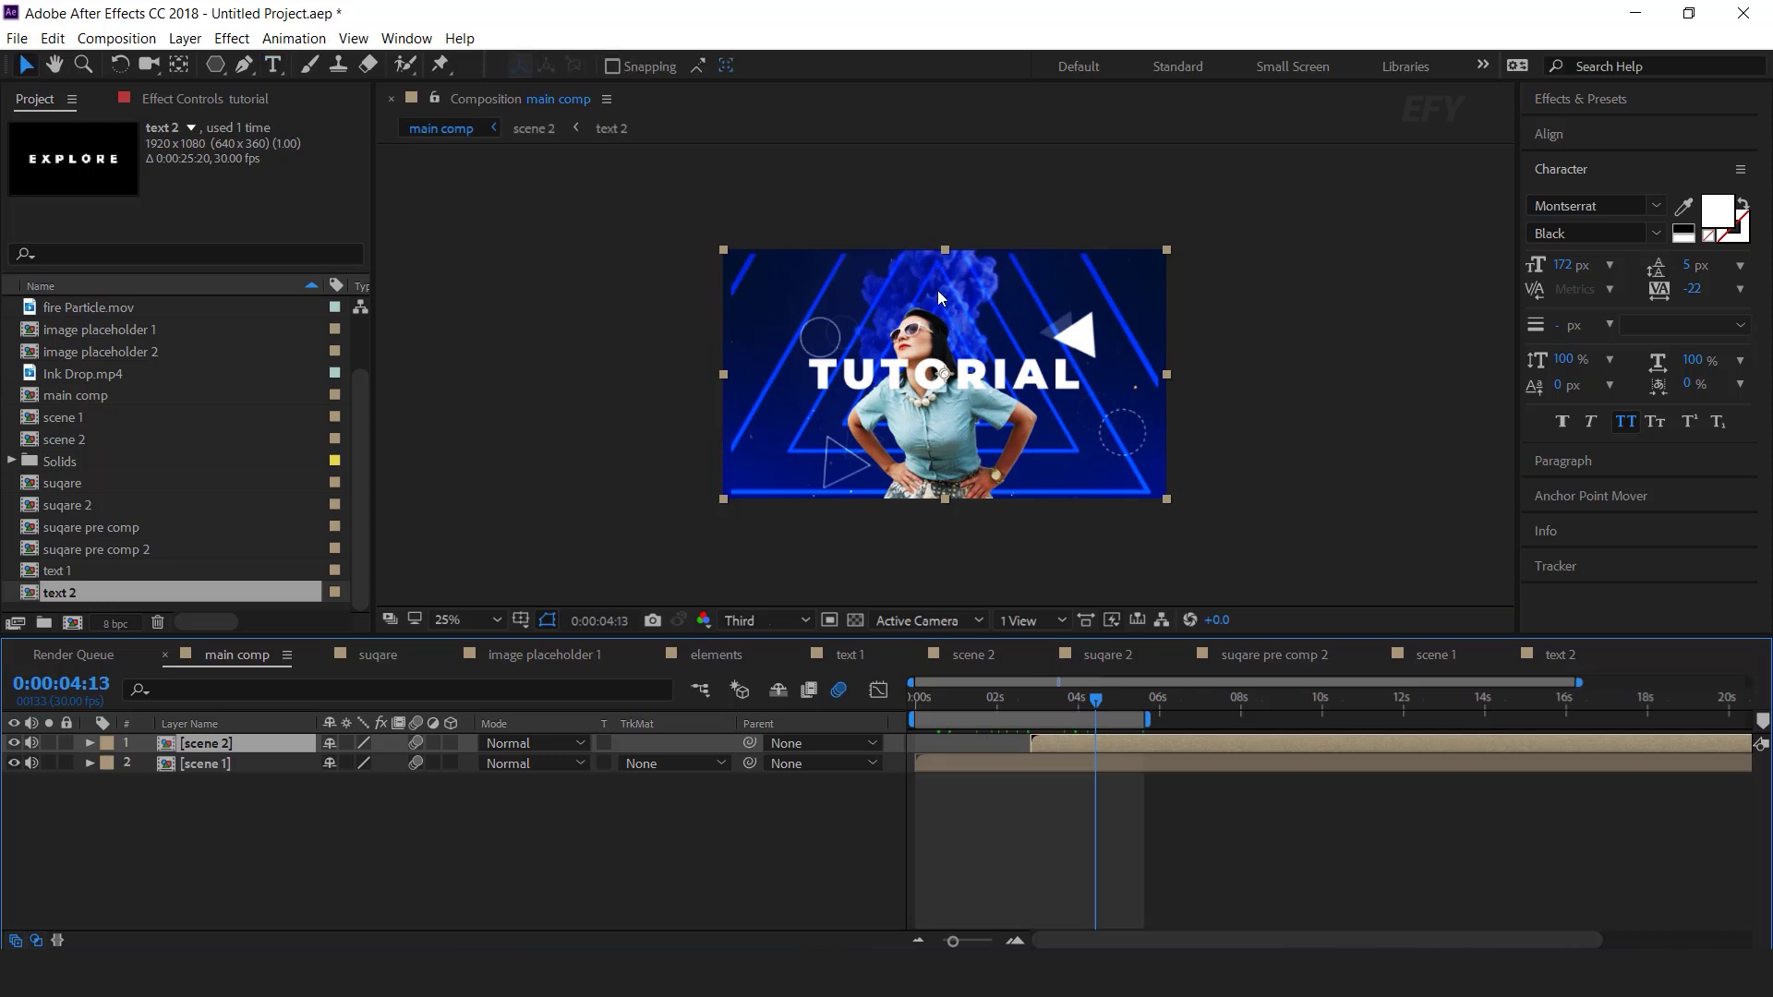
In scene 2, rotate the Ink Drop.mp4 layer about 90° counter-clockwise and move it to the left side of the frame.
{"action": "double_click", "coordinate": [1082, 741]}
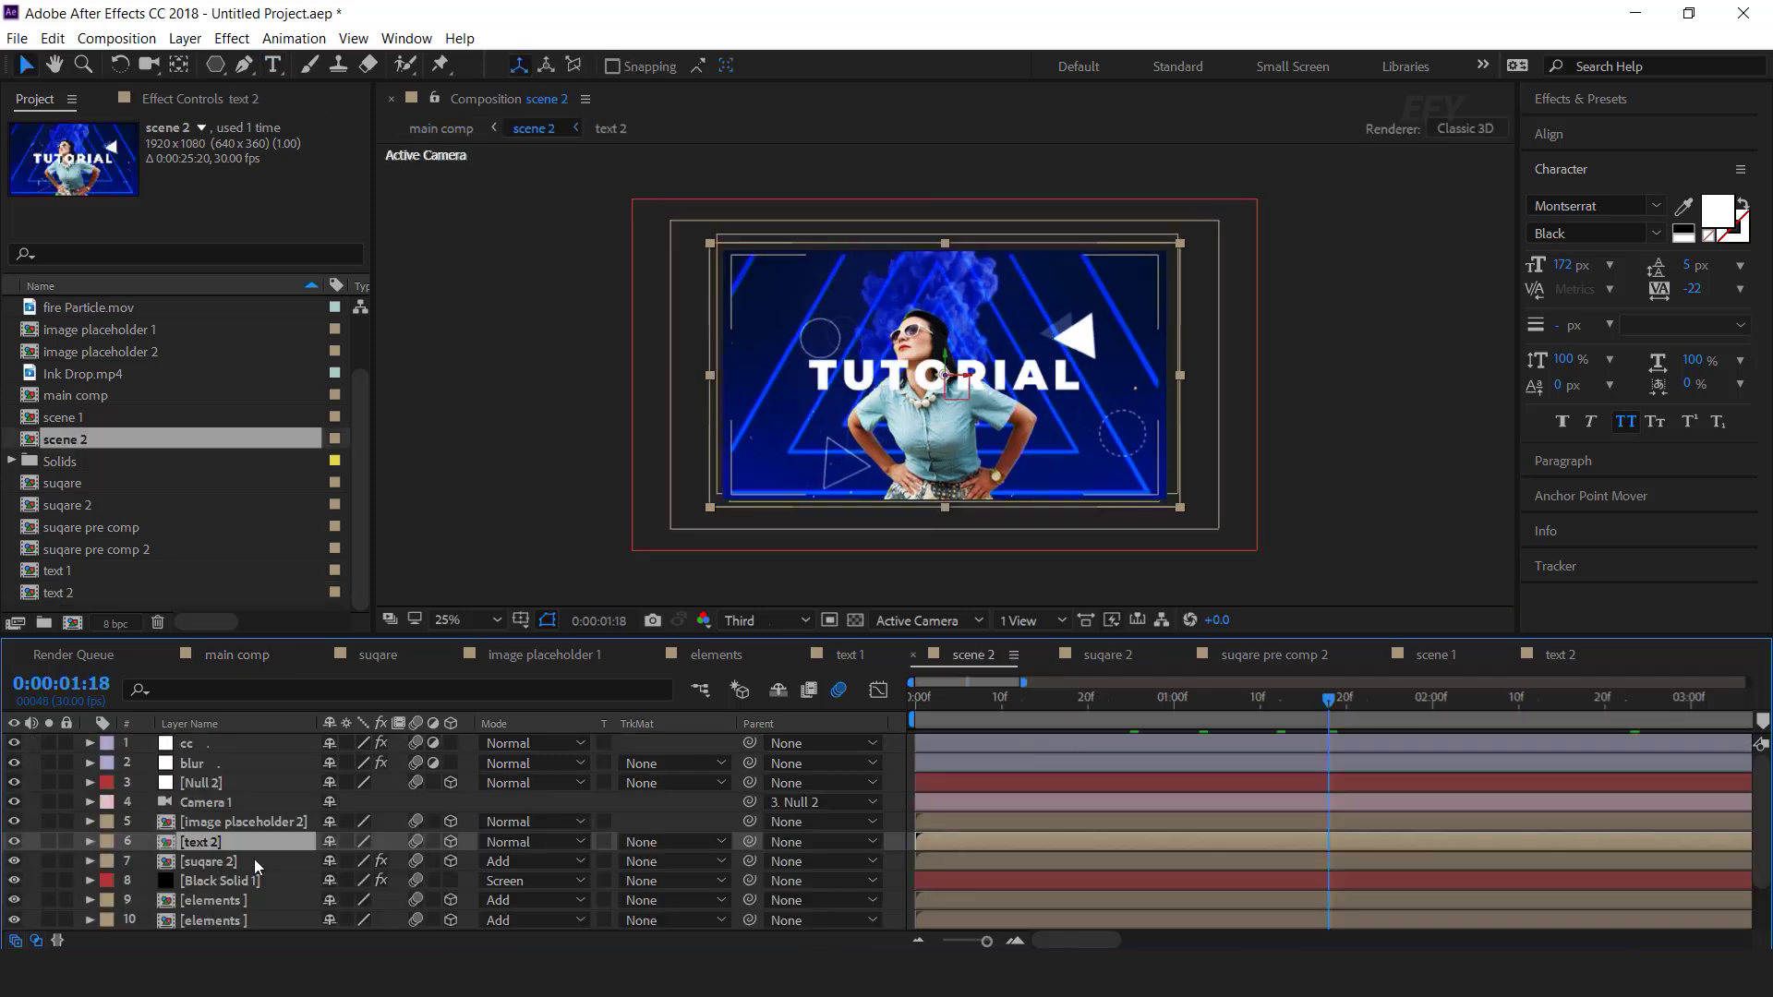
{"action": "scroll", "coordinate": [246, 856], "scroll_direction": "down", "scroll_amount": 2}
{"action": "left_click", "coordinate": [240, 900]}
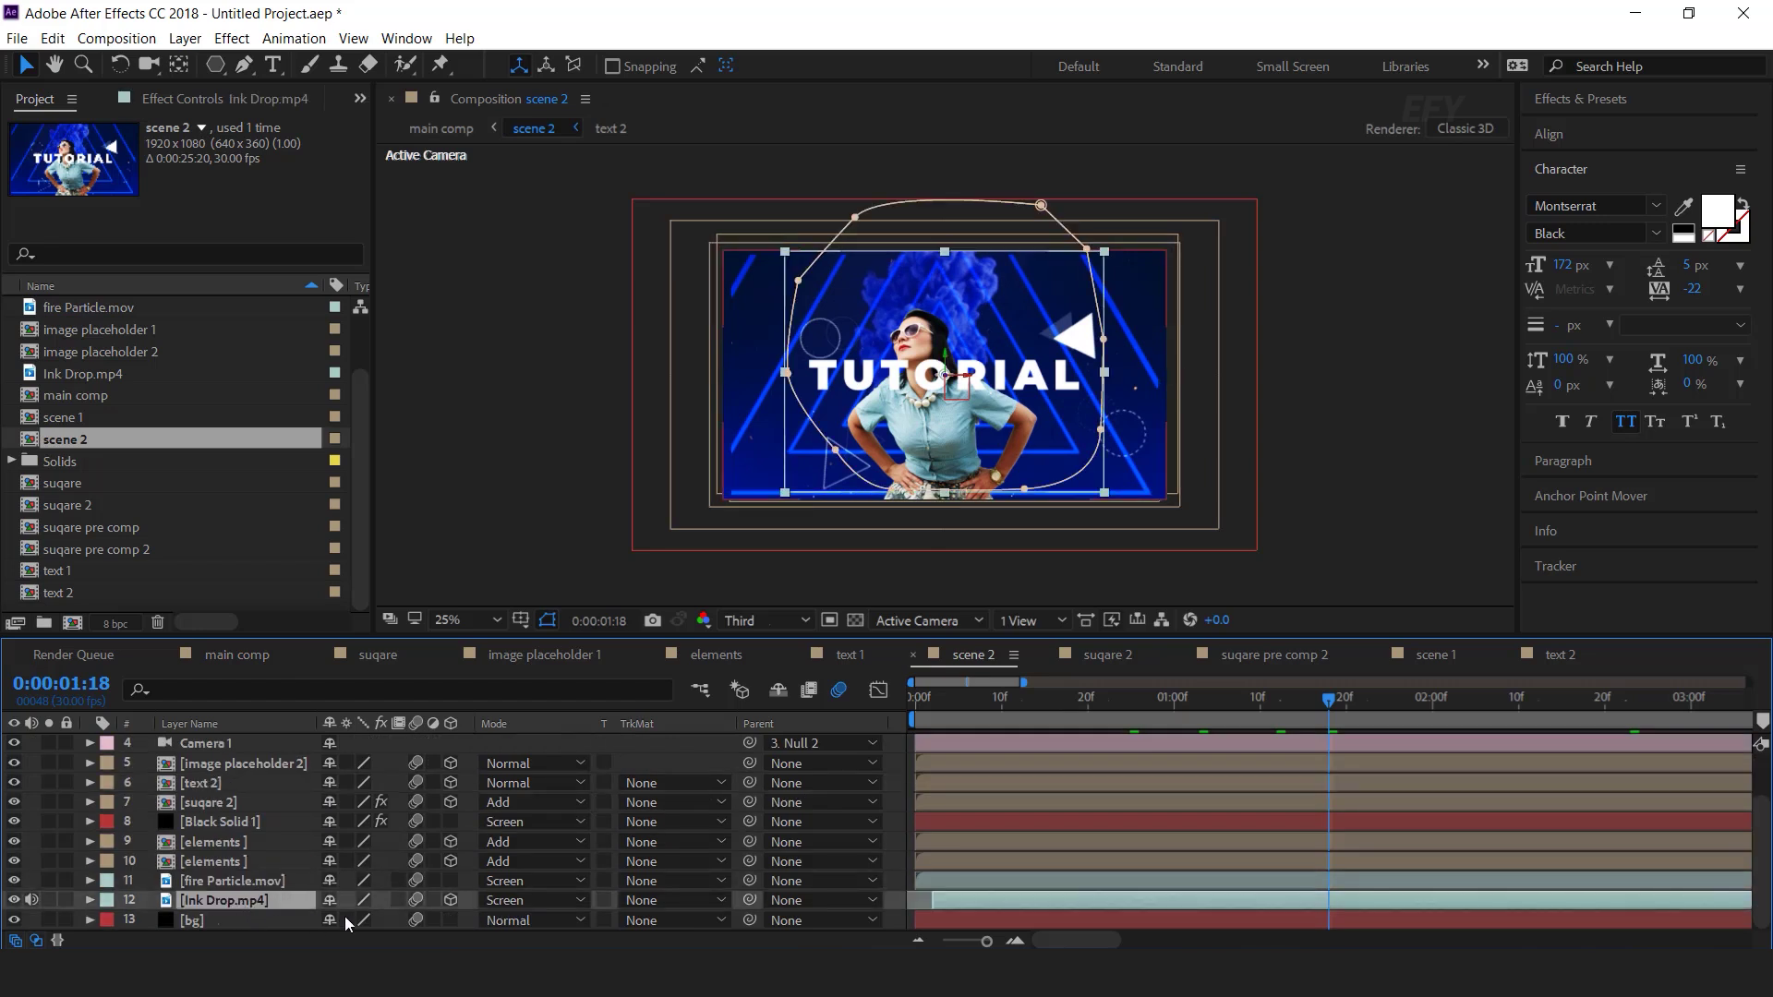
{"action": "key", "text": "w"}
{"action": "key", "text": "ctrl+z"}
{"action": "key", "text": "v"}
{"action": "left_click_drag", "start_coordinate": [927, 386], "coordinate": [745, 374]}
Preview scene 2 from its start, return to main comp and clear the layer selection.
{"action": "key", "text": "space"}
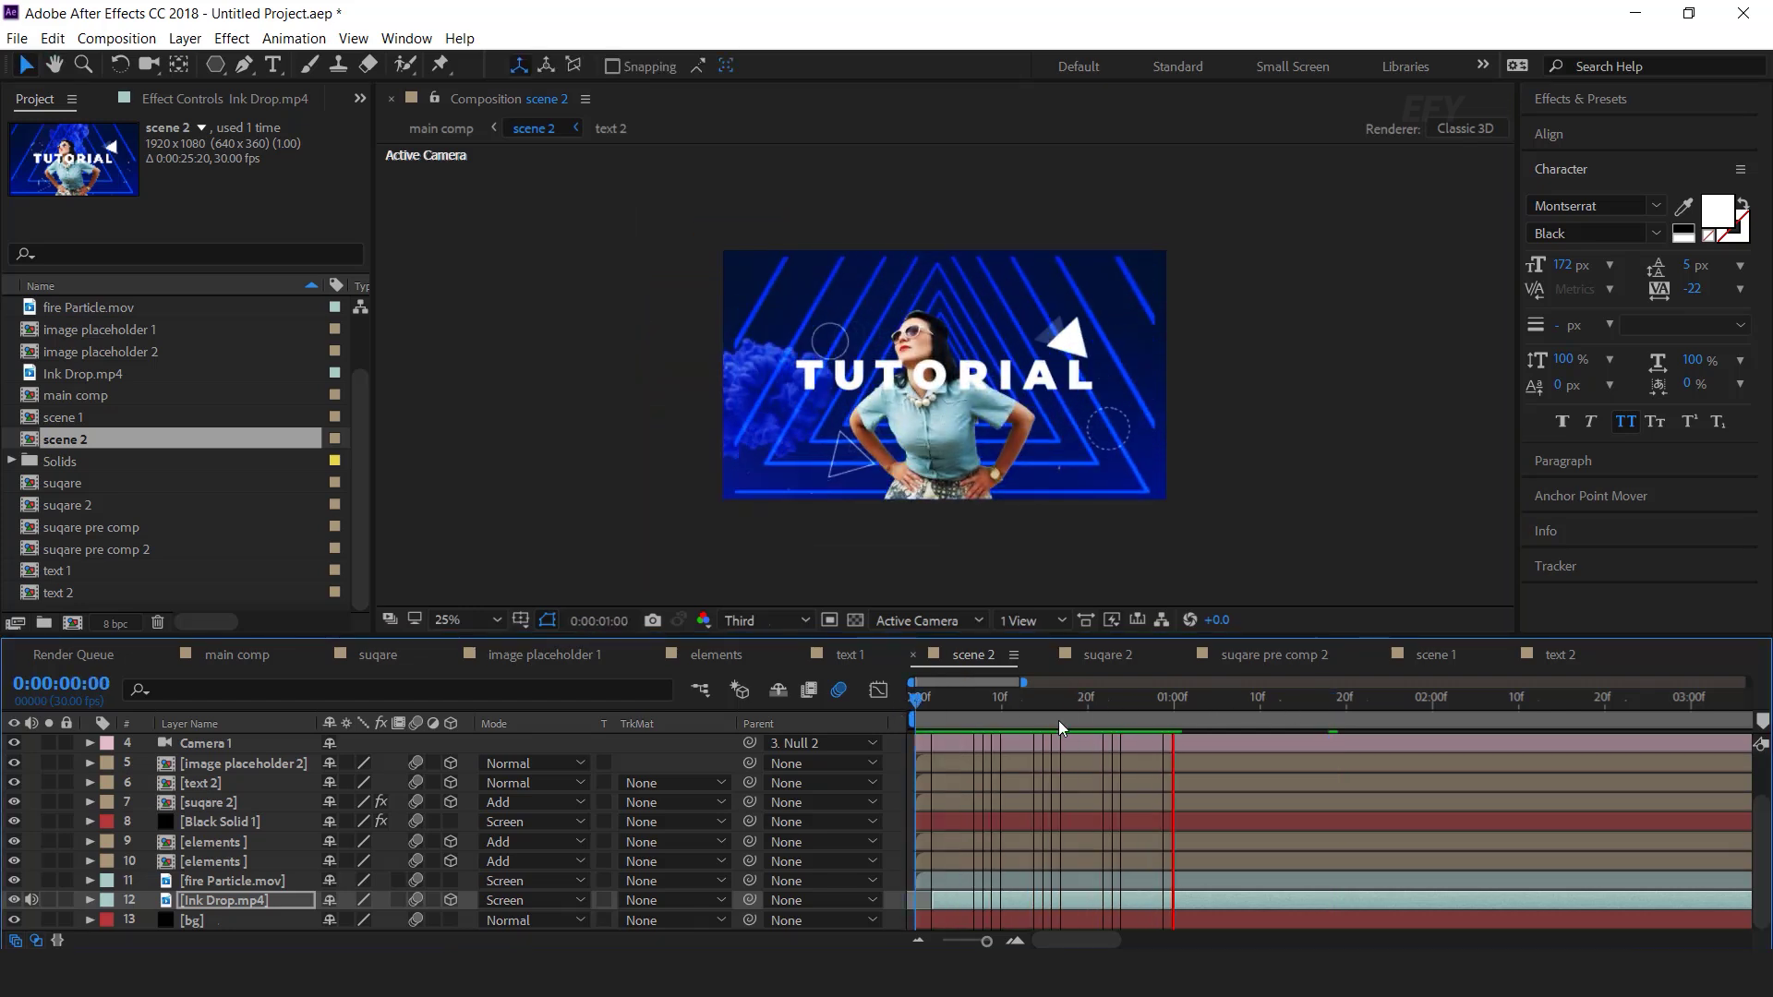
{"action": "left_click", "coordinate": [1320, 699]}
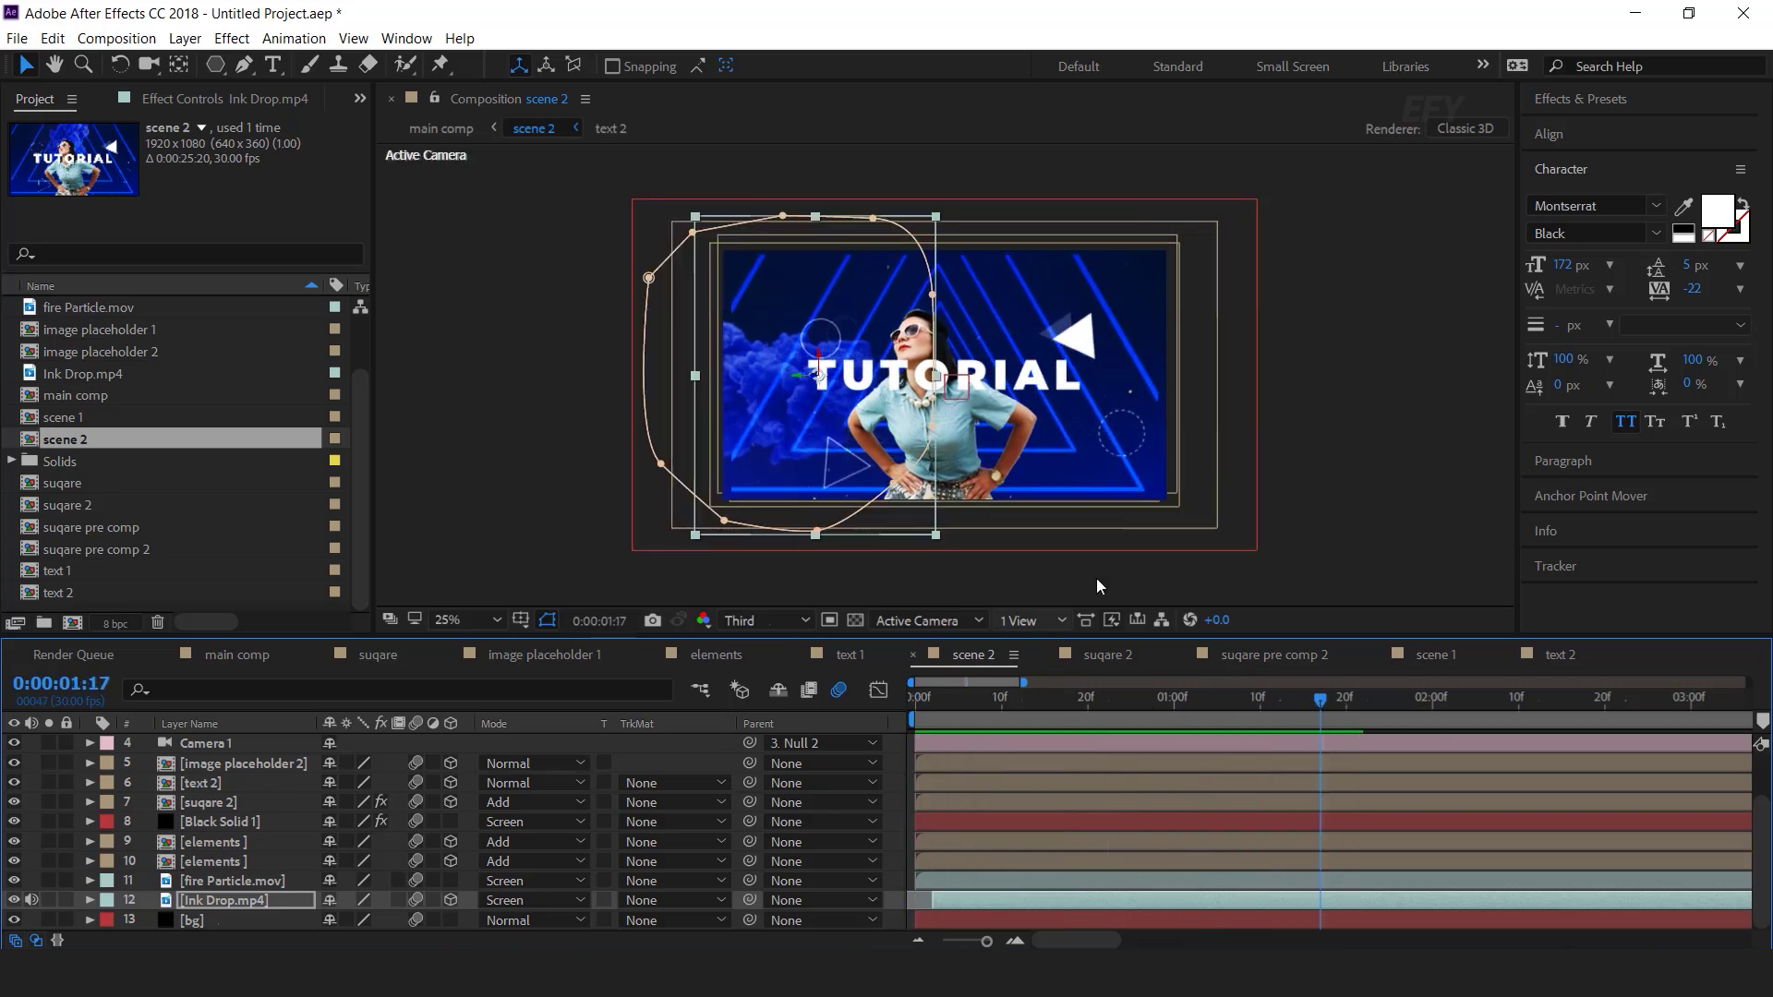
{"action": "left_click", "coordinate": [235, 654]}
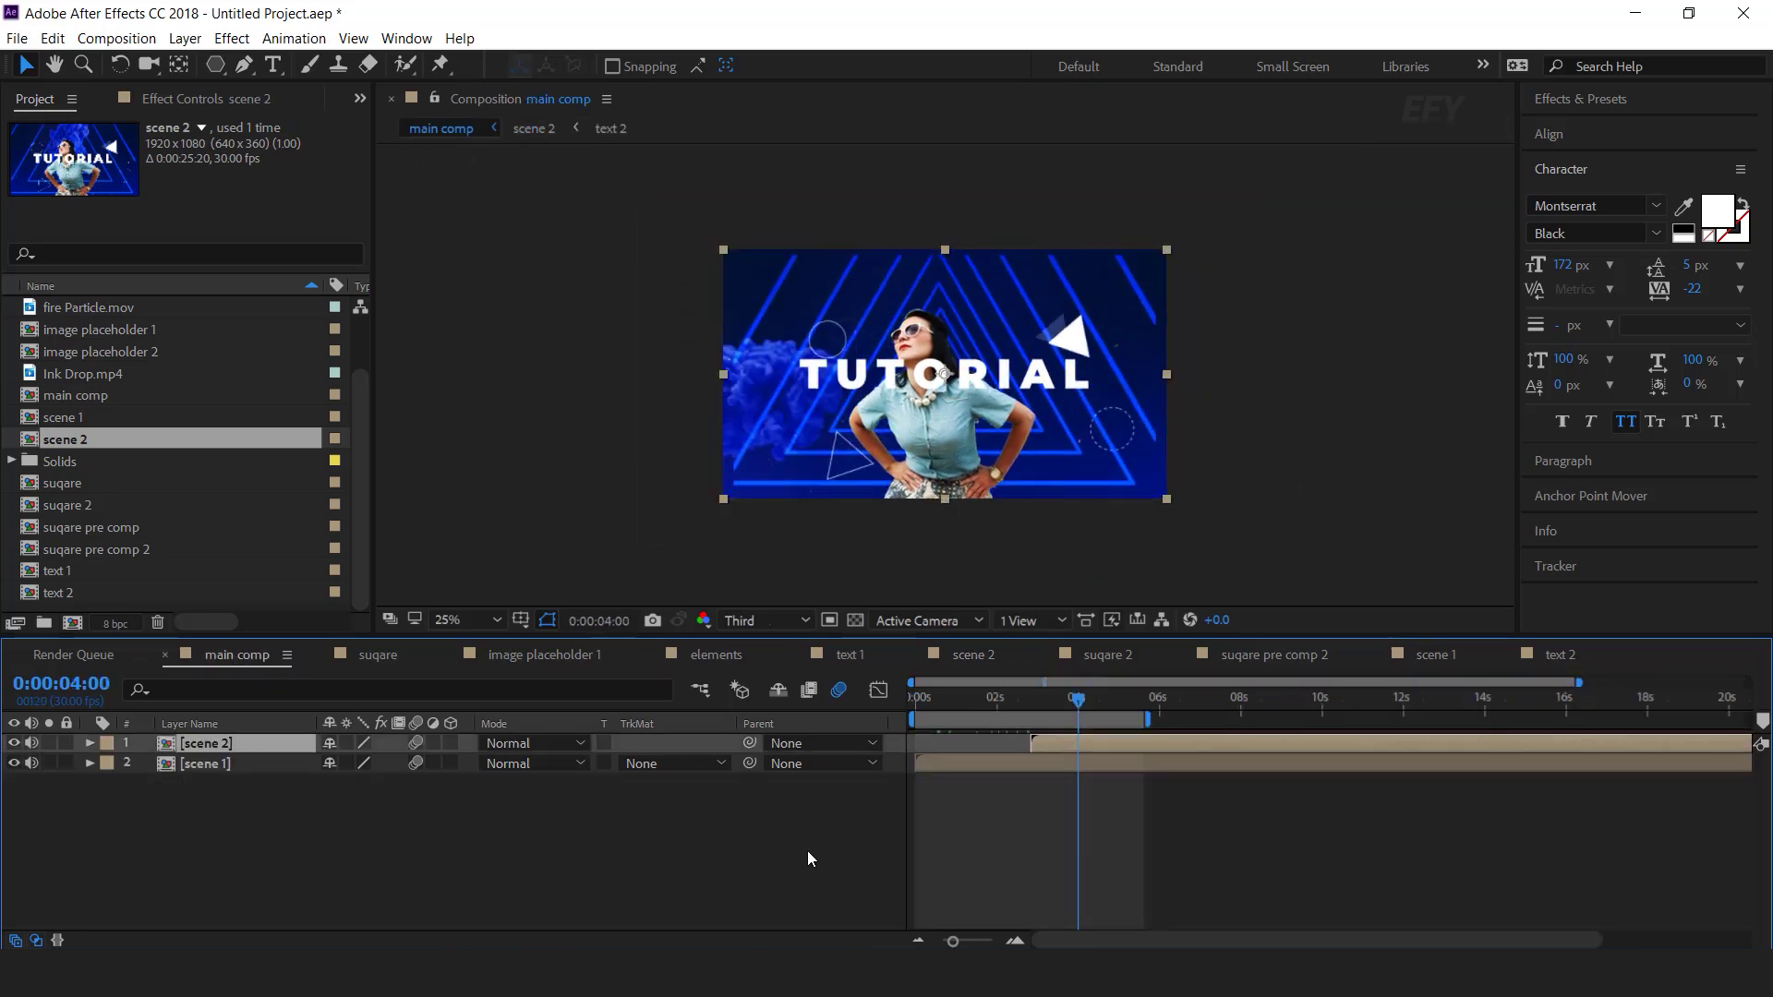
{"action": "left_click", "coordinate": [799, 856]}
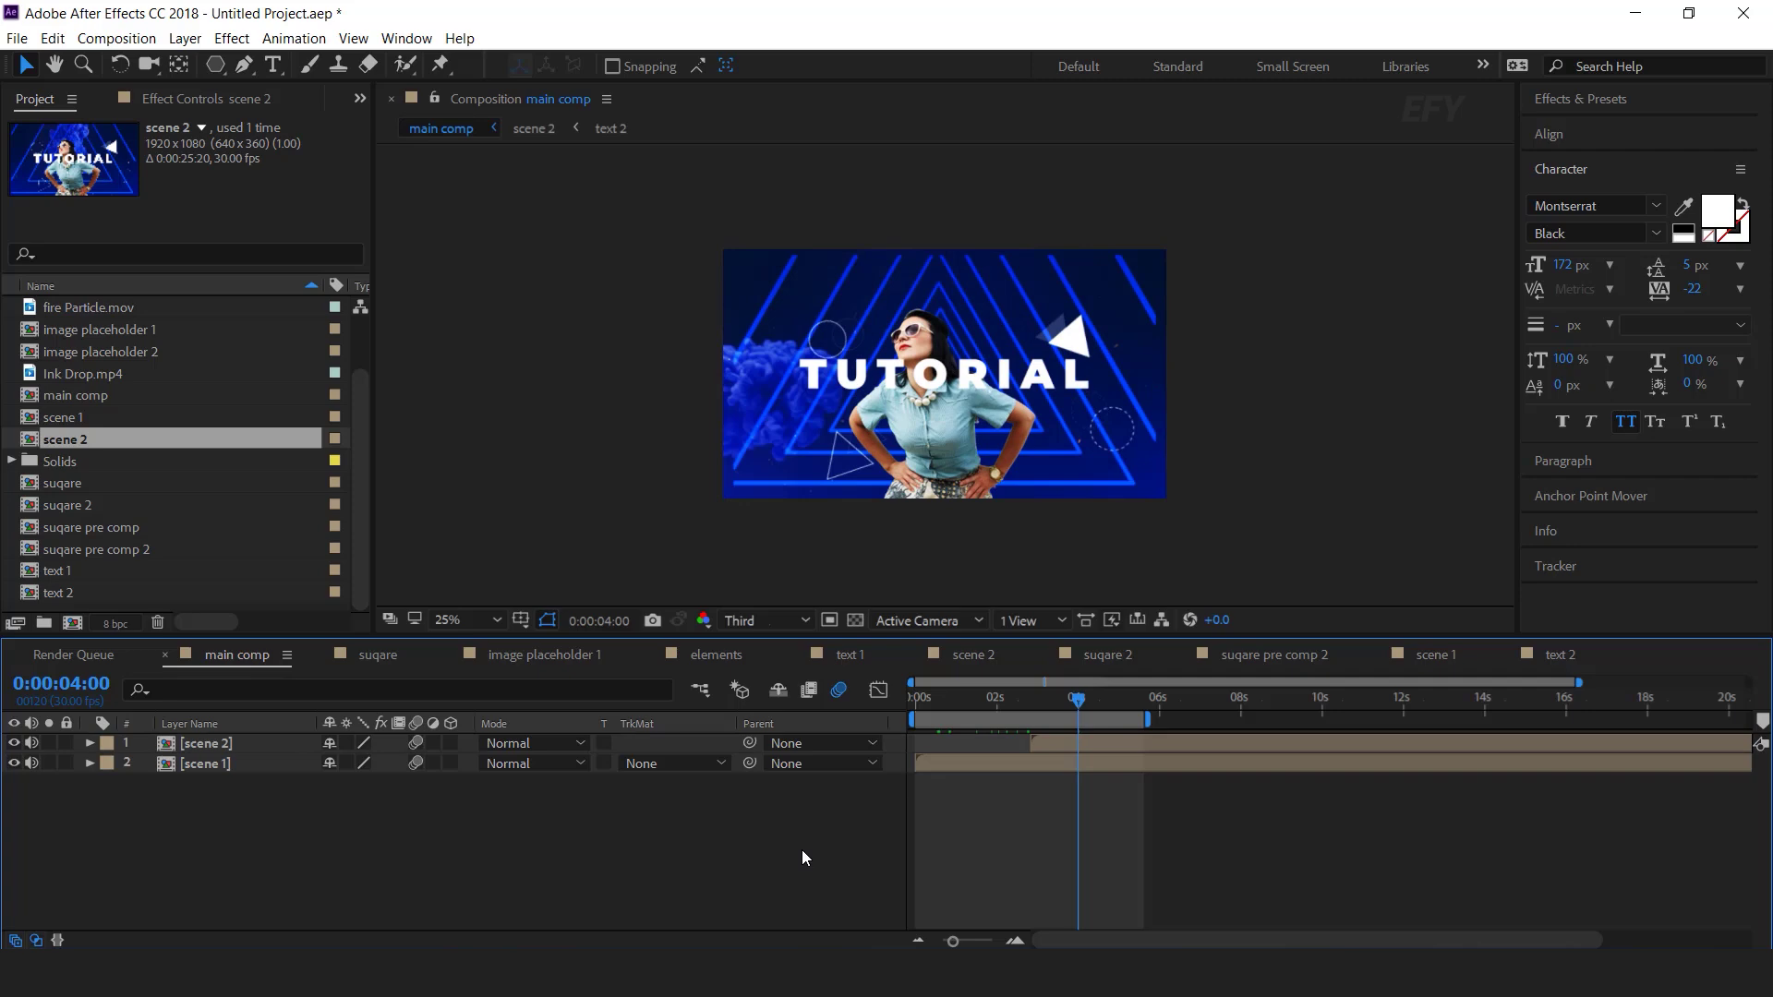